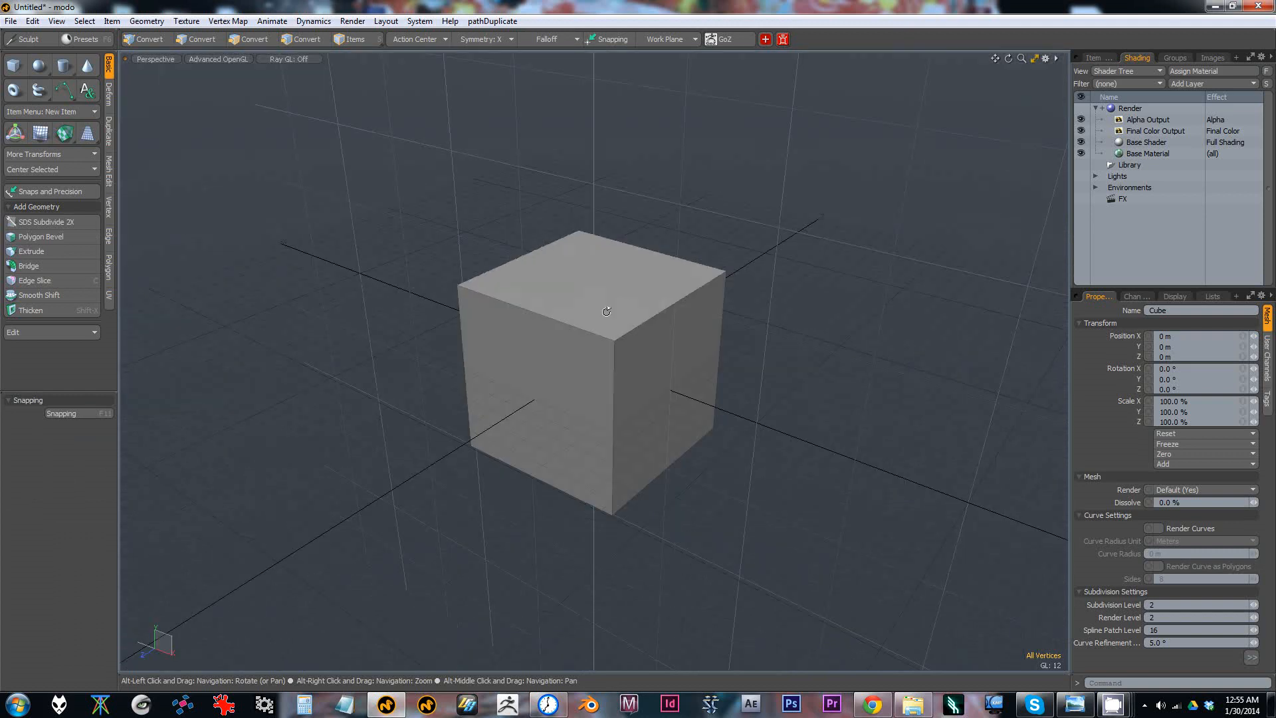
# Step: Select faces of the cube in polygon selection mode
pyautogui.click(644, 365)
pyautogui.keyDown('alt'); pyautogui.moveTo(661, 378); pyautogui.dragTo(638, 192); pyautogui.keyUp('alt')
pyautogui.press('w')
pyautogui.press('space')
pyautogui.press('space')
pyautogui.keyDown('alt'); pyautogui.moveTo(471, 258); pyautogui.dragTo(570, 296); pyautogui.keyUp('alt')
pyautogui.press('3')
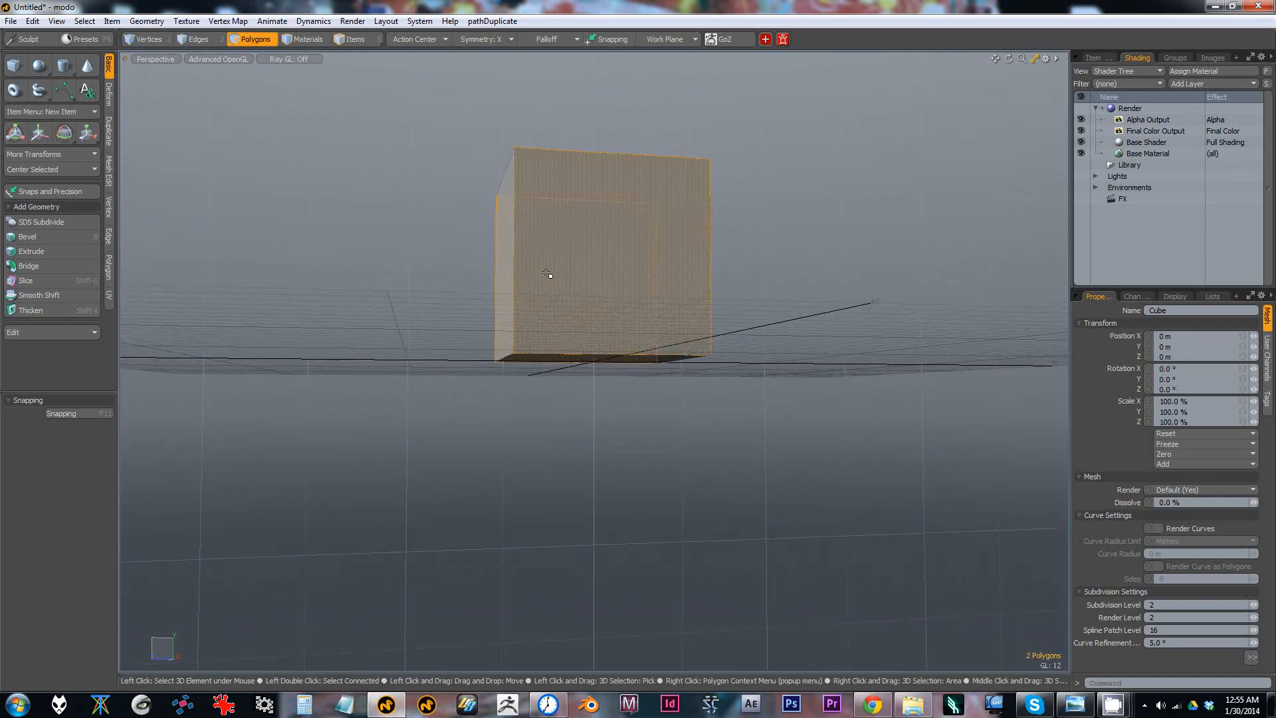
# Step: Switch to item selection mode and delete the cube from the scene
pyautogui.keyDown('alt'); pyautogui.moveTo(547, 279); pyautogui.dragTo(604, 359); pyautogui.keyUp('alt')
pyautogui.hotkey('alt', '1')
pyautogui.press('5')
pyautogui.press('Delete')
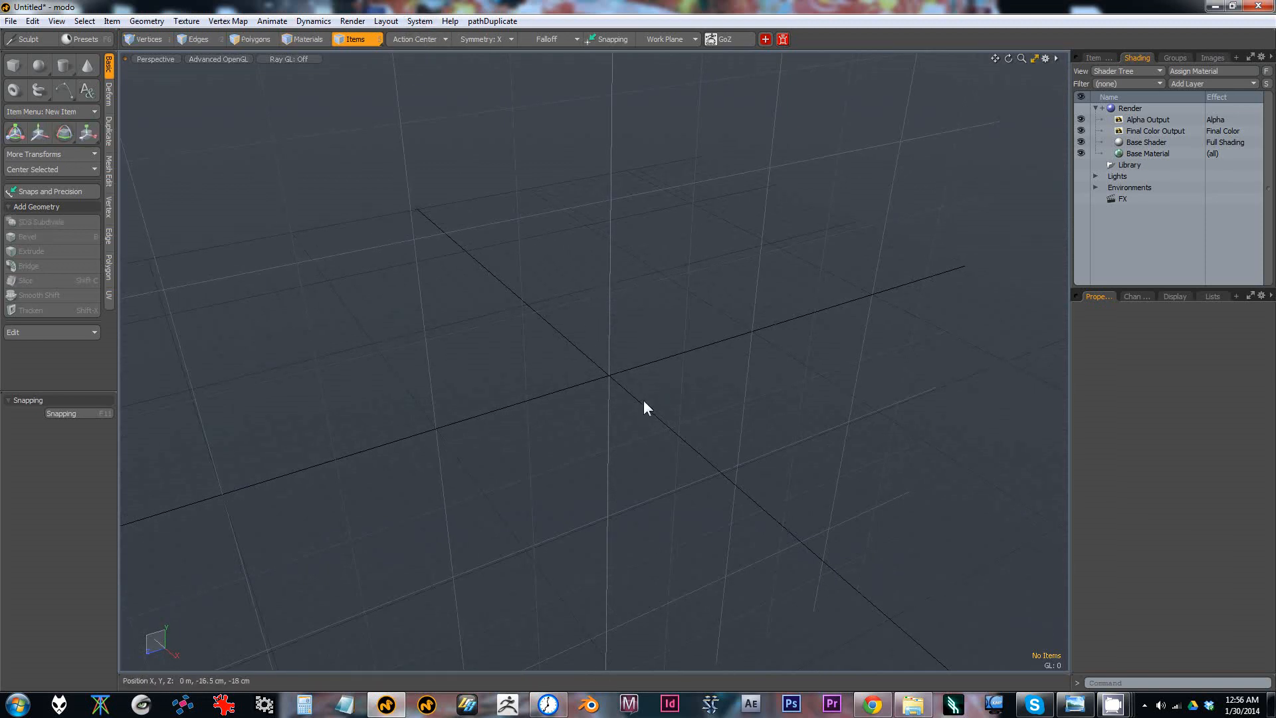
# Step: Open the Remapping page of the input preferences and move the preferences window over the viewport
pyautogui.keyDown('alt'); pyautogui.moveTo(600, 359); pyautogui.dragTo(598, 418); pyautogui.keyUp('alt')
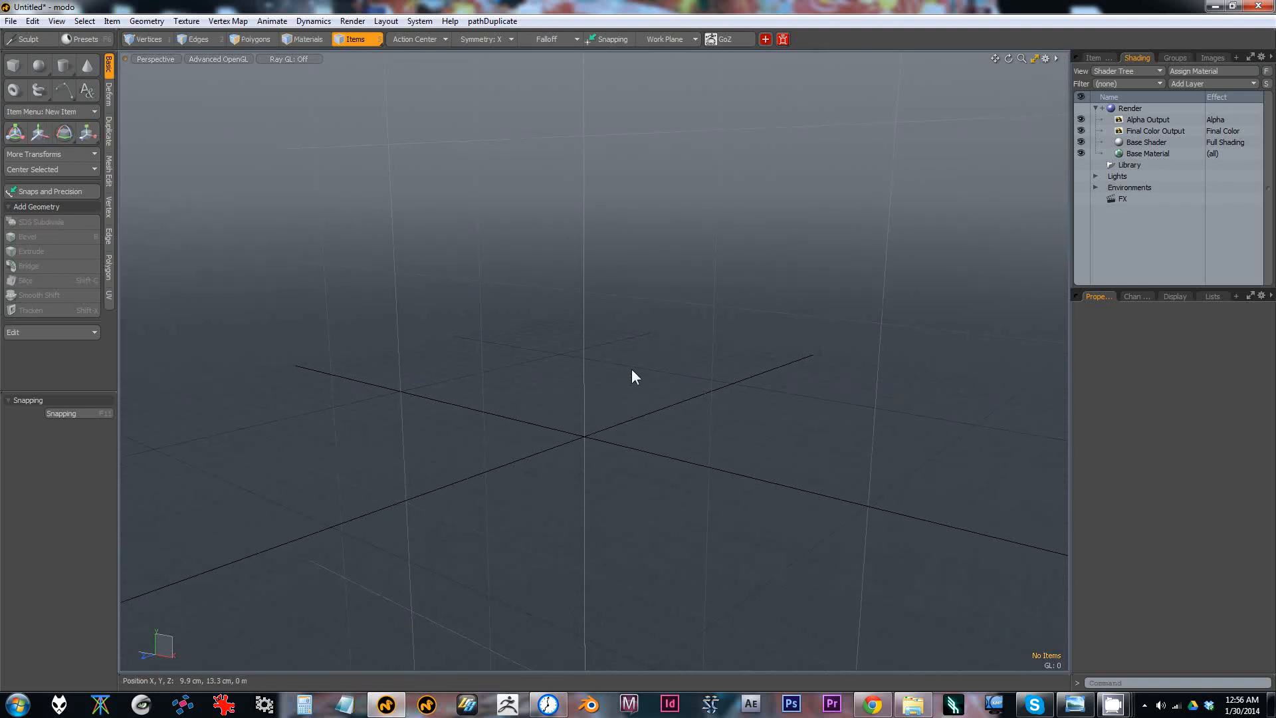
pyautogui.click(413, 21)
pyautogui.click(455, 34)
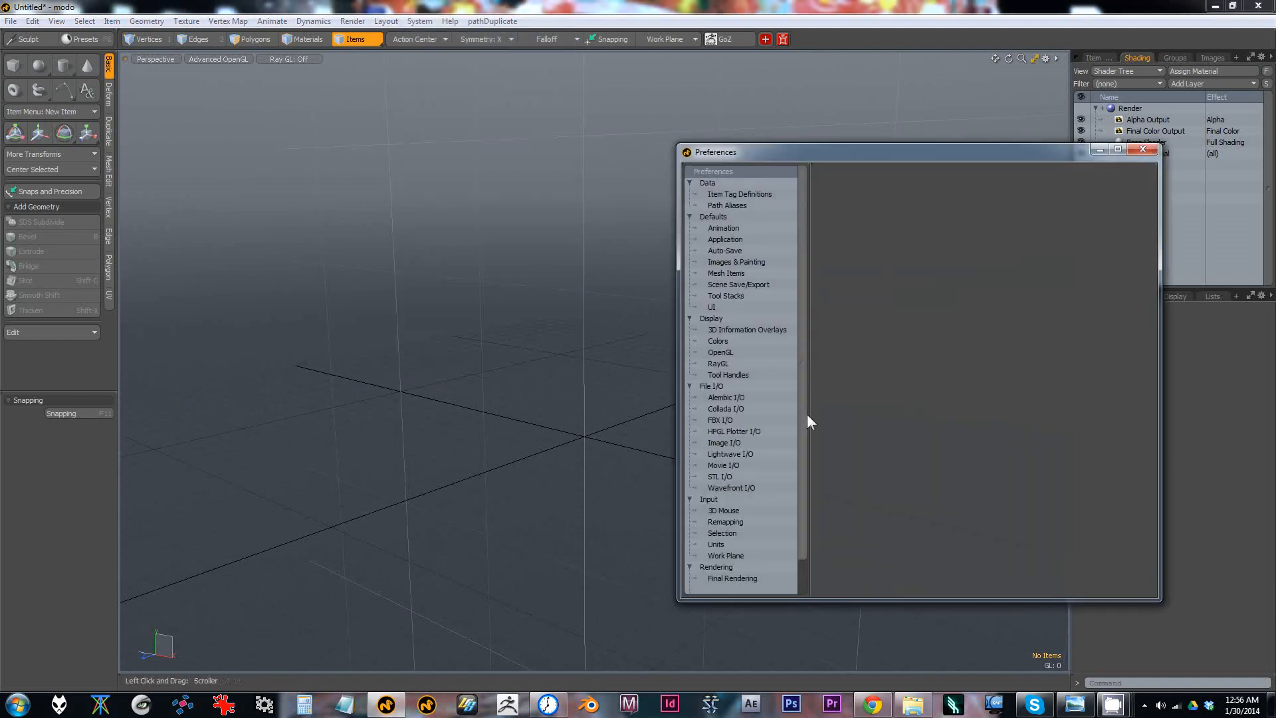
pyautogui.scroll(-1, 759, 445)
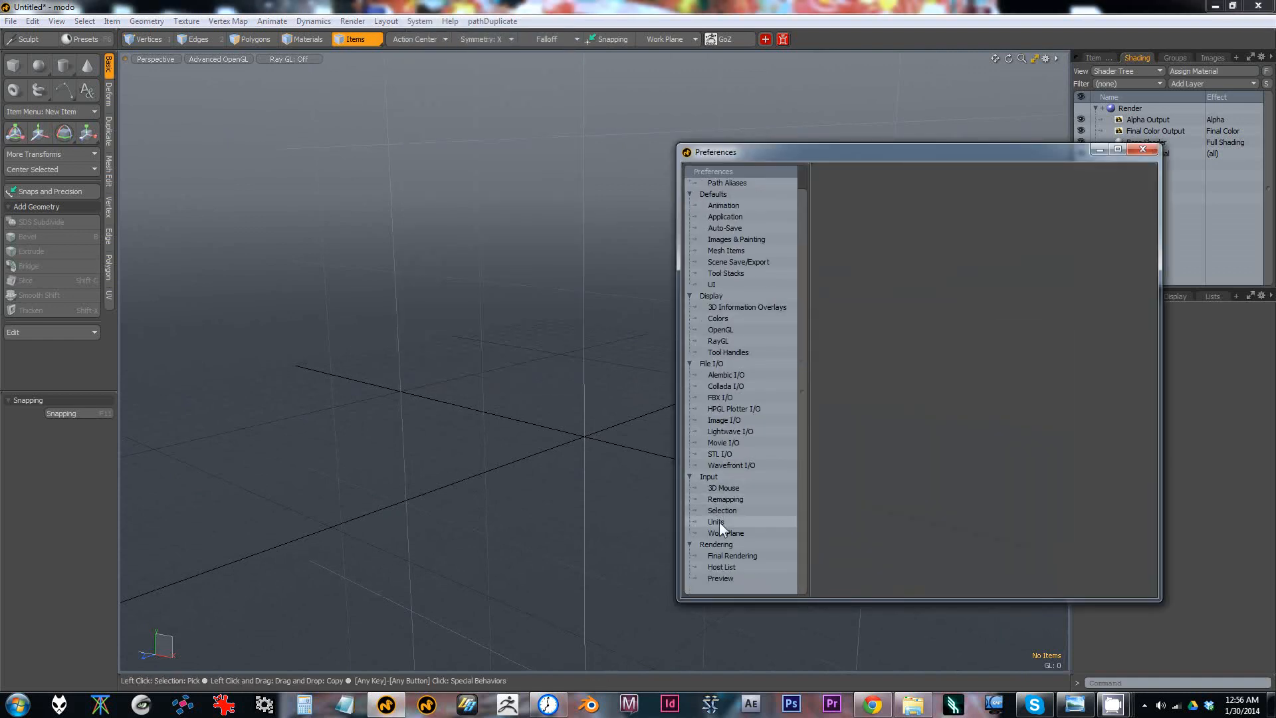
pyautogui.click(729, 499)
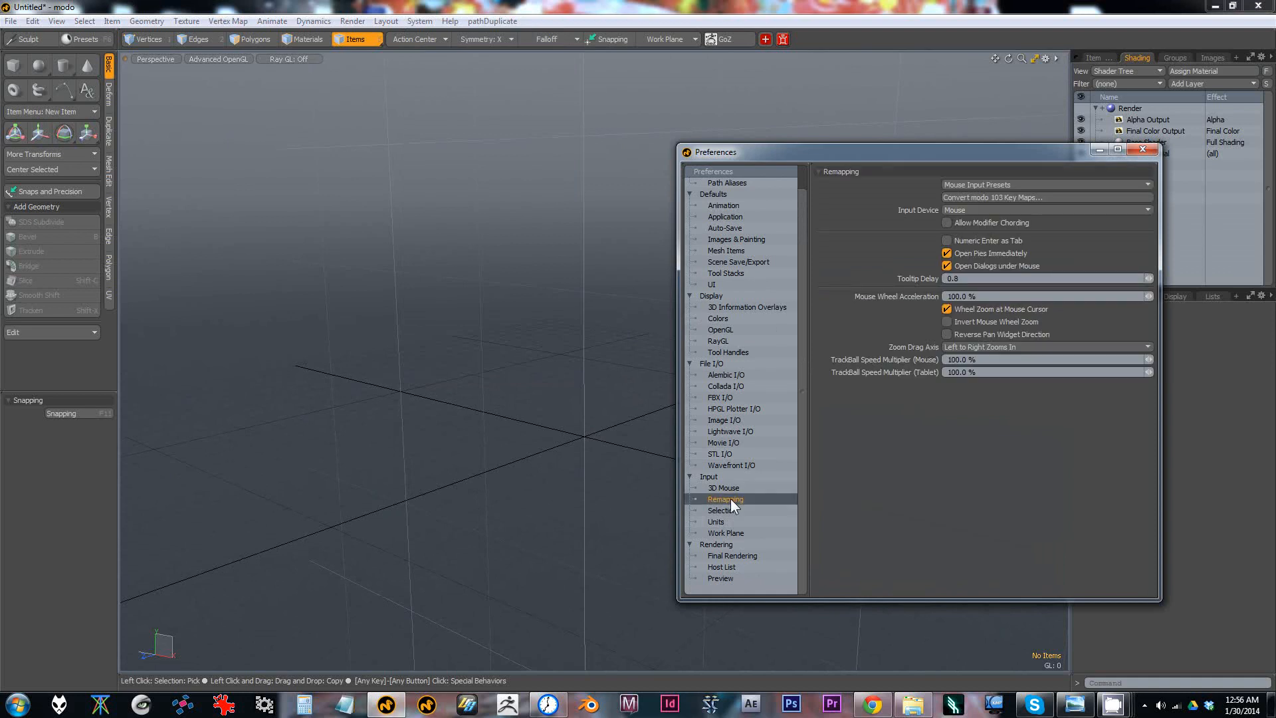
pyautogui.moveTo(927, 154); pyautogui.dragTo(725, 135)
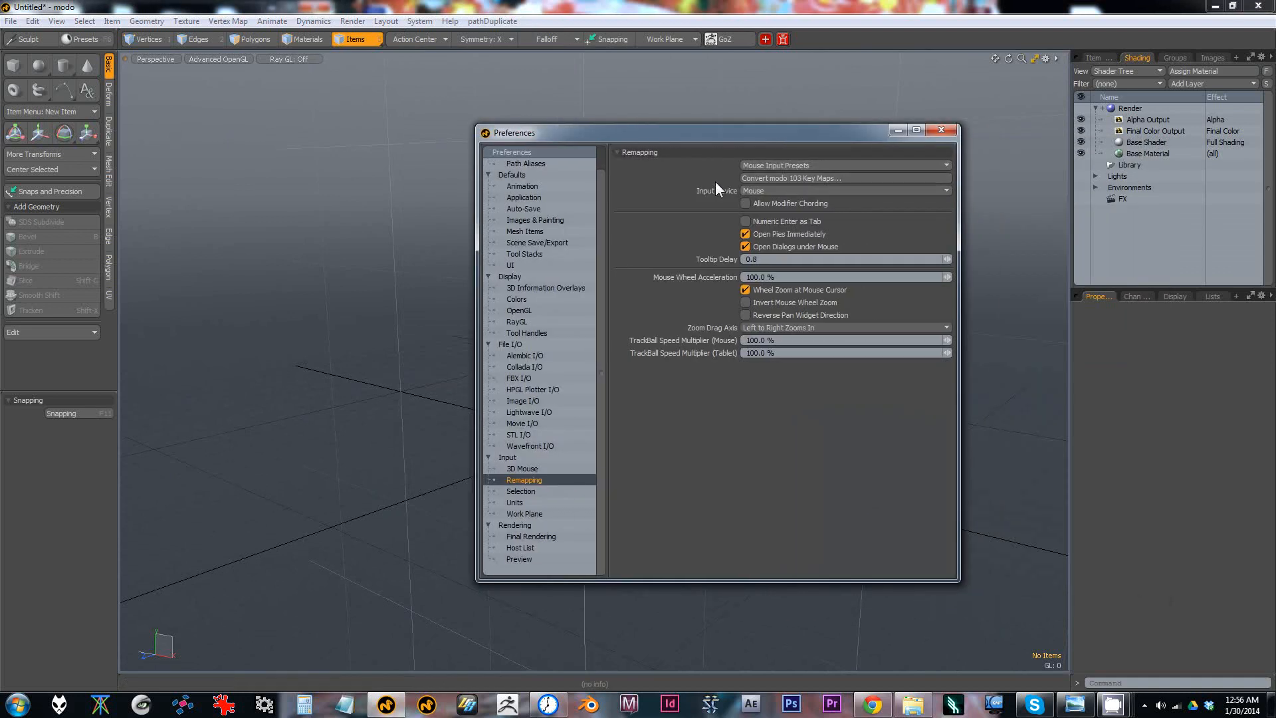
# Step: Apply the Maya (Navigation Only) mouse input preset, decline the ALT-LMB-MMB zoom alternative, and close the preferences
pyautogui.click(750, 190)
pyautogui.click(747, 192)
pyautogui.click(784, 165)
pyautogui.click(853, 164)
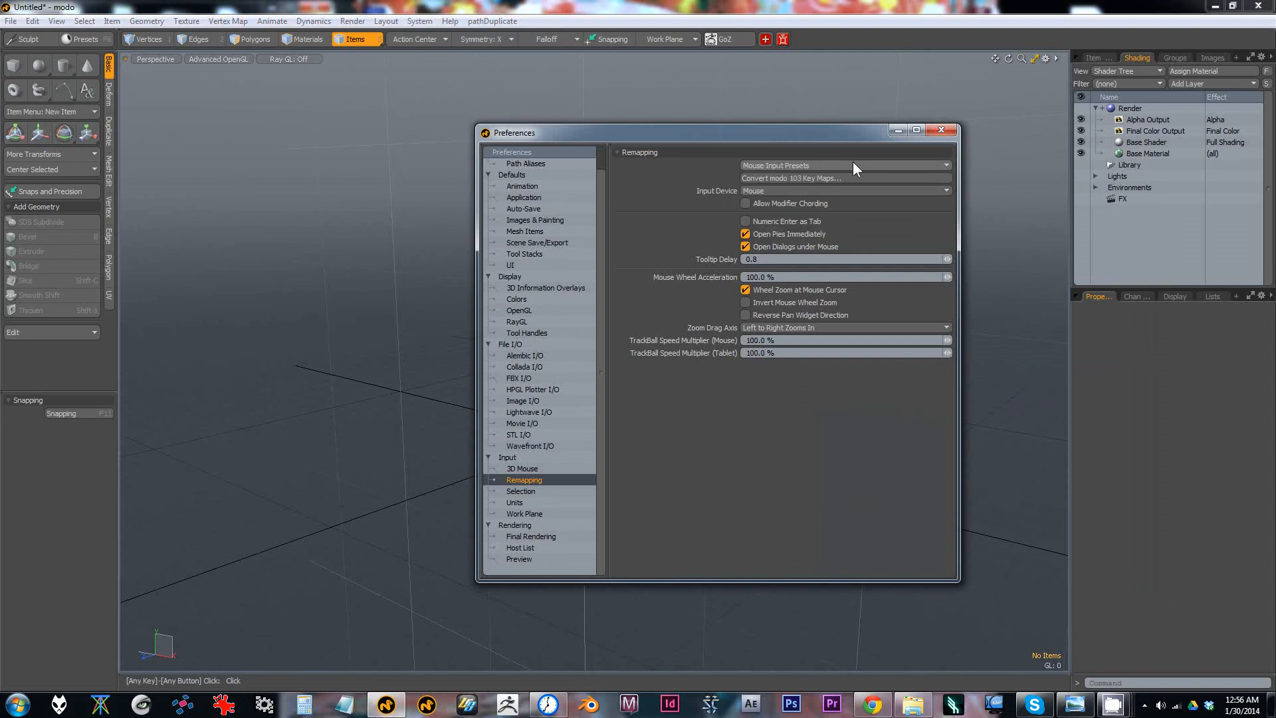
pyautogui.click(770, 165)
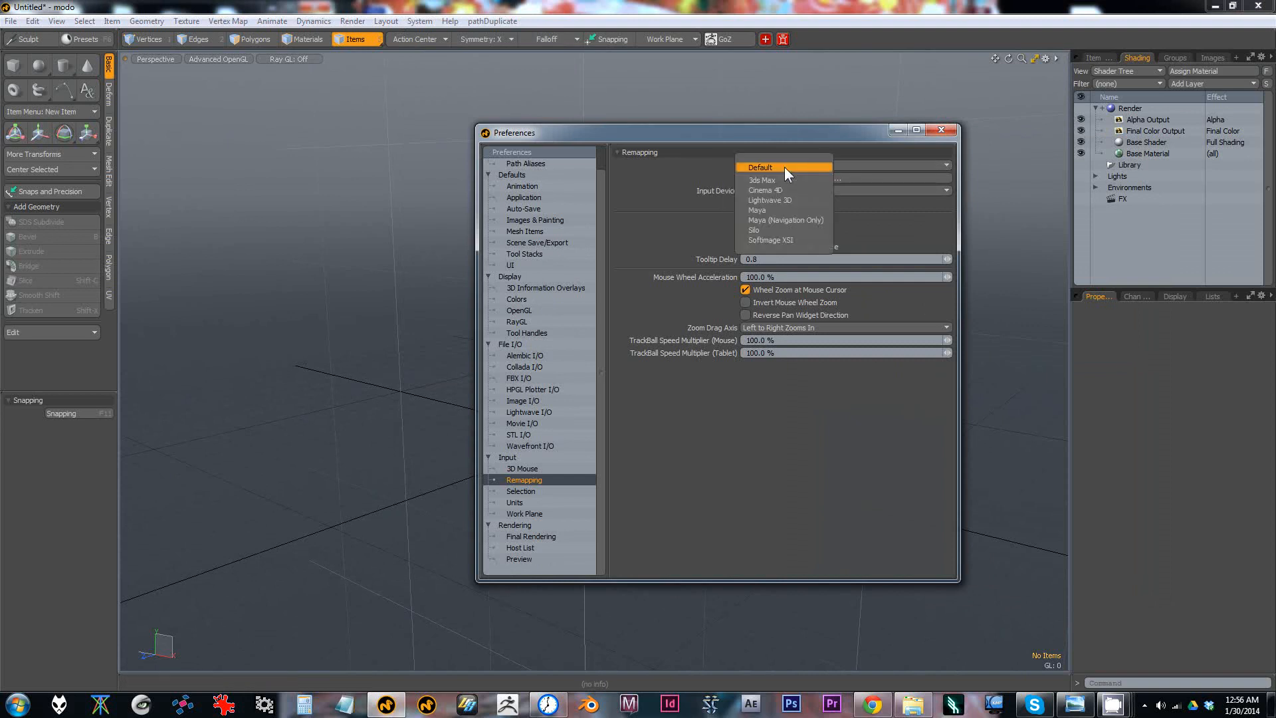
pyautogui.click(780, 222)
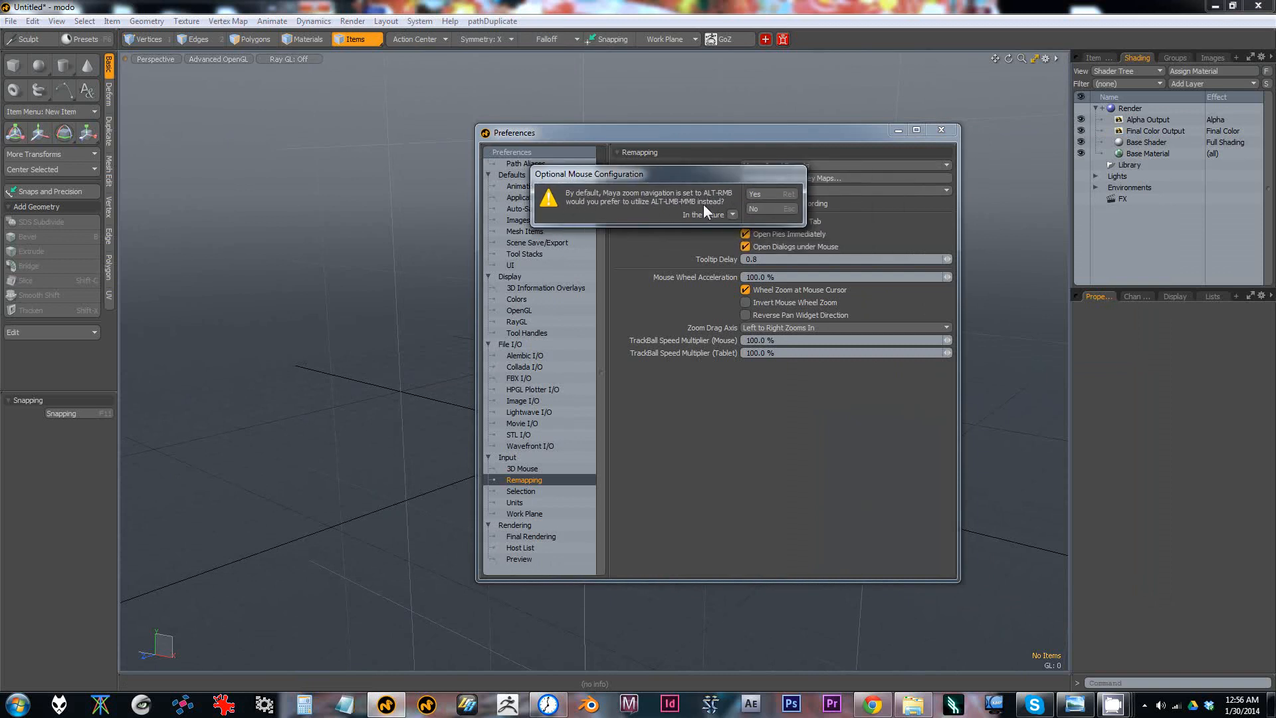
pyautogui.click(753, 208)
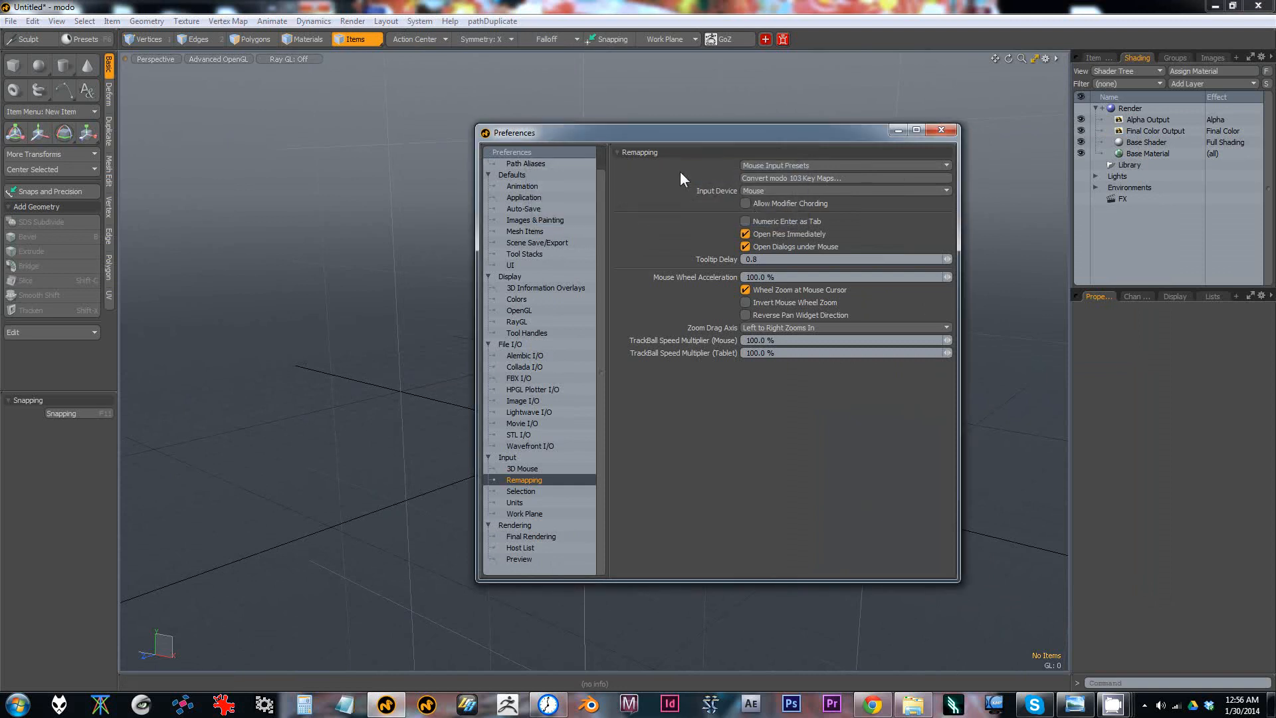
pyautogui.click(940, 131)
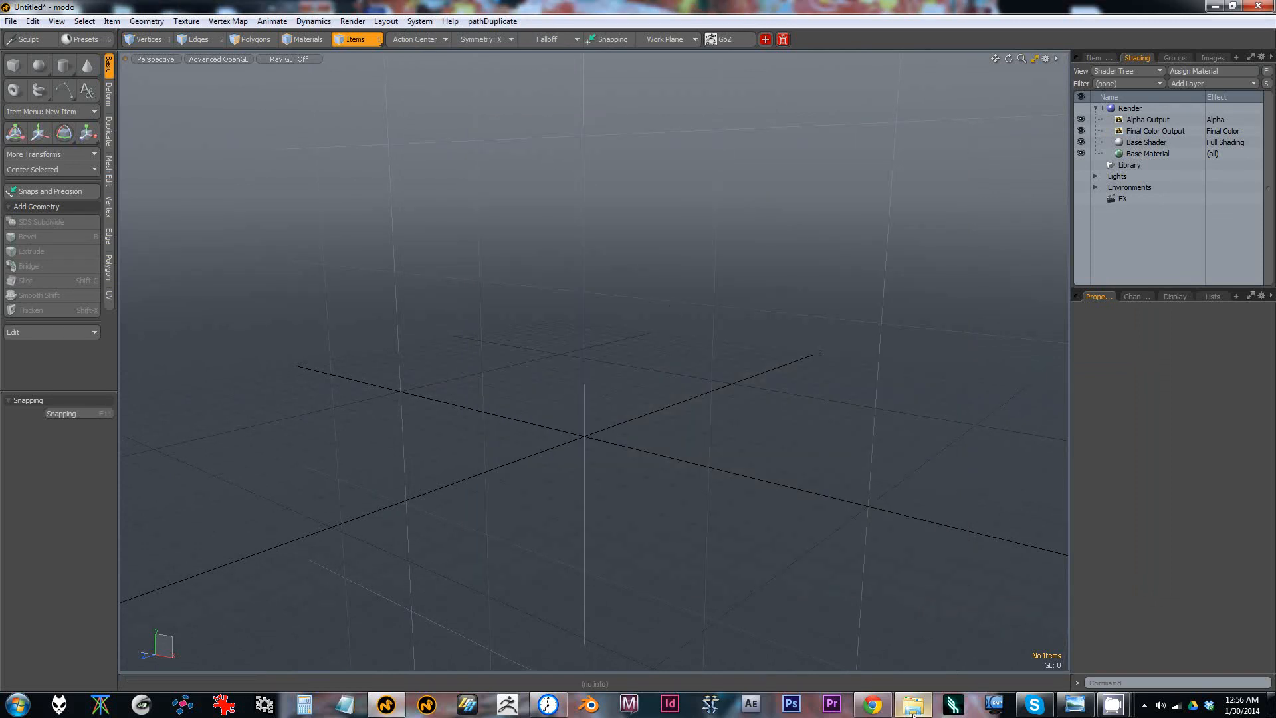
# Step: Open the user folder from the system commands and reposition its window over the viewport
pyautogui.moveTo(913, 704)
pyautogui.click(419, 21)
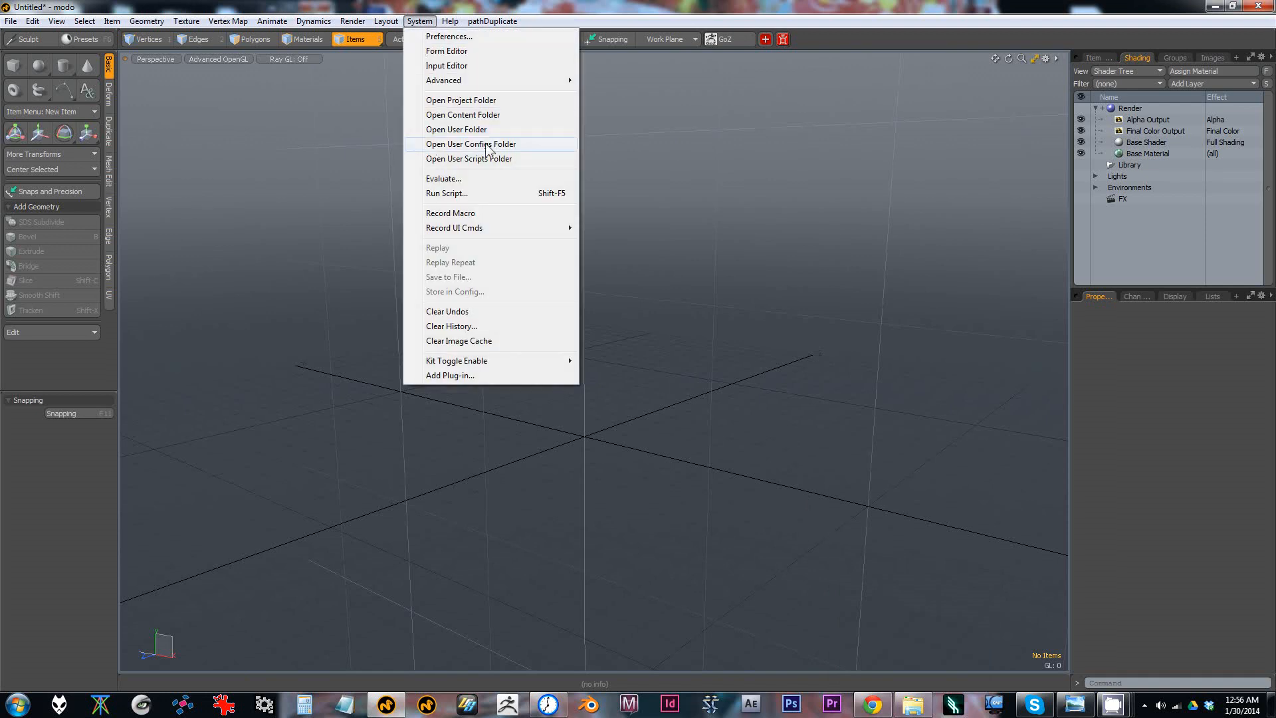
pyautogui.click(469, 131)
pyautogui.moveTo(353, 13); pyautogui.dragTo(584, 52)
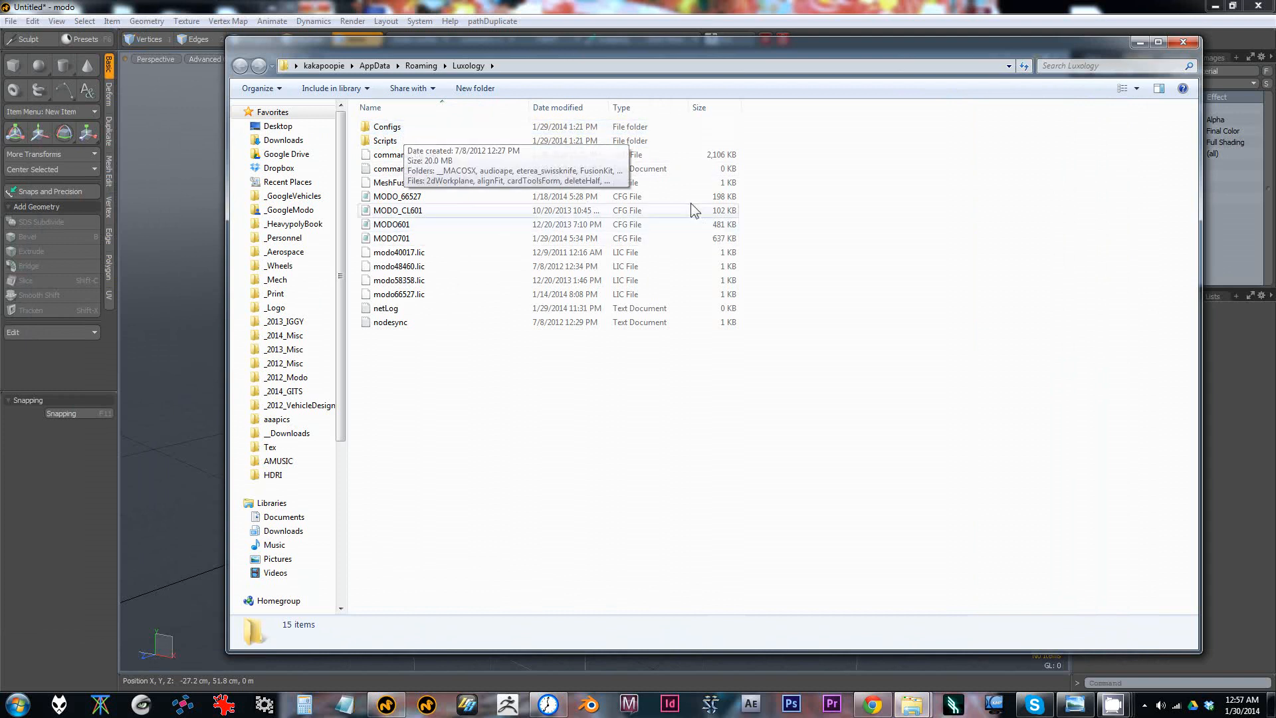
# Step: Examine the contents of the user folder's Scripts subfolder, return to the parent folder, and close the window
pyautogui.doubleClick(500, 140)
pyautogui.scroll(-10, 675, 276)
pyautogui.scroll(15, 664, 284)
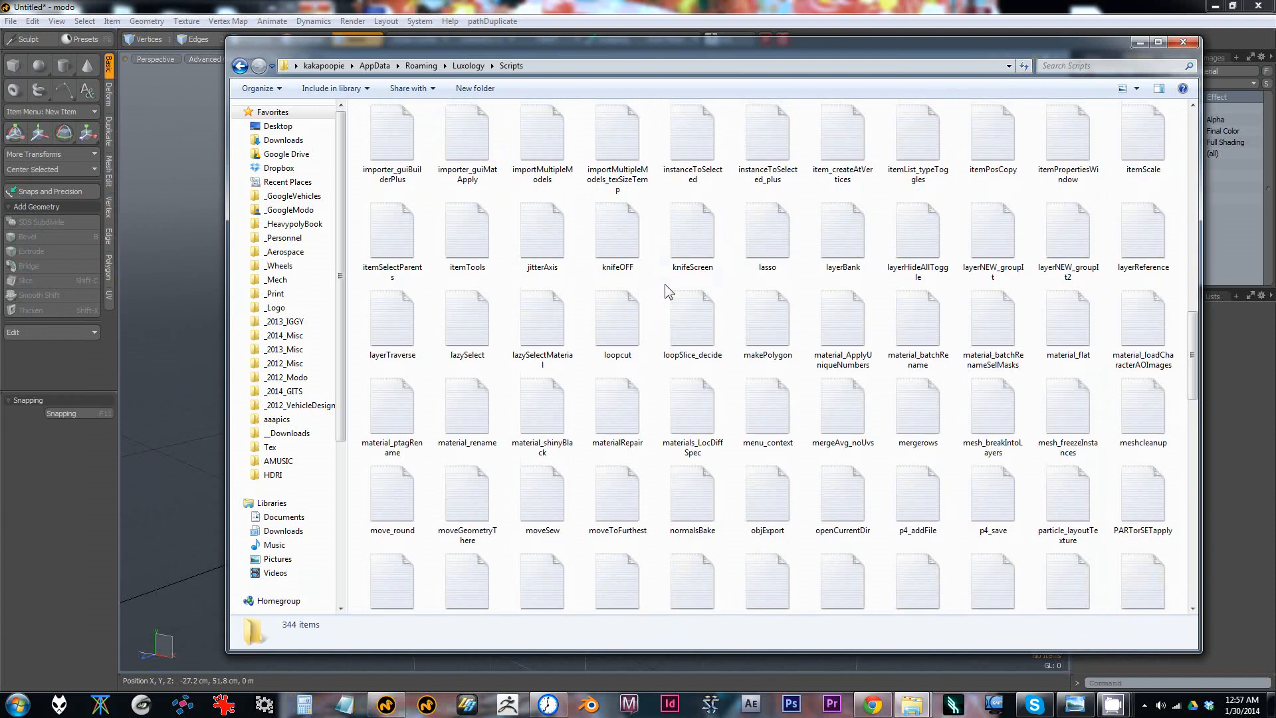
pyautogui.click(240, 66)
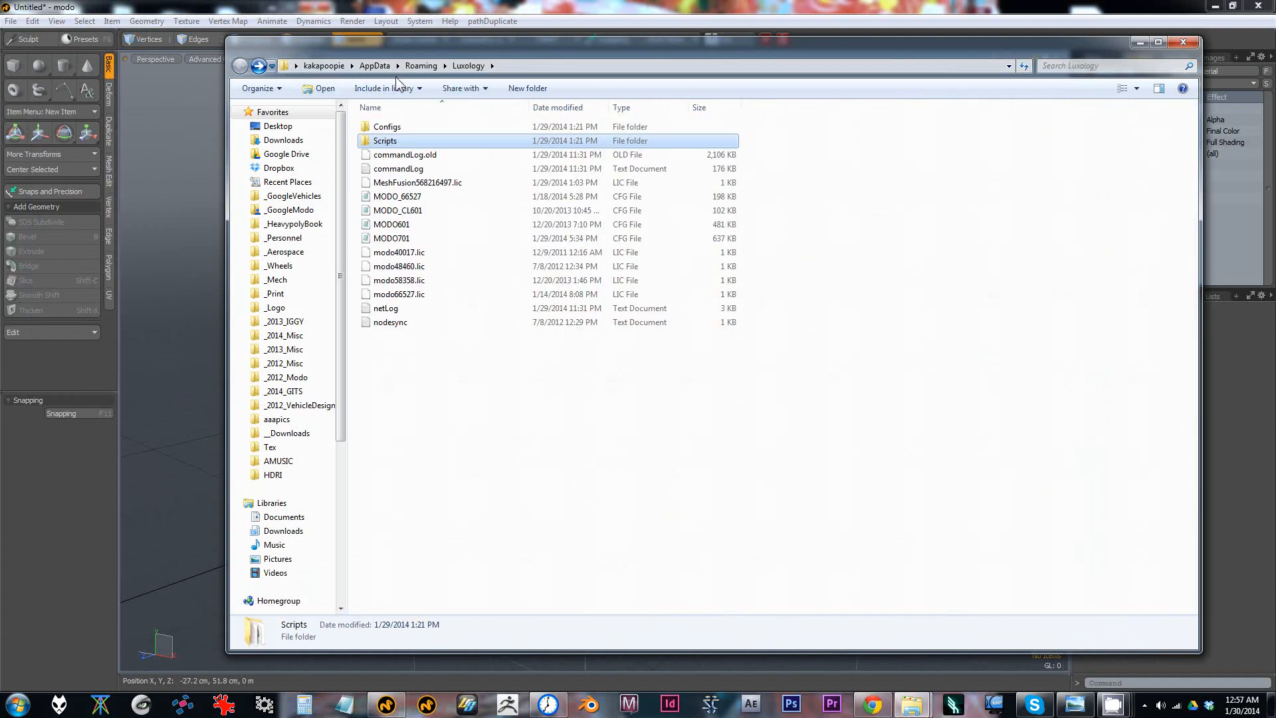
pyautogui.doubleClick(234, 46)
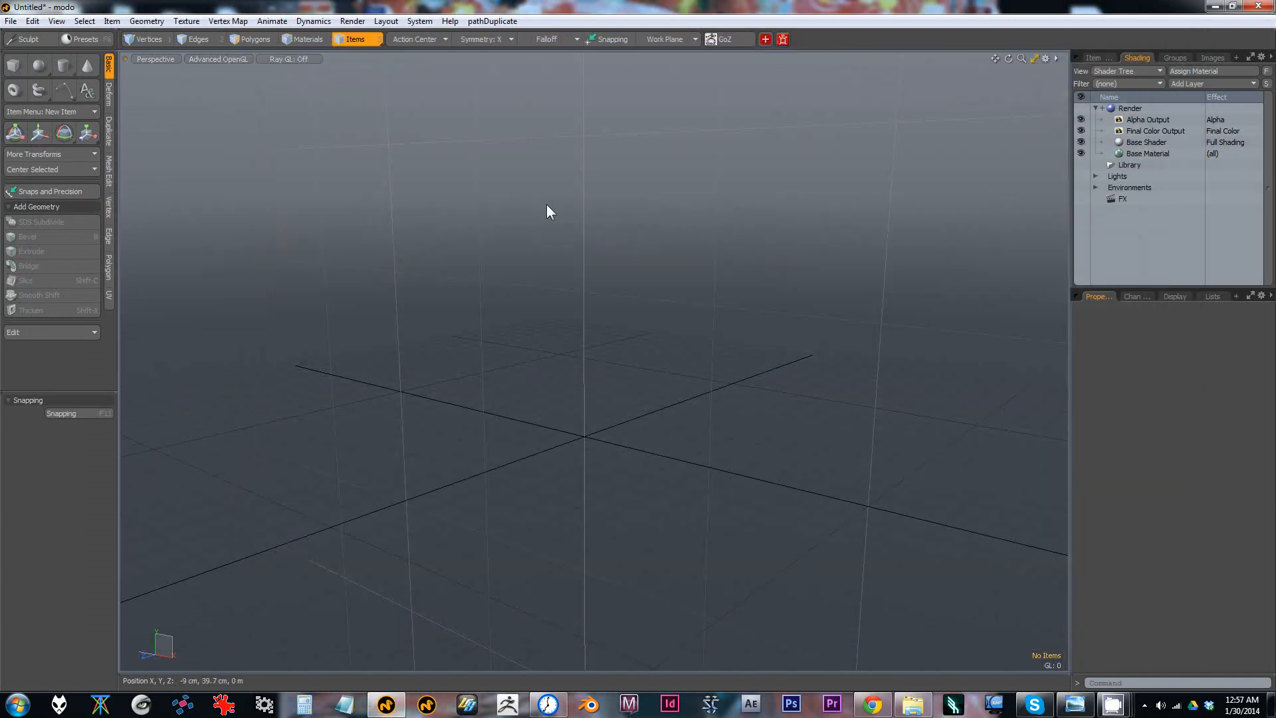
pyautogui.rightClick(607, 347)
pyautogui.click(562, 235)
pyautogui.keyDown('alt'); pyautogui.moveTo(611, 207); pyautogui.dragTo(596, 213); pyautogui.keyUp('alt')
pyautogui.moveTo(630, 331)
pyautogui.keyDown('alt'); pyautogui.mouseDown()
pyautogui.moveTo(601, 347)
pyautogui.moveTo(629, 357)
pyautogui.mouseUp(); pyautogui.keyUp('alt')
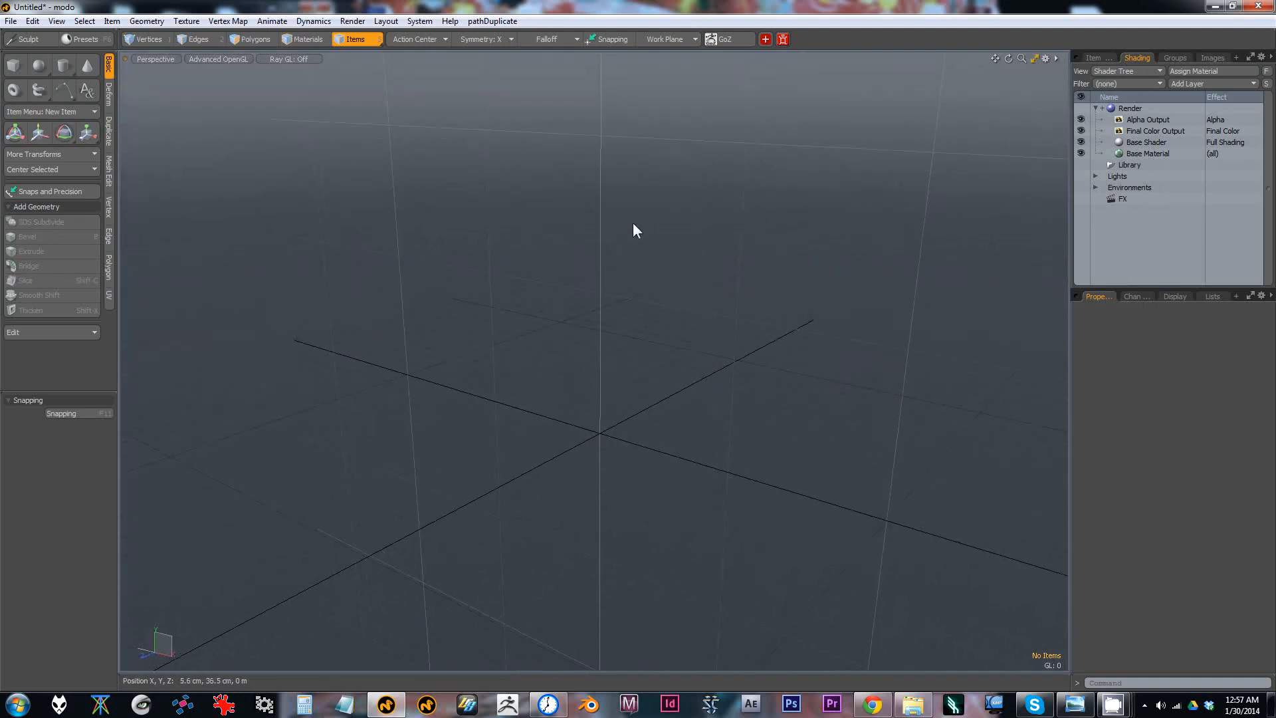
# Step: Reopen the user folder to review where the configs and scripts are stored, and close it
pyautogui.click(901, 708)
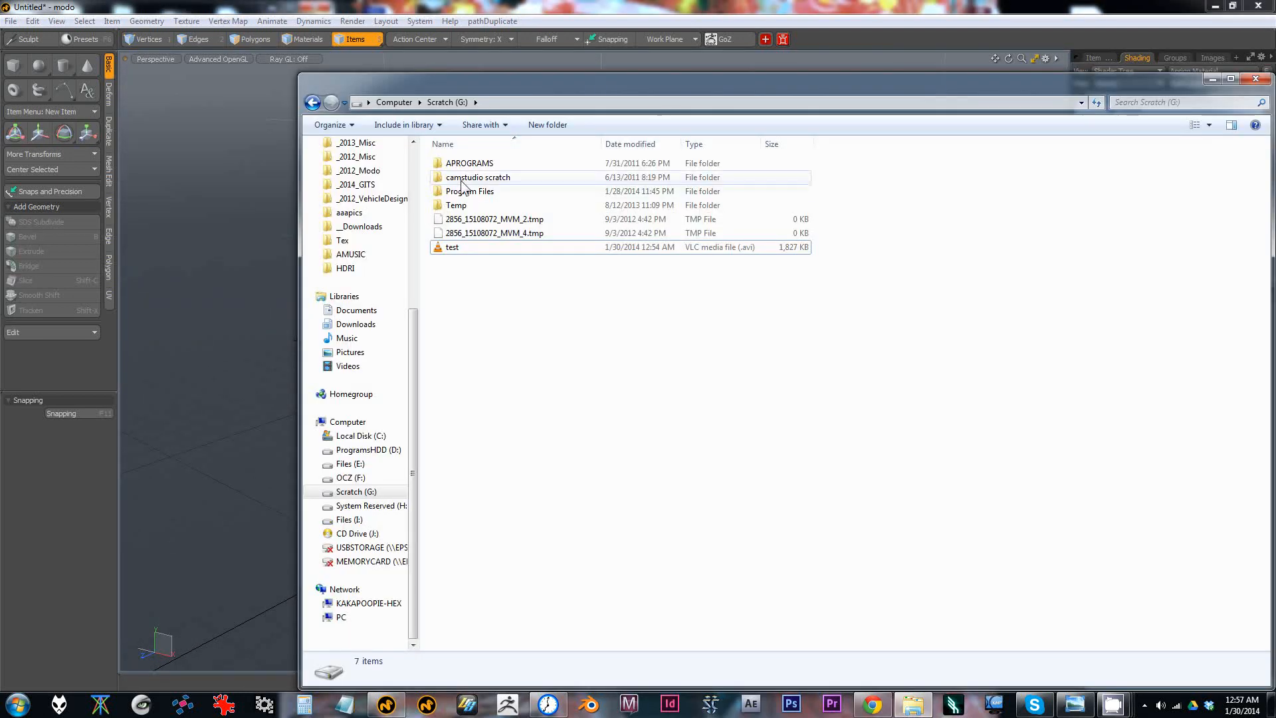
pyautogui.click(268, 160)
pyautogui.click(420, 22)
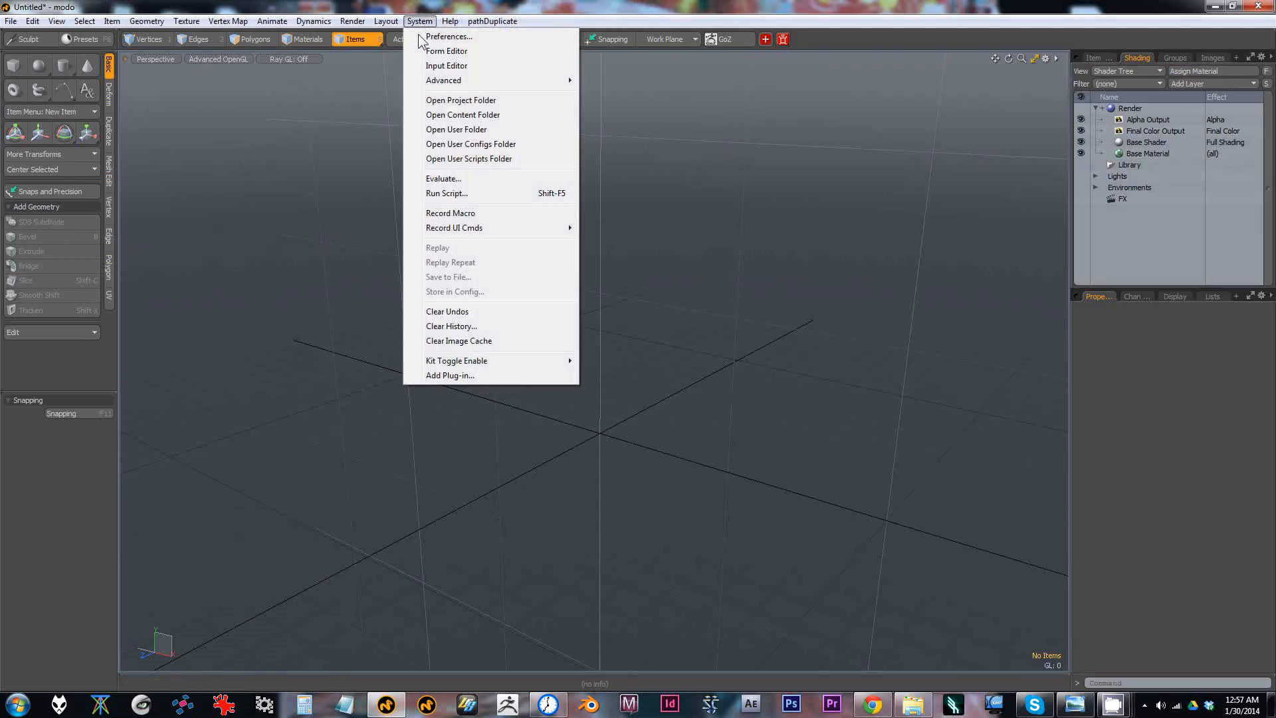
pyautogui.click(453, 128)
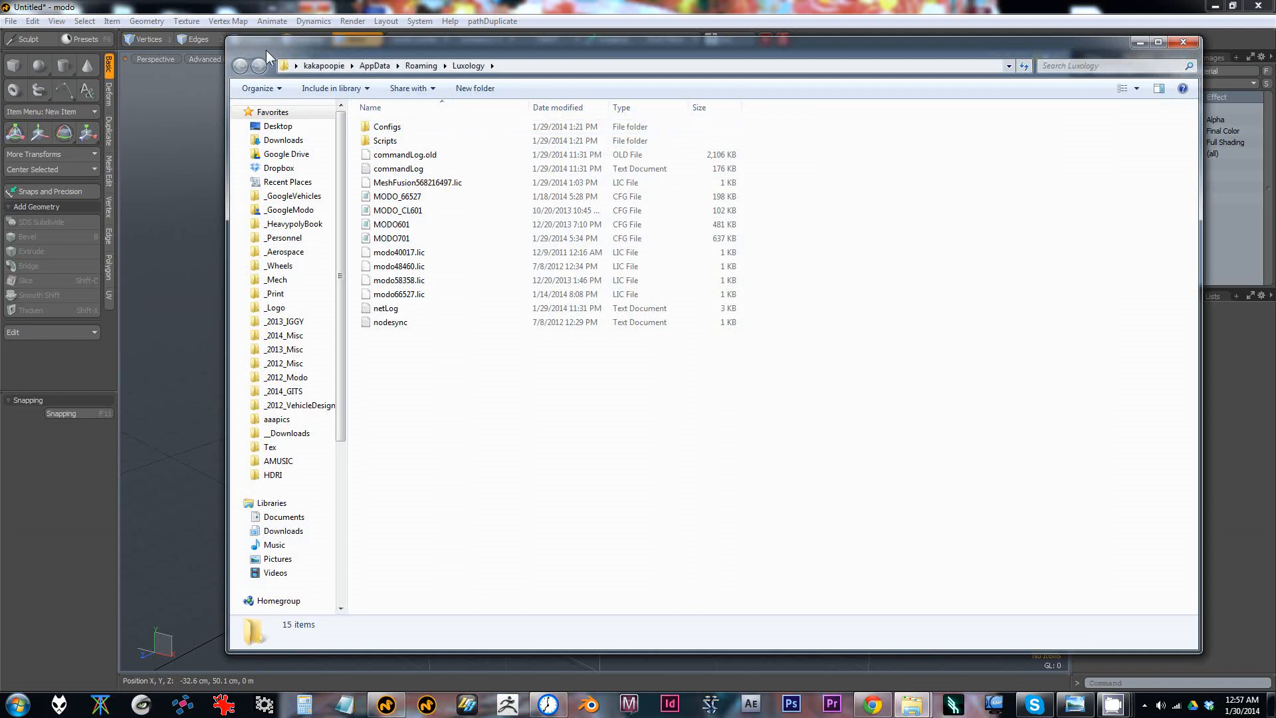
pyautogui.doubleClick(238, 44)
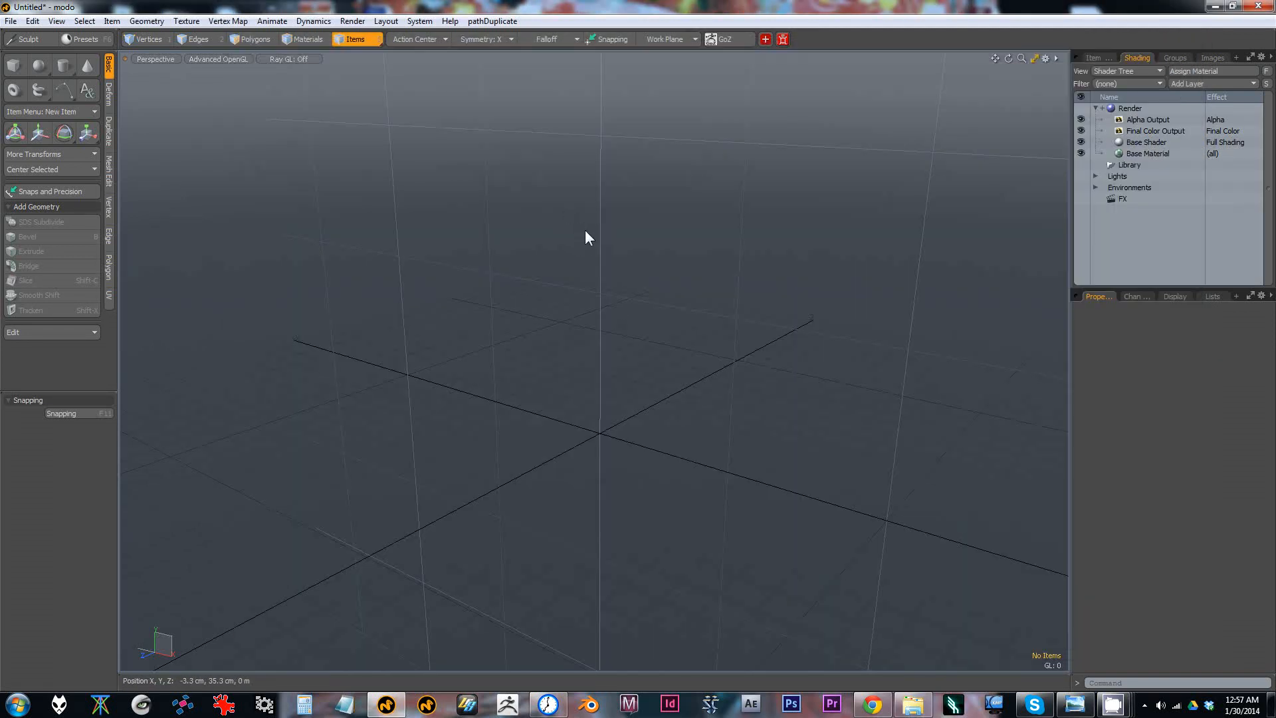
# Step: Examine the custom script commands offered for the viewport, such as MeshCleanup, quickPipe and Reset Work Plane
pyautogui.rightClick(701, 234)
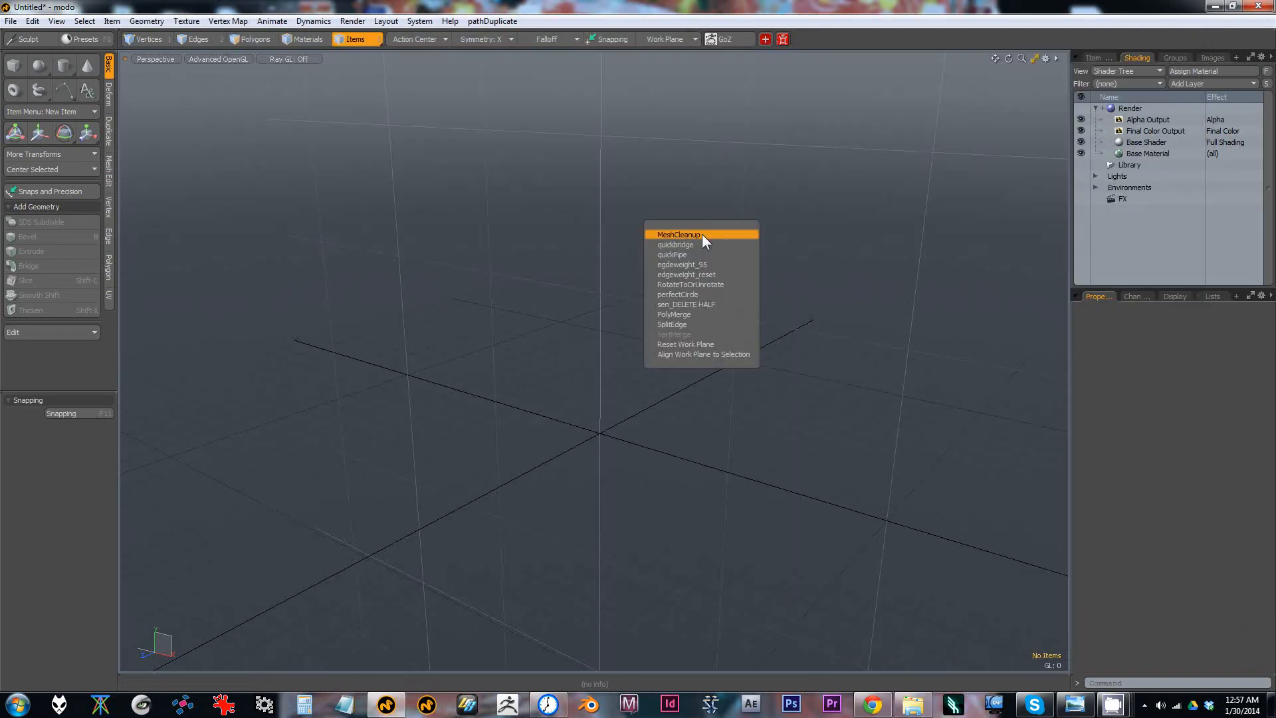
pyautogui.click(684, 344)
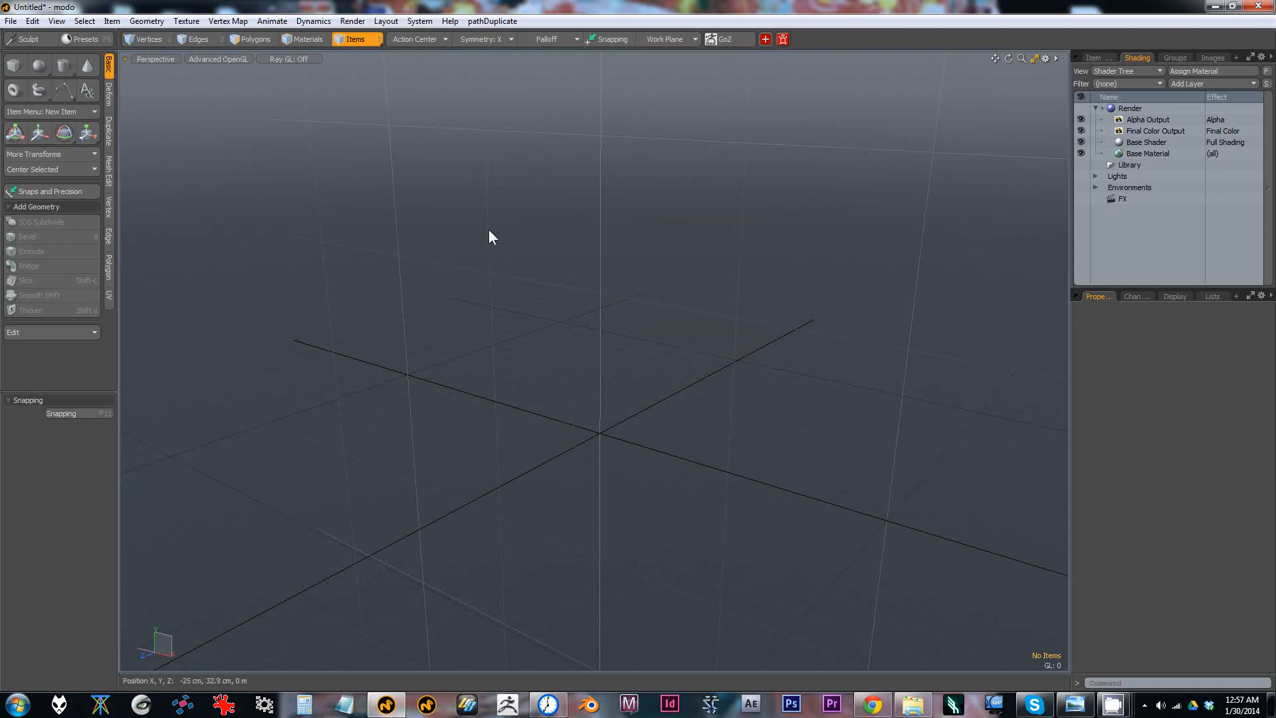
pyautogui.rightClick(642, 249)
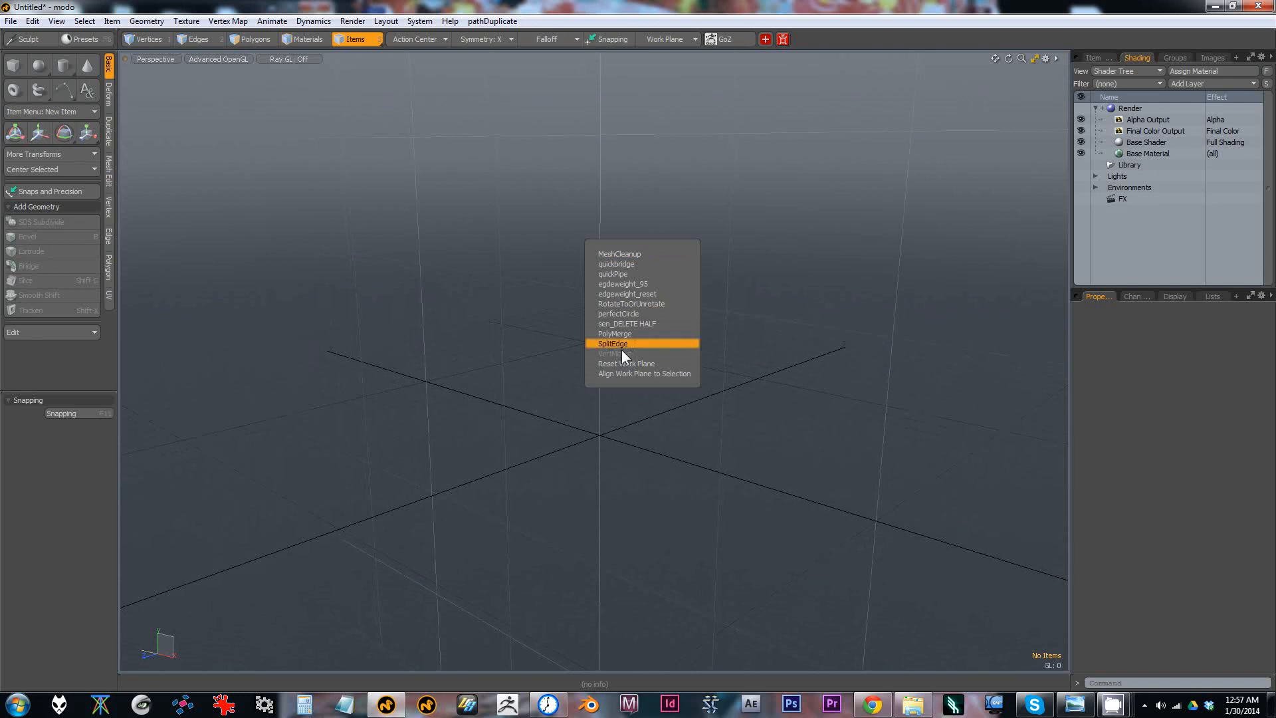
pyautogui.click(670, 284)
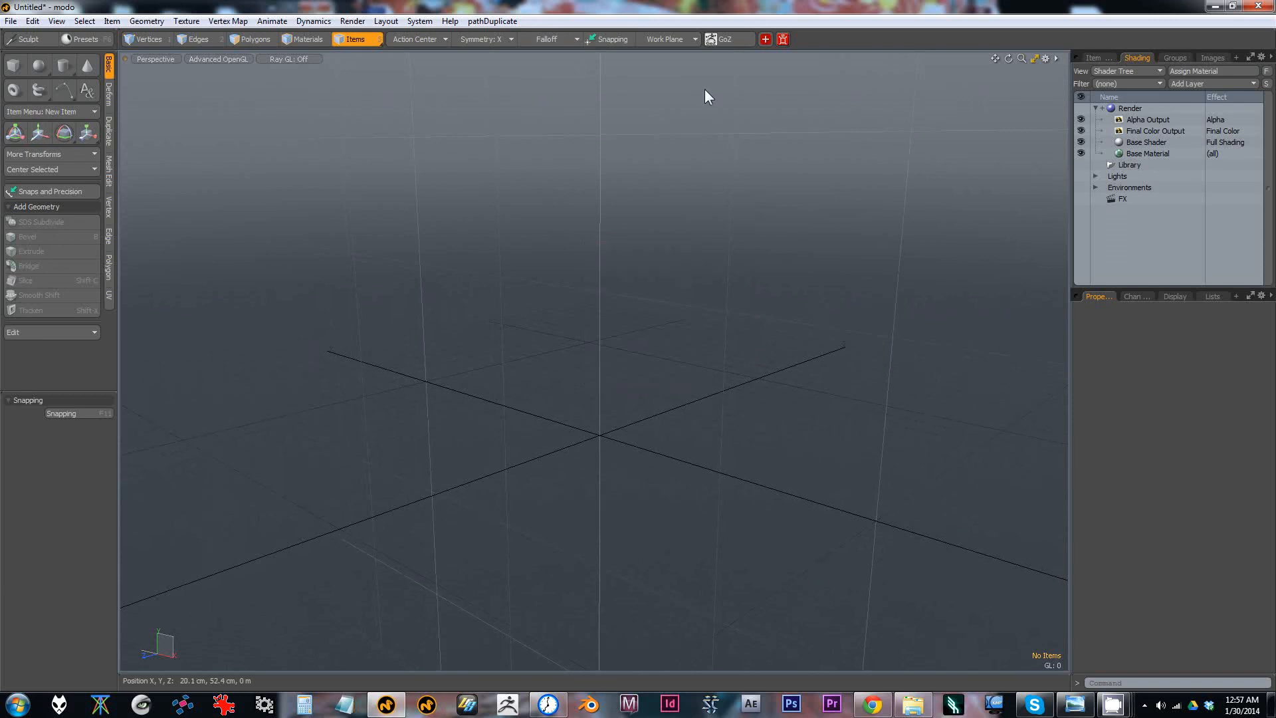
# Step: Examine the tools in the two installed kit palettes, covering symmetry and topology fixes and model tools
pyautogui.click(784, 40)
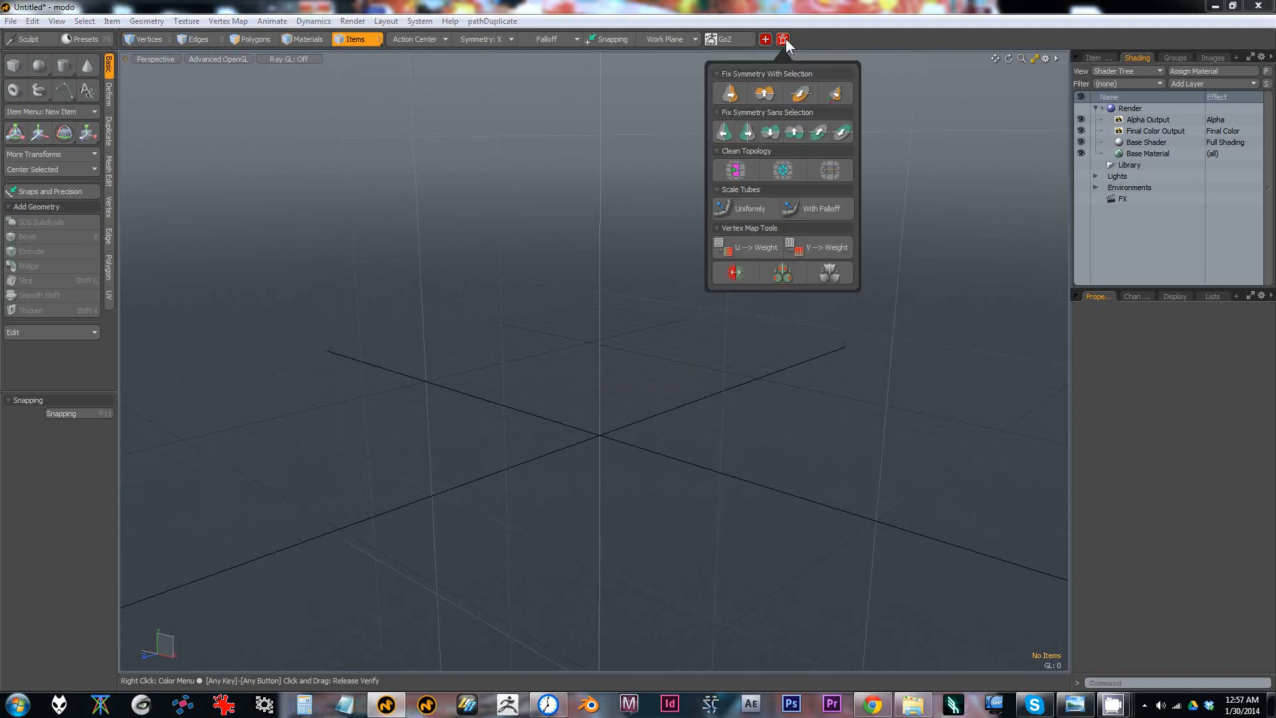
pyautogui.click(764, 39)
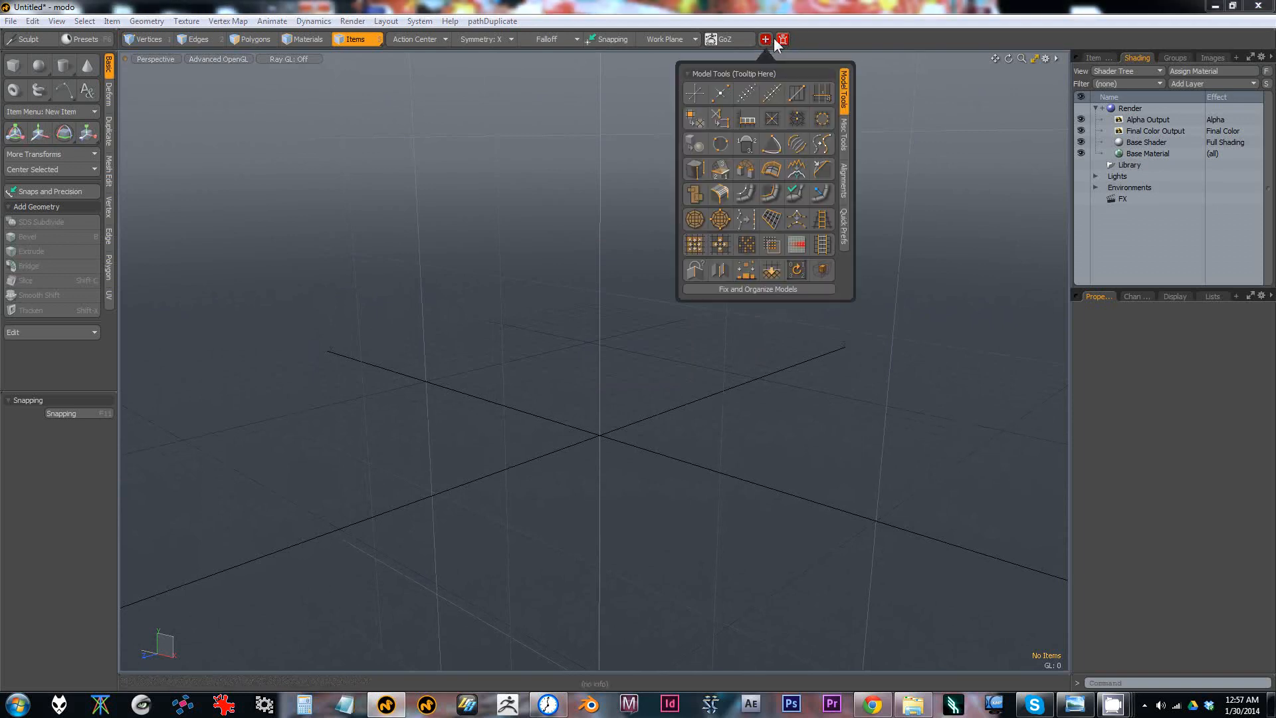
pyautogui.keyDown('alt'); pyautogui.moveTo(505, 146); pyautogui.dragTo(550, 268); pyautogui.keyUp('alt')
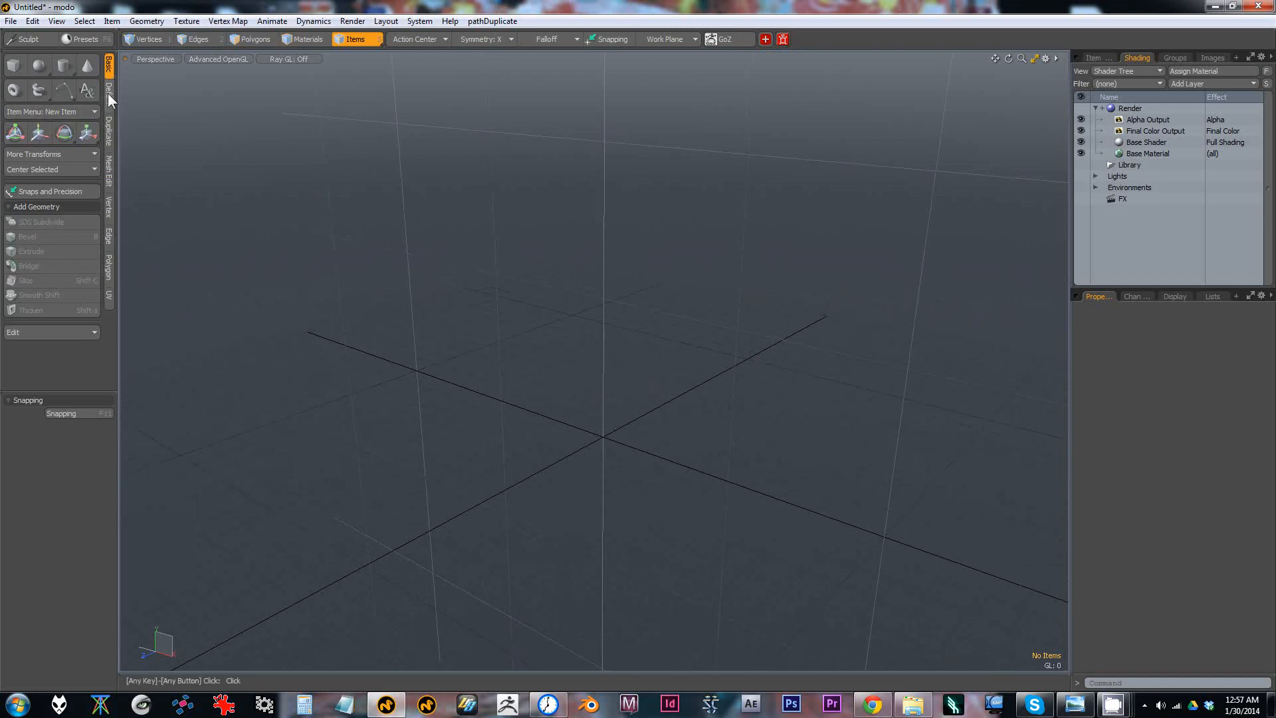
# Step: Create a cylinder at the origin and delete it from the scene
pyautogui.click(63, 69)
pyautogui.keyDown('ctrl'); pyautogui.keyDown('alt'); pyautogui.moveTo(630, 360); pyautogui.dragTo(534, 372); pyautogui.keyUp('alt'); pyautogui.keyUp('ctrl')
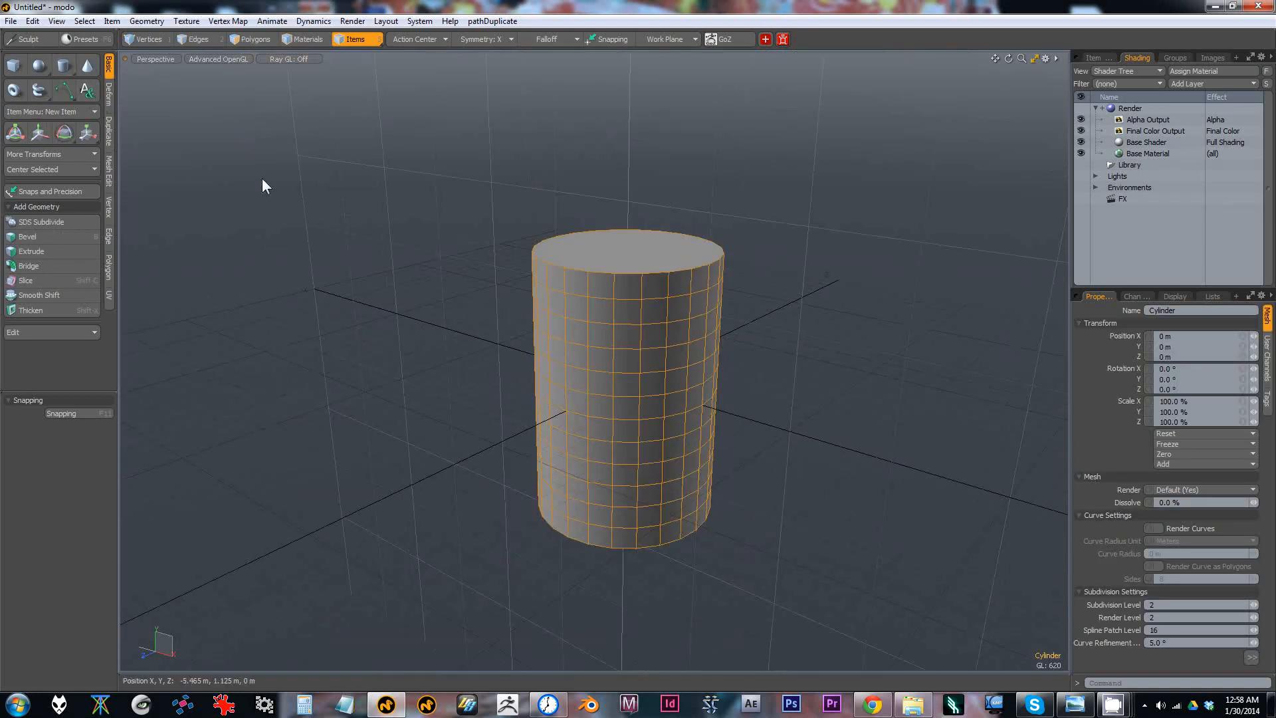
pyautogui.press('Delete')
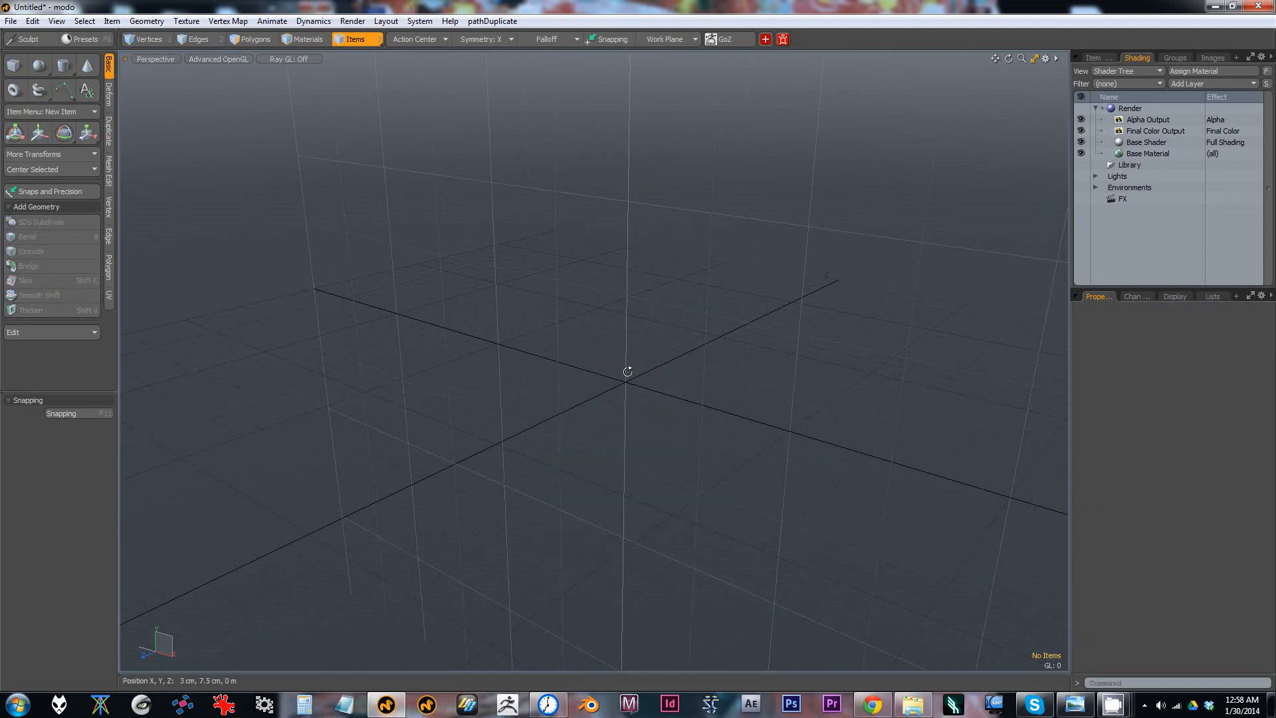
pyautogui.keyDown('alt'); pyautogui.moveTo(659, 383); pyautogui.dragTo(652, 379, button='right'); pyautogui.keyUp('alt')
pyautogui.keyDown('alt'); pyautogui.moveTo(638, 377); pyautogui.dragTo(601, 384); pyautogui.keyUp('alt')
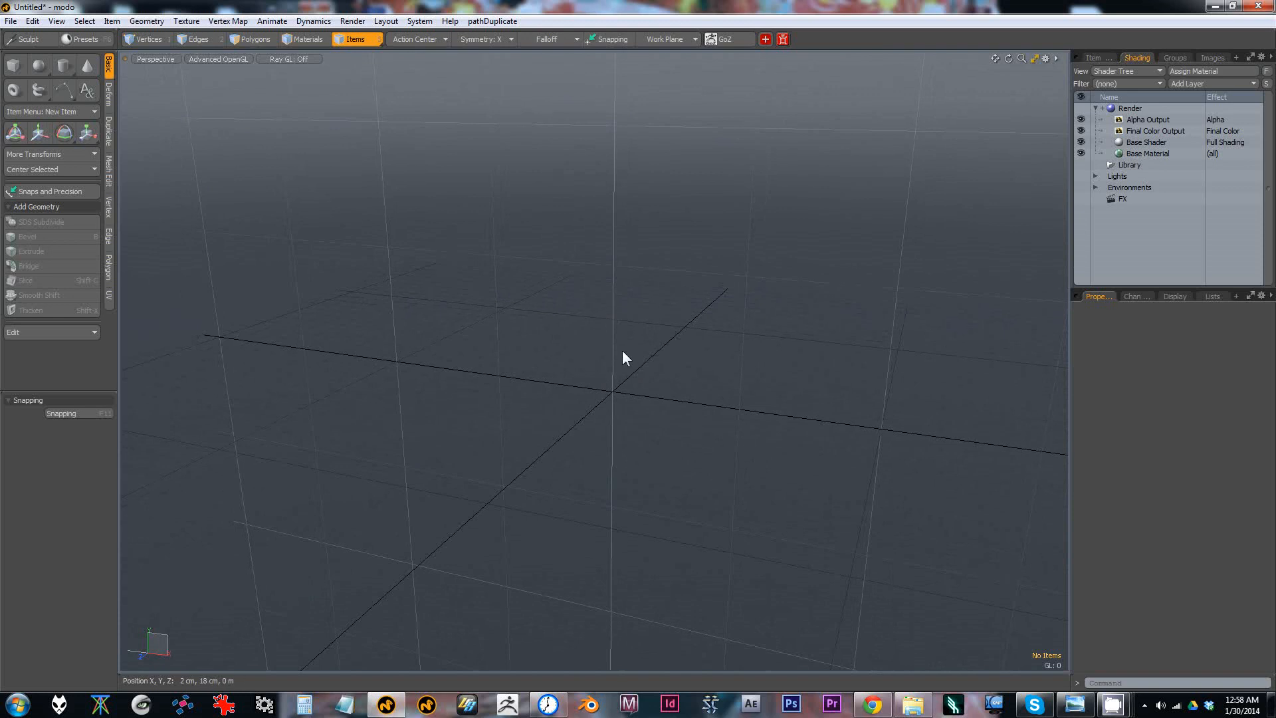
pyautogui.press('alt')
pyautogui.keyDown('alt'); pyautogui.moveTo(600, 261); pyautogui.dragTo(622, 354); pyautogui.keyUp('alt')
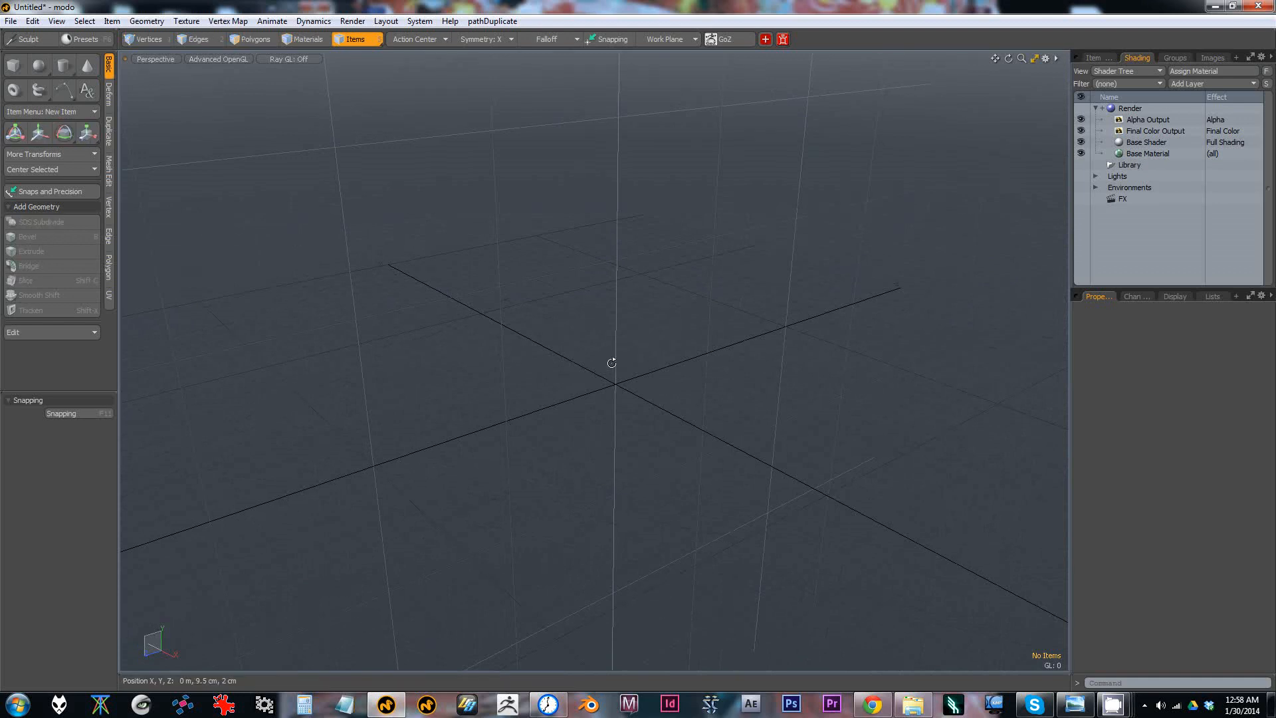
pyautogui.keyDown('alt'); pyautogui.moveTo(595, 405); pyautogui.dragTo(586, 369, button='right'); pyautogui.keyUp('alt')
pyautogui.keyDown('alt'); pyautogui.moveTo(586, 369); pyautogui.dragTo(615, 373); pyautogui.keyUp('alt')
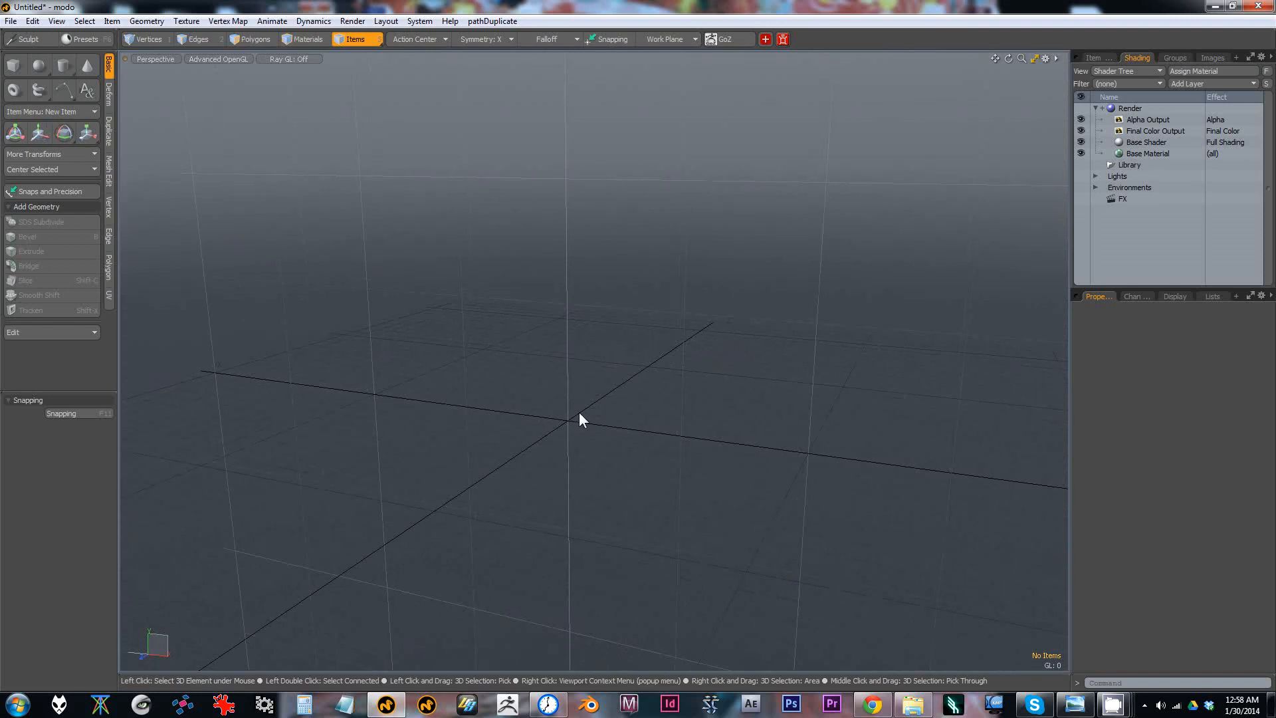
pyautogui.press('alt')
pyautogui.keyDown('alt'); pyautogui.moveTo(571, 416); pyautogui.dragTo(610, 407); pyautogui.keyUp('alt')
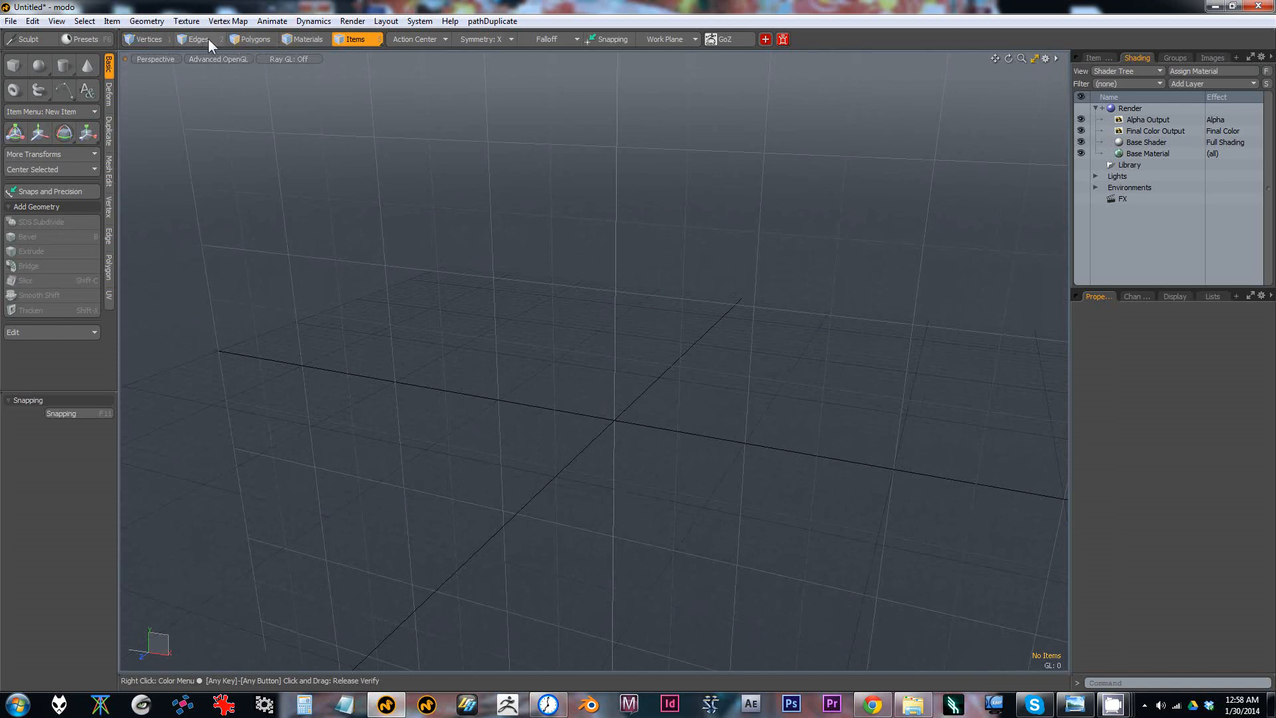
# Step: Switch through the Vertices, Edges, Polygons, Materials and Items selection modes in turn
pyautogui.click(143, 38)
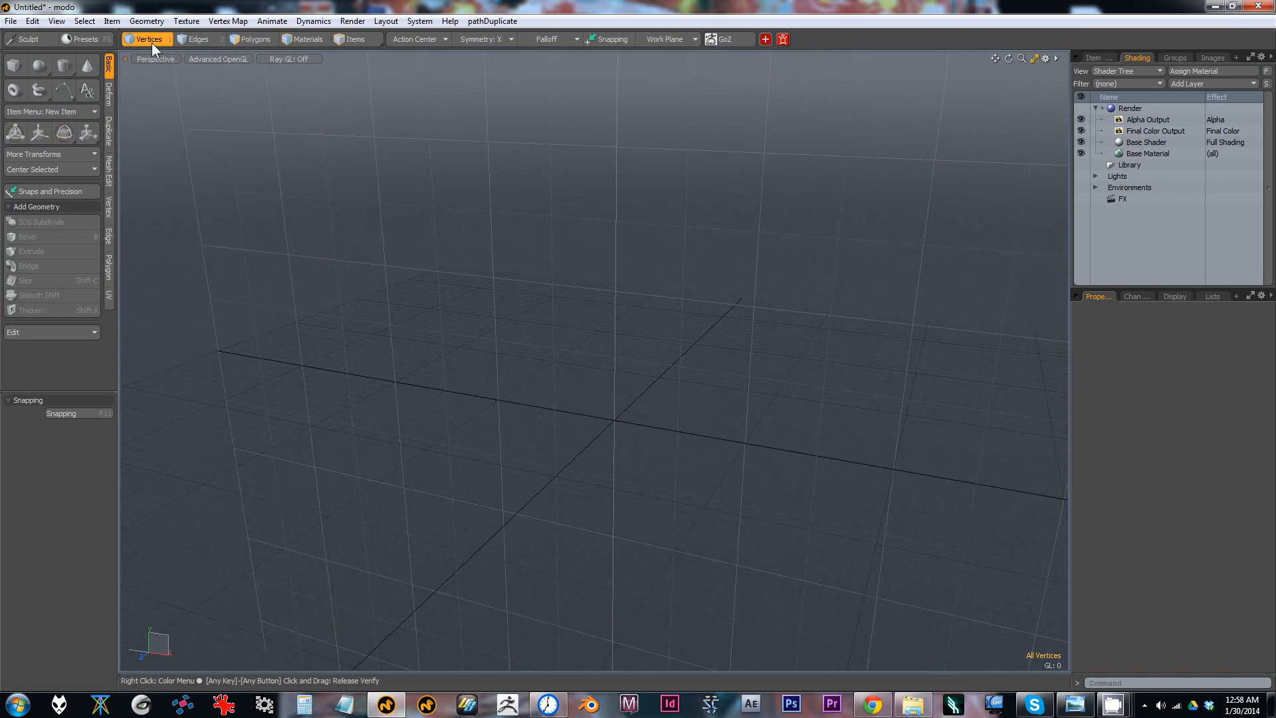
pyautogui.click(196, 41)
pyautogui.click(242, 38)
pyautogui.click(308, 39)
pyautogui.click(354, 39)
pyautogui.click(355, 41)
# Step: Cycle back and forth through the component selection modes, ending in Materials mode
pyautogui.press('1')
pyautogui.press('3')
pyautogui.press('4')
pyautogui.press('1')
pyautogui.press('3')
pyautogui.press('2')
pyautogui.press('3')
pyautogui.press('2')
pyautogui.press('3')
pyautogui.press('4')
pyautogui.press('5')
pyautogui.press('4')
pyautogui.press('3')
pyautogui.press('2')
pyautogui.press('1')
pyautogui.press('2')
pyautogui.press('3')
pyautogui.press('4')
pyautogui.keyDown('alt'); pyautogui.moveTo(476, 208); pyautogui.dragTo(578, 356); pyautogui.keyUp('alt')
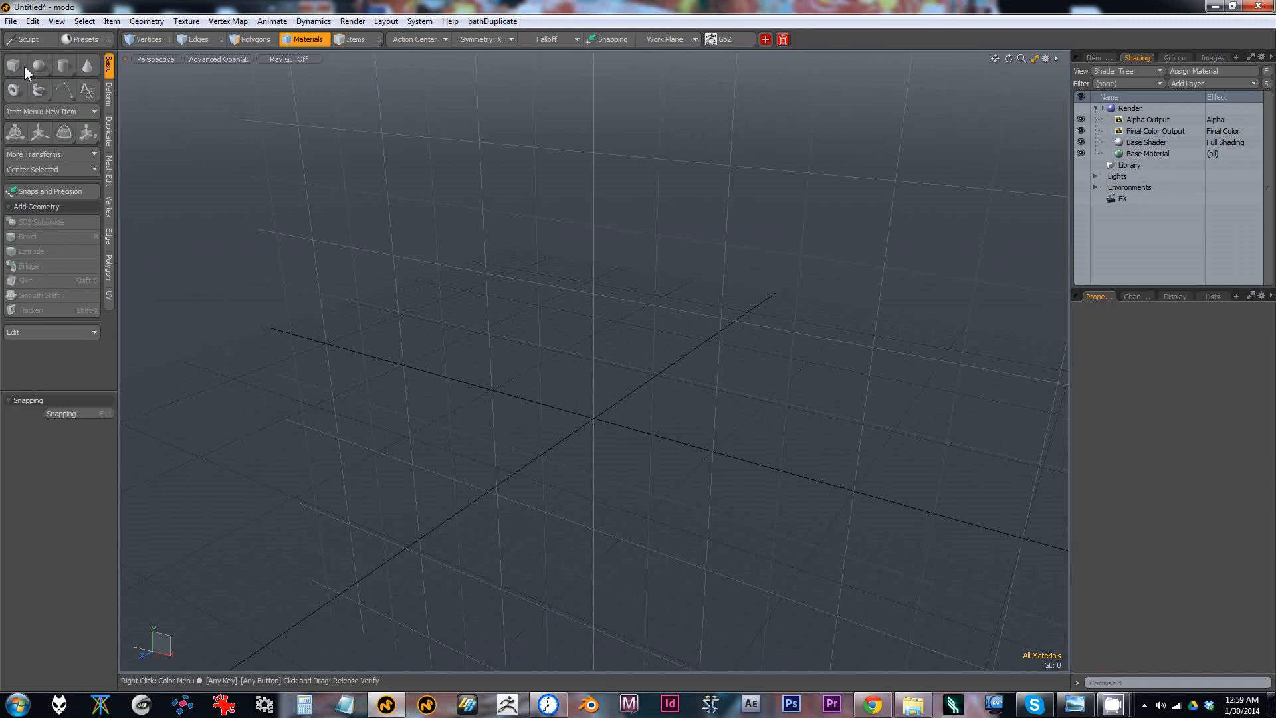
# Step: Examine the Duplicate, Deform and Basic tool sets and the alternate tool and selection-mode commands
pyautogui.click(105, 129)
pyautogui.click(103, 98)
pyautogui.click(107, 66)
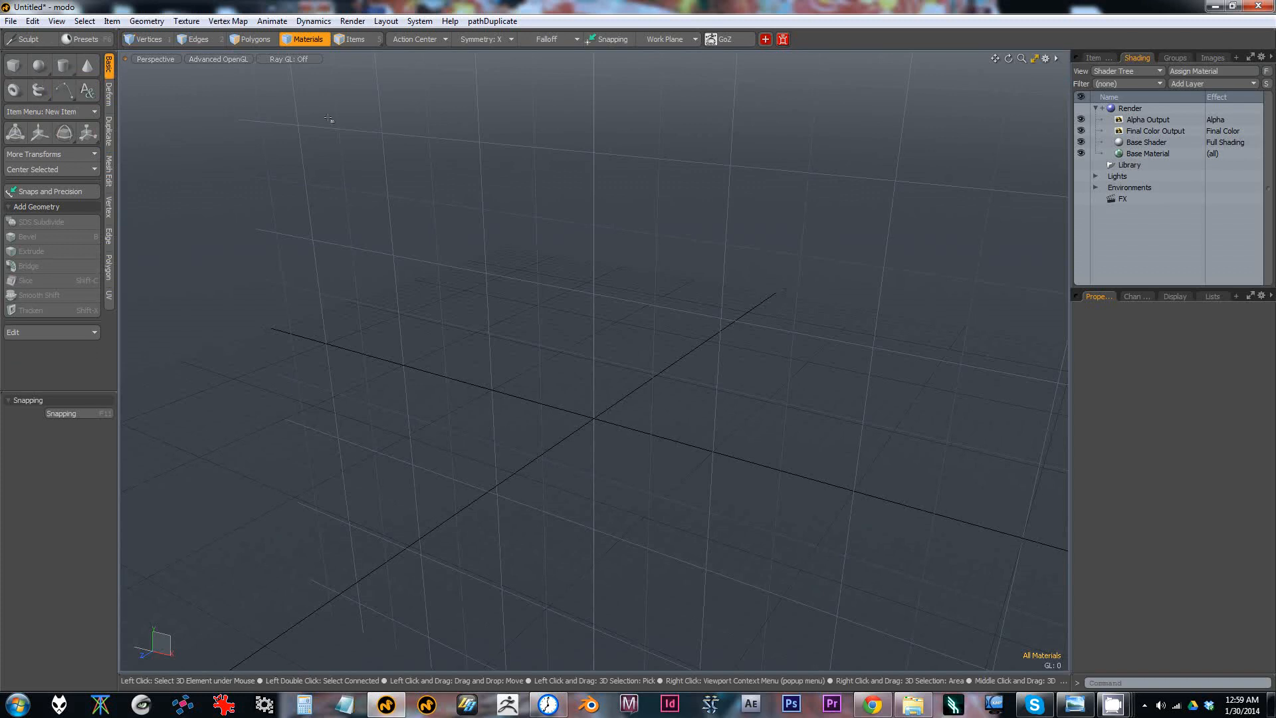
pyautogui.press('ctrl')
pyautogui.press('ctrl')
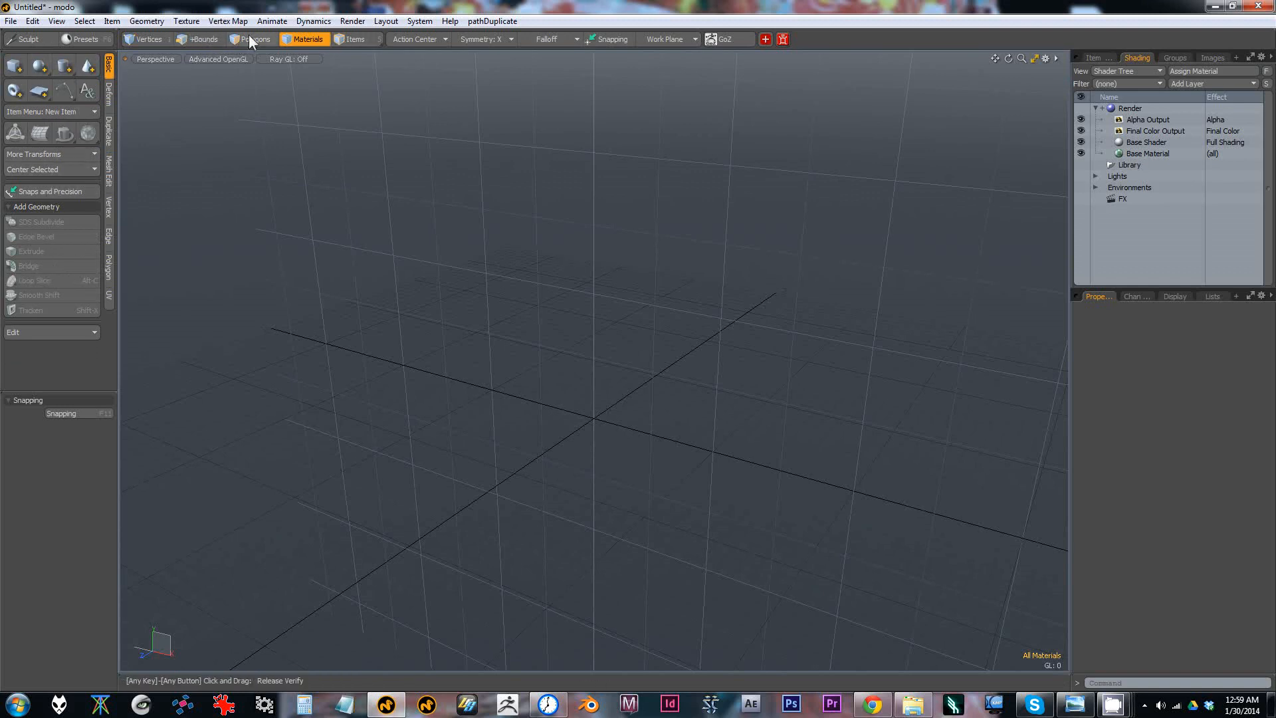
pyautogui.press('ctrl')
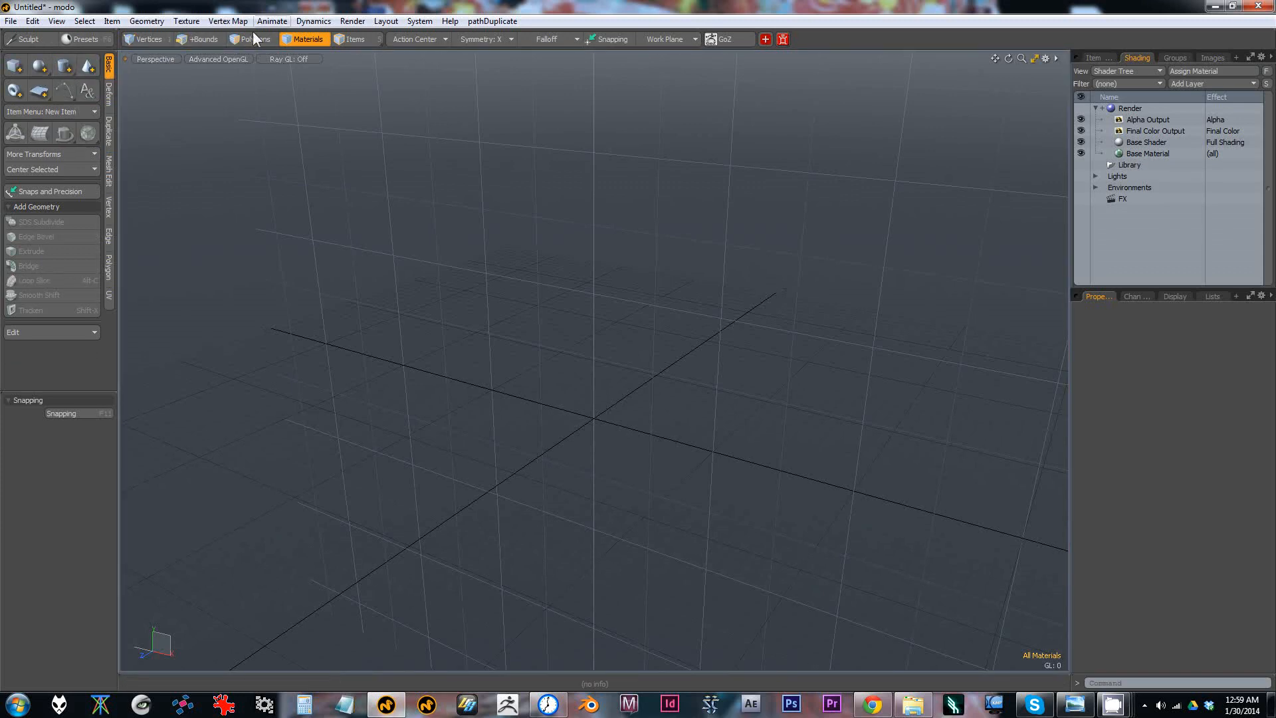
# Step: Create a new cylinder at the origin and frame it whole in the perspective view
pyautogui.click(63, 66)
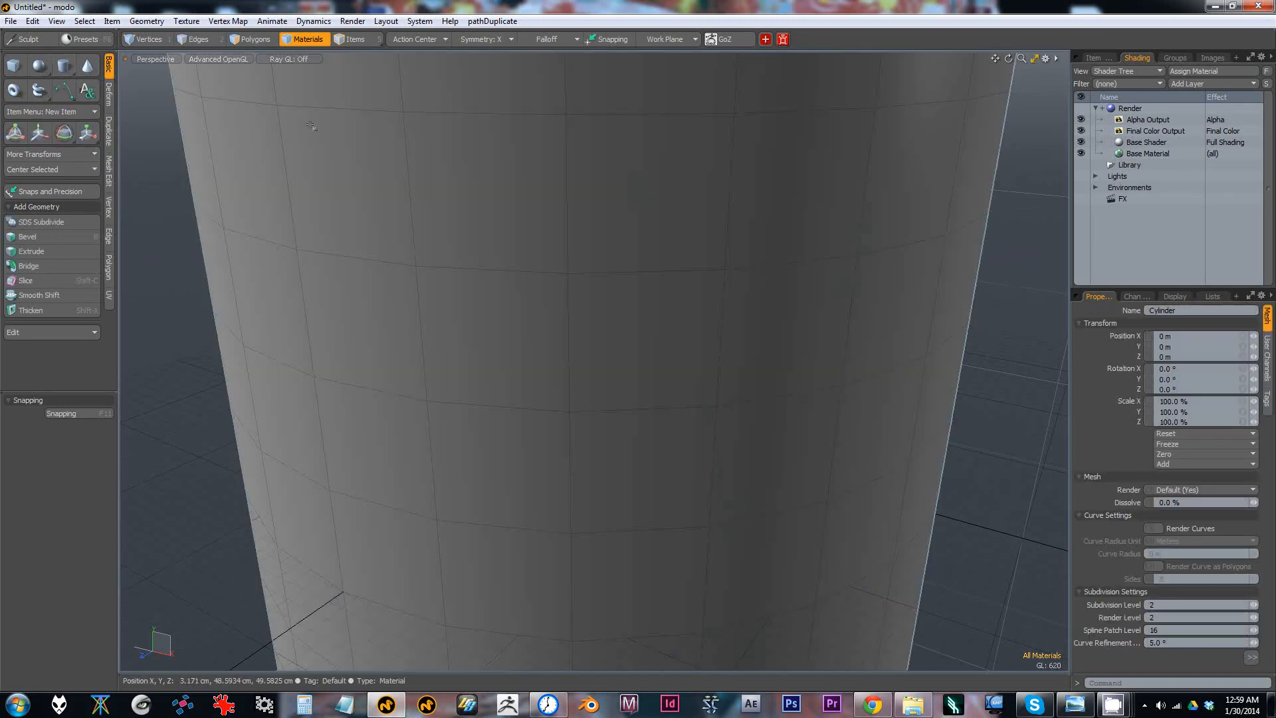
pyautogui.press('ctrl')
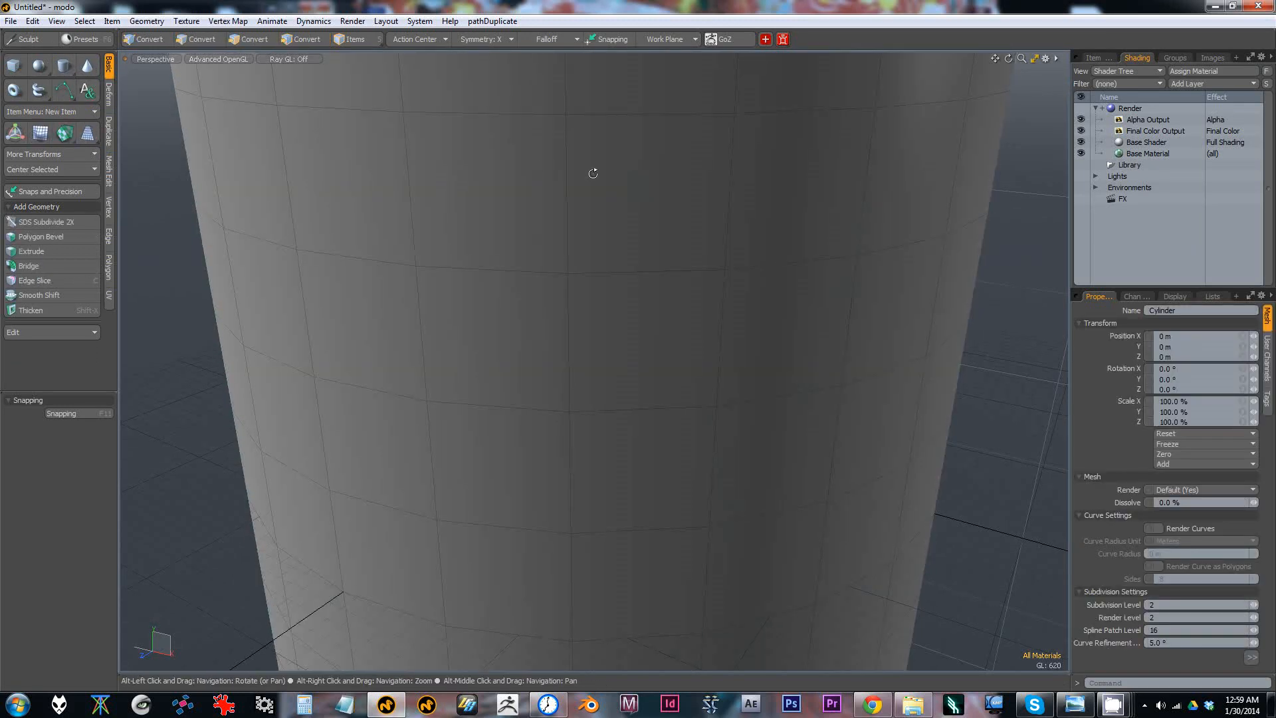
pyautogui.keyDown('alt'); pyautogui.moveTo(592, 171); pyautogui.dragTo(477, 207, button='right'); pyautogui.keyUp('alt')
pyautogui.keyDown('alt'); pyautogui.moveTo(515, 199); pyautogui.dragTo(507, 239, button='middle'); pyautogui.keyUp('alt')
pyautogui.keyDown('alt'); pyautogui.moveTo(507, 239); pyautogui.dragTo(604, 245); pyautogui.keyUp('alt')
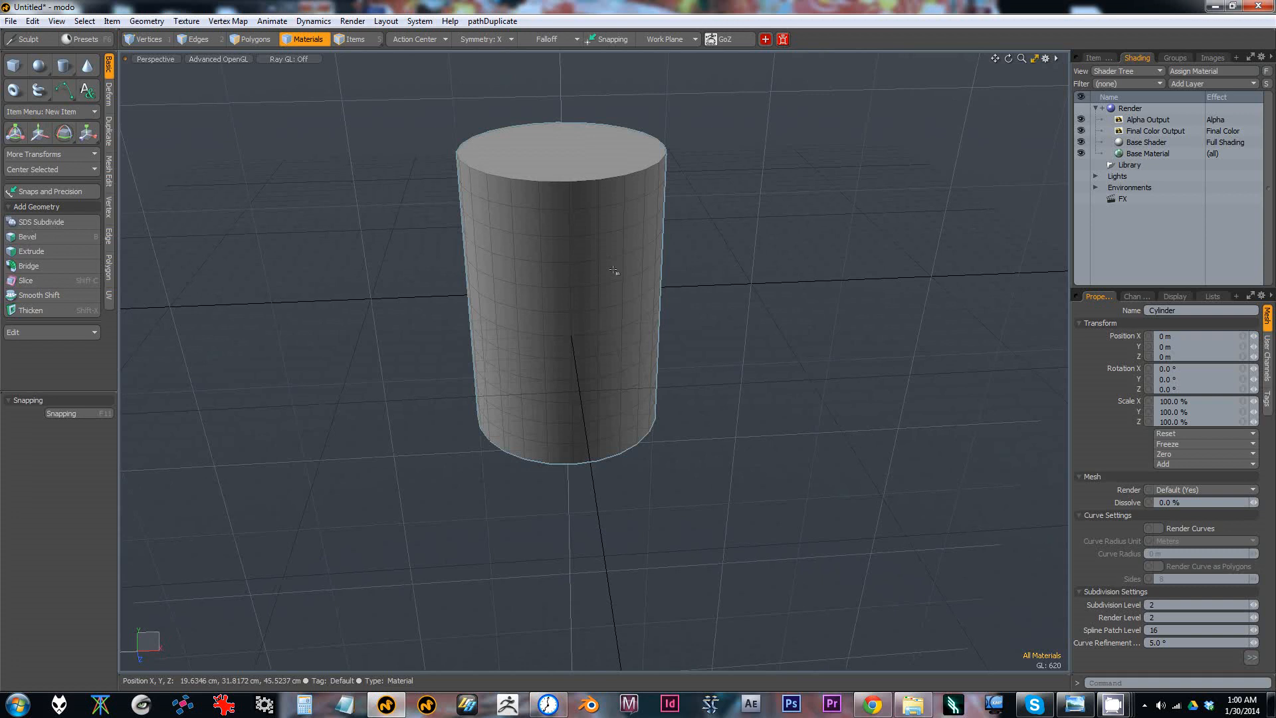
# Step: Select a vertical edge near the top of the cylinder's side in Edges mode
pyautogui.click(612, 272)
pyautogui.keyDown('alt'); pyautogui.moveTo(612, 272); pyautogui.dragTo(558, 251); pyautogui.keyUp('alt')
pyautogui.click(721, 275)
pyautogui.moveTo(724, 277)
pyautogui.keyDown('alt'); pyautogui.mouseDown()
pyautogui.moveTo(714, 262)
pyautogui.moveTo(713, 289)
pyautogui.mouseUp(); pyautogui.keyUp('alt')
pyautogui.press('2')
pyautogui.click(612, 202)
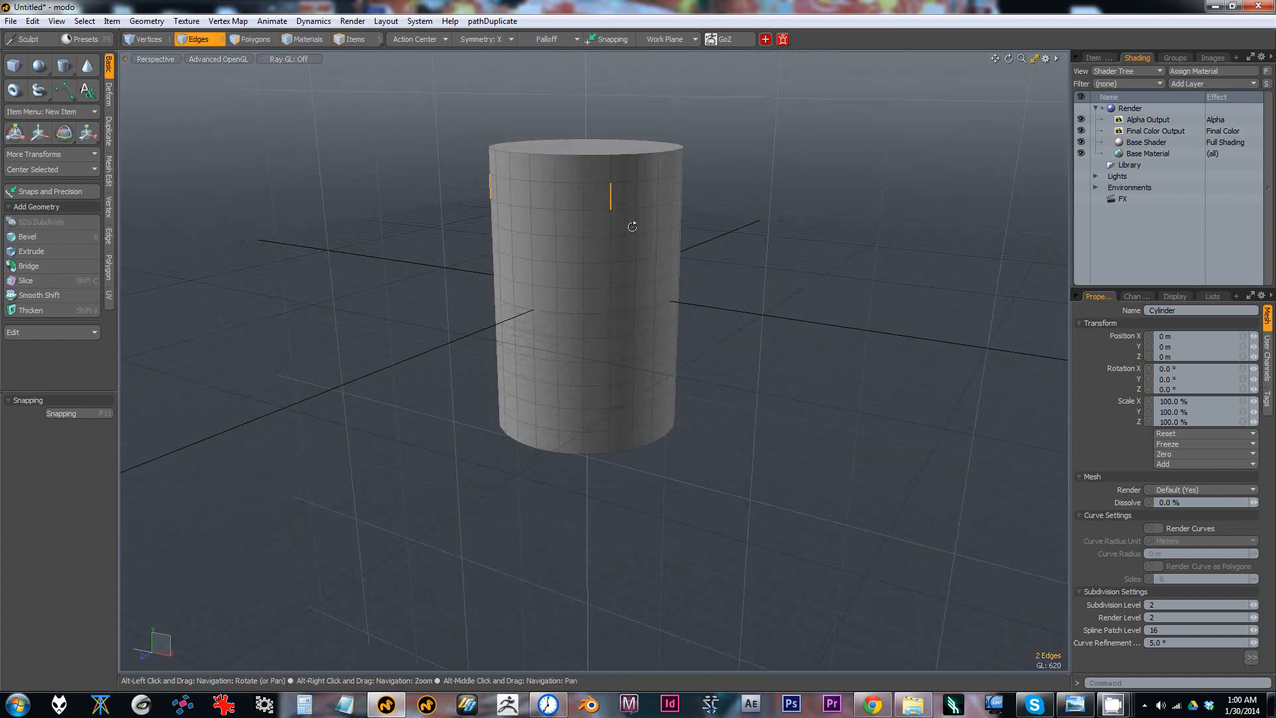
pyautogui.keyDown('alt'); pyautogui.moveTo(613, 205); pyautogui.dragTo(601, 214); pyautogui.keyUp('alt')
pyautogui.scroll(4, 566, 216)
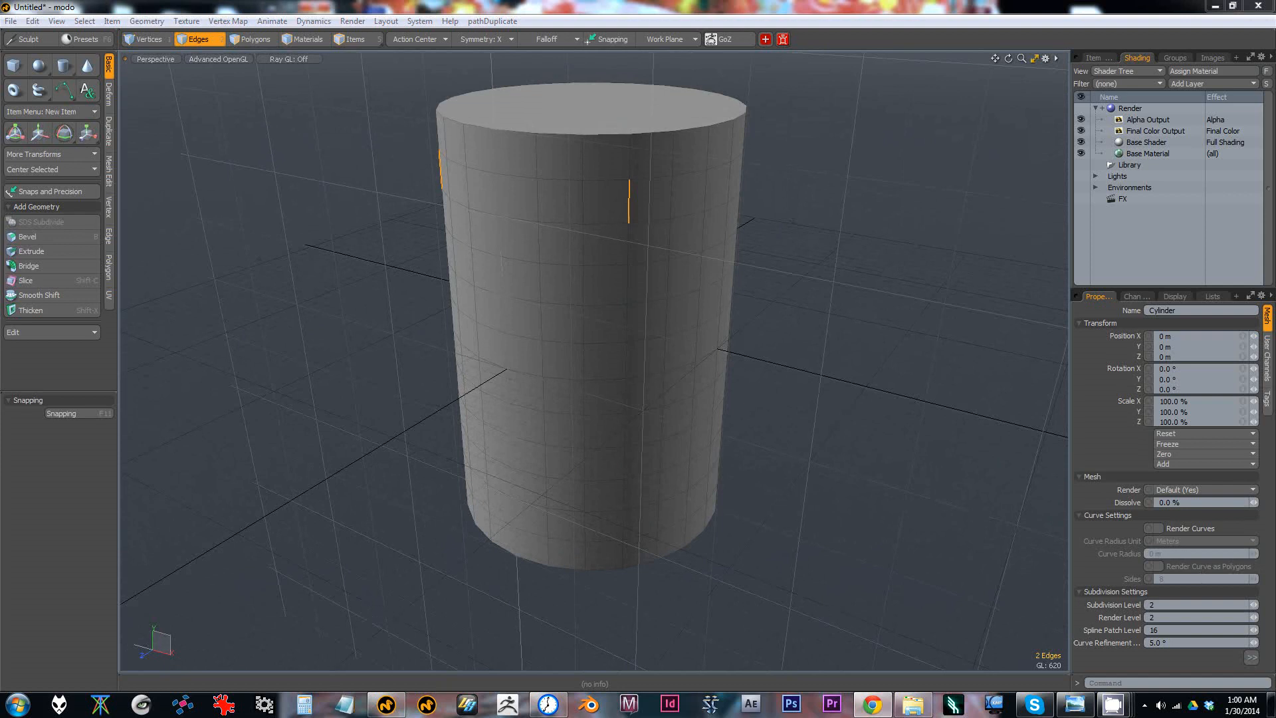
# Step: Switch to Google Chrome and browse the image results for grenade
pyautogui.moveTo(1275, 123); pyautogui.dragTo(635, 3)
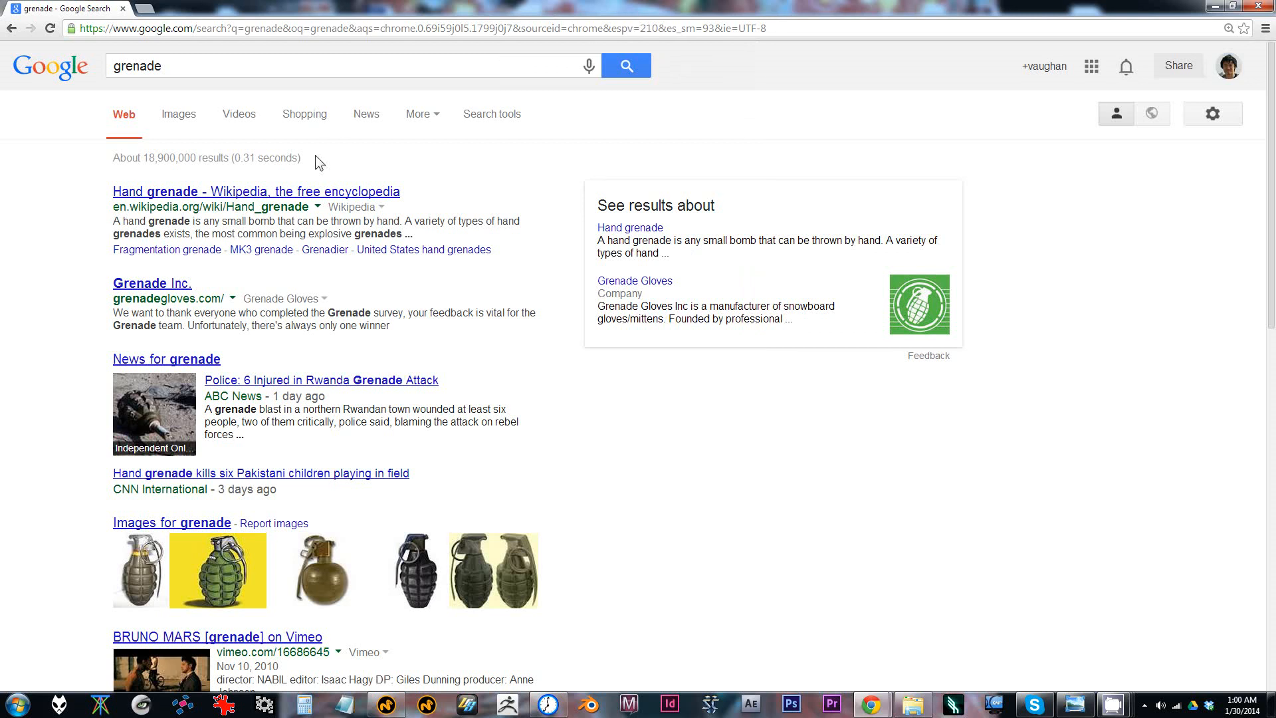
pyautogui.click(178, 117)
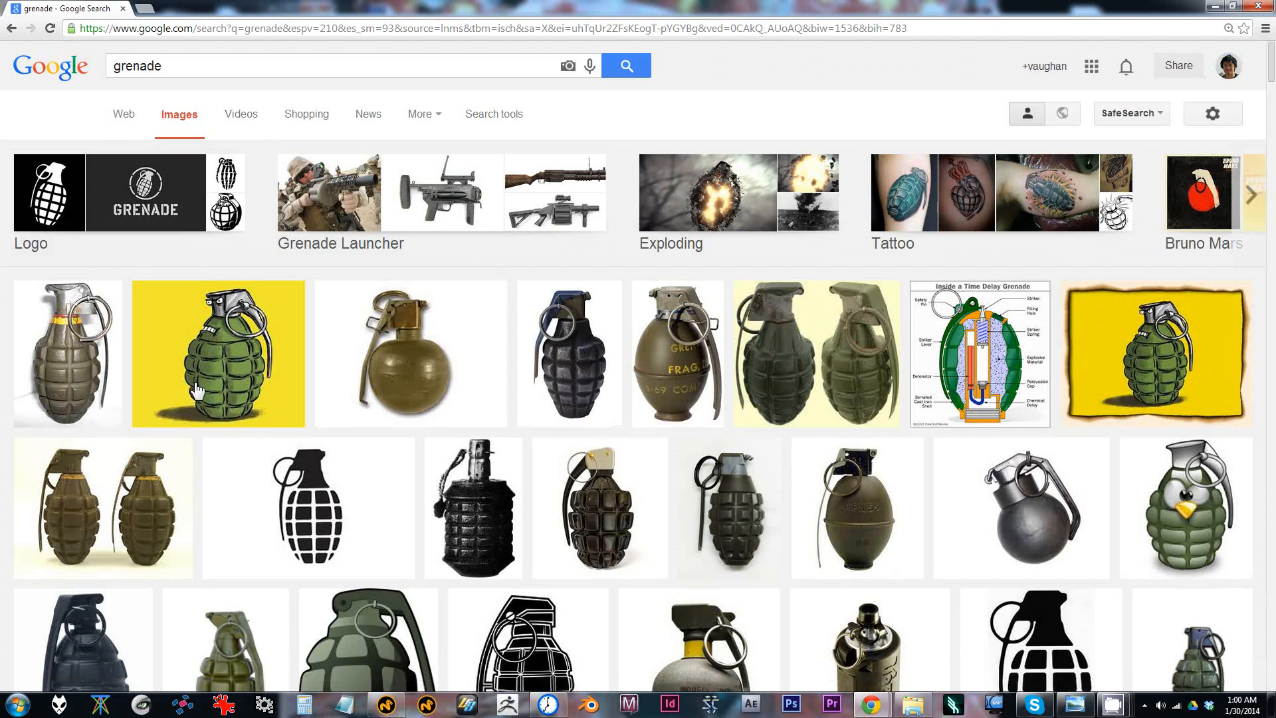
pyautogui.scroll(-1, 537, 391)
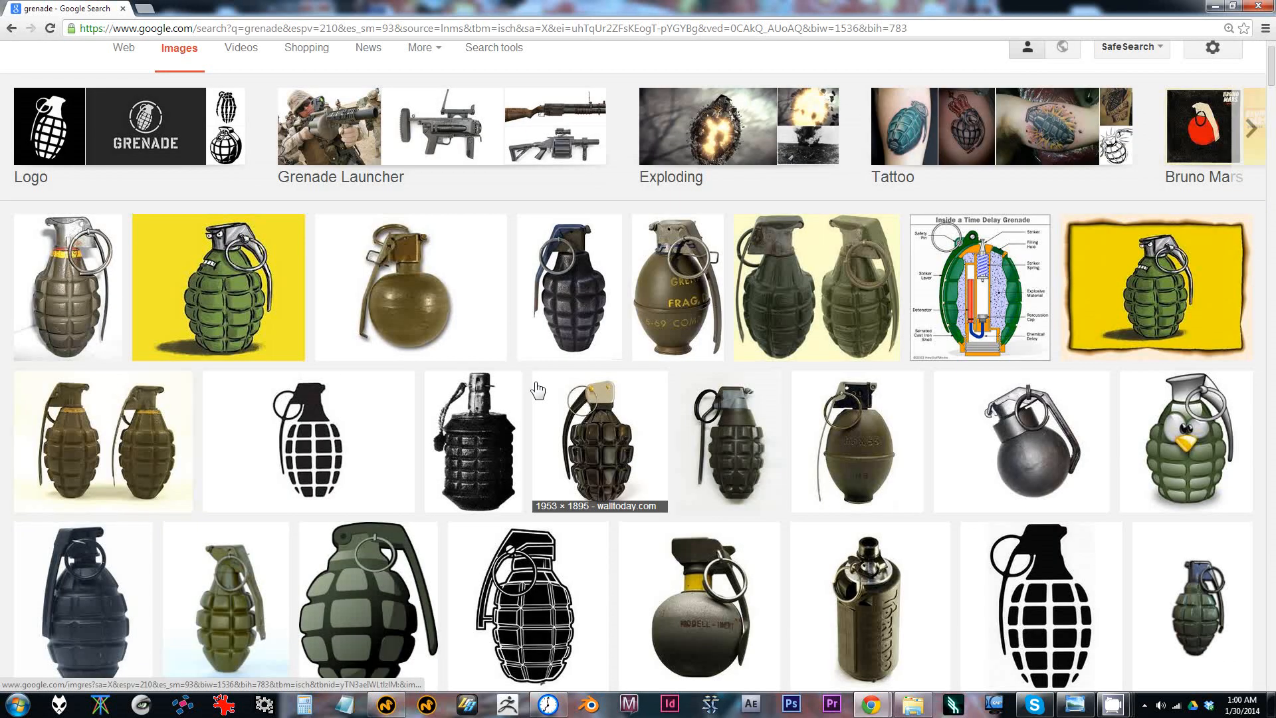
pyautogui.scroll(-2, 537, 390)
pyautogui.scroll(2, 299, 359)
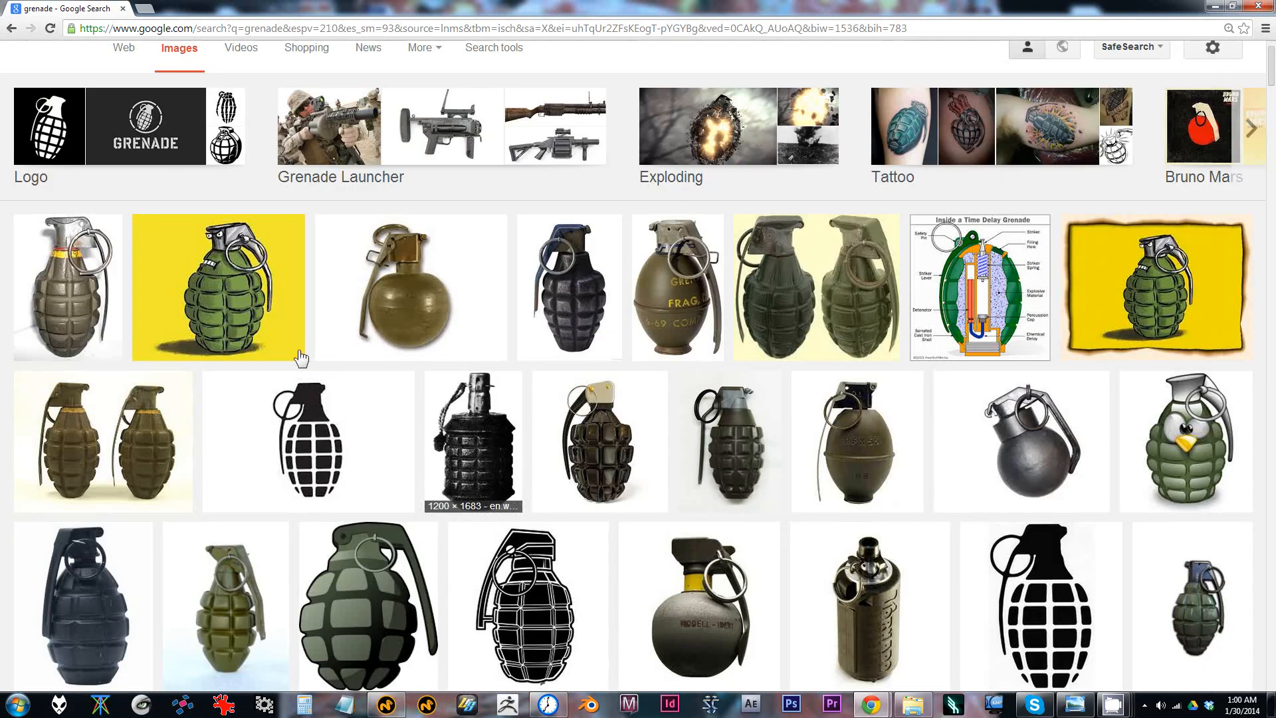
# Step: Open the Wikipedia Mk 2 grenade photo at full size
pyautogui.click(87, 285)
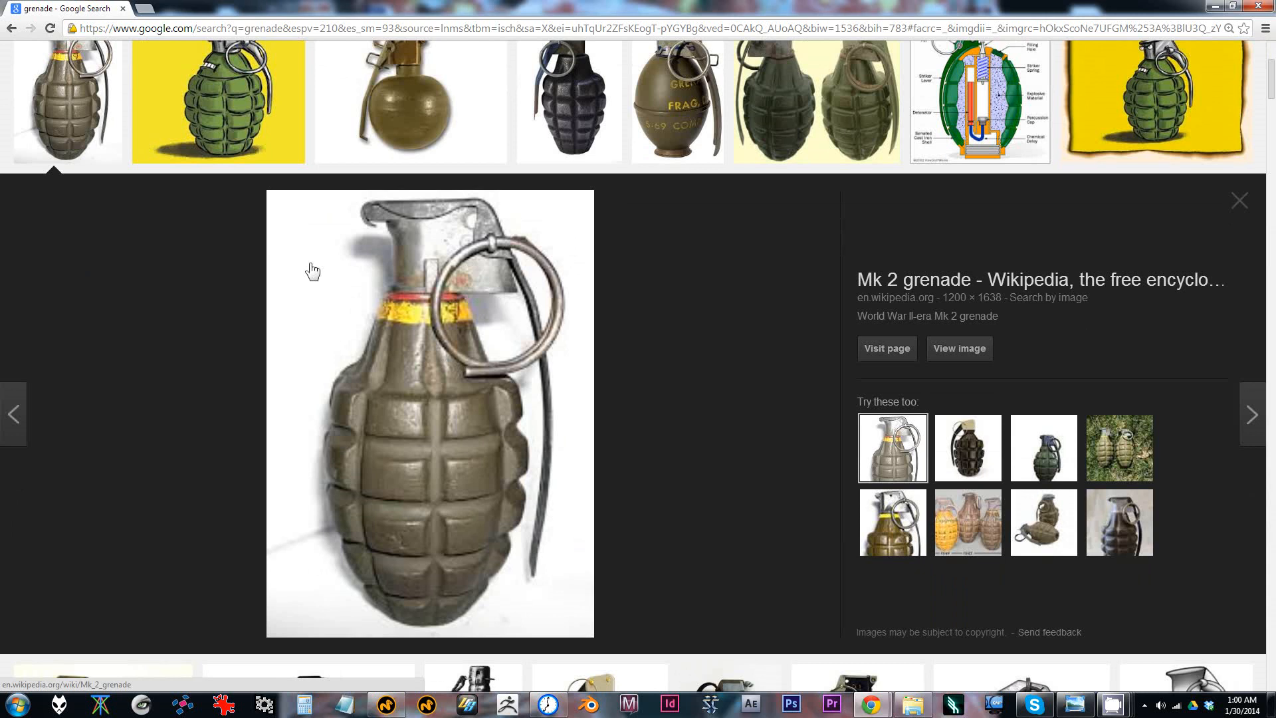
pyautogui.rightClick(439, 336)
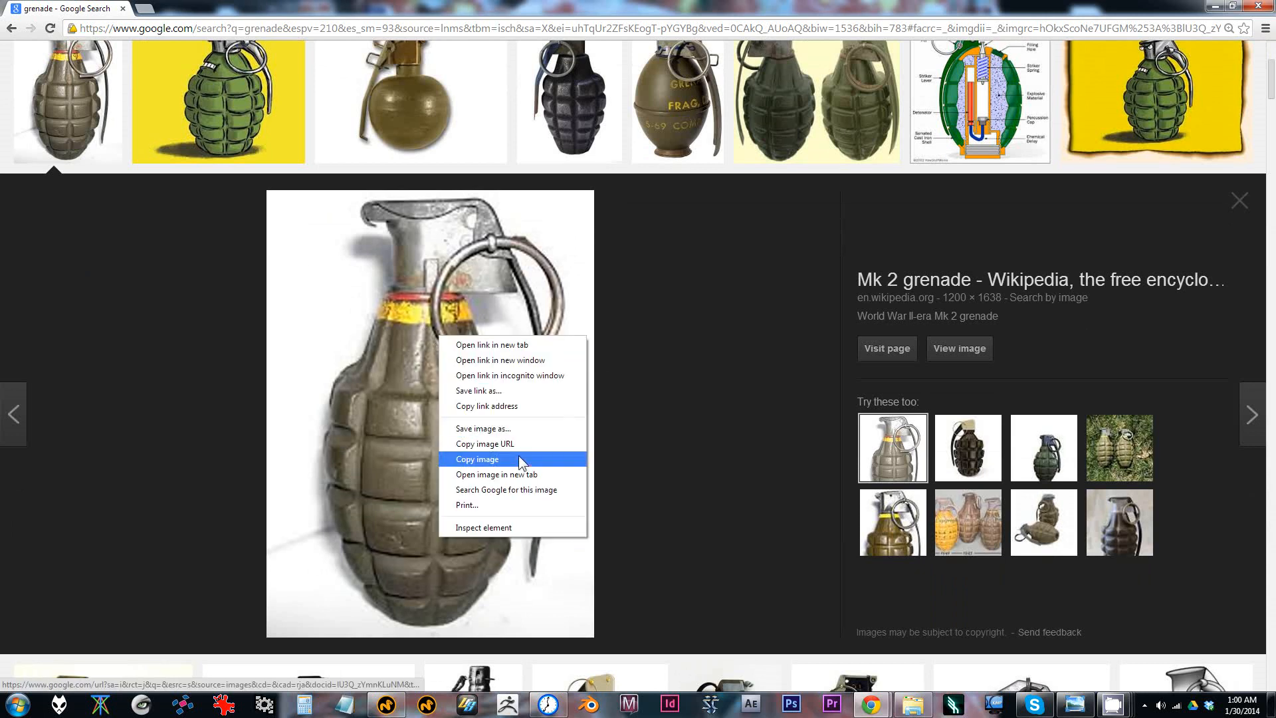
pyautogui.click(930, 354)
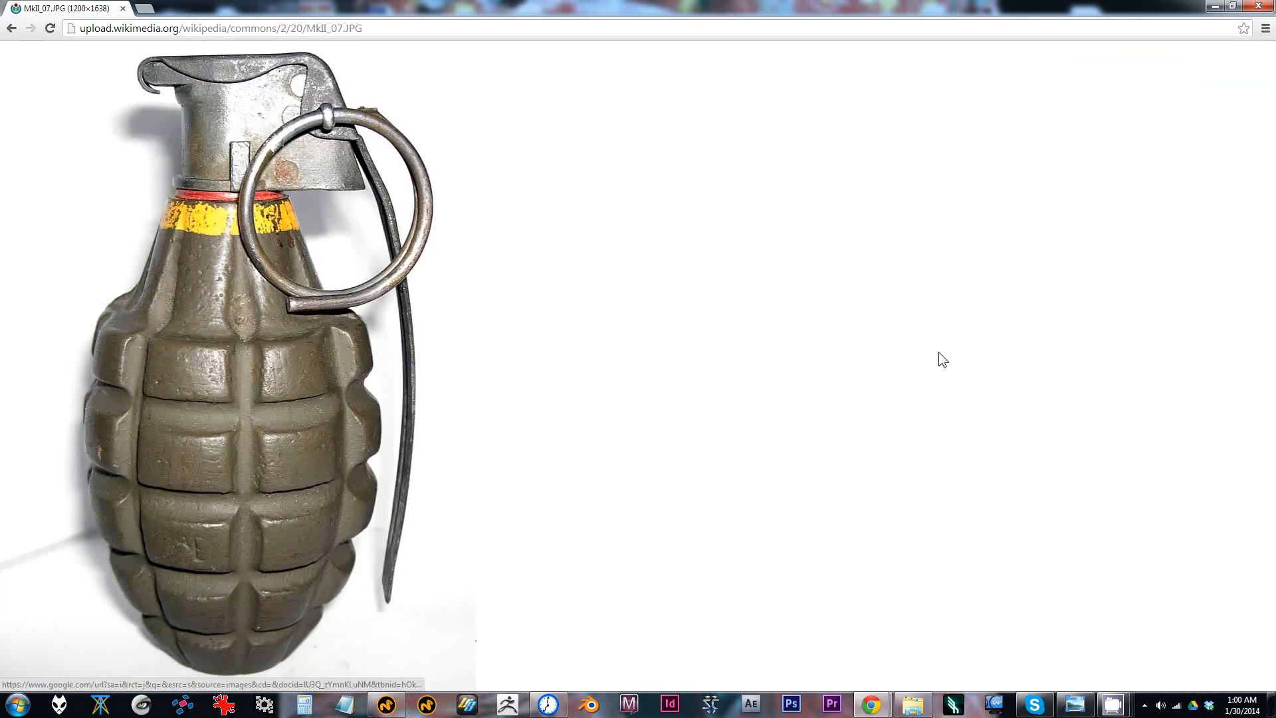
# Step: Save the grenade photo to the Desktop as MkII_07 and close its browser page
pyautogui.rightClick(228, 332)
pyautogui.click(256, 363)
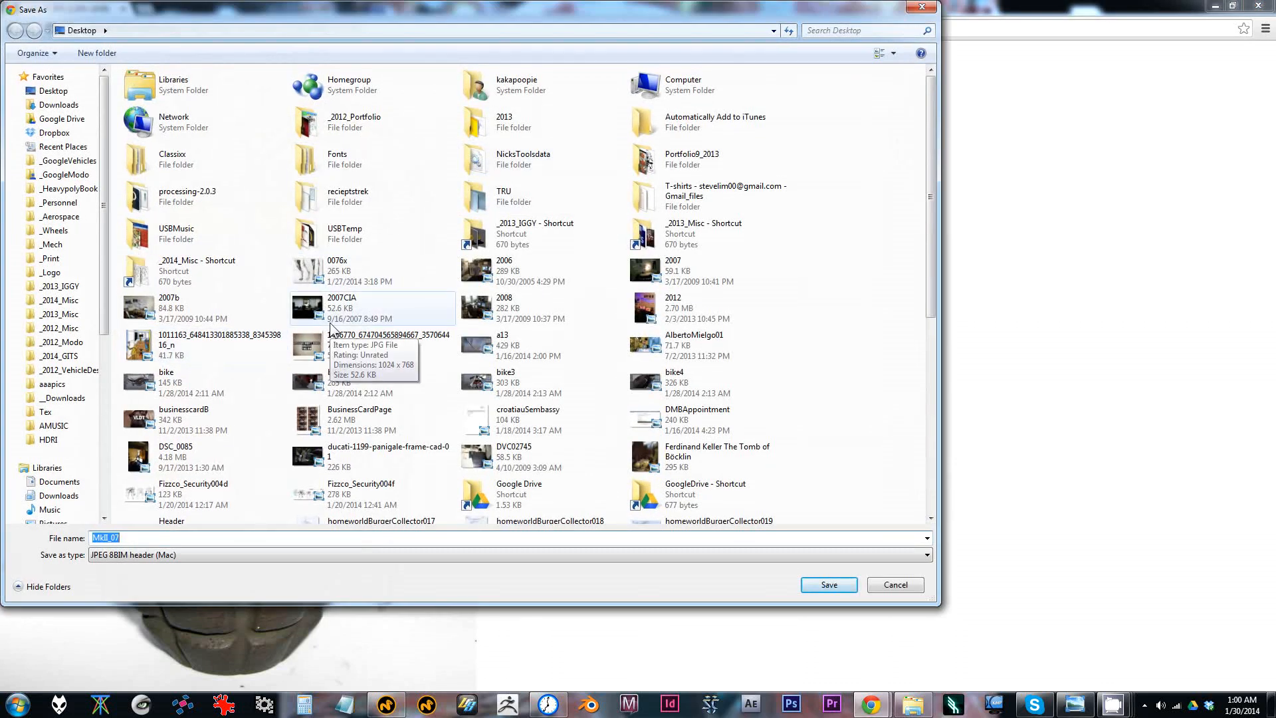
pyautogui.press('Return')
pyautogui.middleClick(95, 7)
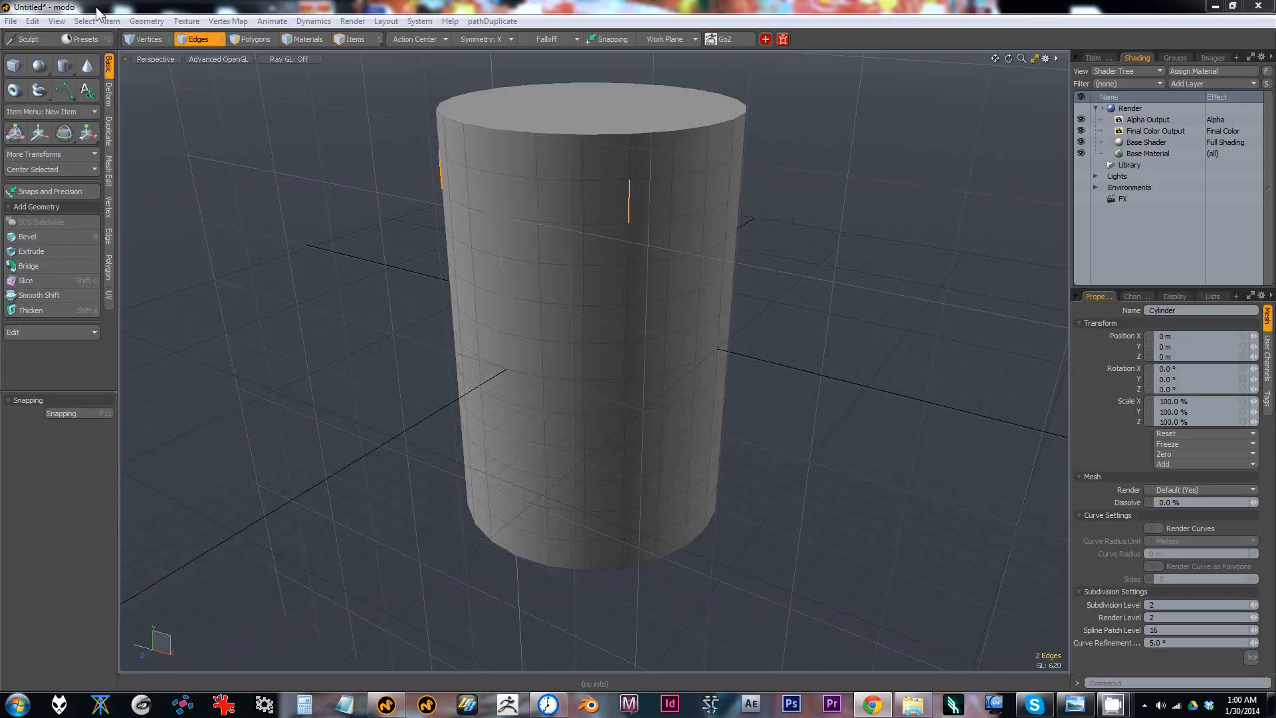
# Step: Clear the edge selection and locate the MkII_07 image in the Desktop folder in Windows Explorer
pyautogui.click(307, 170)
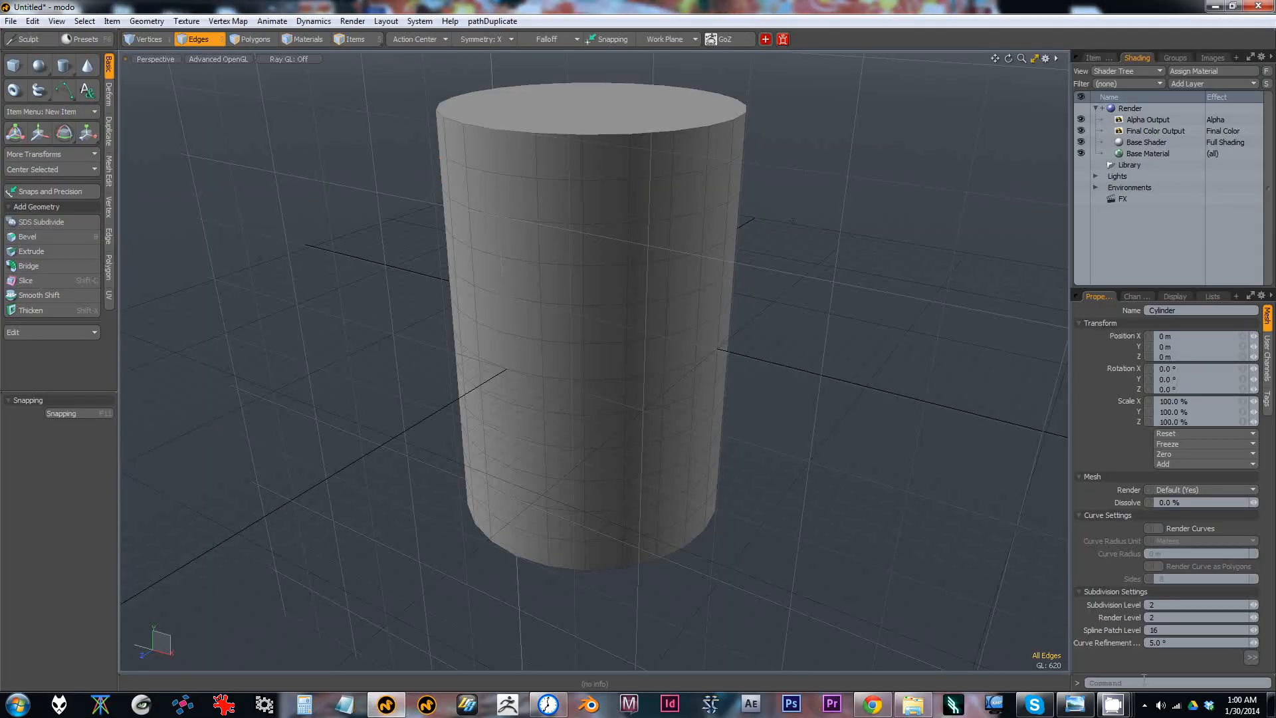
pyautogui.click(927, 706)
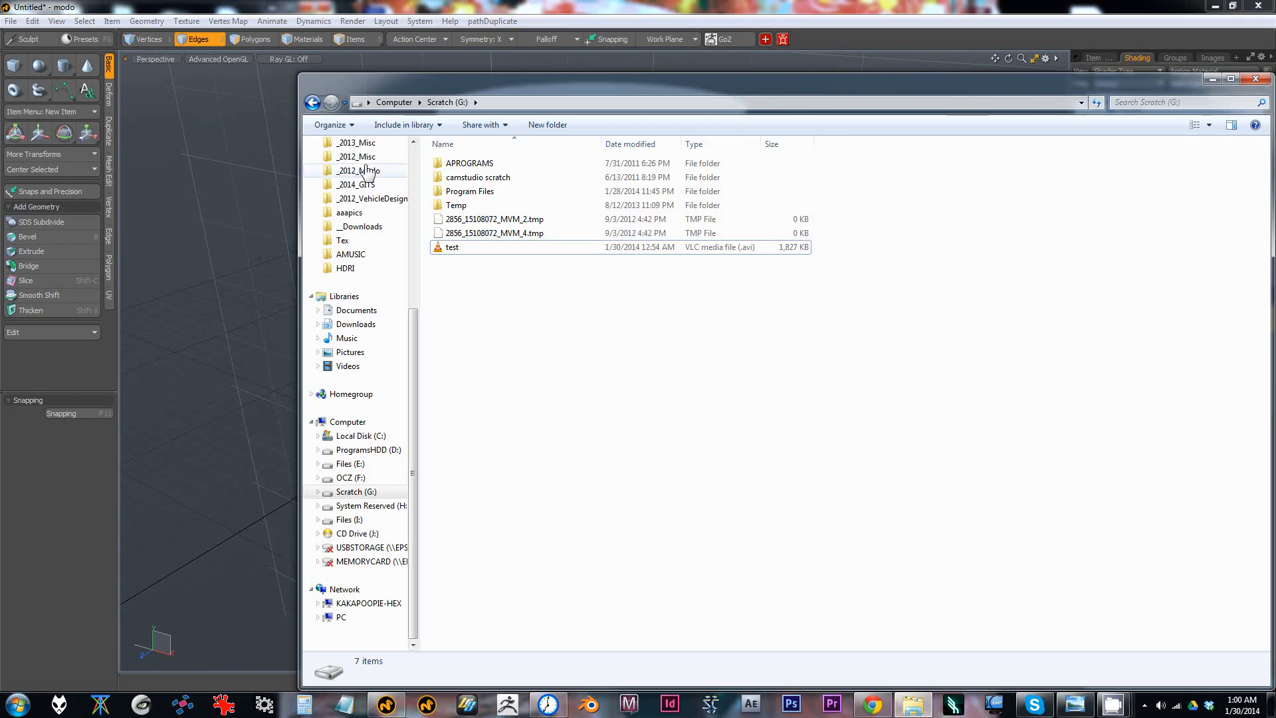
pyautogui.click(387, 163)
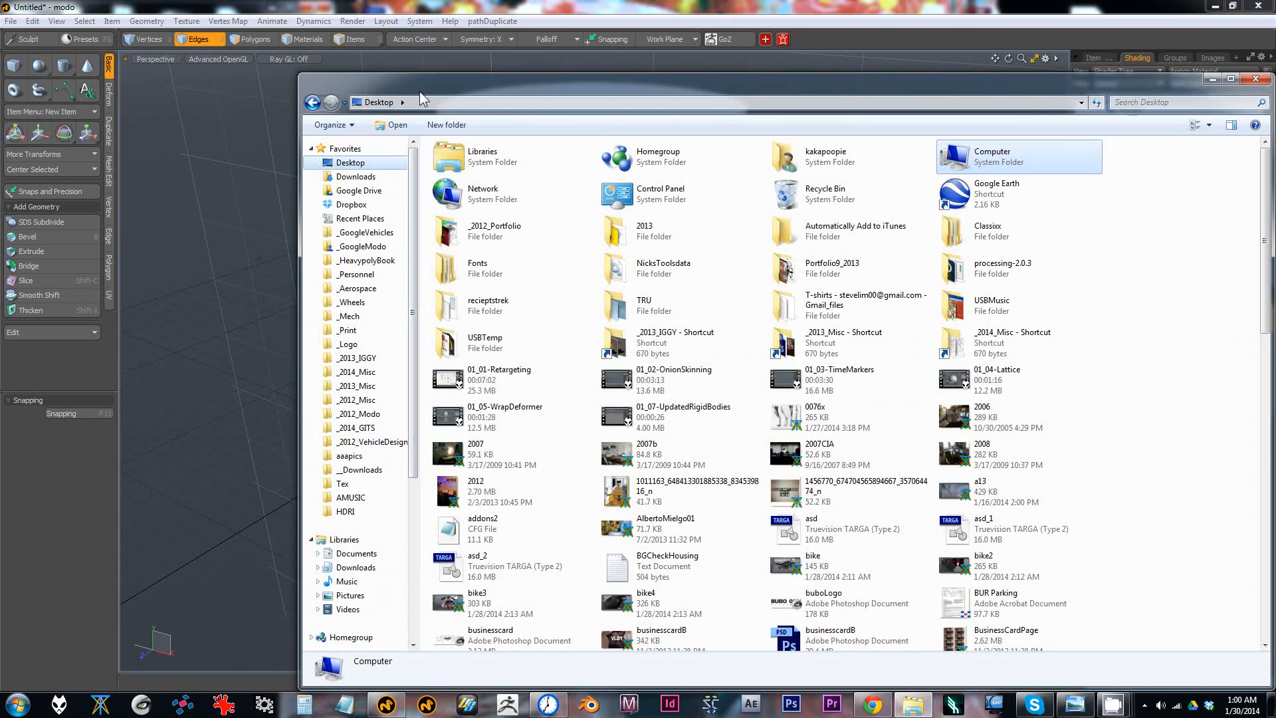
pyautogui.moveTo(1084, 79); pyautogui.dragTo(1131, 42)
pyautogui.click(1063, 383)
pyautogui.scroll(-10, 1010, 412)
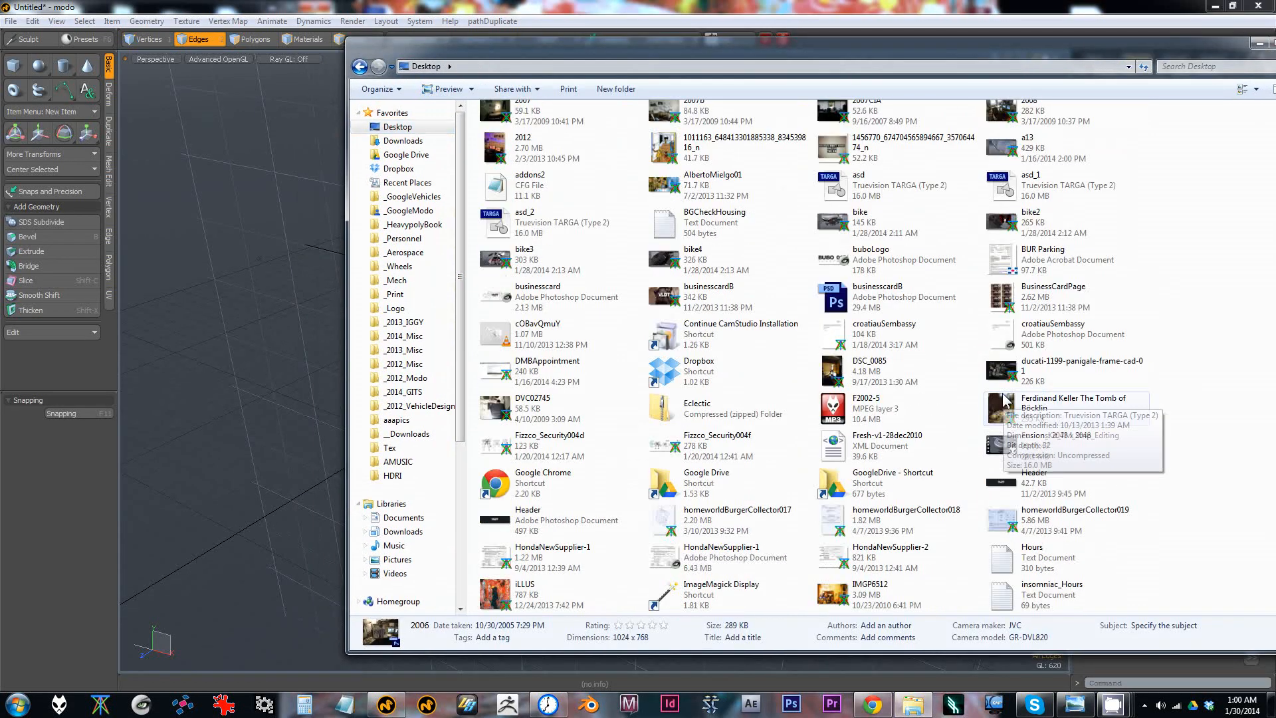
pyautogui.press('g')
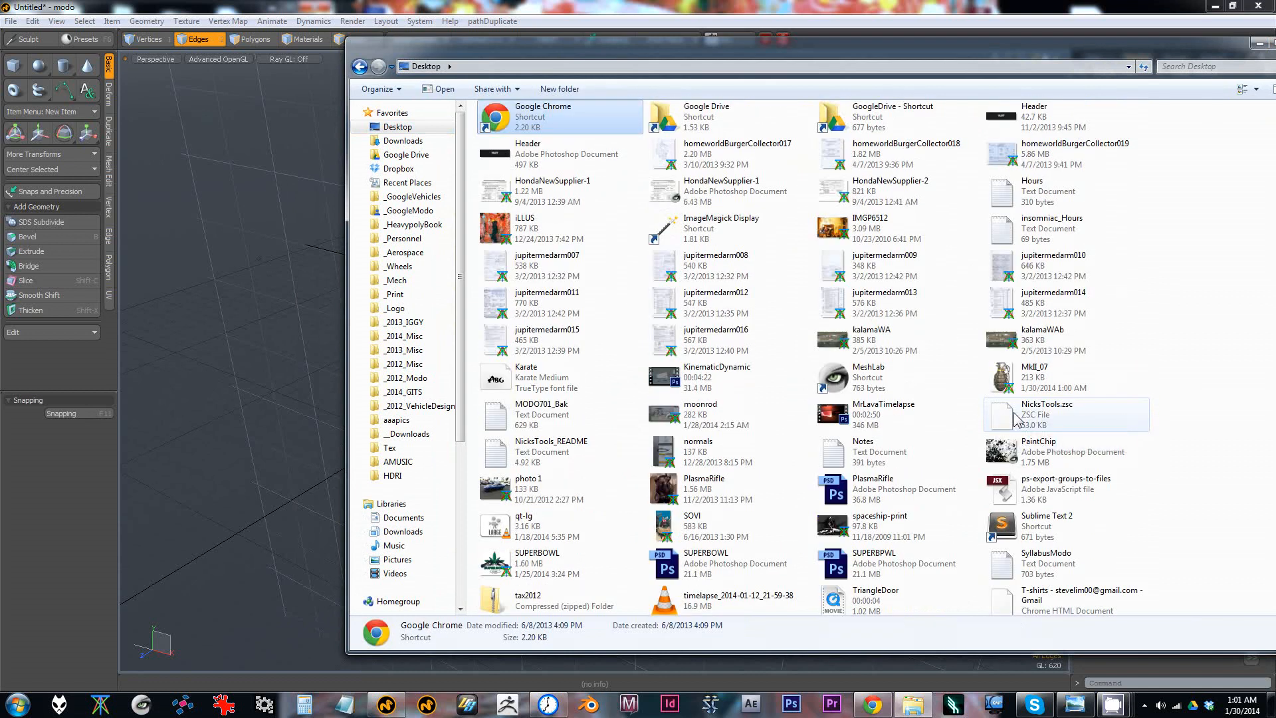
pyautogui.scroll(-3, 1036, 446)
pyautogui.click(1038, 232)
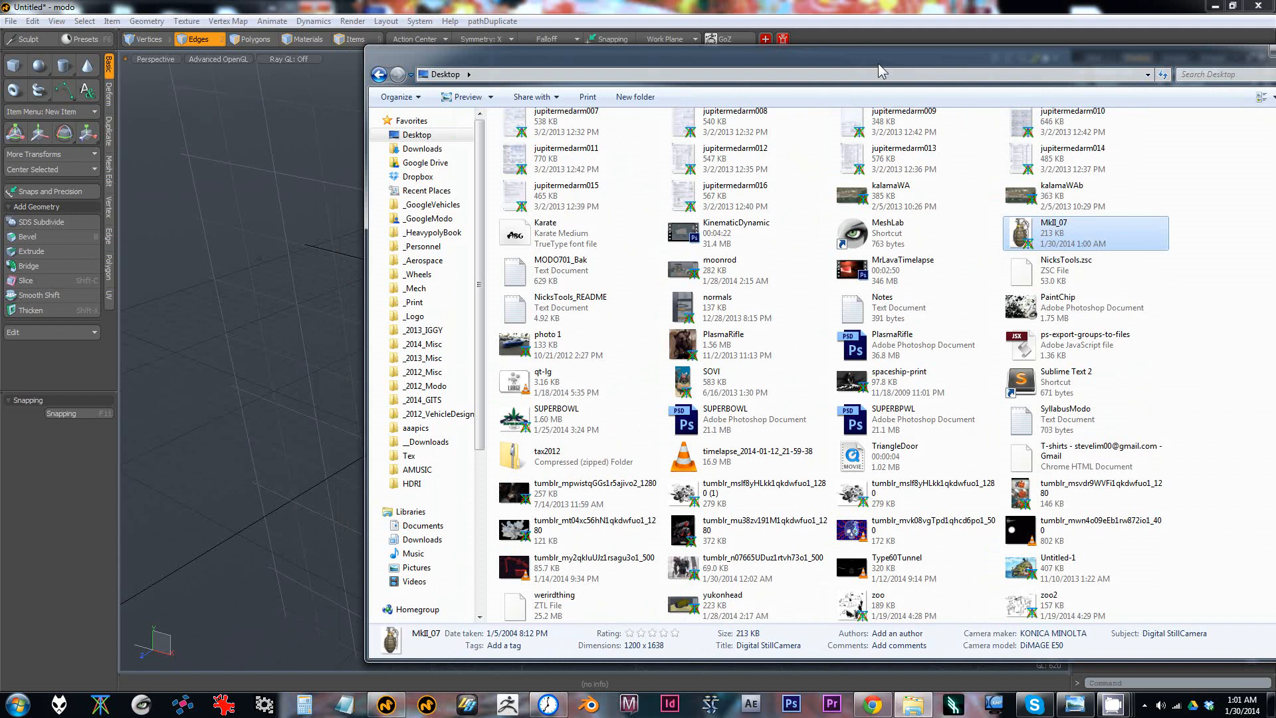
pyautogui.moveTo(848, 41); pyautogui.dragTo(875, 54)
# Step: Bring the MkII_07 image from the Desktop folder into the modo viewport as a front backdrop item
pyautogui.moveTo(1062, 237); pyautogui.dragTo(465, 216)
pyautogui.scroll(-6, 465, 215)
pyautogui.keyDown('alt'); pyautogui.moveTo(465, 216); pyautogui.dragTo(469, 342, button='middle'); pyautogui.keyUp('alt')
pyautogui.scroll(-3, 468, 266)
pyautogui.scroll(-2, 469, 341)
pyautogui.keyDown('alt'); pyautogui.moveTo(469, 342); pyautogui.dragTo(335, 283); pyautogui.keyUp('alt')
pyautogui.keyDown('alt'); pyautogui.moveTo(489, 189); pyautogui.dragTo(638, 138); pyautogui.keyUp('alt')
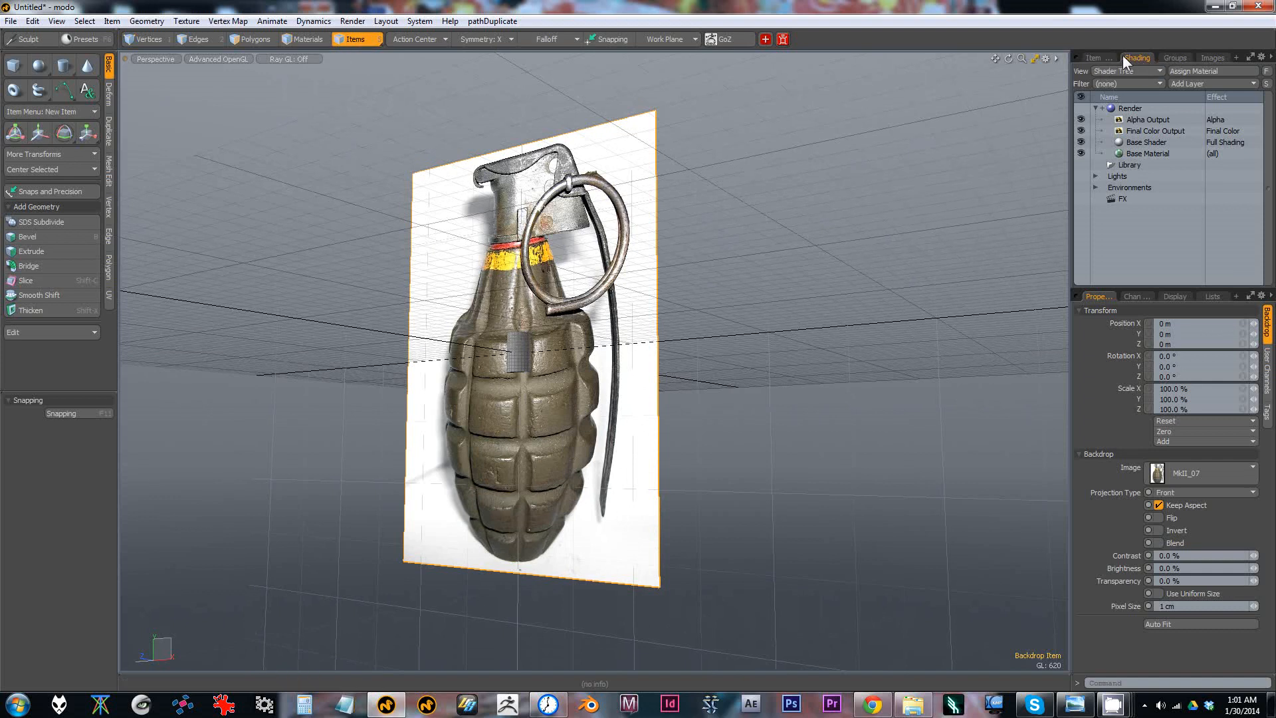
# Step: Show the item list at a wider size and close the 4000RCK.lxo scene
pyautogui.click(1100, 58)
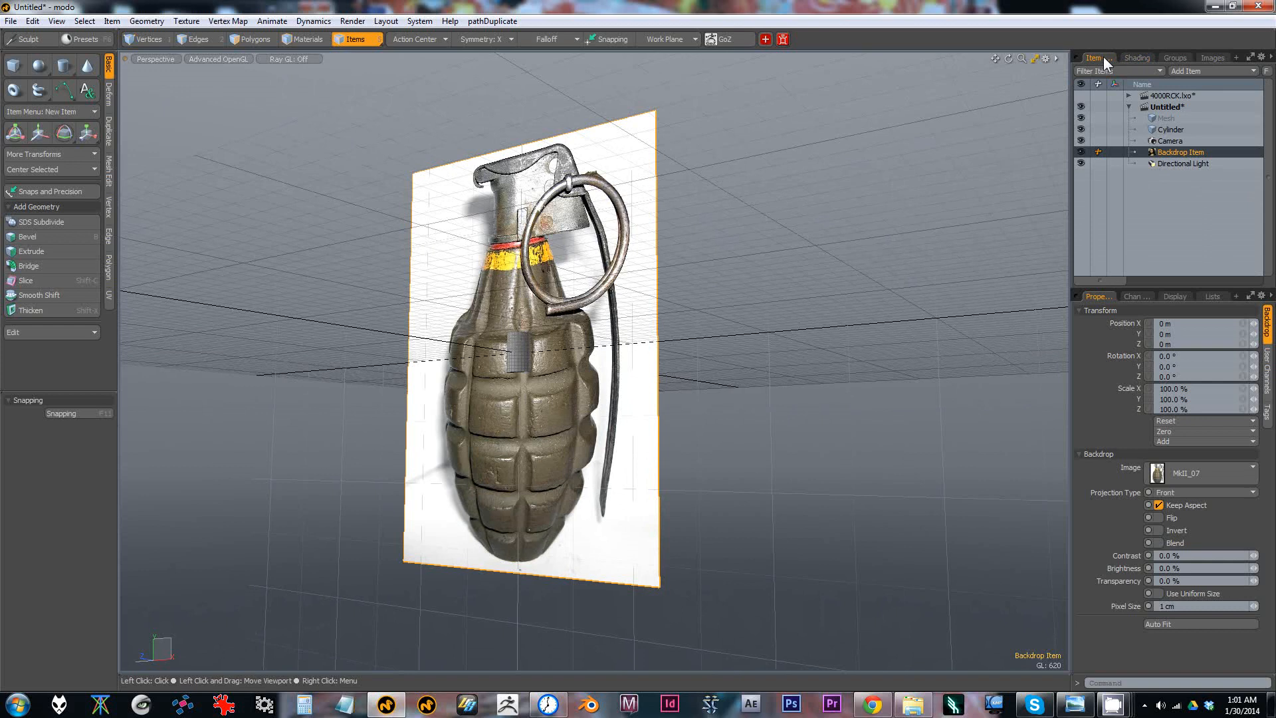
pyautogui.moveTo(1072, 84); pyautogui.dragTo(982, 106)
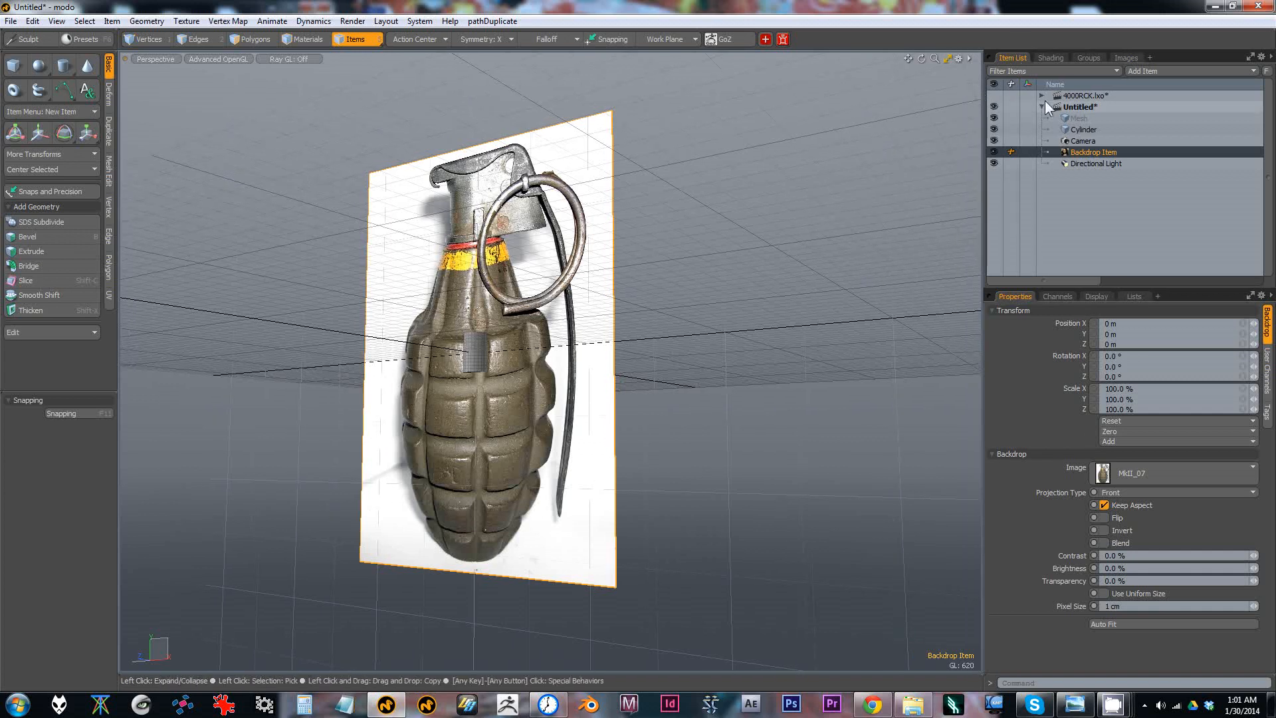
pyautogui.rightClick(1095, 95)
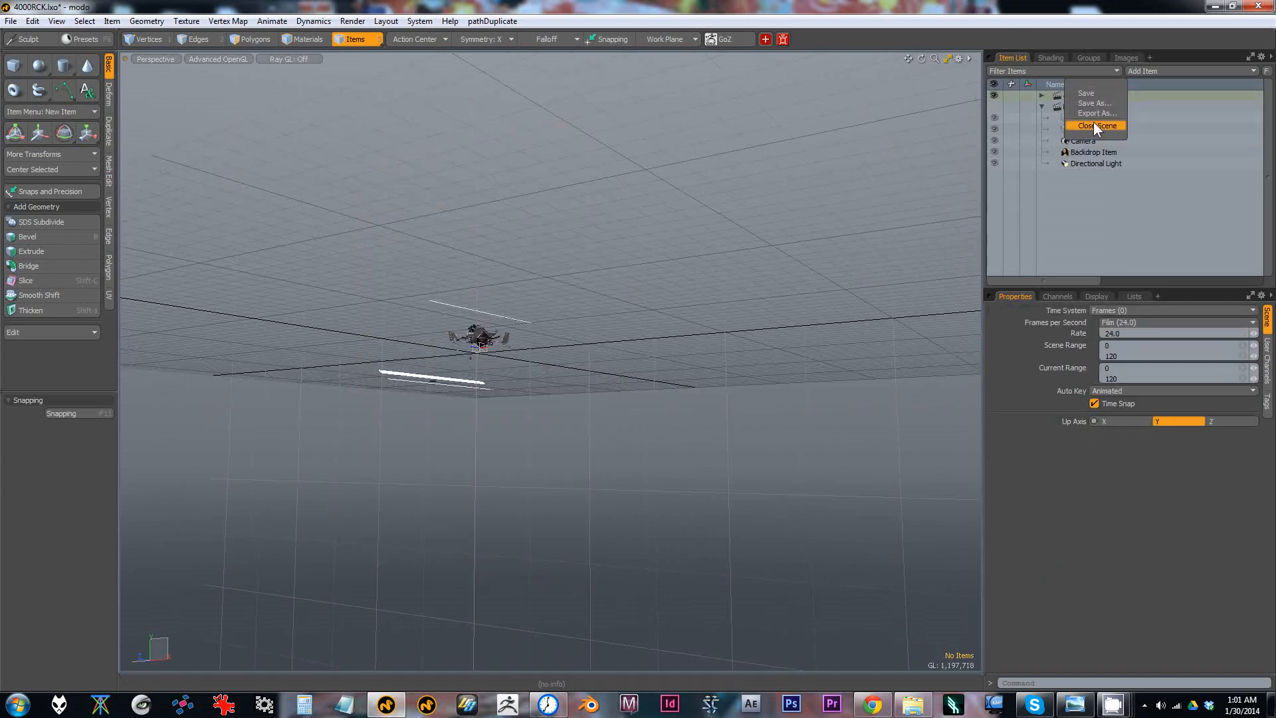
pyautogui.click(1094, 121)
pyautogui.click(1177, 111)
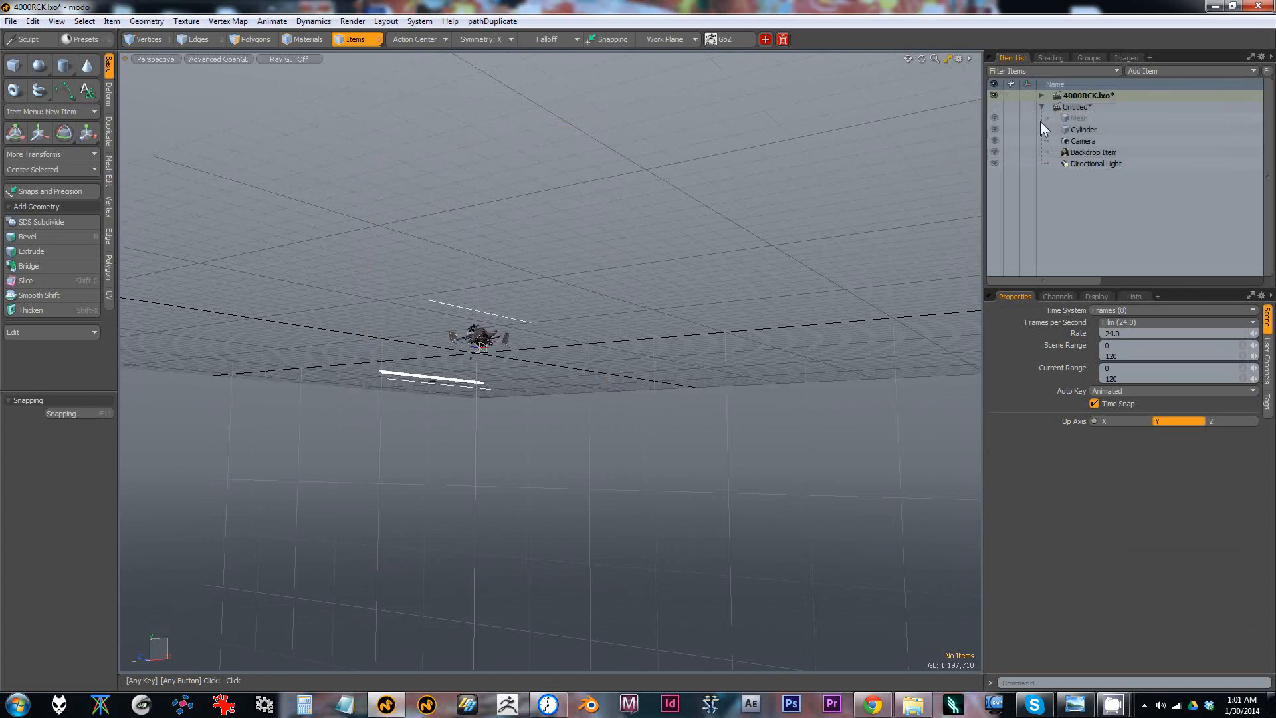
pyautogui.click(1077, 95)
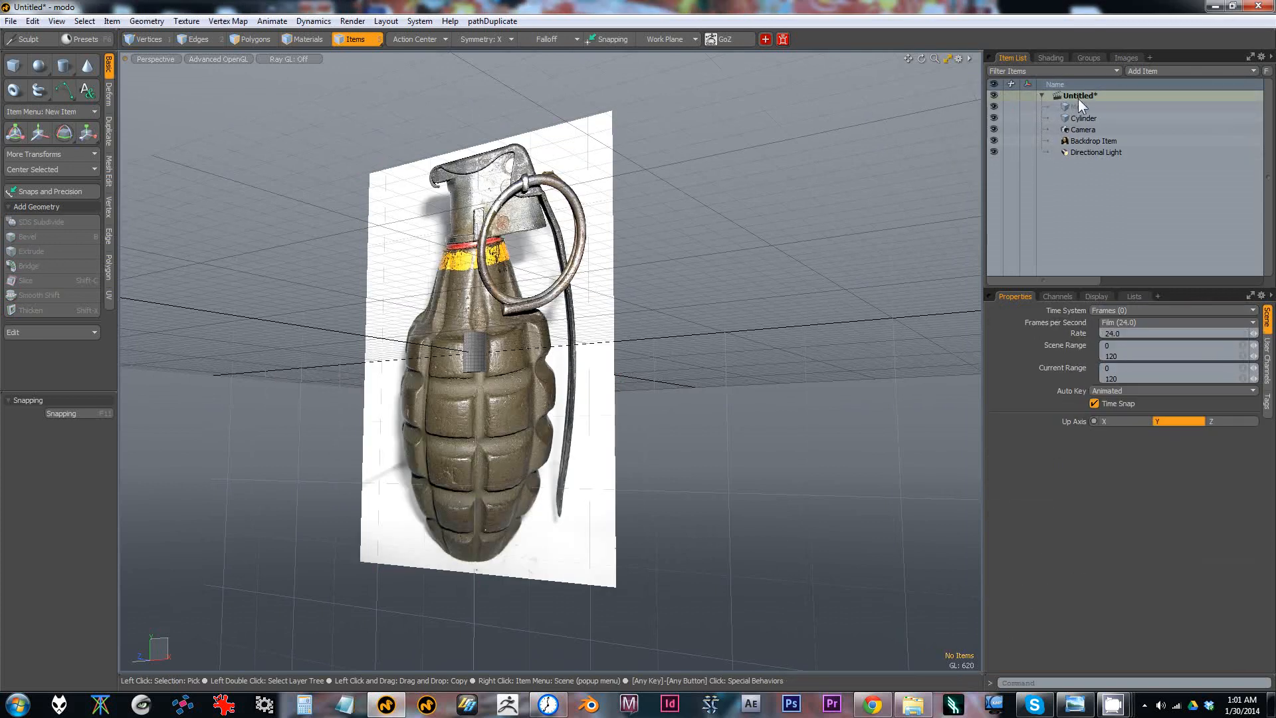
# Step: Select the grenade backdrop item and scale it uniformly to 17%
pyautogui.click(1089, 140)
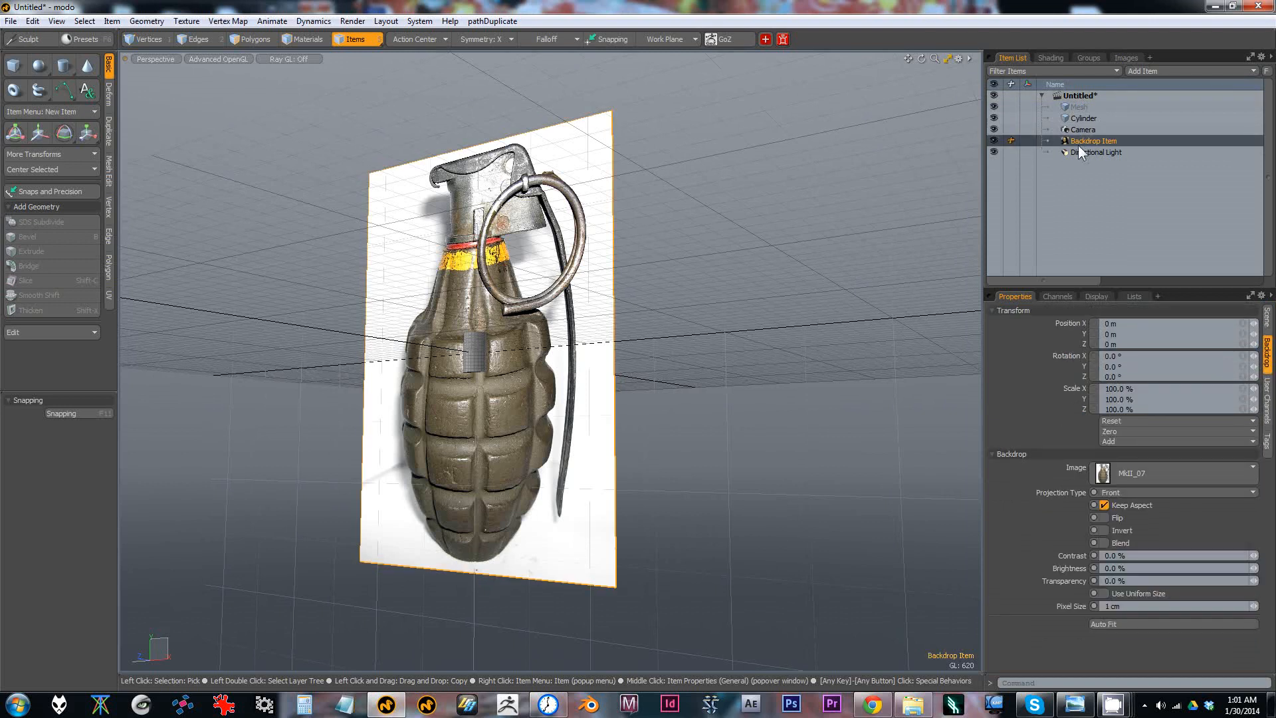
pyautogui.keyDown('alt'); pyautogui.moveTo(525, 299); pyautogui.dragTo(508, 336); pyautogui.keyUp('alt')
pyautogui.press('y')
pyautogui.press('q')
pyautogui.keyDown('alt'); pyautogui.keyDown('shift'); pyautogui.moveTo(317, 169); pyautogui.dragTo(368, 212); pyautogui.keyUp('shift'); pyautogui.keyUp('alt')
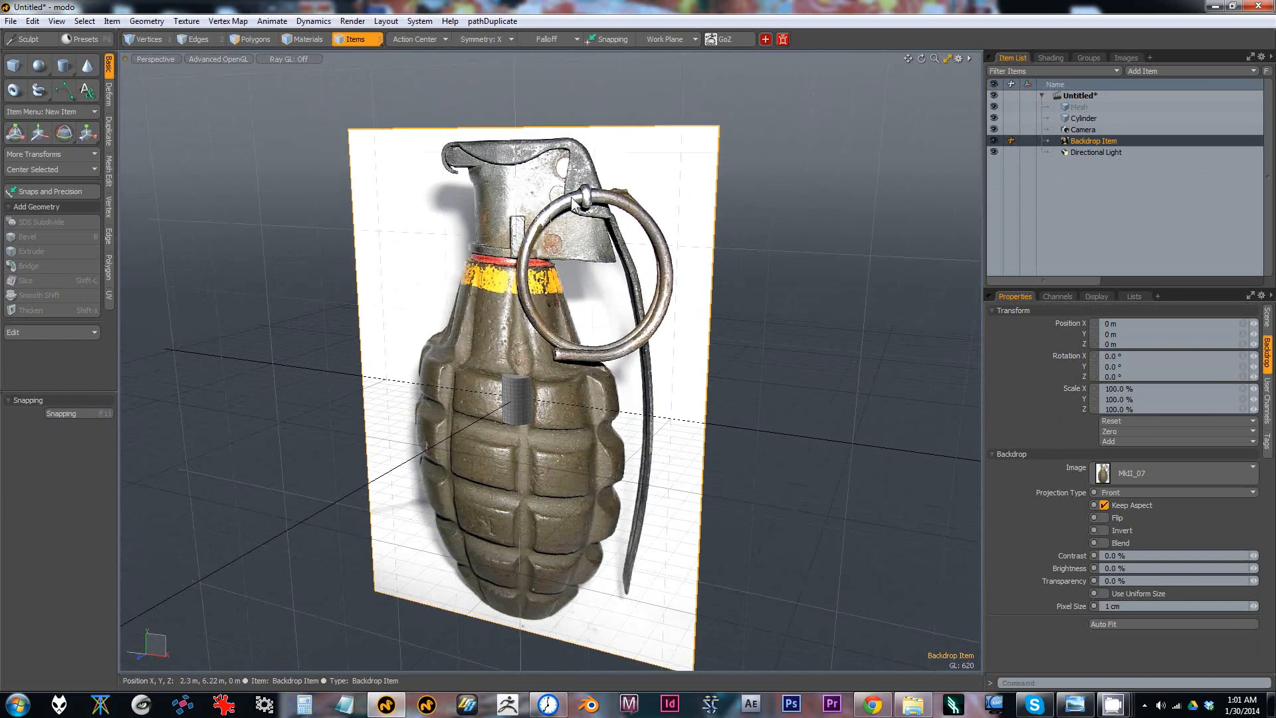
pyautogui.click(85, 134)
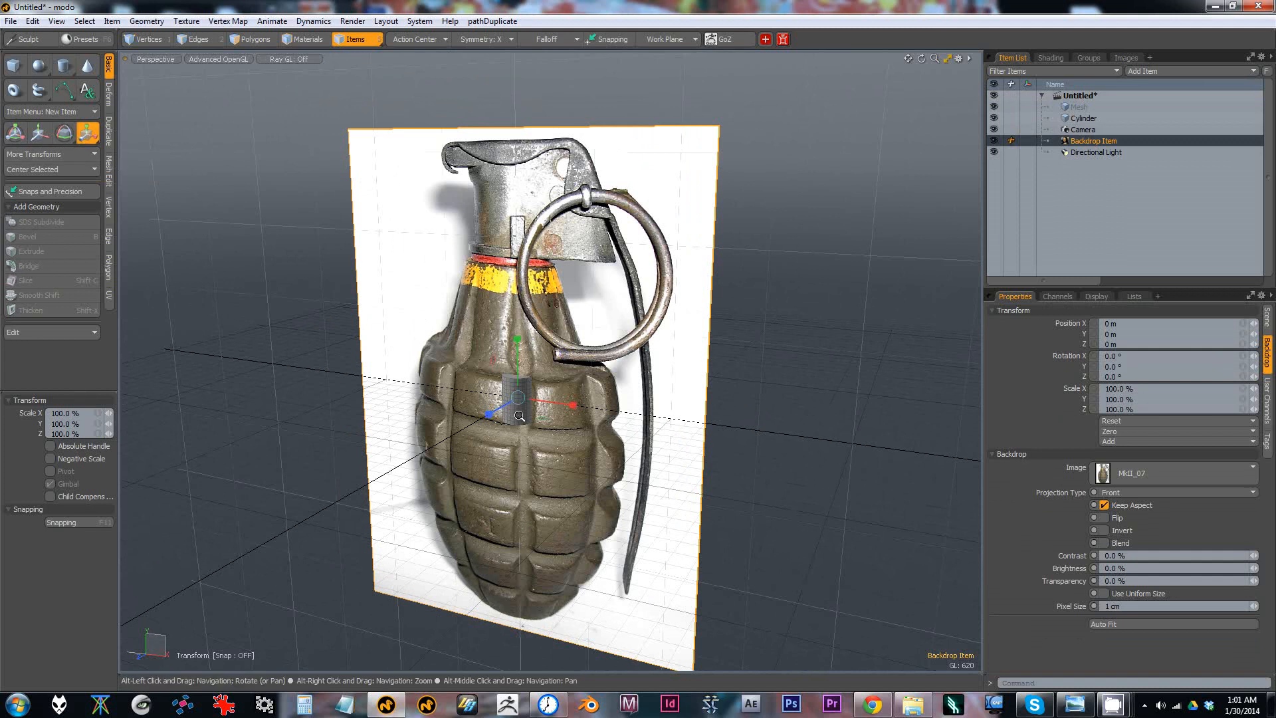
pyautogui.scroll(5, 530, 366)
pyautogui.keyDown('alt'); pyautogui.moveTo(529, 366); pyautogui.dragTo(495, 377); pyautogui.keyUp('alt')
pyautogui.press('w')
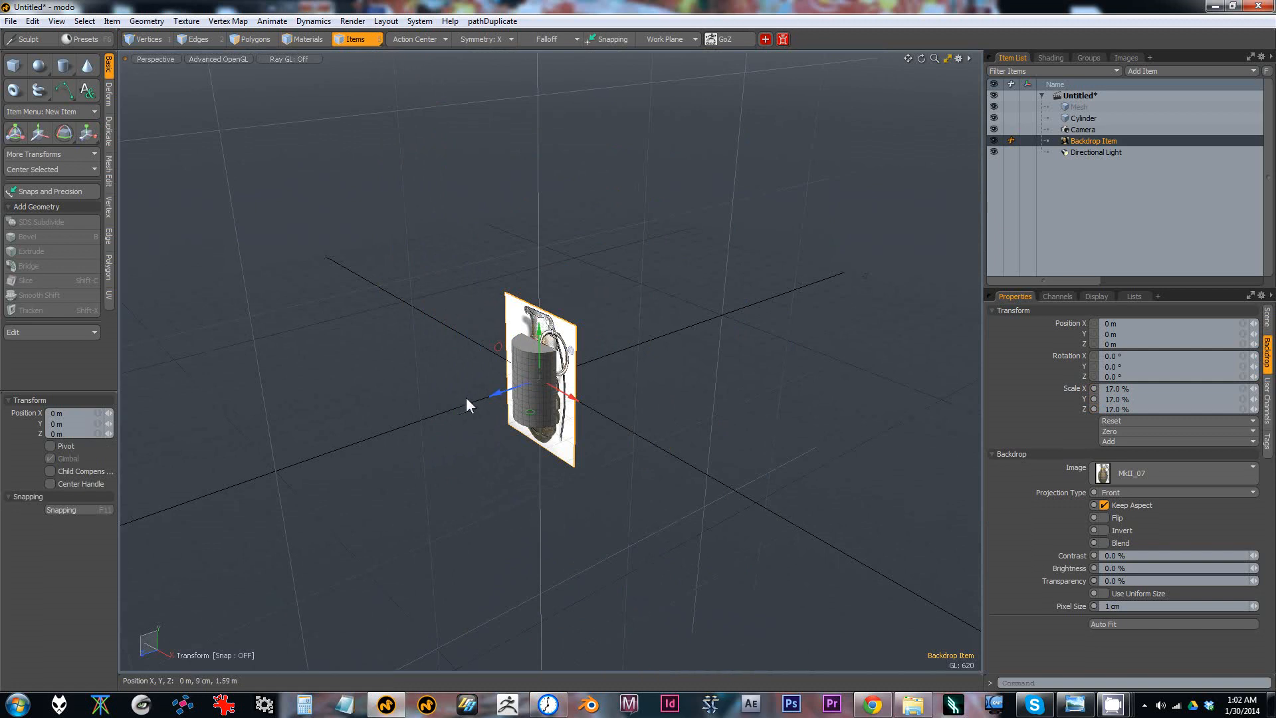
# Step: Move the grenade backdrop item up to about Y 58 cm and back to about Z -2.34 m, behind the cylinder
pyautogui.click(37, 134)
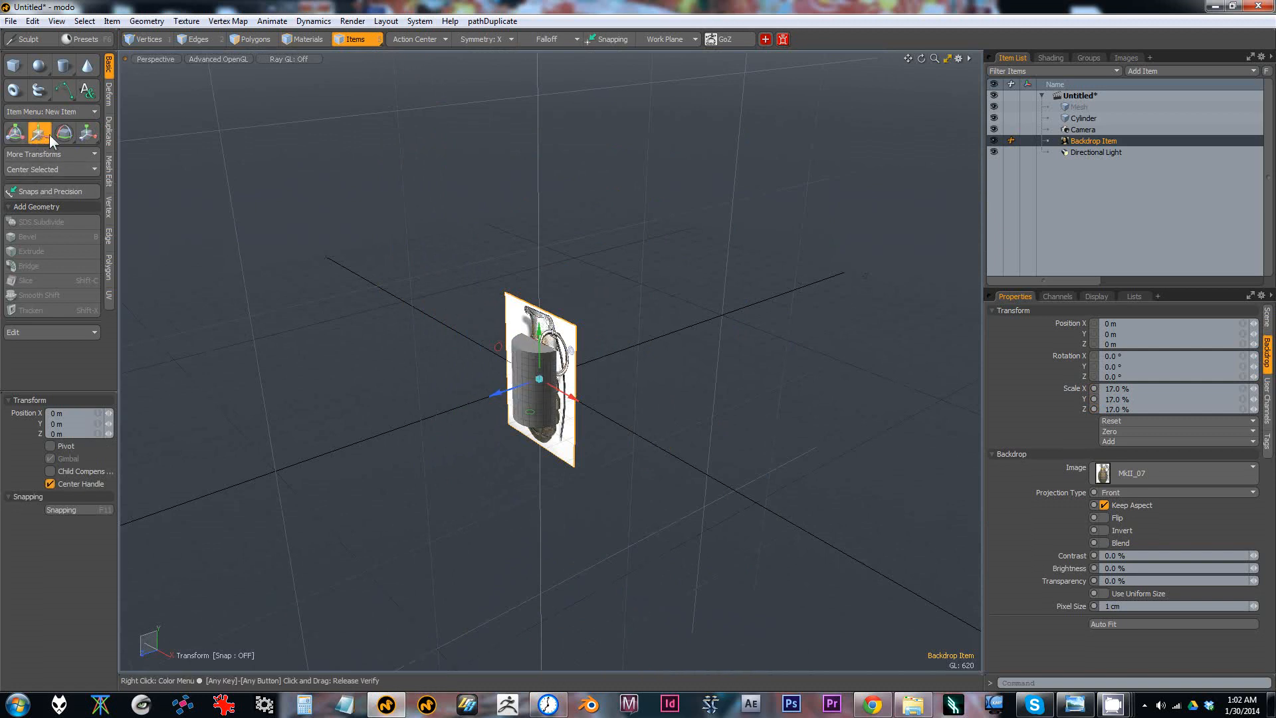
pyautogui.click(65, 135)
pyautogui.click(44, 135)
pyautogui.moveTo(508, 386); pyautogui.dragTo(584, 351)
pyautogui.moveTo(612, 292); pyautogui.dragTo(612, 285)
pyautogui.moveTo(578, 337); pyautogui.dragTo(477, 329)
pyautogui.press('w')
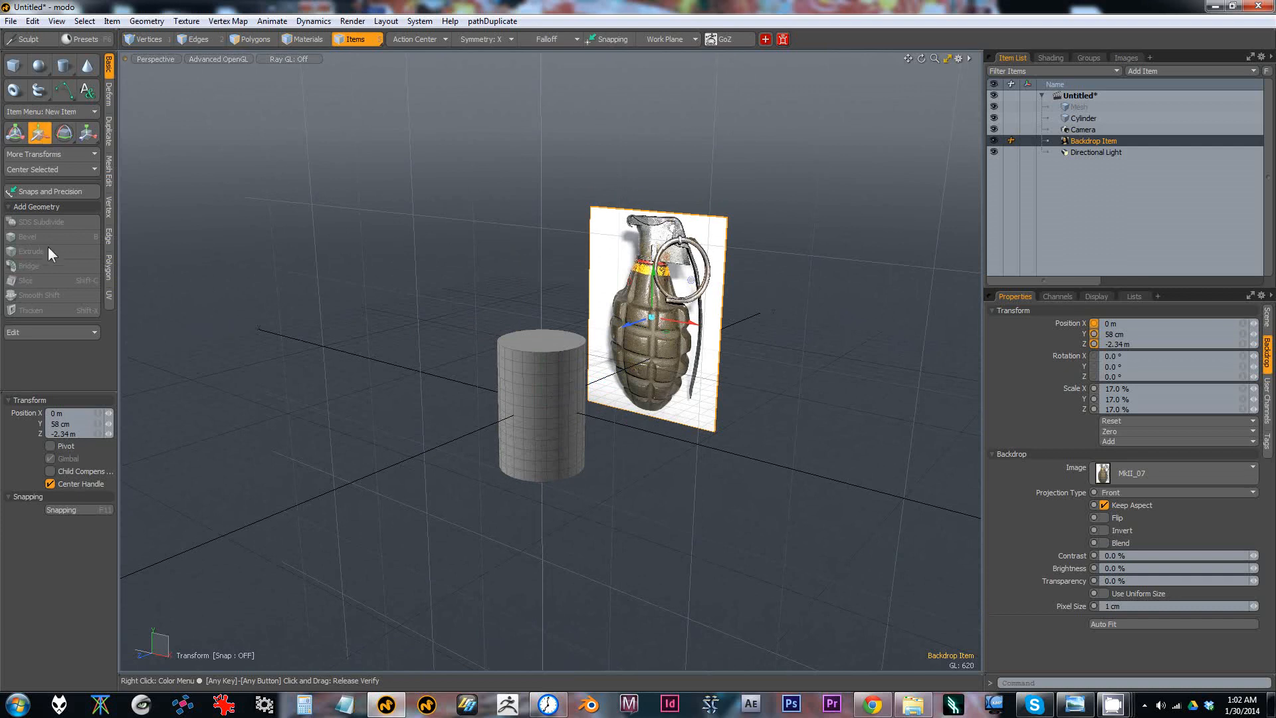
pyautogui.keyDown('alt'); pyautogui.moveTo(670, 328); pyautogui.dragTo(733, 312); pyautogui.keyUp('alt')
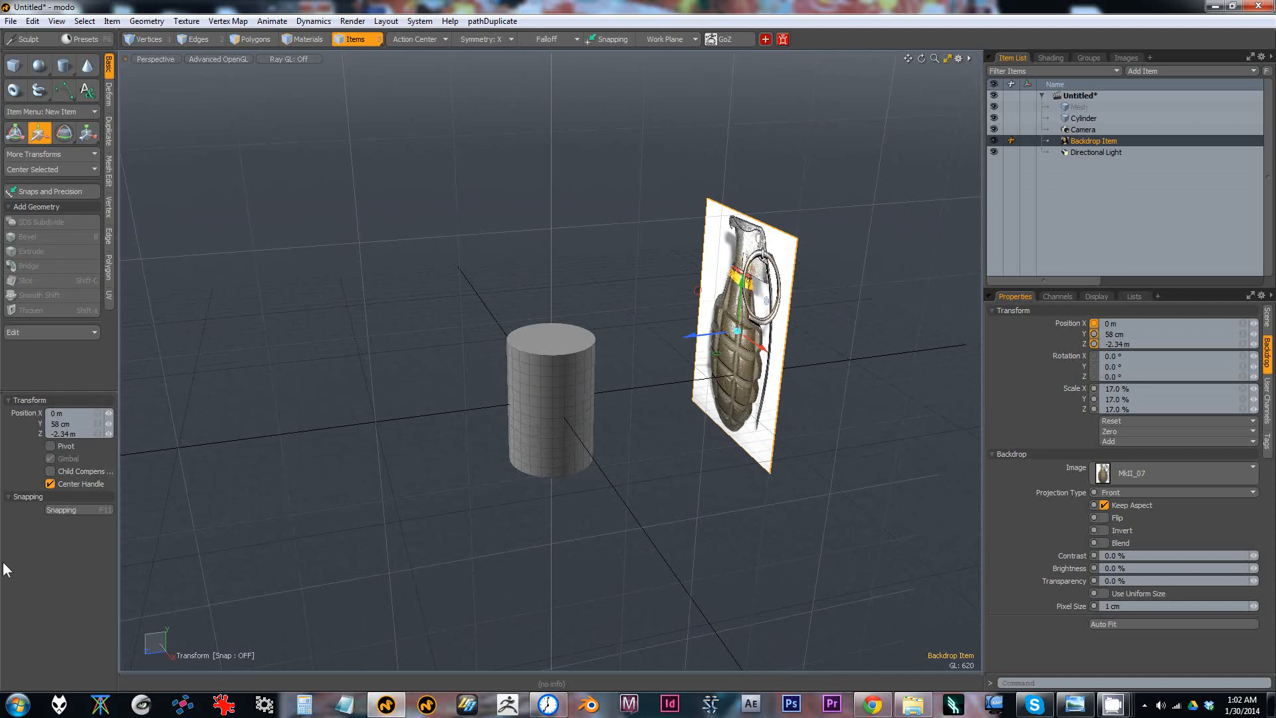
# Step: Compare the Rotate, Scale, Transform and Move tools and their options on the backdrop item, and drop the active tool
pyautogui.click(70, 135)
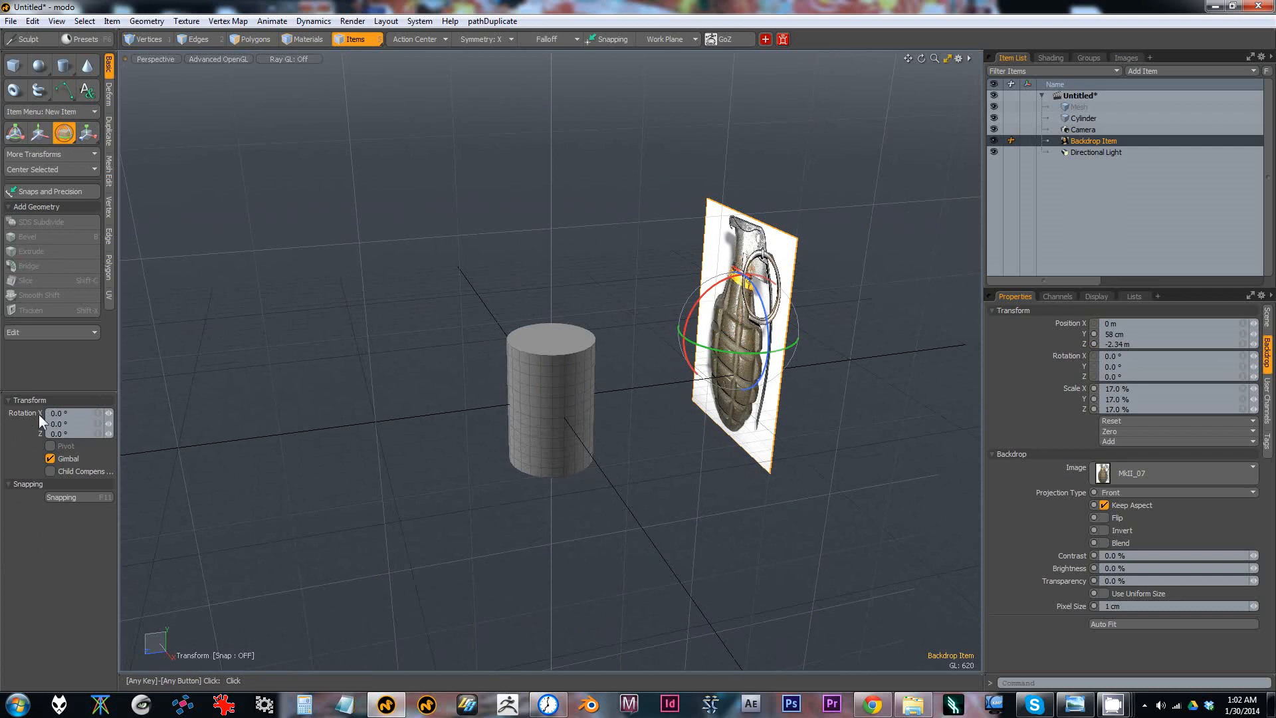
pyautogui.click(87, 134)
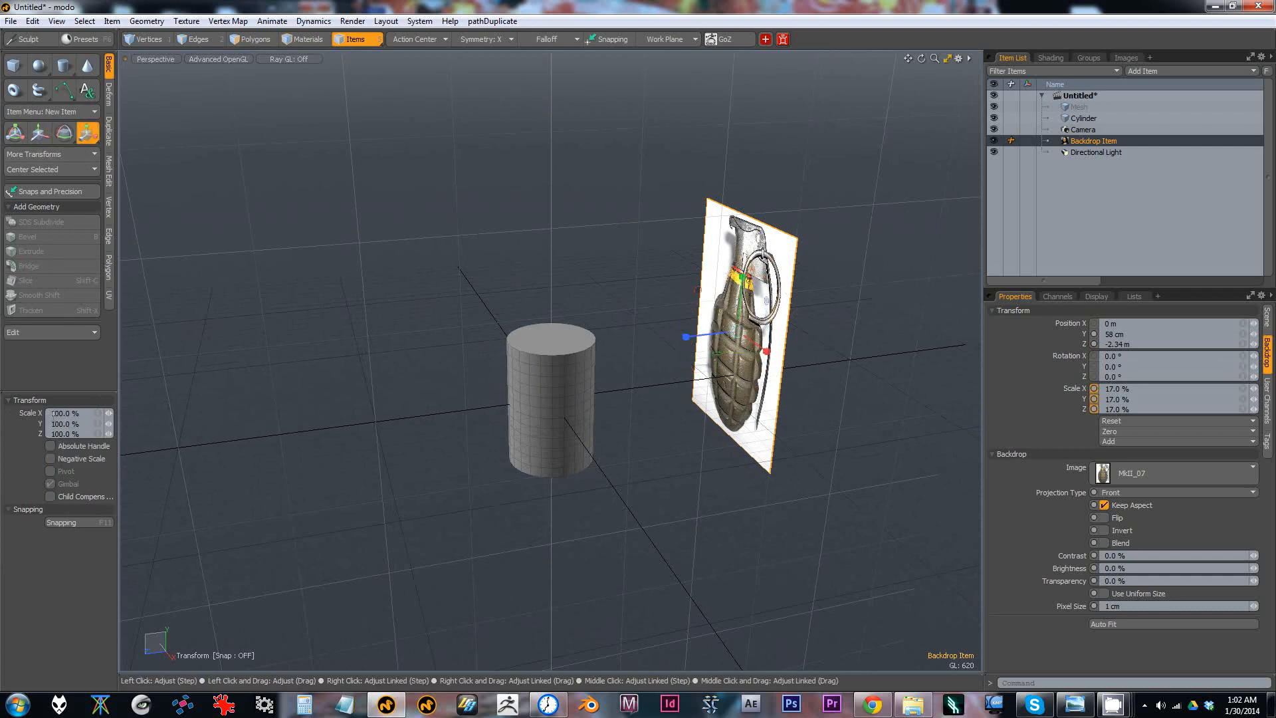
pyautogui.click(15, 133)
pyautogui.click(39, 133)
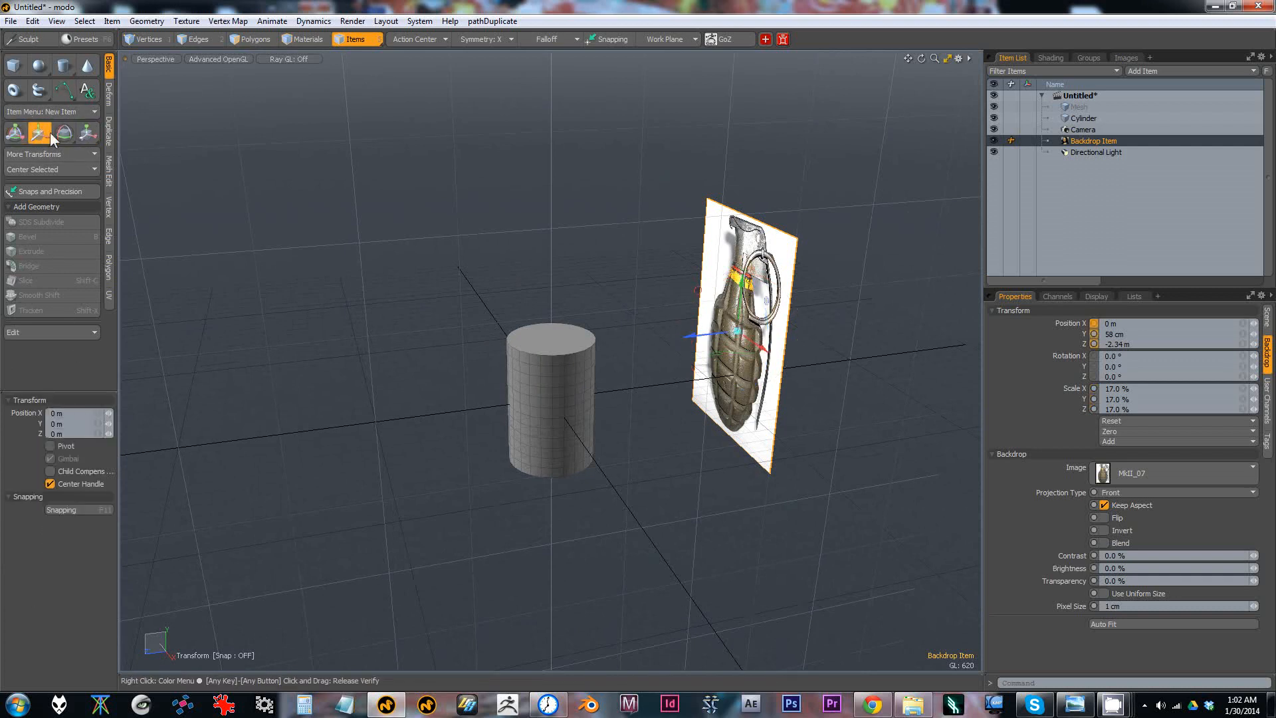
pyautogui.click(86, 134)
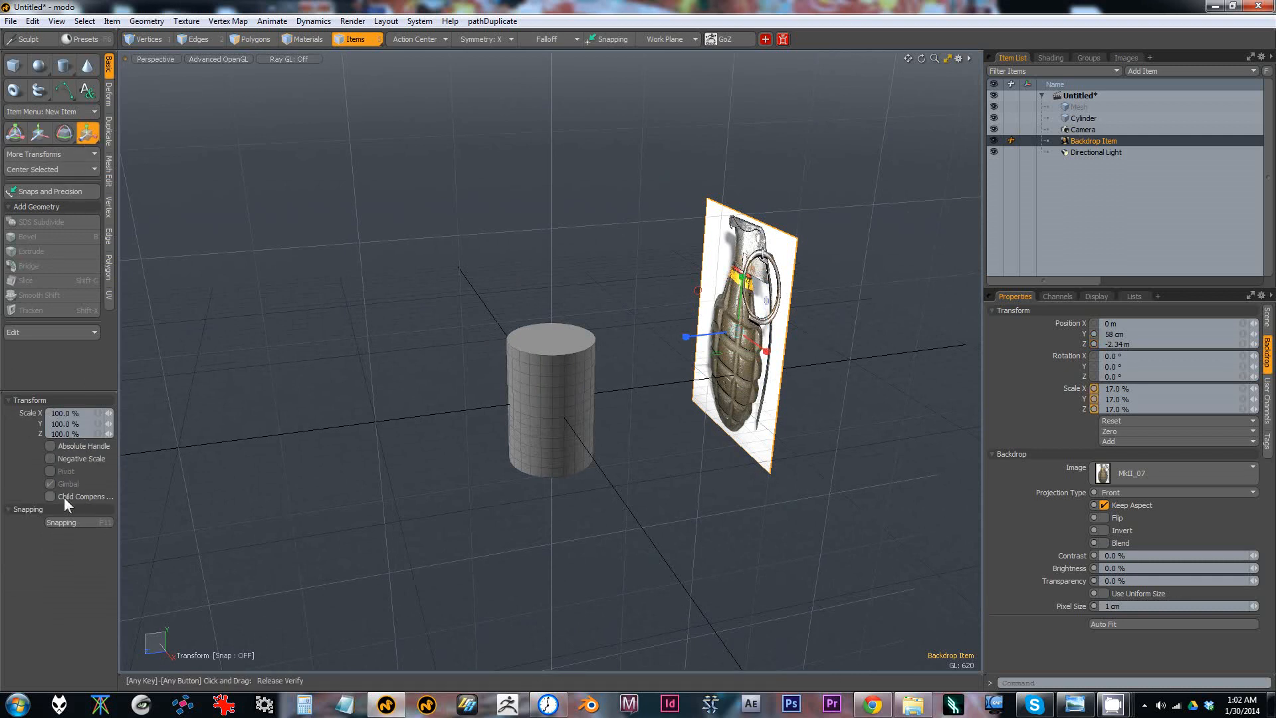
pyautogui.keyDown('alt'); pyautogui.moveTo(586, 341); pyautogui.dragTo(548, 322); pyautogui.keyUp('alt')
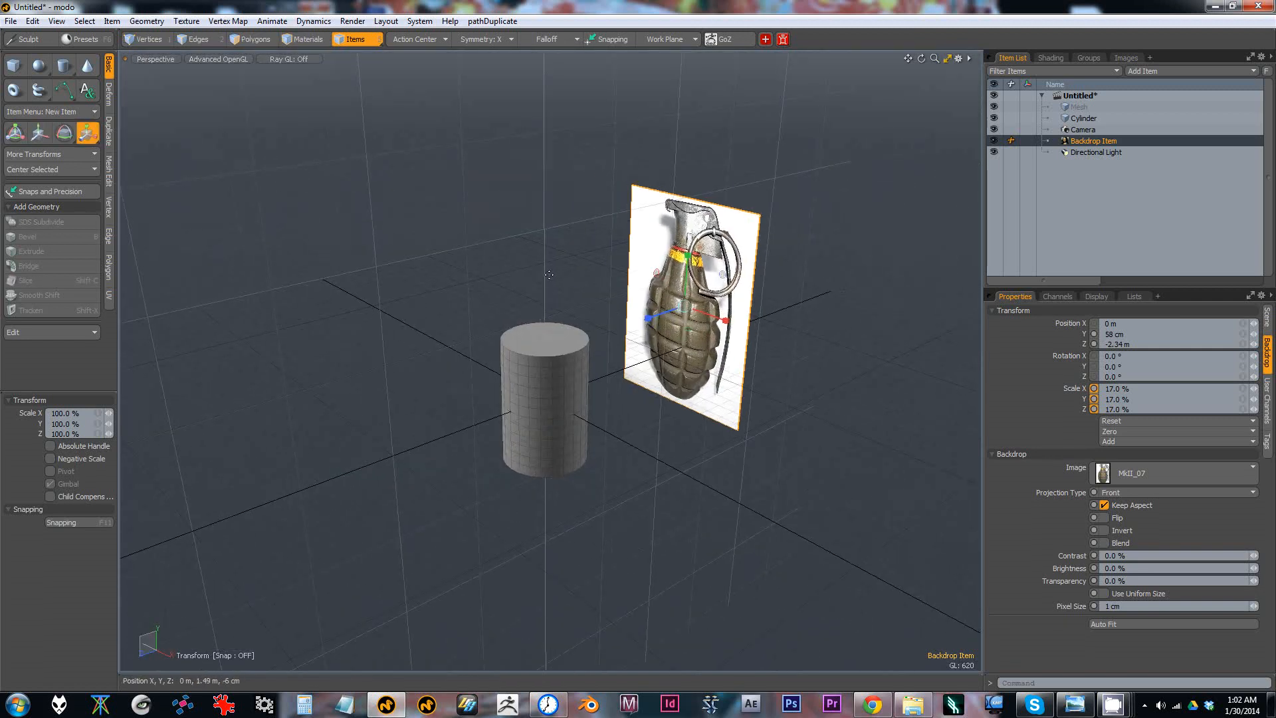
pyautogui.press('space')
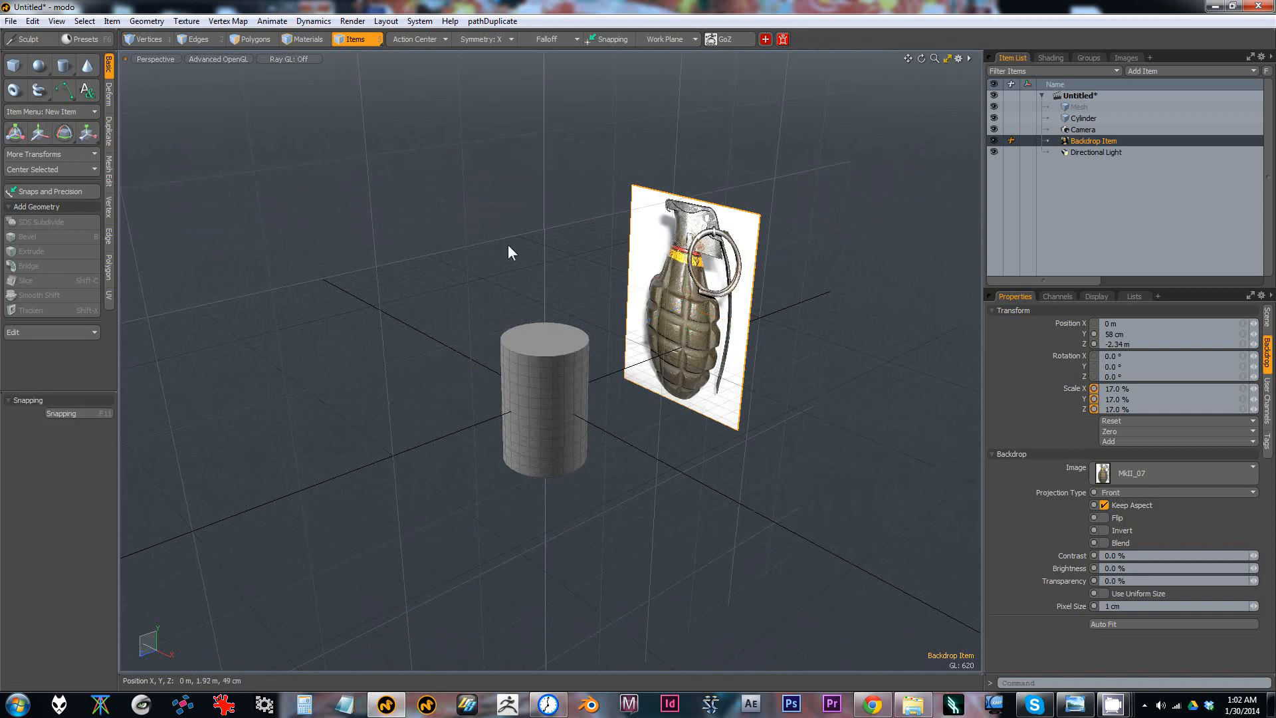
# Step: Alternate the item selection between the grenade backdrop and the cylinder, finishing with the cylinder selected
pyautogui.click(558, 239)
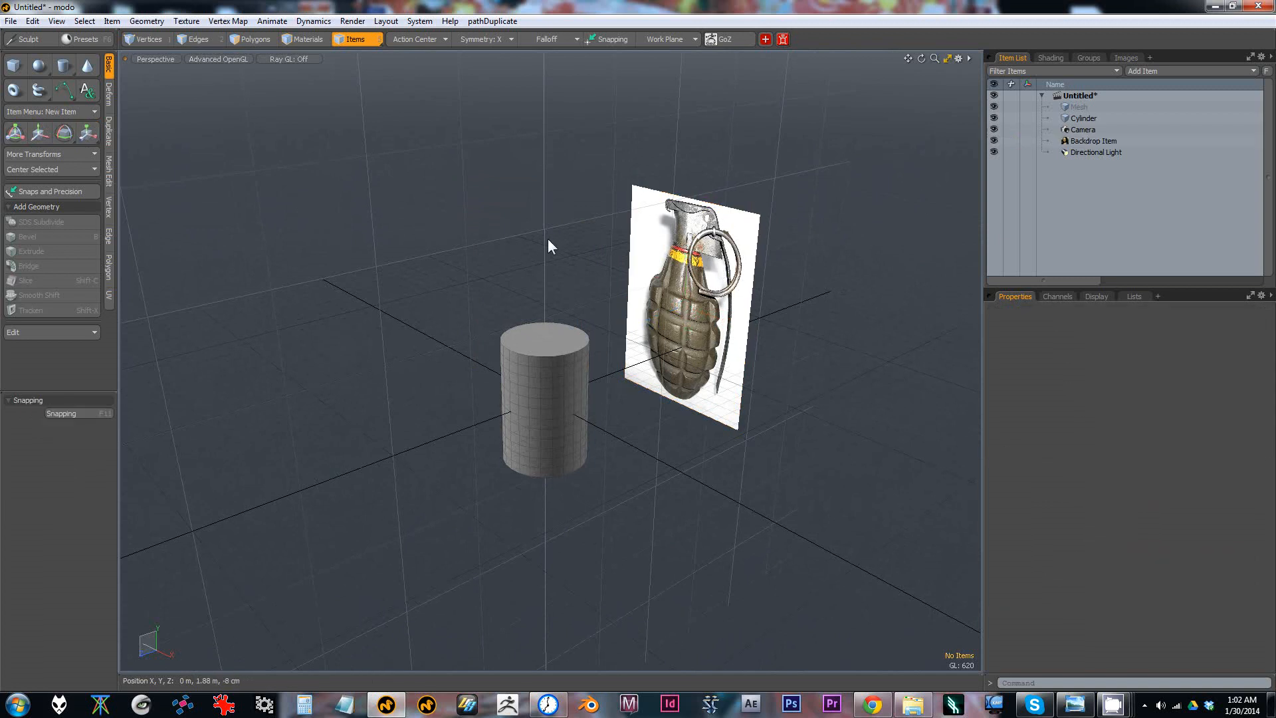
pyautogui.click(655, 261)
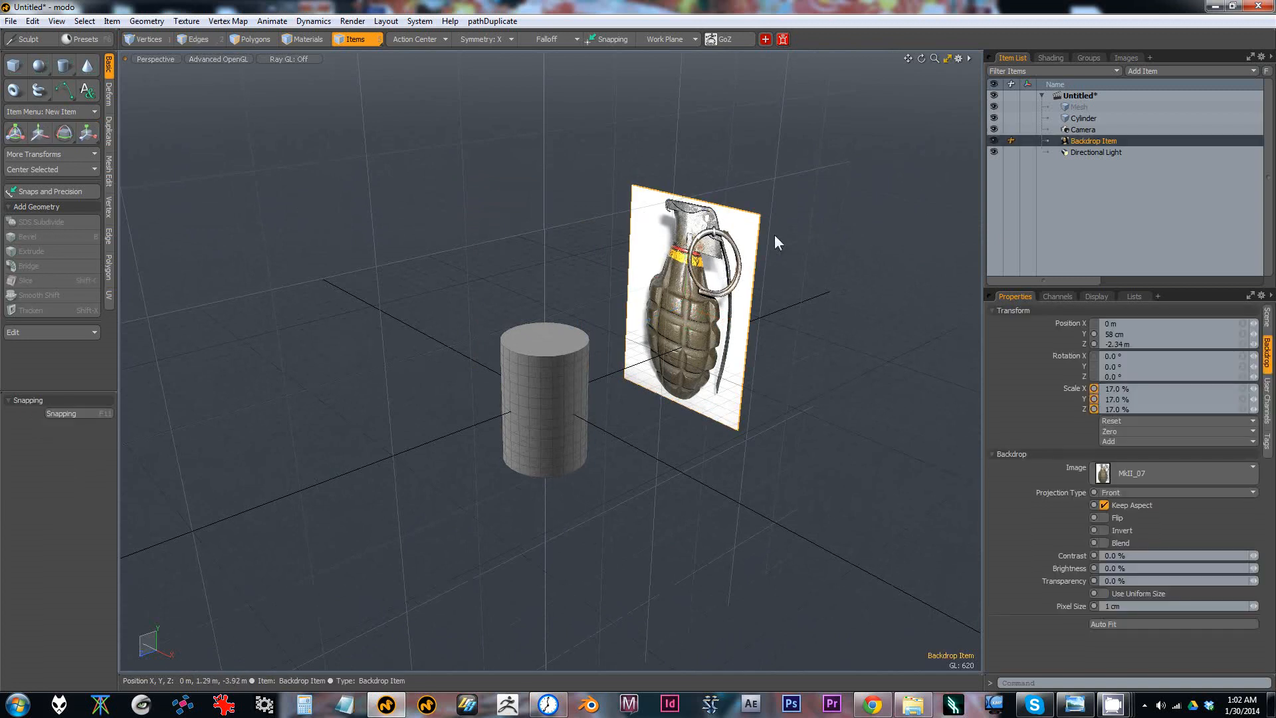
pyautogui.click(532, 230)
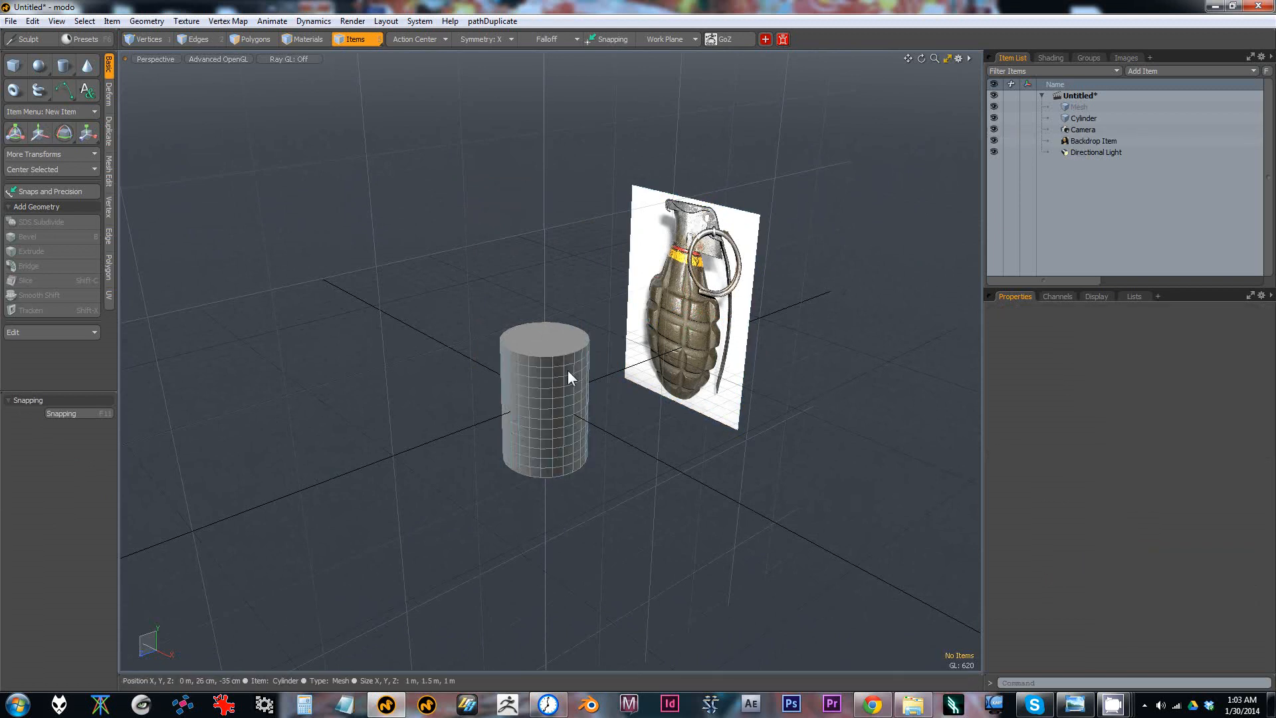
pyautogui.click(541, 356)
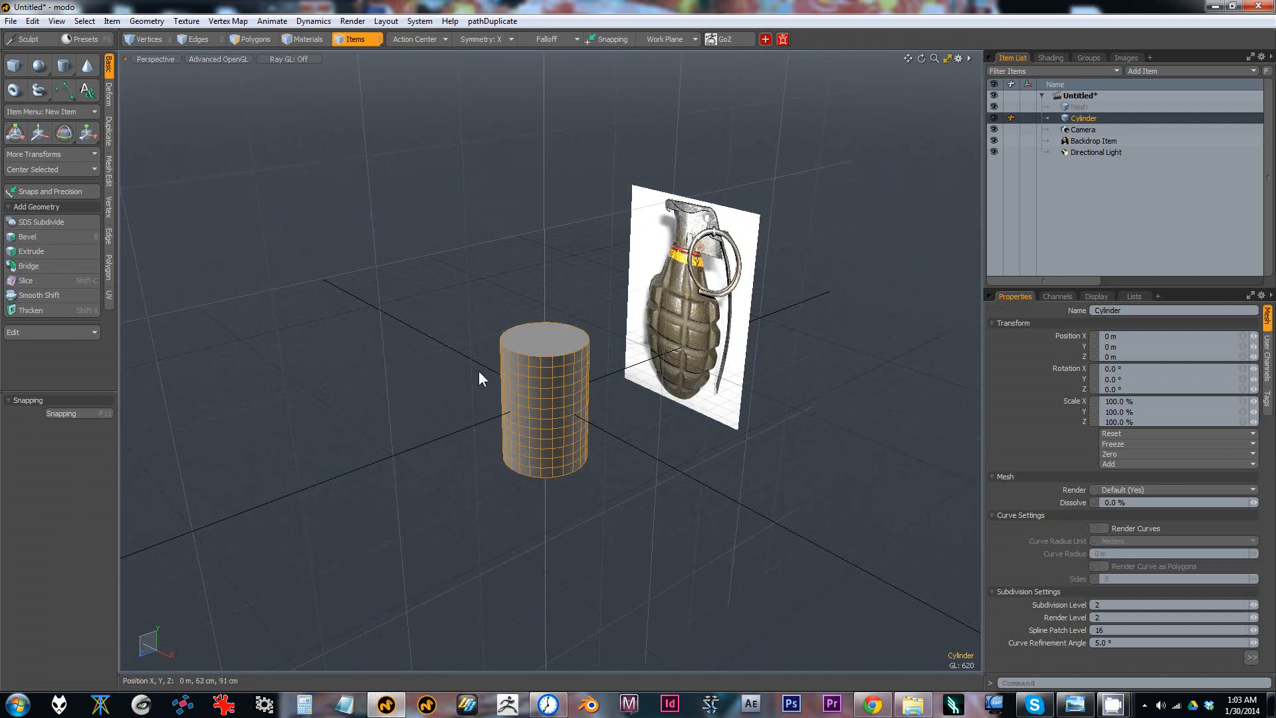
pyautogui.keyDown('alt'); pyautogui.moveTo(565, 372); pyautogui.dragTo(621, 347, button='right'); pyautogui.keyUp('alt')
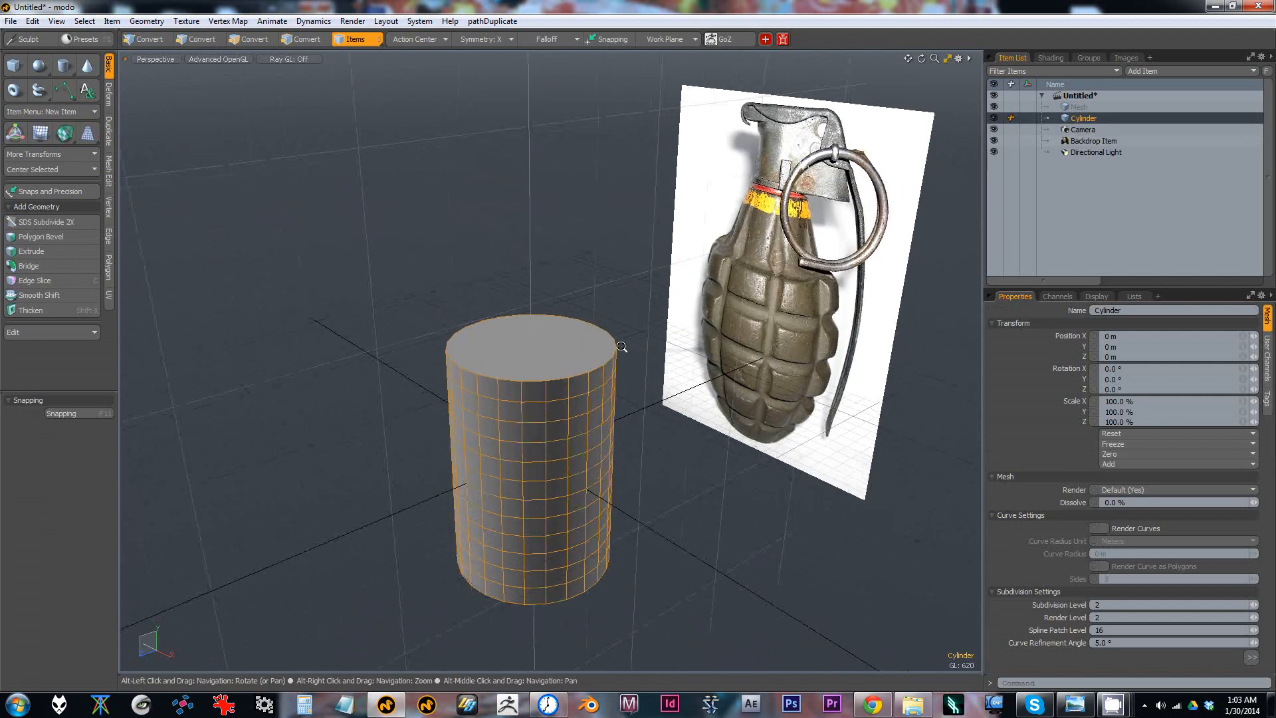
pyautogui.keyDown('alt'); pyautogui.moveTo(621, 346); pyautogui.dragTo(559, 340); pyautogui.keyUp('alt')
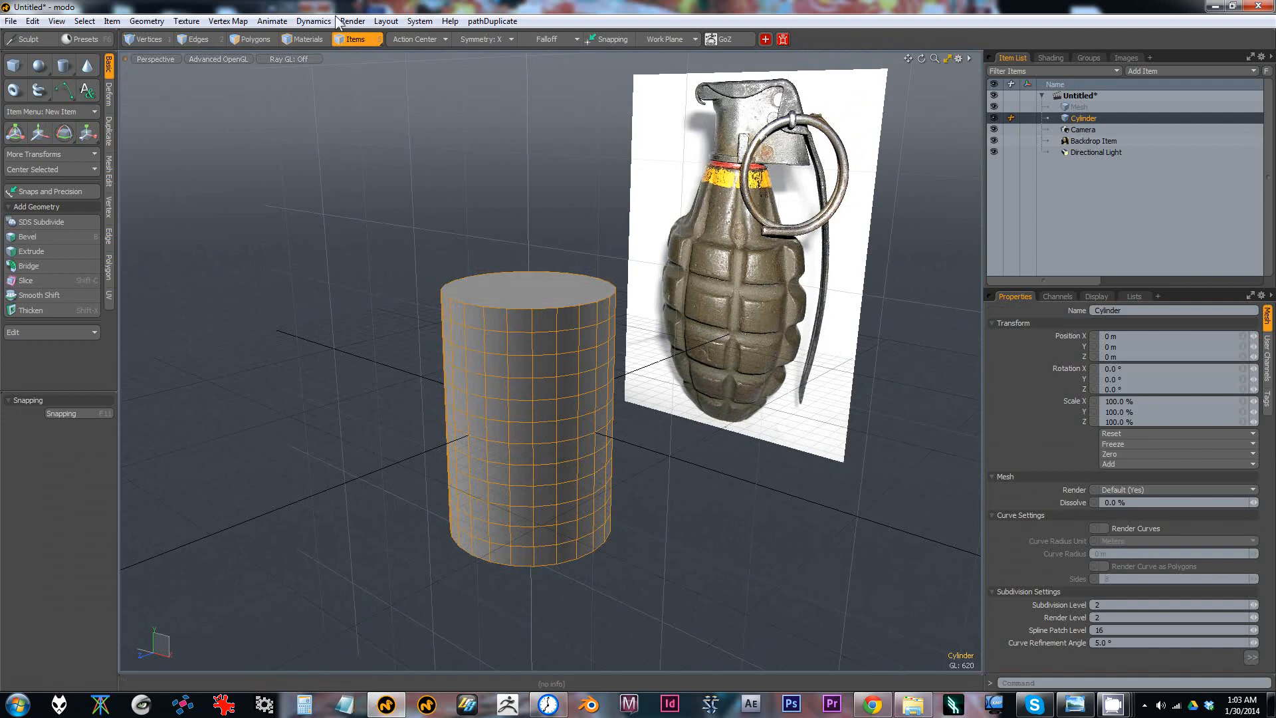
pyautogui.click(650, 272)
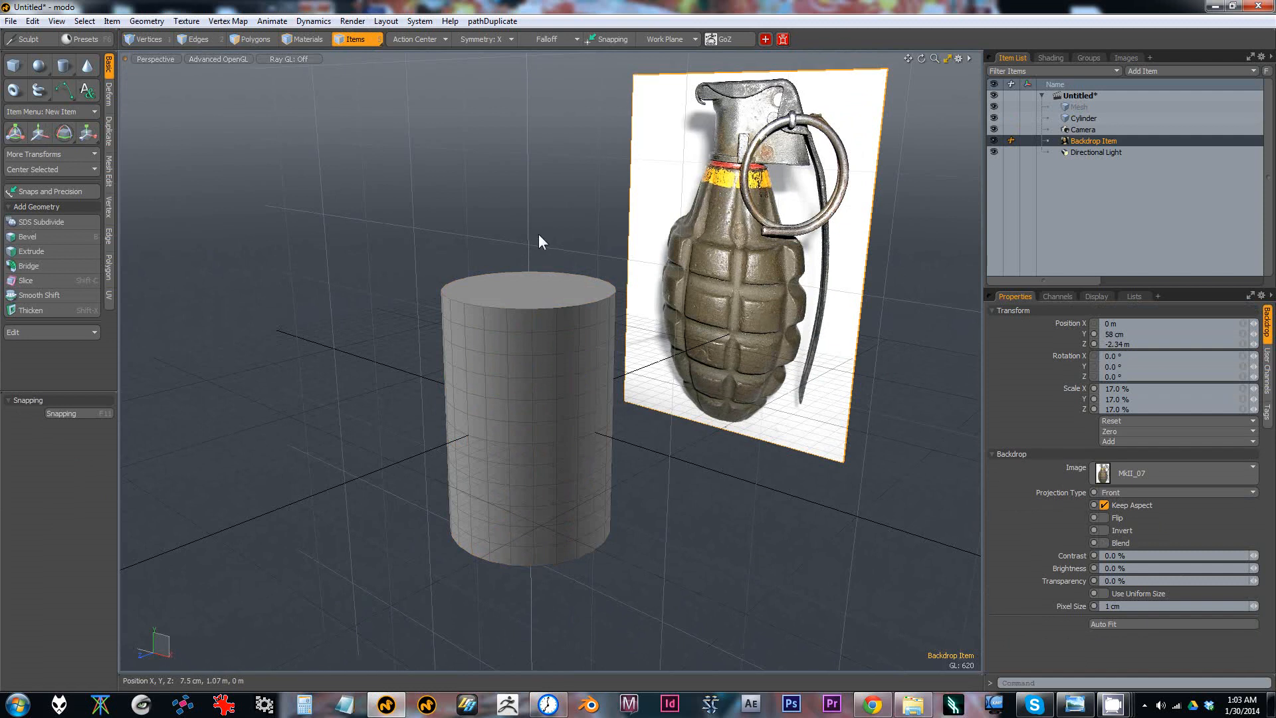
pyautogui.click(545, 351)
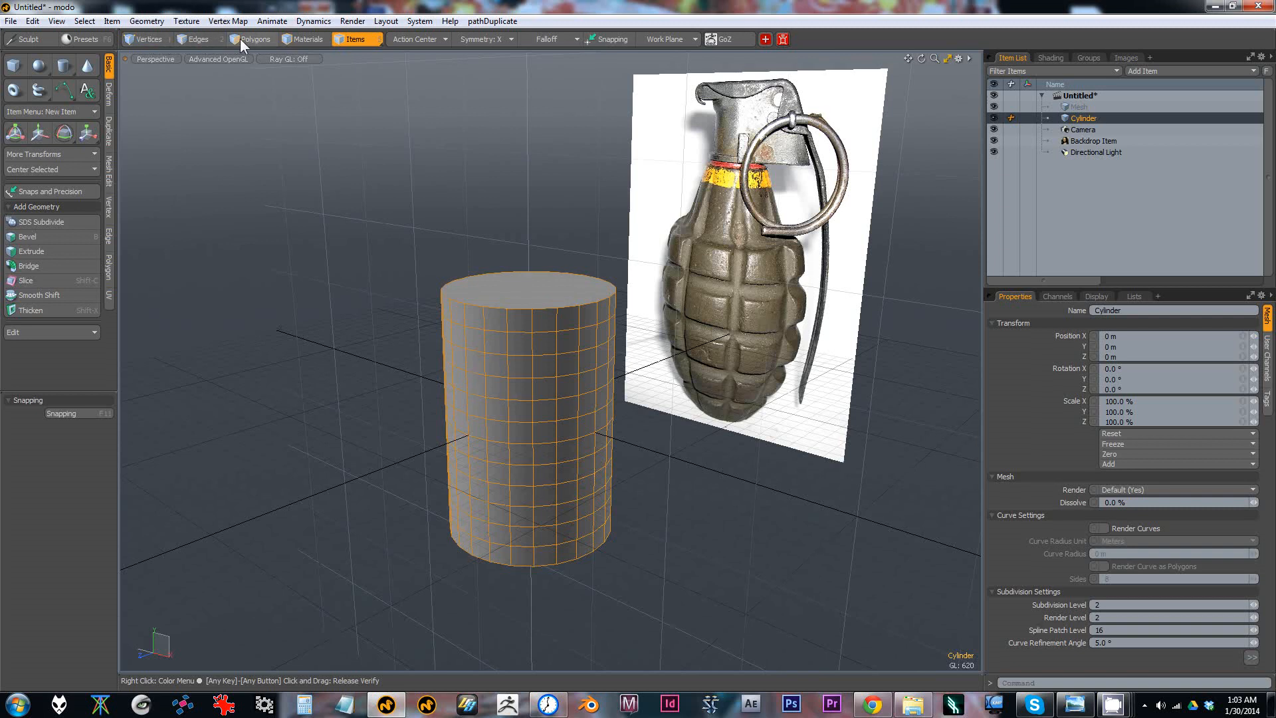
# Step: Cycle through the selection modes for the cylinder and settle on Vertices mode
pyautogui.press('space')
pyautogui.press('space')
pyautogui.press('space')
pyautogui.press('space')
pyautogui.press('space')
pyautogui.press('space')
pyautogui.press('space')
pyautogui.press('space')
pyautogui.press('space')
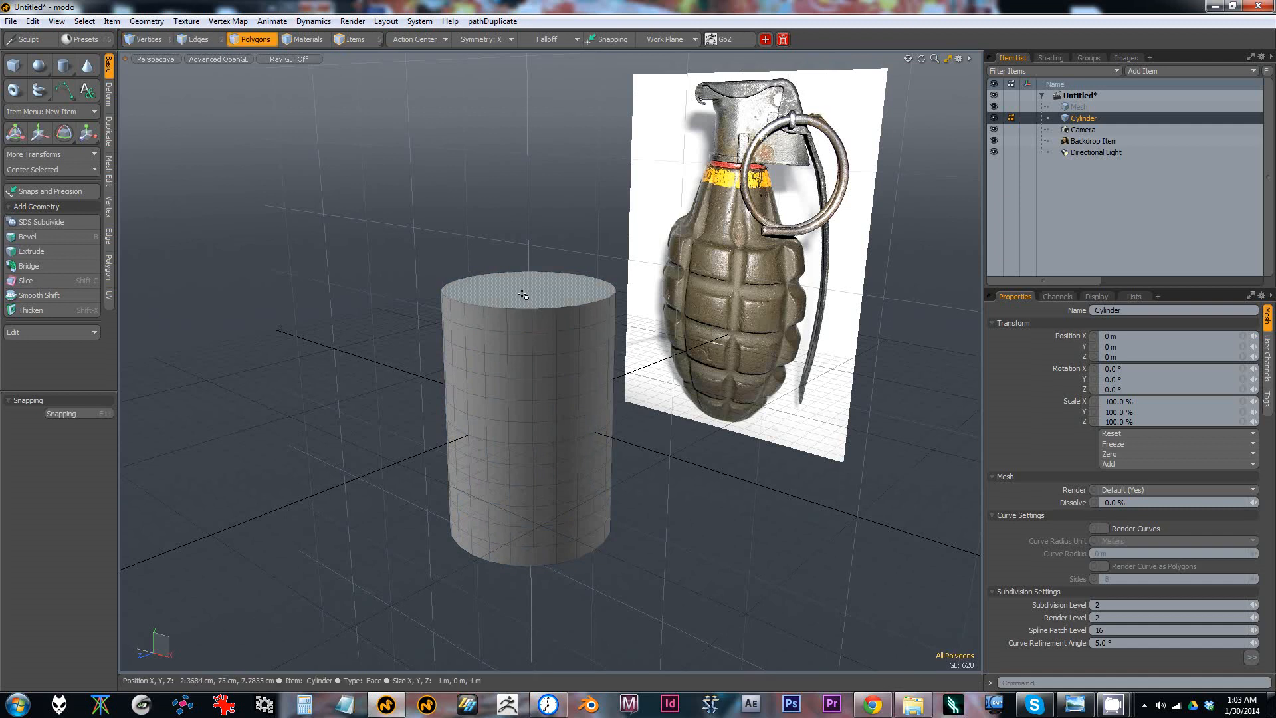
pyautogui.press('space')
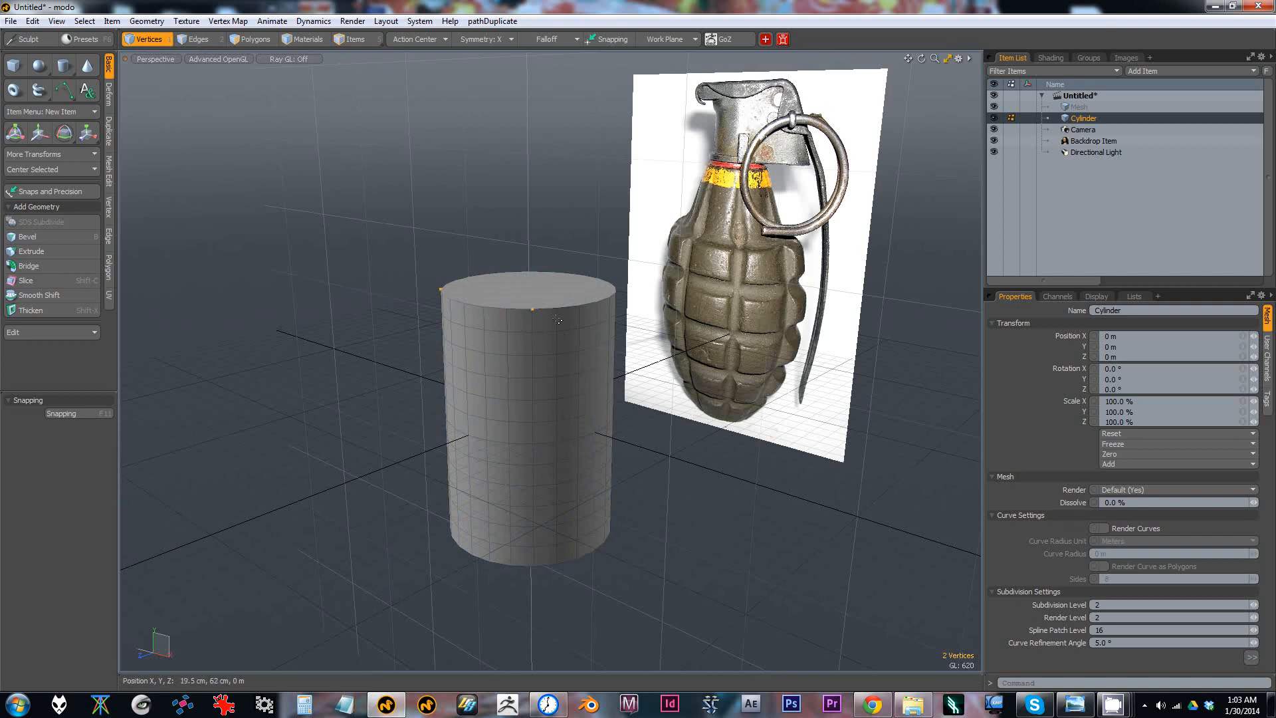
# Step: Select scattered vertices around the cylinder's side, try moving them along X, and undo the move
pyautogui.click(535, 363)
pyautogui.click(556, 377)
pyautogui.click(532, 333)
pyautogui.keyDown('alt'); pyautogui.moveTo(550, 537); pyautogui.dragTo(531, 505); pyautogui.keyUp('alt')
pyautogui.moveTo(587, 437); pyautogui.dragTo(539, 458)
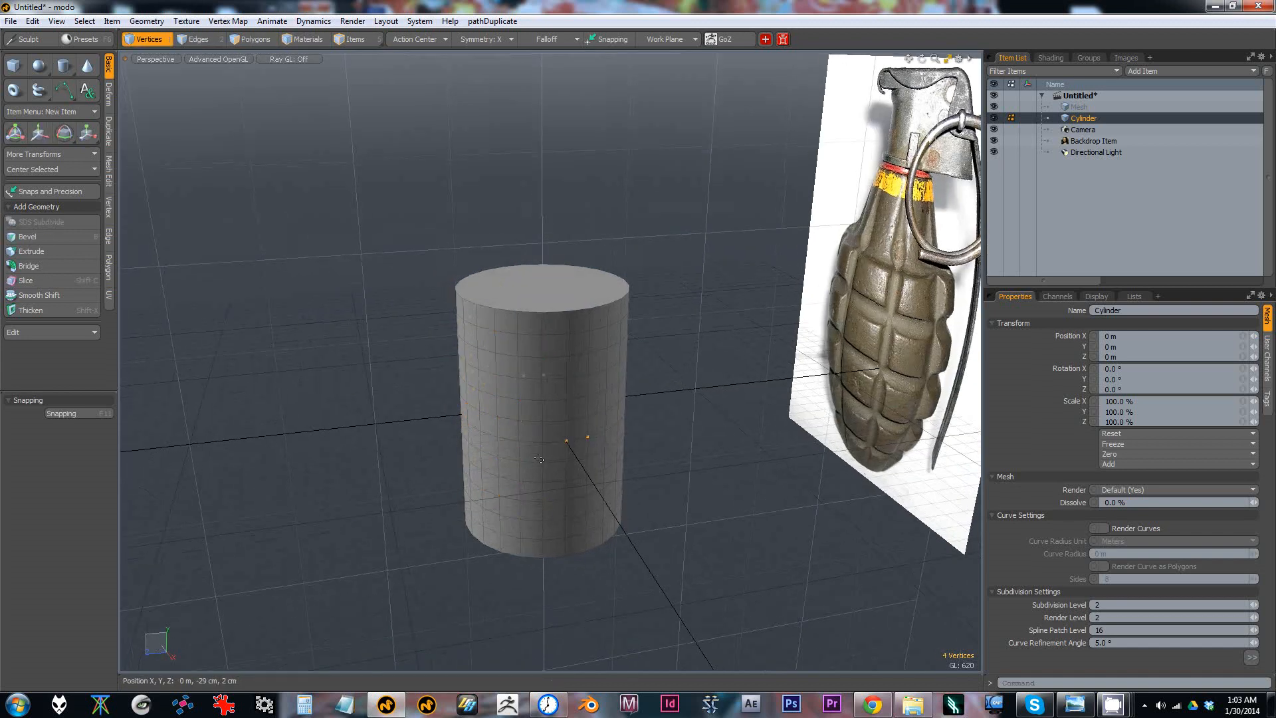
pyautogui.moveTo(478, 487); pyautogui.dragTo(577, 379)
pyautogui.keyDown('alt'); pyautogui.moveTo(577, 385); pyautogui.dragTo(671, 428); pyautogui.keyUp('alt')
pyautogui.press('w')
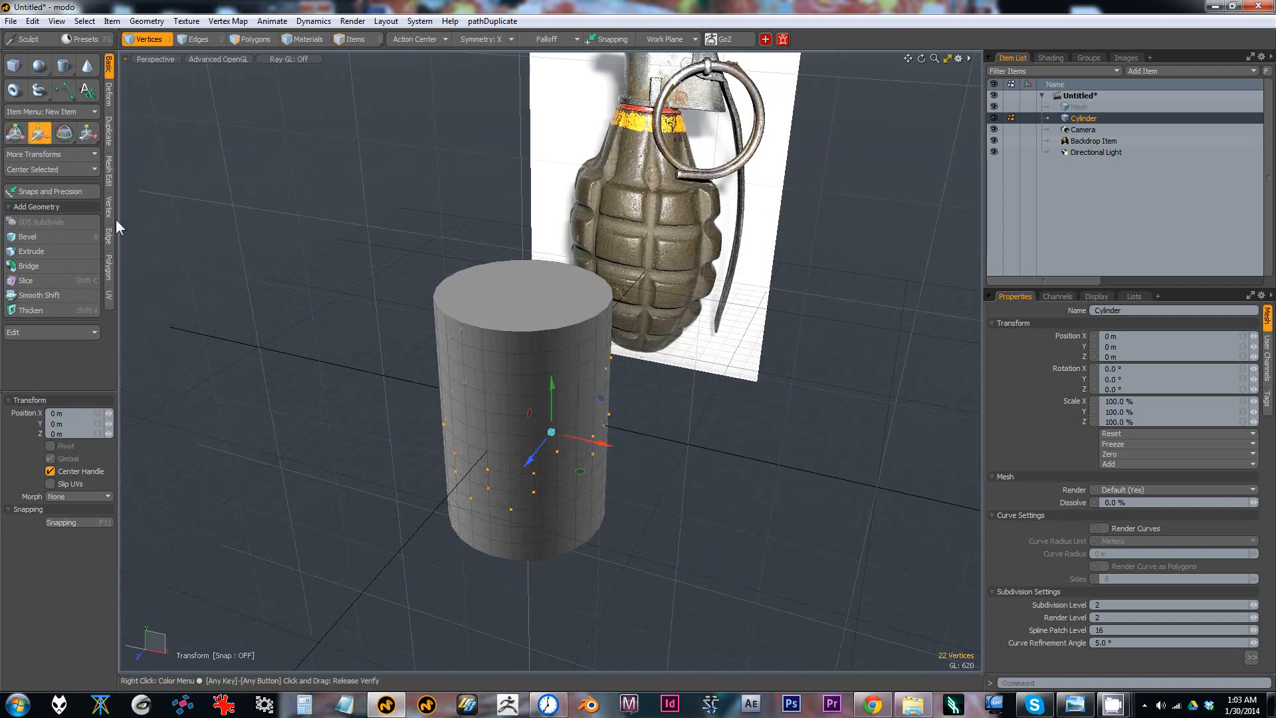
pyautogui.moveTo(597, 442); pyautogui.dragTo(695, 463)
pyautogui.hotkey('ctrl', 'z')
pyautogui.press('Escape')
pyautogui.keyDown('alt'); pyautogui.moveTo(608, 407); pyautogui.dragTo(584, 407); pyautogui.keyUp('alt')
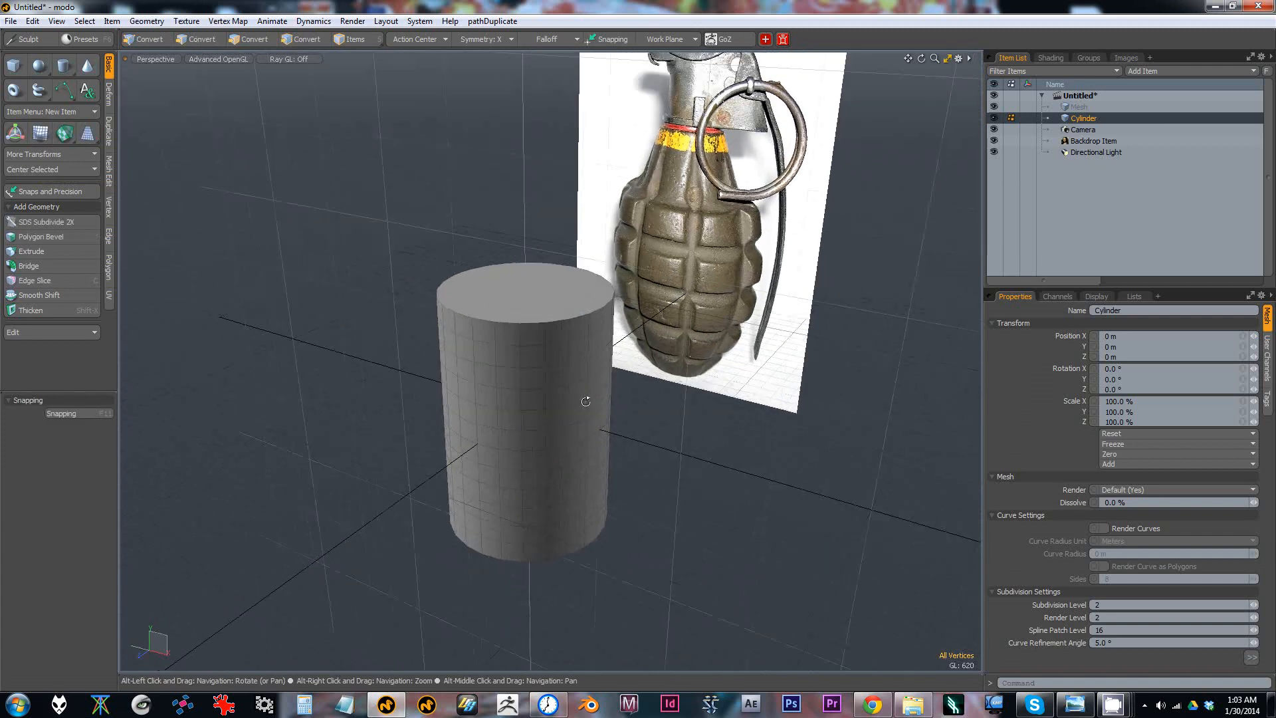
# Step: Review the symmetry axis options for component selection
pyautogui.click(481, 39)
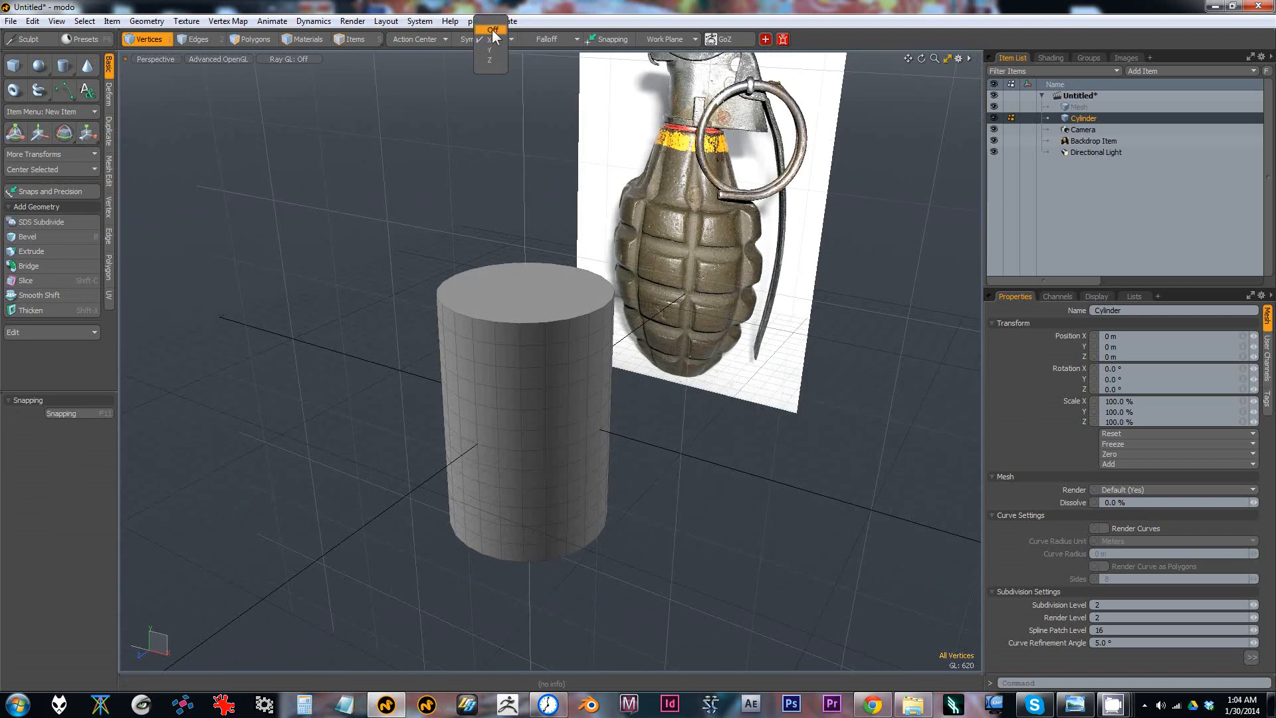
pyautogui.click(466, 54)
pyautogui.click(477, 40)
pyautogui.click(484, 41)
pyautogui.moveTo(426, 182)
pyautogui.keyDown('alt'); pyautogui.mouseDown()
pyautogui.moveTo(447, 185)
pyautogui.moveTo(441, 199)
pyautogui.mouseUp(); pyautogui.keyUp('alt')
# Step: In Edges mode, select single edges on the cylinder's side and expand the selection to a full vertical edge loop
pyautogui.click(191, 39)
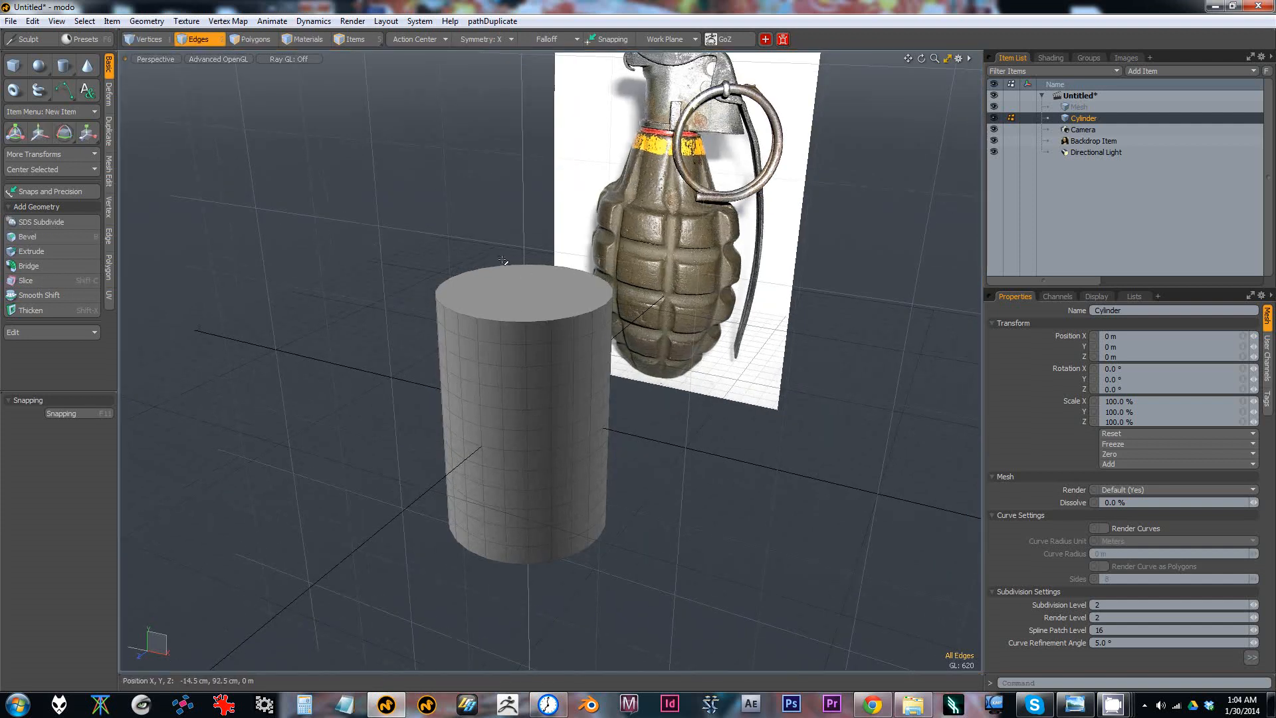
pyautogui.click(517, 346)
pyautogui.click(538, 346)
pyautogui.click(565, 343)
pyautogui.click(565, 366)
pyautogui.doubleClick(564, 365)
pyautogui.click(539, 345)
pyautogui.doubleClick(526, 357)
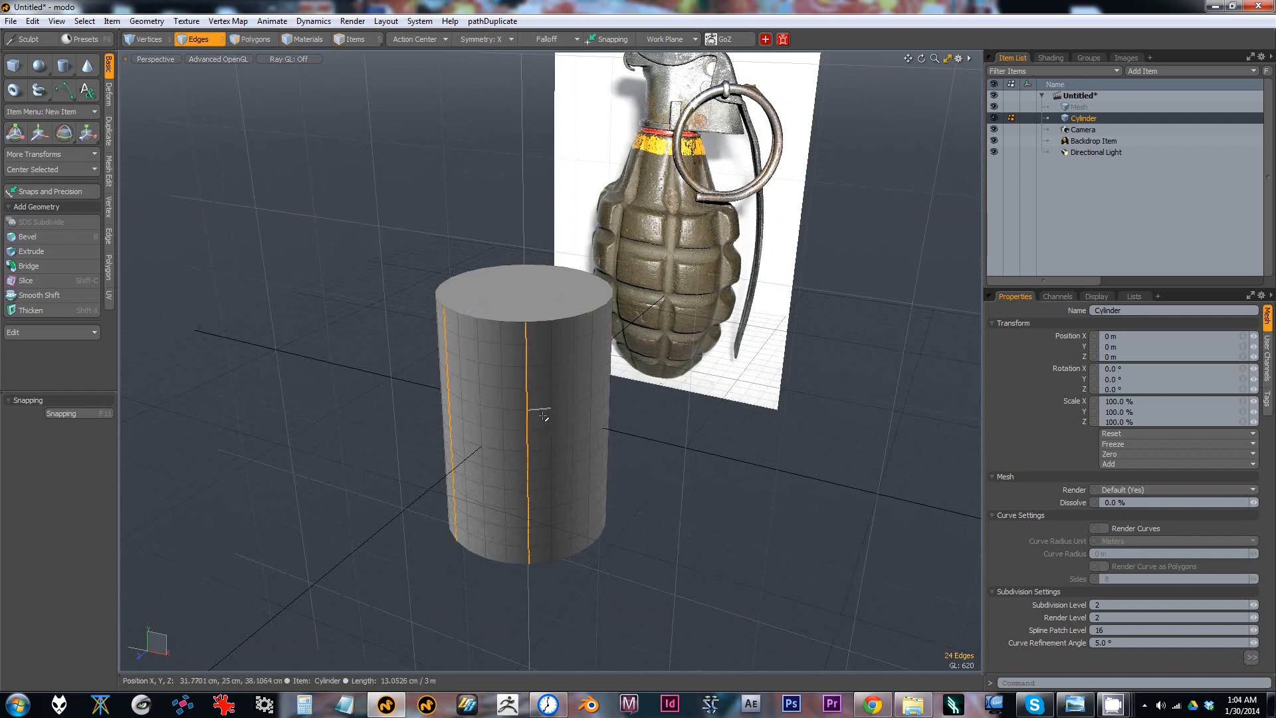
# Step: Alternate between vertical and horizontal edge loops on the cylinder, finishing with the horizontal loop around its middle
pyautogui.doubleClick(565, 408)
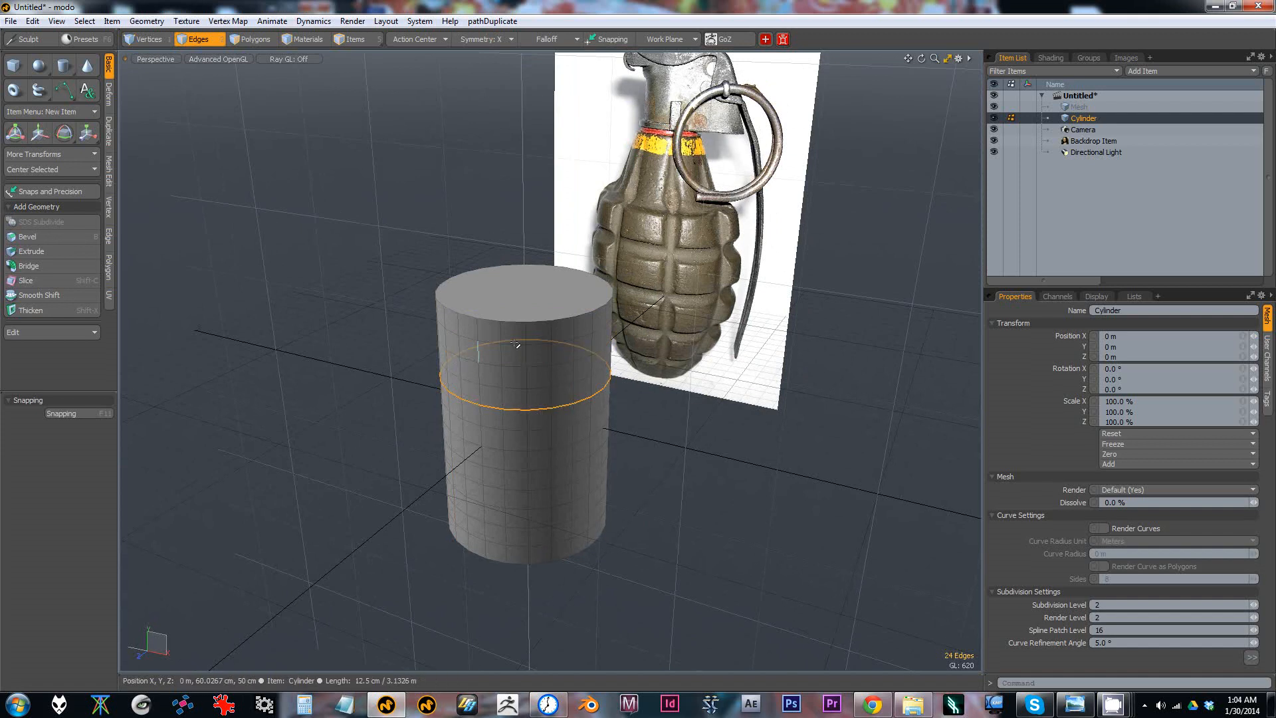
pyautogui.doubleClick(527, 383)
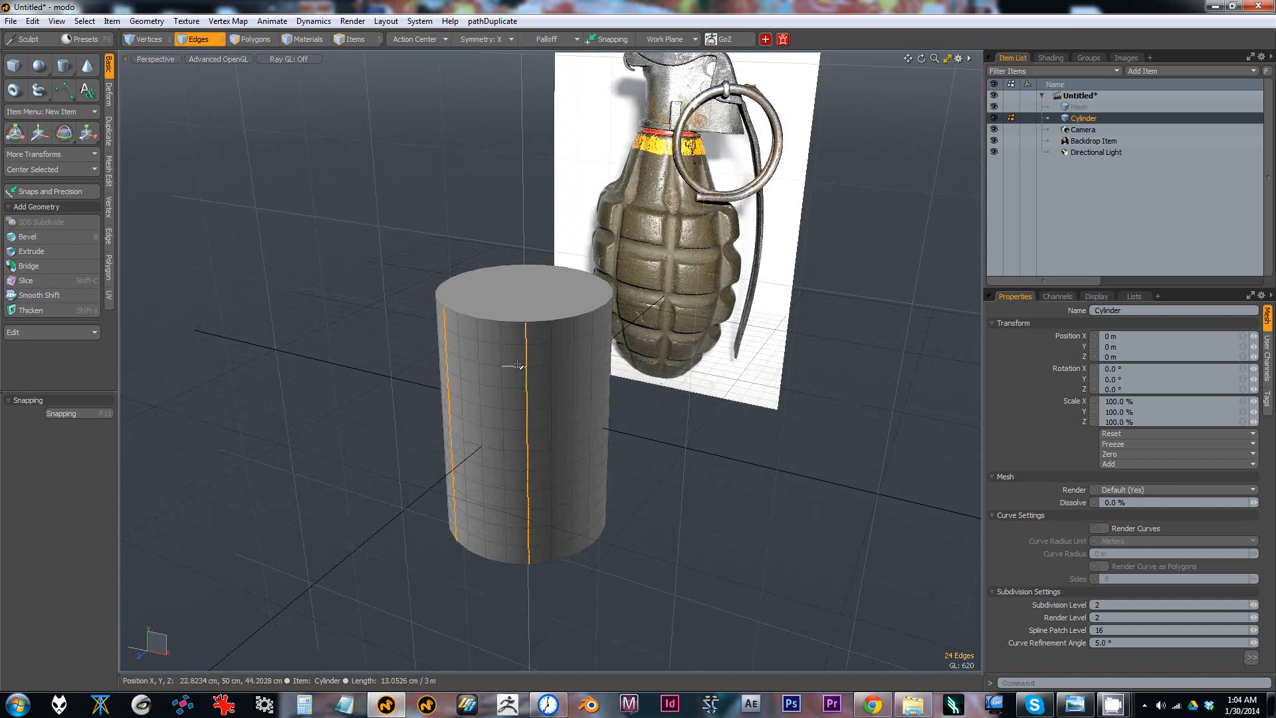
pyautogui.doubleClick(564, 405)
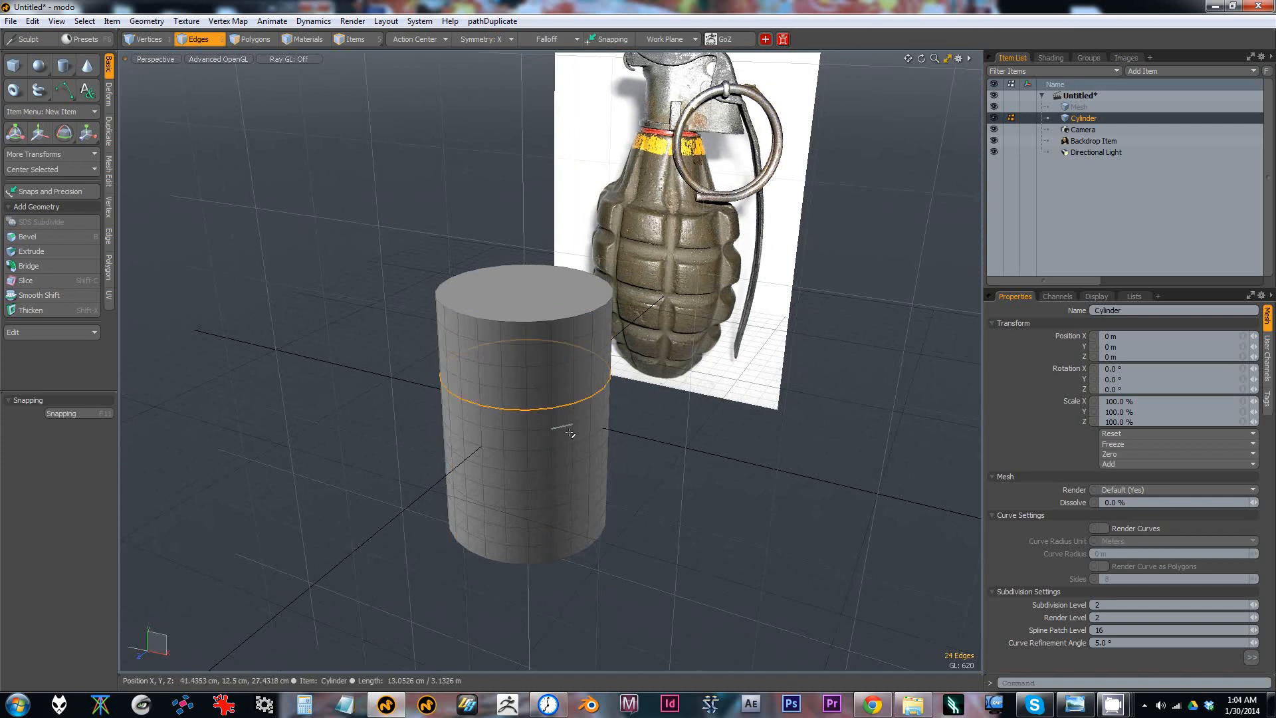
pyautogui.doubleClick(565, 465)
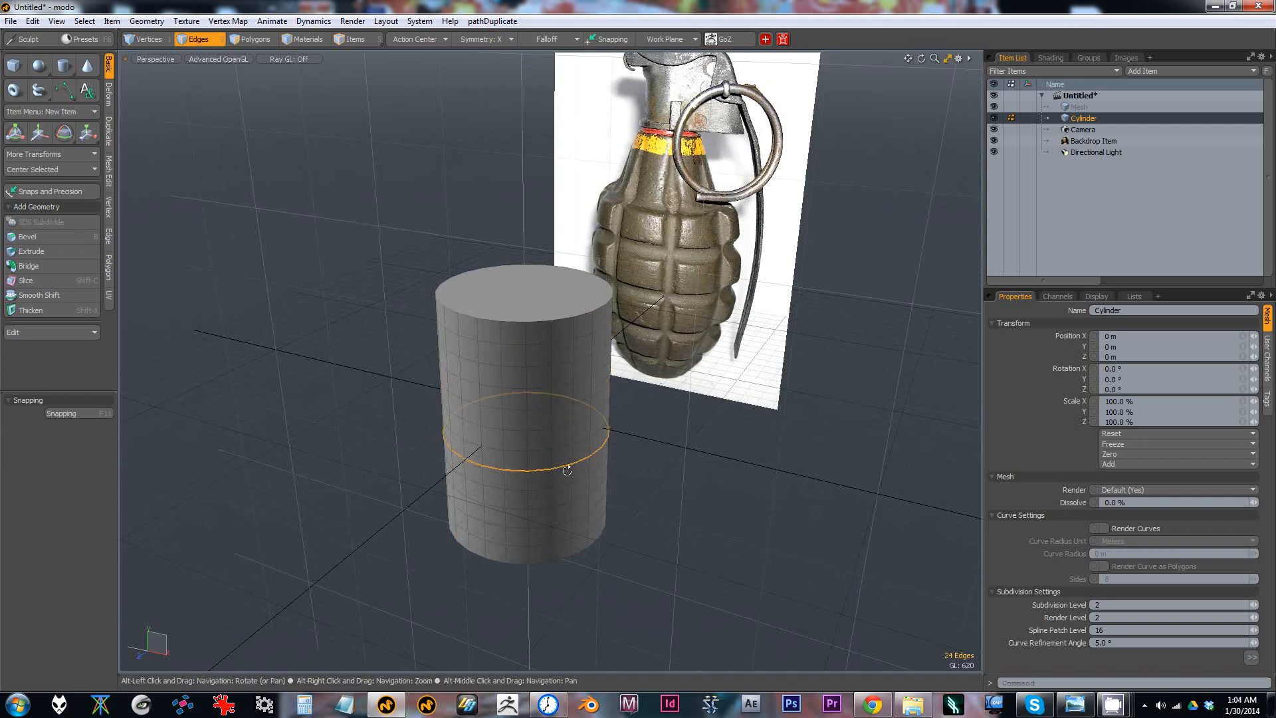
# Step: Select one horizontal edge on the cylinder's side and expand it to its complete edge loop
pyautogui.scroll(5, 528, 455)
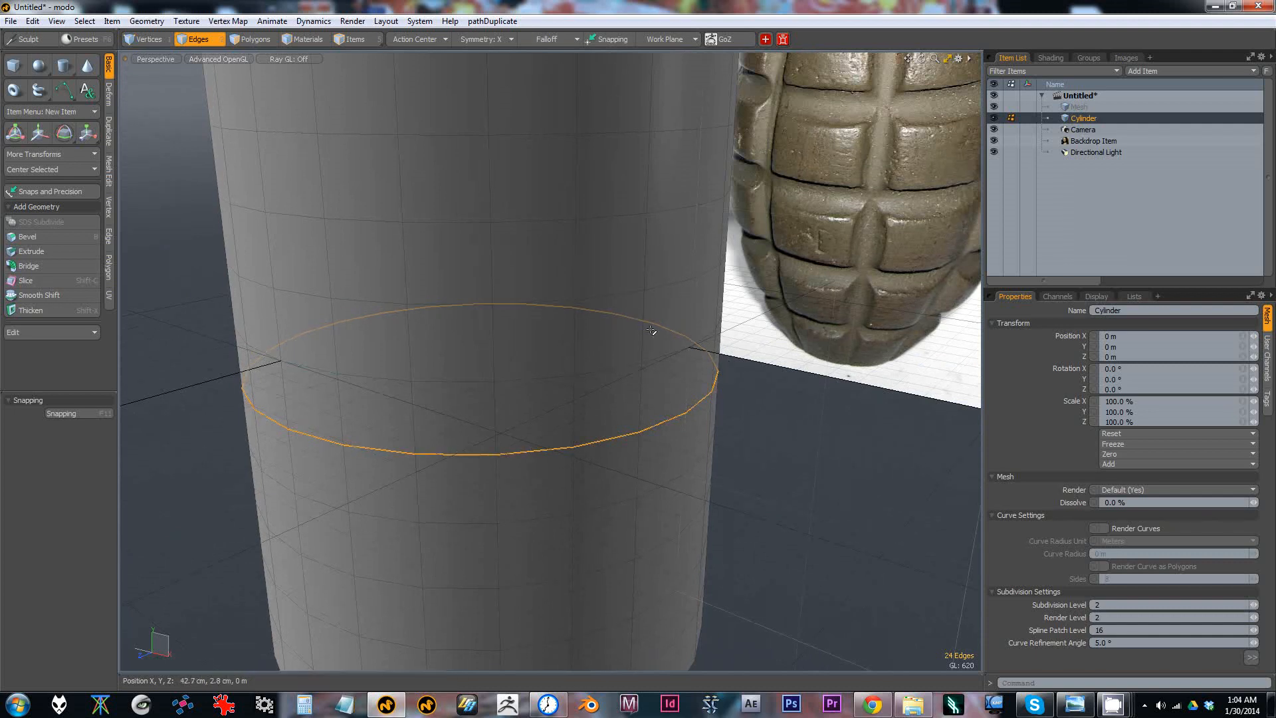
pyautogui.press('1')
pyautogui.keyDown('alt'); pyautogui.moveTo(569, 416); pyautogui.dragTo(578, 331); pyautogui.keyUp('alt')
pyautogui.press('2')
pyautogui.keyDown('alt'); pyautogui.moveTo(544, 411); pyautogui.dragTo(568, 435); pyautogui.keyUp('alt')
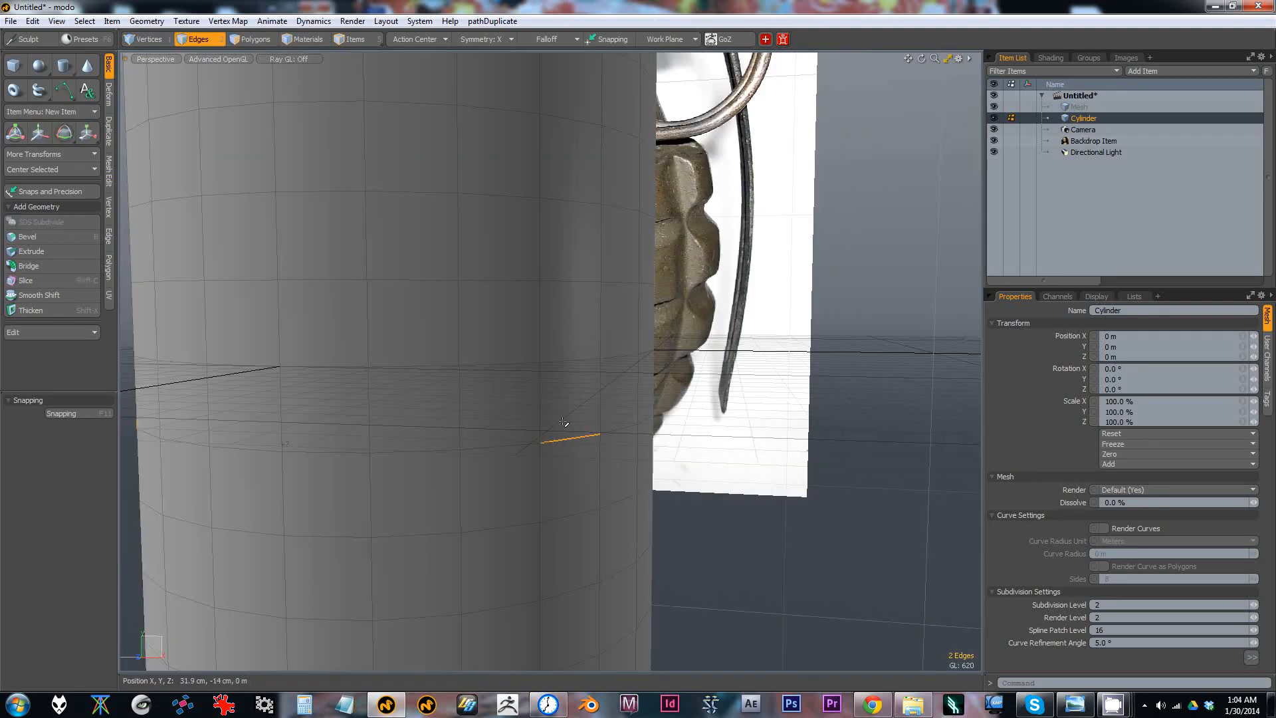
pyautogui.doubleClick(570, 440)
# Step: Switch between Vertices and Edges modes, selecting individual vertices and an edge loop on the cylinder's side
pyautogui.keyDown('alt'); pyautogui.moveTo(527, 270); pyautogui.dragTo(561, 342); pyautogui.keyUp('alt')
pyautogui.press('1')
pyautogui.press('c')
pyautogui.click(591, 368)
pyautogui.click(516, 293)
pyautogui.press('2')
pyautogui.keyDown('alt'); pyautogui.moveTo(586, 366); pyautogui.dragTo(602, 364); pyautogui.keyUp('alt')
pyautogui.doubleClick(597, 367)
pyautogui.press('1')
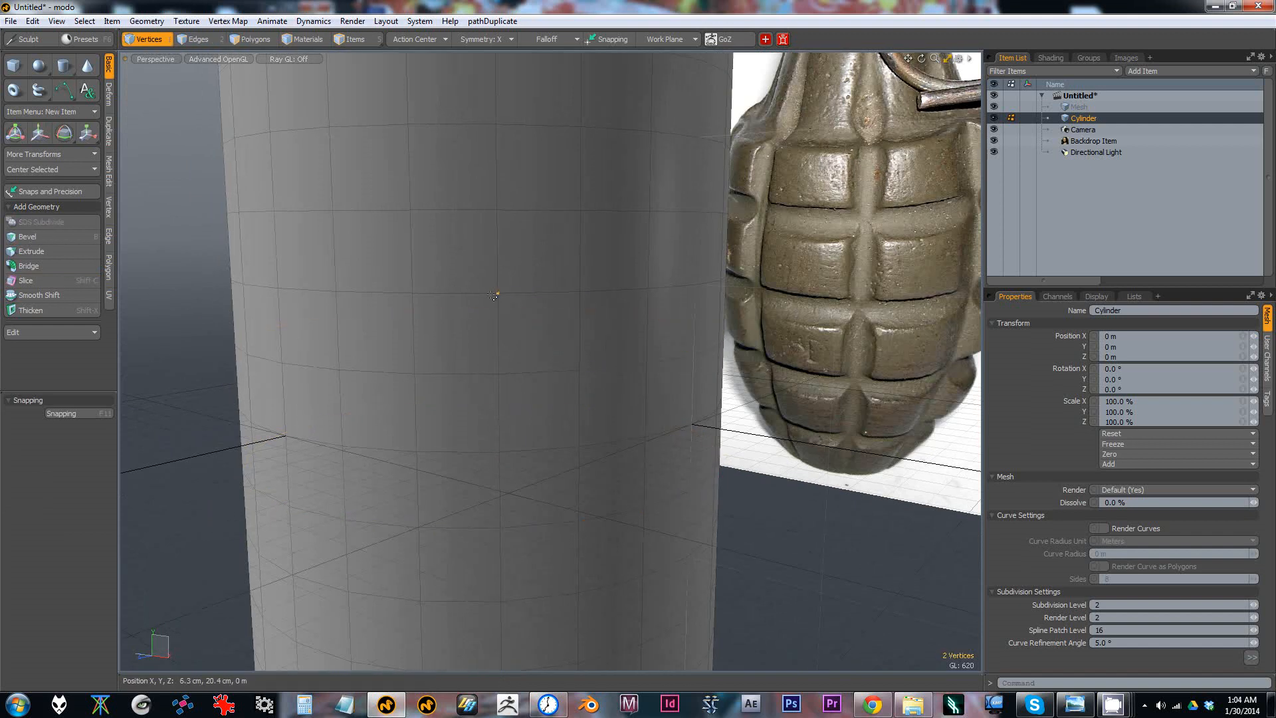
# Step: In Edges mode, select a horizontal run of adjoining edges partway around the cylinder
pyautogui.press('2')
pyautogui.keyDown('alt'); pyautogui.moveTo(598, 367); pyautogui.dragTo(689, 373); pyautogui.keyUp('alt')
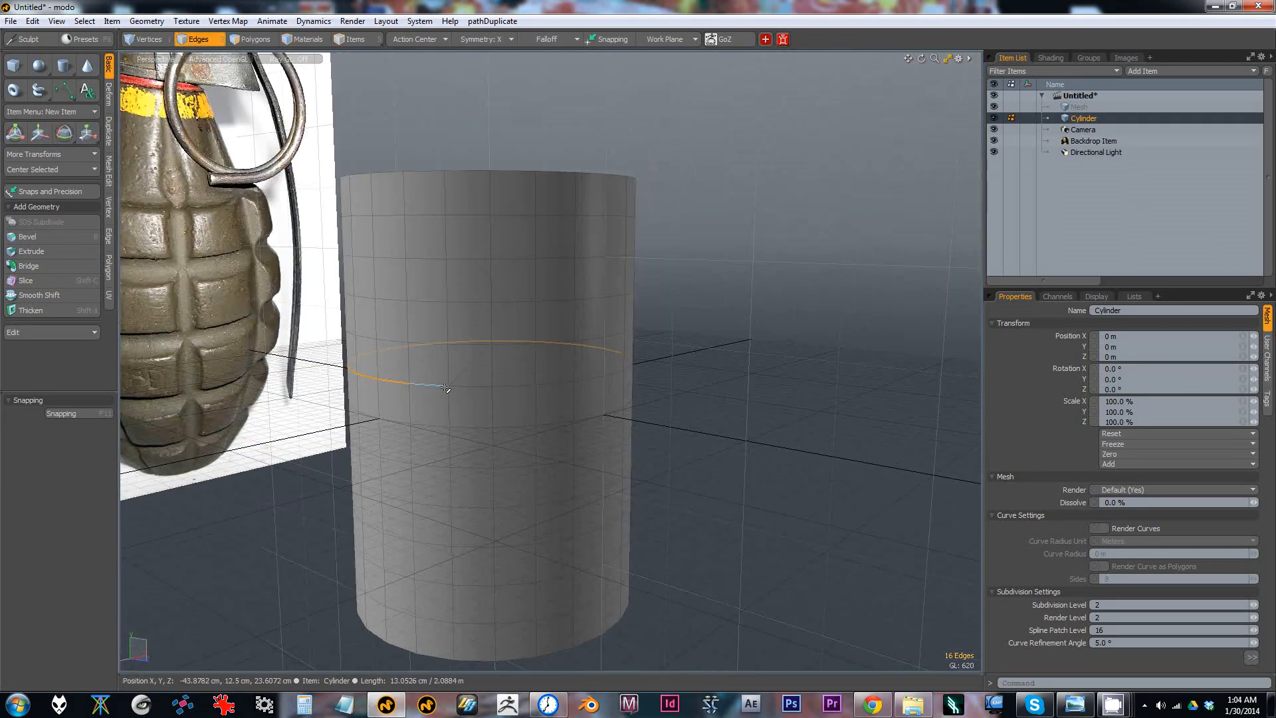
pyautogui.click(490, 369)
pyautogui.keyDown('alt'); pyautogui.moveTo(552, 390); pyautogui.dragTo(417, 423); pyautogui.keyUp('alt')
# Step: Select a partial vertical run of edges on the cylinder, and replace it with a partial horizontal run around its side
pyautogui.doubleClick(431, 327)
pyautogui.doubleClick(416, 423)
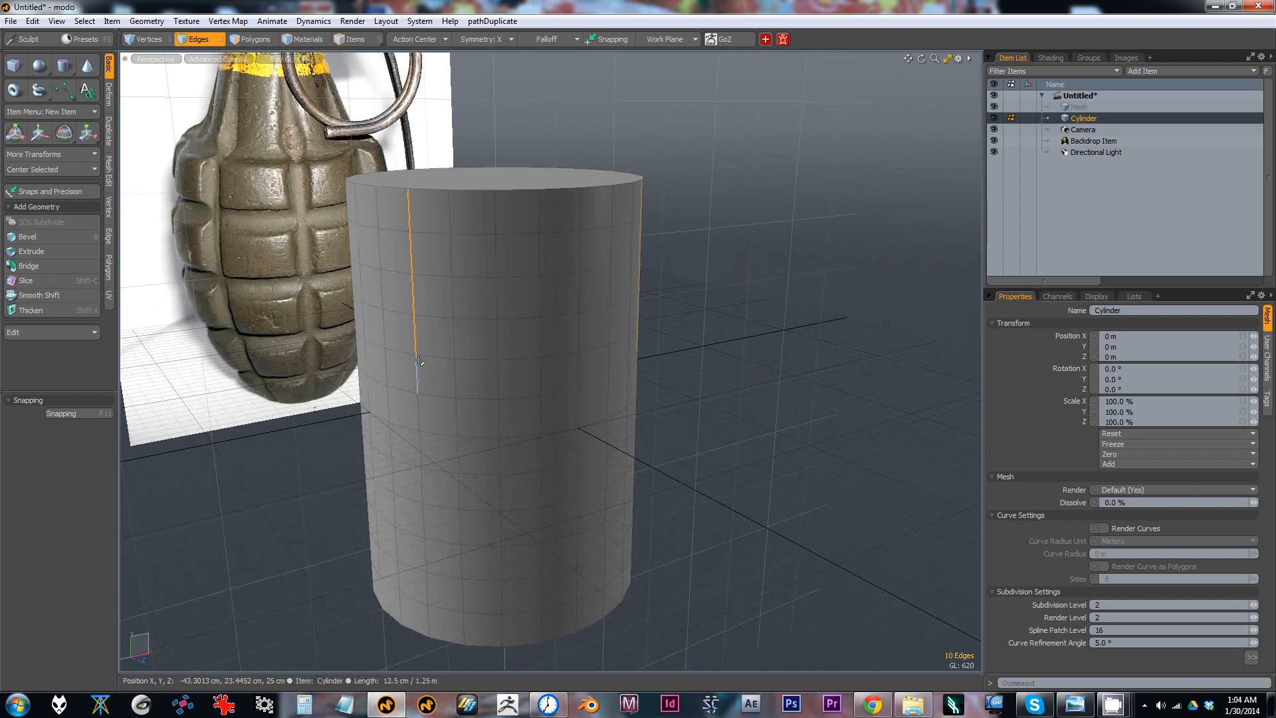
pyautogui.doubleClick(438, 384)
pyautogui.keyDown('alt'); pyautogui.moveTo(439, 384); pyautogui.dragTo(588, 387); pyautogui.keyUp('alt')
pyautogui.keyDown('alt'); pyautogui.moveTo(588, 387); pyautogui.dragTo(649, 379, button='right'); pyautogui.keyUp('alt')
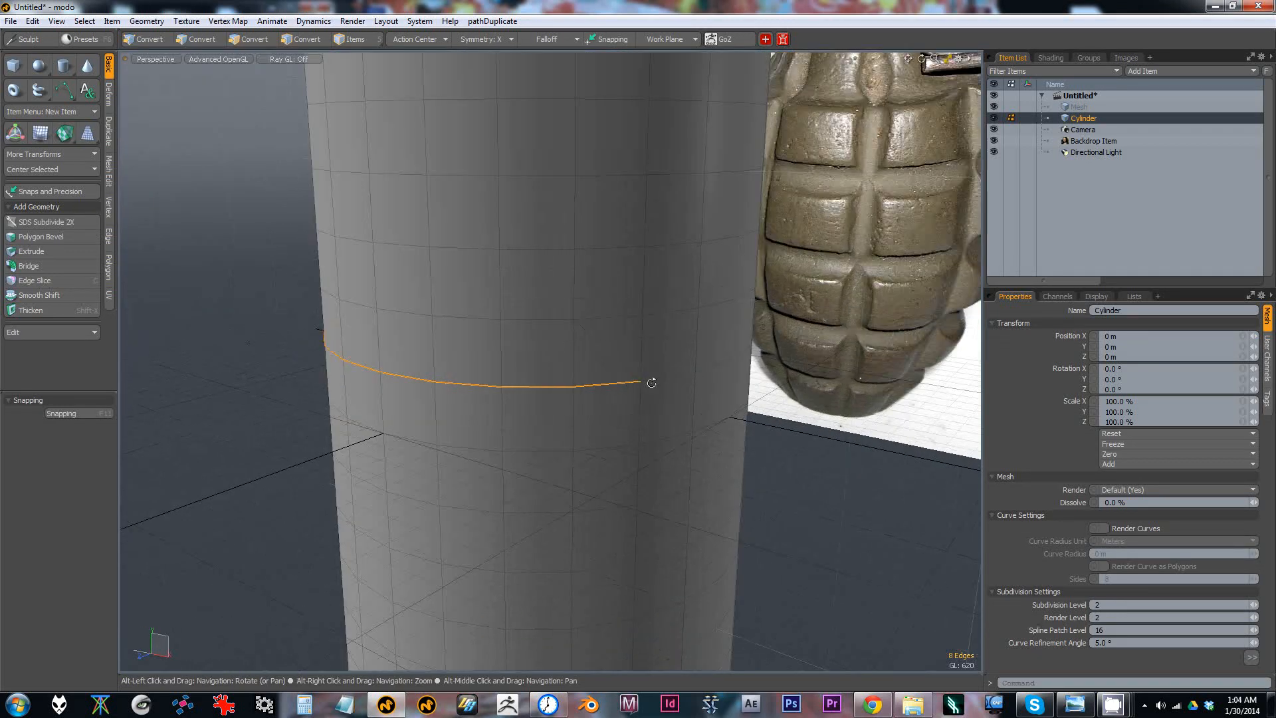
# Step: Finish the partial horizontal edge run on the cylinder's side as an edge loop selection, and clear the edge selection
pyautogui.doubleClick(656, 381)
pyautogui.click(626, 362)
pyautogui.click(623, 338)
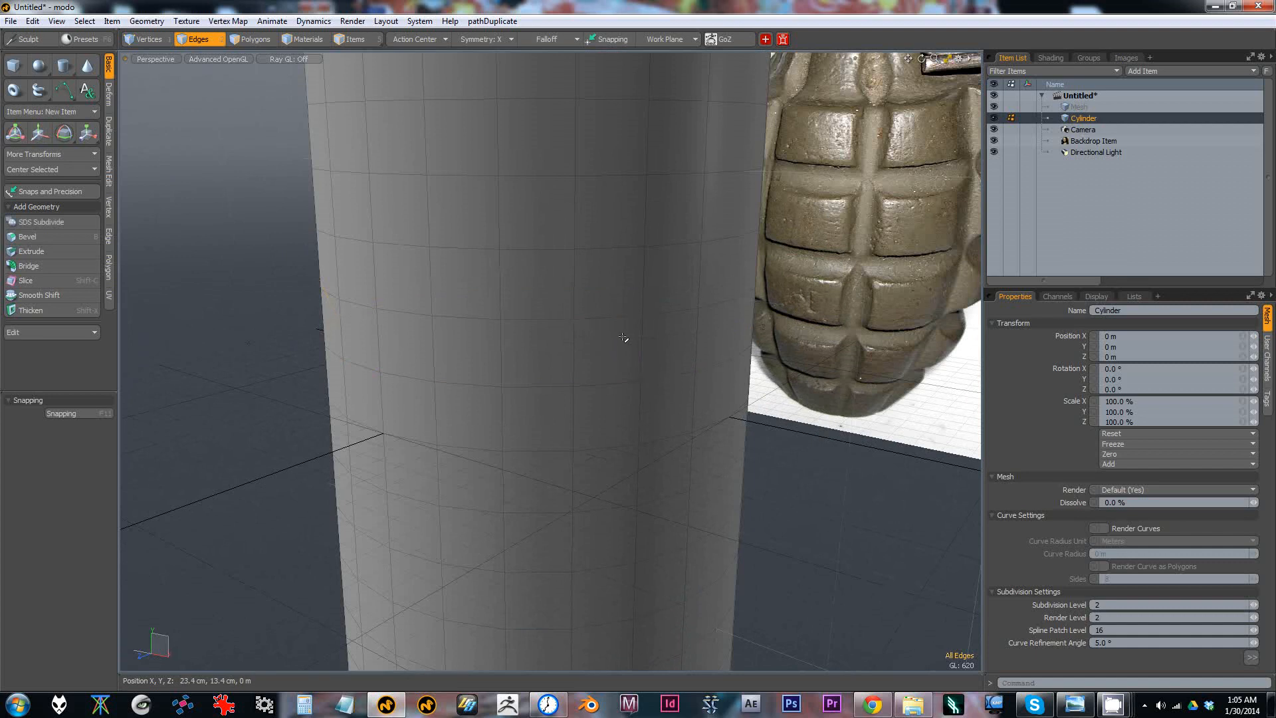
pyautogui.moveTo(619, 348)
pyautogui.keyDown('alt'); pyautogui.mouseDown()
pyautogui.moveTo(603, 314)
pyautogui.moveTo(606, 355)
pyautogui.mouseUp(); pyautogui.keyUp('alt')
pyautogui.press('alt')
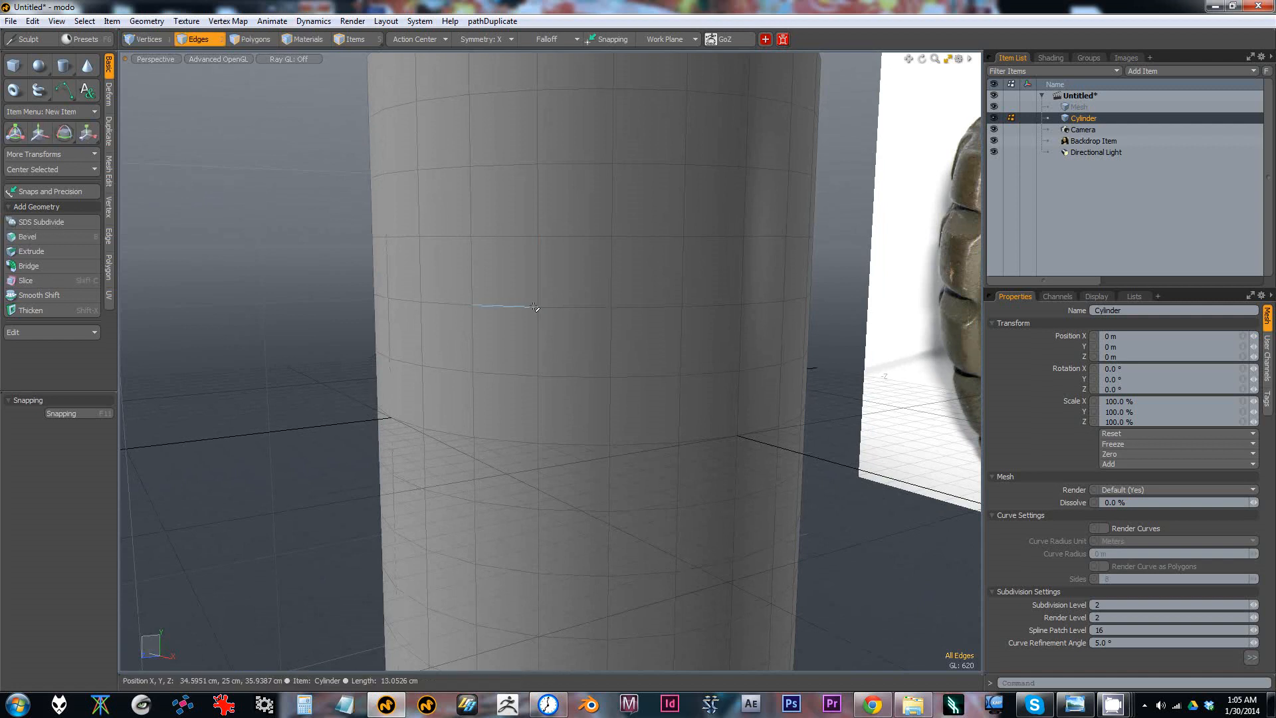
# Step: Switch through Vertices mode to Edges mode, and select a vertical column of separate horizontal edges down the cylinder's side
pyautogui.press('1')
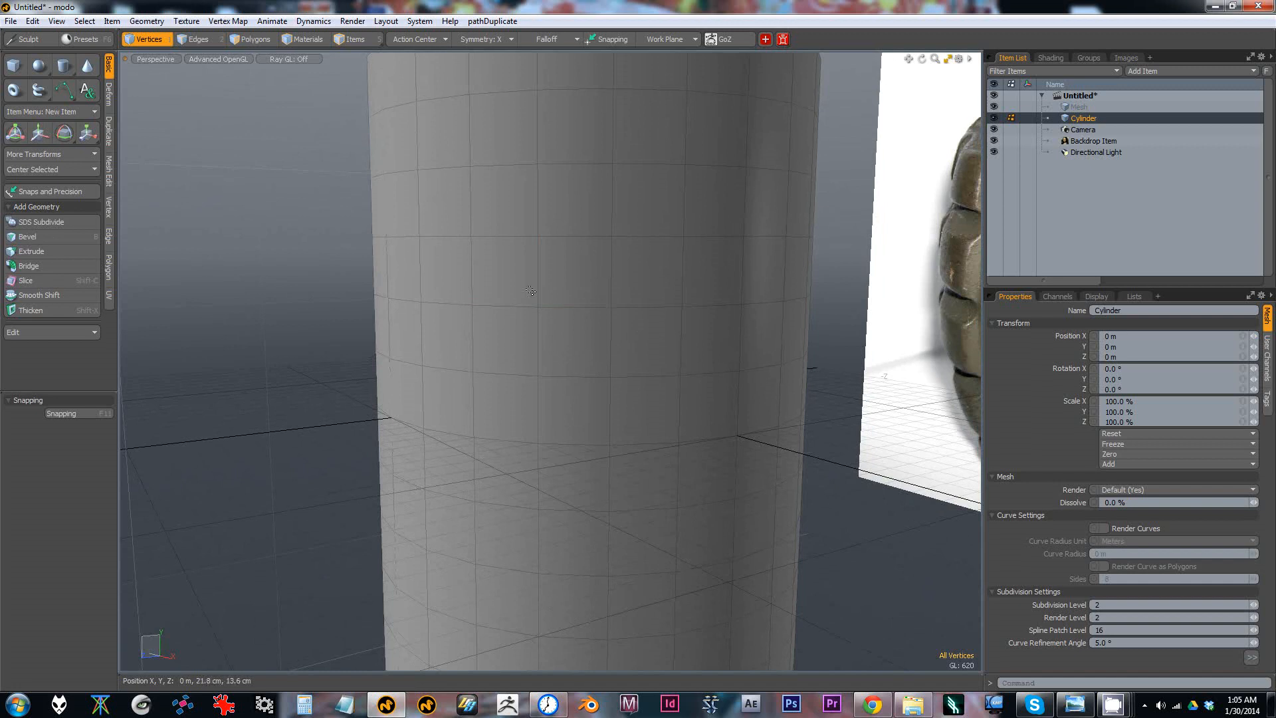
pyautogui.keyDown('alt'); pyautogui.moveTo(570, 344); pyautogui.dragTo(510, 388); pyautogui.keyUp('alt')
pyautogui.keyDown('alt'); pyautogui.keyDown('shift'); pyautogui.moveTo(594, 402); pyautogui.dragTo(609, 439); pyautogui.keyUp('shift'); pyautogui.keyUp('alt')
pyautogui.keyDown('alt'); pyautogui.moveTo(605, 377); pyautogui.dragTo(784, 283); pyautogui.keyUp('alt')
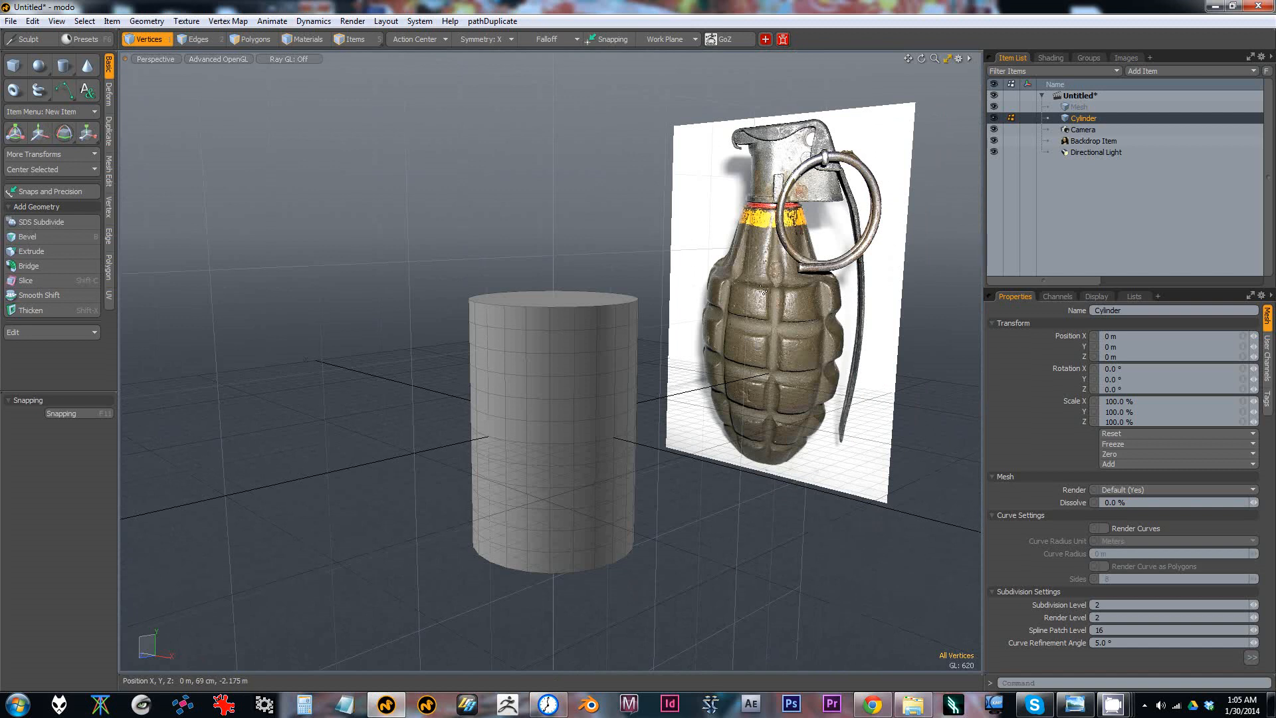
pyautogui.press('2')
pyautogui.moveTo(586, 327); pyautogui.dragTo(587, 390)
pyautogui.moveTo(588, 453); pyautogui.dragTo(586, 556)
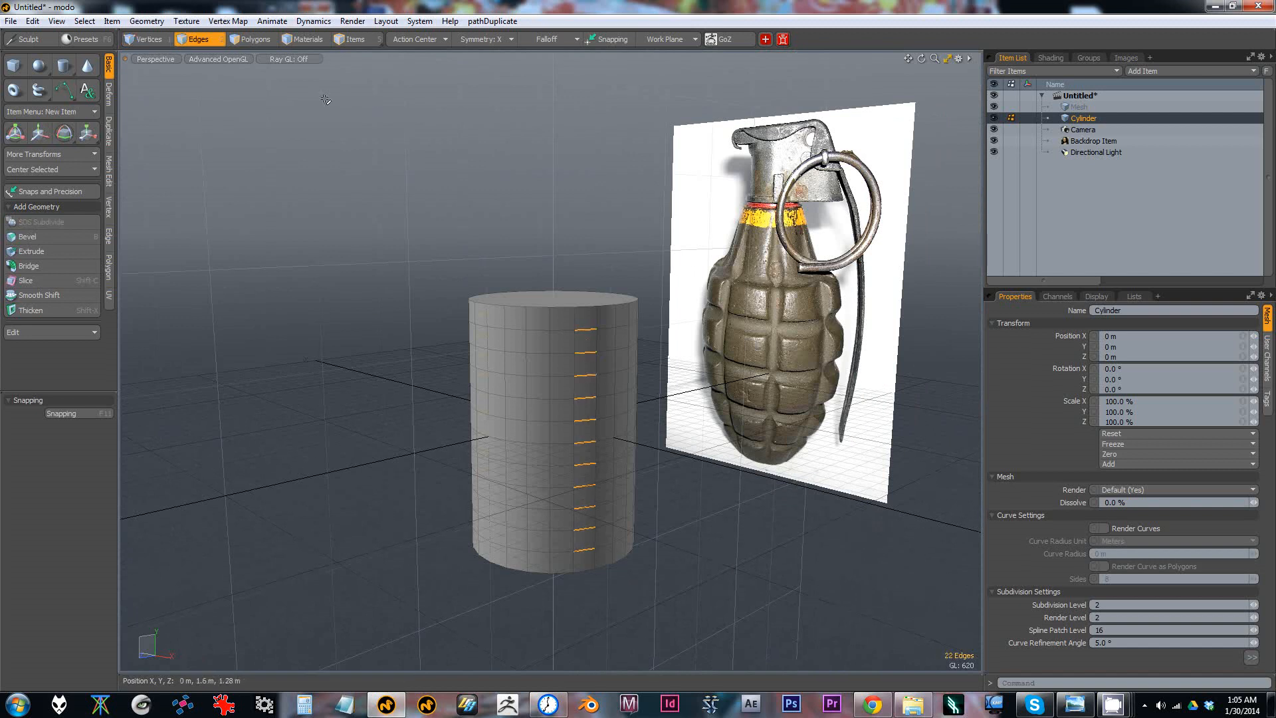
# Step: In Edges mode, reselect the horizontal edges in the neighbouring column down the cylinder's front, and clear the selection
pyautogui.click(198, 40)
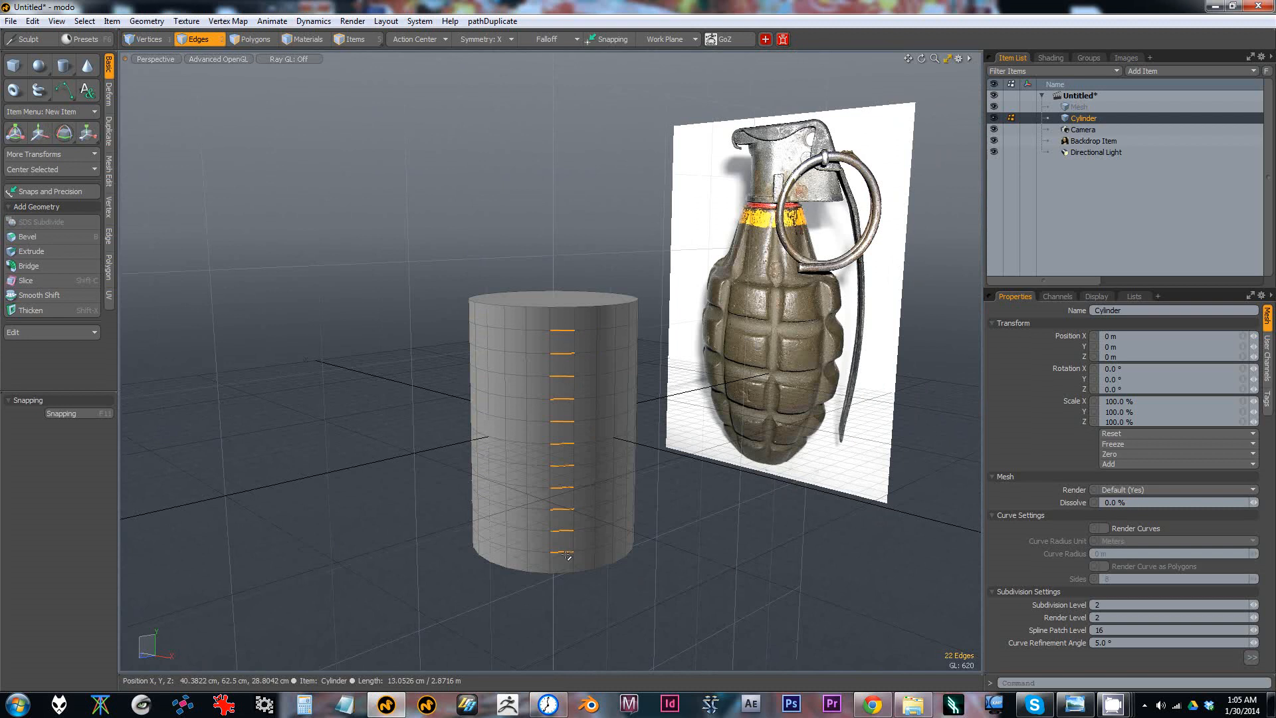
pyautogui.click(562, 331)
pyautogui.keyDown('shift'); pyautogui.click(563, 443); pyautogui.keyUp('shift')
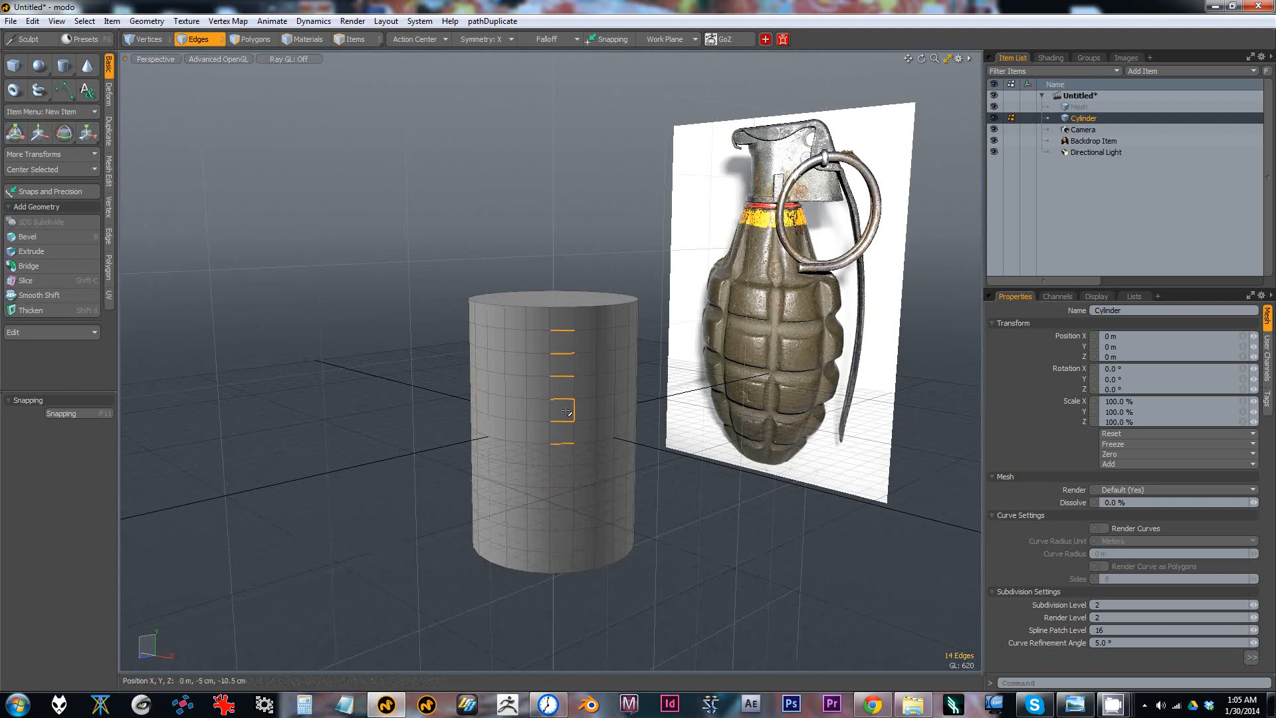
pyautogui.keyDown('shift'); pyautogui.click(562, 530); pyautogui.keyUp('shift')
pyautogui.keyDown('shift'); pyautogui.click(547, 419); pyautogui.keyUp('shift')
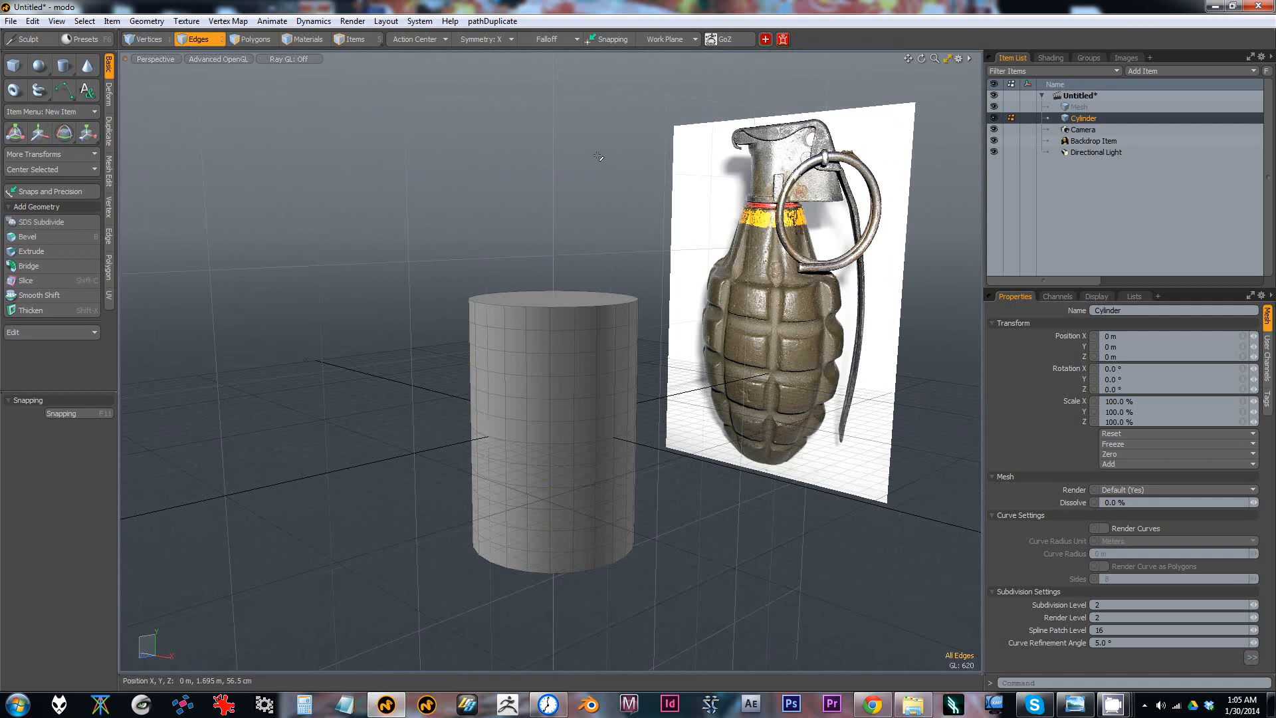
# Step: Select five alternate horizontal edge loops down the cylinder's side, leaving one unselected loop between each
pyautogui.keyDown('alt'); pyautogui.moveTo(761, 295); pyautogui.dragTo(749, 302); pyautogui.keyUp('alt')
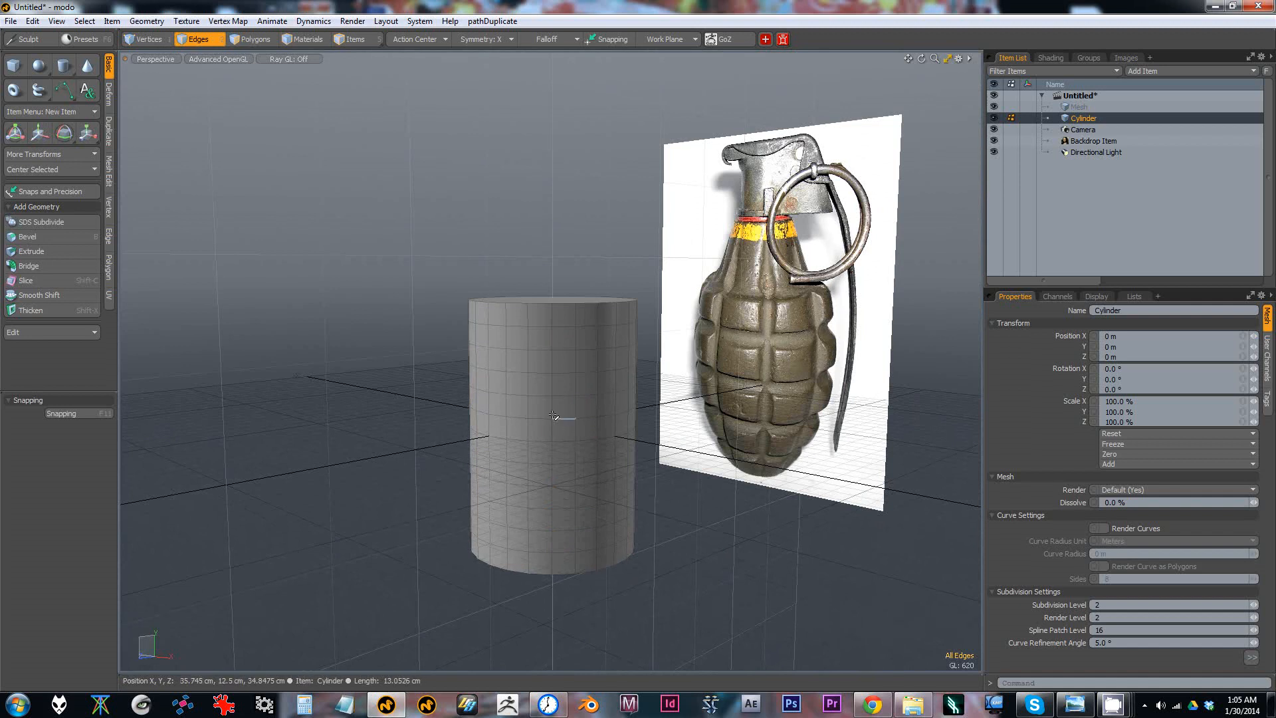
pyautogui.keyDown('ctrl'); pyautogui.keyDown('alt'); pyautogui.moveTo(594, 412); pyautogui.dragTo(634, 432); pyautogui.keyUp('alt'); pyautogui.keyUp('ctrl')
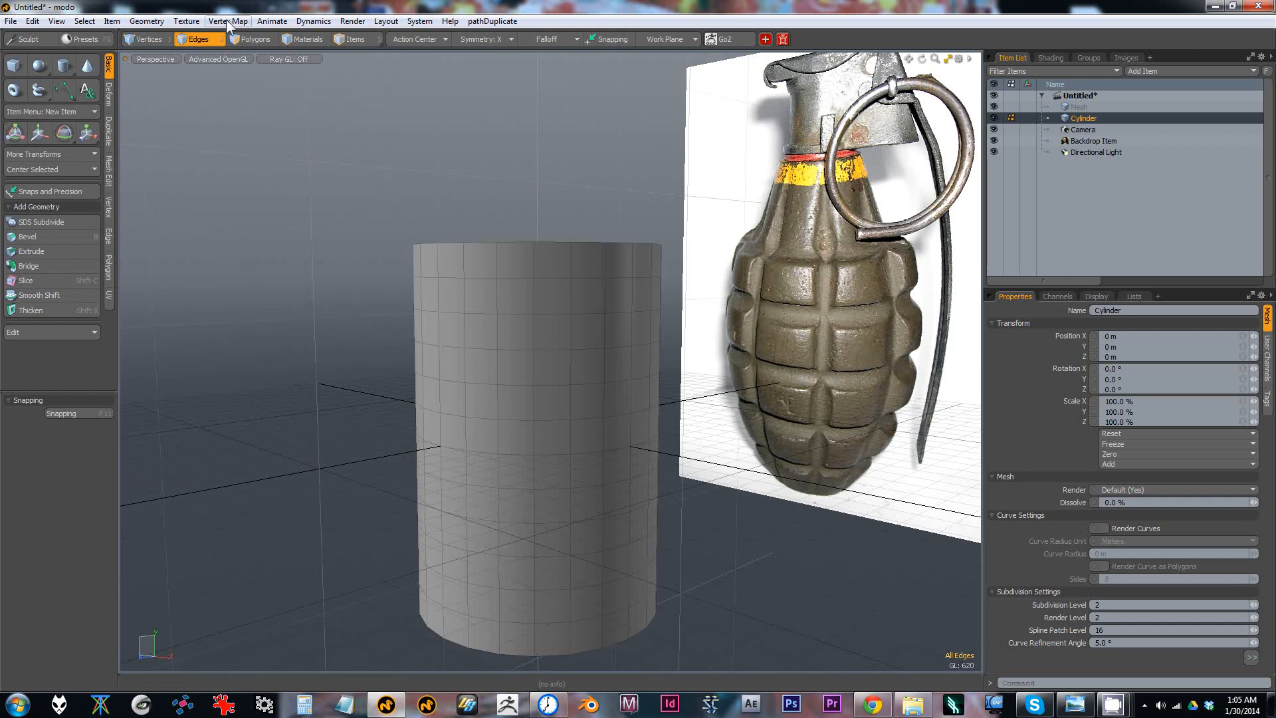
pyautogui.keyDown('alt'); pyautogui.moveTo(554, 330); pyautogui.dragTo(796, 271); pyautogui.keyUp('alt')
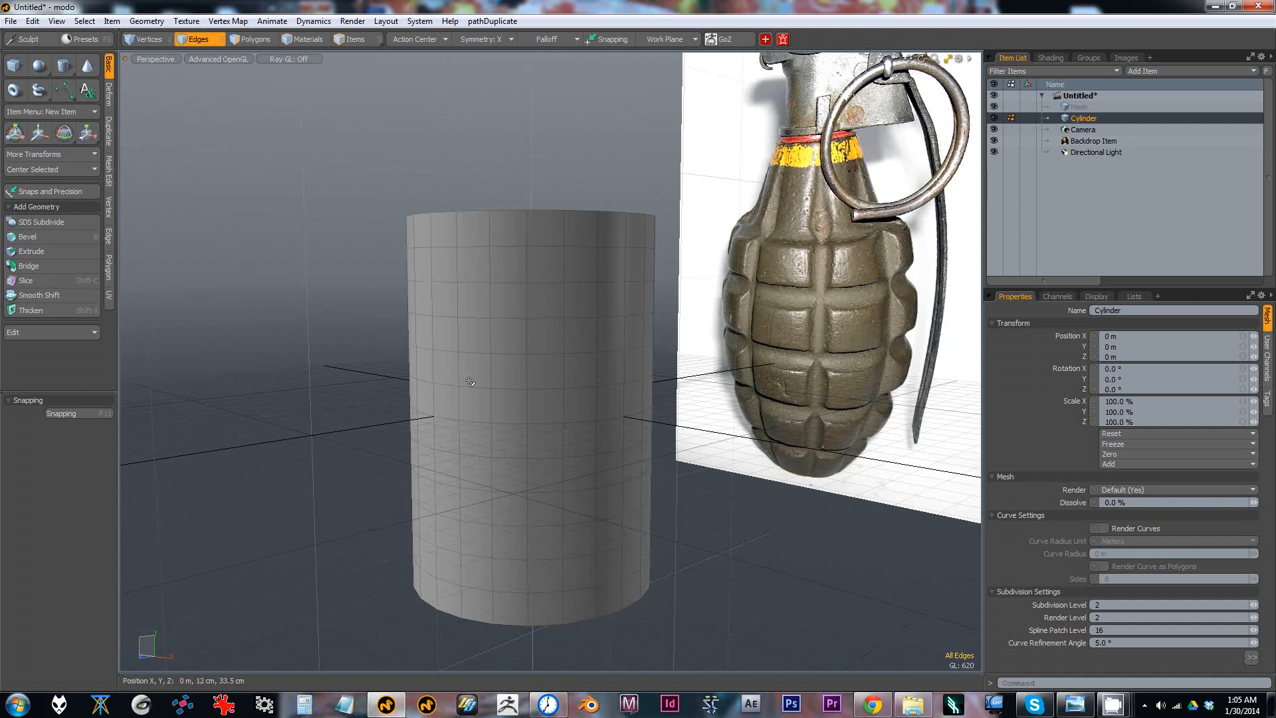
pyautogui.doubleClick(541, 318)
pyautogui.doubleClick(541, 319)
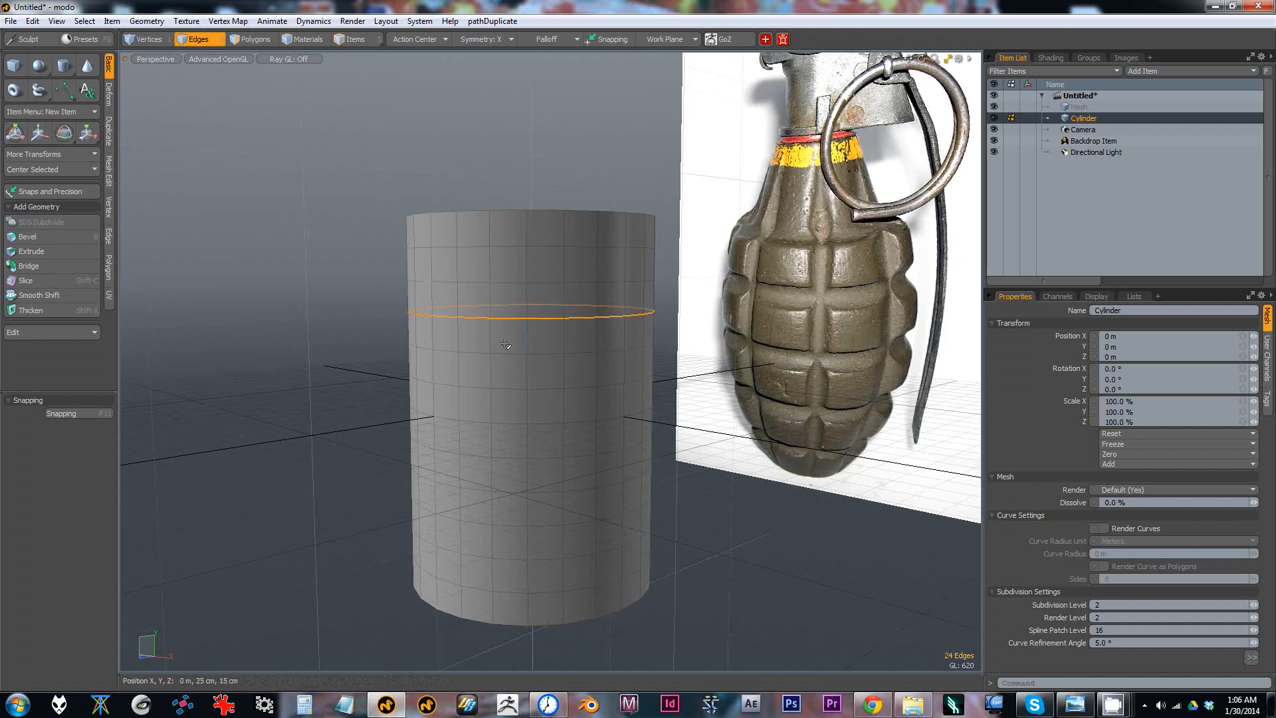
pyautogui.keyDown('shift'); pyautogui.doubleClick(553, 389); pyautogui.keyUp('shift')
pyautogui.keyDown('shift'); pyautogui.click(546, 469); pyautogui.keyUp('shift')
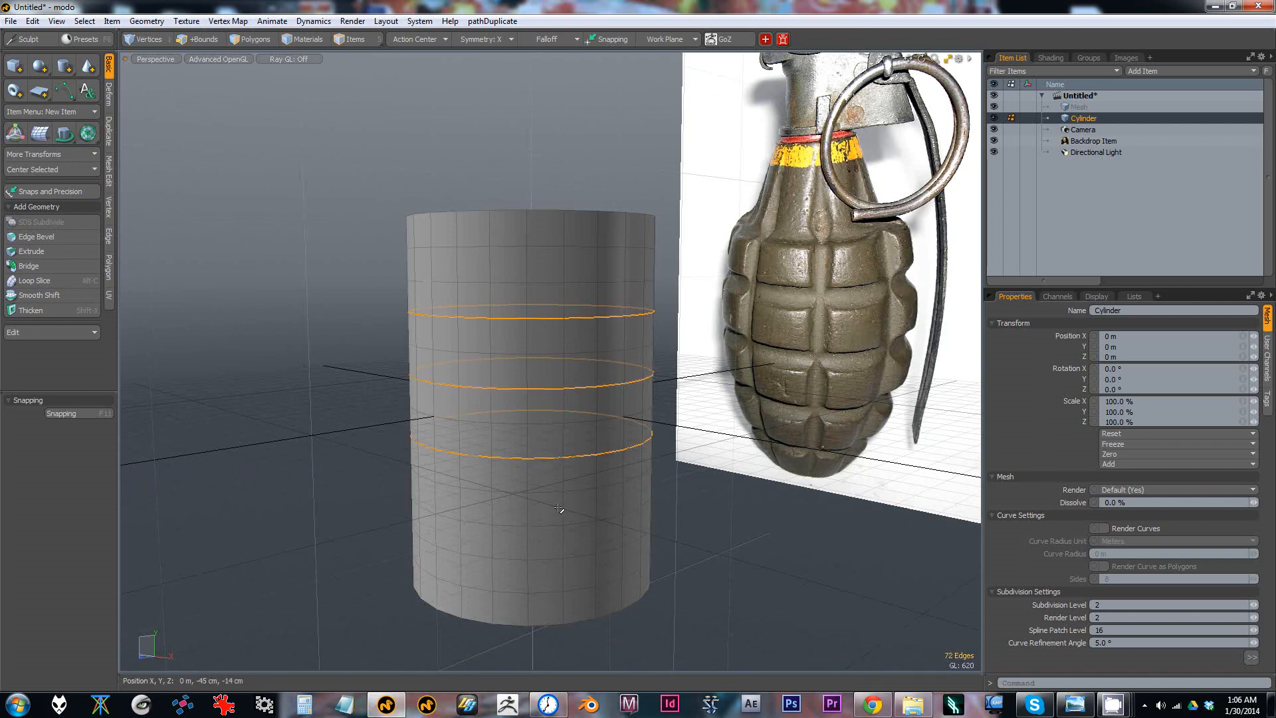
pyautogui.keyDown('shift'); pyautogui.doubleClick(547, 586); pyautogui.keyUp('shift')
pyautogui.keyDown('alt'); pyautogui.moveTo(584, 565); pyautogui.dragTo(661, 517); pyautogui.keyUp('alt')
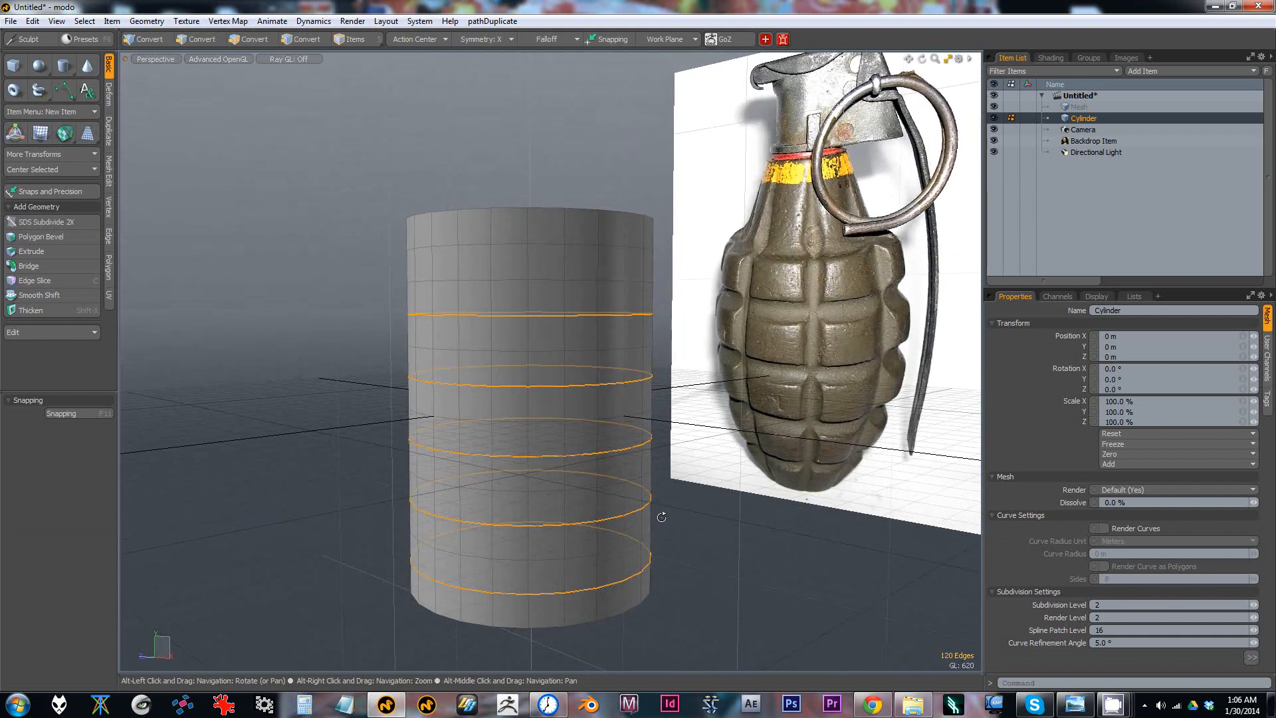
# Step: Try removing the five selected edge loops from the cylinder several times, undoing each removal
pyautogui.click(661, 517)
pyautogui.hotkey('ctrl', 'z')
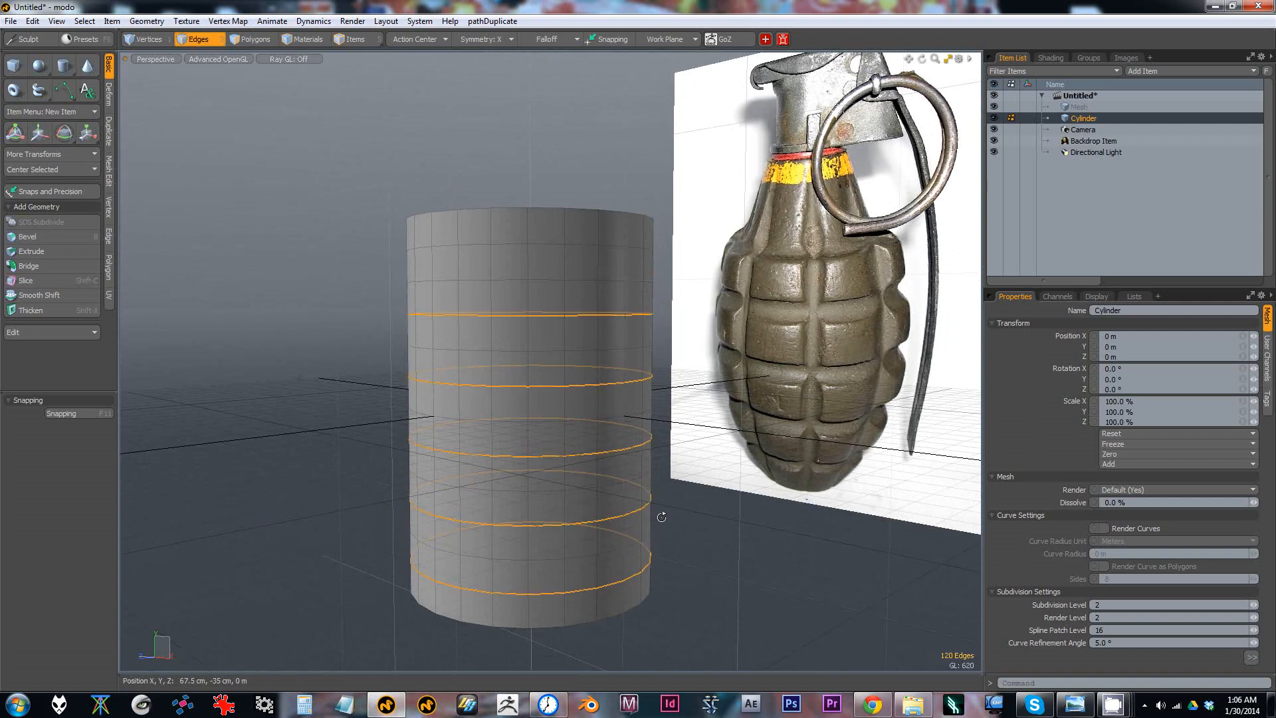
pyautogui.press('BackSpace')
pyautogui.keyDown('alt'); pyautogui.moveTo(555, 297); pyautogui.dragTo(532, 305); pyautogui.keyUp('alt')
pyautogui.hotkey('ctrl', 'z')
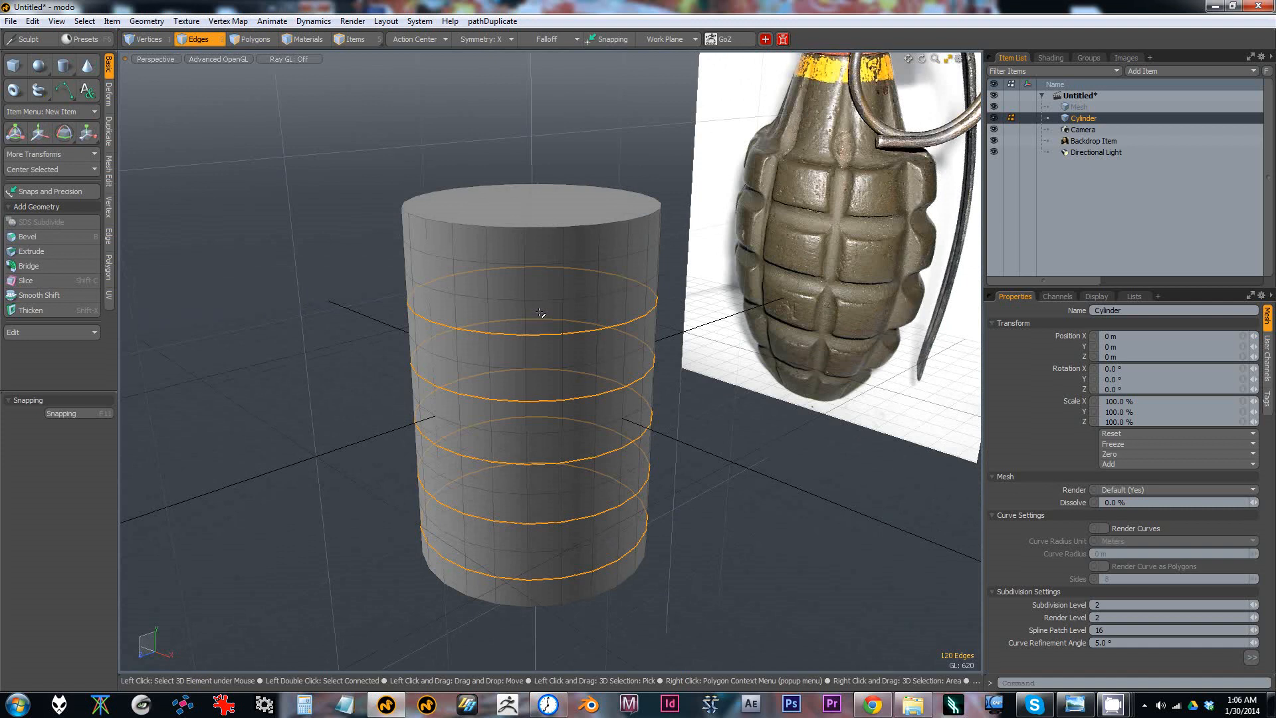
pyautogui.press('BackSpace')
pyautogui.hotkey('ctrl', 'z')
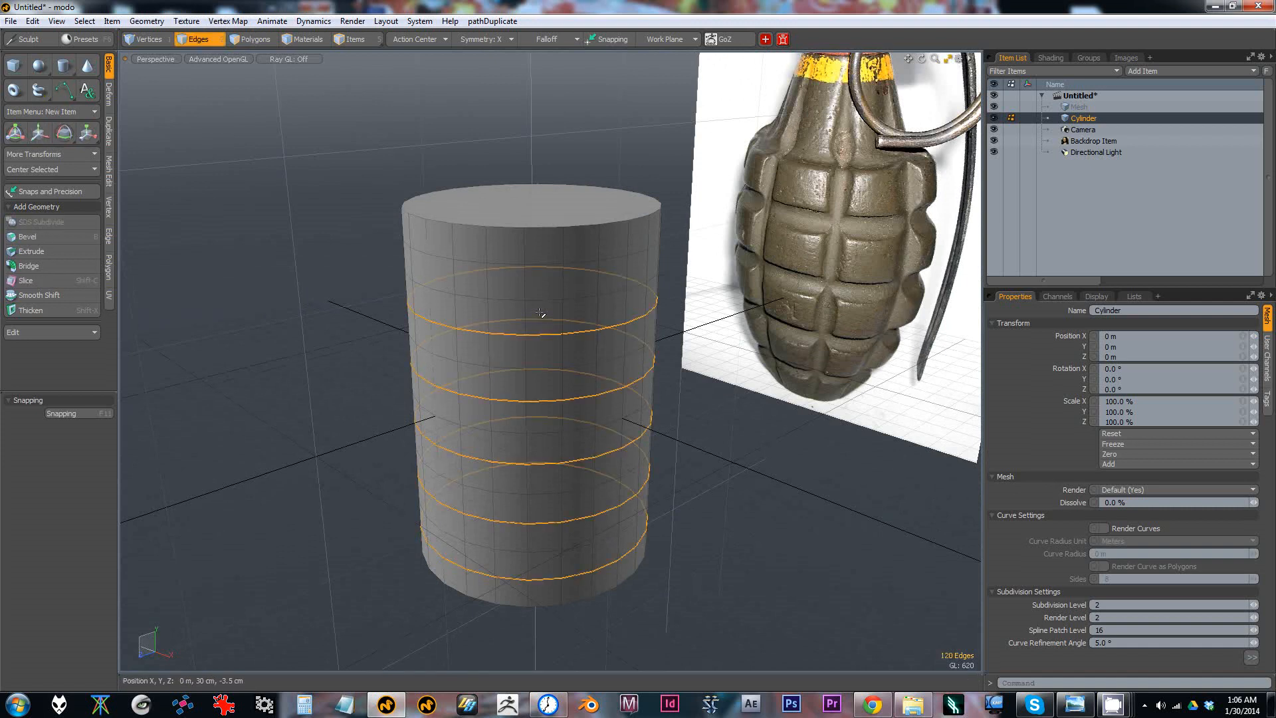
pyautogui.press('BackSpace')
pyautogui.hotkey('ctrl', 'z')
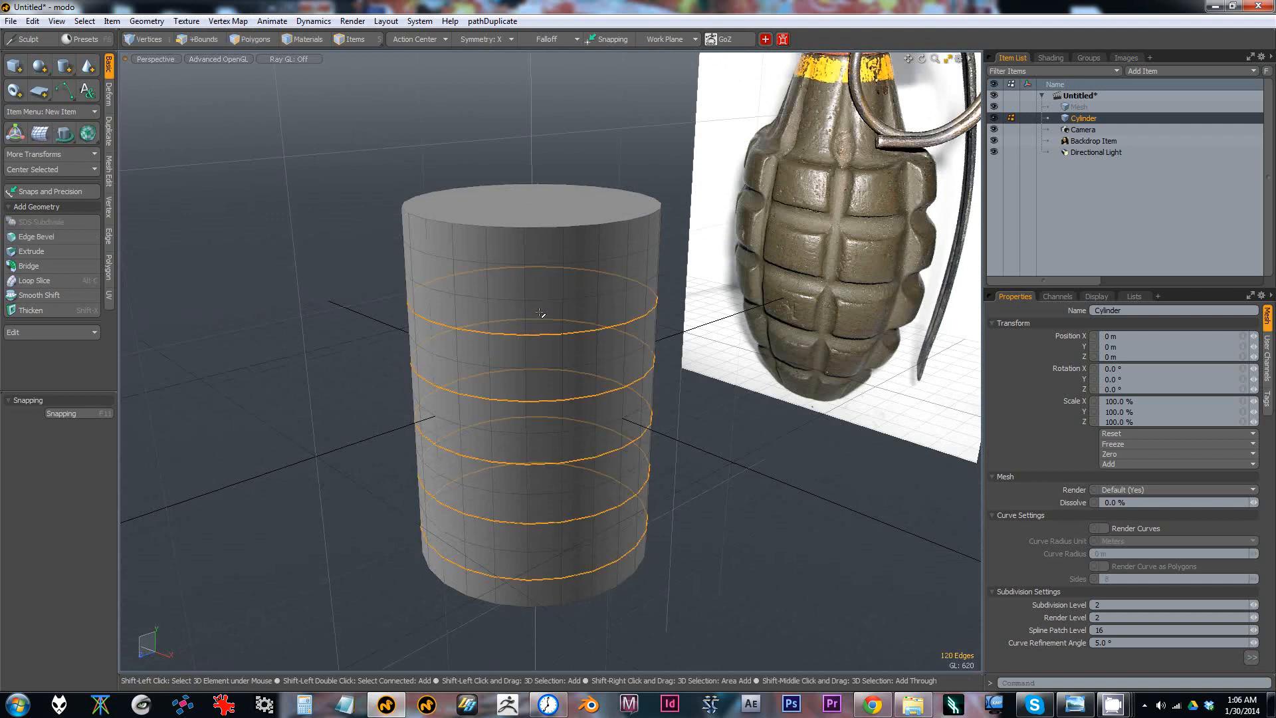
# Step: Try deleting the five selected edge loops outright, and undo the deletion
pyautogui.press('Delete')
pyautogui.keyDown('alt'); pyautogui.moveTo(539, 313); pyautogui.dragTo(532, 342); pyautogui.keyUp('alt')
pyautogui.hotkey('ctrl', 'z')
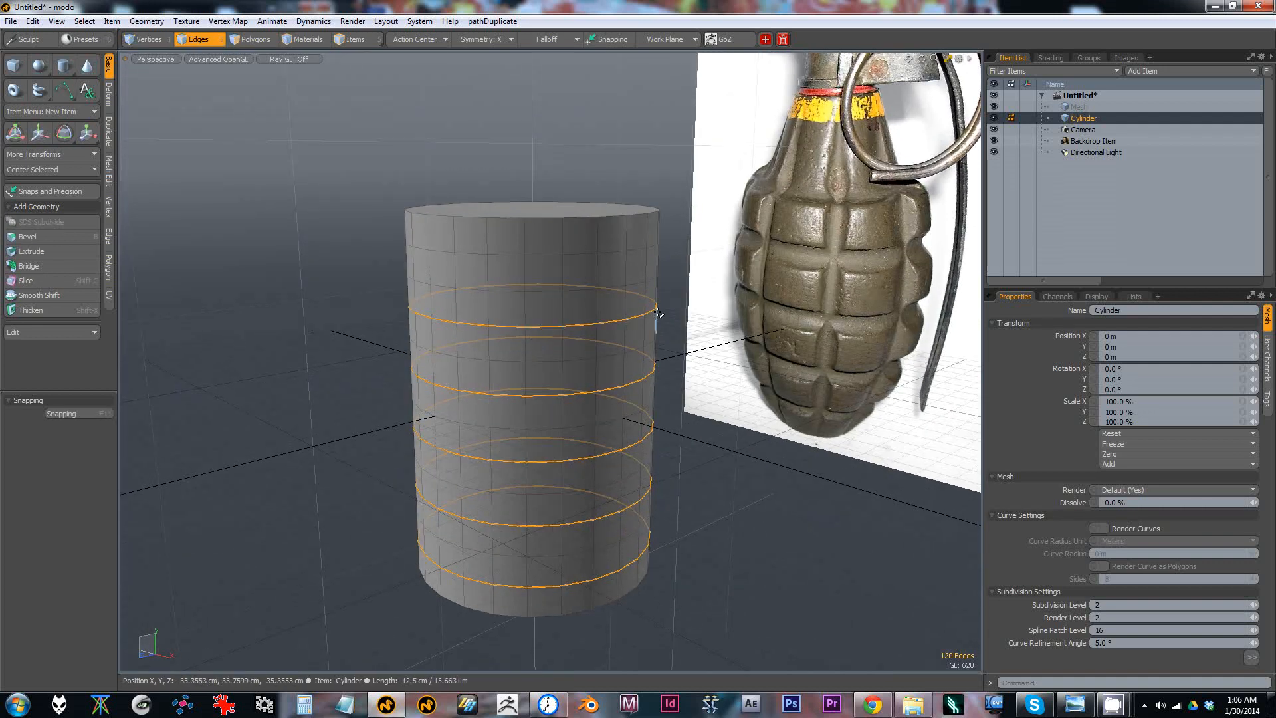
# Step: Remove the five selected horizontal edge loops while keeping the cylinder's side surface intact
pyautogui.click(506, 333)
pyautogui.press('alt')
pyautogui.keyDown('alt'); pyautogui.moveTo(504, 292); pyautogui.dragTo(548, 344); pyautogui.keyUp('alt')
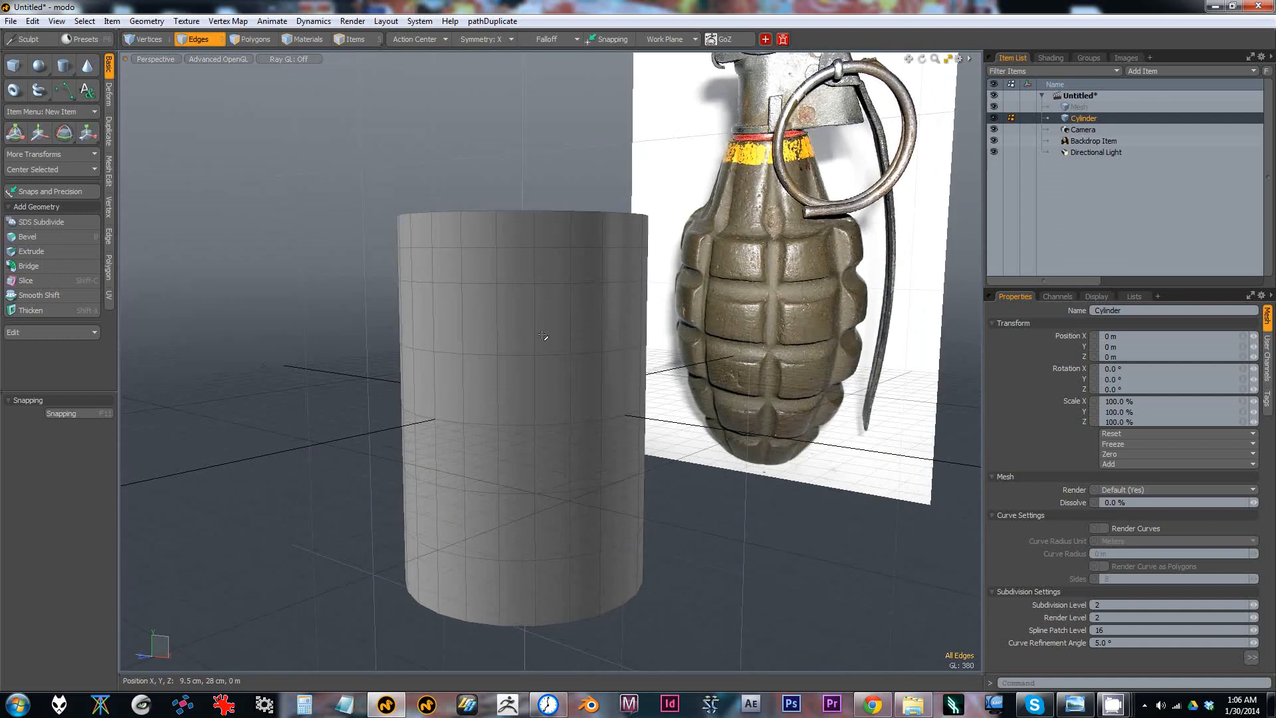
# Step: Select every second vertical edge around the cylinder within the upper tall band, 12 edges in all
pyautogui.click(540, 309)
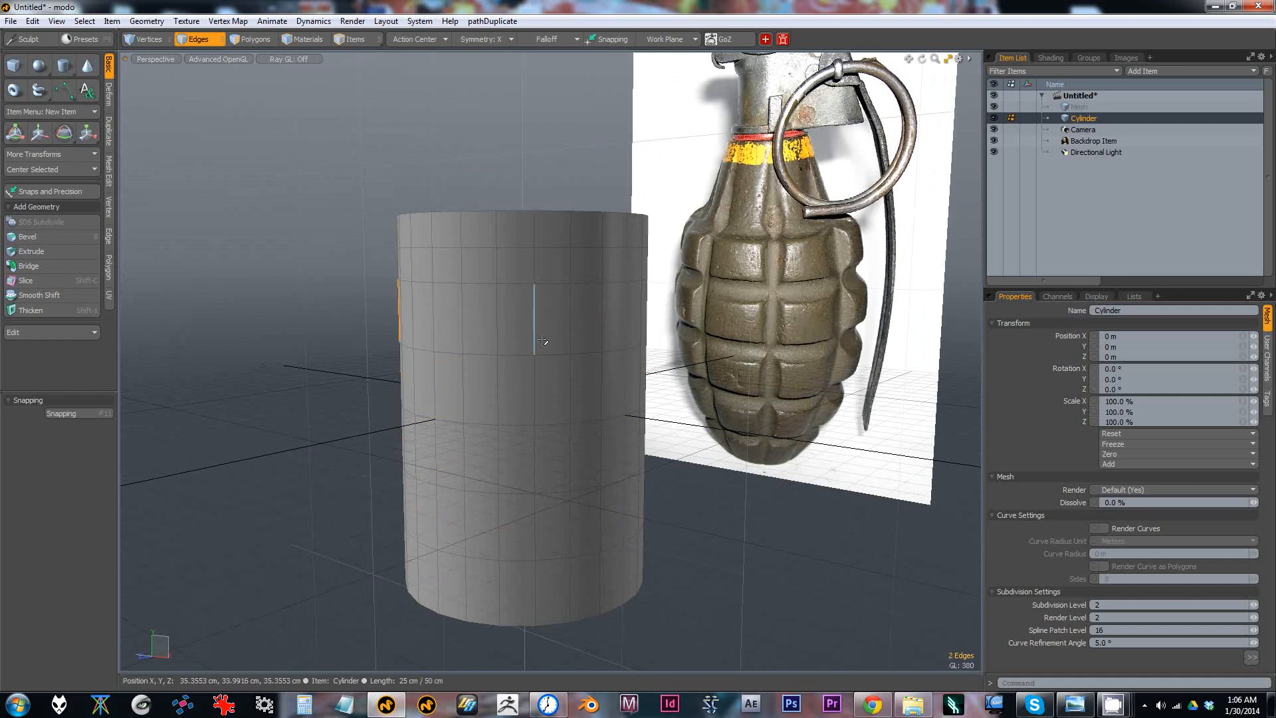
pyautogui.keyDown('shift'); pyautogui.click(571, 385); pyautogui.keyUp('shift')
pyautogui.keyDown('alt'); pyautogui.moveTo(572, 385); pyautogui.dragTo(480, 337); pyautogui.keyUp('alt')
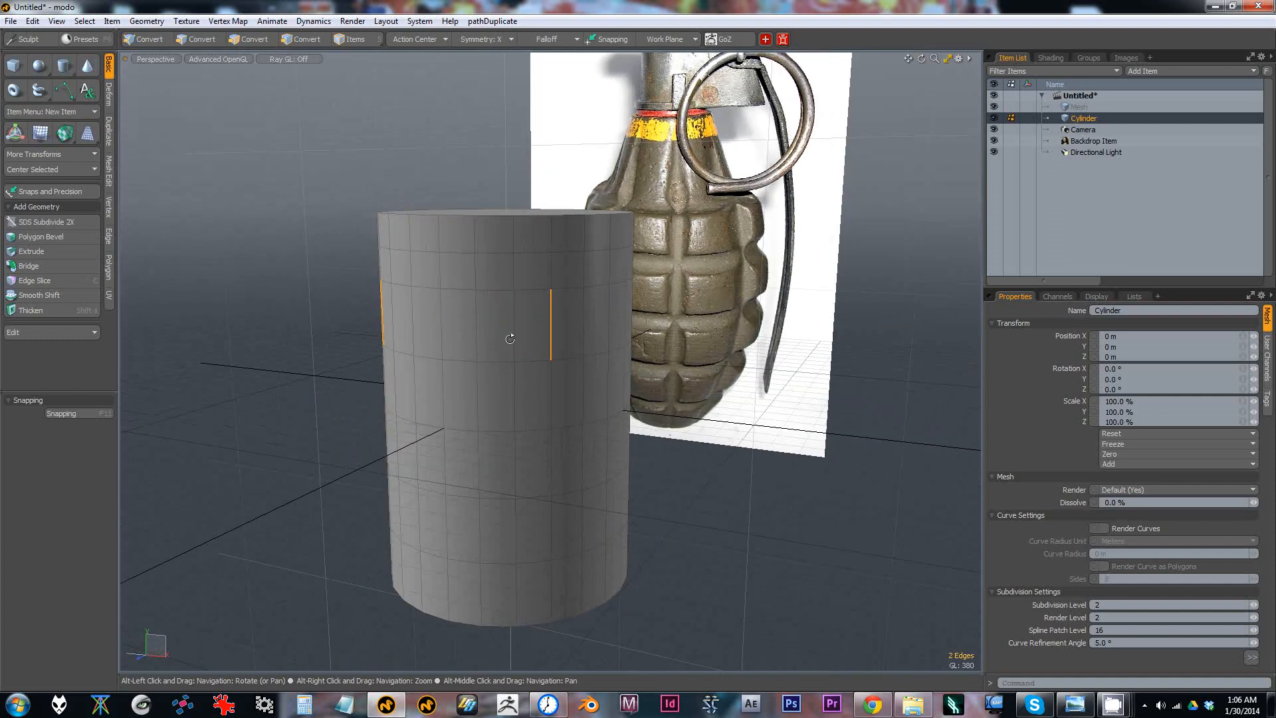
pyautogui.keyDown('ctrl'); pyautogui.click(512, 336); pyautogui.keyUp('ctrl')
pyautogui.keyDown('shift'); pyautogui.click(579, 320); pyautogui.keyUp('shift')
pyautogui.keyDown('alt'); pyautogui.moveTo(580, 320); pyautogui.dragTo(645, 374); pyautogui.keyUp('alt')
pyautogui.keyDown('shift'); pyautogui.click(628, 325); pyautogui.keyUp('shift')
pyautogui.keyDown('shift'); pyautogui.click(666, 322); pyautogui.keyUp('shift')
pyautogui.keyDown('shift'); pyautogui.click(690, 343); pyautogui.keyUp('shift')
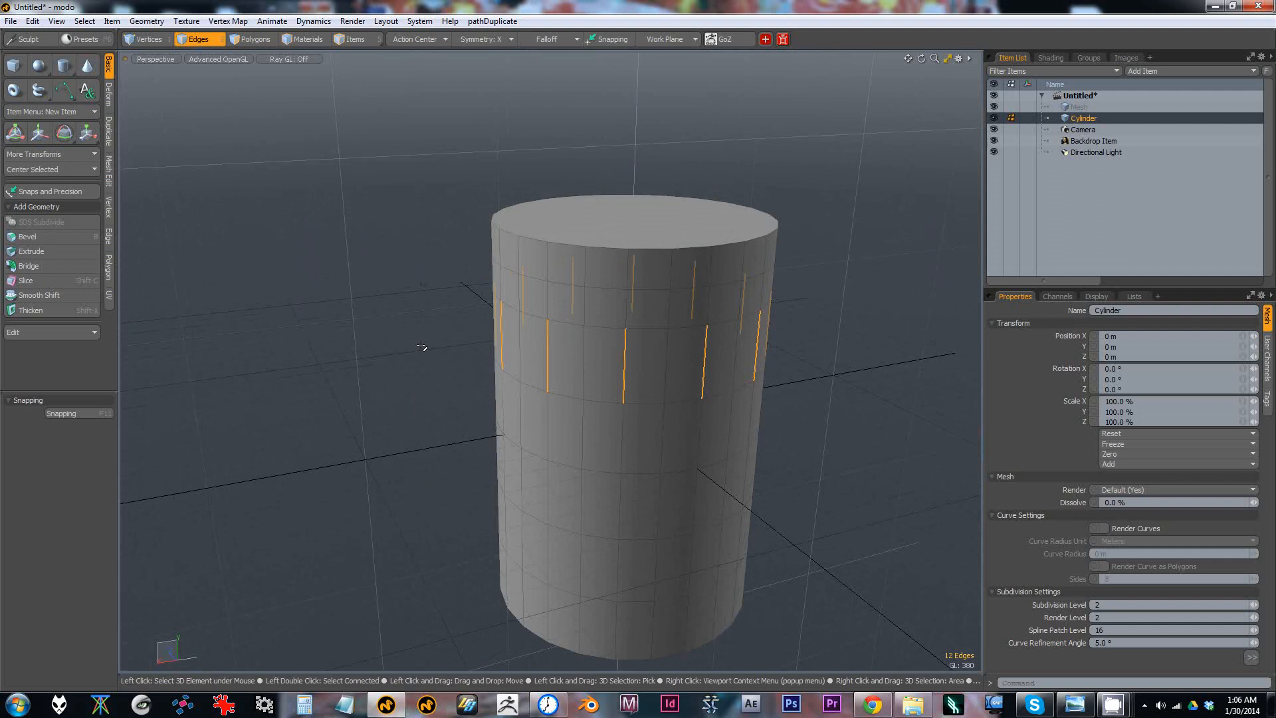
# Step: Expand the selected vertical edges to full-height edge loops, and remove them from the cylinder
pyautogui.press('l')
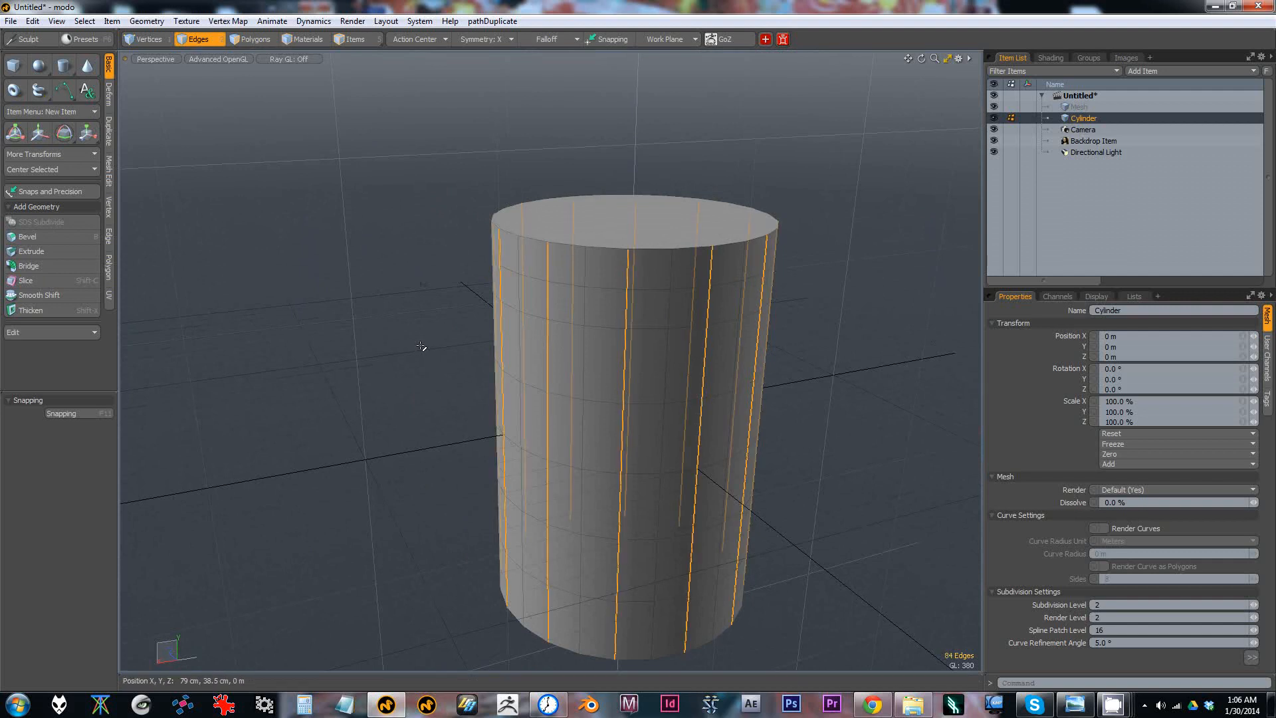
pyautogui.keyDown('alt'); pyautogui.moveTo(435, 347); pyautogui.dragTo(622, 188); pyautogui.keyUp('alt')
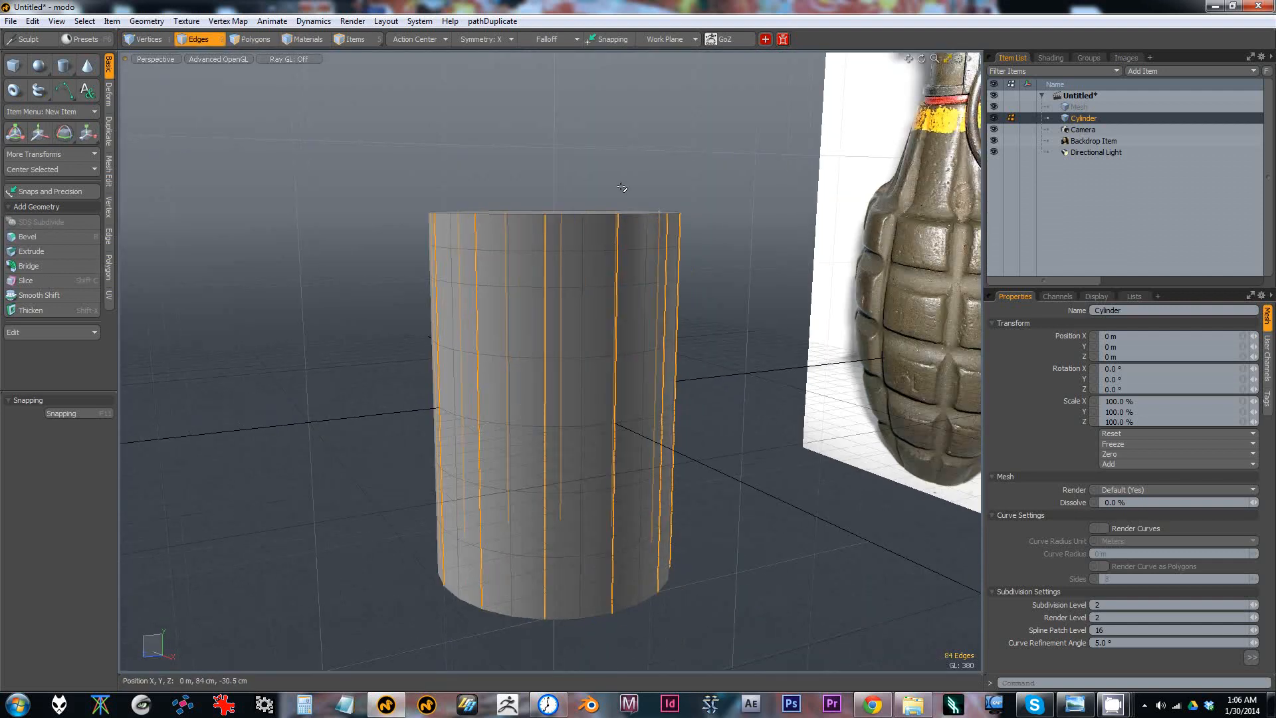
pyautogui.keyDown('alt'); pyautogui.moveTo(511, 369); pyautogui.dragTo(492, 292); pyautogui.keyUp('alt')
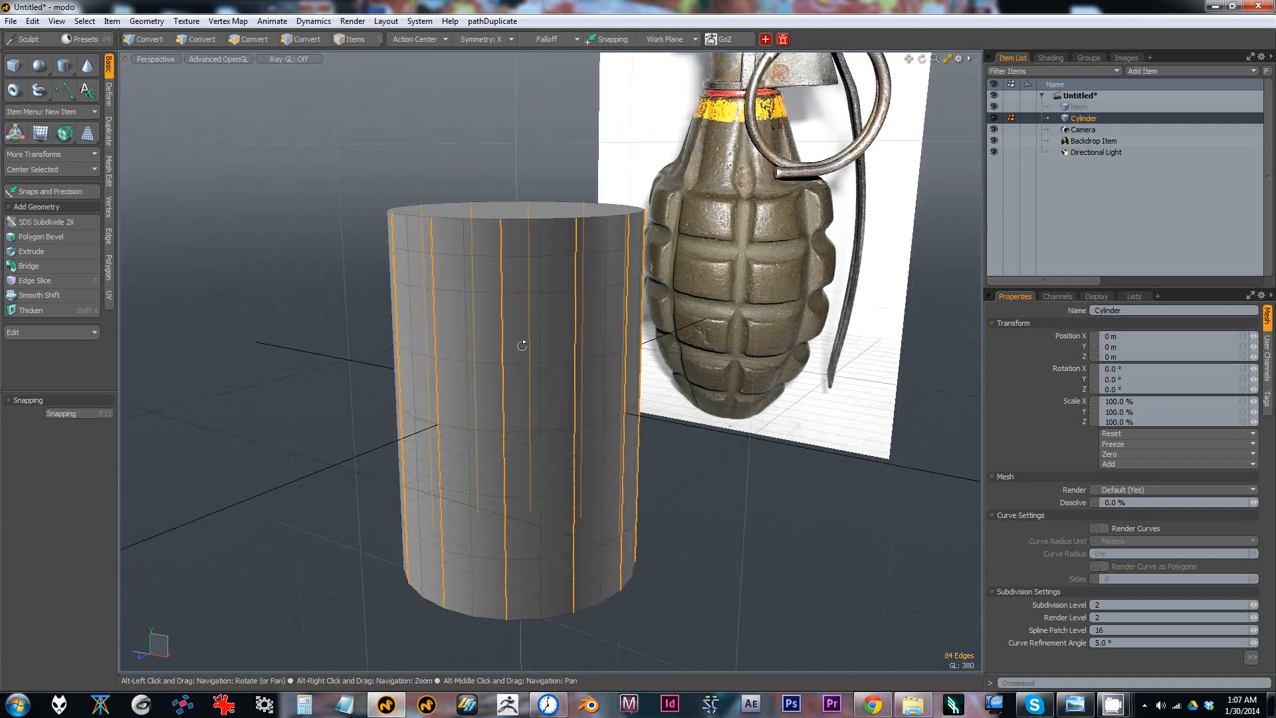
pyautogui.press('BackSpace')
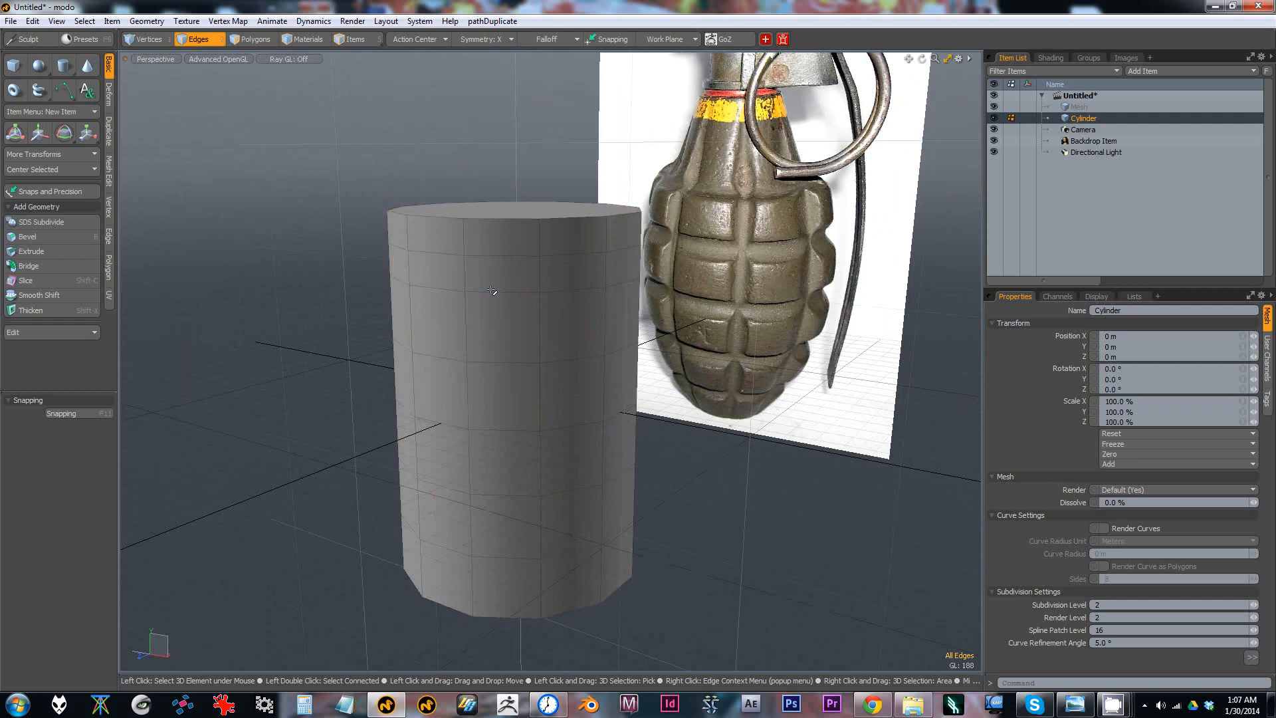
# Step: In Polygons mode, select individual neighbouring polygons on the cylinder's front, one after another
pyautogui.moveTo(536, 355)
pyautogui.keyDown('alt'); pyautogui.mouseDown()
pyautogui.moveTo(498, 328)
pyautogui.moveTo(444, 346)
pyautogui.moveTo(524, 350)
pyautogui.mouseUp(); pyautogui.keyUp('alt')
pyautogui.press('3')
pyautogui.click(510, 370)
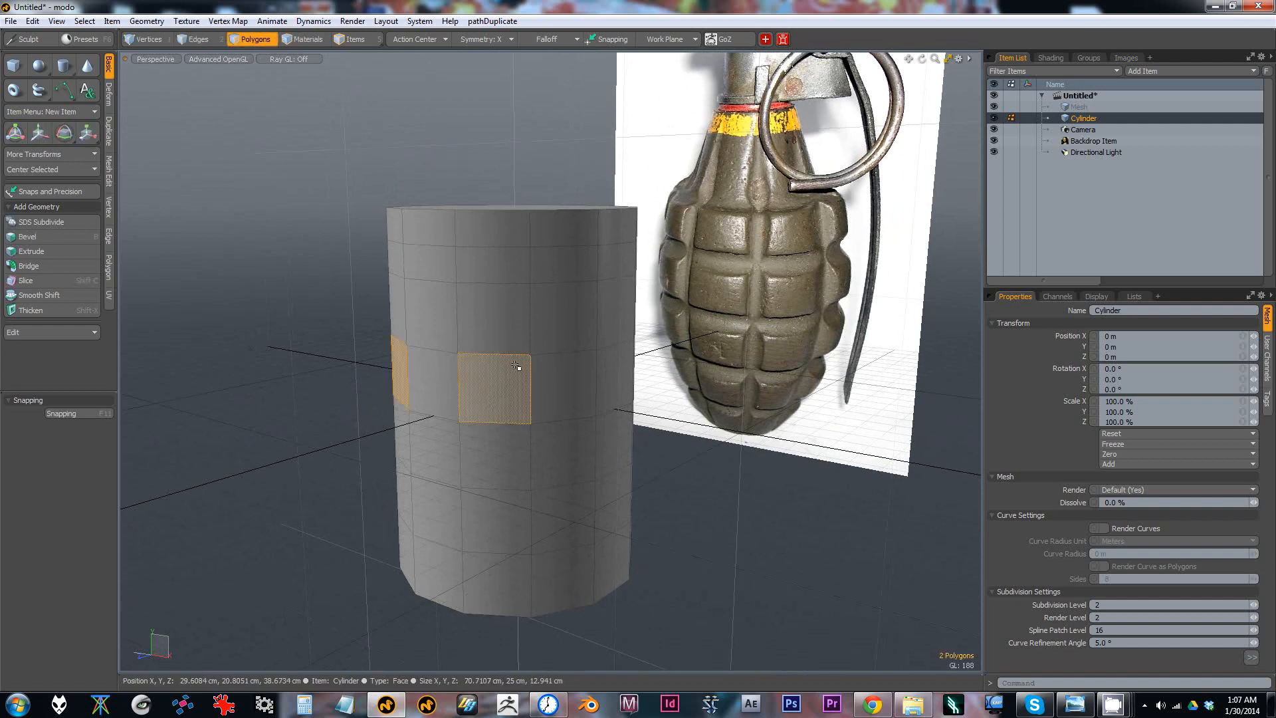
pyautogui.click(556, 382)
pyautogui.click(558, 338)
pyautogui.click(504, 330)
pyautogui.click(569, 330)
pyautogui.click(519, 335)
pyautogui.click(571, 341)
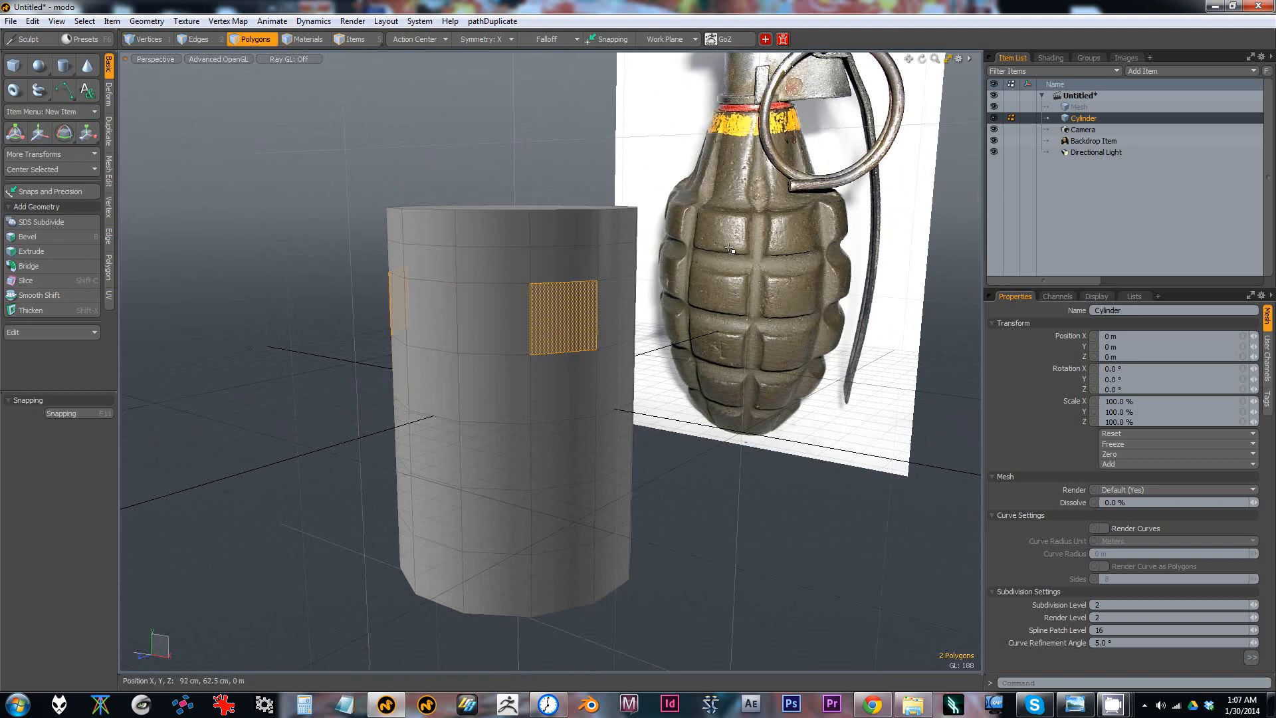
# Step: Select single polygons one at a time up the cylinder's front column, from the bottom row to the upper tall band
pyautogui.click(492, 582)
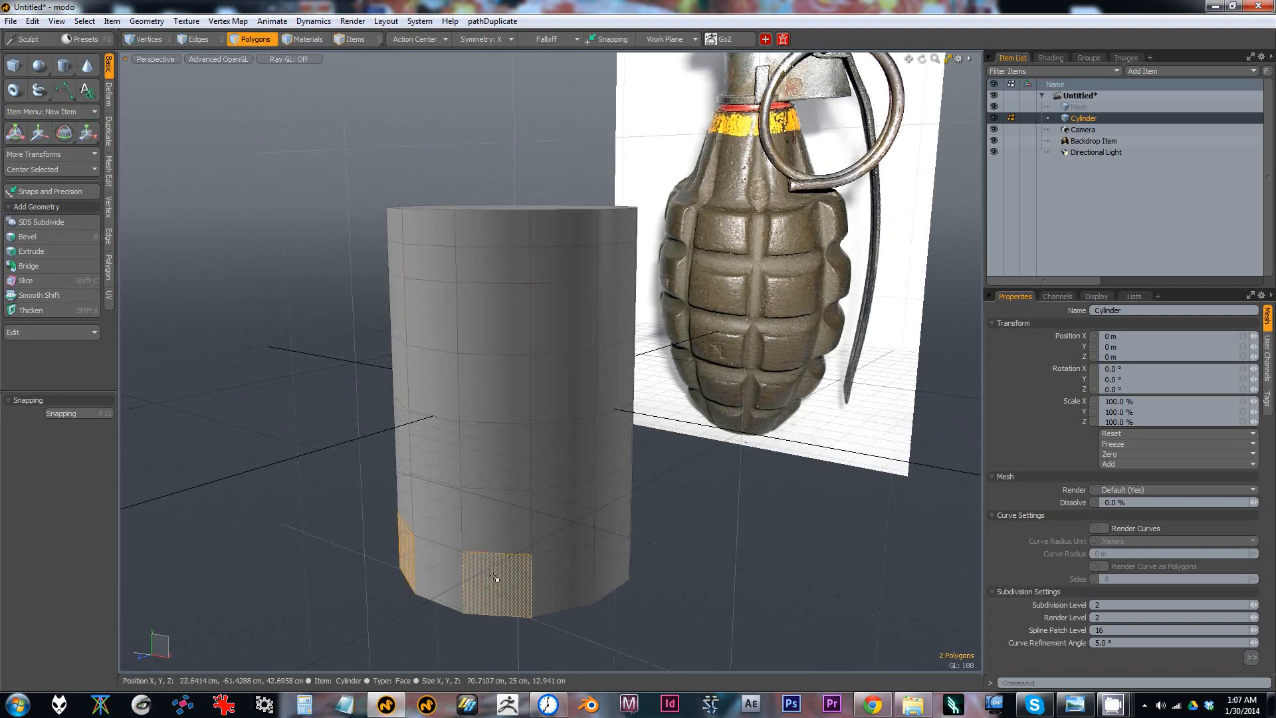
pyautogui.click(495, 521)
pyautogui.click(495, 457)
pyautogui.click(498, 328)
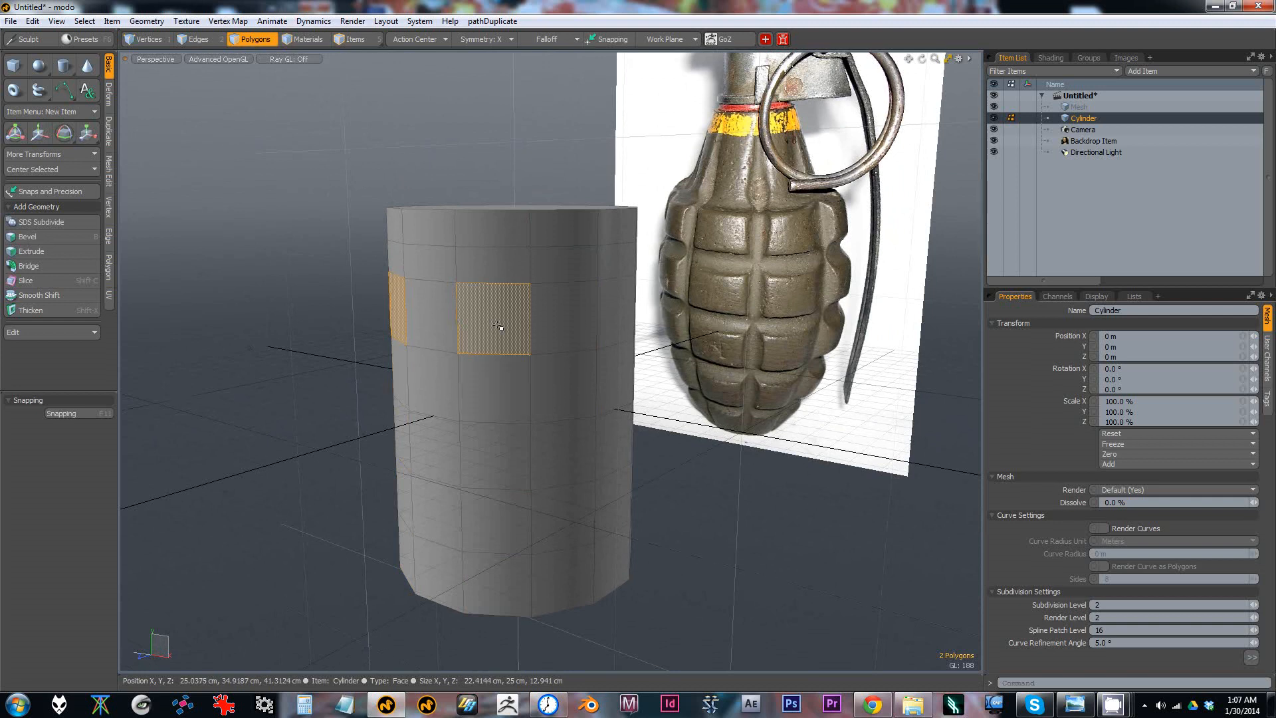
# Step: In Edges mode, select the horizontal edge loop just below the cylinder's top rim and remove it
pyautogui.press('2')
pyautogui.doubleClick(517, 245)
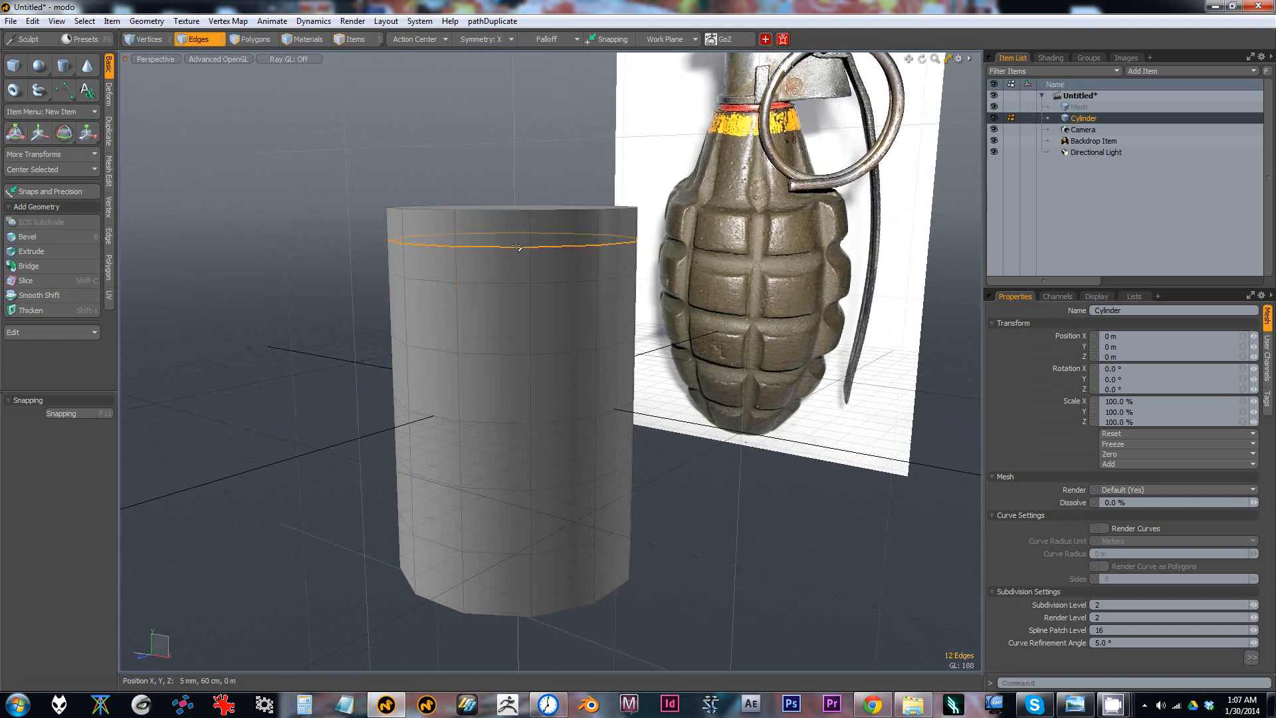
pyautogui.press('BackSpace')
# Step: In Polygons mode, select the cylinder's top cap polygon
pyautogui.press('3')
pyautogui.click(530, 208)
pyautogui.keyDown('alt'); pyautogui.moveTo(530, 208); pyautogui.dragTo(531, 233); pyautogui.keyUp('alt')
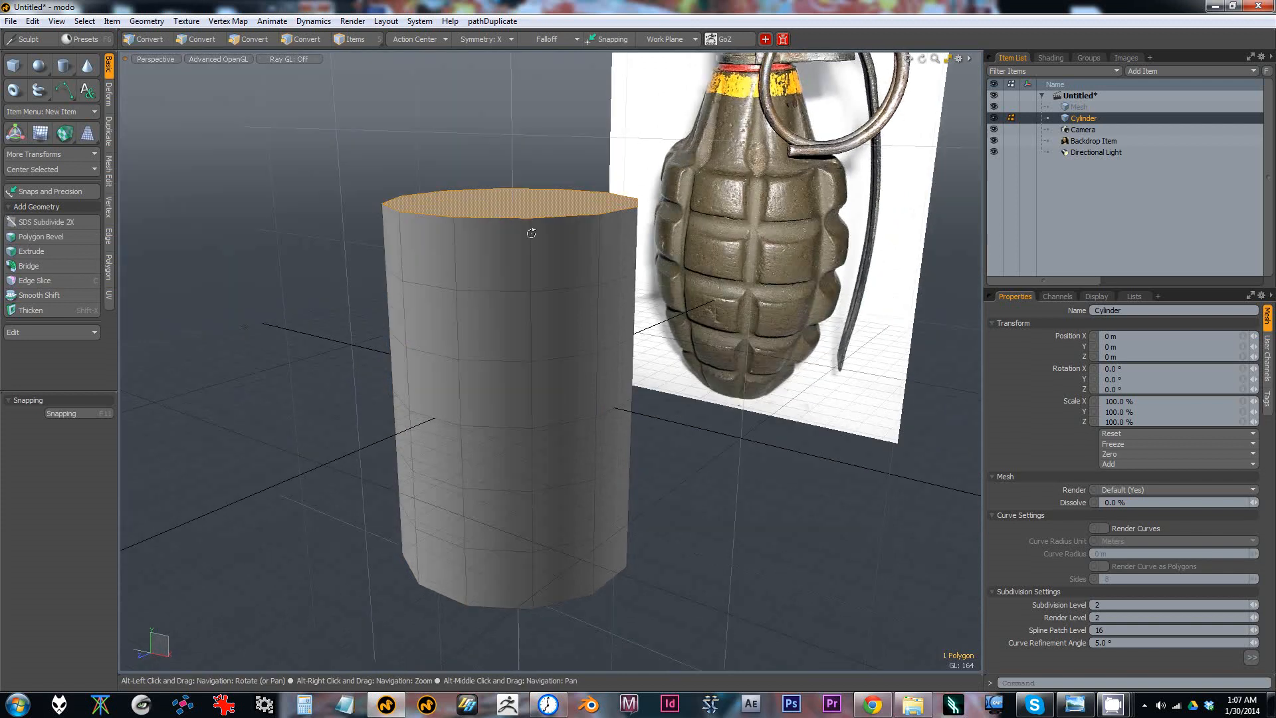
# Step: Select two side-by-side polygons below the top band, and replace them with a vertical column of five polygons up from the base
pyautogui.keyDown('alt'); pyautogui.moveTo(654, 234); pyautogui.dragTo(652, 171); pyautogui.keyUp('alt')
pyautogui.moveTo(467, 310); pyautogui.dragTo(563, 315)
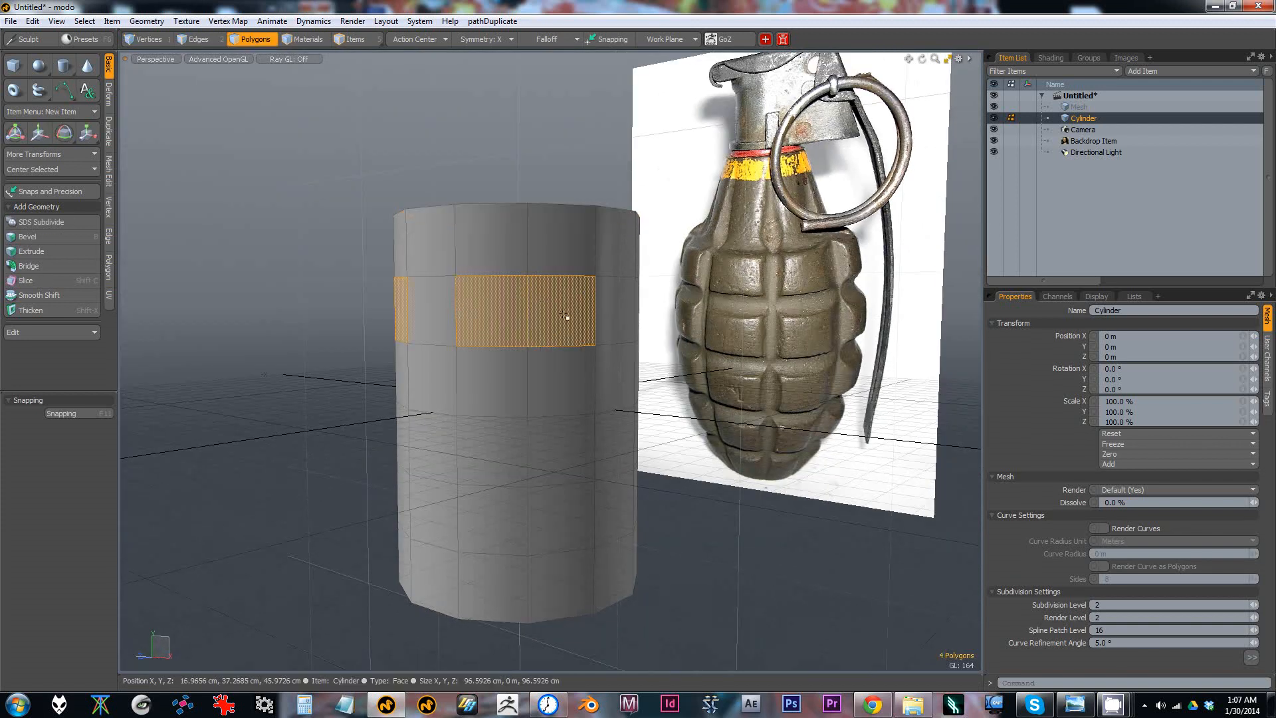
pyautogui.click(491, 585)
pyautogui.moveTo(496, 523)
pyautogui.keyDown('shift'); pyautogui.mouseDown()
pyautogui.moveTo(493, 387)
pyautogui.moveTo(507, 305)
pyautogui.mouseUp(); pyautogui.keyUp('shift')
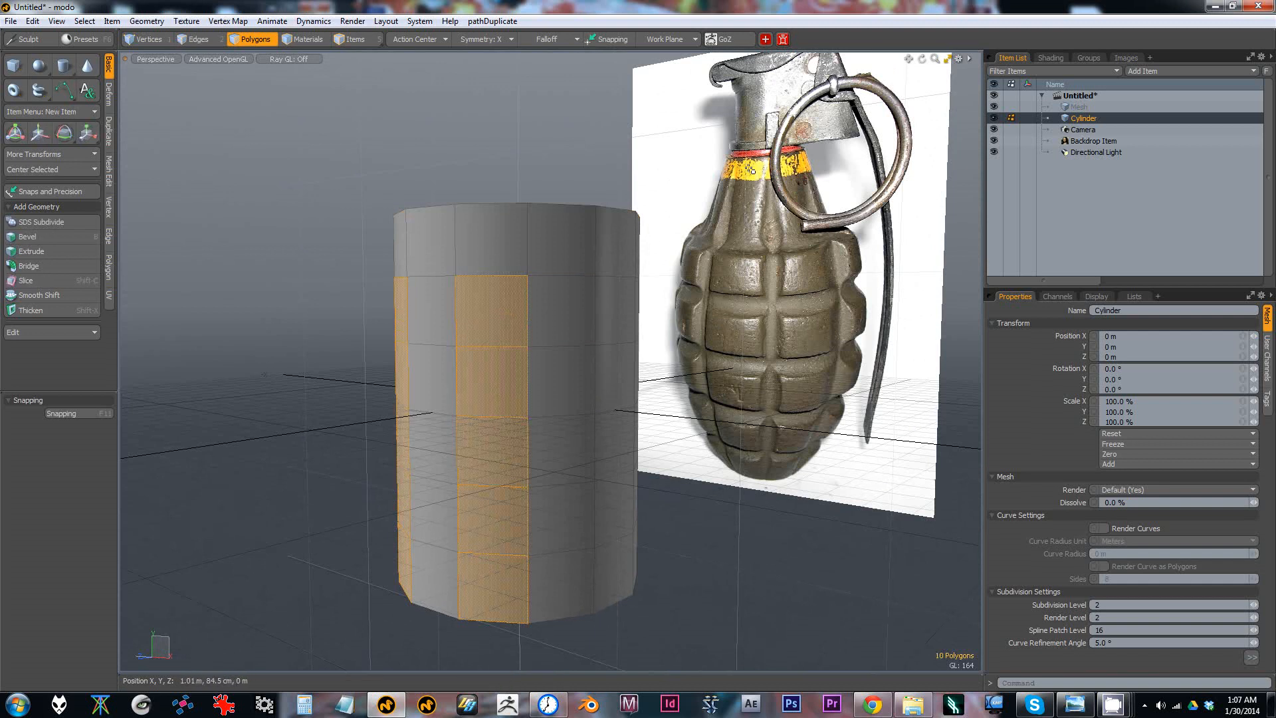
# Step: Select the cylinder's top cap polygon and move it up 20 cm
pyautogui.keyDown('alt'); pyautogui.moveTo(564, 214); pyautogui.dragTo(553, 261); pyautogui.keyUp('alt')
pyautogui.click(553, 212)
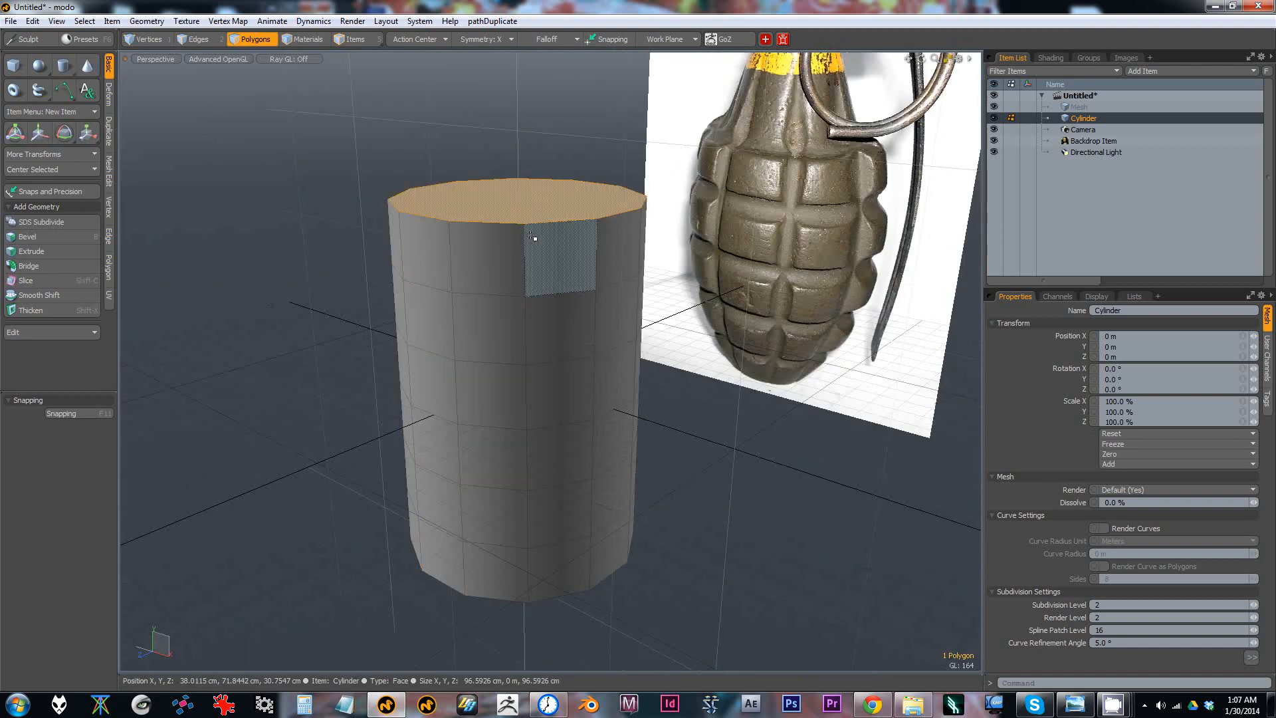
pyautogui.press('w')
pyautogui.moveTo(586, 176); pyautogui.dragTo(586, 125)
pyautogui.hotkey('ctrl', 'z')
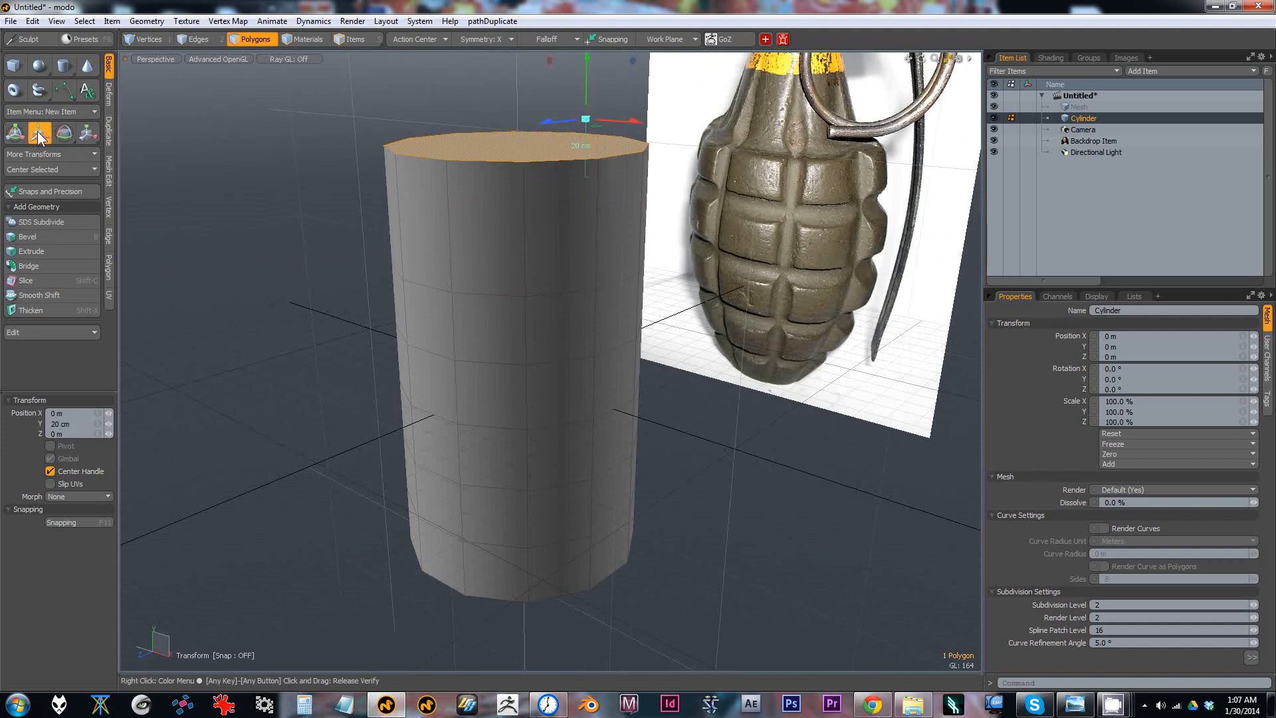
# Step: In Edges mode, select a vertical edge loop, replace it with the top rim loop, and move that rim down slightly
pyautogui.press('space')
pyautogui.click(345, 111)
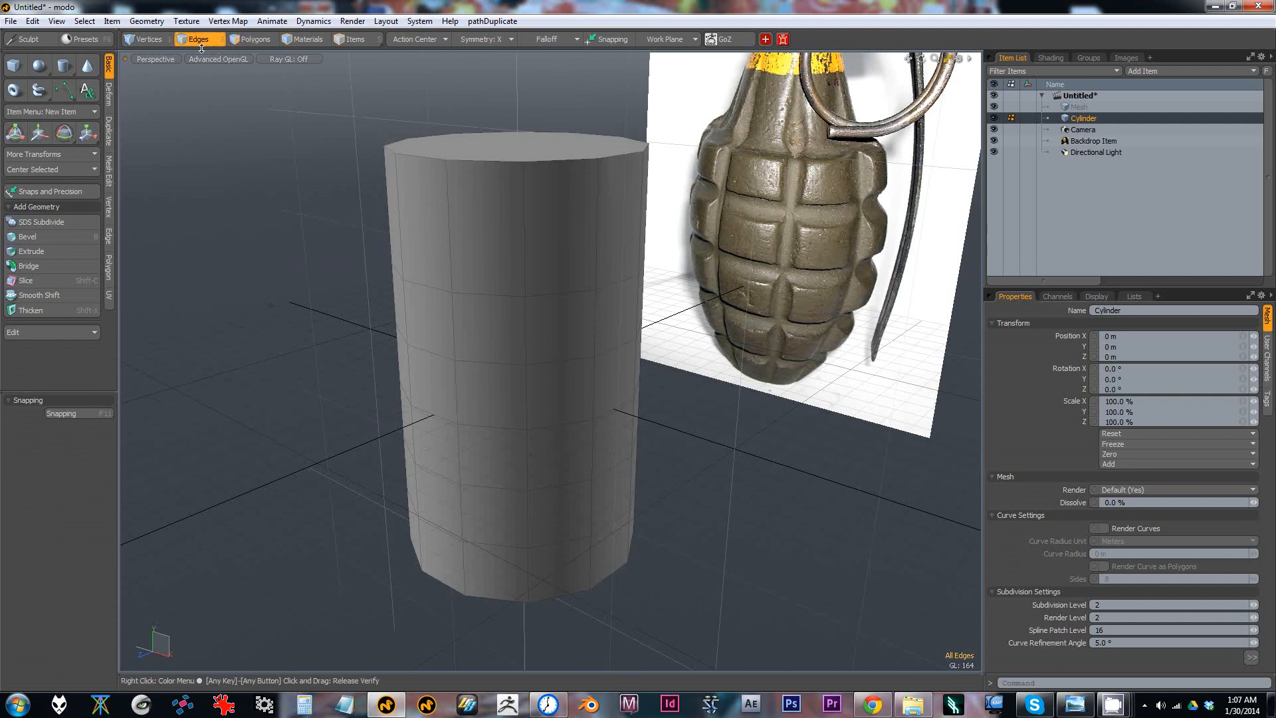
pyautogui.doubleClick(525, 281)
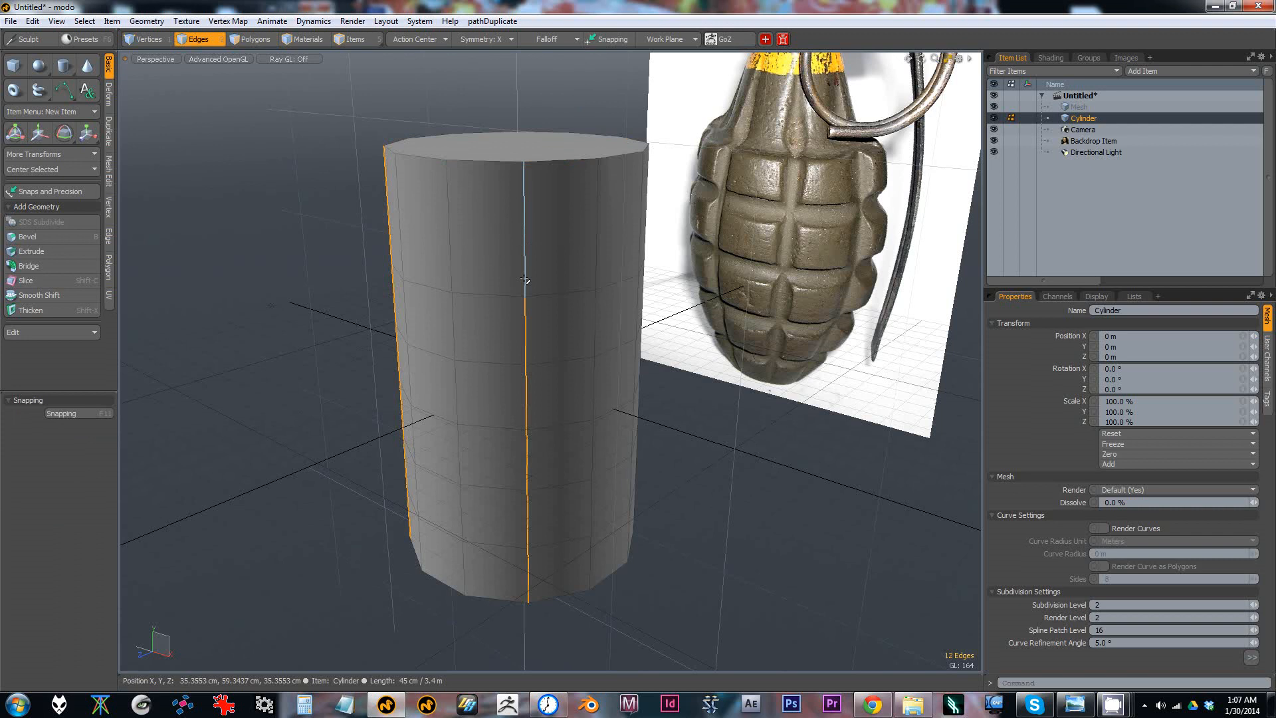
pyautogui.doubleClick(482, 162)
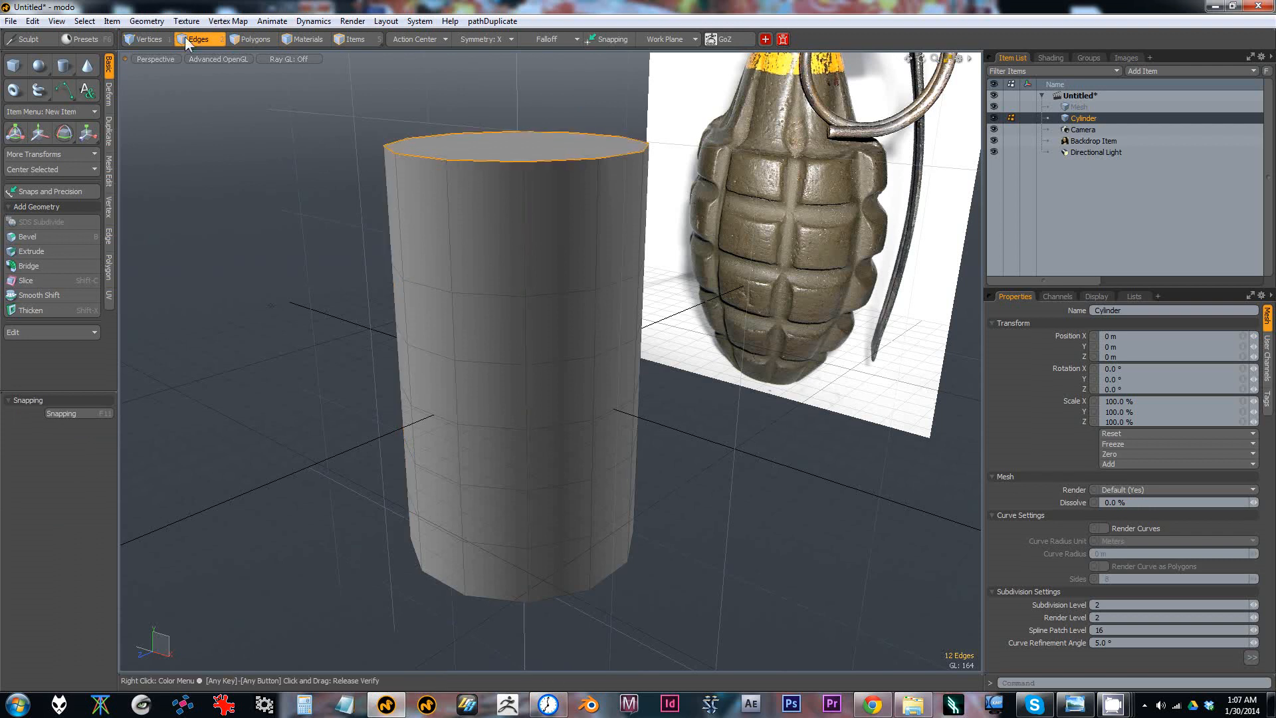
pyautogui.click(38, 129)
pyautogui.moveTo(576, 106)
pyautogui.mouseDown()
pyautogui.moveTo(576, 93)
pyautogui.moveTo(577, 169)
pyautogui.moveTo(577, 100)
pyautogui.moveTo(577, 119)
pyautogui.mouseUp()
pyautogui.press('1')
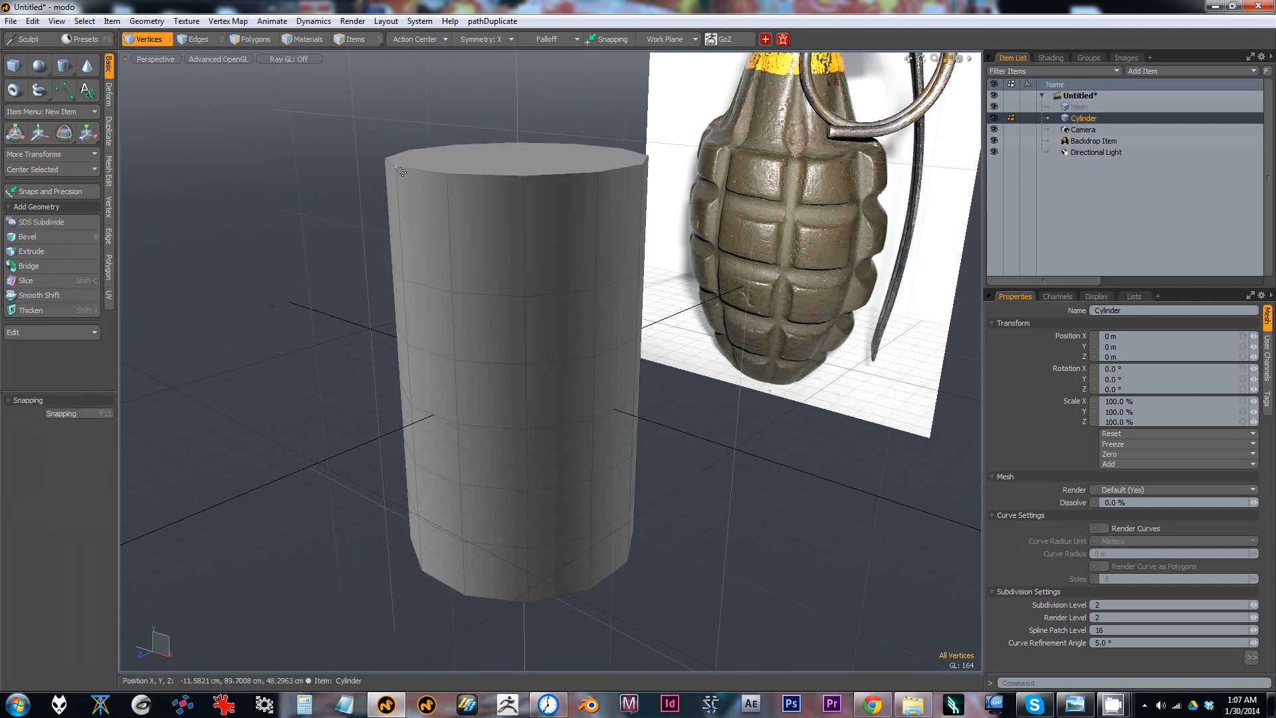
# Step: In Polygons mode, select the cylinder's top cap and try moving it vertically
pyautogui.click(255, 39)
pyautogui.click(518, 160)
pyautogui.keyDown('alt'); pyautogui.moveTo(529, 193); pyautogui.dragTo(542, 322); pyautogui.keyUp('alt')
pyautogui.keyDown('alt'); pyautogui.moveTo(445, 244); pyautogui.dragTo(484, 180); pyautogui.keyUp('alt')
pyautogui.press('w')
pyautogui.moveTo(581, 132); pyautogui.dragTo(578, 158)
pyautogui.hotkey('ctrl', 'z')
# Step: Cycle through the component modes back to Polygons, select a front polygon below the top band, and try the Move tool on it
pyautogui.press('space')
pyautogui.press('space')
pyautogui.moveTo(448, 166)
pyautogui.keyDown('alt'); pyautogui.mouseDown()
pyautogui.moveTo(444, 132)
pyautogui.moveTo(448, 148)
pyautogui.mouseUp(); pyautogui.keyUp('alt')
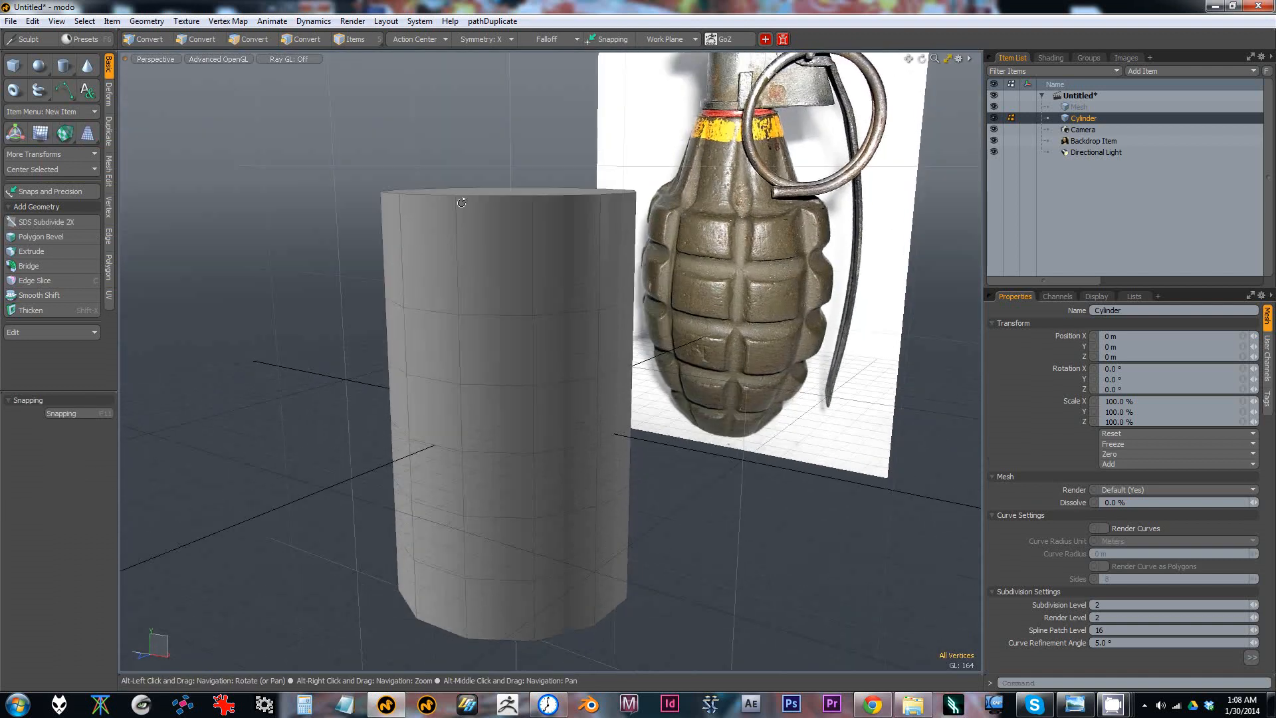
pyautogui.press('space')
pyautogui.press('space')
pyautogui.click(509, 335)
pyautogui.press('w')
pyautogui.keyDown('alt'); pyautogui.moveTo(548, 380); pyautogui.dragTo(546, 431); pyautogui.keyUp('alt')
pyautogui.hotkey('ctrl', 'z')
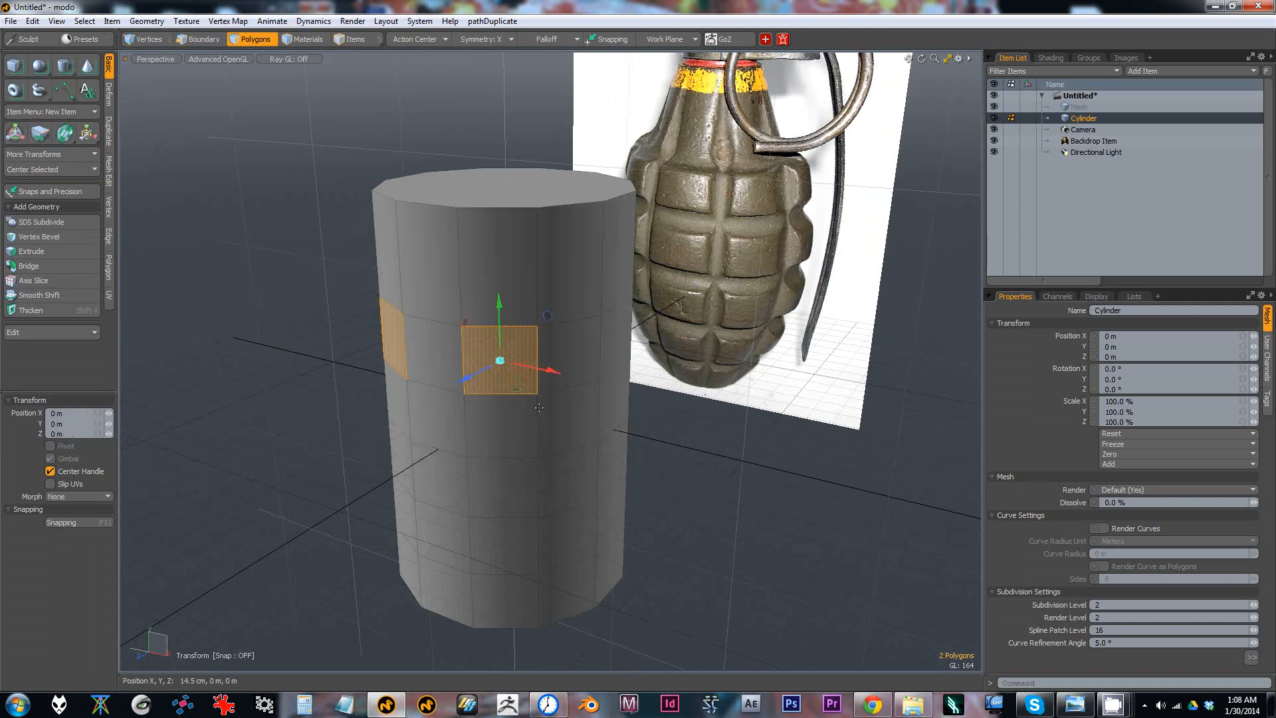
# Step: In Polygons mode, select the cylinder's top cap, turn symmetry off, and try scaling the cap uniformly to 50%
pyautogui.press('space')
pyautogui.press('space')
pyautogui.keyDown('alt'); pyautogui.moveTo(561, 346); pyautogui.dragTo(538, 339); pyautogui.keyUp('alt')
pyautogui.press('space')
pyautogui.press('space')
pyautogui.click(533, 198)
pyautogui.keyDown('alt'); pyautogui.moveTo(536, 208); pyautogui.dragTo(463, 184); pyautogui.keyUp('alt')
pyautogui.press('r')
pyautogui.click(482, 42)
pyautogui.keyDown('alt'); pyautogui.moveTo(493, 250); pyautogui.dragTo(495, 212); pyautogui.keyUp('alt')
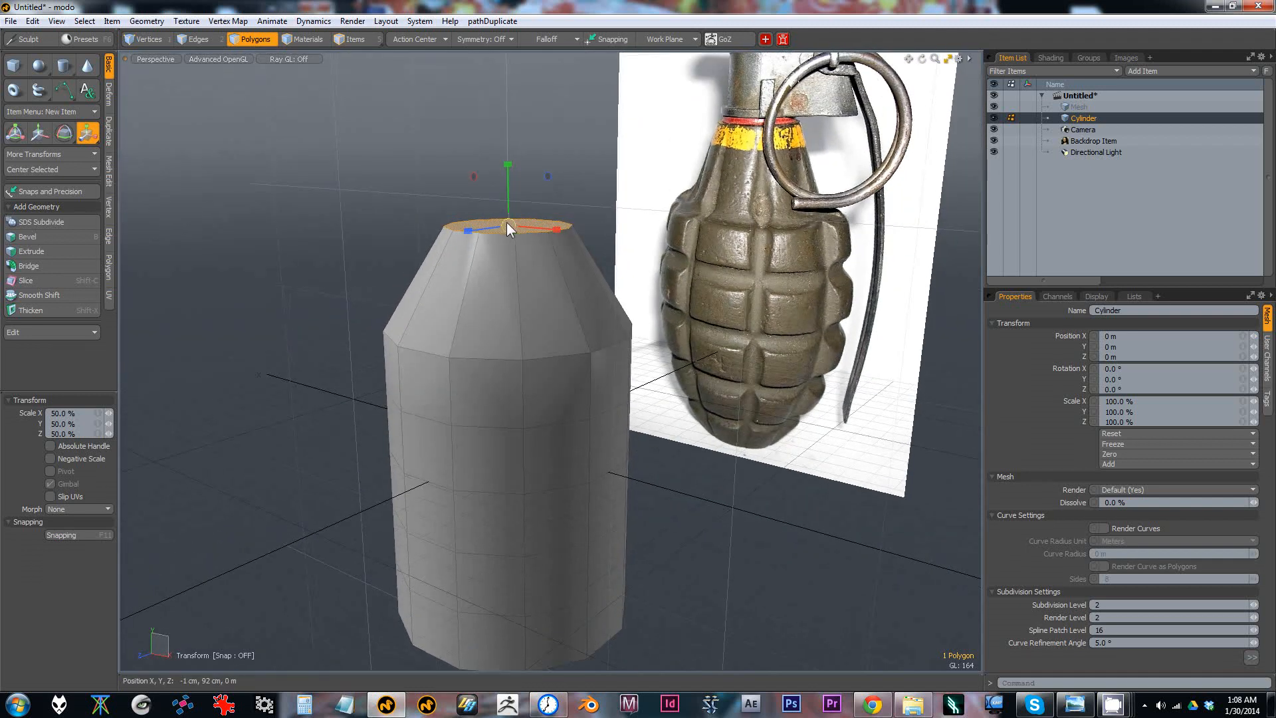
pyautogui.hotkey('ctrl', 'z')
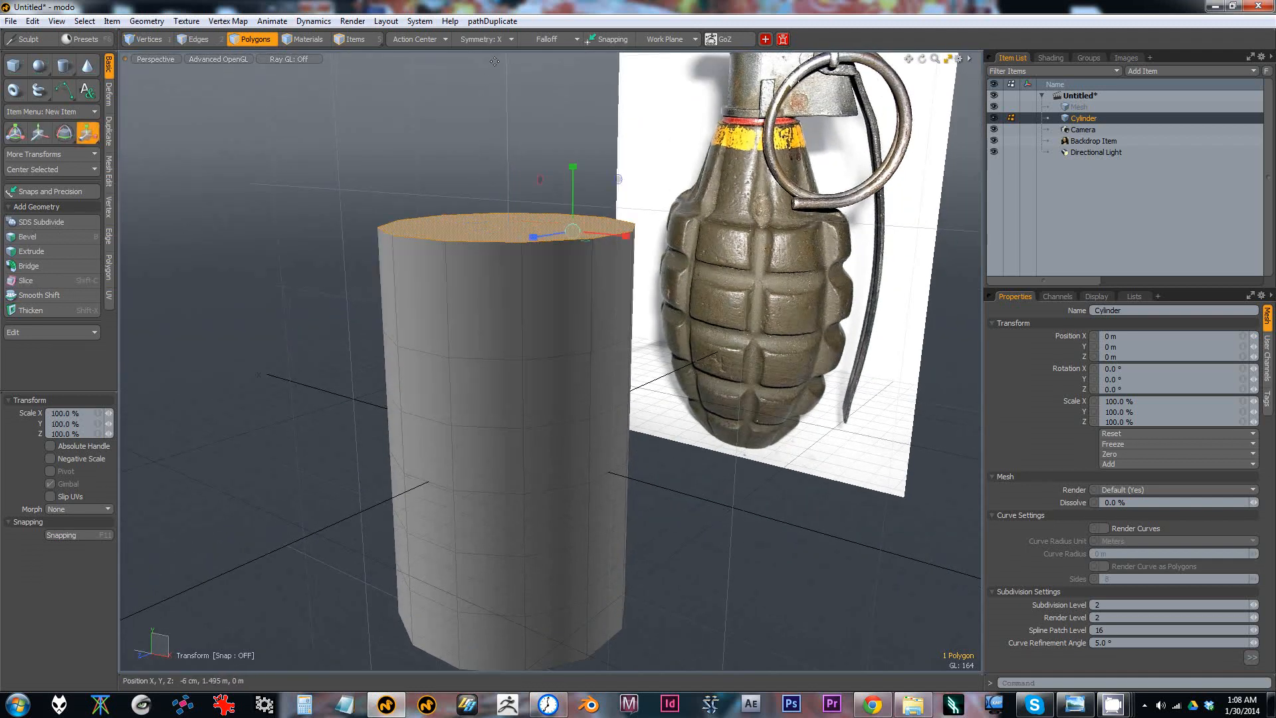
# Step: Try scaling the top cap uniformly to 44%
pyautogui.click(484, 37)
pyautogui.keyDown('alt'); pyautogui.moveTo(537, 199); pyautogui.dragTo(438, 226); pyautogui.keyUp('alt')
pyautogui.hotkey('ctrl', 'z')
pyautogui.click(490, 29)
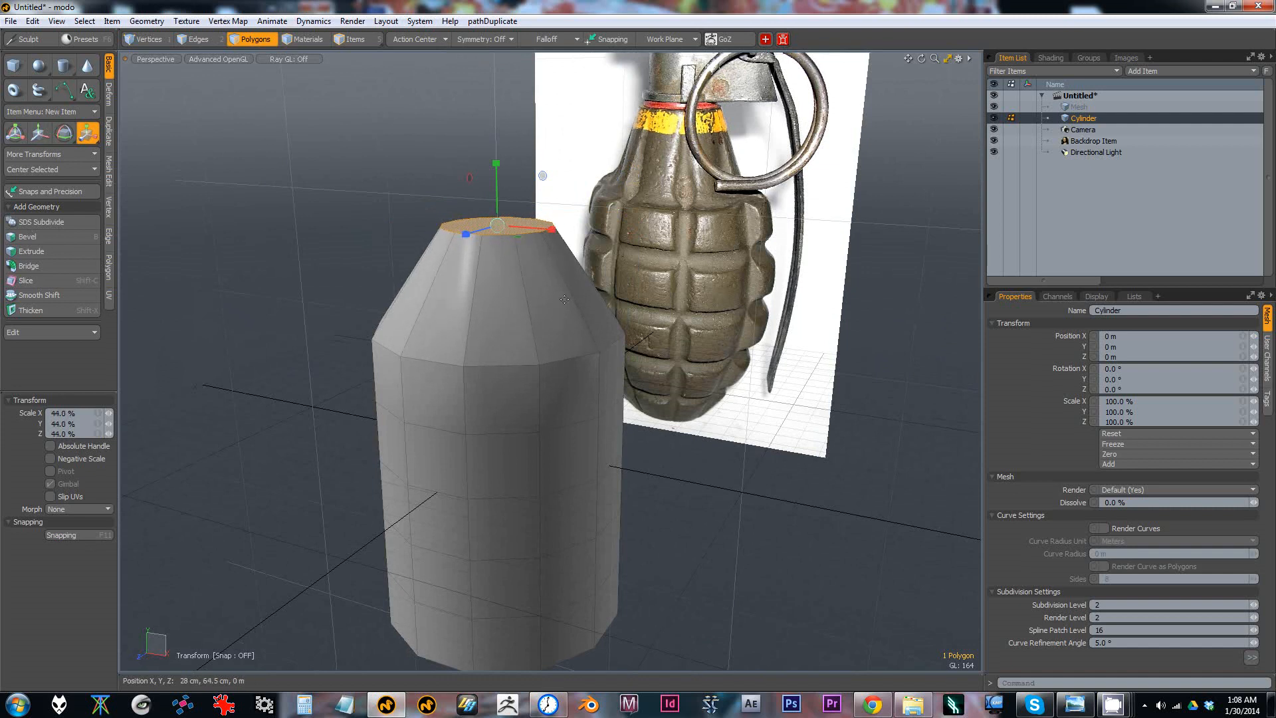
pyautogui.moveTo(500, 226); pyautogui.dragTo(497, 267)
pyautogui.hotkey('ctrl', 'z')
# Step: Move the top cap polygon up about 10.5 cm
pyautogui.press('w')
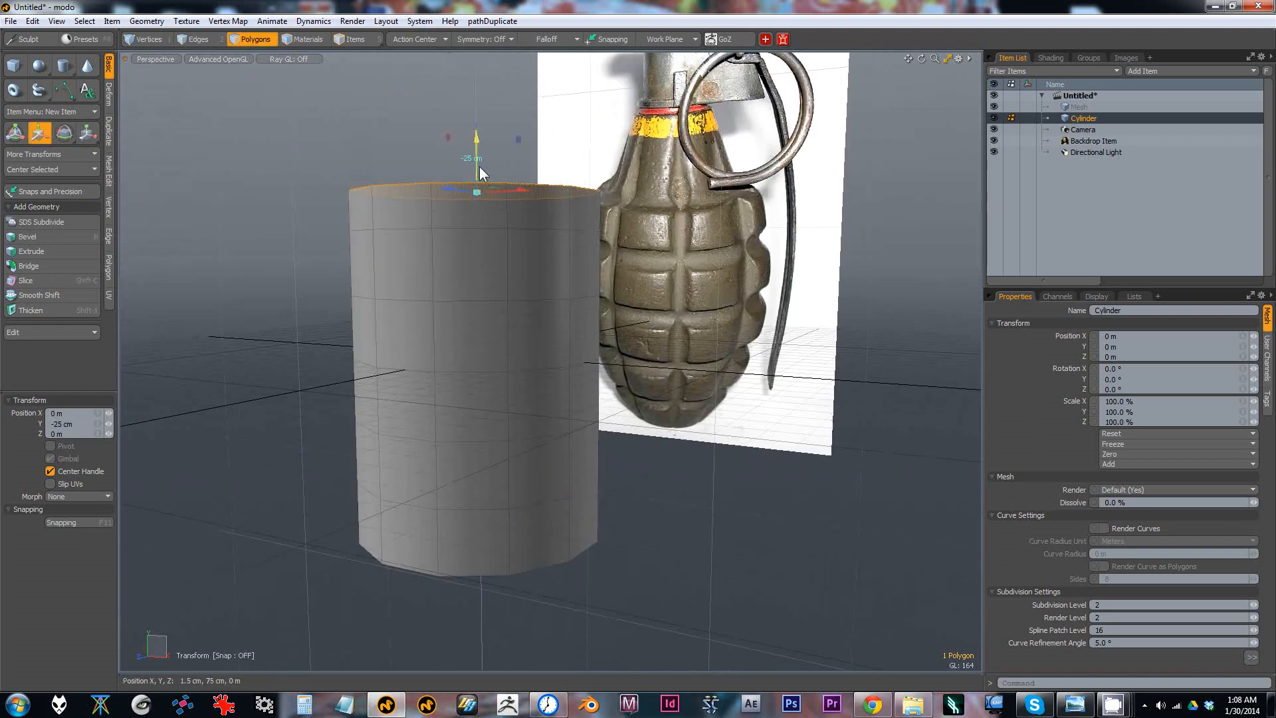
pyautogui.moveTo(483, 178); pyautogui.dragTo(468, 130)
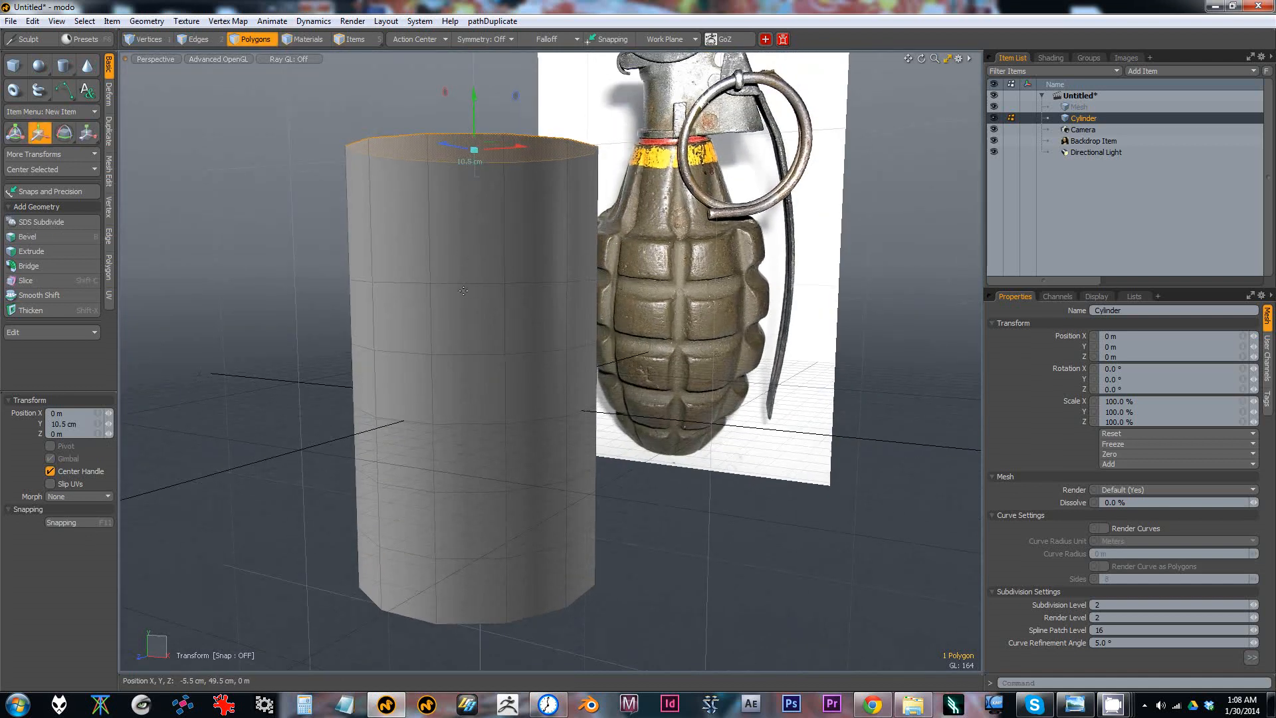
pyautogui.press('q')
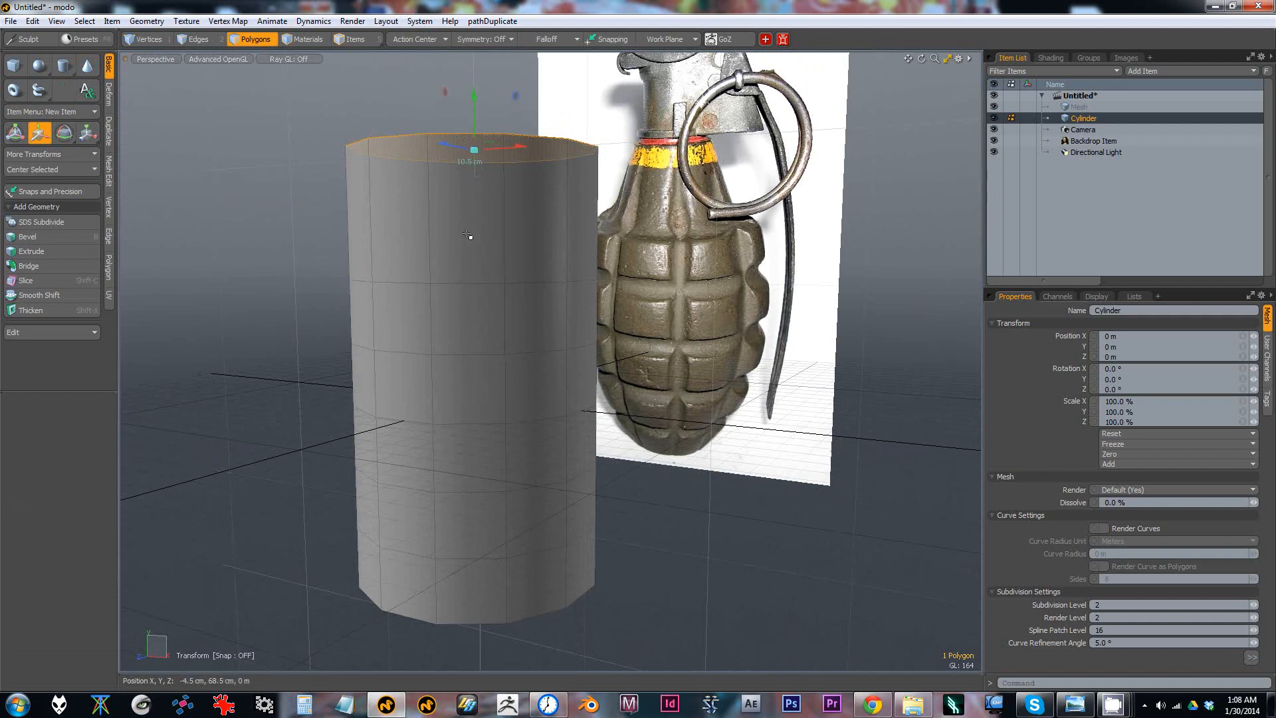
# Step: Select the cylinder's top and bottom cap polygons together
pyautogui.doubleClick(472, 231)
pyautogui.keyDown('alt'); pyautogui.moveTo(473, 133); pyautogui.dragTo(473, 199); pyautogui.keyUp('alt')
pyautogui.click(474, 167)
pyautogui.moveTo(491, 359)
pyautogui.keyDown('alt'); pyautogui.mouseDown()
pyautogui.moveTo(495, 280)
pyautogui.moveTo(514, 521)
pyautogui.moveTo(493, 356)
pyautogui.mouseUp(); pyautogui.keyUp('alt')
pyautogui.keyDown('shift'); pyautogui.click(514, 521); pyautogui.keyUp('shift')
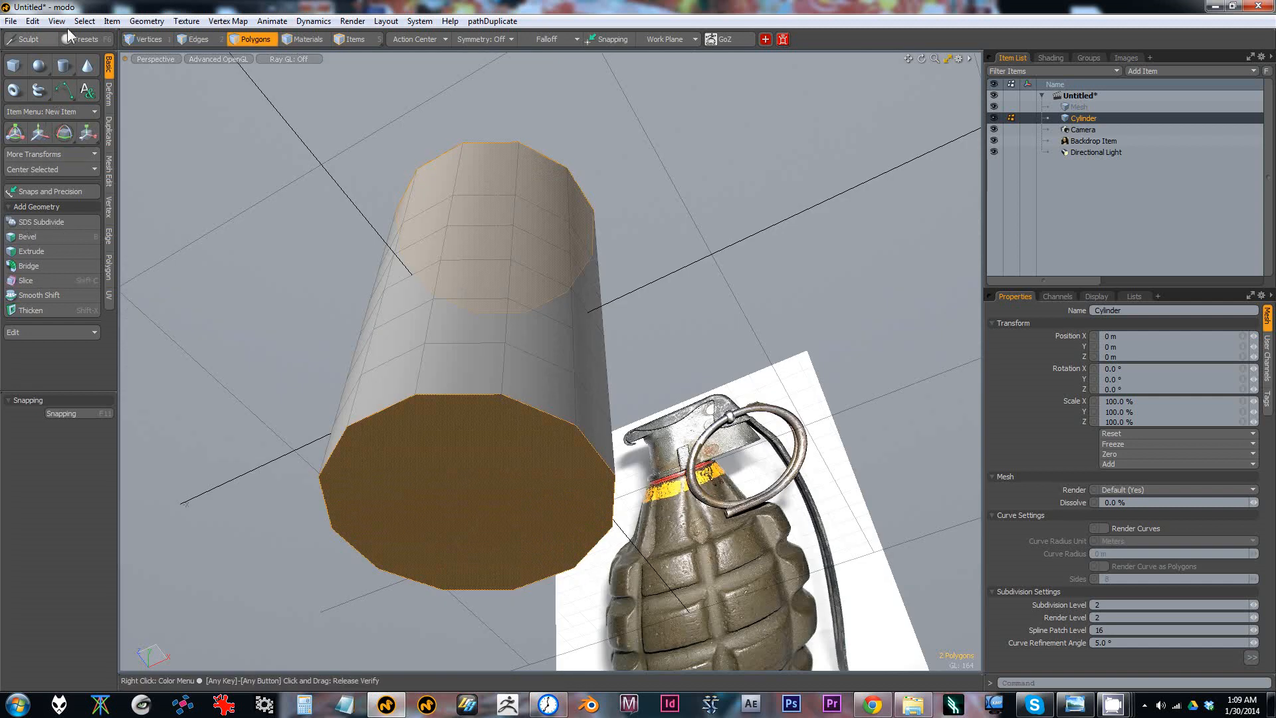
pyautogui.click(442, 448)
pyautogui.keyDown('alt'); pyautogui.moveTo(442, 449); pyautogui.dragTo(487, 333); pyautogui.keyUp('alt')
pyautogui.keyDown('shift'); pyautogui.click(461, 95); pyautogui.keyUp('shift')
pyautogui.keyDown('alt'); pyautogui.keyDown('shift'); pyautogui.moveTo(461, 142); pyautogui.dragTo(372, 99); pyautogui.keyUp('shift'); pyautogui.keyUp('alt')
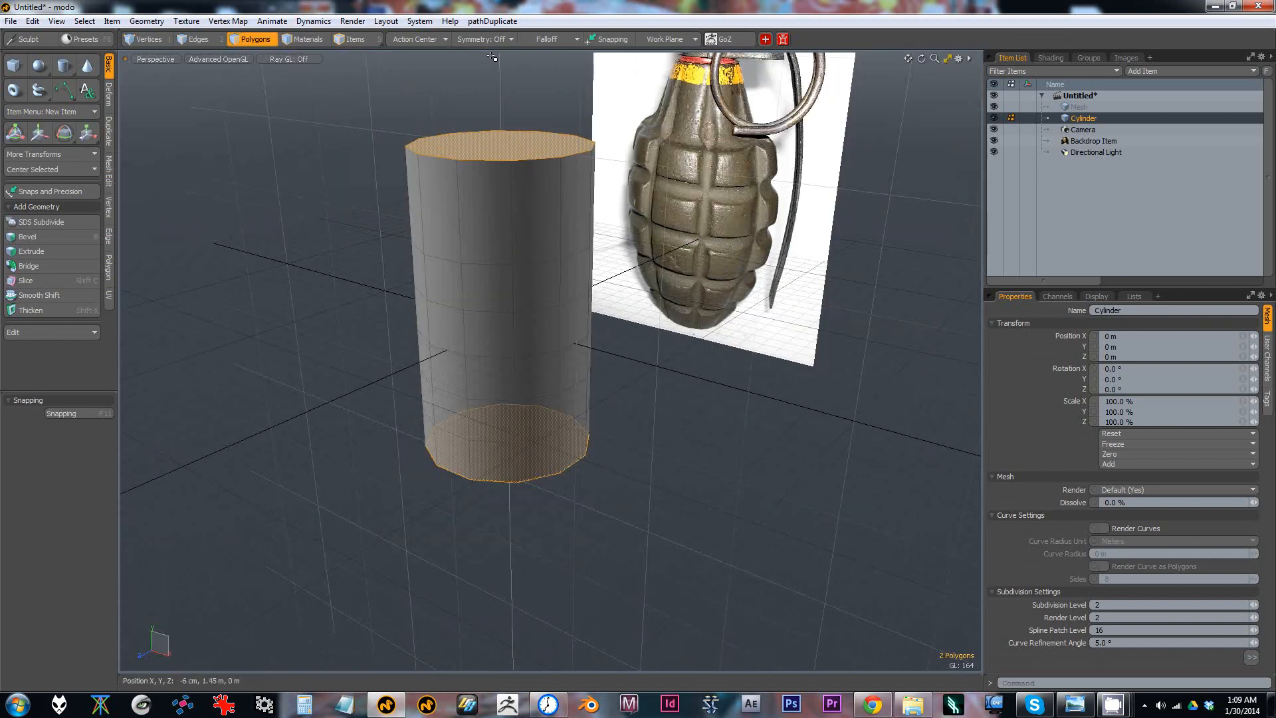
# Step: Activate the Scale tool on the two caps and set the falloff to Soft Selection
pyautogui.click(61, 133)
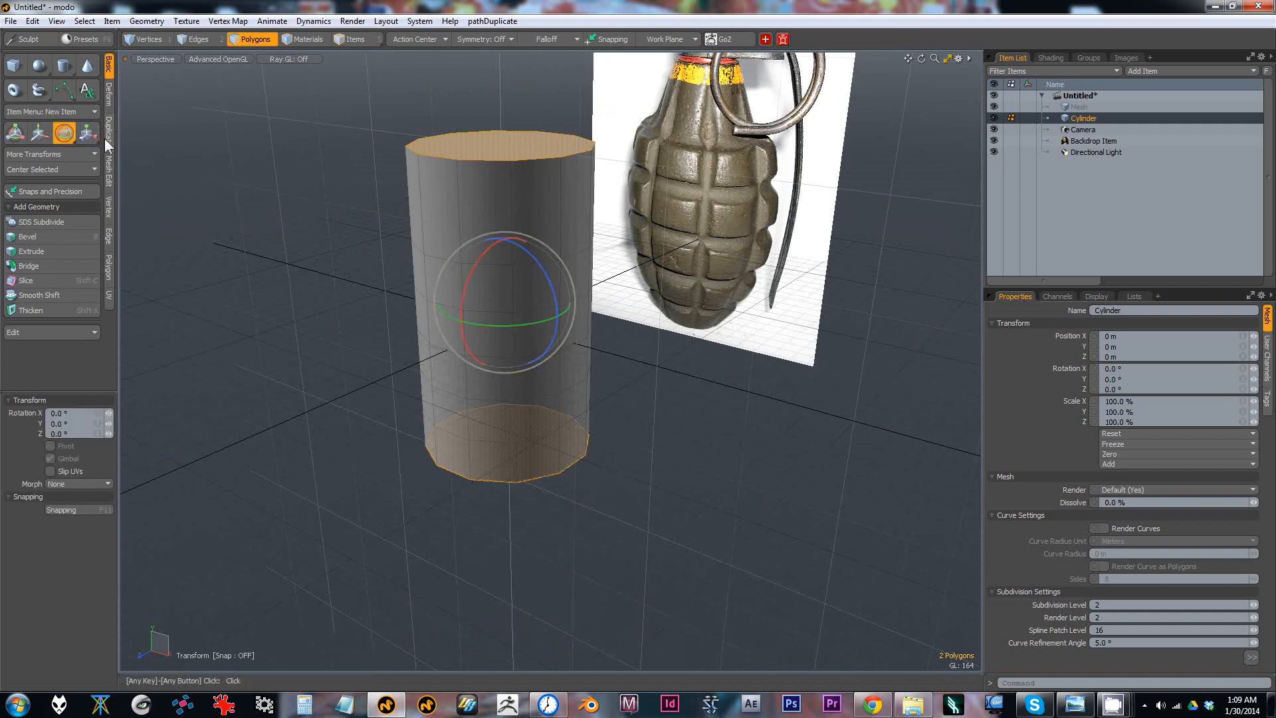
pyautogui.click(87, 134)
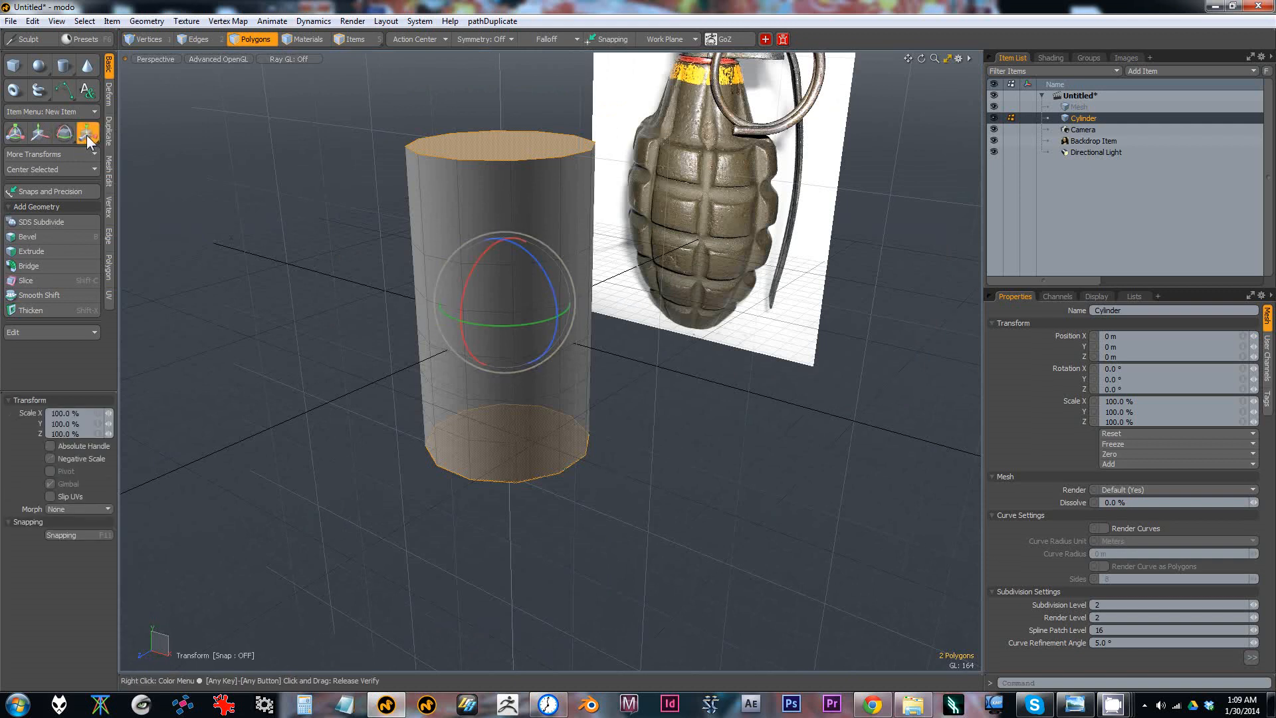
pyautogui.click(548, 39)
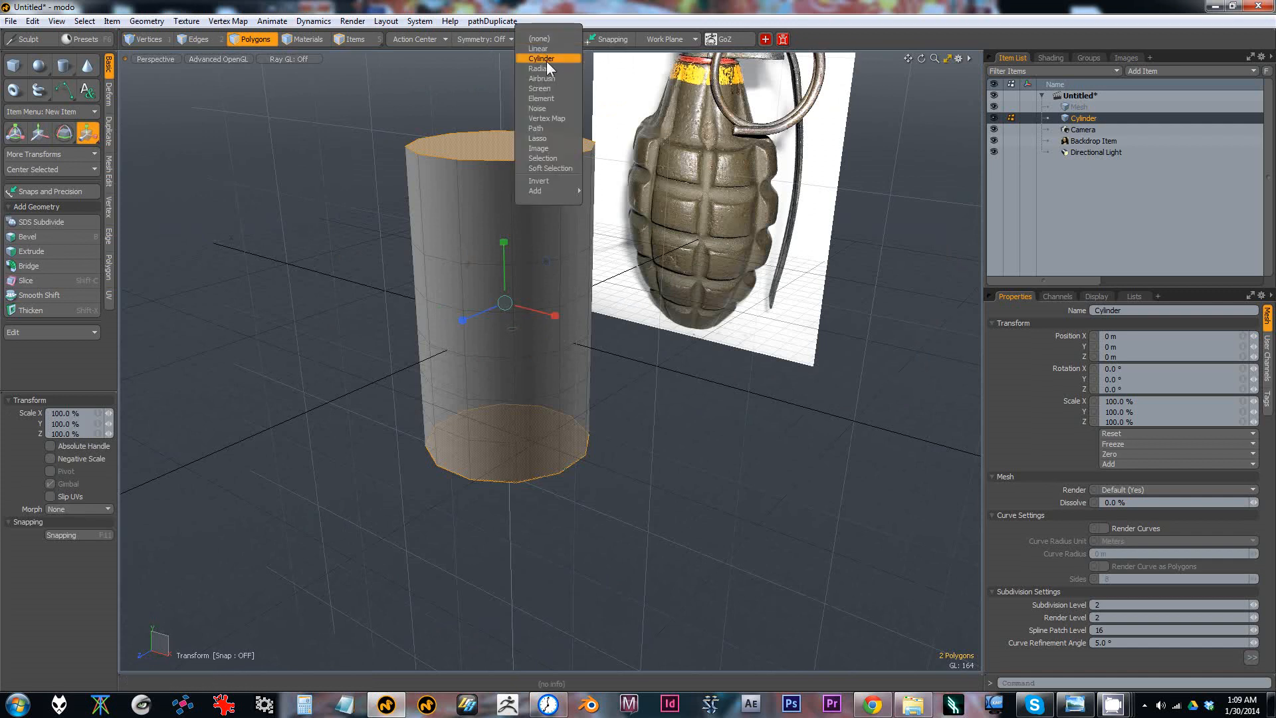
pyautogui.click(541, 27)
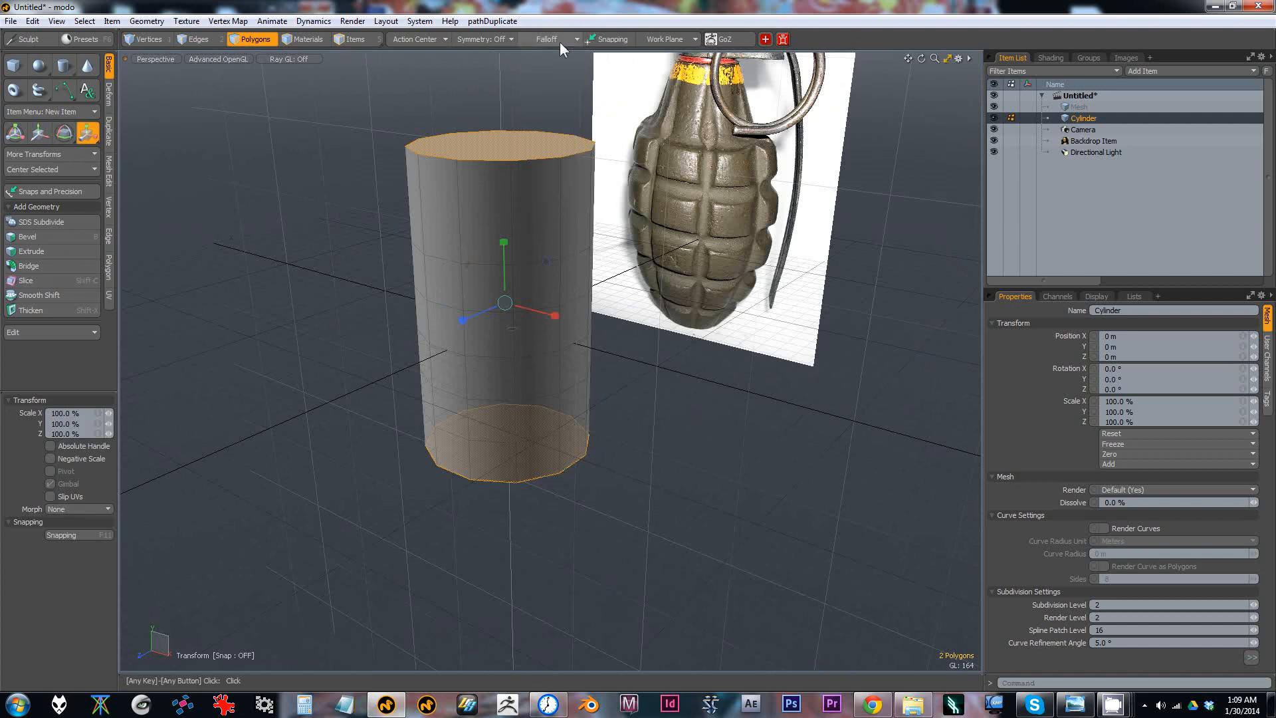
pyautogui.click(555, 39)
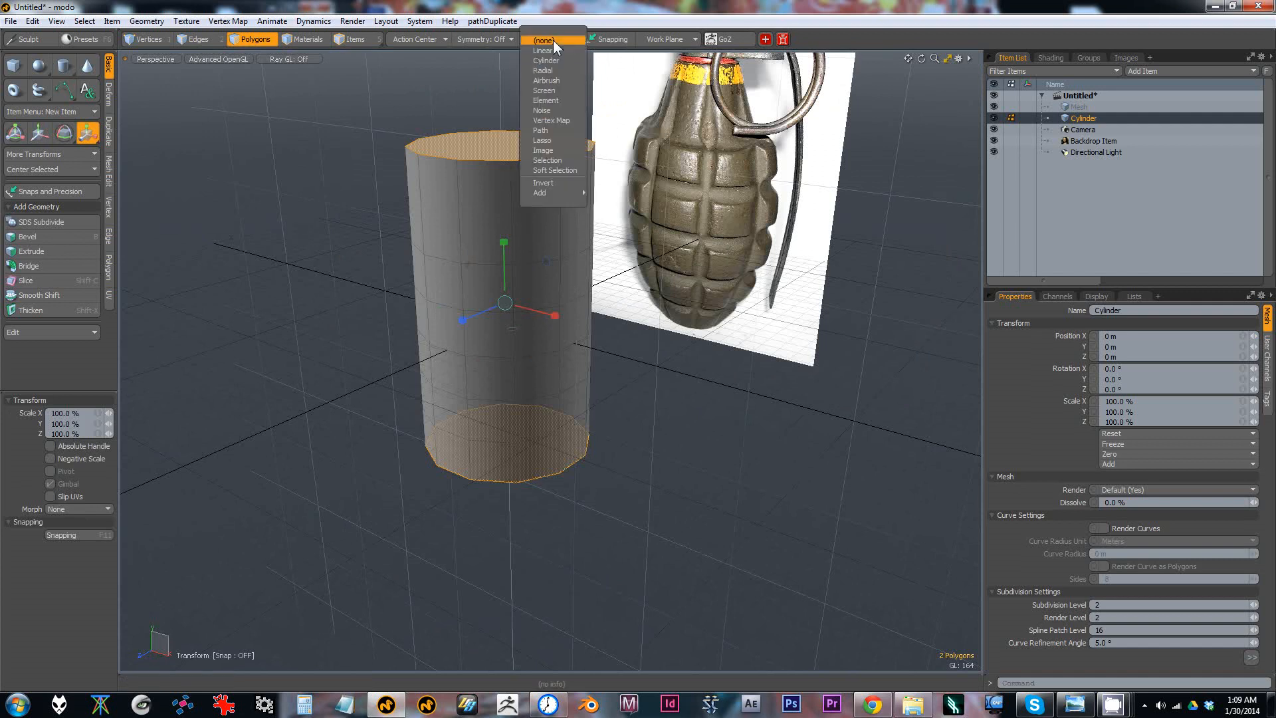
pyautogui.click(559, 169)
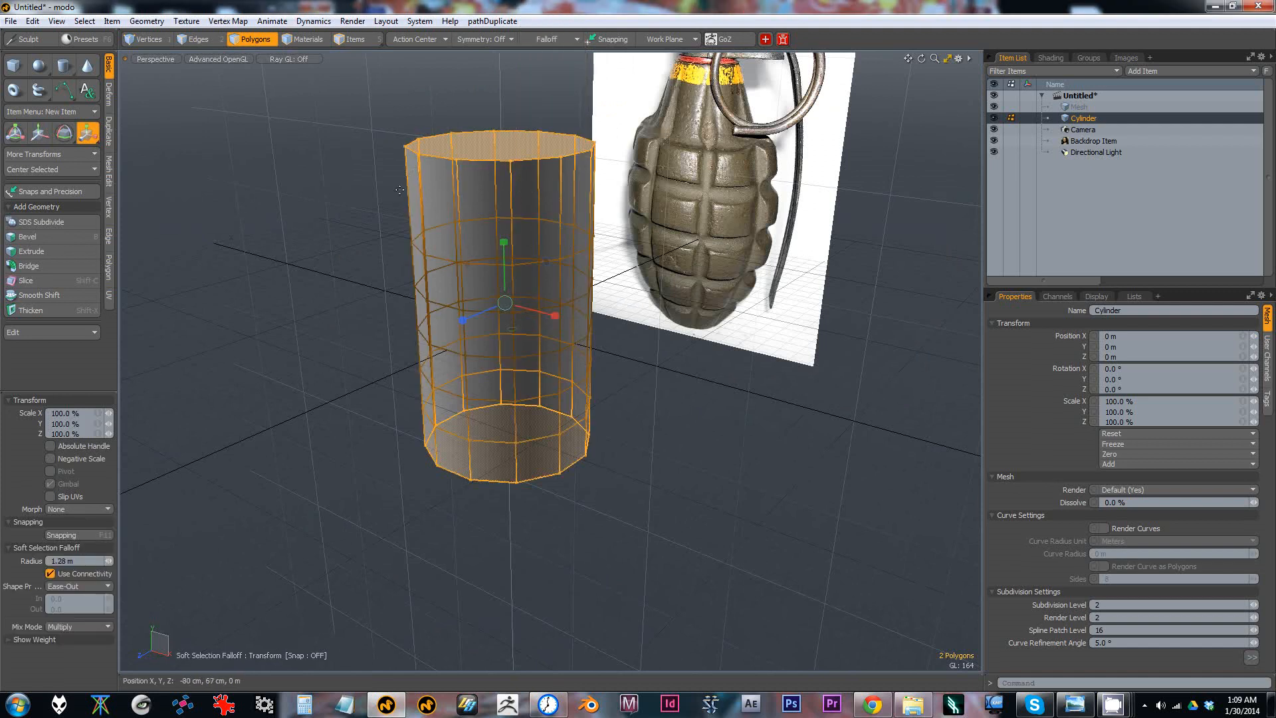
# Step: Scale the two caps to 43% in X and Z and 84.5% in Y, tapering the cylinder into a barrel shape
pyautogui.keyDown('alt'); pyautogui.moveTo(464, 322); pyautogui.dragTo(500, 256); pyautogui.keyUp('alt')
pyautogui.moveTo(505, 303); pyautogui.dragTo(538, 407)
pyautogui.hotkey('ctrl', 'z')
pyautogui.hotkey('ctrl', 'z')
pyautogui.hotkey('ctrl', 'z')
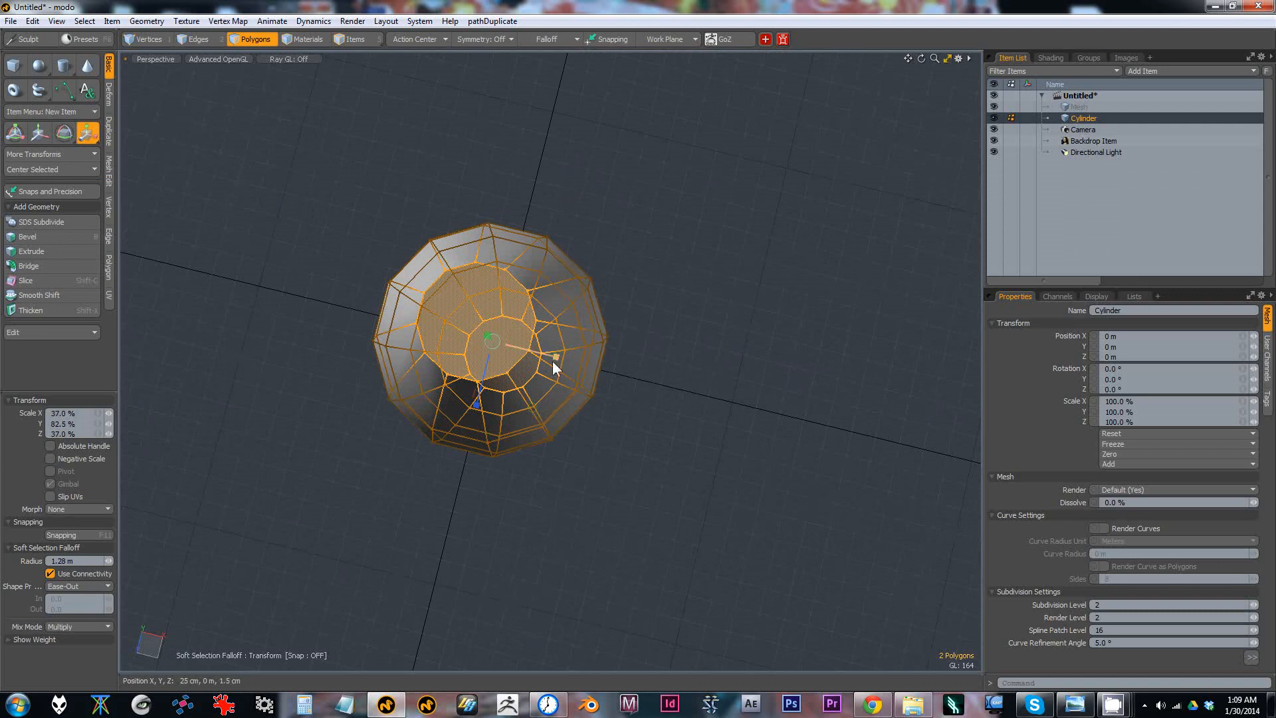
pyautogui.moveTo(536, 409); pyautogui.dragTo(545, 256)
pyautogui.moveTo(536, 326); pyautogui.dragTo(387, 279)
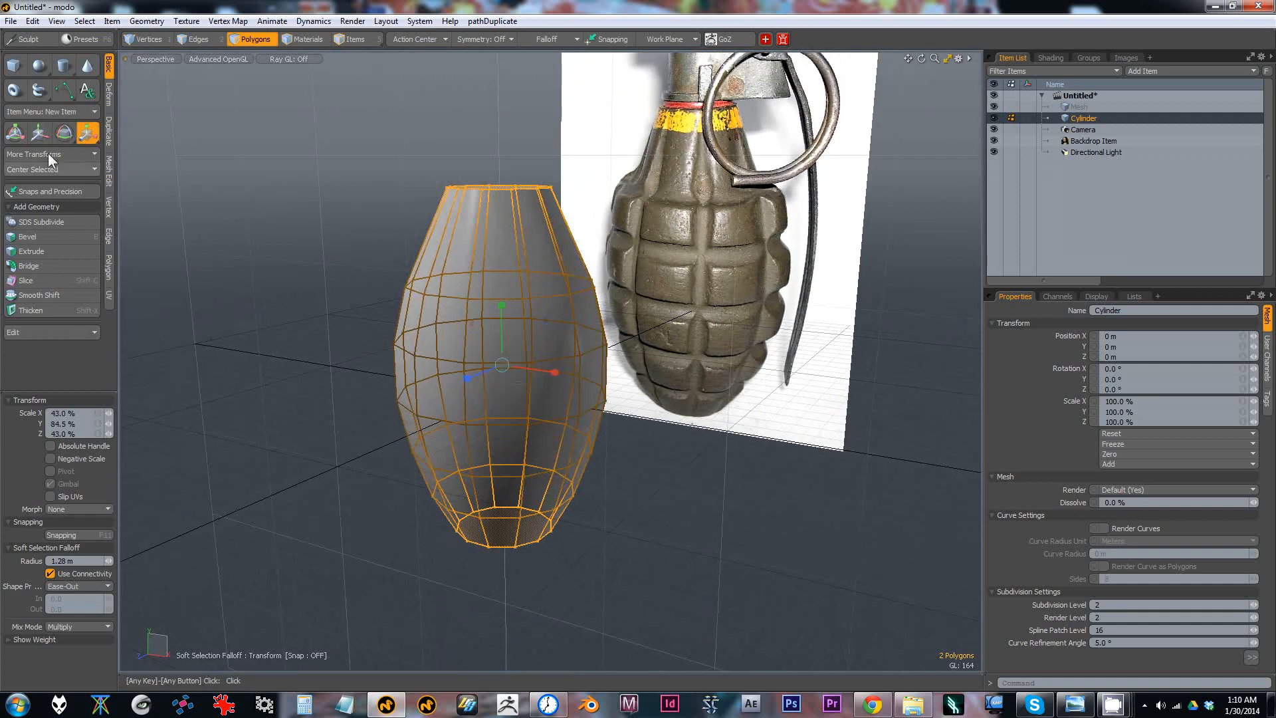
# Step: Set the soft selection falloff radius to 1 m and finish the scaling
pyautogui.click(544, 38)
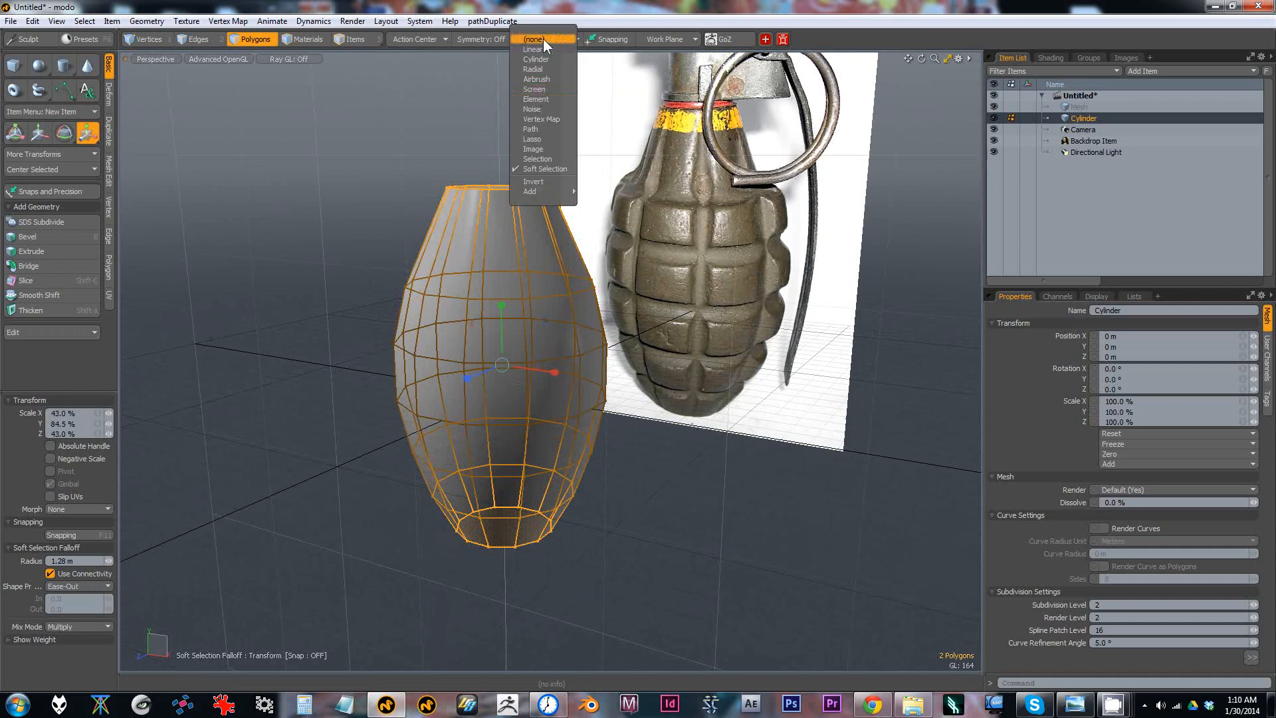
pyautogui.click(40, 373)
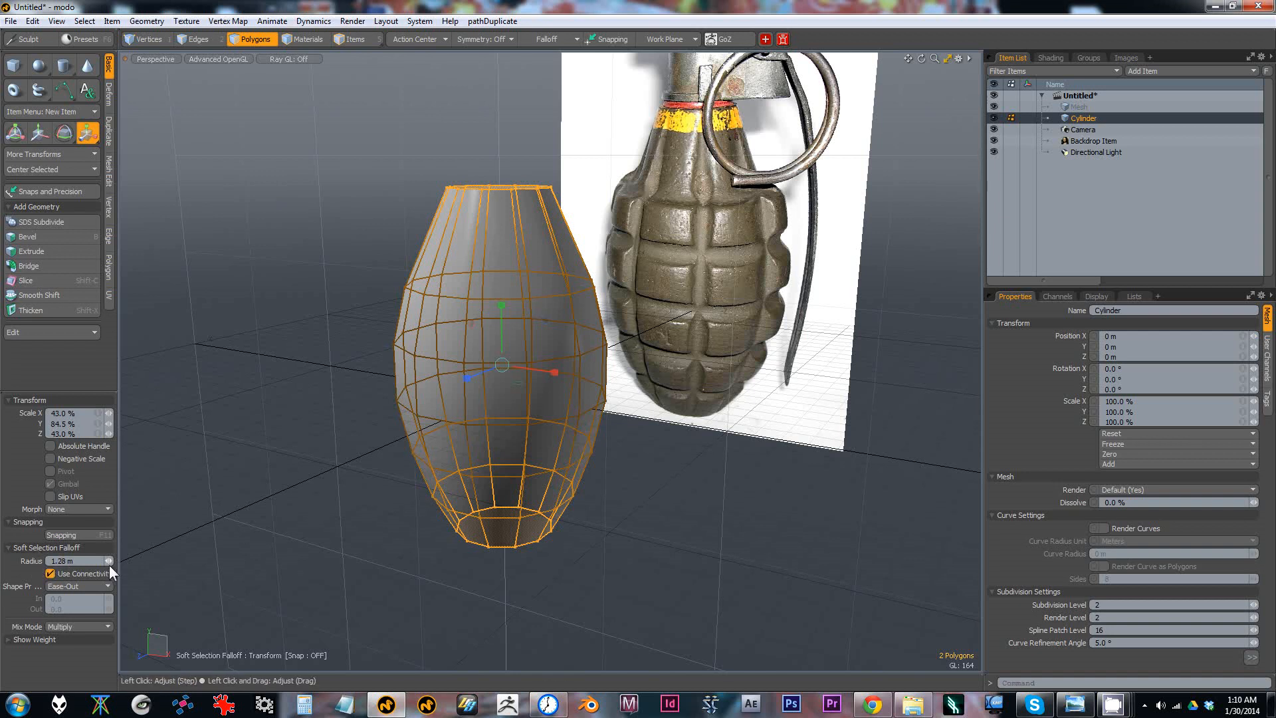
pyautogui.moveTo(109, 561)
pyautogui.mouseDown()
pyautogui.moveTo(67, 561)
pyautogui.moveTo(118, 560)
pyautogui.moveTo(98, 561)
pyautogui.mouseUp()
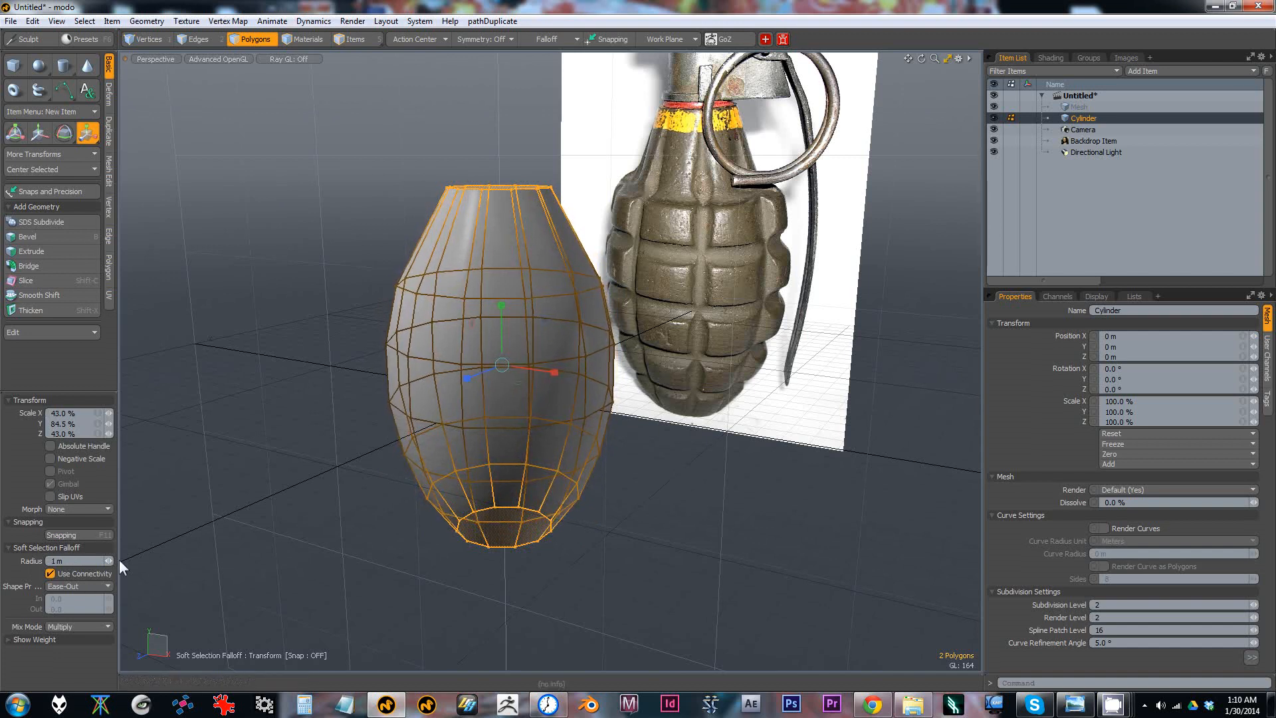
pyautogui.press('q')
# Step: Select the body's top cap polygon, and replace it with a single front polygon below the tapered top band
pyautogui.click(347, 279)
pyautogui.keyDown('alt'); pyautogui.moveTo(347, 279); pyautogui.dragTo(435, 313); pyautogui.keyUp('alt')
pyautogui.click(505, 199)
pyautogui.keyDown('alt'); pyautogui.moveTo(517, 244); pyautogui.dragTo(447, 264); pyautogui.keyUp('alt')
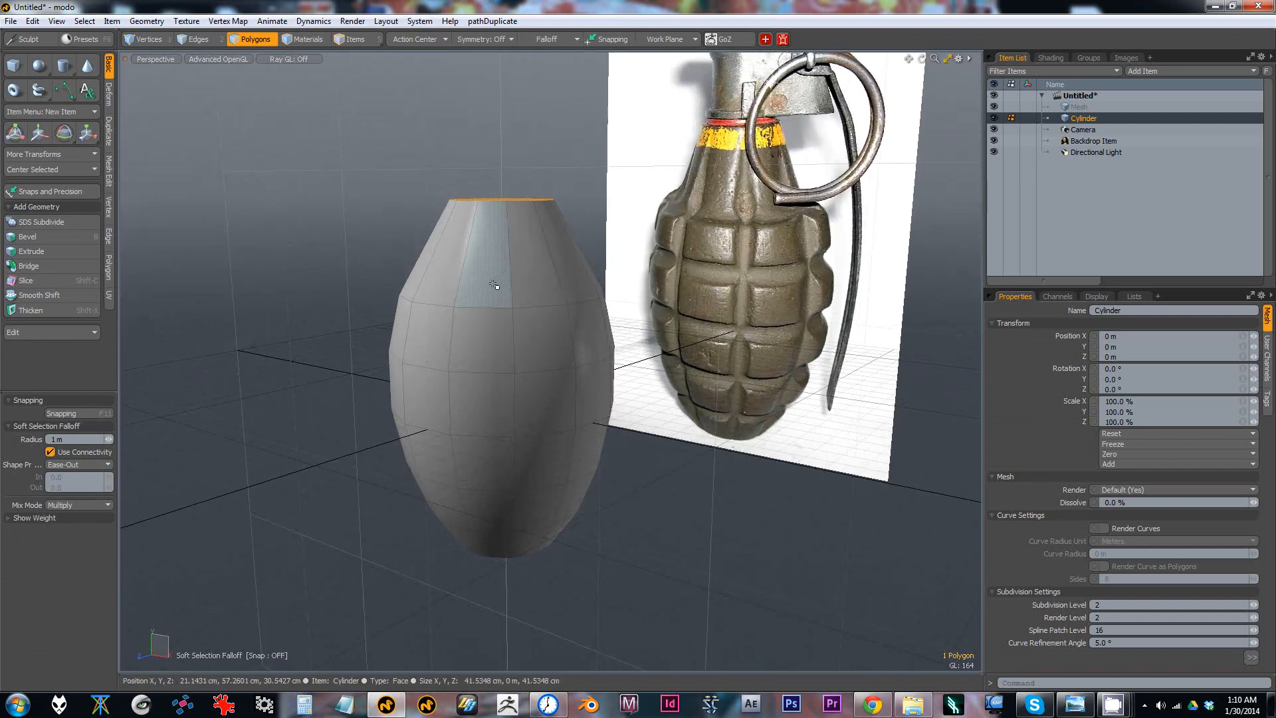
pyautogui.click(489, 336)
pyautogui.keyDown('alt'); pyautogui.moveTo(488, 336); pyautogui.dragTo(364, 320); pyautogui.keyUp('alt')
# Step: Try to lasso-select all polygons below the tapered top band, including those at the back
pyautogui.moveTo(353, 264); pyautogui.dragTo(636, 588, button='middle')
pyautogui.keyDown('alt'); pyautogui.moveTo(636, 588); pyautogui.dragTo(564, 588); pyautogui.keyUp('alt')
pyautogui.click(336, 365)
pyautogui.moveTo(336, 365)
pyautogui.keyDown('alt'); pyautogui.mouseDown()
pyautogui.moveTo(380, 382)
pyautogui.moveTo(350, 385)
pyautogui.mouseUp(); pyautogui.keyUp('alt')
pyautogui.moveTo(281, 237); pyautogui.dragTo(572, 532)
pyautogui.moveTo(300, 229); pyautogui.dragTo(744, 592, button='middle')
pyautogui.click(600, 596)
pyautogui.keyDown('alt'); pyautogui.moveTo(598, 593); pyautogui.dragTo(602, 442); pyautogui.keyUp('alt')
pyautogui.moveTo(319, 299); pyautogui.dragTo(698, 595, button='middle')
pyautogui.keyDown('alt'); pyautogui.moveTo(519, 465); pyautogui.dragTo(747, 570); pyautogui.keyUp('alt')
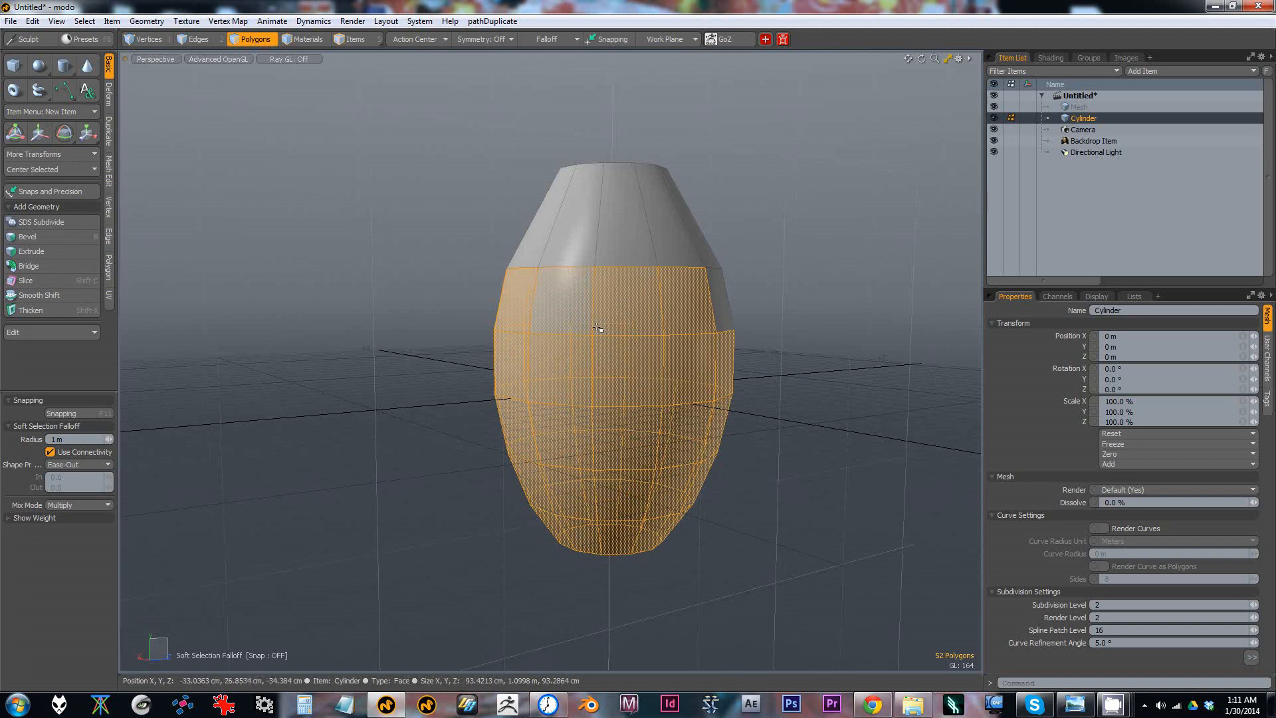
# Step: Lasso-select every polygon below the tapered top band, all the way around the body and including the base
pyautogui.moveTo(370, 244); pyautogui.dragTo(977, 626, button='middle')
pyautogui.keyDown('alt'); pyautogui.moveTo(665, 428); pyautogui.dragTo(299, 428); pyautogui.keyUp('alt')
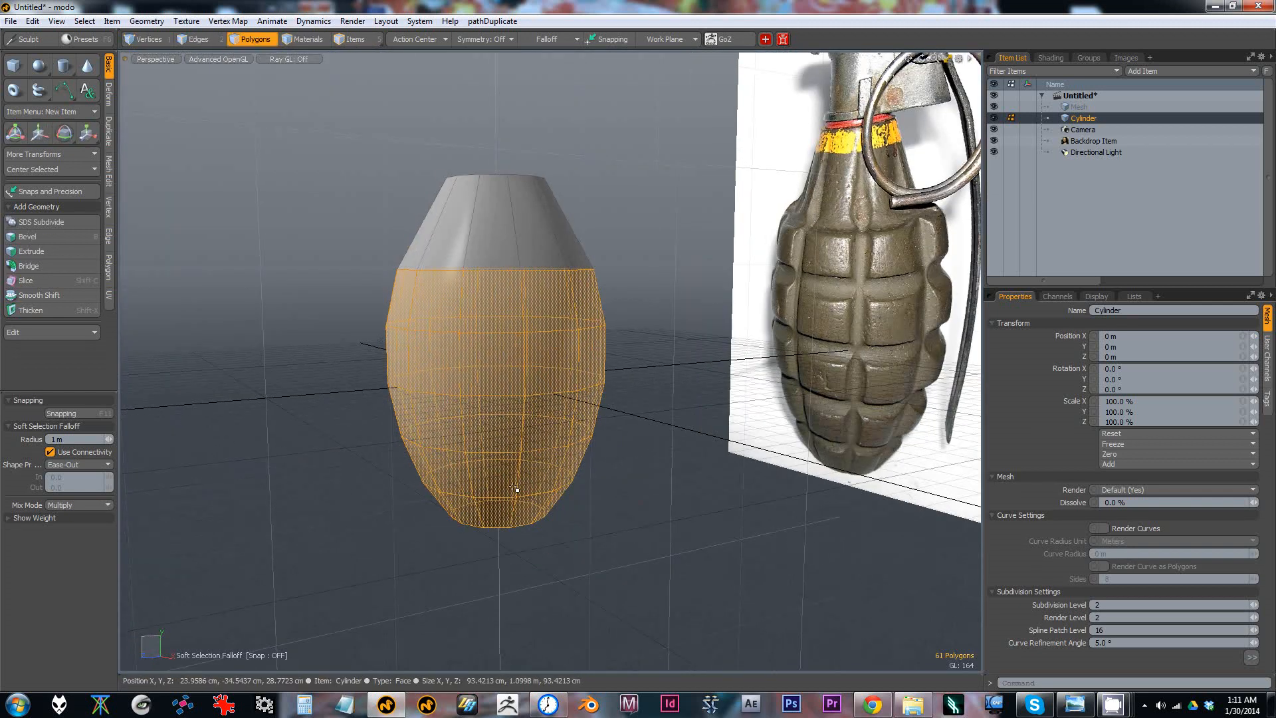
pyautogui.click(318, 415)
pyautogui.moveTo(286, 243); pyautogui.dragTo(665, 579, button='middle')
pyautogui.keyDown('alt'); pyautogui.moveTo(577, 539); pyautogui.dragTo(639, 531); pyautogui.keyUp('alt')
pyautogui.keyDown('alt'); pyautogui.moveTo(486, 299); pyautogui.dragTo(746, 196); pyautogui.keyUp('alt')
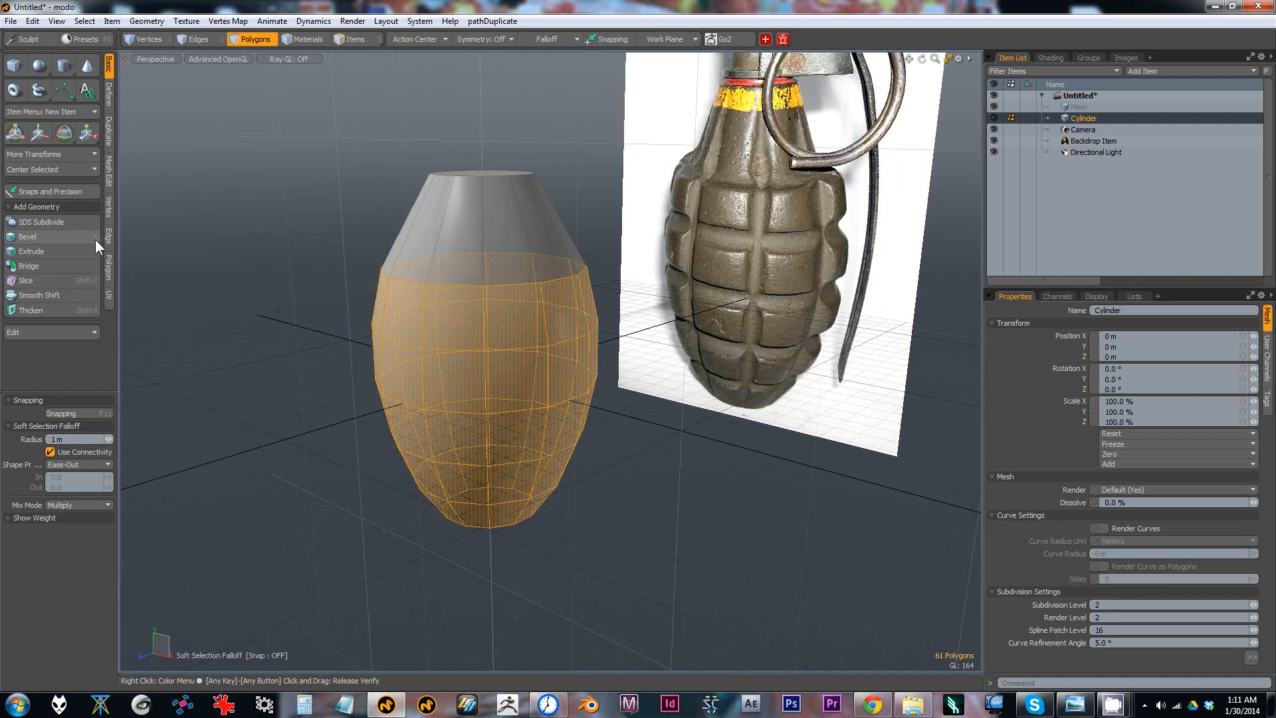
pyautogui.press('b')
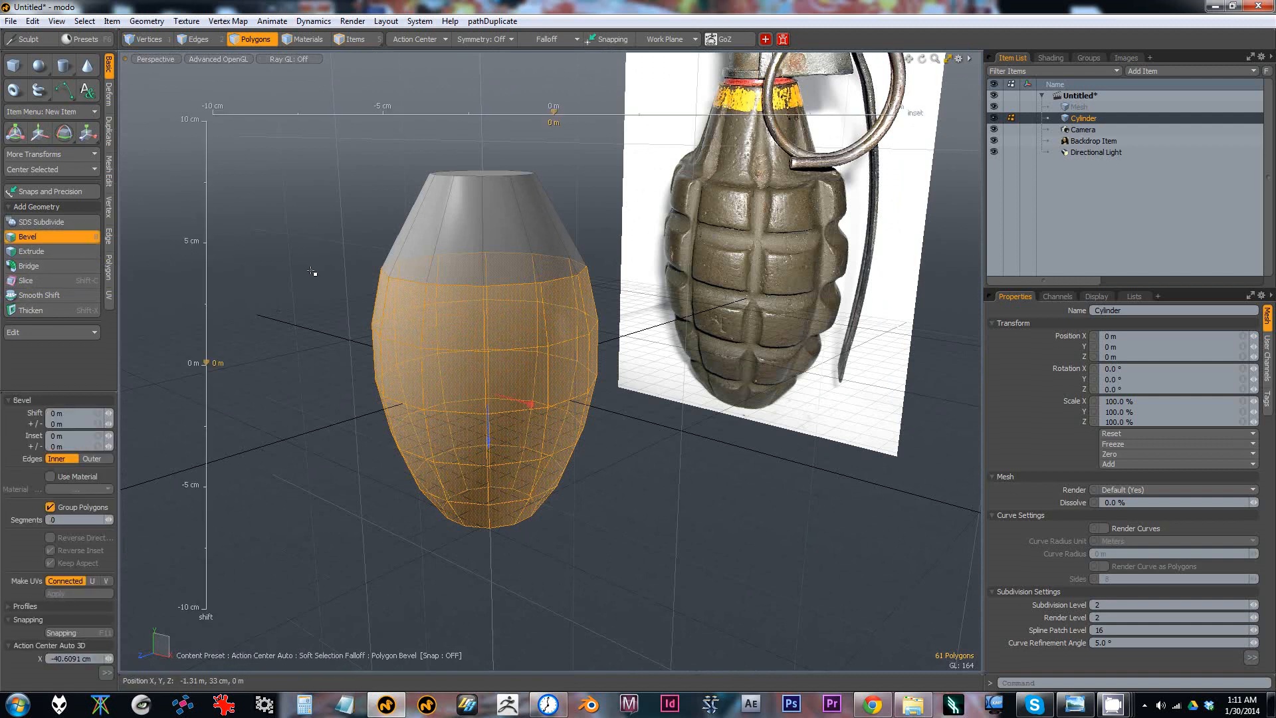
pyautogui.press('q')
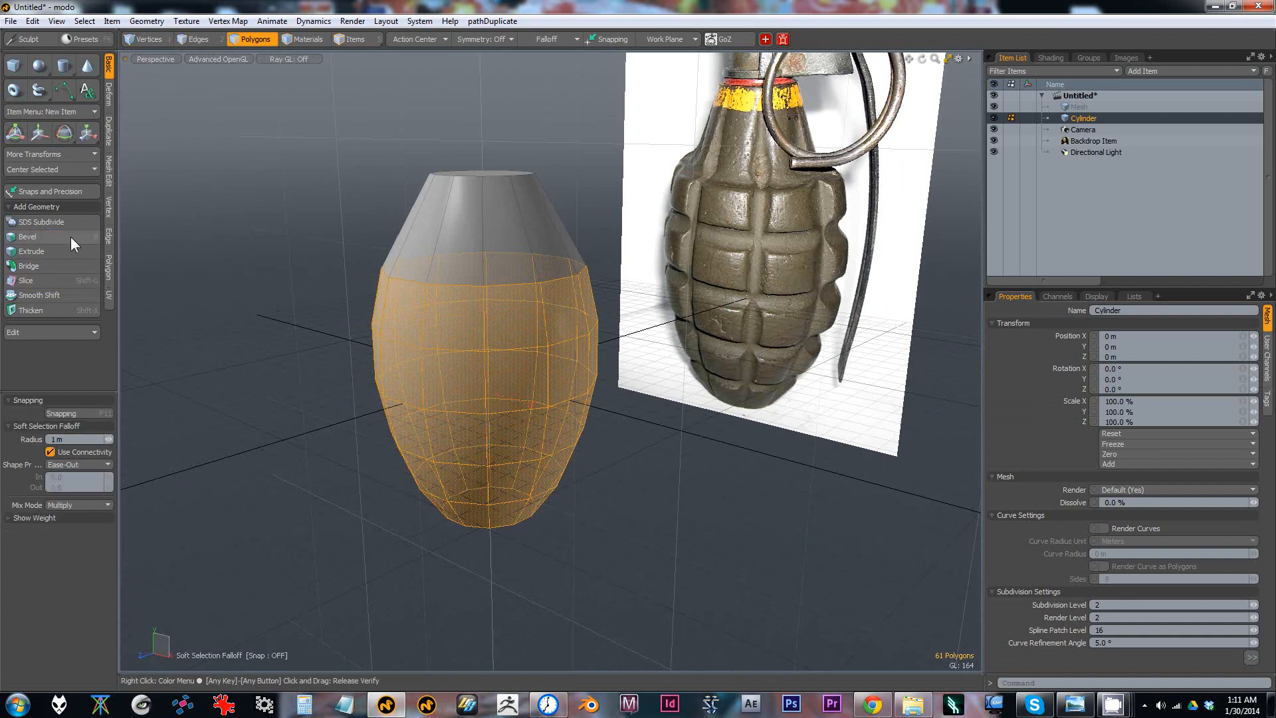
pyautogui.press('Escape')
pyautogui.click(333, 210)
pyautogui.moveTo(313, 238); pyautogui.dragTo(650, 589, button='middle')
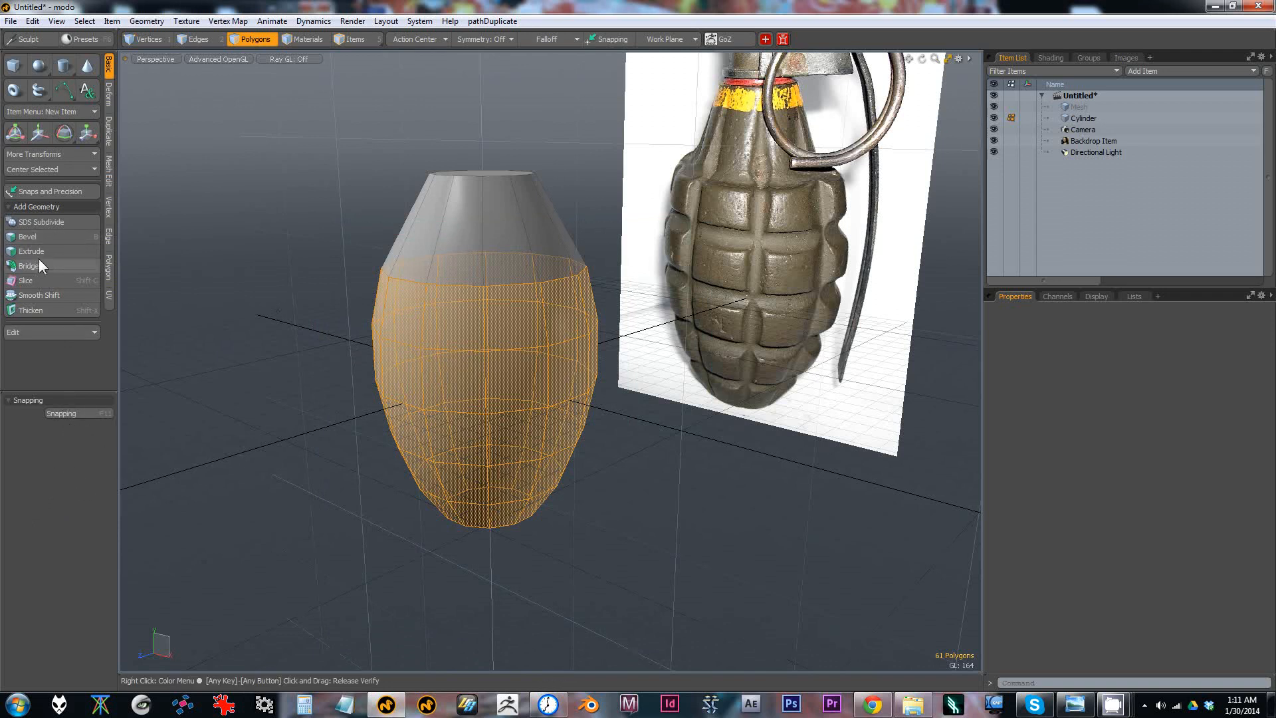
# Step: Try beveling the selected lower body polygons as one group with inset and shift, undoing each attempt
pyautogui.click(28, 237)
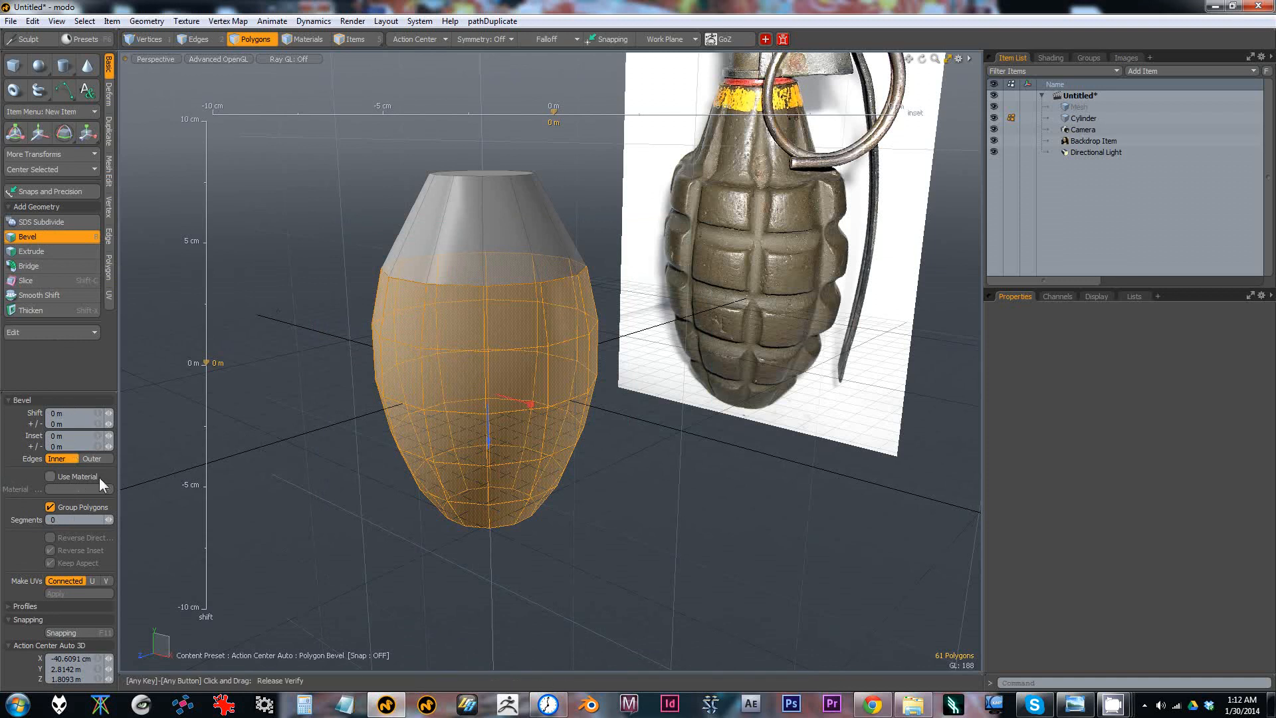
pyautogui.moveTo(530, 404); pyautogui.dragTo(499, 397)
pyautogui.hotkey('ctrl', 'z')
pyautogui.moveTo(489, 440); pyautogui.dragTo(488, 403)
pyautogui.hotkey('ctrl', 'z')
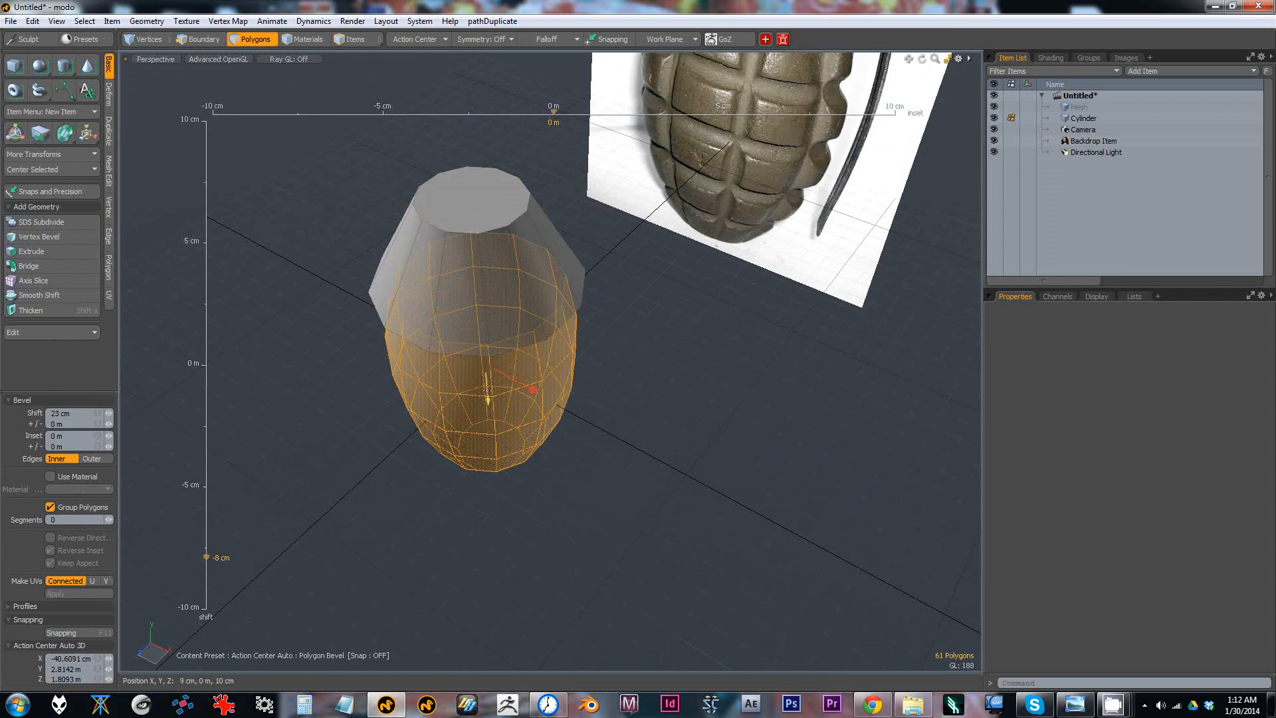
pyautogui.hotkey('ctrl', 'z')
pyautogui.hotkey('ctrl', 'z')
pyautogui.keyDown('alt'); pyautogui.moveTo(502, 416); pyautogui.dragTo(452, 370); pyautogui.keyUp('alt')
pyautogui.hotkey('ctrl', 'z')
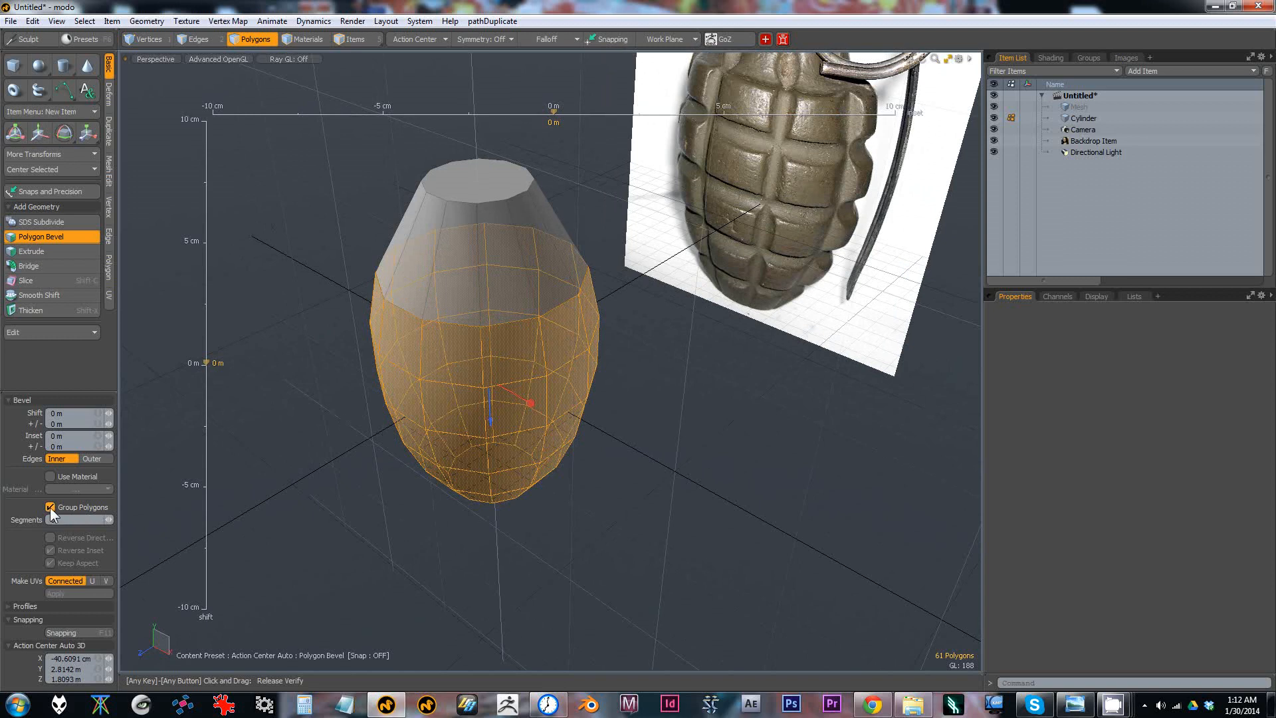
# Step: Turn off Group Polygons and bevel the selected body polygons individually with a 7.4 cm shift and 1.8 cm inset
pyautogui.click(51, 507)
pyautogui.keyDown('alt'); pyautogui.moveTo(478, 319); pyautogui.dragTo(438, 323); pyautogui.keyUp('alt')
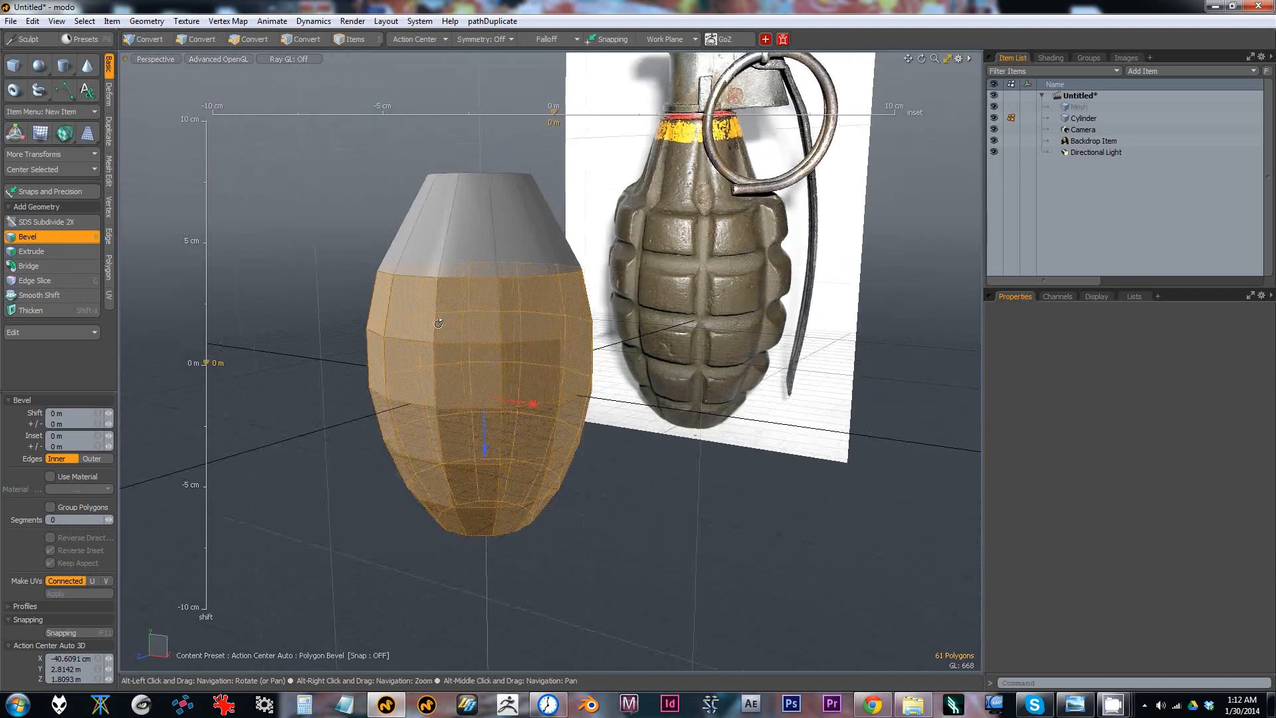
pyautogui.scroll(3, 438, 323)
pyautogui.click(72, 507)
pyautogui.keyDown('alt'); pyautogui.moveTo(511, 465); pyautogui.dragTo(664, 429); pyautogui.keyUp('alt')
pyautogui.moveTo(549, 429); pyautogui.dragTo(578, 459)
pyautogui.keyDown('alt'); pyautogui.moveTo(592, 433); pyautogui.dragTo(559, 430, button='right'); pyautogui.keyUp('alt')
pyautogui.keyDown('alt'); pyautogui.moveTo(559, 430); pyautogui.dragTo(580, 467); pyautogui.keyUp('alt')
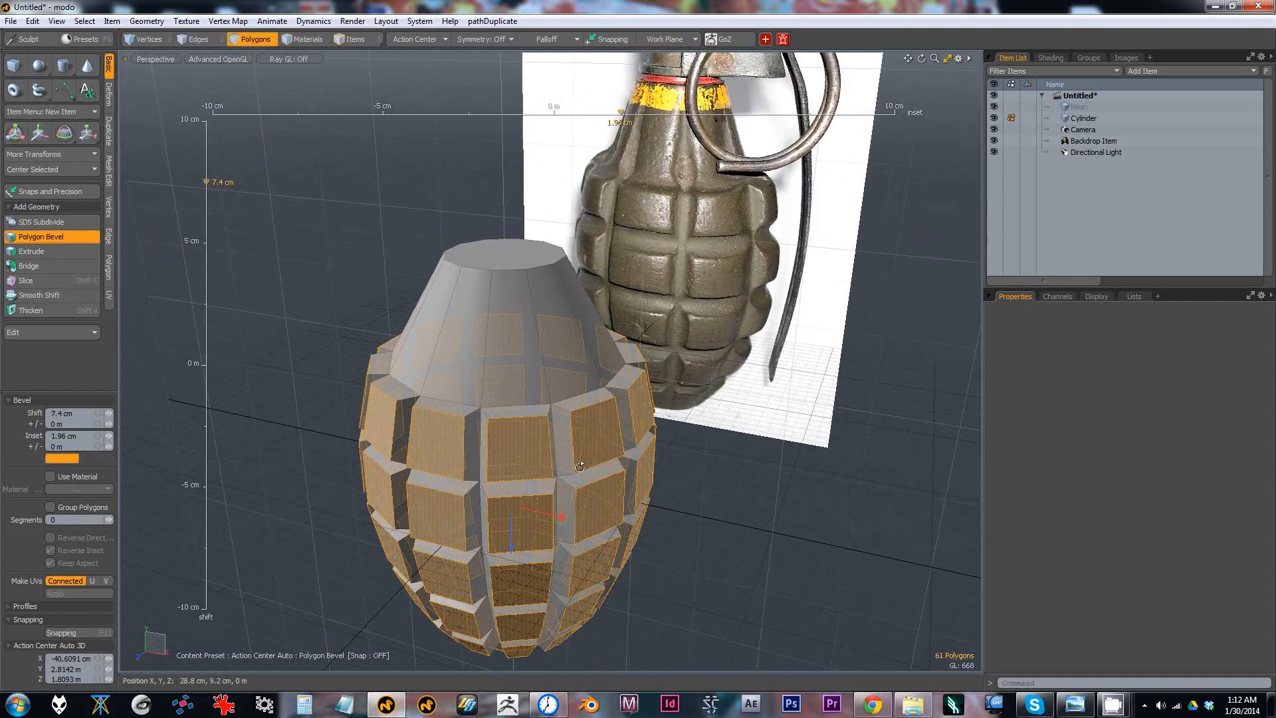
pyautogui.press('alt')
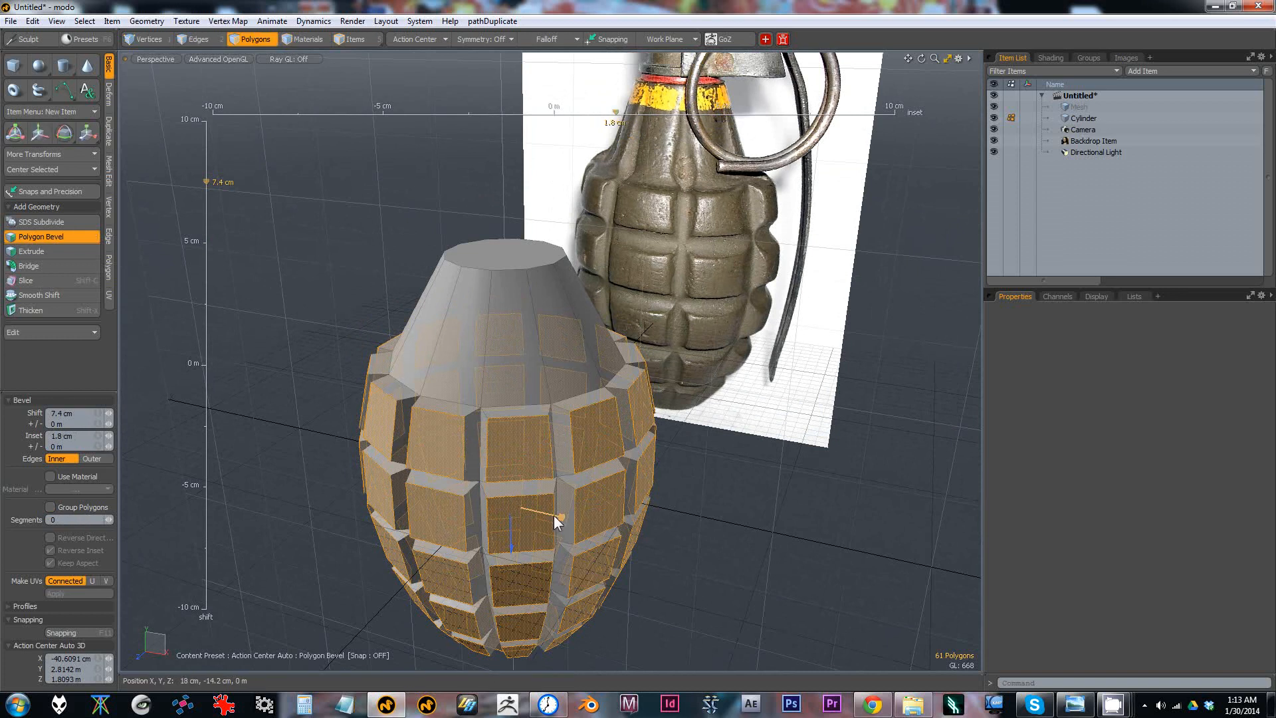
pyautogui.press('space')
# Step: Select the loop of tapered side polygons in the top band and bevel them individually
pyautogui.moveTo(510, 540)
pyautogui.keyDown('alt'); pyautogui.mouseDown()
pyautogui.moveTo(511, 412)
pyautogui.moveTo(535, 382)
pyautogui.moveTo(596, 380)
pyautogui.moveTo(597, 390)
pyautogui.moveTo(576, 358)
pyautogui.moveTo(700, 359)
pyautogui.mouseUp(); pyautogui.keyUp('alt')
pyautogui.click(512, 379)
pyautogui.press('l')
pyautogui.press('b')
pyautogui.moveTo(481, 296)
pyautogui.keyDown('alt'); pyautogui.mouseDown()
pyautogui.moveTo(558, 307)
pyautogui.moveTo(537, 288)
pyautogui.moveTo(508, 307)
pyautogui.moveTo(509, 325)
pyautogui.mouseUp(); pyautogui.keyUp('alt')
pyautogui.keyDown('alt'); pyautogui.moveTo(523, 393); pyautogui.dragTo(574, 410); pyautogui.keyUp('alt')
pyautogui.press('space')
# Step: Select the two facing polygons in a groove between the top band and the segment below, and delete them
pyautogui.click(574, 410)
pyautogui.keyDown('shift'); pyautogui.click(572, 399); pyautogui.keyUp('shift')
pyautogui.keyDown('shift'); pyautogui.moveTo(480, 404); pyautogui.dragTo(480, 419); pyautogui.keyUp('shift')
pyautogui.hotkey('shift', 'b')
pyautogui.press('space')
pyautogui.click(592, 410)
pyautogui.keyDown('shift'); pyautogui.click(583, 397); pyautogui.keyUp('shift')
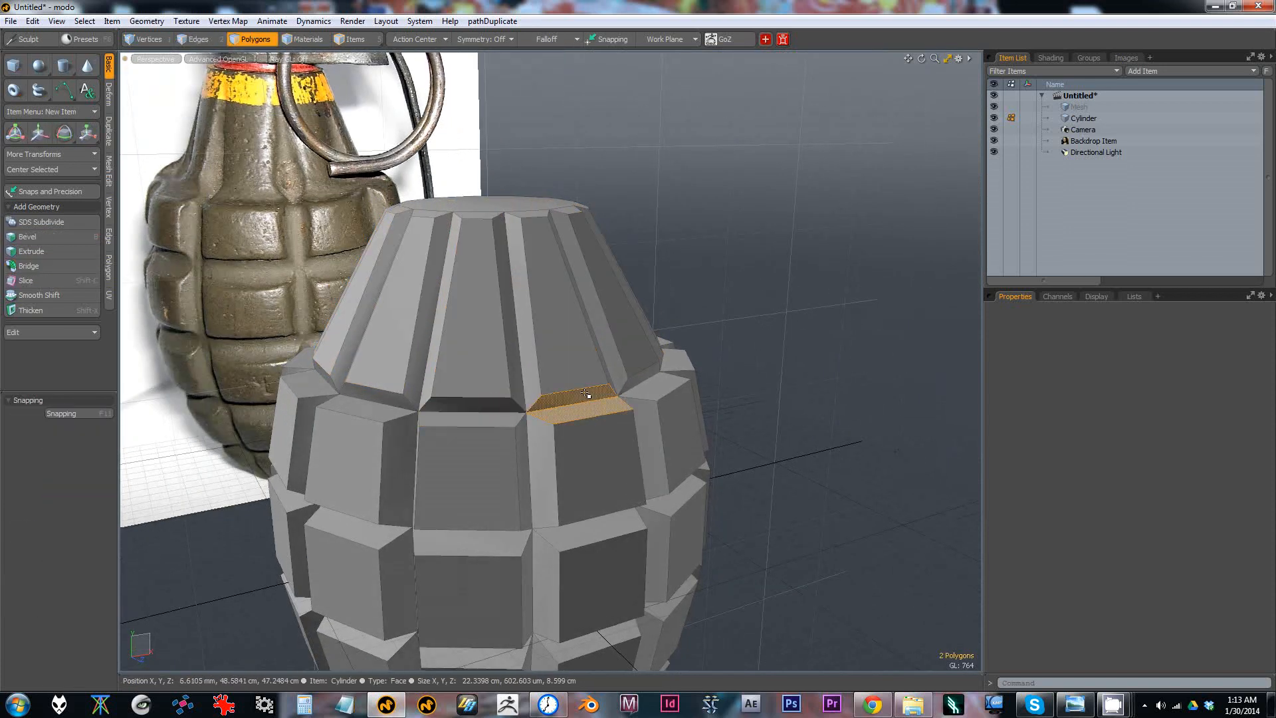
pyautogui.hotkey('shift', 'b')
pyautogui.press('space')
# Step: Select the upper border edge of the opening in the groove below the top band
pyautogui.press('2')
pyautogui.moveTo(610, 418)
pyautogui.keyDown('alt'); pyautogui.mouseDown()
pyautogui.moveTo(570, 438)
pyautogui.moveTo(640, 431)
pyautogui.moveTo(592, 441)
pyautogui.moveTo(589, 425)
pyautogui.mouseUp(); pyautogui.keyUp('alt')
pyautogui.click(588, 418)
pyautogui.press('2')
pyautogui.click(558, 425)
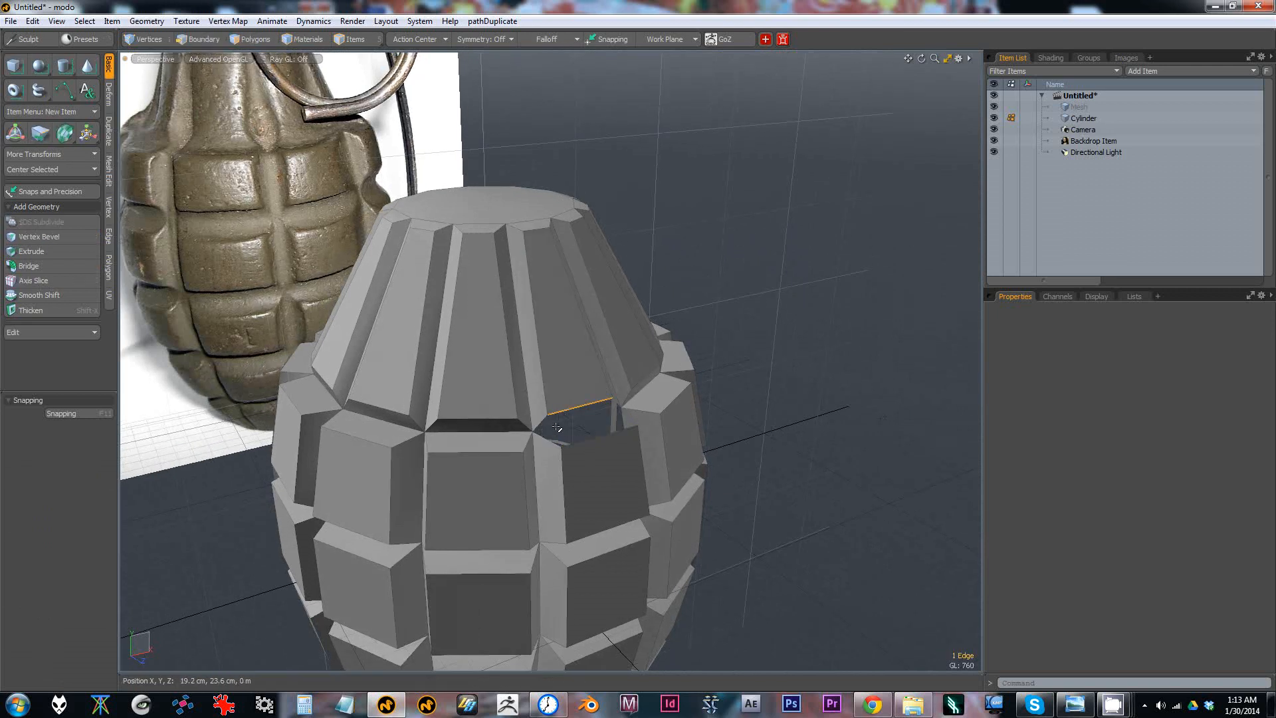
# Step: Undo the groove polygon deletion and the top band's bevel
pyautogui.hotkey('ctrl', 'z')
pyautogui.hotkey('ctrl', 'z')
pyautogui.hotkey('ctrl', 'z')
pyautogui.hotkey('ctrl', 'z')
pyautogui.hotkey('ctrl', 'z')
pyautogui.hotkey('ctrl', 'z')
pyautogui.hotkey('ctrl', 'z')
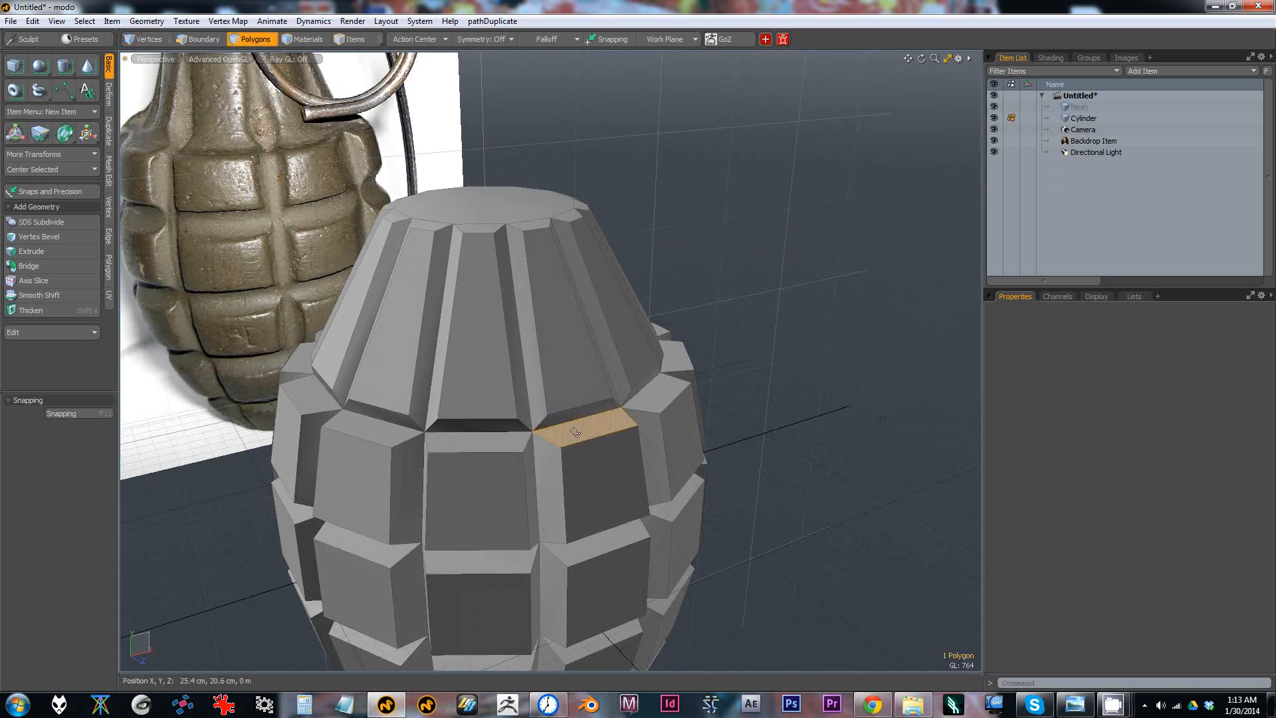
pyautogui.hotkey('ctrl', 'z')
pyautogui.hotkey('ctrl', 'z')
pyautogui.hotkey('ctrl', 'z')
pyautogui.hotkey('ctrl', 'z')
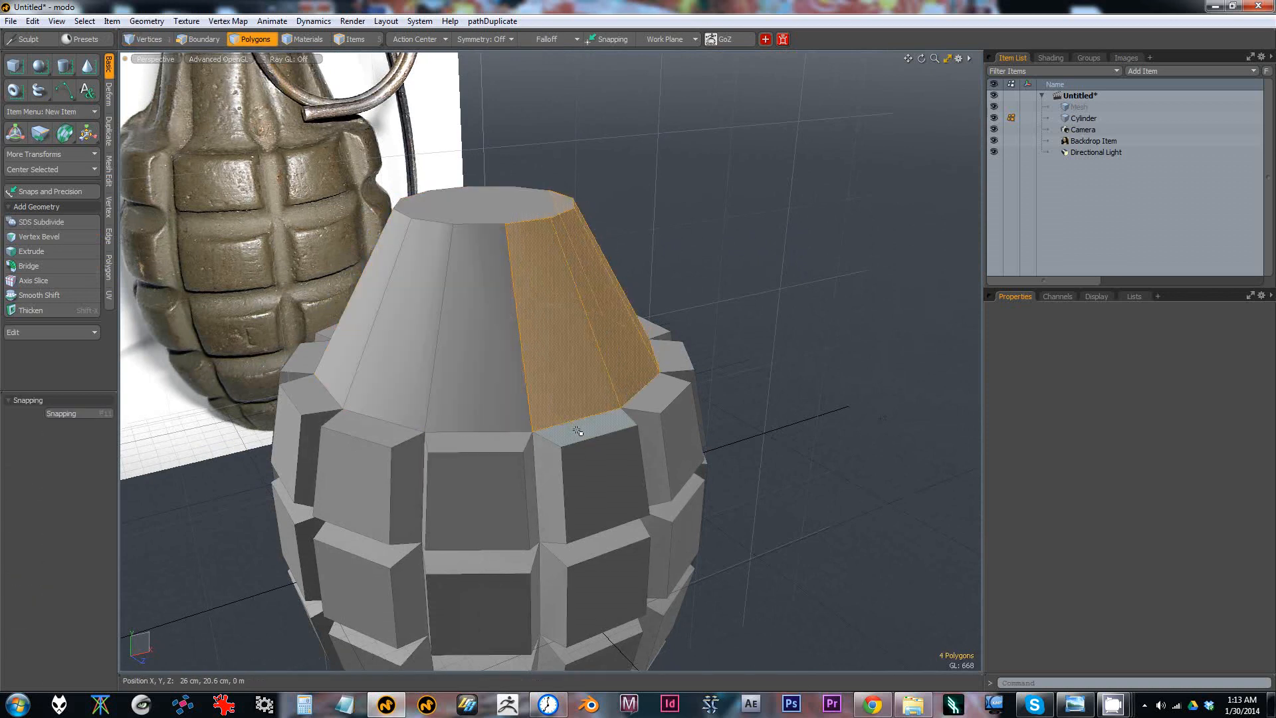
# Step: Reselect the cylinder item, clear the polygon selection and switch to vertex selection
pyautogui.keyDown('alt'); pyautogui.moveTo(575, 433); pyautogui.dragTo(602, 440); pyautogui.keyUp('alt')
pyautogui.keyDown('alt'); pyautogui.moveTo(602, 439); pyautogui.dragTo(532, 427, button='right'); pyautogui.keyUp('alt')
pyautogui.keyDown('alt'); pyautogui.moveTo(532, 428); pyautogui.dragTo(571, 403); pyautogui.keyUp('alt')
pyautogui.keyDown('alt'); pyautogui.moveTo(572, 403); pyautogui.dragTo(554, 401, button='right'); pyautogui.keyUp('alt')
pyautogui.keyDown('alt'); pyautogui.moveTo(554, 400); pyautogui.dragTo(585, 450); pyautogui.keyUp('alt')
pyautogui.press('5')
pyautogui.click(596, 378)
pyautogui.press('1')
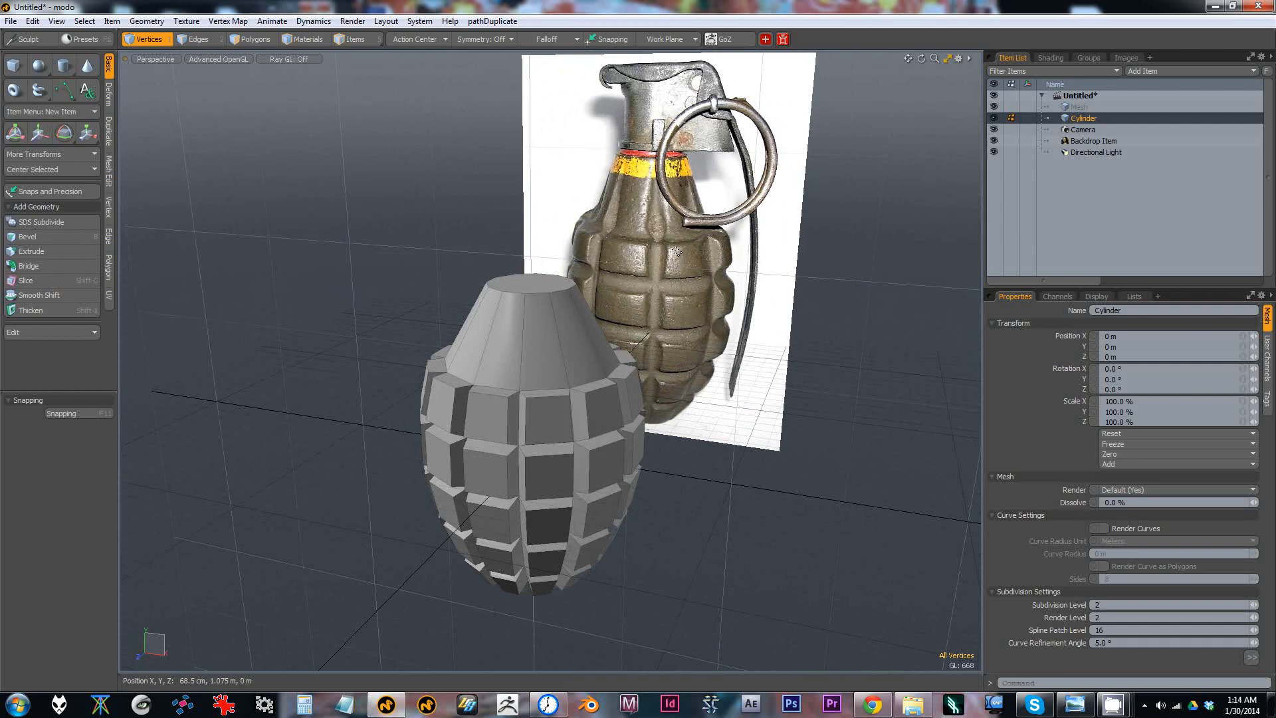
# Step: Toggle subdivision on the body repeatedly to compare its smooth and faceted forms, leaving it smoothed
pyautogui.keyDown('alt'); pyautogui.moveTo(543, 375); pyautogui.dragTo(553, 408); pyautogui.keyUp('alt')
pyautogui.scroll(2, 535, 382)
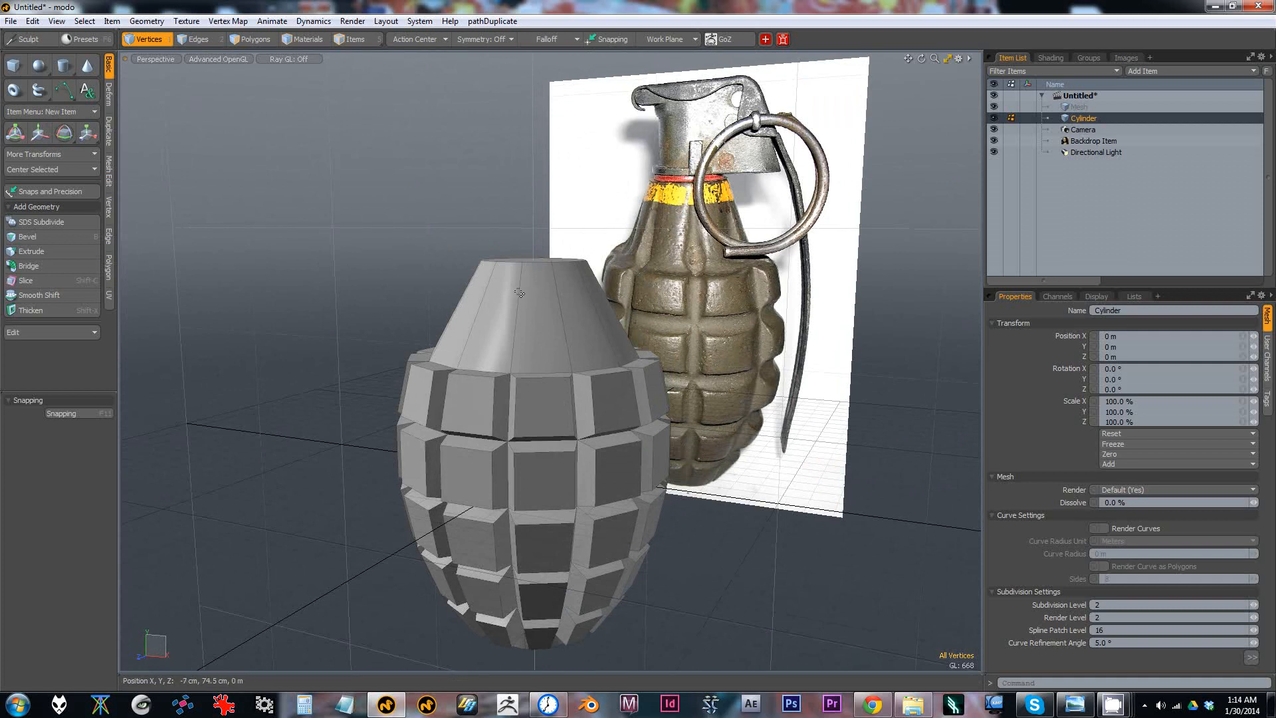
pyautogui.press('shift')
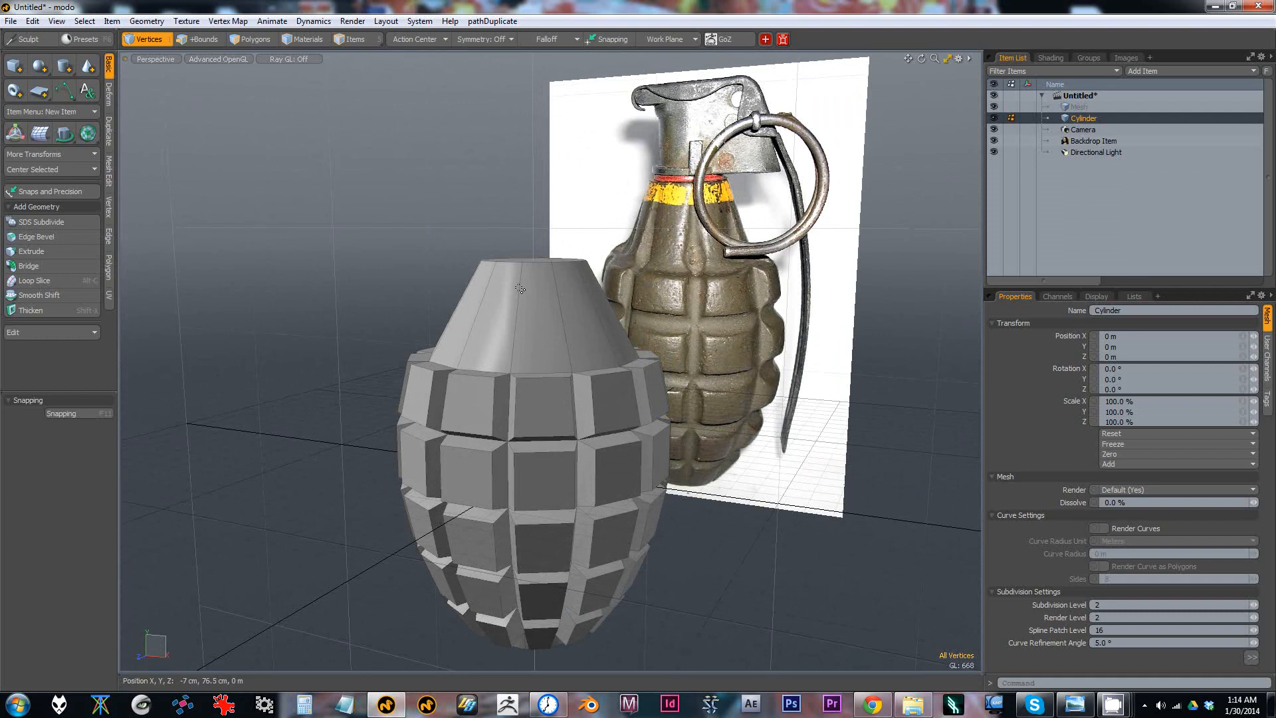
pyautogui.press('Tab')
pyautogui.keyDown('alt'); pyautogui.moveTo(518, 291); pyautogui.dragTo(506, 340); pyautogui.keyUp('alt')
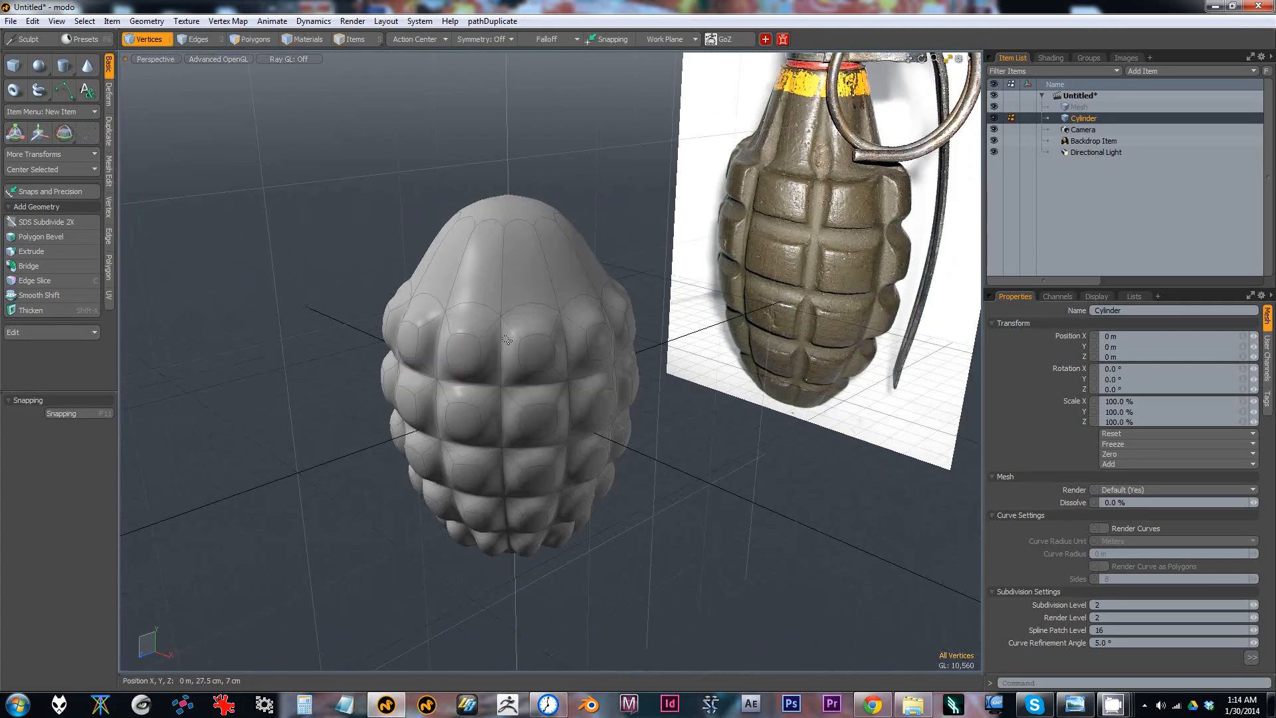
pyautogui.press('Tab')
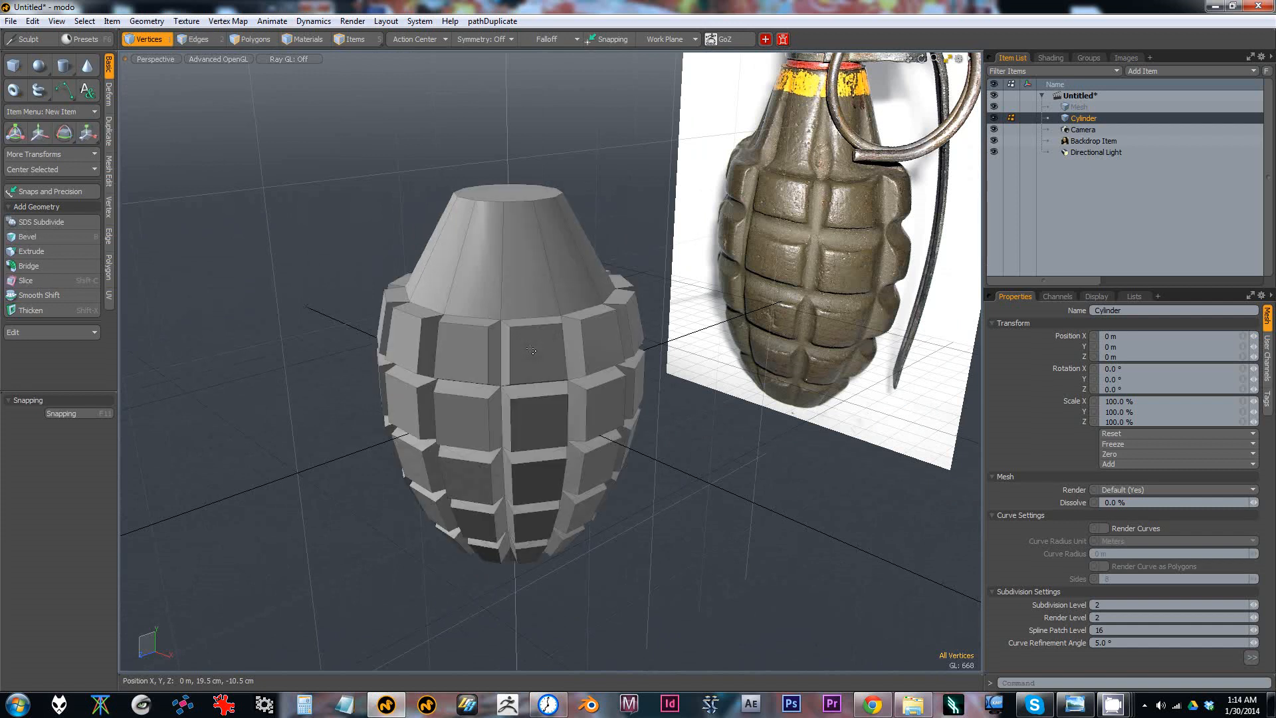
pyautogui.press('Tab')
pyautogui.press('Tab')
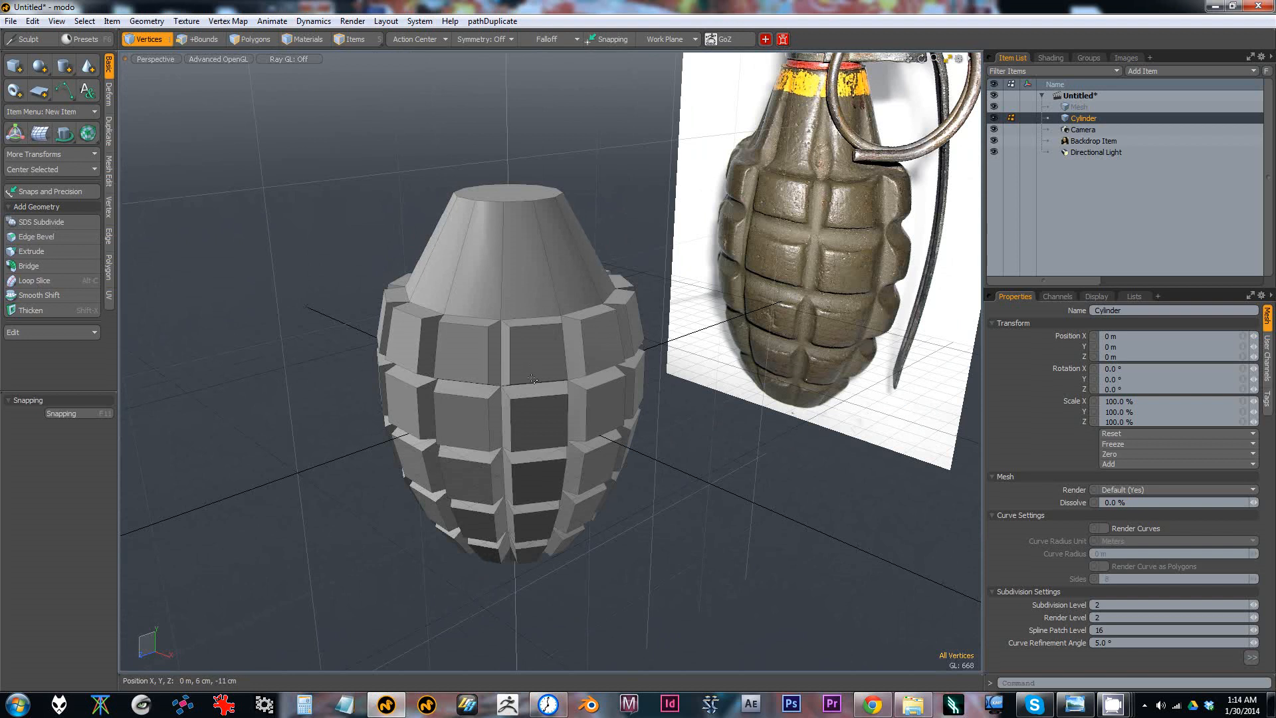
pyautogui.press('Tab')
pyautogui.press('Tab')
pyautogui.press('Tab')
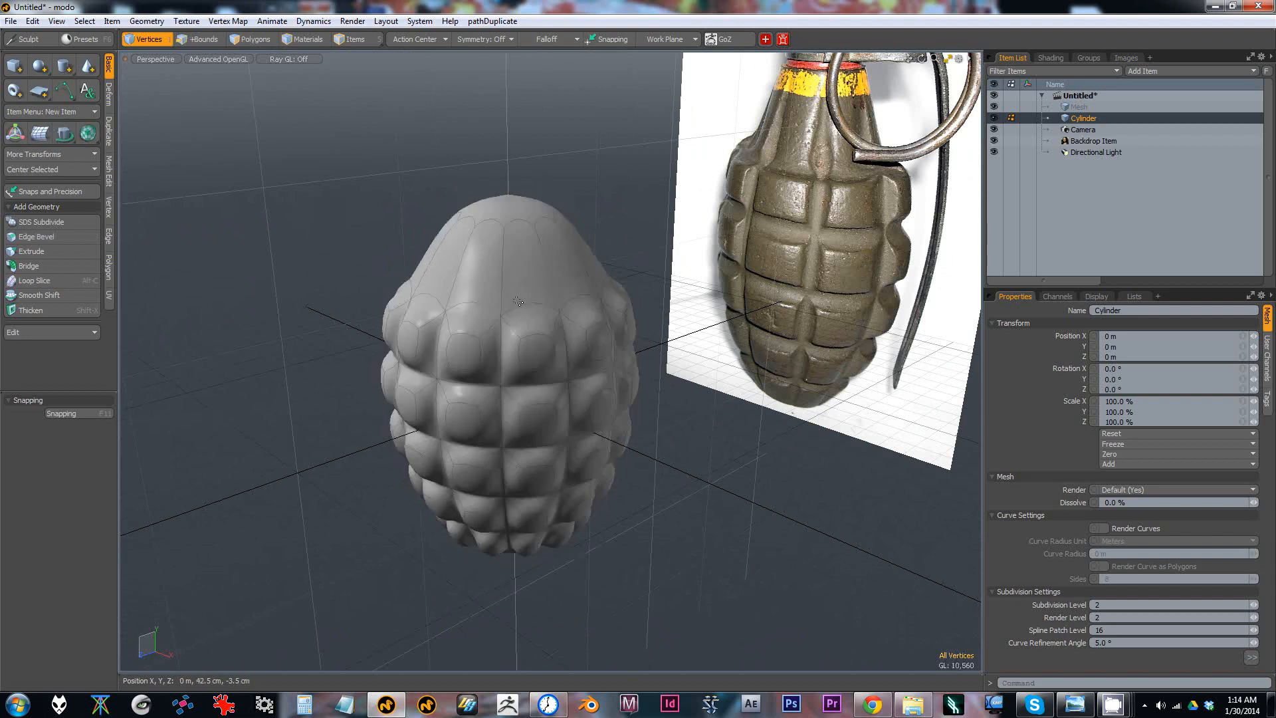
# Step: Select the front faces of two neighbouring segments in the top row, and clear the selection
pyautogui.press('3')
pyautogui.click(545, 357)
pyautogui.keyDown('shift'); pyautogui.click(602, 349); pyautogui.keyUp('shift')
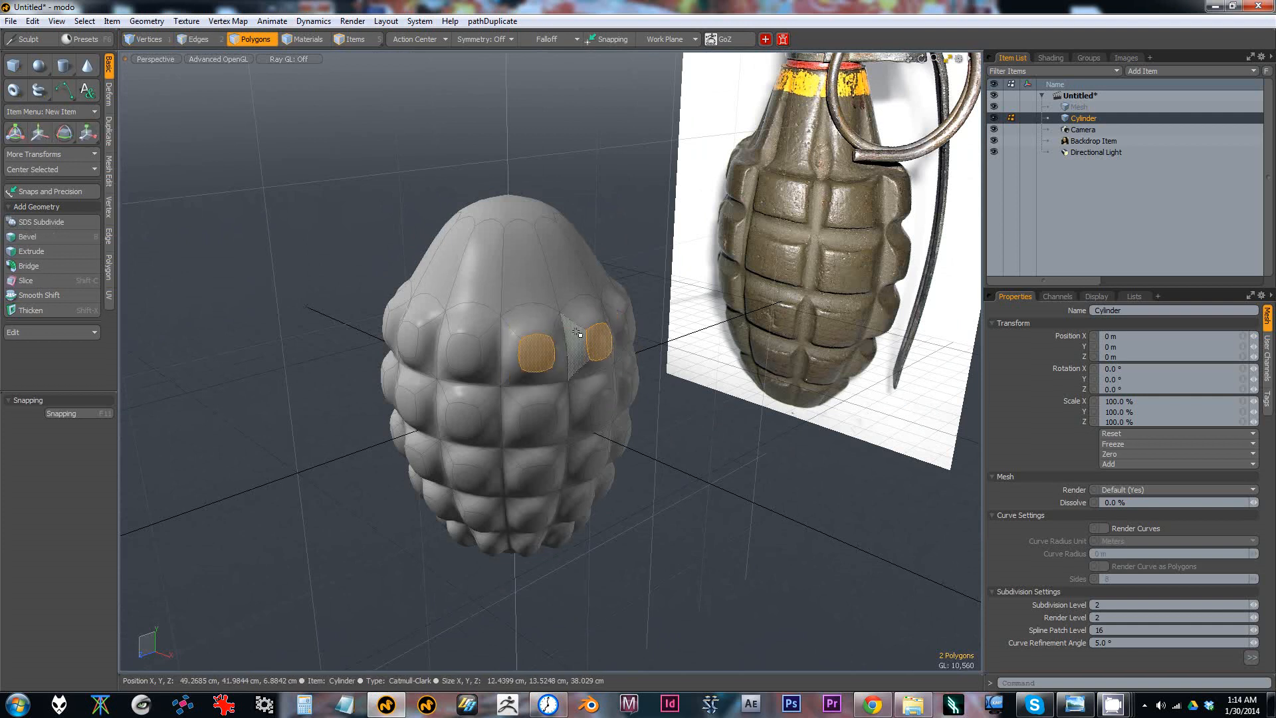
pyautogui.click(528, 279)
pyautogui.click(333, 222)
pyautogui.keyDown('alt'); pyautogui.moveTo(333, 222); pyautogui.dragTo(388, 239); pyautogui.keyUp('alt')
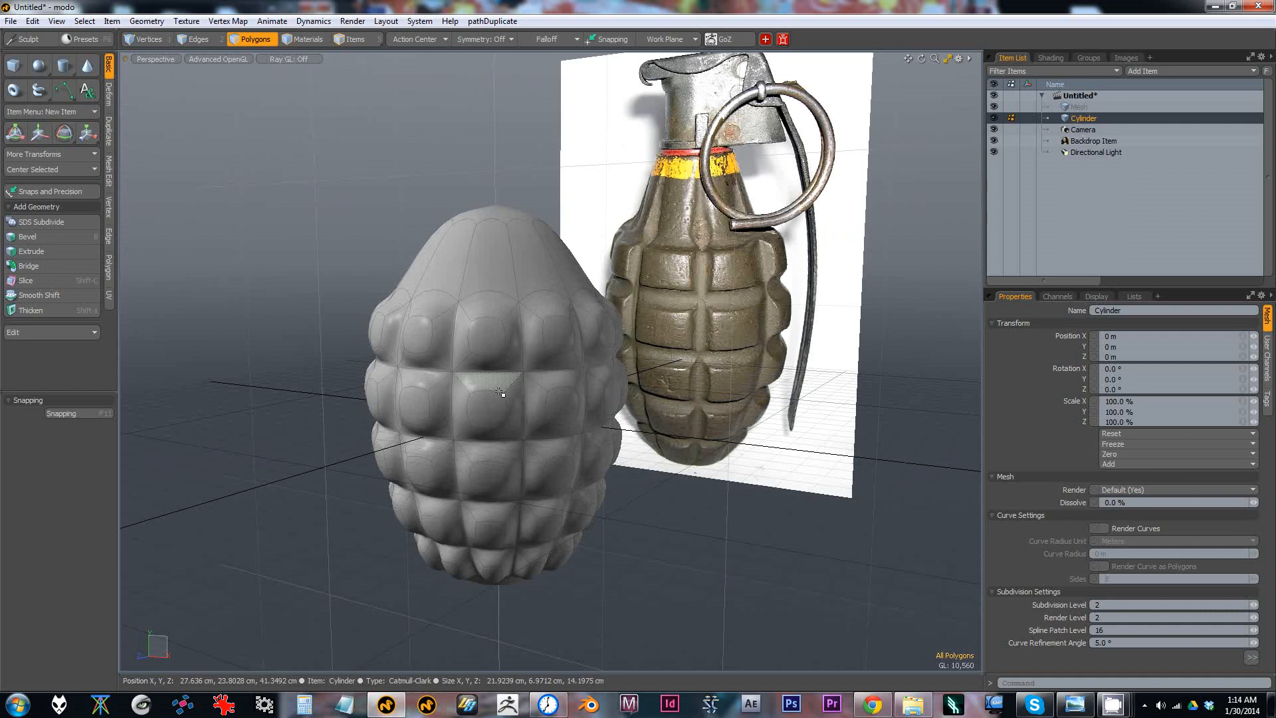
# Step: Select all connected polygons of the smoothed body several times, clearing the selection in between
pyautogui.doubleClick(479, 307)
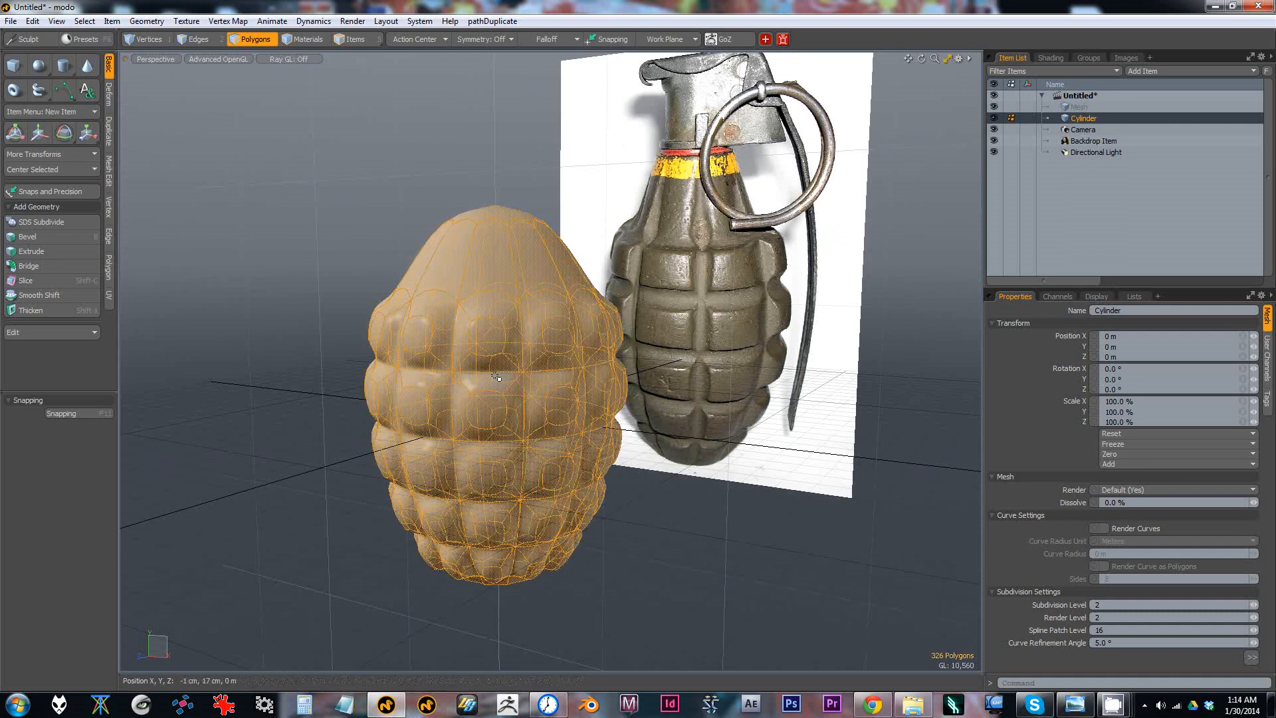
pyautogui.click(406, 237)
pyautogui.doubleClick(487, 253)
pyautogui.click(310, 219)
pyautogui.doubleClick(398, 312)
pyautogui.keyDown('alt'); pyautogui.moveTo(399, 312); pyautogui.dragTo(406, 406); pyautogui.keyUp('alt')
# Step: Compare the selected body with subdivision on and off, leave it smoothed and clear the selection
pyautogui.press('Tab')
pyautogui.press('Tab')
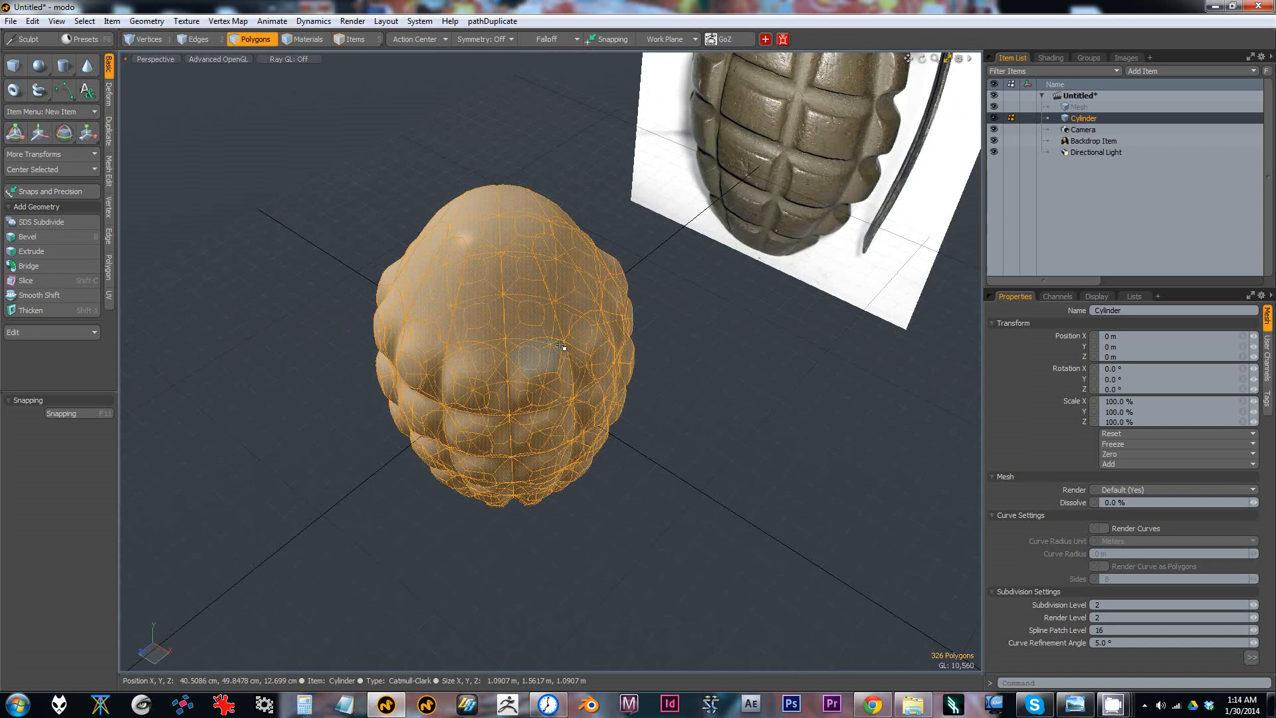
pyautogui.press('Tab')
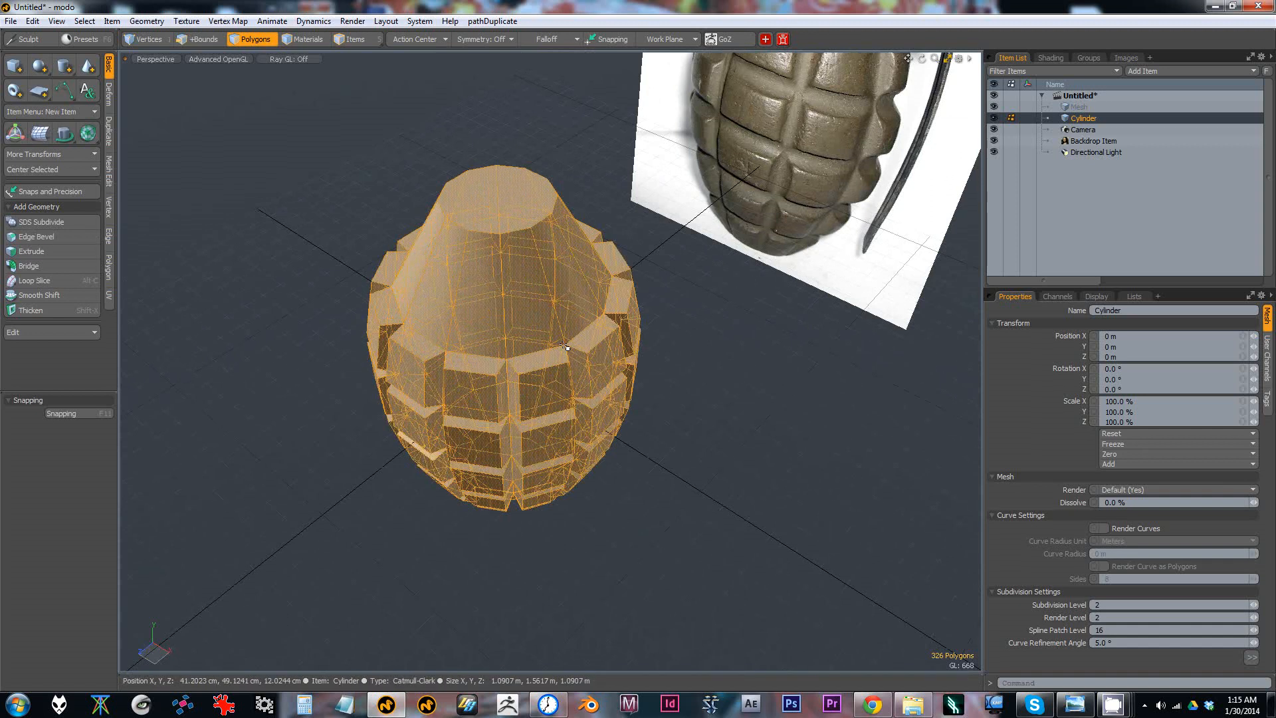
pyautogui.press('Tab')
pyautogui.click(700, 397)
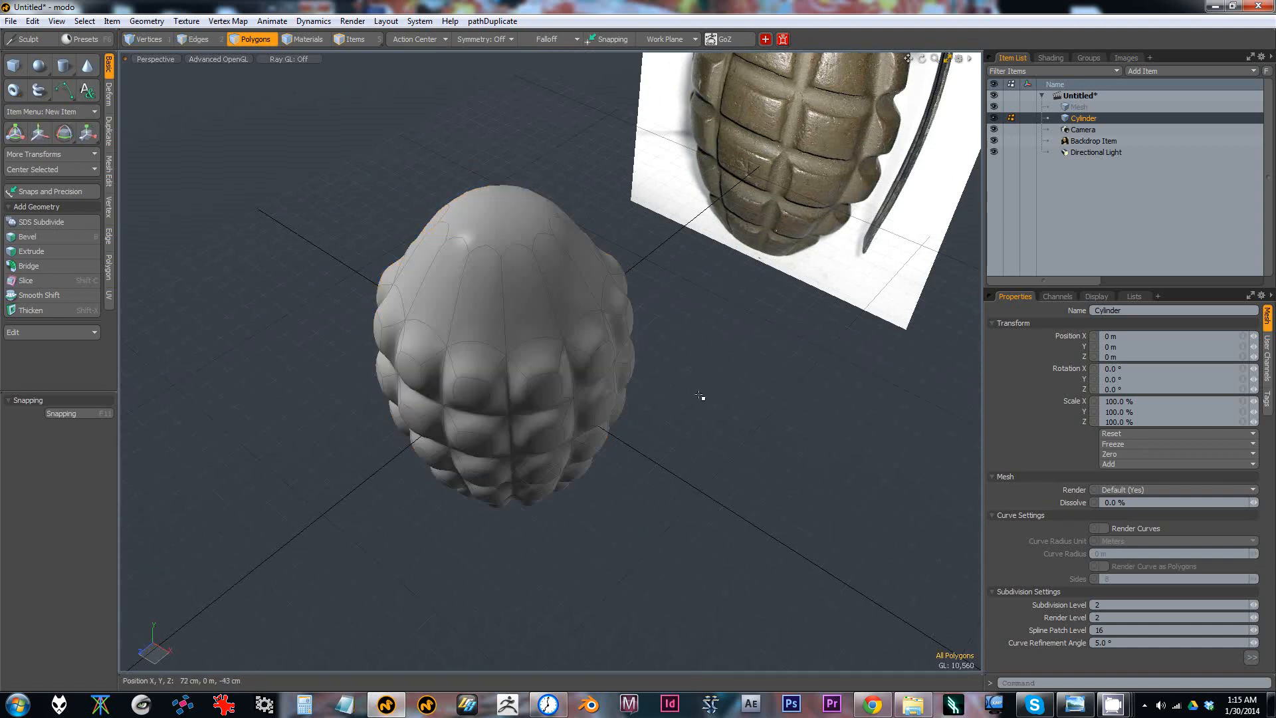
# Step: Compare the smooth and faceted segments against the backdrop, and examine the top row up close with subdivision off
pyautogui.keyDown('alt'); pyautogui.moveTo(700, 397); pyautogui.dragTo(630, 351); pyautogui.keyUp('alt')
pyautogui.press('Tab')
pyautogui.press('Tab')
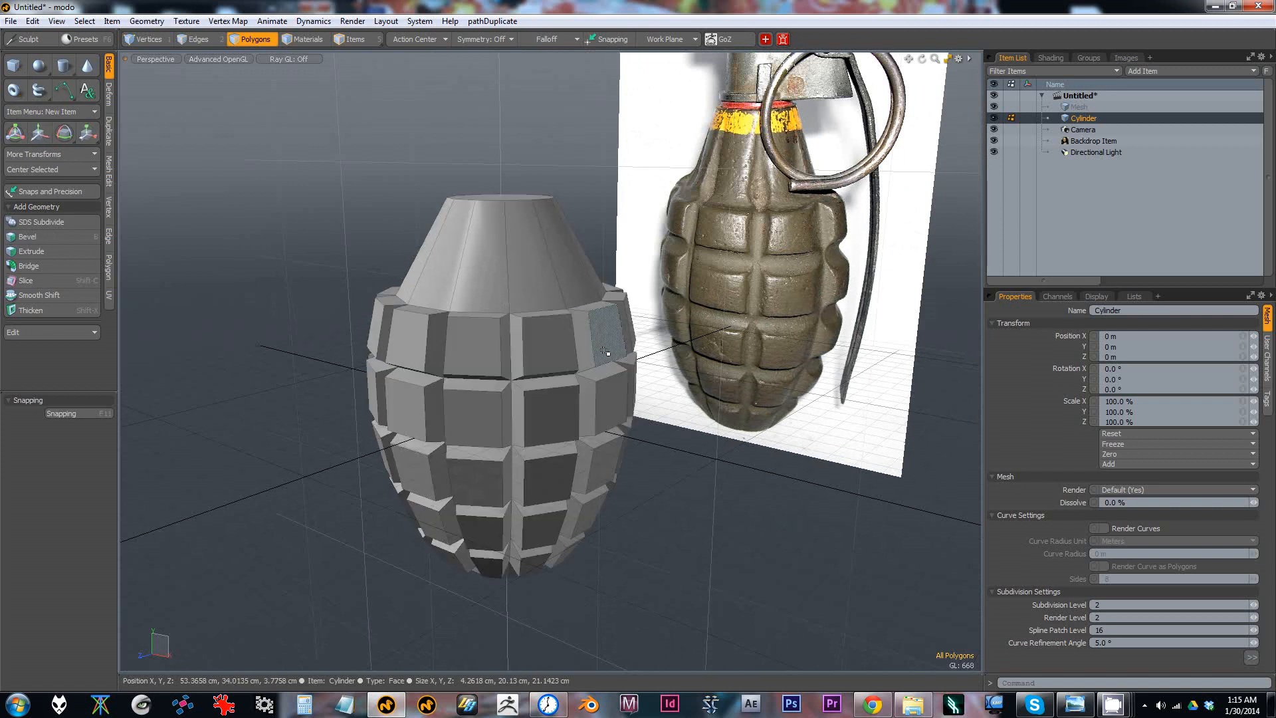
pyautogui.moveTo(556, 354)
pyautogui.keyDown('alt'); pyautogui.mouseDown()
pyautogui.moveTo(567, 345)
pyautogui.moveTo(563, 355)
pyautogui.mouseUp(); pyautogui.keyUp('alt')
pyautogui.scroll(3, 563, 355)
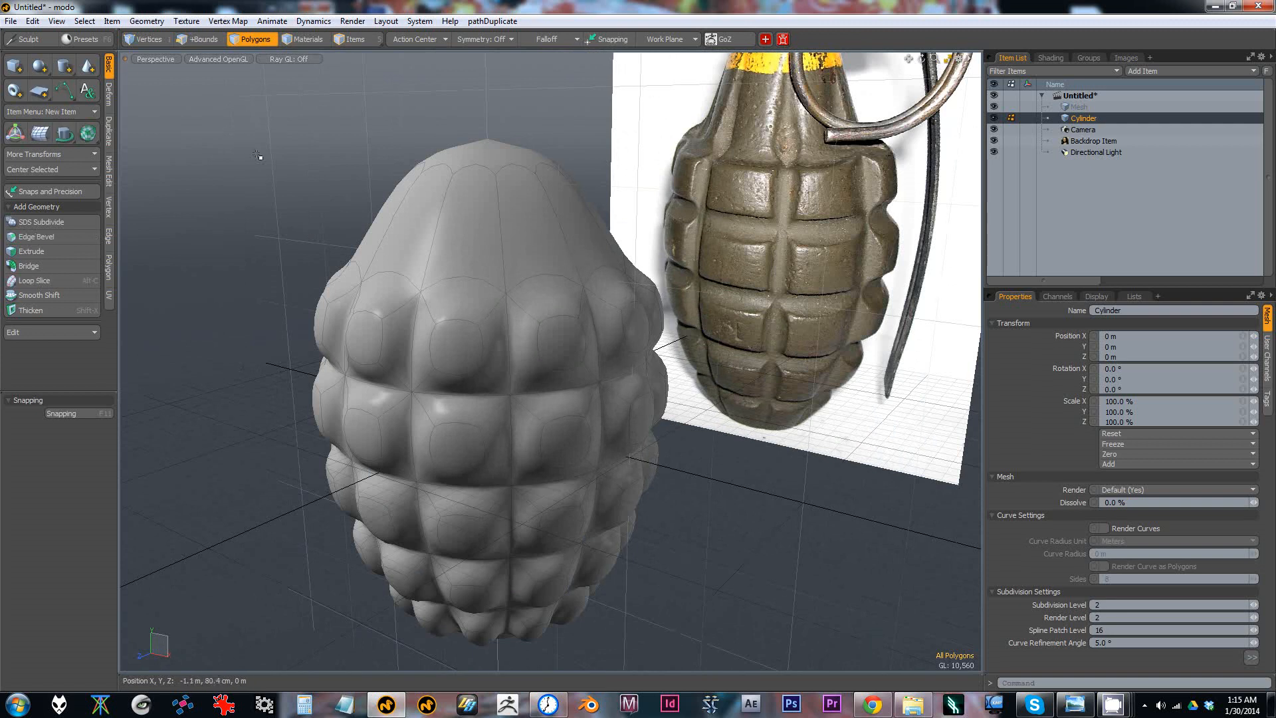
pyautogui.press('Tab')
pyautogui.scroll(5, 544, 292)
pyautogui.keyDown('alt'); pyautogui.moveTo(545, 291); pyautogui.dragTo(509, 338); pyautogui.keyUp('alt')
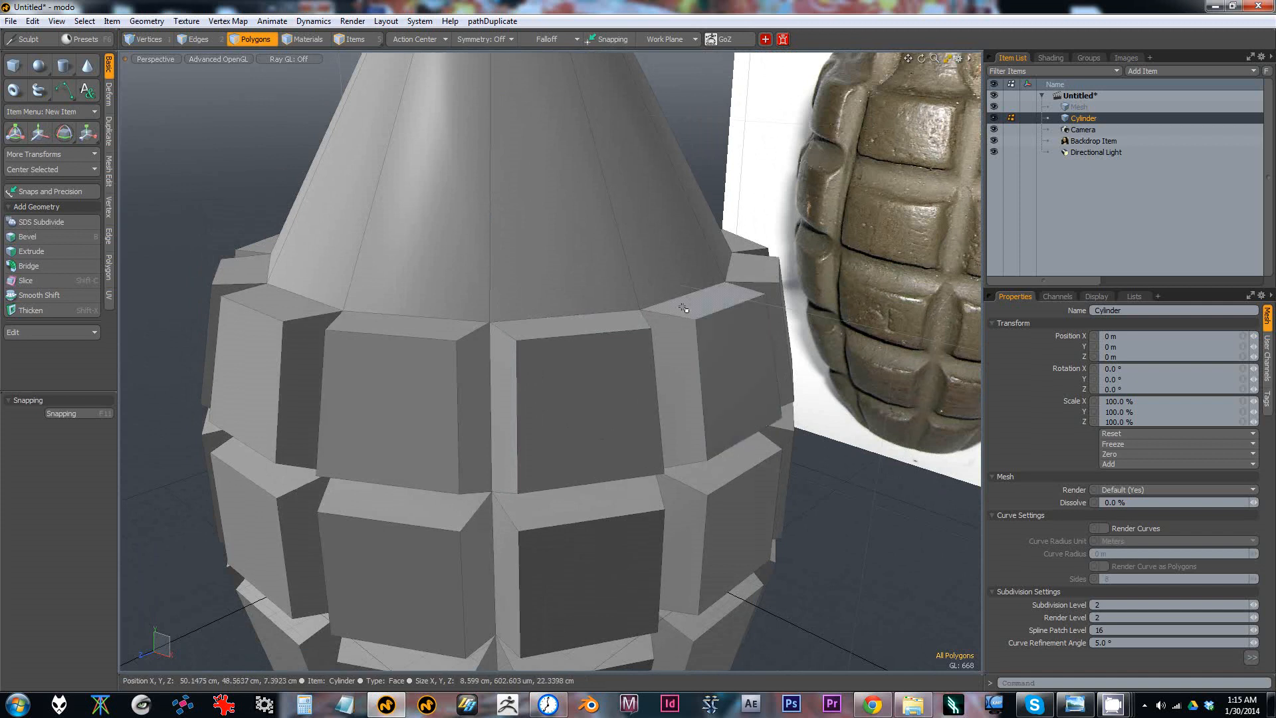
# Step: Switch to edge selection, clear the selected edges and start Edge Bevel
pyautogui.click(200, 40)
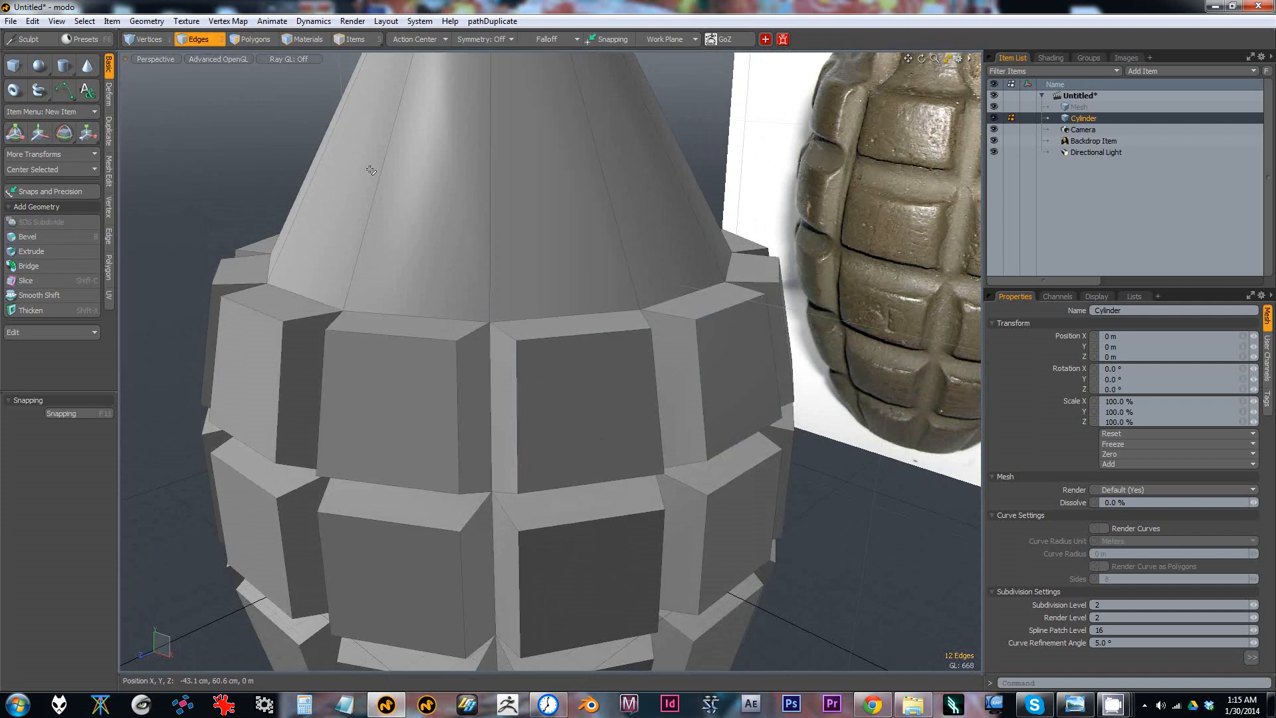
pyautogui.scroll(-5, 370, 170)
pyautogui.click(281, 134)
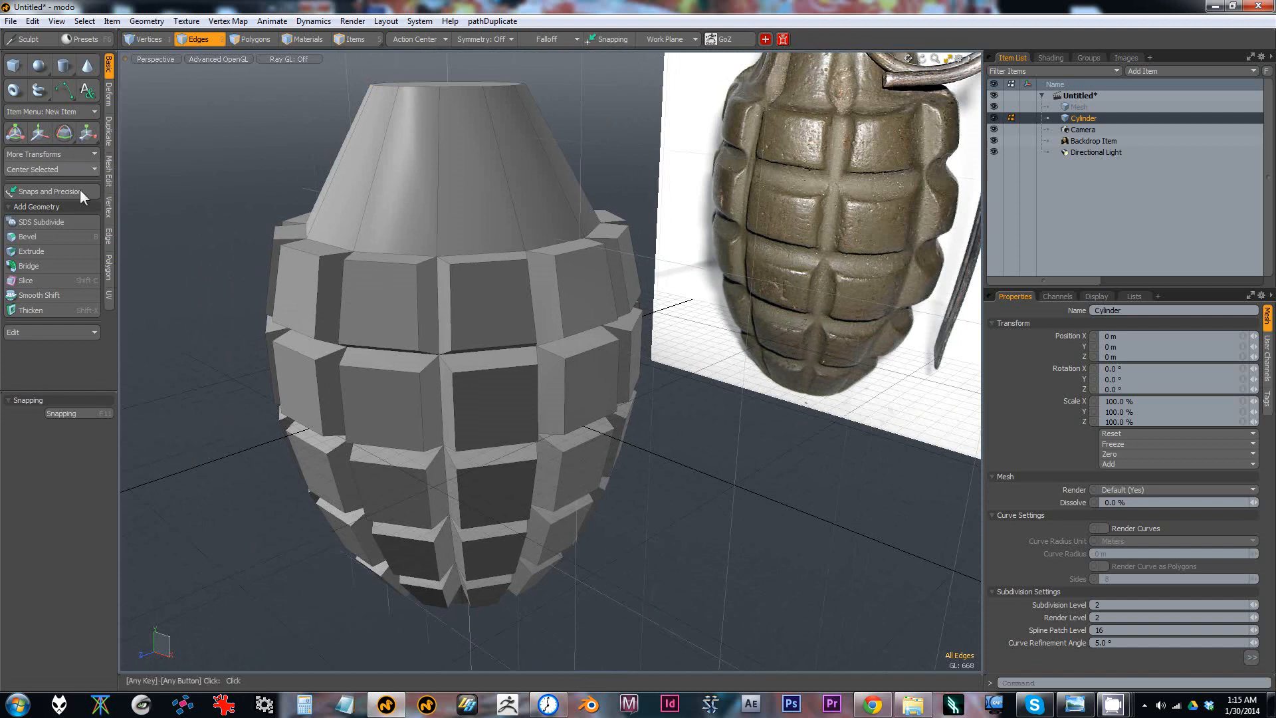
pyautogui.click(45, 237)
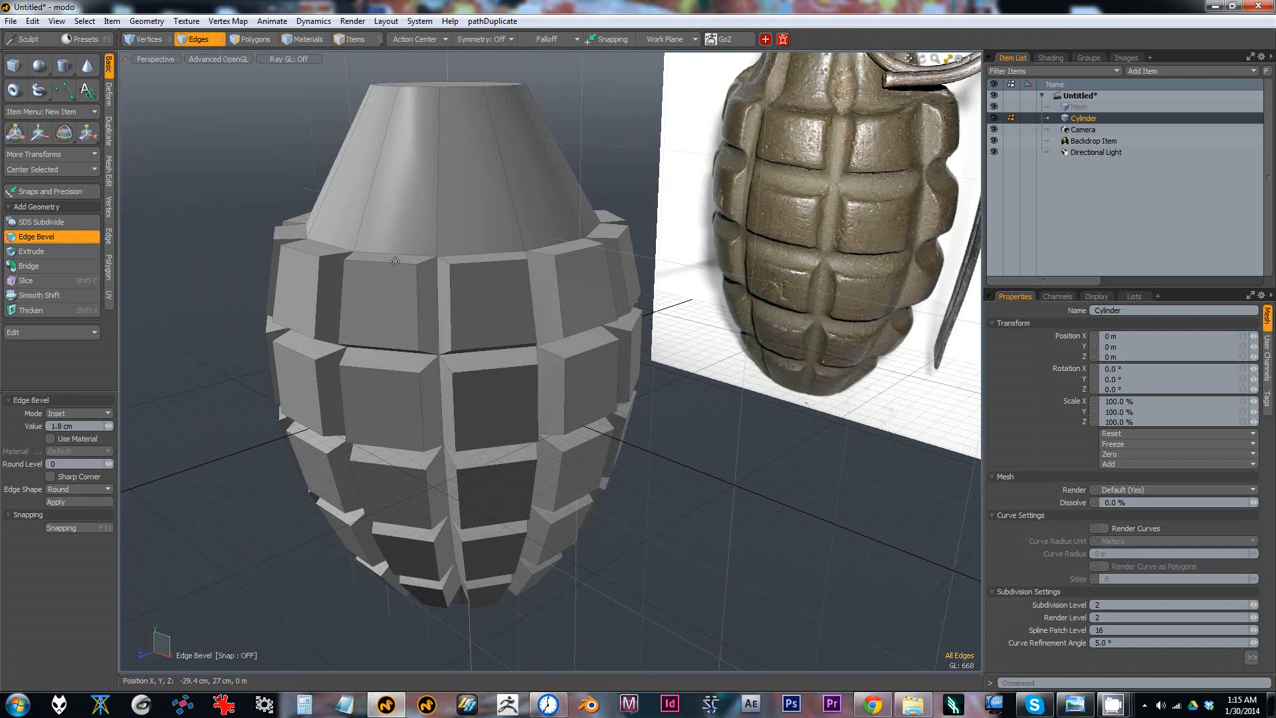
pyautogui.keyDown('ctrl'); pyautogui.keyDown('alt'); pyautogui.moveTo(386, 208); pyautogui.dragTo(439, 222); pyautogui.keyUp('alt'); pyautogui.keyUp('ctrl')
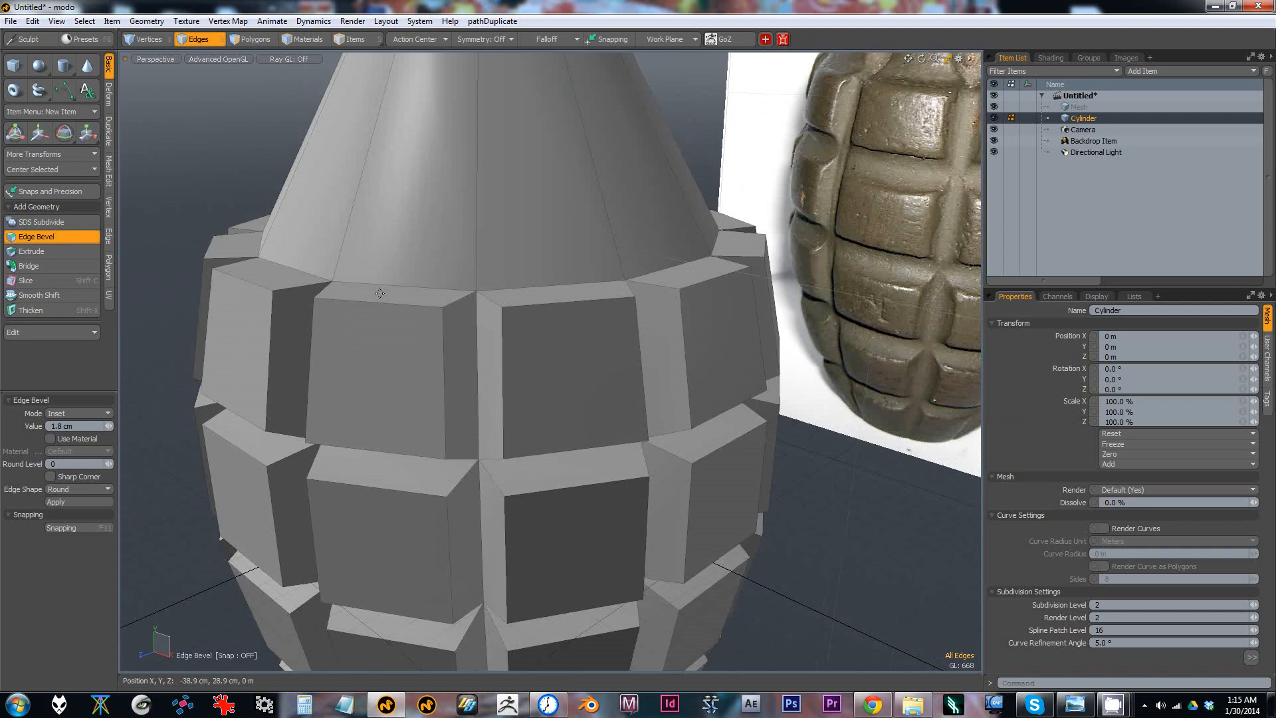
pyautogui.keyDown('alt'); pyautogui.moveTo(394, 346); pyautogui.dragTo(399, 353); pyautogui.keyUp('alt')
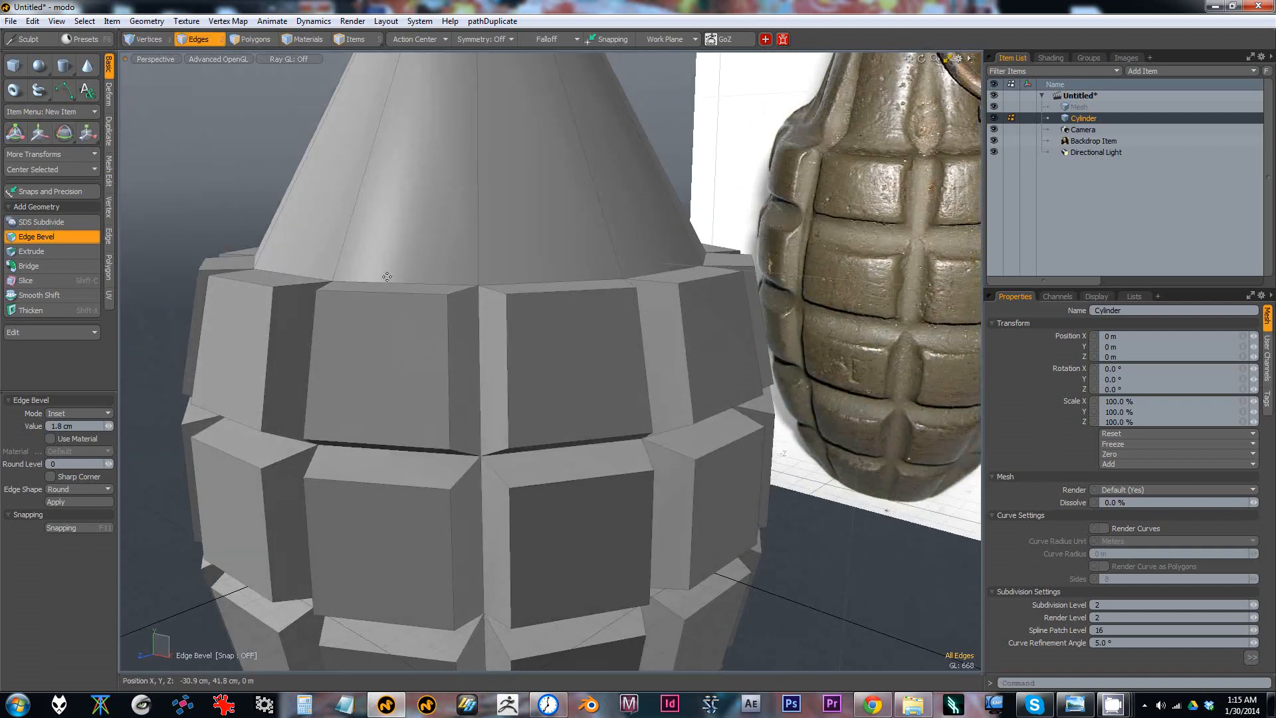
# Step: Select the front faces of several top-row segments in polygon mode and clear the selection
pyautogui.press('3')
pyautogui.click(577, 362)
pyautogui.keyDown('shift'); pyautogui.click(379, 369); pyautogui.keyUp('shift')
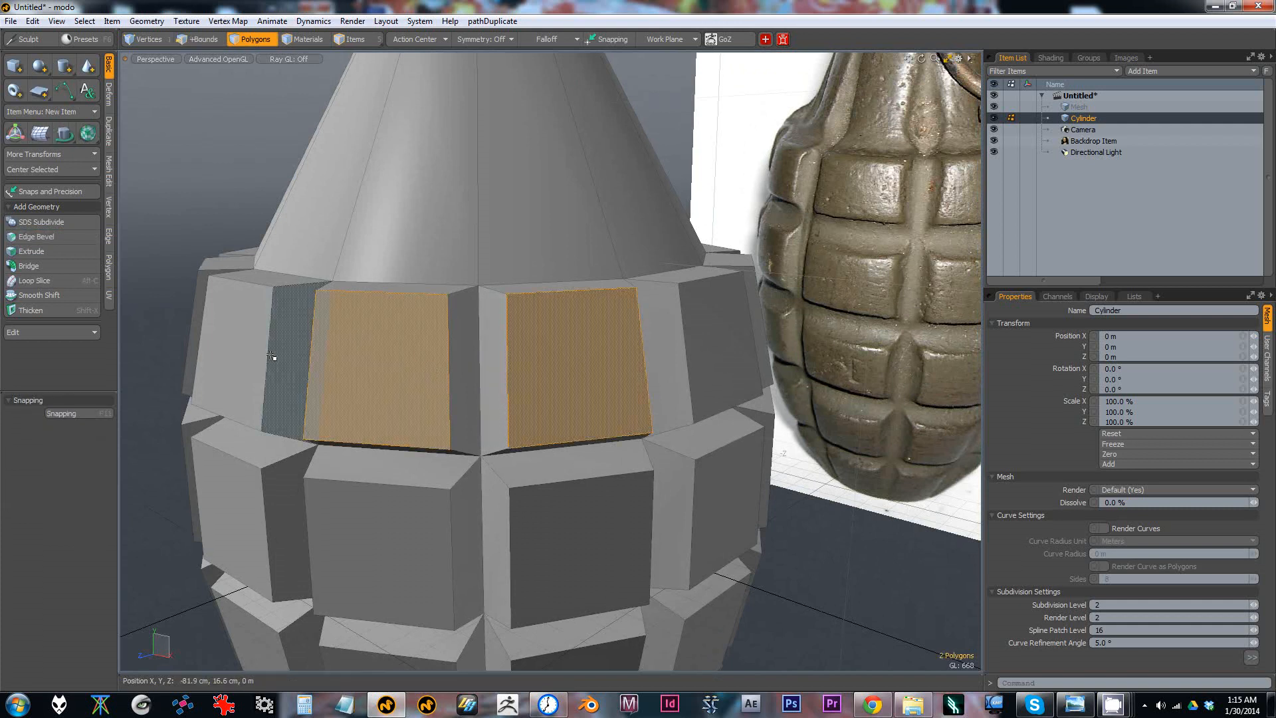
pyautogui.click(353, 367)
pyautogui.keyDown('shift'); pyautogui.click(587, 365); pyautogui.keyUp('shift')
pyautogui.keyDown('shift'); pyautogui.click(715, 345); pyautogui.keyUp('shift')
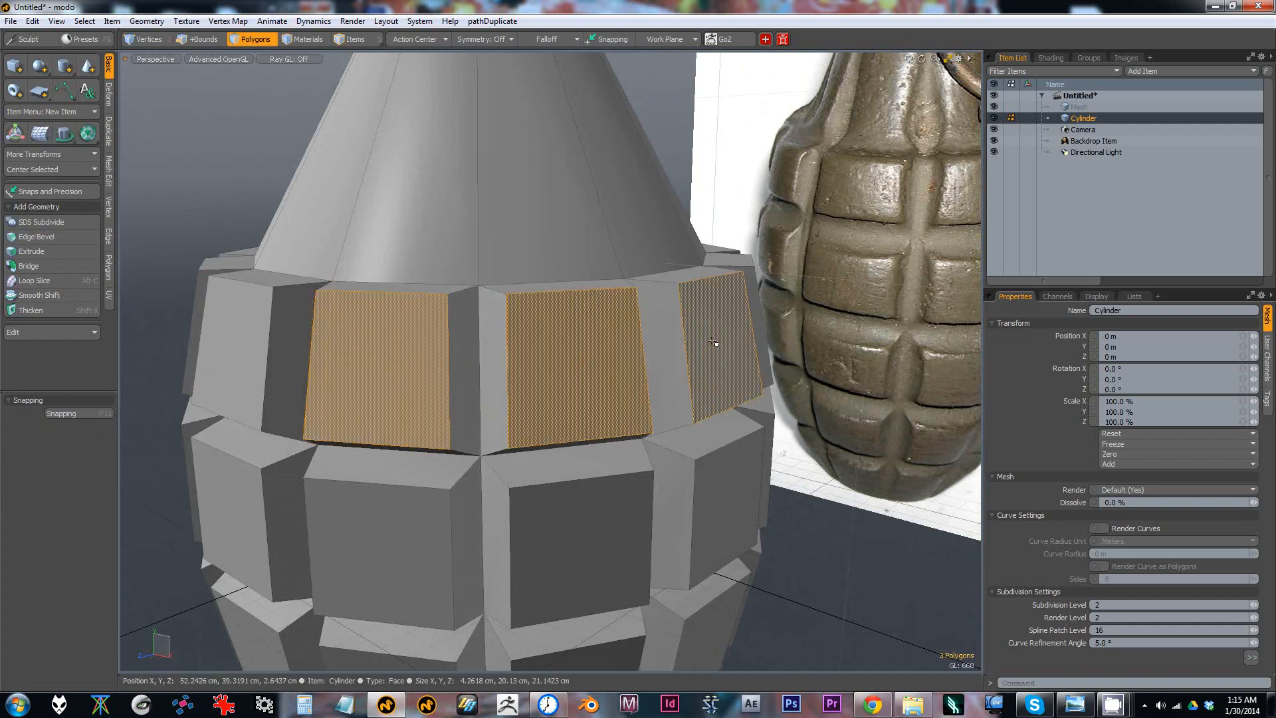
pyautogui.click(232, 198)
# Step: Bevel a single vertical edge of one top-row segment's front face
pyautogui.press('2')
pyautogui.click(488, 278)
pyautogui.click(503, 345)
pyautogui.keyDown('ctrl'); pyautogui.keyDown('alt'); pyautogui.moveTo(503, 344); pyautogui.dragTo(570, 328); pyautogui.keyUp('alt'); pyautogui.keyUp('ctrl')
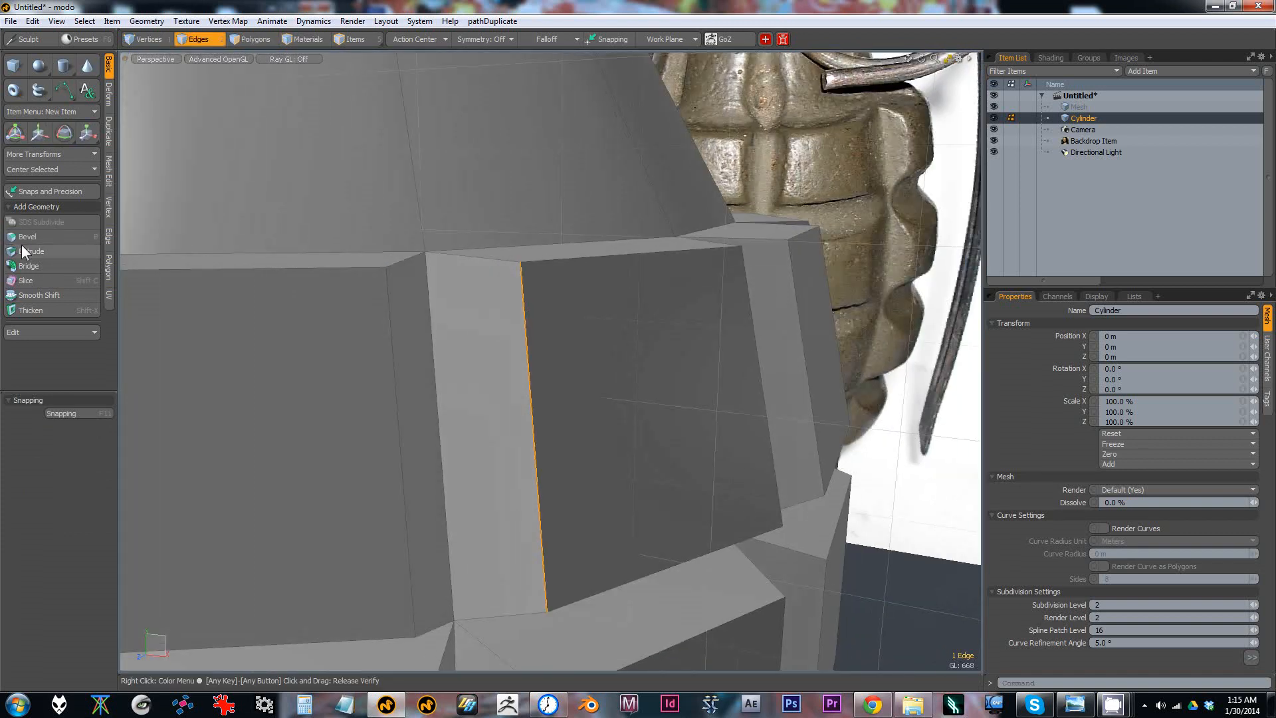
pyautogui.click(66, 239)
pyautogui.moveTo(461, 309); pyautogui.dragTo(476, 346)
pyautogui.moveTo(505, 321); pyautogui.dragTo(473, 334)
pyautogui.press('1')
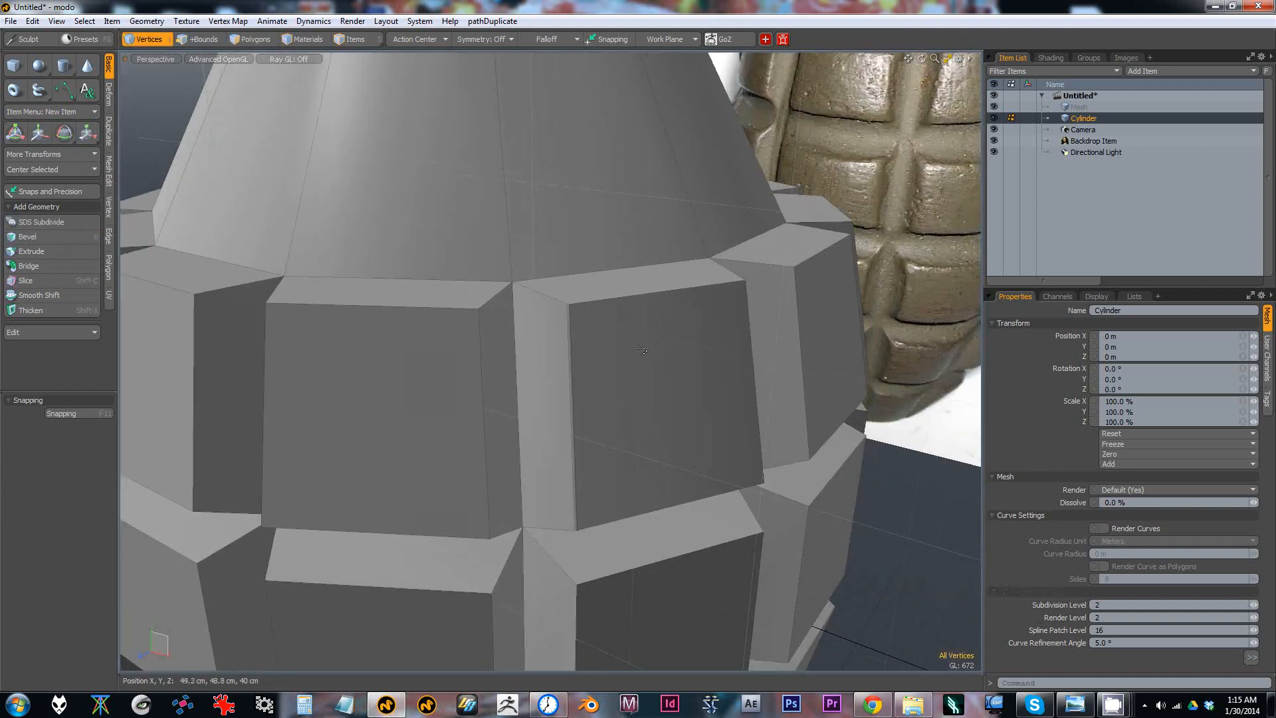
# Step: Compare the segment with the single beveled edge with subdivision on and off
pyautogui.press('Tab')
pyautogui.press('Tab')
pyautogui.press('Tab')
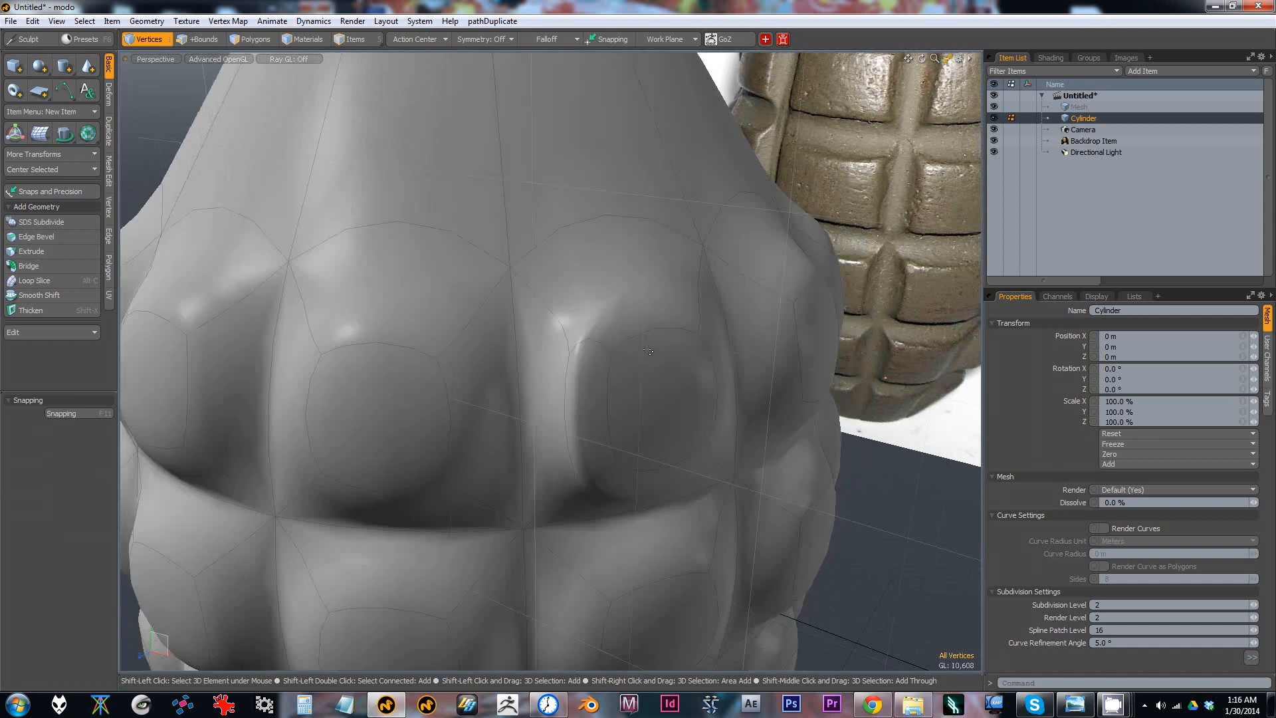
pyautogui.keyDown('ctrl'); pyautogui.keyDown('alt'); pyautogui.moveTo(647, 351); pyautogui.dragTo(455, 384); pyautogui.keyUp('alt'); pyautogui.keyUp('ctrl')
pyautogui.press('Tab')
pyautogui.press('Tab')
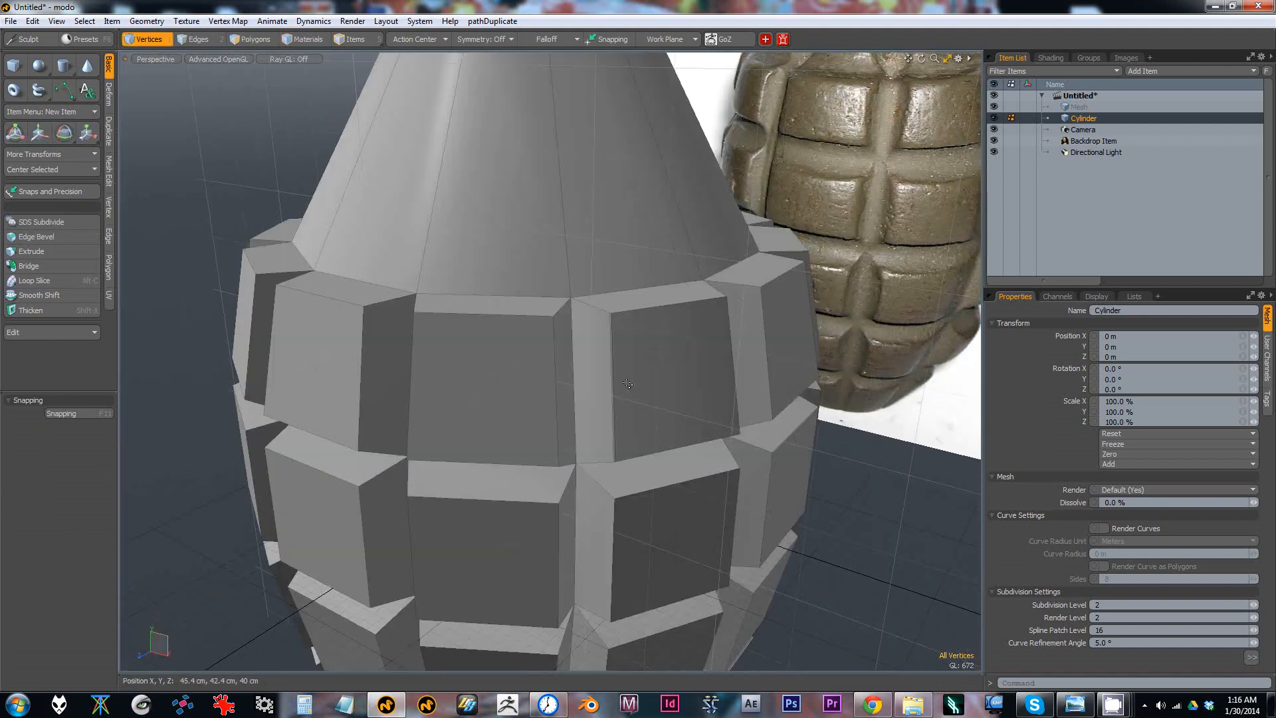
pyautogui.press('Tab')
# Step: Bevel the boundary edges of one top-row segment's front face together with its adjoining corner edges
pyautogui.press('2')
pyautogui.click(630, 372)
pyautogui.press('3')
pyautogui.click(666, 372)
pyautogui.keyDown('alt'); pyautogui.moveTo(689, 379); pyautogui.dragTo(582, 379); pyautogui.keyUp('alt')
pyautogui.hotkey('alt', '2')
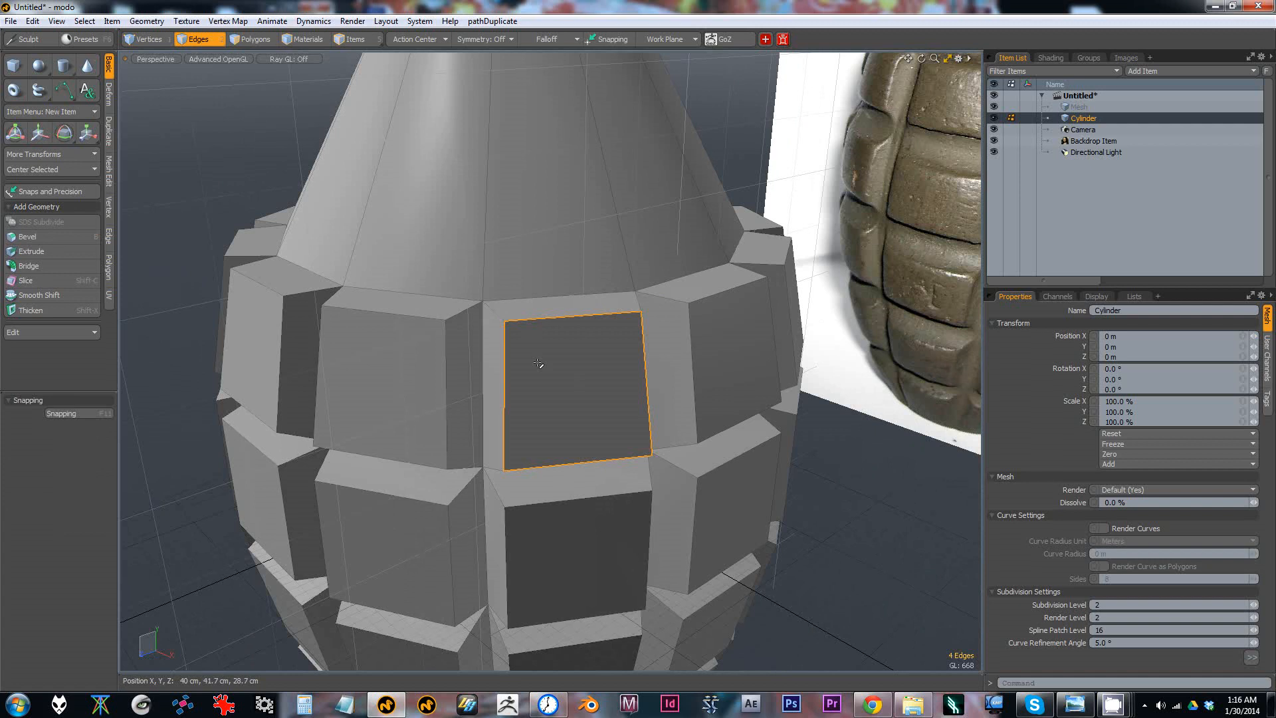
pyautogui.press('b')
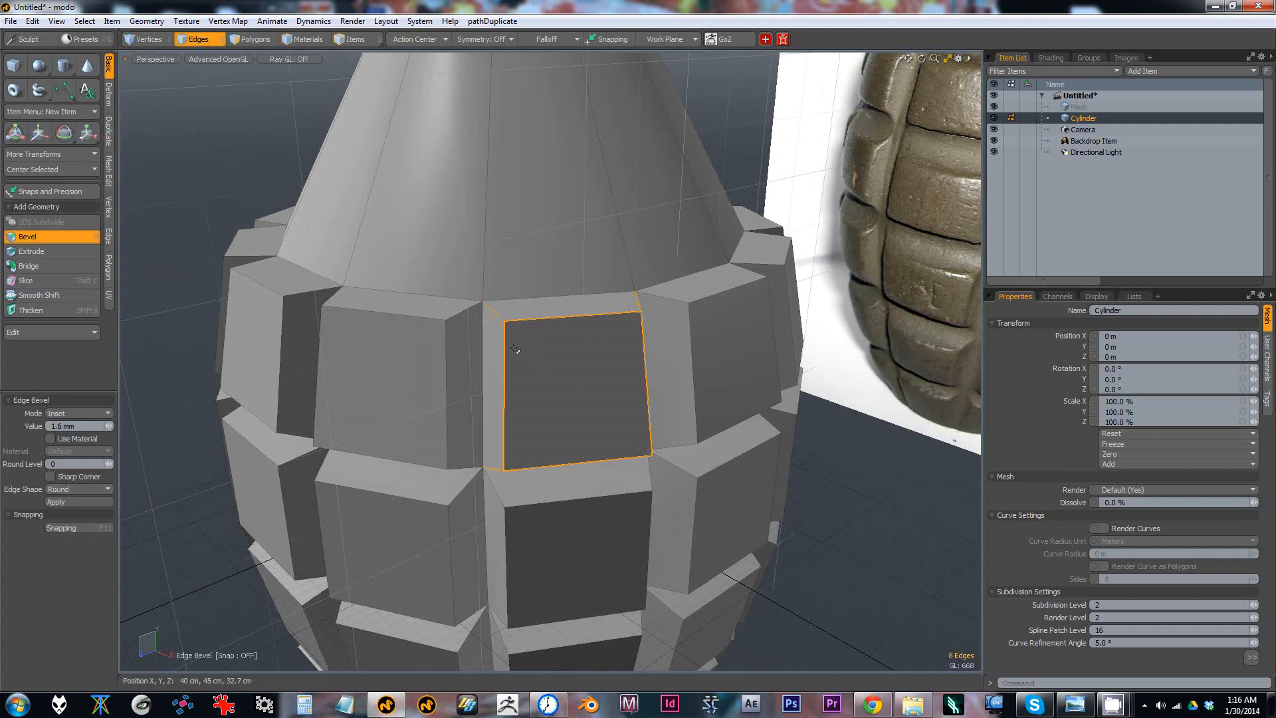
pyautogui.keyDown('alt'); pyautogui.moveTo(464, 334); pyautogui.dragTo(539, 321, button='right'); pyautogui.keyUp('alt')
pyautogui.moveTo(525, 309); pyautogui.dragTo(553, 299)
pyautogui.keyDown('alt'); pyautogui.moveTo(553, 298); pyautogui.dragTo(672, 319, button='right'); pyautogui.keyUp('alt')
pyautogui.moveTo(677, 325); pyautogui.dragTo(633, 326)
# Step: Compare the one beveled segment with its rounded neighbours under subdivision, and undo its bevel
pyautogui.keyDown('alt'); pyautogui.moveTo(694, 332); pyautogui.dragTo(764, 519); pyautogui.keyUp('alt')
pyautogui.press('1')
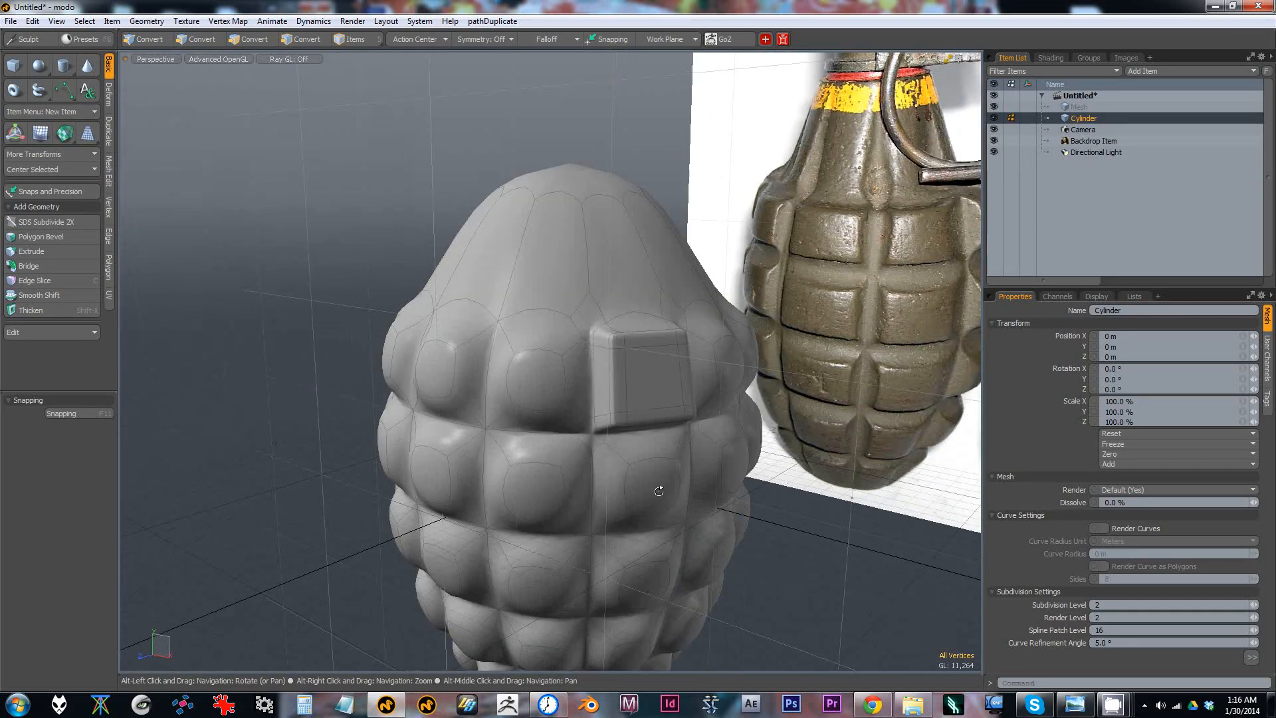
pyautogui.press('Tab')
pyautogui.hotkey('ctrl', 'z')
pyautogui.keyDown('alt'); pyautogui.moveTo(673, 472); pyautogui.dragTo(664, 359, button='right'); pyautogui.keyUp('alt')
pyautogui.press('1')
pyautogui.keyDown('alt'); pyautogui.moveTo(664, 358); pyautogui.dragTo(458, 388, button='middle'); pyautogui.keyUp('alt')
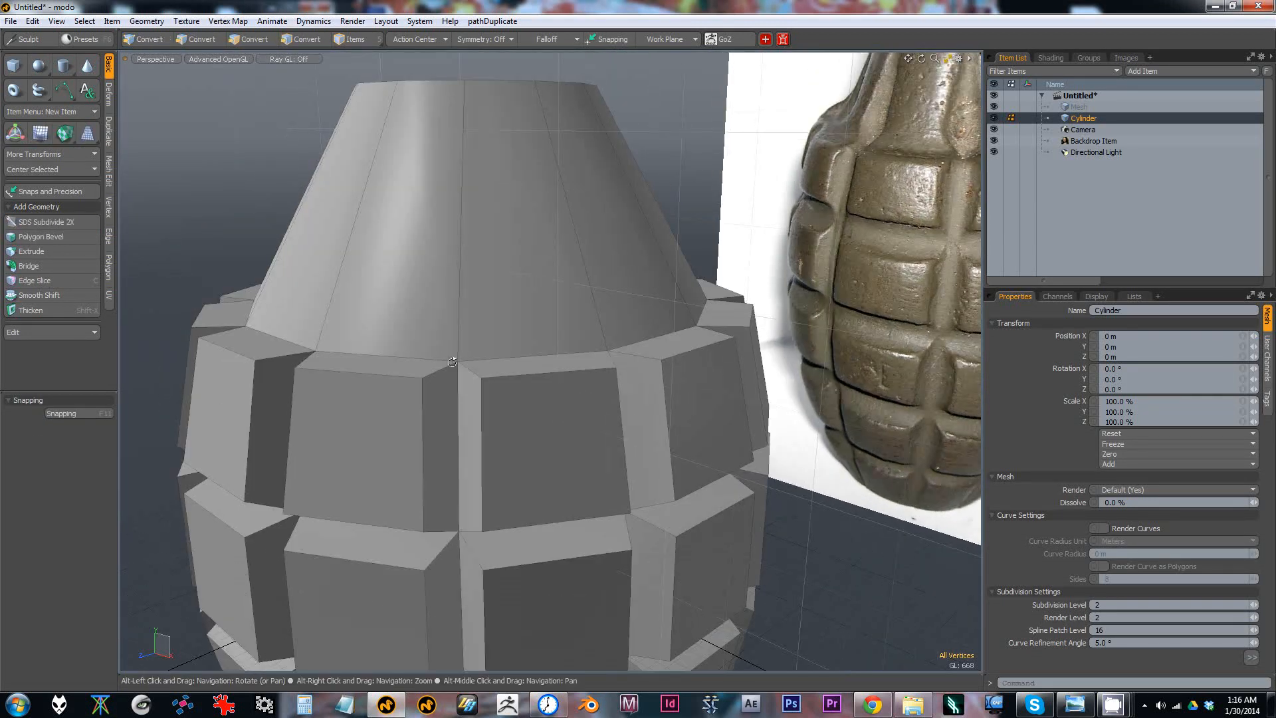
pyautogui.keyDown('alt'); pyautogui.moveTo(450, 369); pyautogui.dragTo(464, 382, button='right'); pyautogui.keyUp('alt')
pyautogui.keyDown('alt'); pyautogui.moveTo(464, 382); pyautogui.dragTo(429, 373); pyautogui.keyUp('alt')
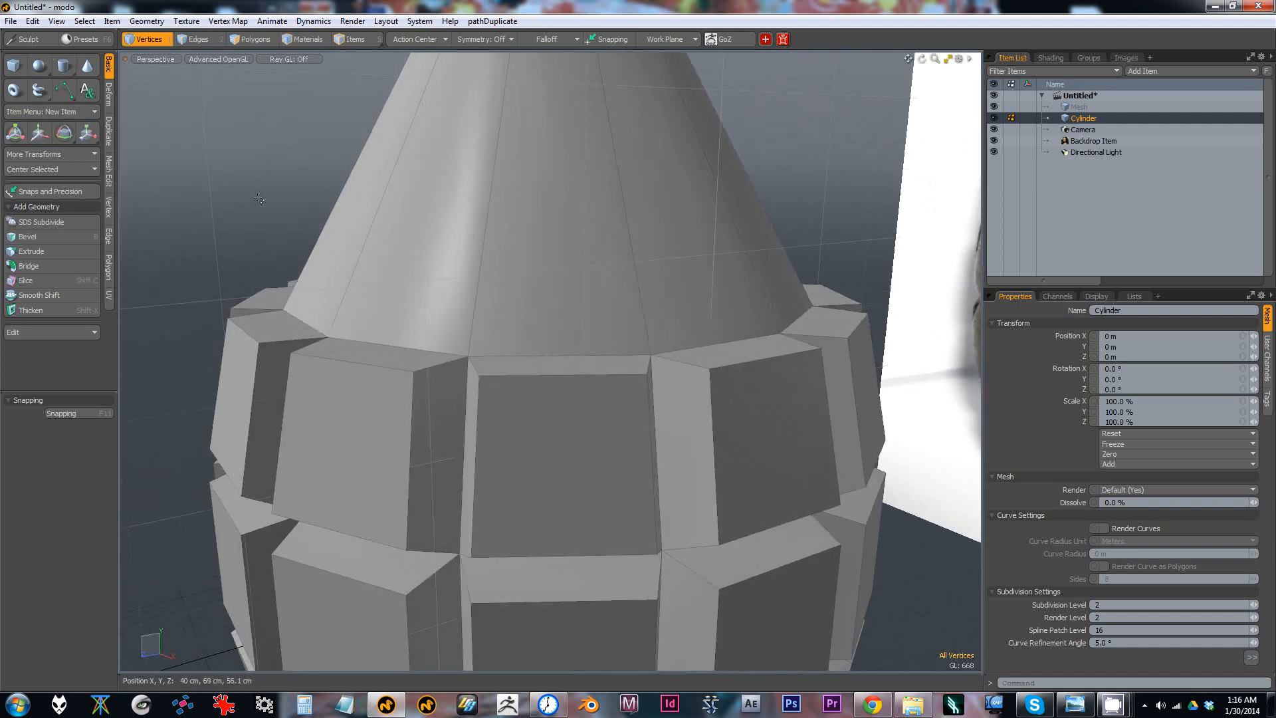
# Step: Try an edge bevel on all edges of the body with nothing selected, and undo it
pyautogui.click(189, 40)
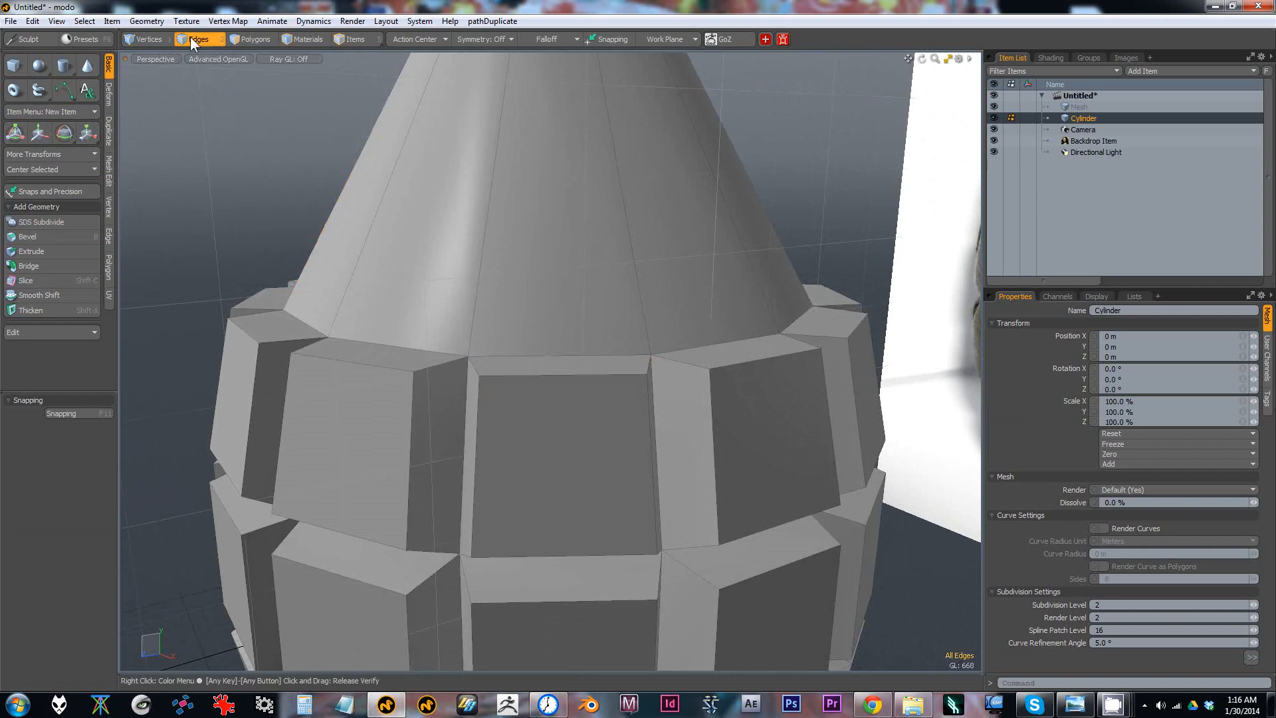
pyautogui.click(37, 236)
pyautogui.moveTo(538, 500); pyautogui.dragTo(564, 500)
pyautogui.hotkey('ctrl', 'z')
pyautogui.hotkey('ctrl', 'z')
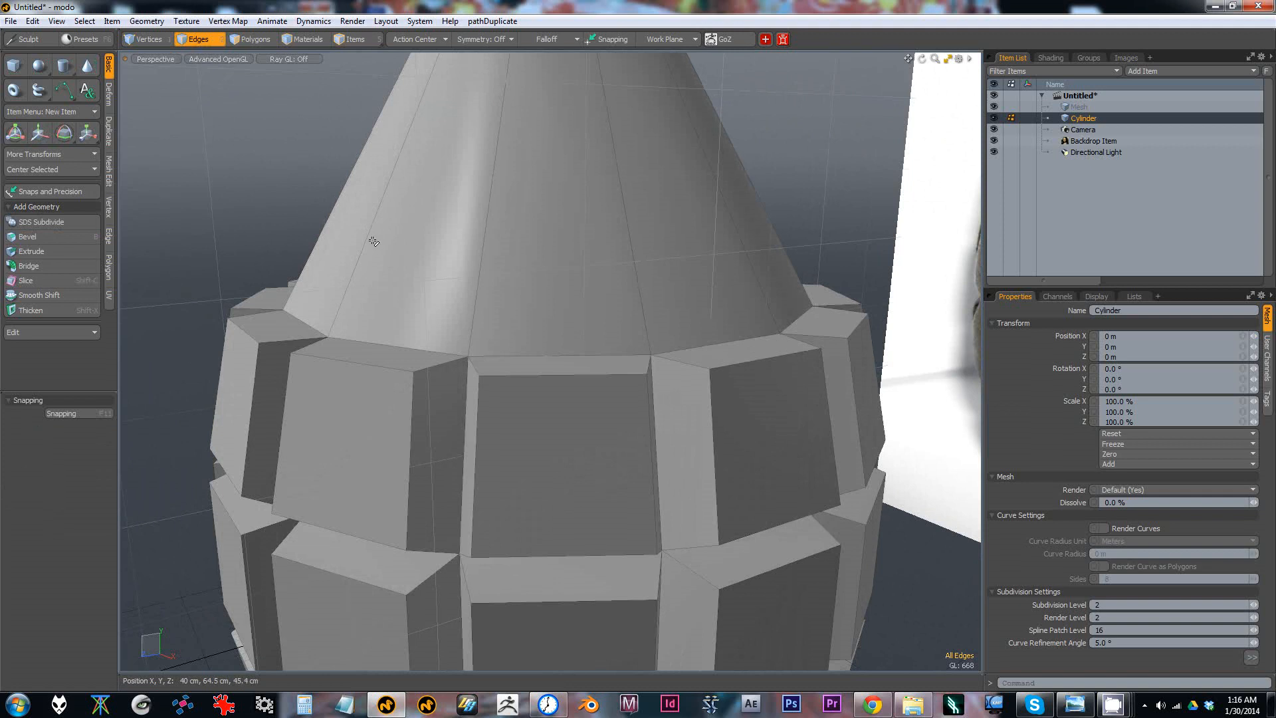
# Step: Try an inset bevel of about 3.8 mm on all edges of the body
pyautogui.keyDown('alt'); pyautogui.moveTo(388, 286); pyautogui.dragTo(456, 293); pyautogui.keyUp('alt')
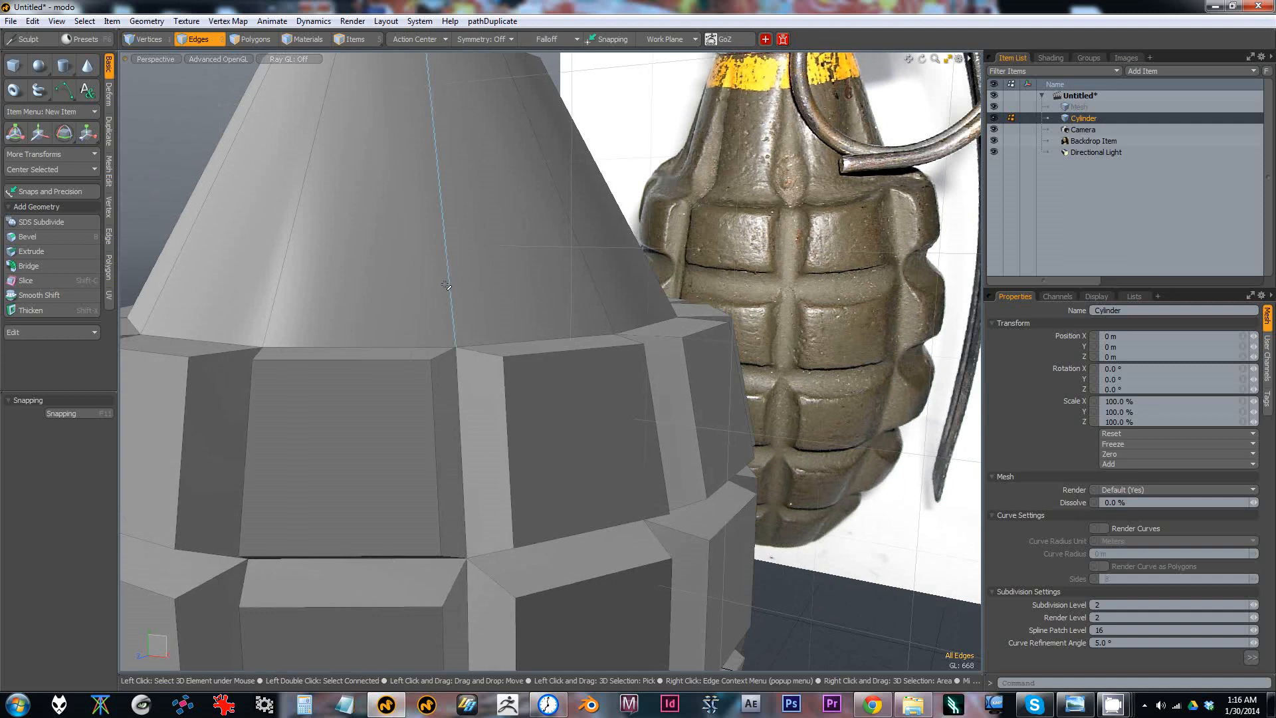
pyautogui.keyDown('alt'); pyautogui.moveTo(471, 299); pyautogui.dragTo(438, 313); pyautogui.keyUp('alt')
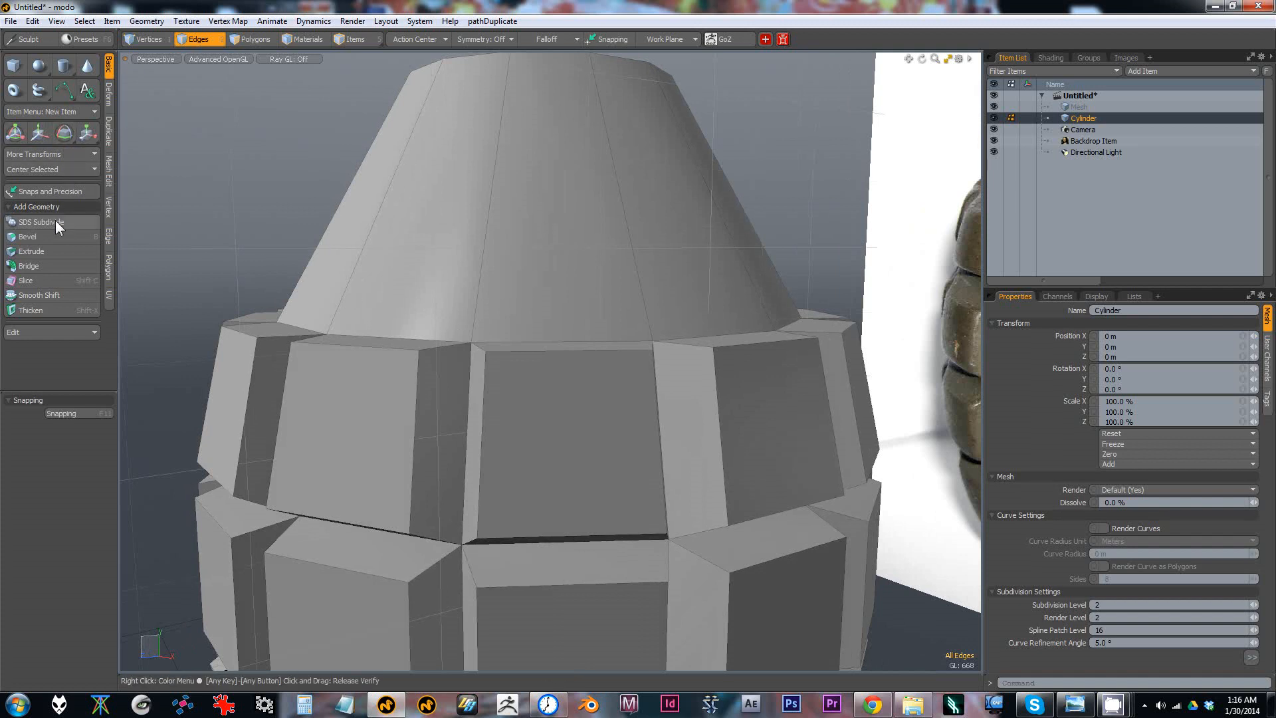
pyautogui.click(70, 238)
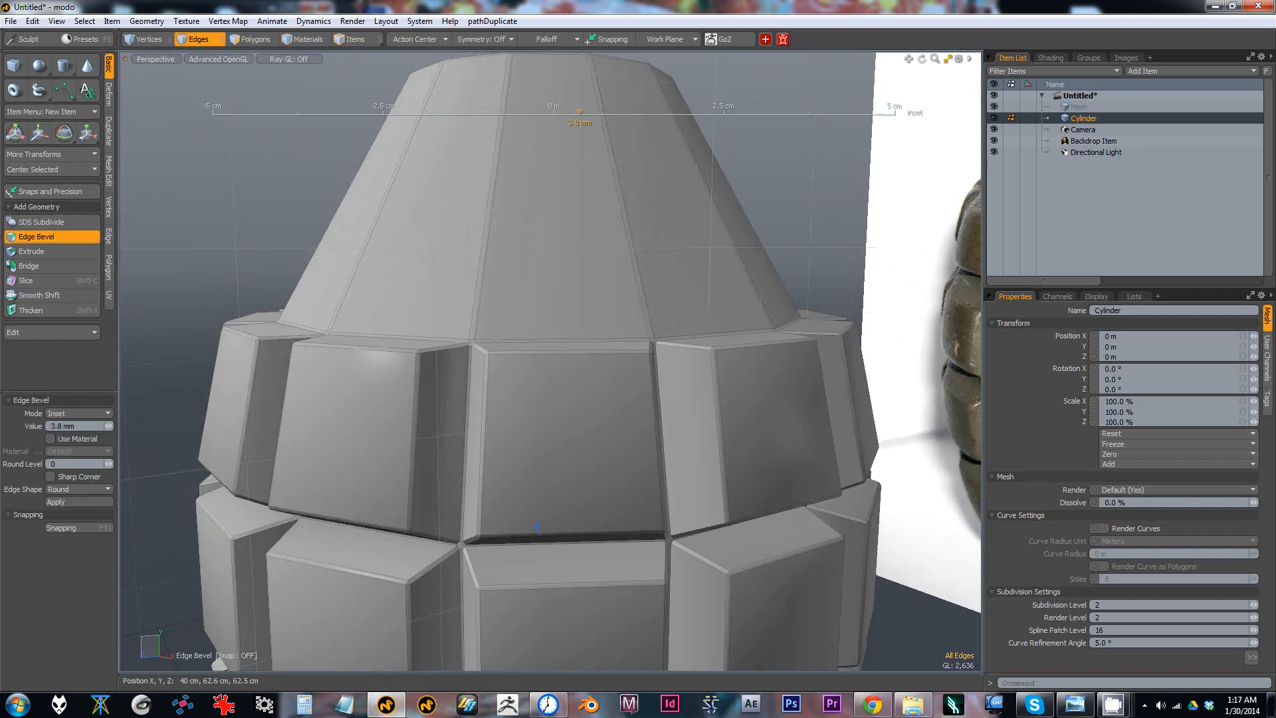
pyautogui.keyDown('alt'); pyautogui.moveTo(419, 287); pyautogui.dragTo(380, 286, button='right'); pyautogui.keyUp('alt')
pyautogui.press('space')
# Step: Select edges on the neck and clear the edge selection
pyautogui.doubleClick(459, 270)
pyautogui.click(459, 269)
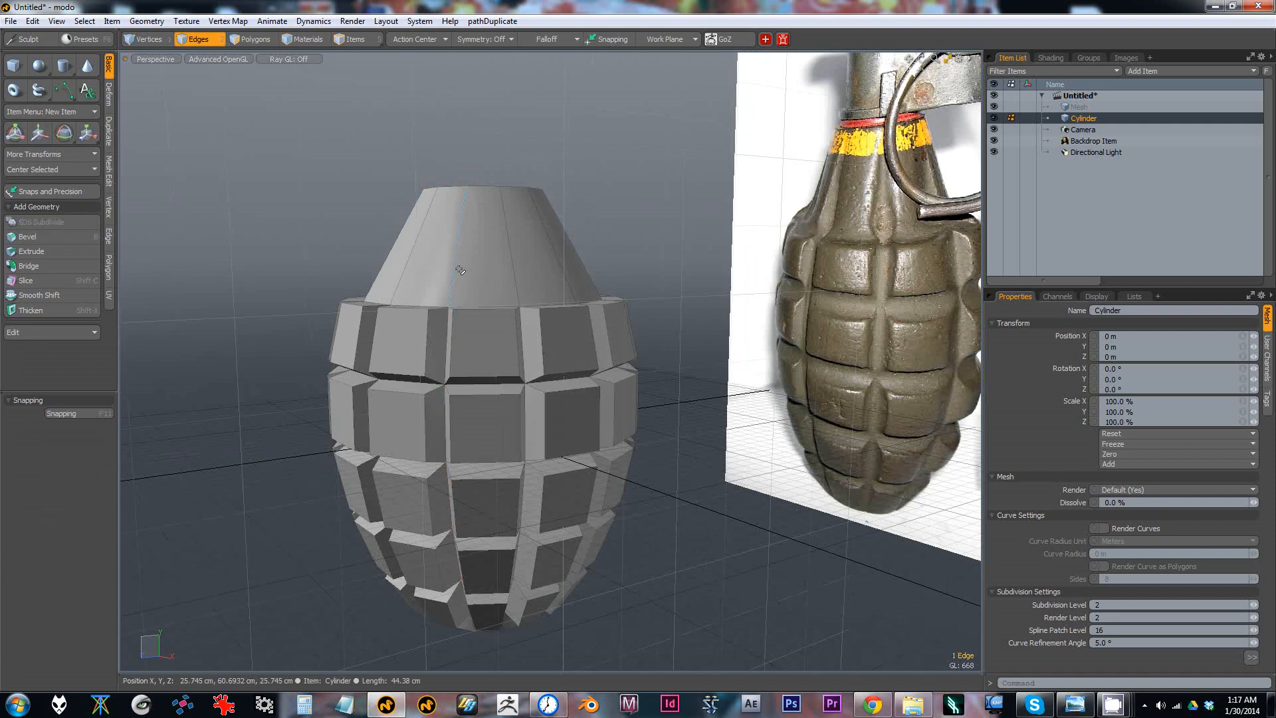
pyautogui.doubleClick(518, 281)
pyautogui.click(214, 186)
pyautogui.keyDown('alt'); pyautogui.moveTo(377, 297); pyautogui.dragTo(412, 265, button='right'); pyautogui.keyUp('alt')
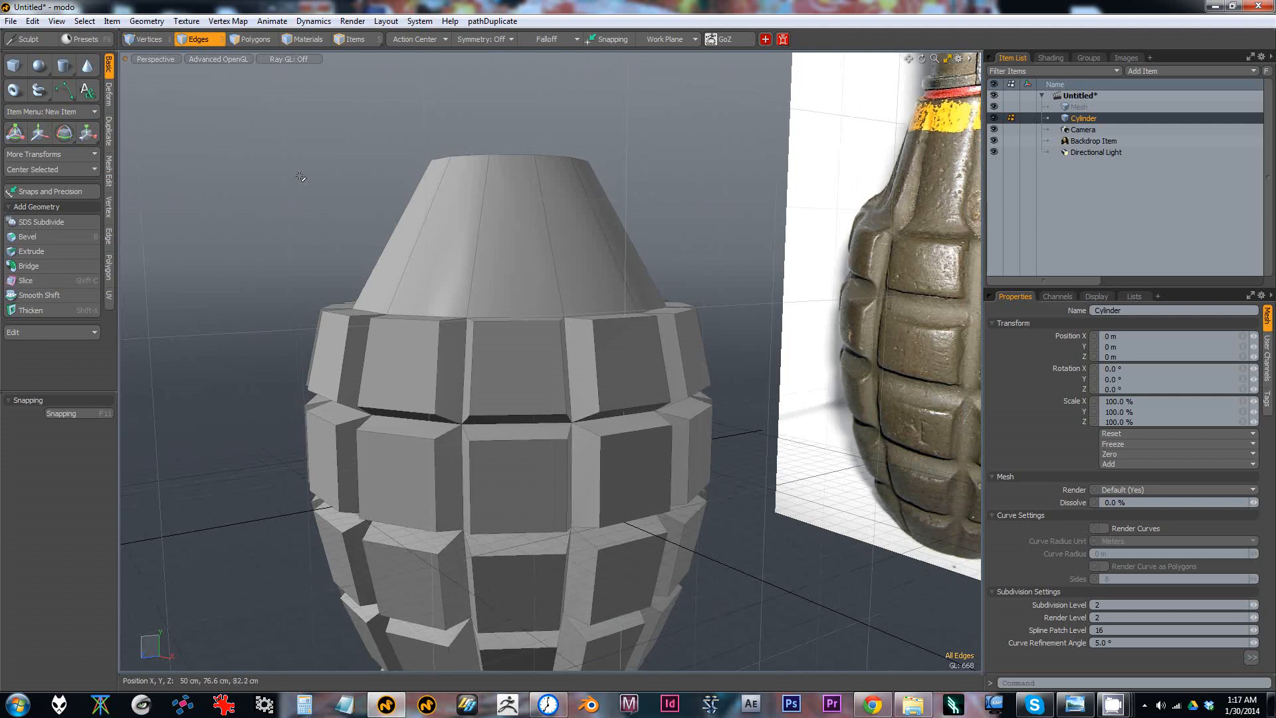
# Step: Try a slight bevel on every edge of the unsmoothed body once more, and undo it
pyautogui.click(44, 238)
pyautogui.moveTo(183, 234)
pyautogui.mouseDown()
pyautogui.moveTo(229, 234)
pyautogui.moveTo(194, 234)
pyautogui.mouseUp()
pyautogui.hotkey('ctrl', 'z')
pyautogui.keyDown('alt'); pyautogui.moveTo(433, 245); pyautogui.dragTo(421, 285, button='right'); pyautogui.keyUp('alt')
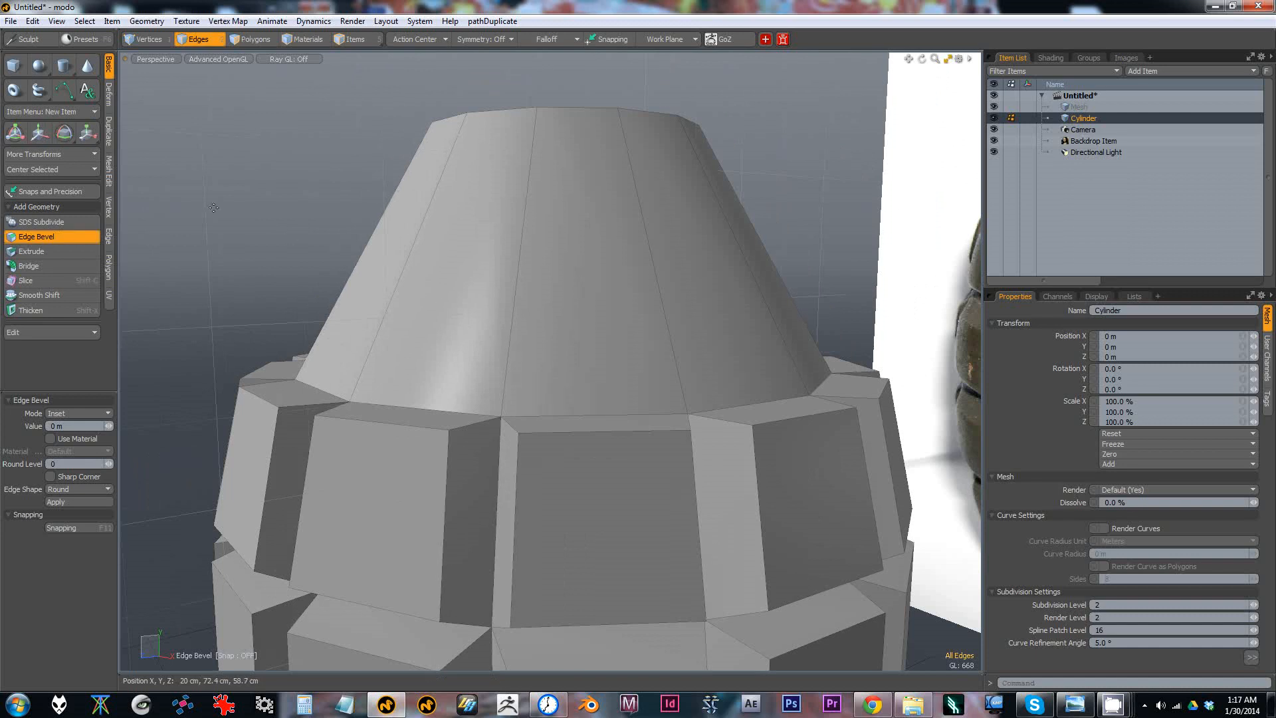
# Step: Turn subdivision on for the body and examine its rounded segments beside the backdrop
pyautogui.press('Tab')
pyautogui.keyDown('ctrl'); pyautogui.keyDown('alt'); pyautogui.moveTo(425, 290); pyautogui.dragTo(470, 247); pyautogui.keyUp('alt'); pyautogui.keyUp('ctrl')
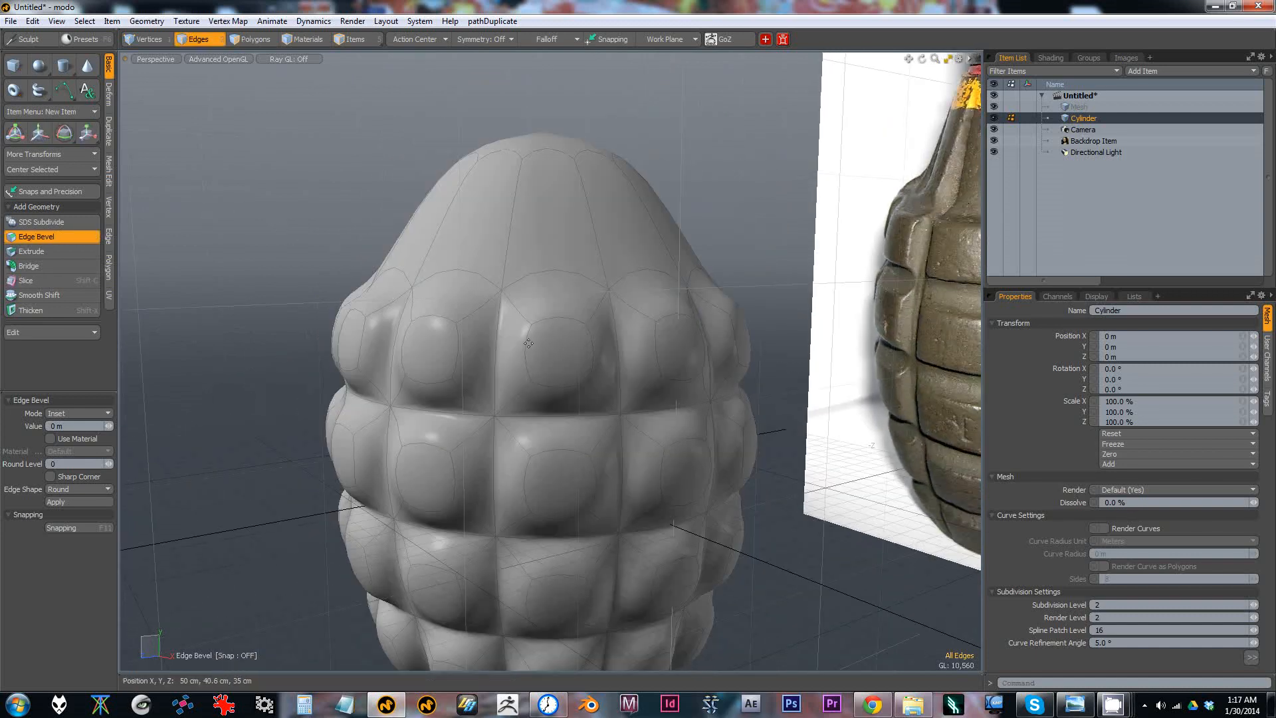
pyautogui.press('alt')
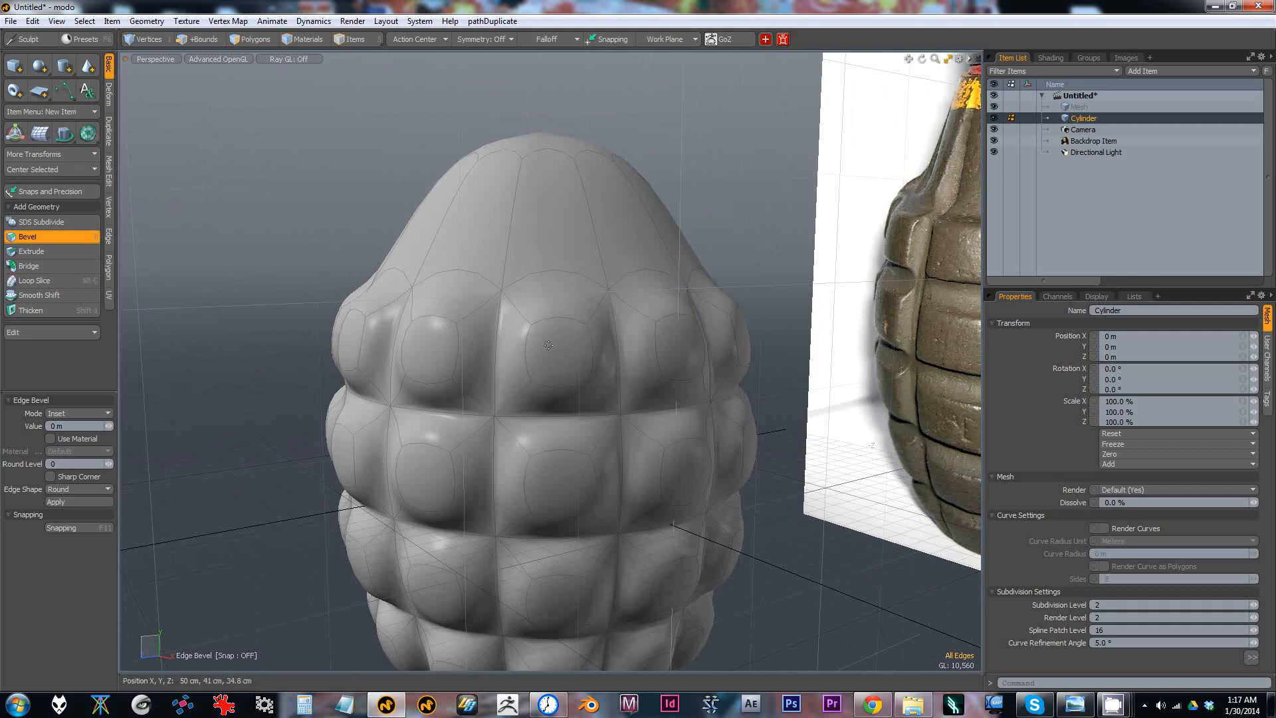
pyautogui.keyDown('alt'); pyautogui.moveTo(562, 349); pyautogui.dragTo(595, 347); pyautogui.keyUp('alt')
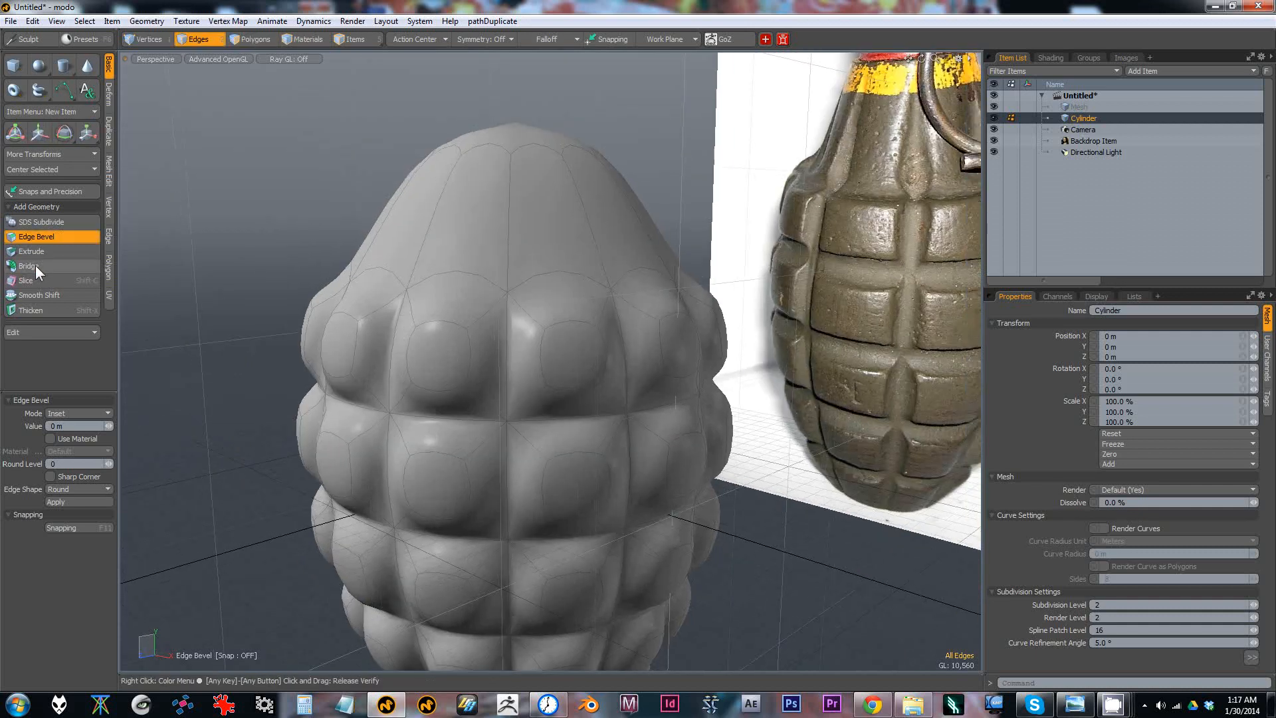
# Step: Bevel all edges of the subdivided body to sharpen its segments
pyautogui.click(204, 41)
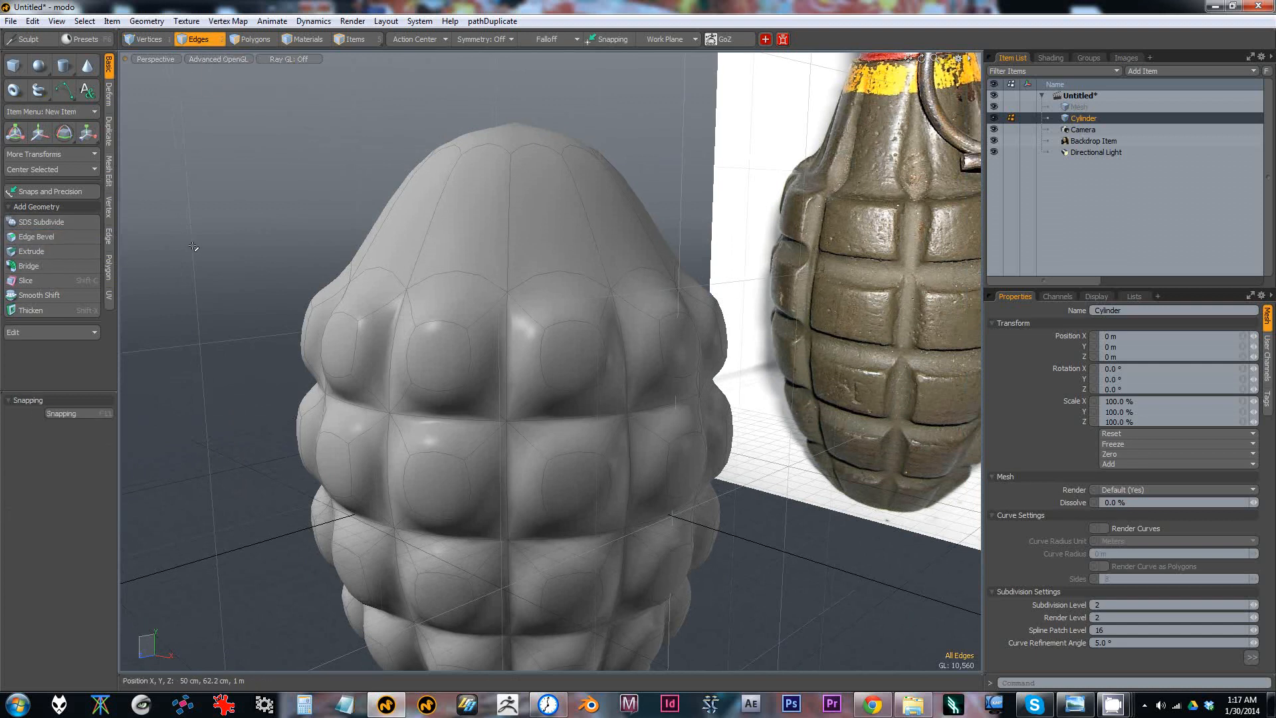
pyautogui.press('b')
pyautogui.moveTo(299, 216)
pyautogui.mouseDown()
pyautogui.moveTo(705, 217)
pyautogui.moveTo(299, 217)
pyautogui.moveTo(328, 216)
pyautogui.mouseUp()
pyautogui.moveTo(570, 217)
pyautogui.mouseDown()
pyautogui.moveTo(673, 217)
pyautogui.moveTo(641, 217)
pyautogui.mouseUp()
pyautogui.press('1')
pyautogui.scroll(-5, 266, 232)
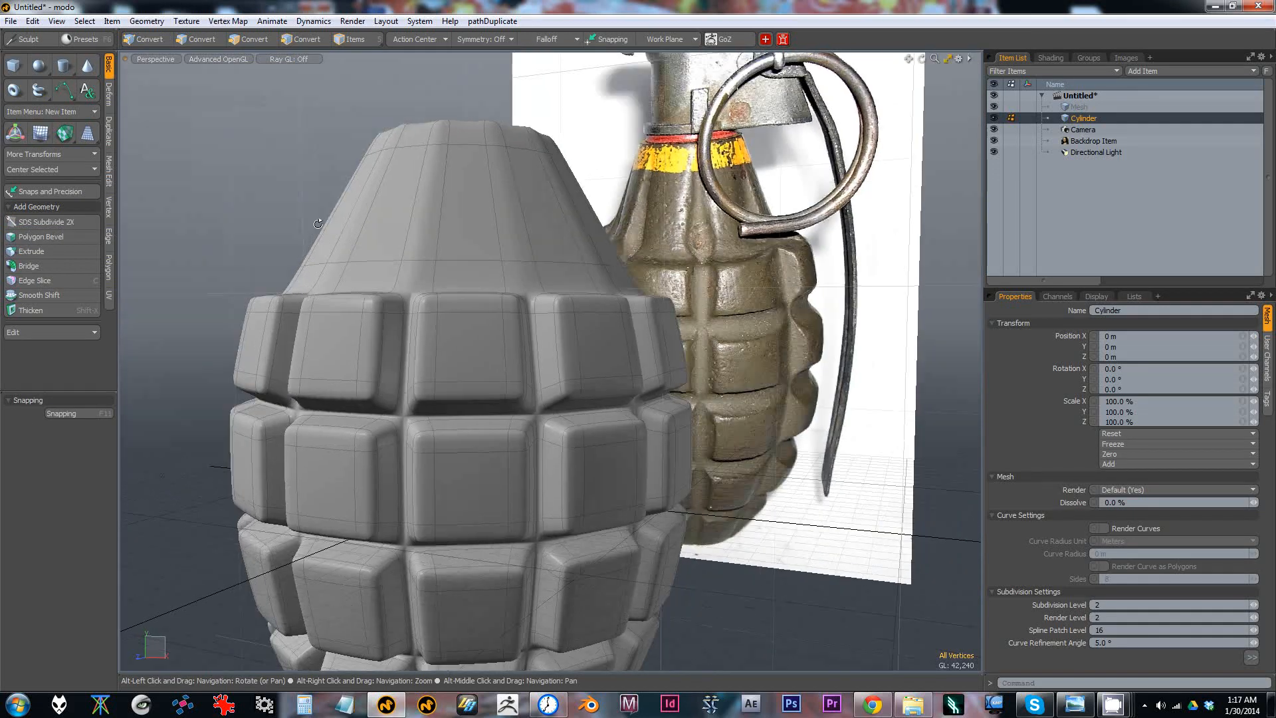
# Step: Select polygons on the smoothed, beveled body and clear the selection
pyautogui.keyDown('alt'); pyautogui.moveTo(273, 239); pyautogui.dragTo(458, 336); pyautogui.keyUp('alt')
pyautogui.hotkey('ctrl', '3')
pyautogui.click(513, 350)
pyautogui.click(514, 350)
pyautogui.press('3')
pyautogui.click(476, 291)
pyautogui.click(358, 299)
# Step: Compare the beveled body with subdivision off and on, examining the neck and its top cap from above
pyautogui.press('Tab')
pyautogui.click(497, 319)
pyautogui.click(360, 260)
pyautogui.keyDown('alt'); pyautogui.moveTo(360, 259); pyautogui.dragTo(373, 324); pyautogui.keyUp('alt')
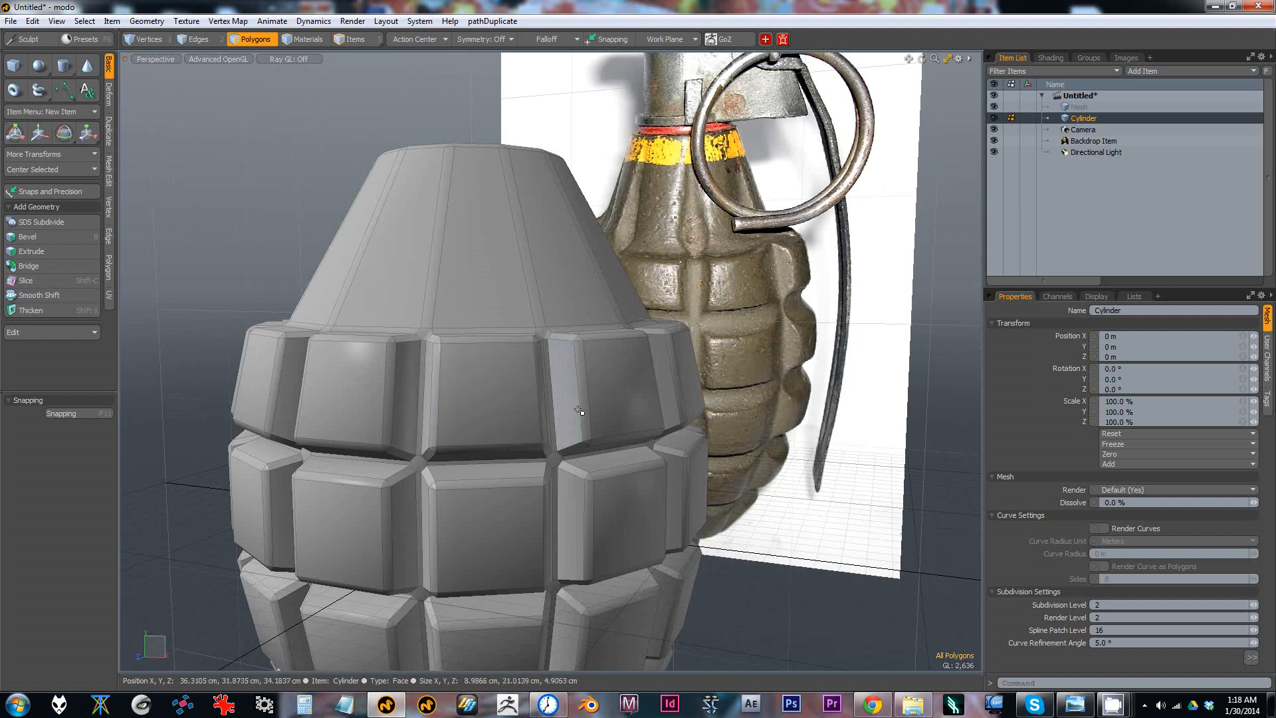
pyautogui.keyDown('alt'); pyautogui.moveTo(447, 208); pyautogui.dragTo(429, 317); pyautogui.keyUp('alt')
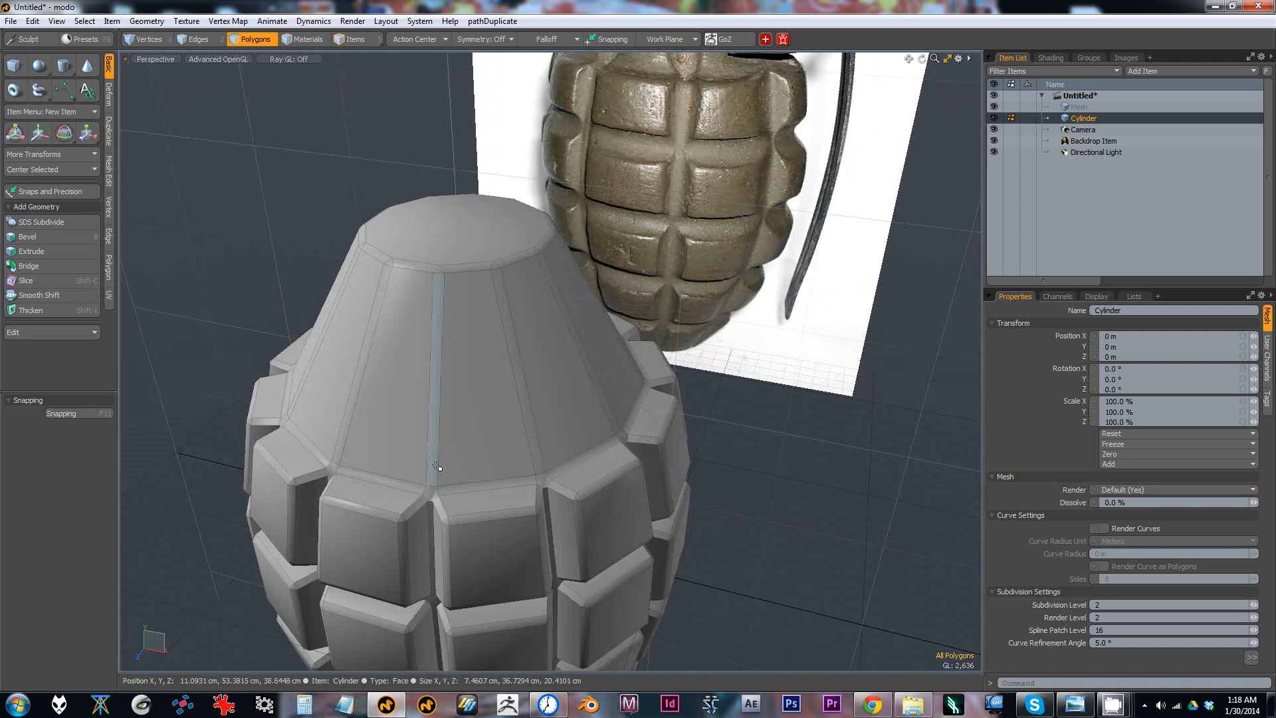
pyautogui.press('Tab')
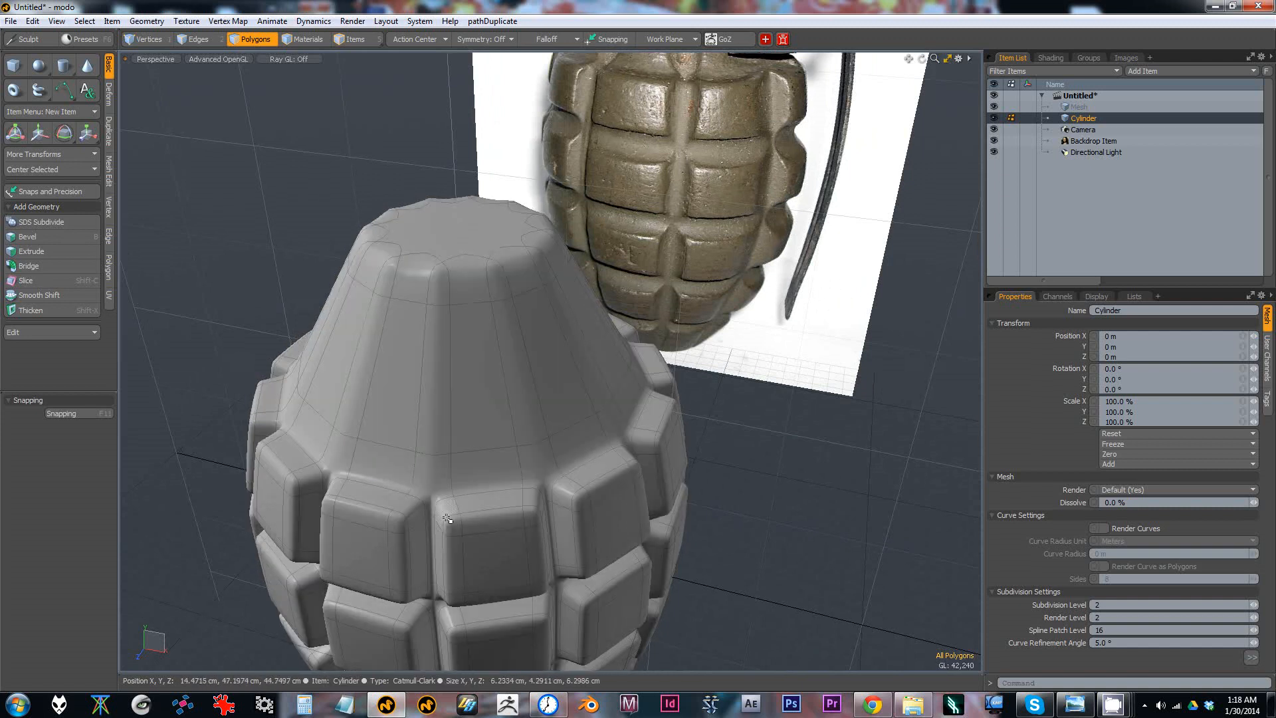
# Step: Turn subdivision off and select the flat polygon capping the top of the neck
pyautogui.press('2')
pyautogui.click(437, 477)
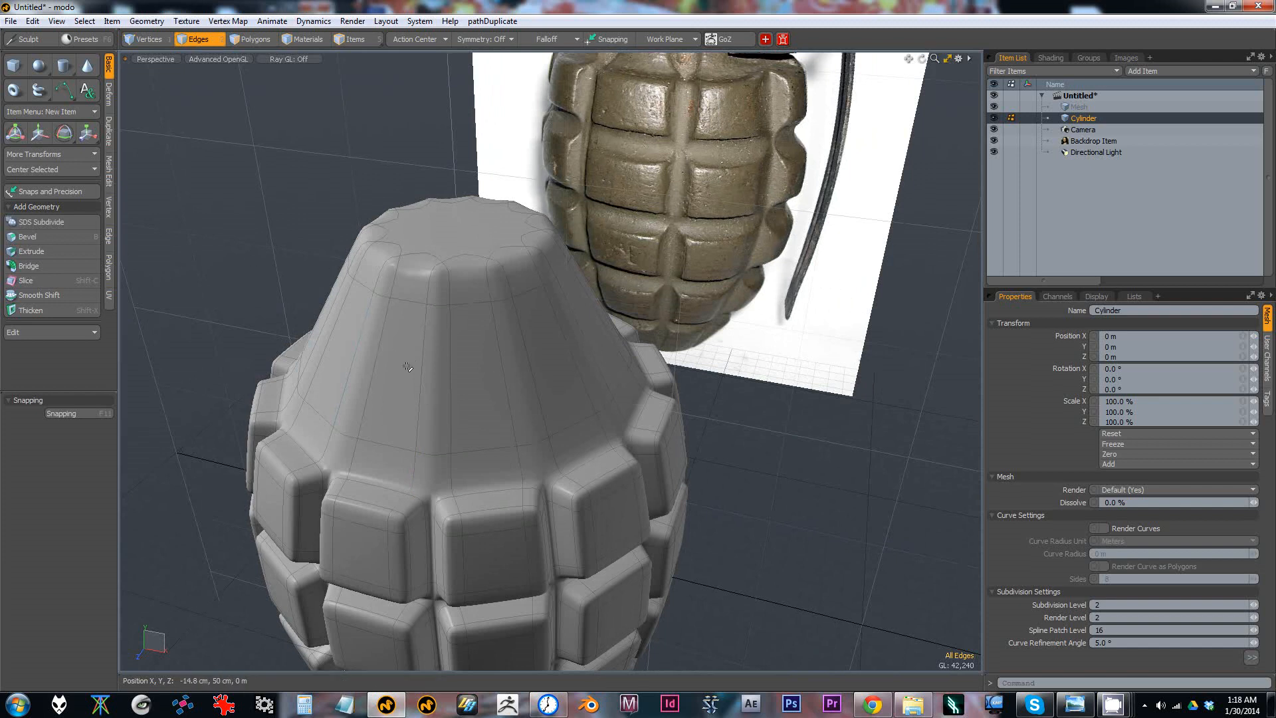
pyautogui.press('Tab')
pyautogui.press('3')
pyautogui.keyDown('alt'); pyautogui.moveTo(422, 335); pyautogui.dragTo(441, 368); pyautogui.keyUp('alt')
pyautogui.click(467, 271)
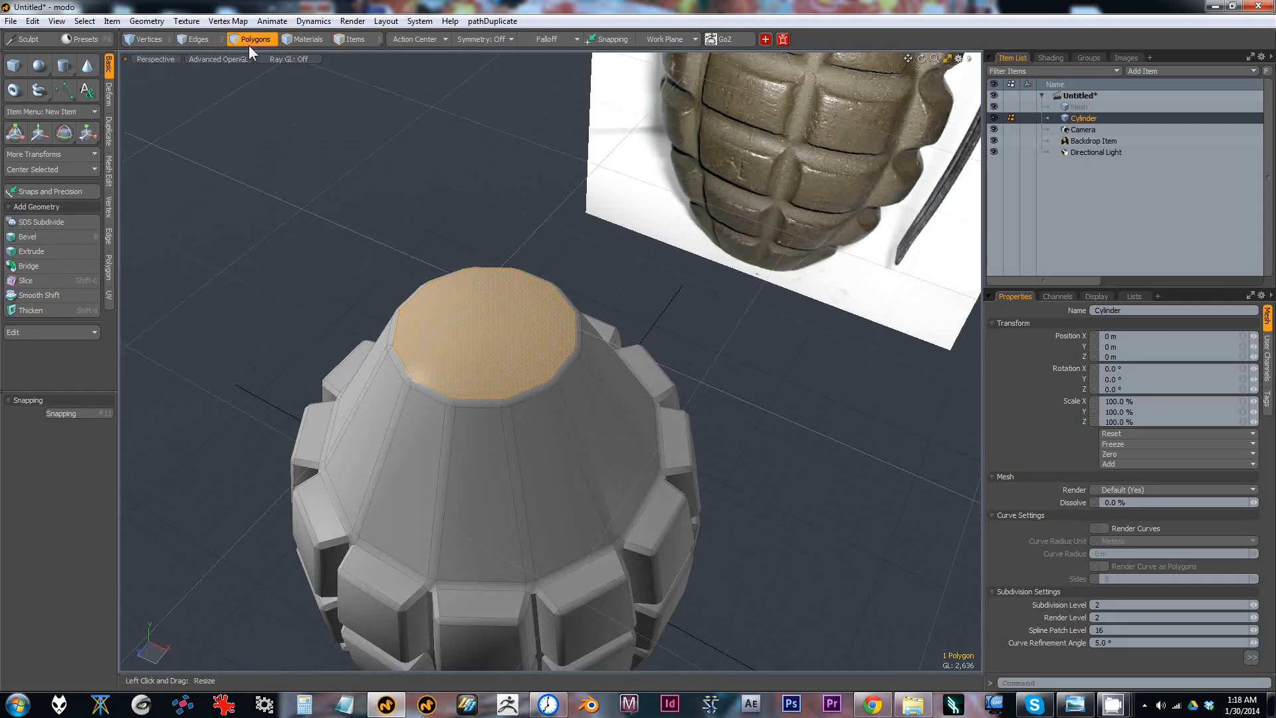
pyautogui.keyDown('alt'); pyautogui.moveTo(511, 399); pyautogui.dragTo(493, 312); pyautogui.keyUp('alt')
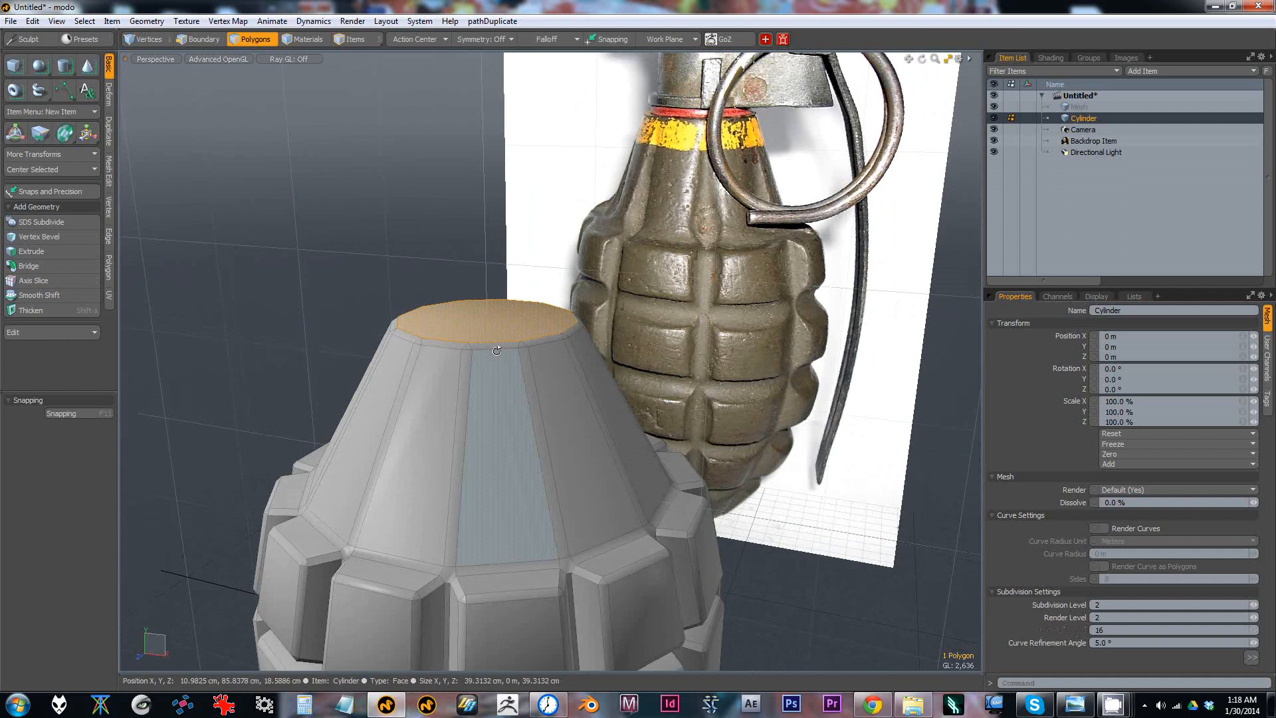
# Step: Raise the neck's top cap polygon with the Move tool, settling on a Y offset of about 4 mm
pyautogui.press('w')
pyautogui.press('space')
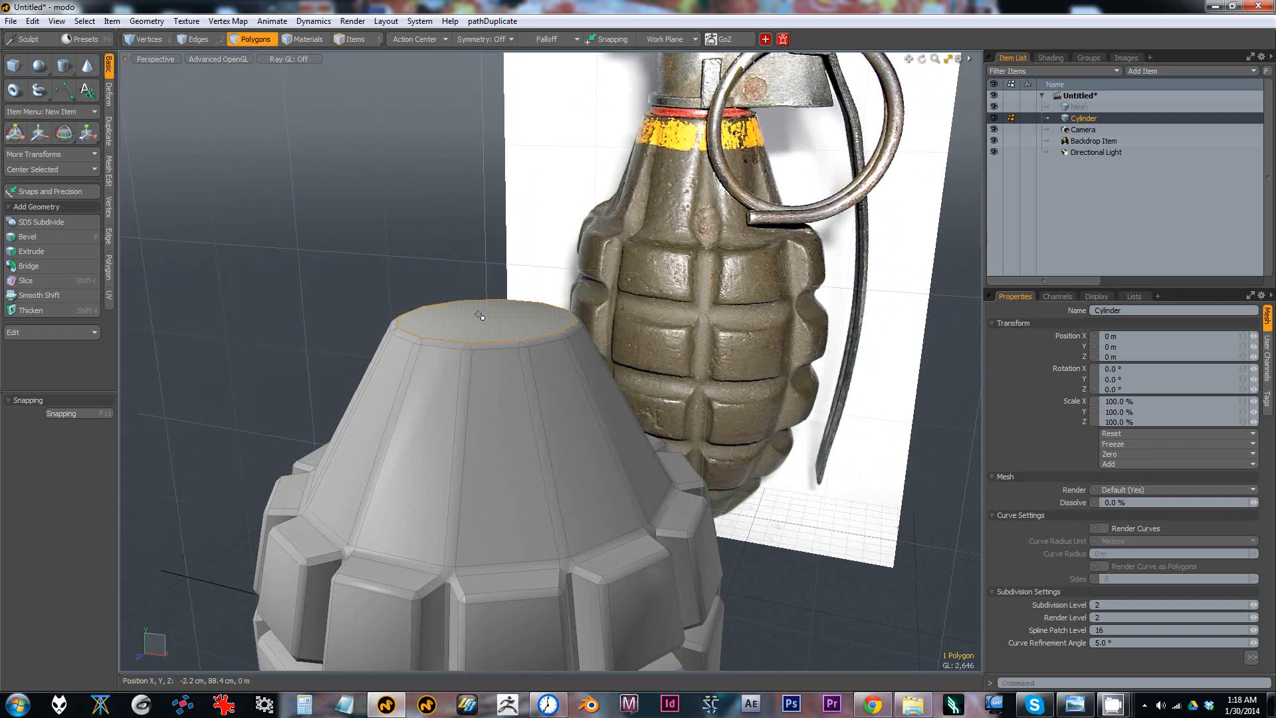
pyautogui.press('w')
pyautogui.moveTo(494, 302); pyautogui.dragTo(534, 228)
pyautogui.moveTo(515, 320)
pyautogui.keyDown('alt'); pyautogui.mouseDown()
pyautogui.moveTo(489, 299)
pyautogui.moveTo(474, 338)
pyautogui.moveTo(500, 319)
pyautogui.mouseUp(); pyautogui.keyUp('alt')
pyautogui.moveTo(486, 261); pyautogui.dragTo(464, 305)
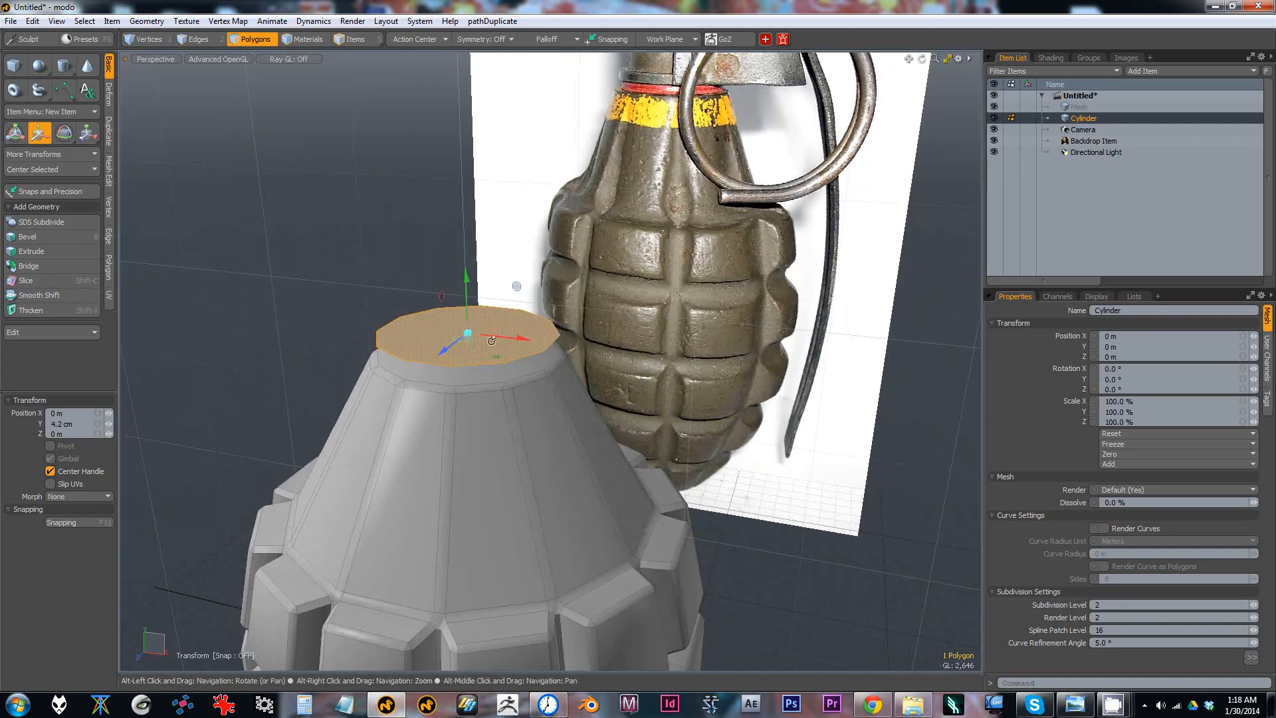
pyautogui.keyDown('alt'); pyautogui.moveTo(489, 354); pyautogui.dragTo(480, 341); pyautogui.keyUp('alt')
pyautogui.moveTo(463, 299); pyautogui.dragTo(463, 317)
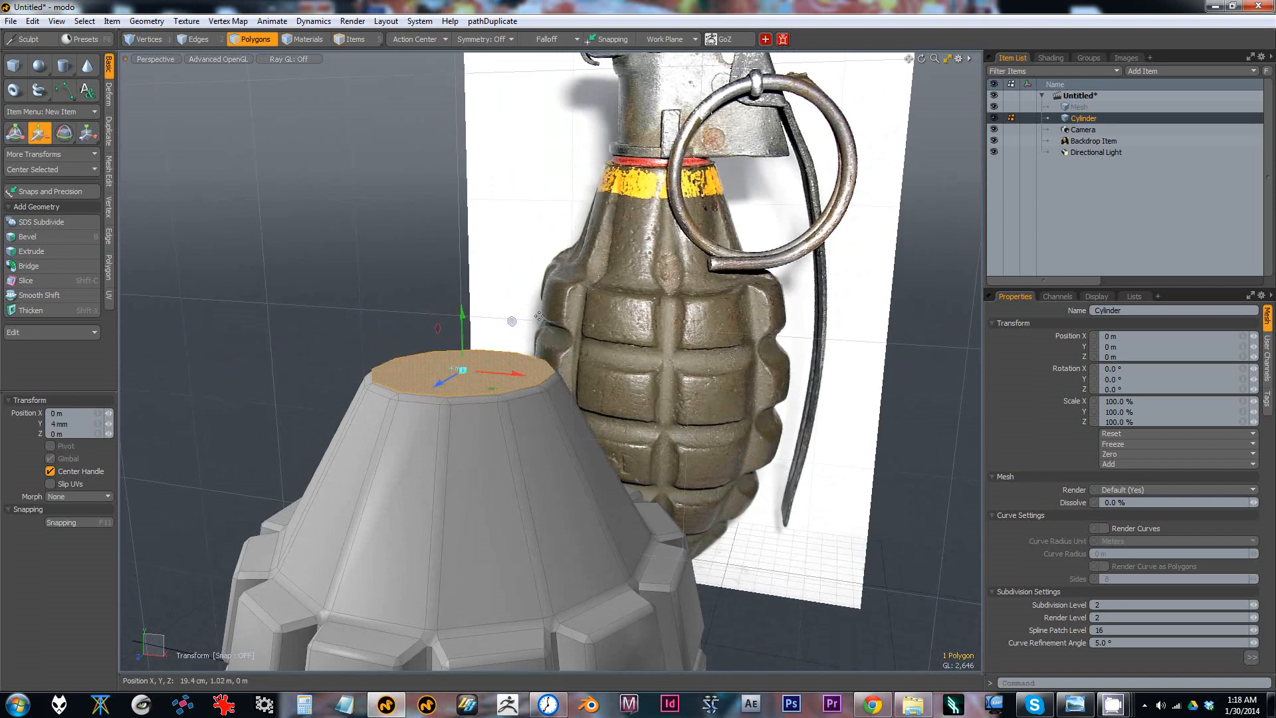
pyautogui.moveTo(467, 342); pyautogui.dragTo(466, 348)
pyautogui.keyDown('ctrl'); pyautogui.keyDown('alt'); pyautogui.moveTo(467, 348); pyautogui.dragTo(436, 346); pyautogui.keyUp('alt'); pyautogui.keyUp('ctrl')
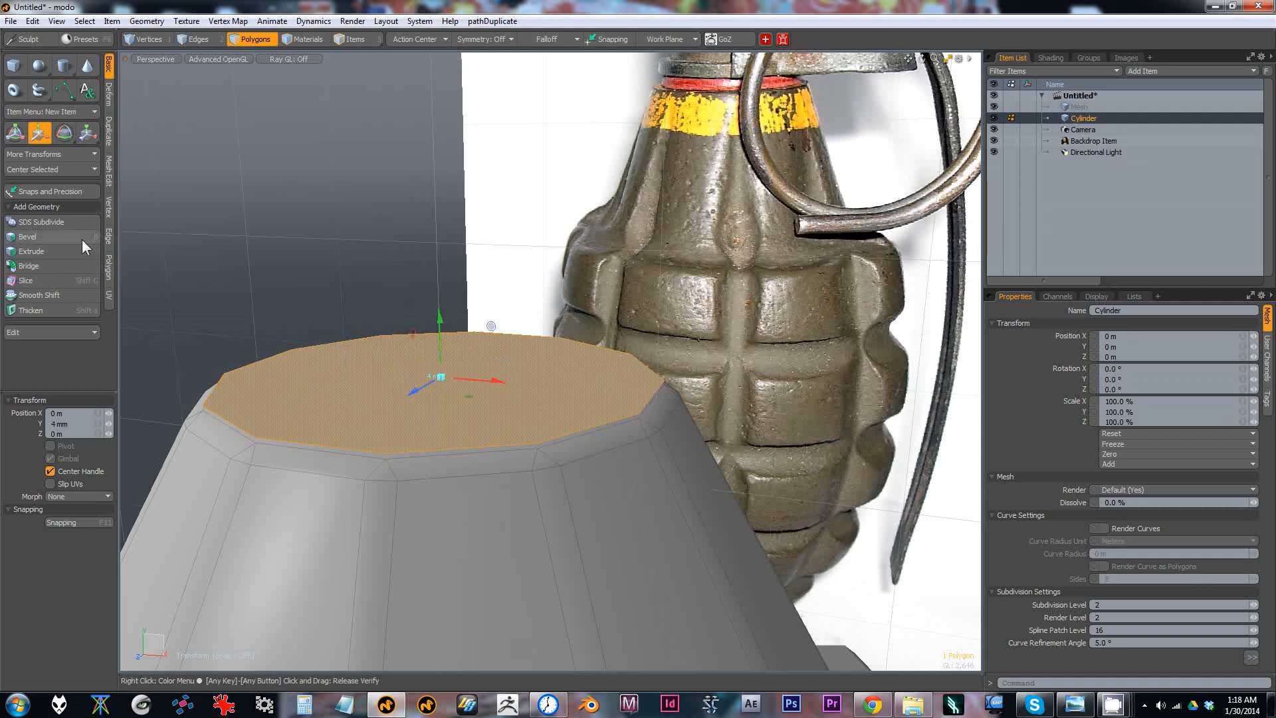
pyautogui.keyDown('alt'); pyautogui.moveTo(409, 388); pyautogui.dragTo(329, 334); pyautogui.keyUp('alt')
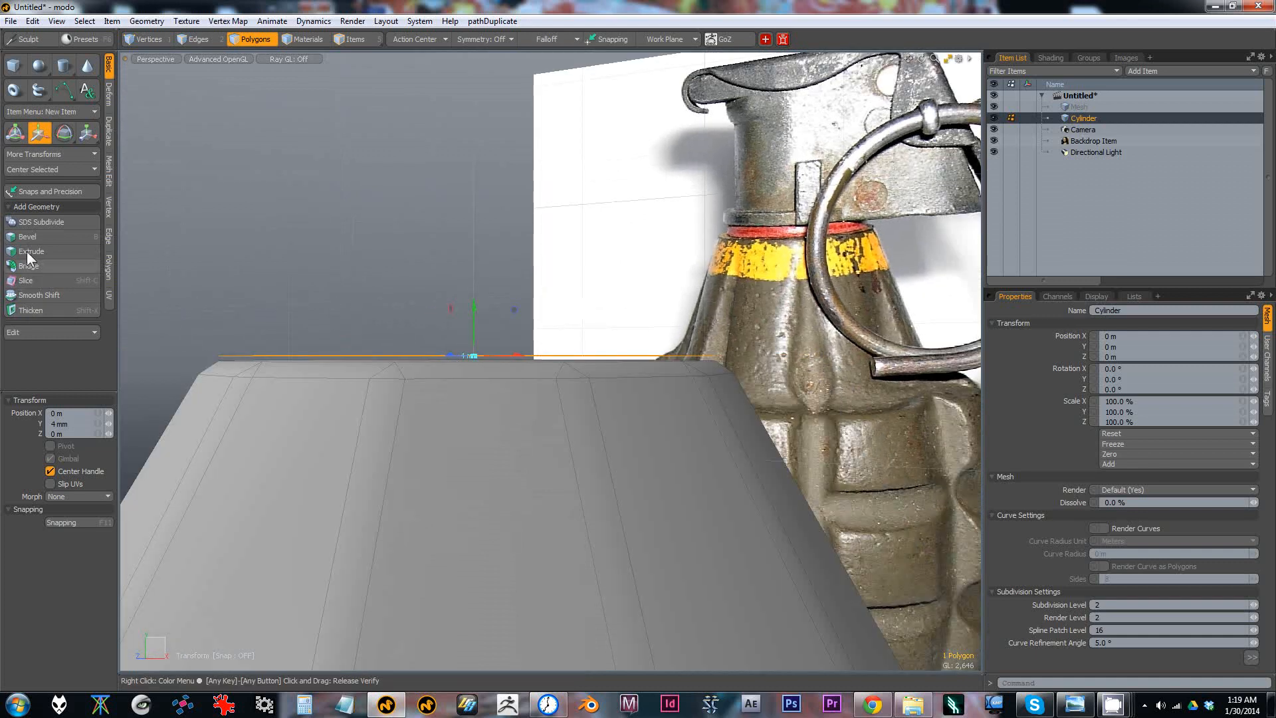
# Step: Thicken the raised cap polygon upward into a low disc on top of the neck and drop the tool
pyautogui.click(40, 310)
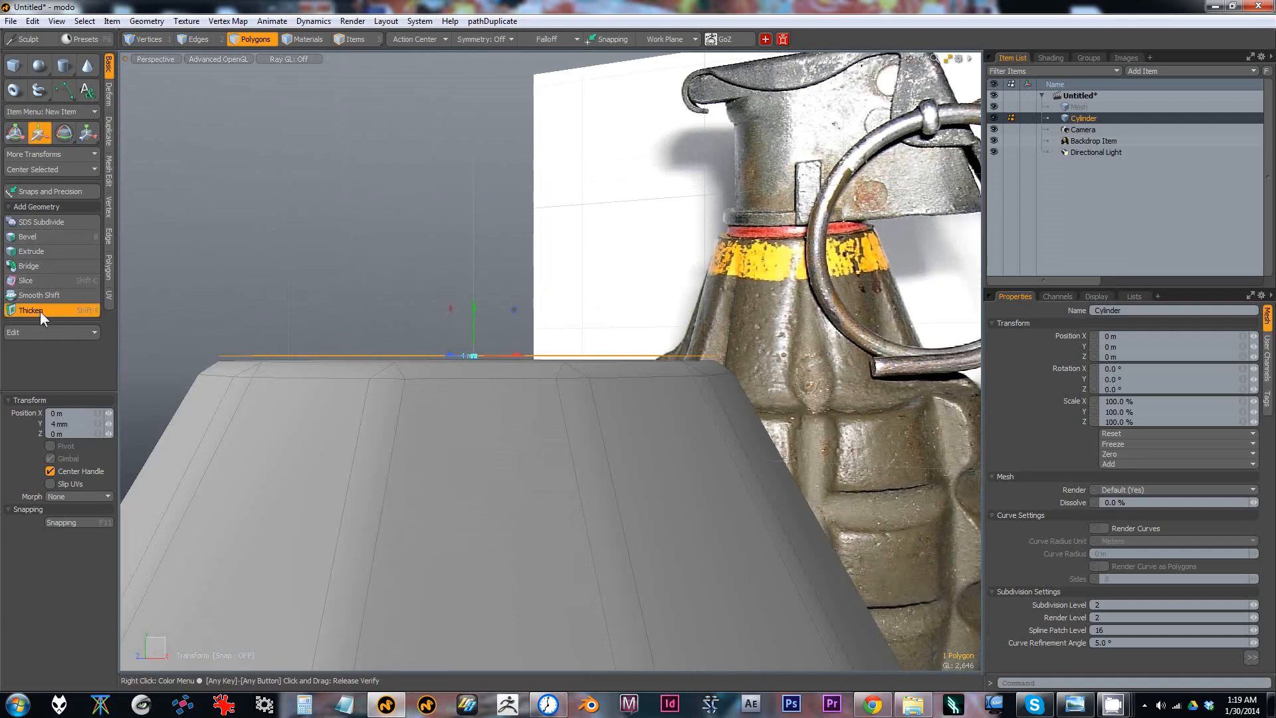
pyautogui.click(377, 247)
pyautogui.moveTo(480, 354); pyautogui.dragTo(479, 325)
pyautogui.press('q')
pyautogui.click(401, 260)
# Step: Select the disc's top polygon and scale it uniformly to about 98.5%
pyautogui.keyDown('alt'); pyautogui.moveTo(370, 299); pyautogui.dragTo(366, 369); pyautogui.keyUp('alt')
pyautogui.doubleClick(390, 334)
pyautogui.doubleClick(427, 406)
pyautogui.doubleClick(447, 351)
pyautogui.keyDown('alt'); pyautogui.moveTo(446, 351); pyautogui.dragTo(463, 313); pyautogui.keyUp('alt')
pyautogui.click(495, 328)
pyautogui.press('r')
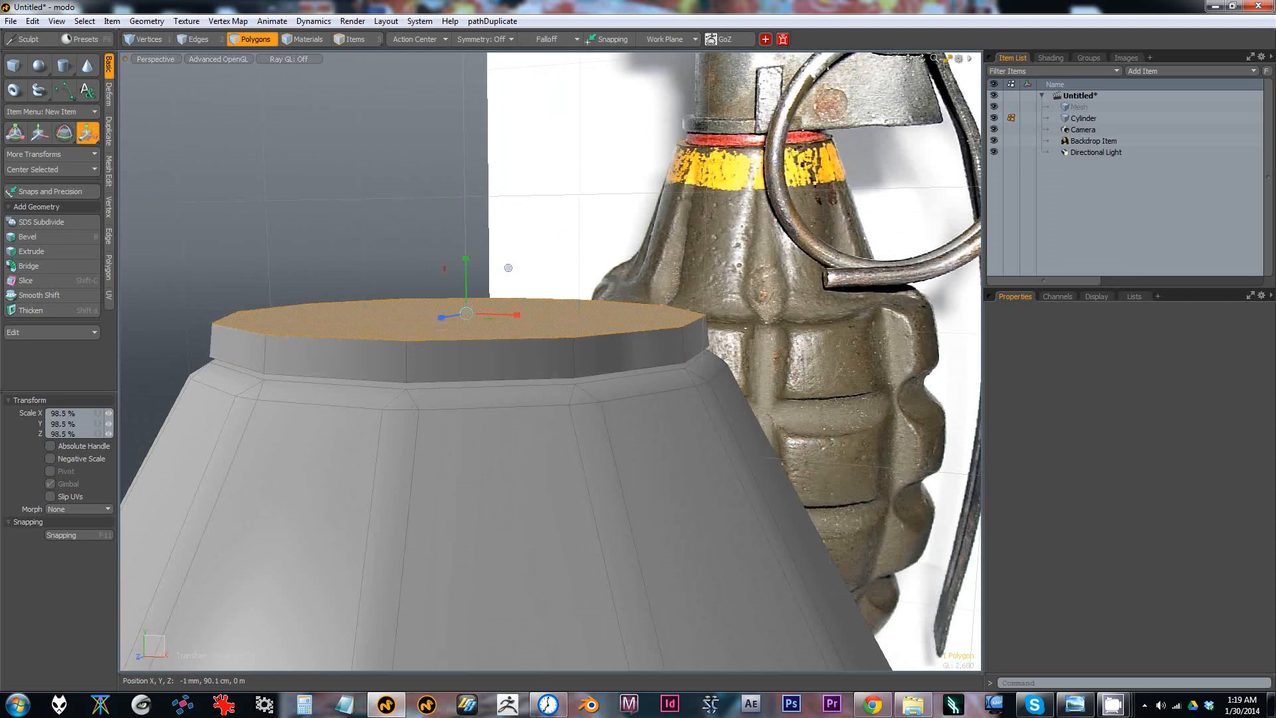
pyautogui.press('q')
# Step: Duplicate the complete disc, move the copy up to stack on the original, and select the copy's top polygon
pyautogui.click(404, 269)
pyautogui.keyDown('alt'); pyautogui.moveTo(404, 269); pyautogui.dragTo(436, 324); pyautogui.keyUp('alt')
pyautogui.doubleClick(443, 340)
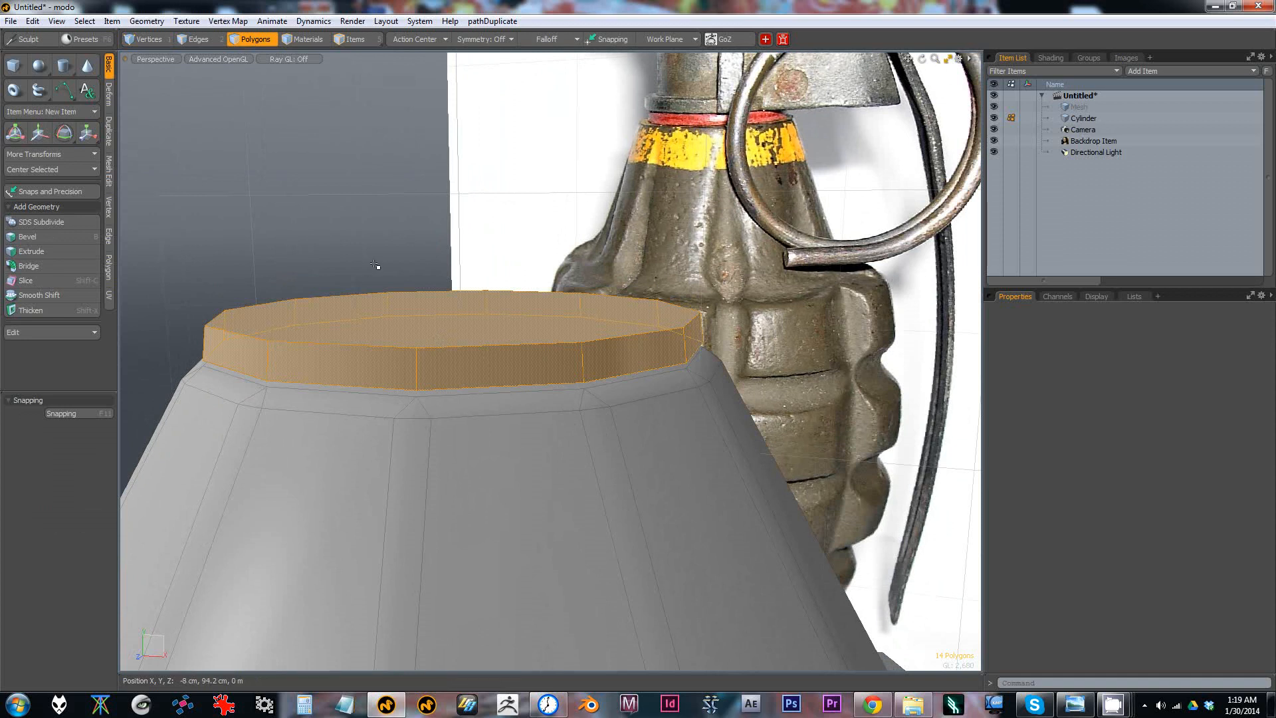
pyautogui.press('w')
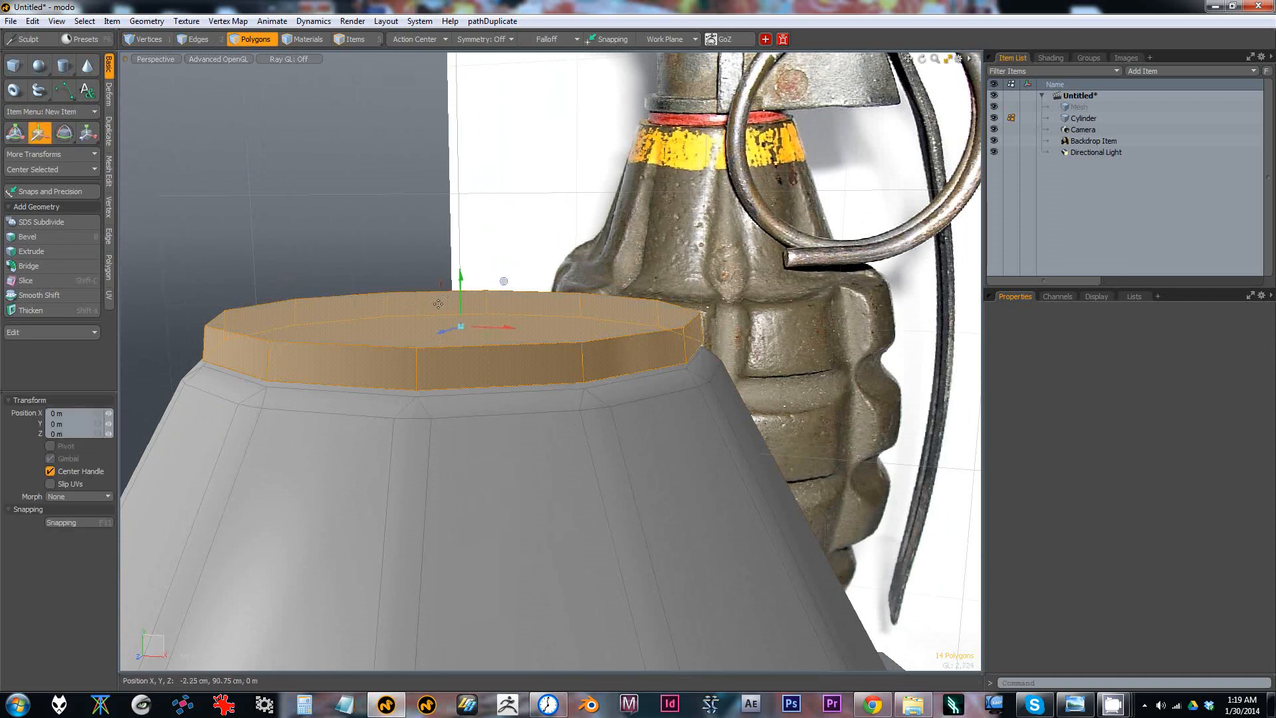
pyautogui.moveTo(461, 302); pyautogui.dragTo(586, 165)
pyautogui.press('space')
pyautogui.click(457, 381)
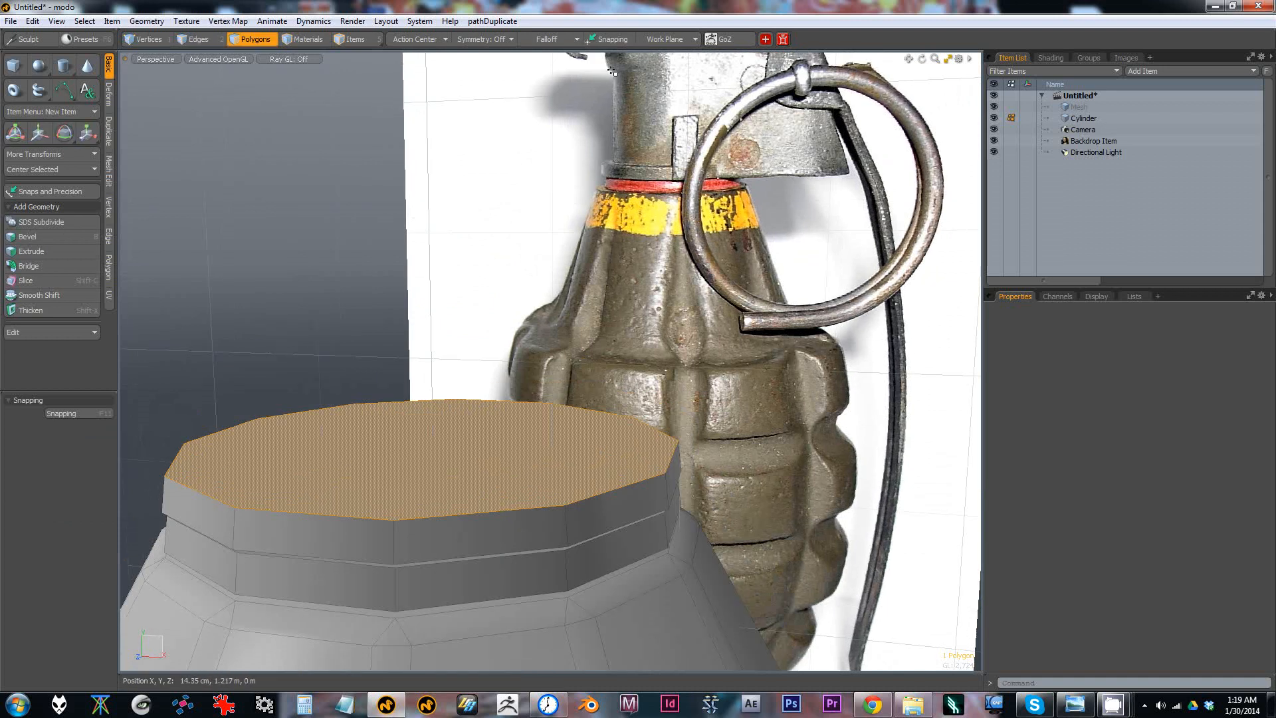
# Step: Try a Bevel on the upper disc's top polygon with about 2.14 cm inset and 1 mm shift
pyautogui.keyDown('alt'); pyautogui.moveTo(606, 58); pyautogui.dragTo(584, 250); pyautogui.keyUp('alt')
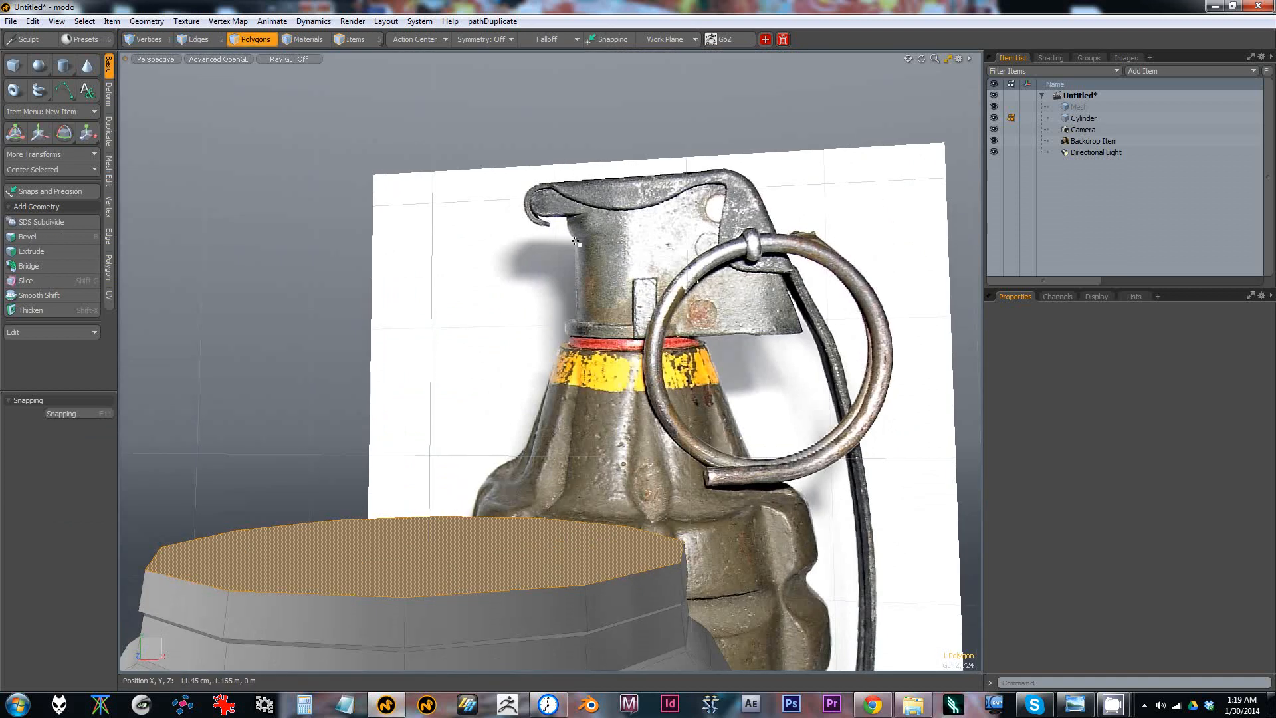
pyautogui.keyDown('alt'); pyautogui.moveTo(506, 393); pyautogui.dragTo(464, 473); pyautogui.keyUp('alt')
pyautogui.press('b')
pyautogui.moveTo(504, 510); pyautogui.dragTo(622, 509)
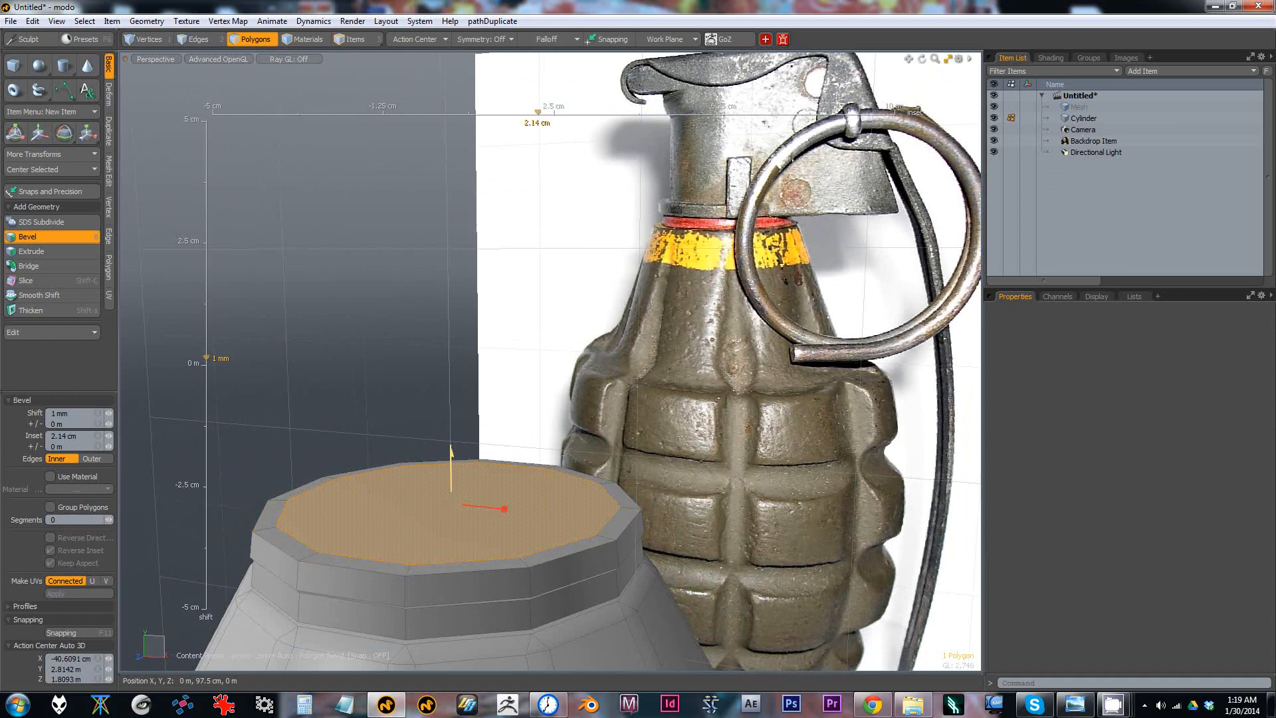
pyautogui.press('space')
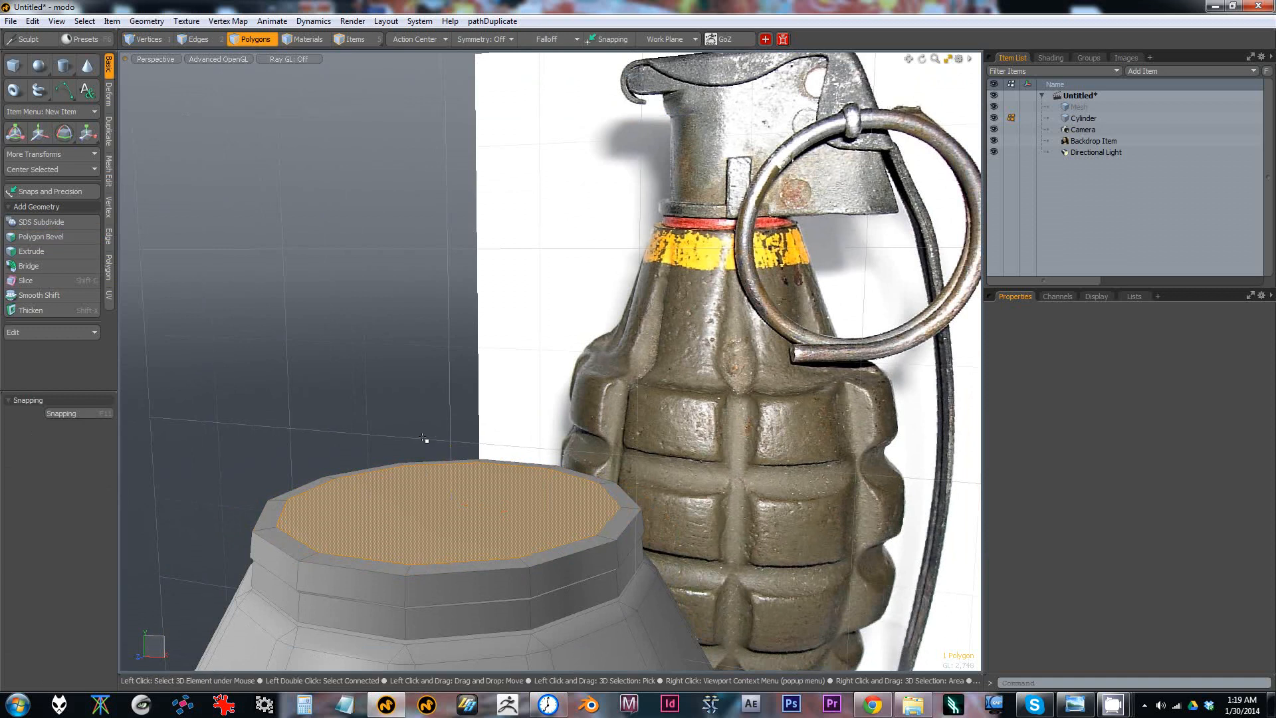
# Step: Try beveling the inset polygon up about 27.3 cm, and flare its top with about -3.4 cm inset and 7 mm shift
pyautogui.press('b')
pyautogui.moveTo(451, 461); pyautogui.dragTo(448, 217)
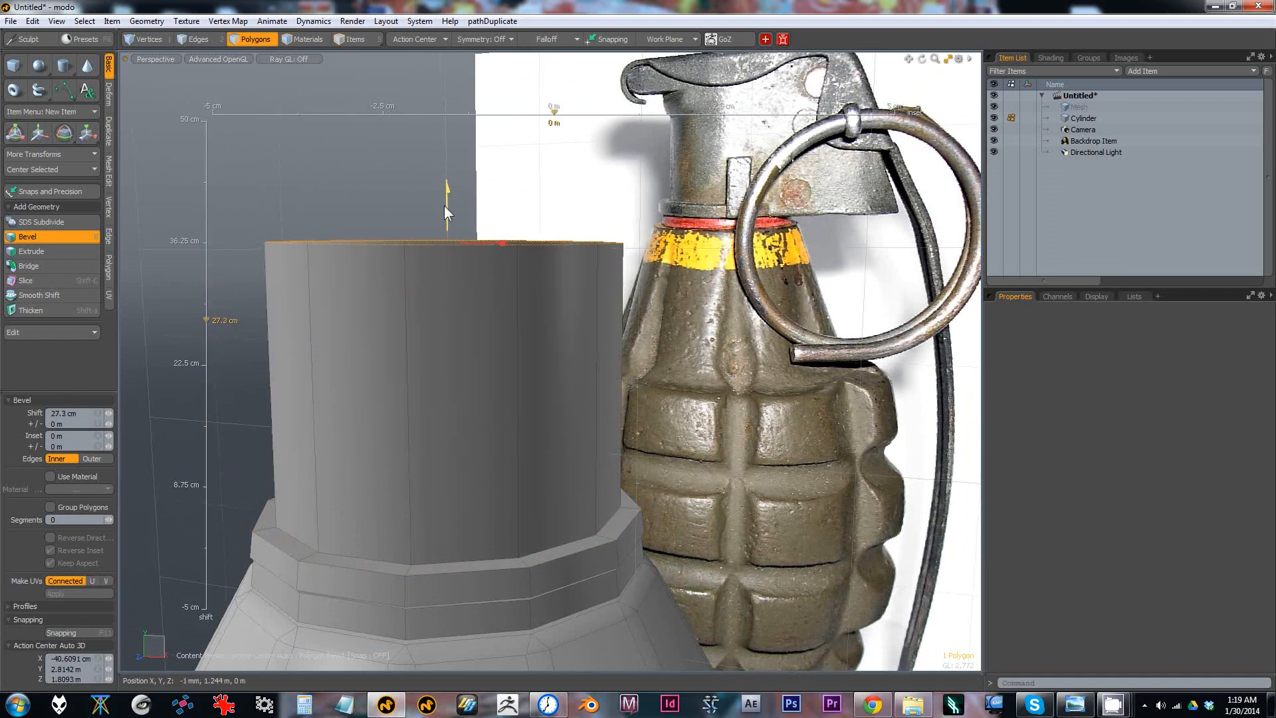
pyautogui.press('space')
pyautogui.press('b')
pyautogui.moveTo(445, 229)
pyautogui.mouseDown()
pyautogui.moveTo(477, 191)
pyautogui.moveTo(558, 213)
pyautogui.moveTo(582, 242)
pyautogui.moveTo(501, 234)
pyautogui.moveTo(460, 255)
pyautogui.moveTo(459, 222)
pyautogui.mouseUp()
pyautogui.moveTo(502, 273); pyautogui.dragTo(507, 273)
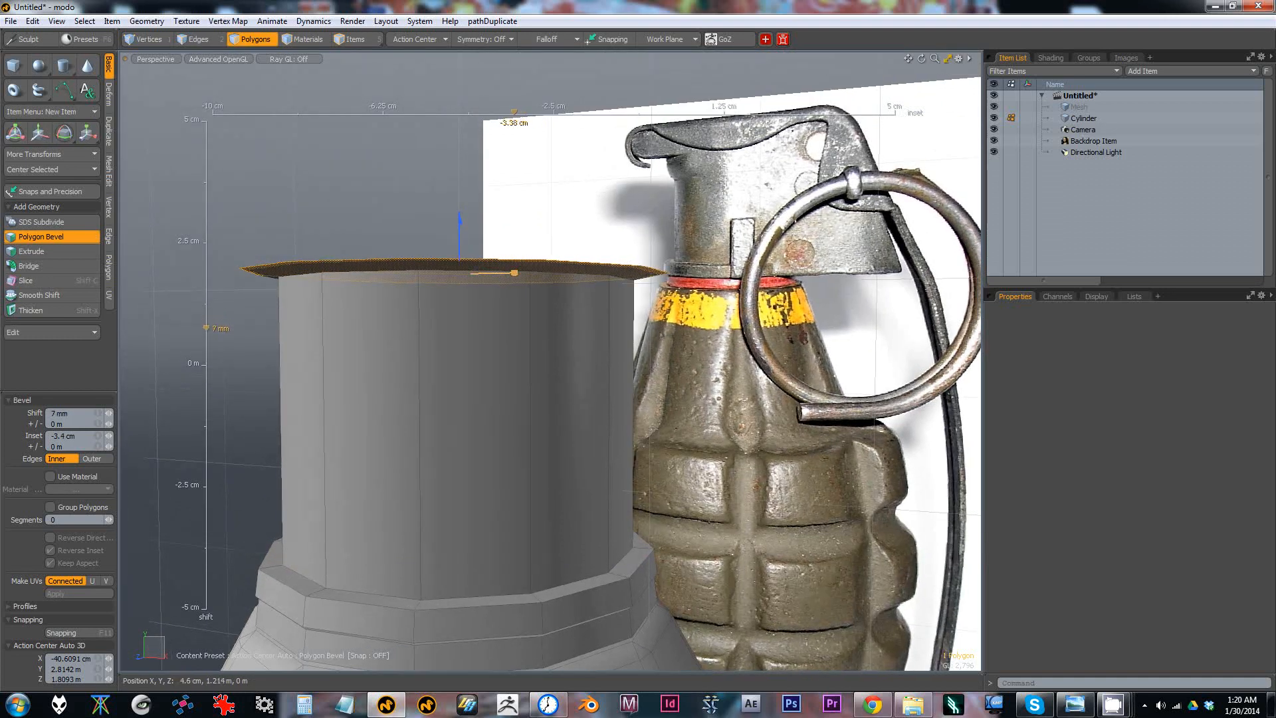
# Step: Undo all the bevels back to the plain top polygon of the upper disc
pyautogui.moveTo(435, 250)
pyautogui.keyDown('alt'); pyautogui.mouseDown()
pyautogui.moveTo(435, 262)
pyautogui.moveTo(459, 259)
pyautogui.moveTo(443, 240)
pyautogui.mouseUp(); pyautogui.keyUp('alt')
pyautogui.hotkey('ctrl', 'z')
pyautogui.hotkey('ctrl', 'z')
pyautogui.hotkey('ctrl', 'z')
pyautogui.hotkey('ctrl', 'z')
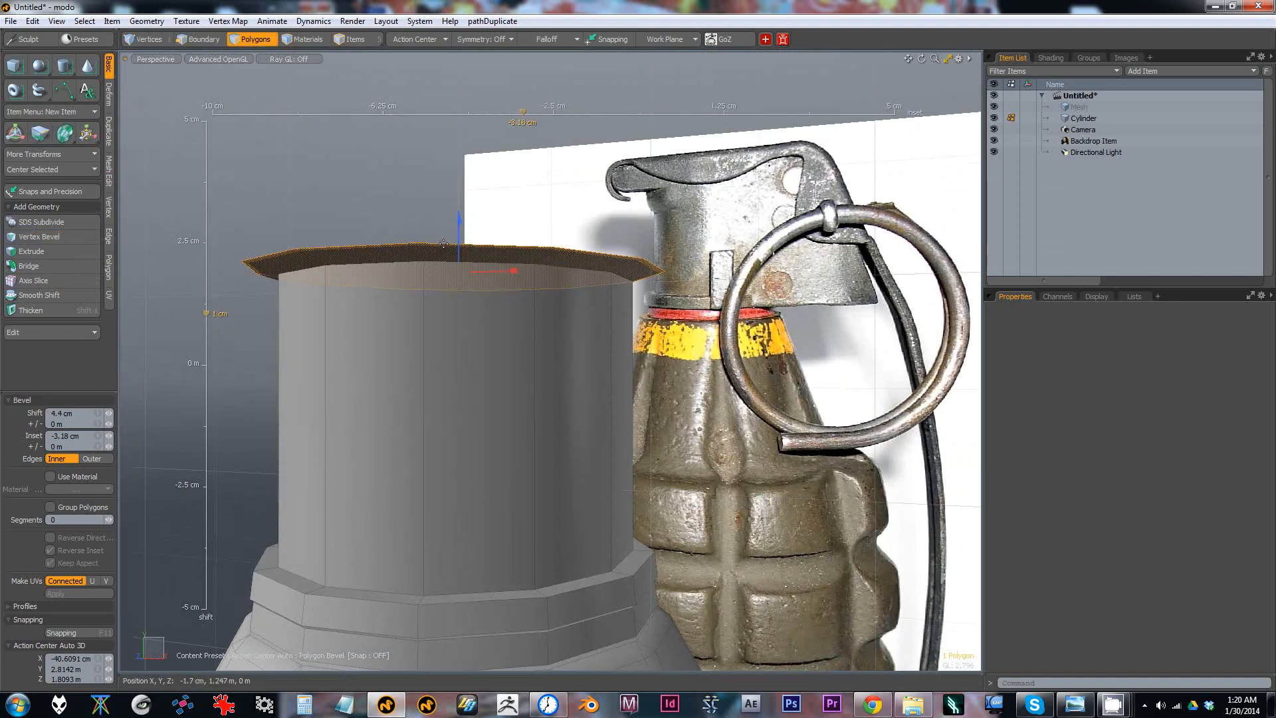
pyautogui.hotkey('ctrl', 'z')
pyautogui.hotkey('ctrl', 'z')
pyautogui.hotkey('ctrl', 'z')
pyautogui.hotkey('ctrl', 'z')
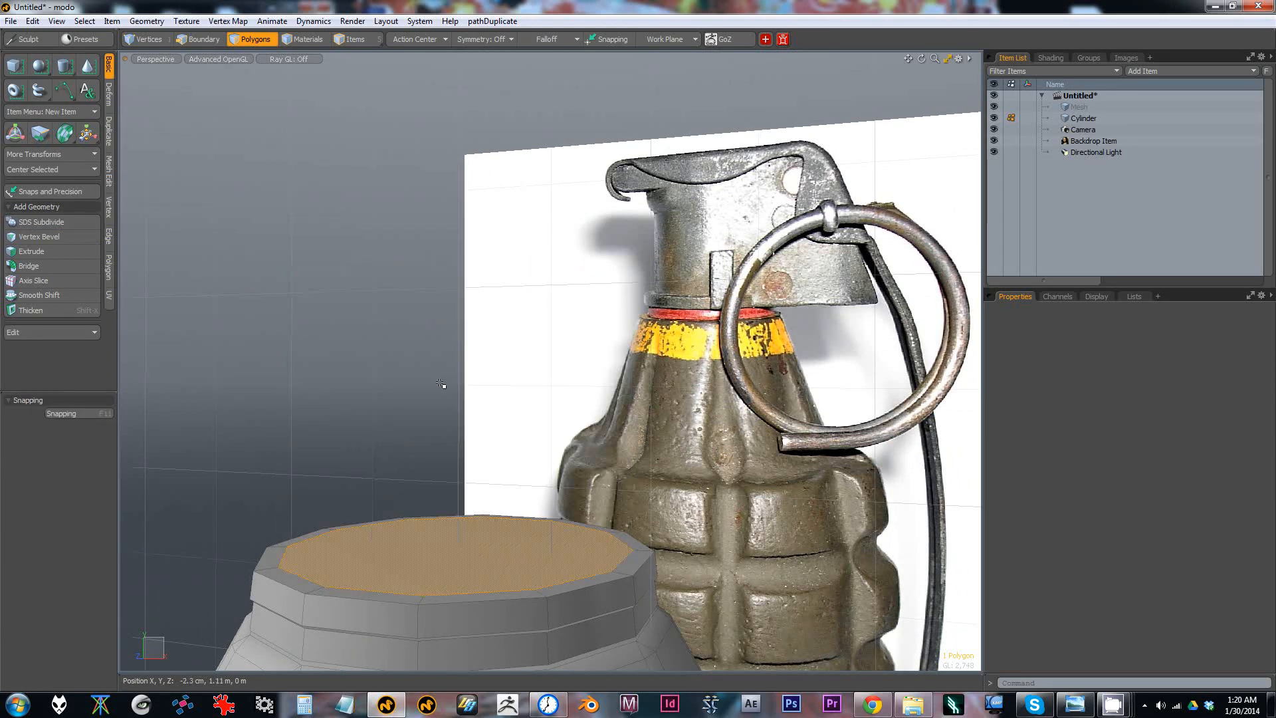
pyautogui.keyDown('alt'); pyautogui.moveTo(465, 436); pyautogui.dragTo(473, 428); pyautogui.keyUp('alt')
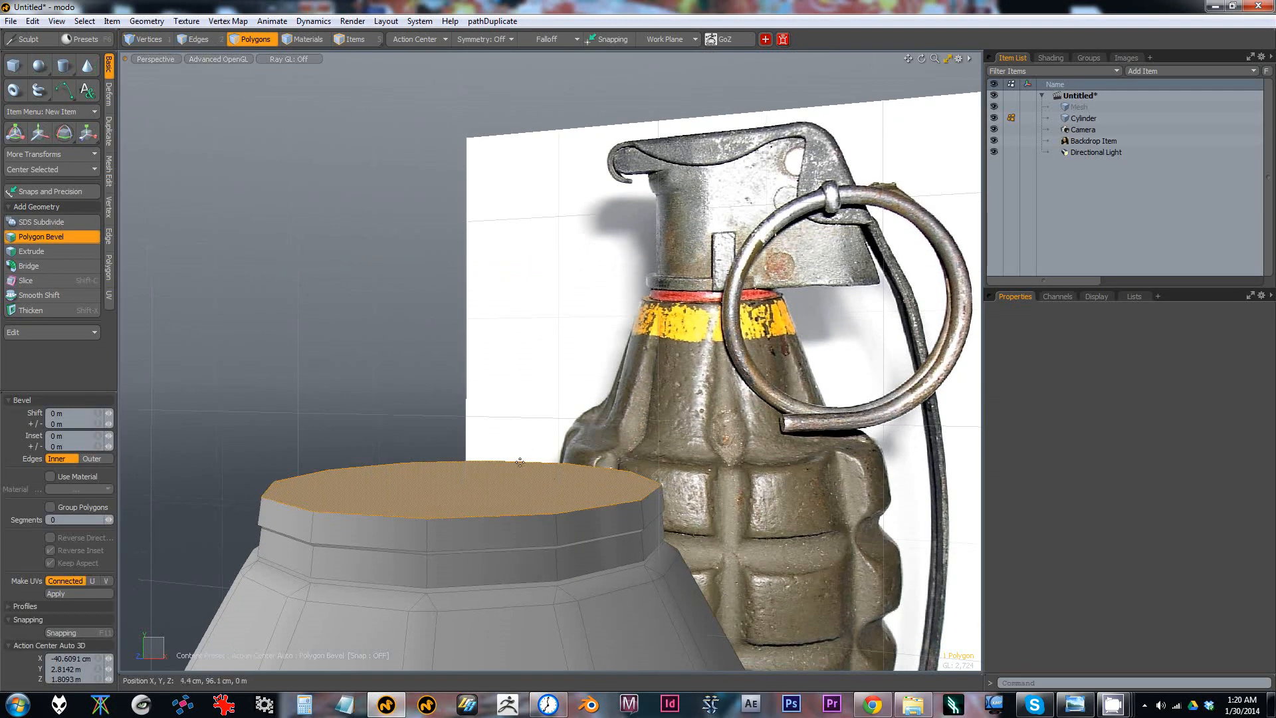
pyautogui.press('space')
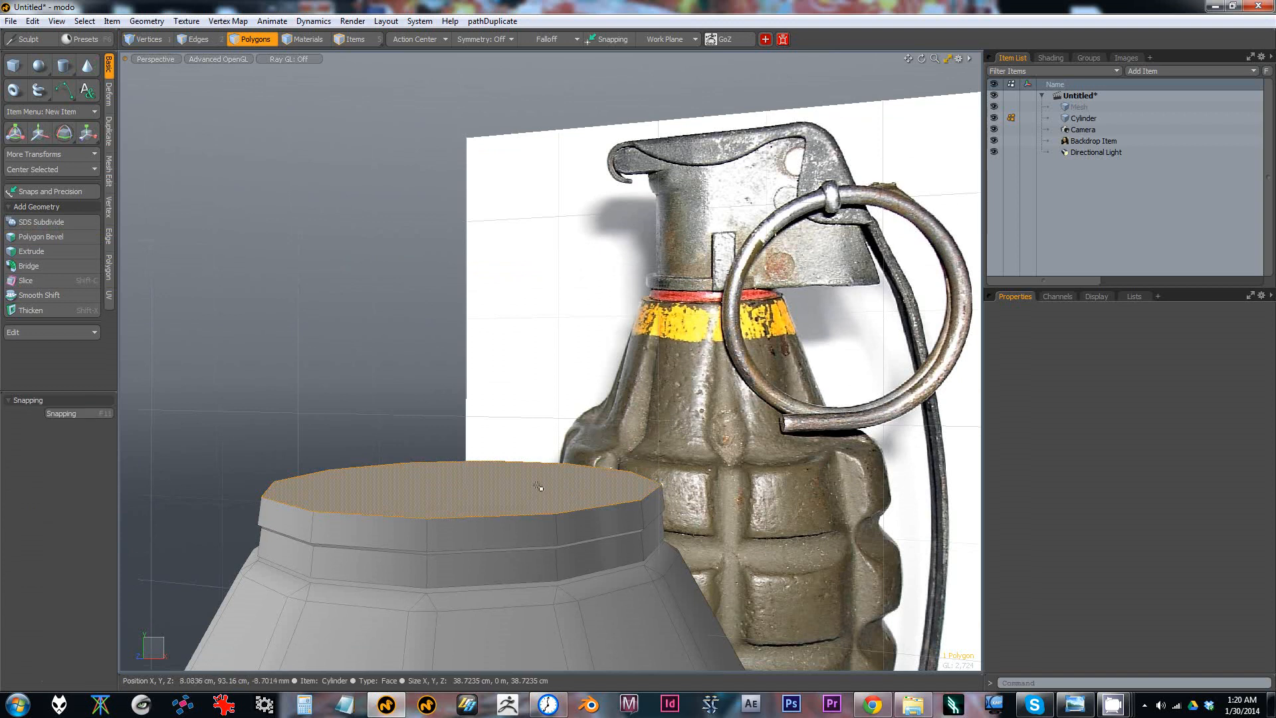
# Step: Inset the upper disc's top polygon by about 1.94 cm with Polygon Bevel, keeping the shift at 0
pyautogui.press('b')
pyautogui.click(509, 478)
pyautogui.moveTo(521, 485); pyautogui.dragTo(430, 434)
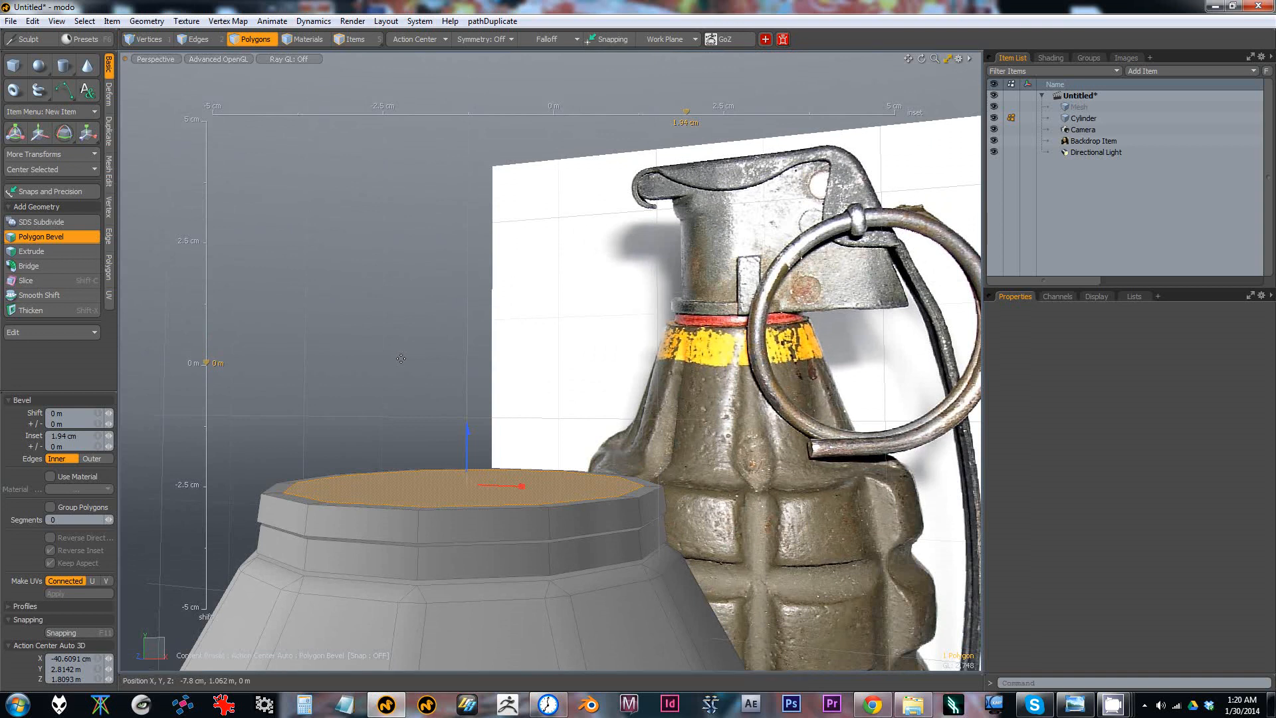
# Step: Start a fresh bevel on the inset polygon and shift it up about 23 cm to form a tall neck
pyautogui.press('shift')
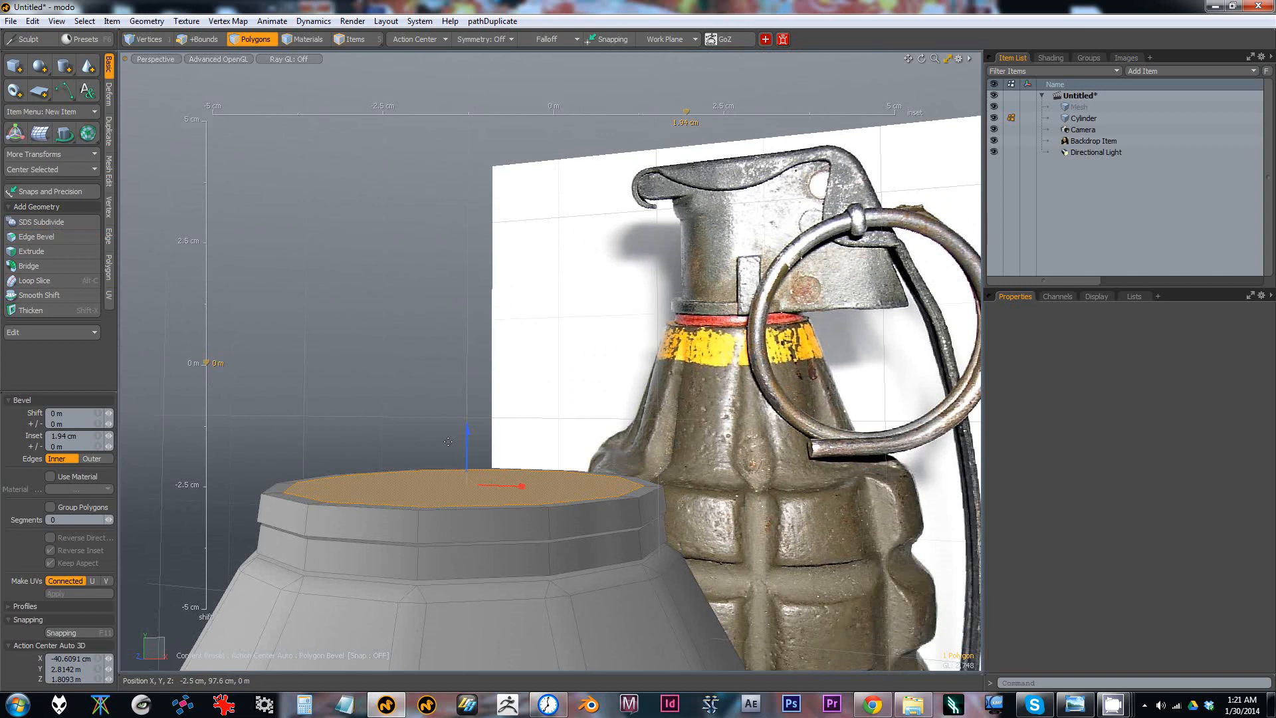
pyautogui.moveTo(467, 449)
pyautogui.mouseDown()
pyautogui.moveTo(467, 462)
pyautogui.moveTo(467, 427)
pyautogui.mouseUp()
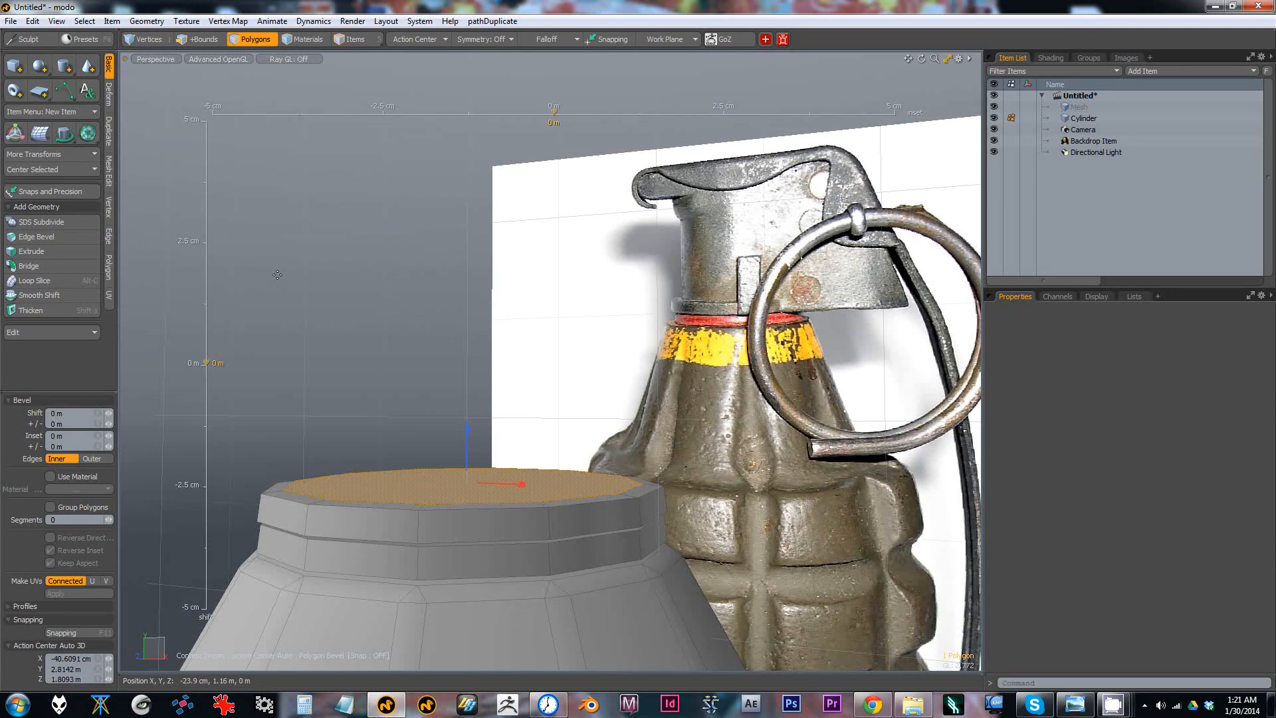
pyautogui.press('b')
pyautogui.moveTo(467, 442); pyautogui.dragTo(468, 202)
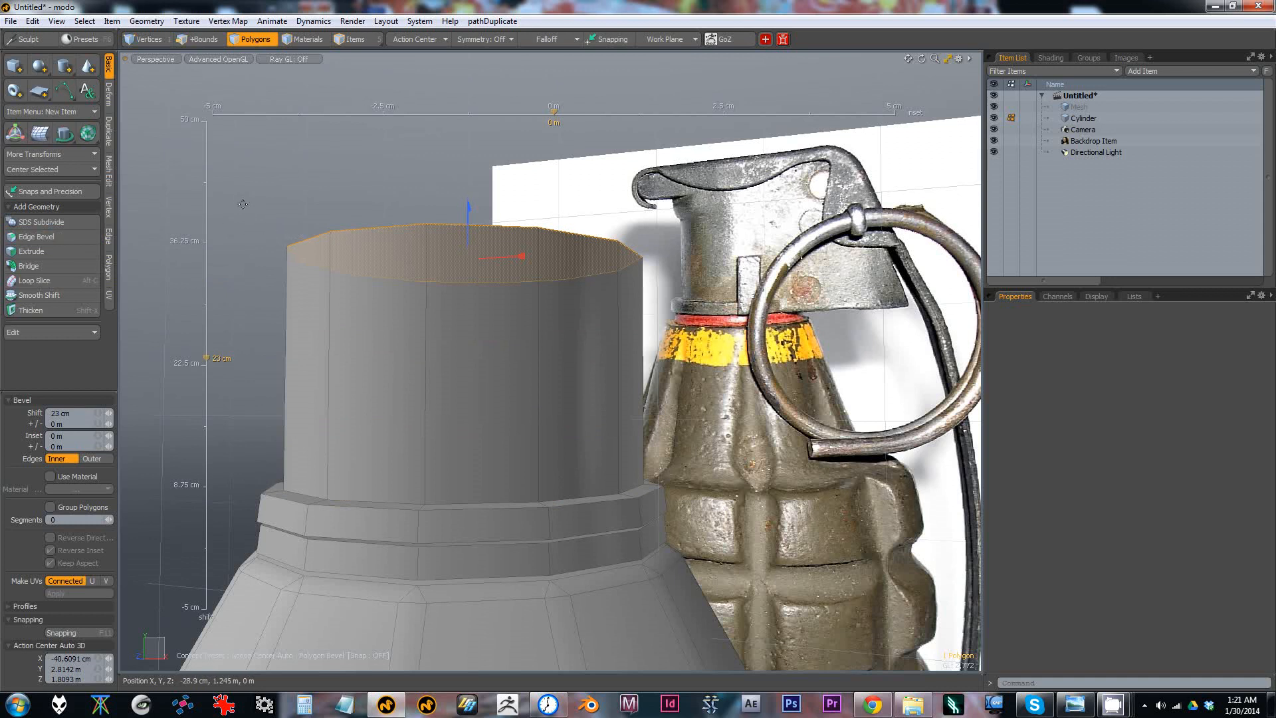
pyautogui.click(237, 253)
# Step: Bevel the neck's top polygon outward by about -2.2 cm inset, and raise it about 4.8 cm to form a rim
pyautogui.press('b')
pyautogui.moveTo(497, 257); pyautogui.dragTo(250, 228)
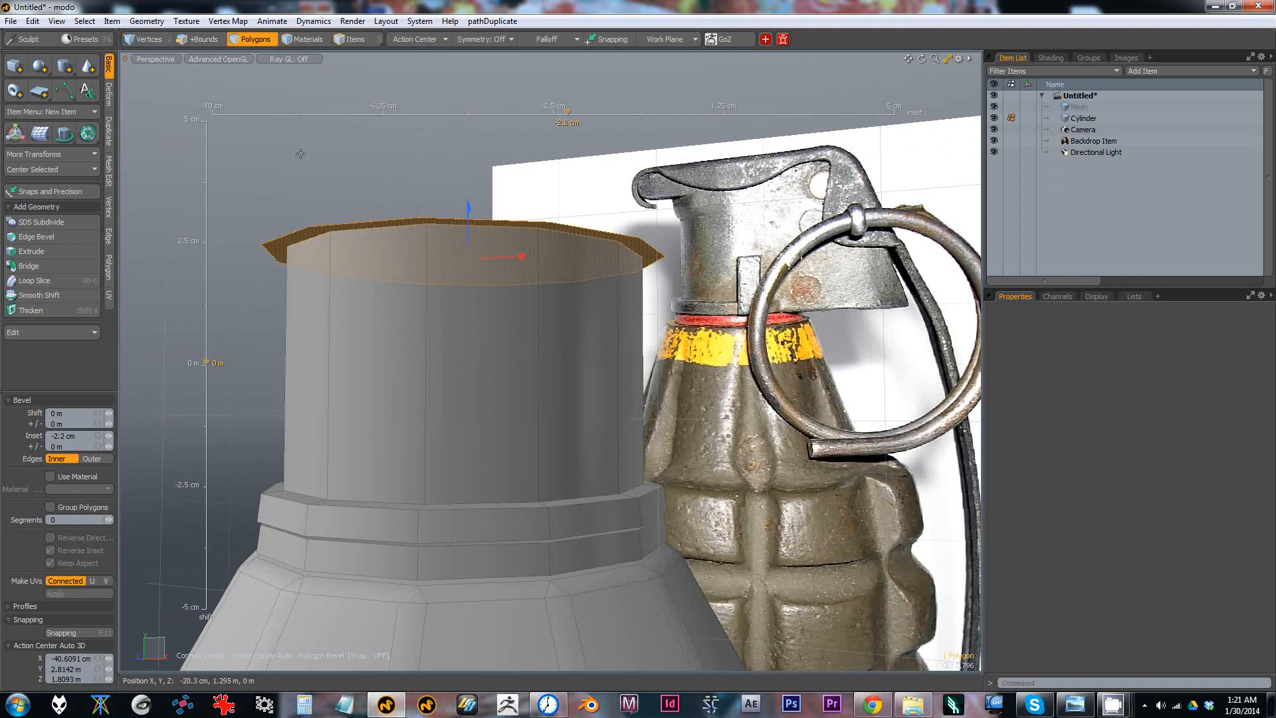
pyautogui.moveTo(468, 222)
pyautogui.mouseDown()
pyautogui.moveTo(468, 150)
pyautogui.moveTo(455, 226)
pyautogui.mouseUp()
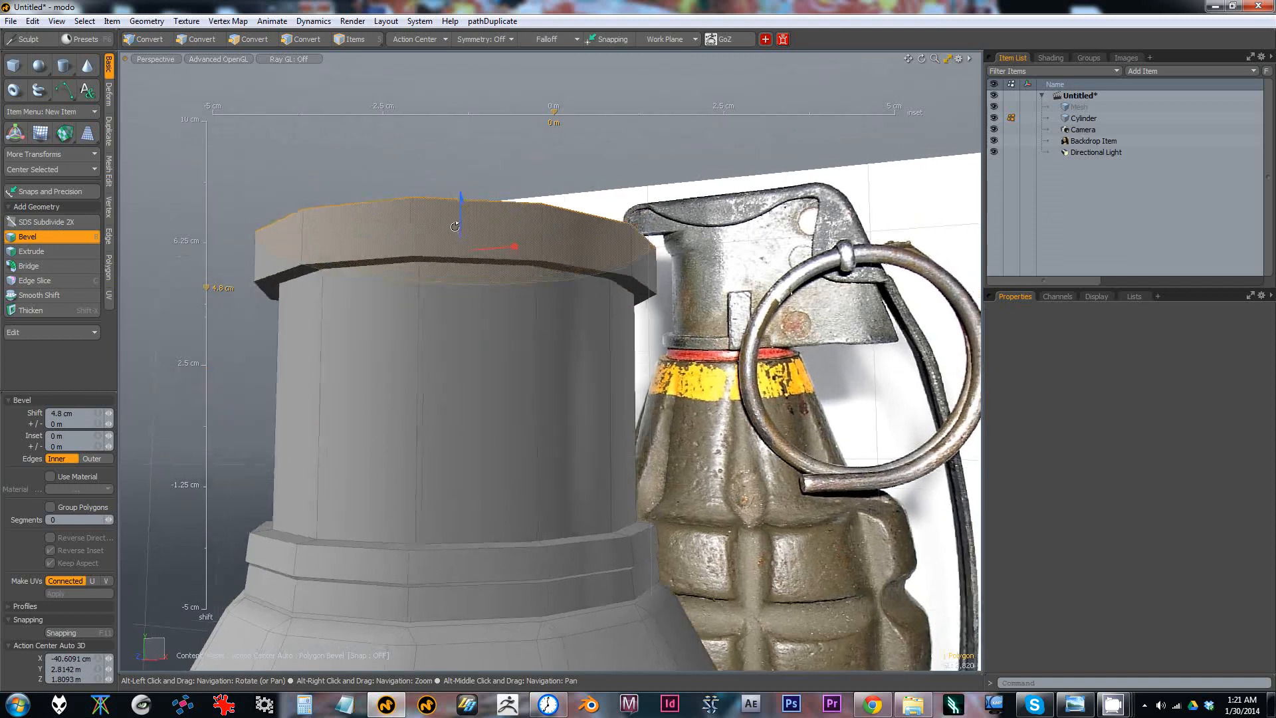
pyautogui.press('space')
# Step: Select the loop of polygons around the rim's side and scale it to about 107.5% in X and Z
pyautogui.click(478, 237)
pyautogui.keyDown('shift'); pyautogui.click(587, 246); pyautogui.keyUp('shift')
pyautogui.press('l')
pyautogui.press('r')
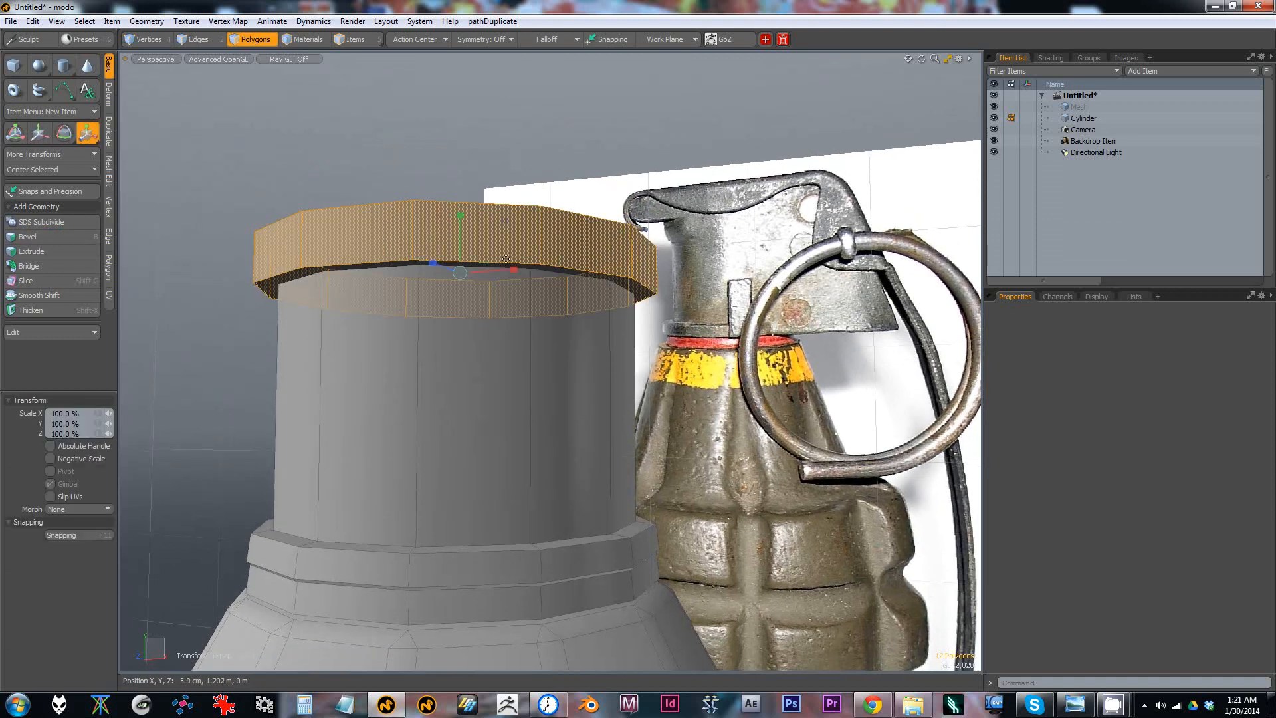
pyautogui.keyDown('alt'); pyautogui.moveTo(473, 286); pyautogui.dragTo(501, 261); pyautogui.keyUp('alt')
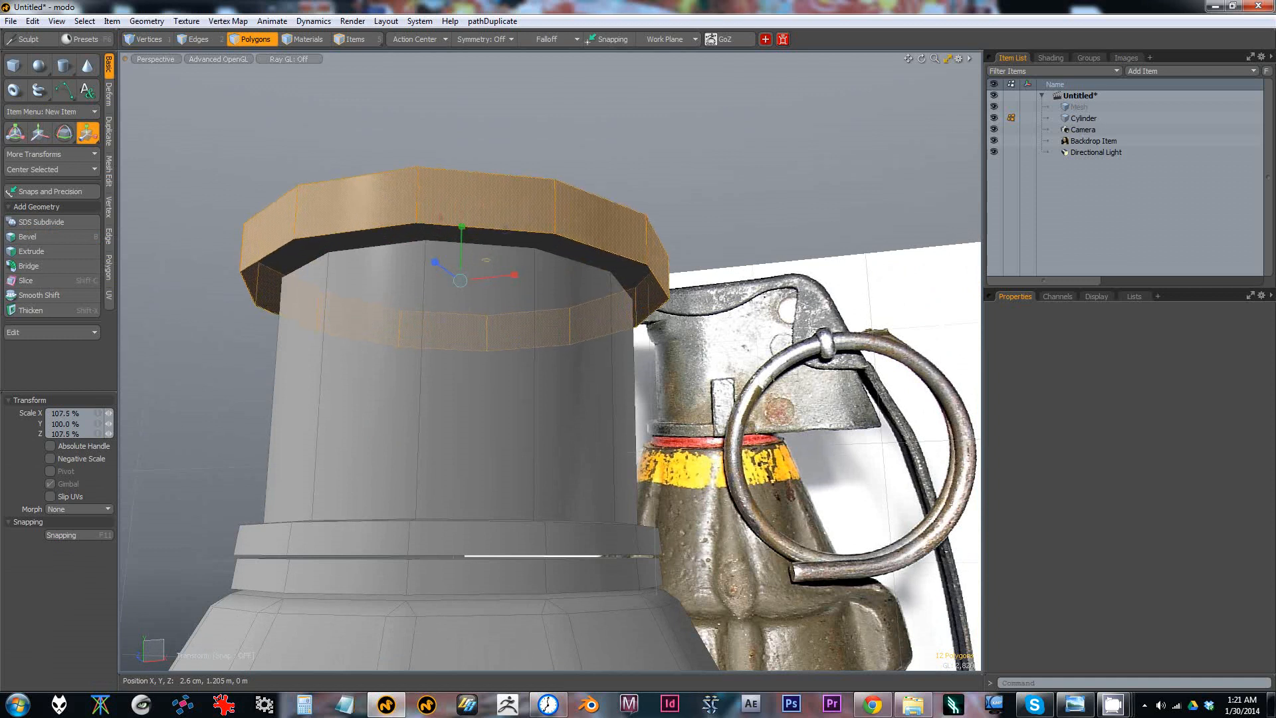
pyautogui.press('space')
# Step: Select the rim's side polygons as a loop starting from two adjacent faces
pyautogui.click(460, 155)
pyautogui.keyDown('alt'); pyautogui.moveTo(464, 159); pyautogui.dragTo(465, 184); pyautogui.keyUp('alt')
pyautogui.click(368, 229)
pyautogui.keyDown('shift'); pyautogui.click(443, 231); pyautogui.keyUp('shift')
pyautogui.click(308, 150)
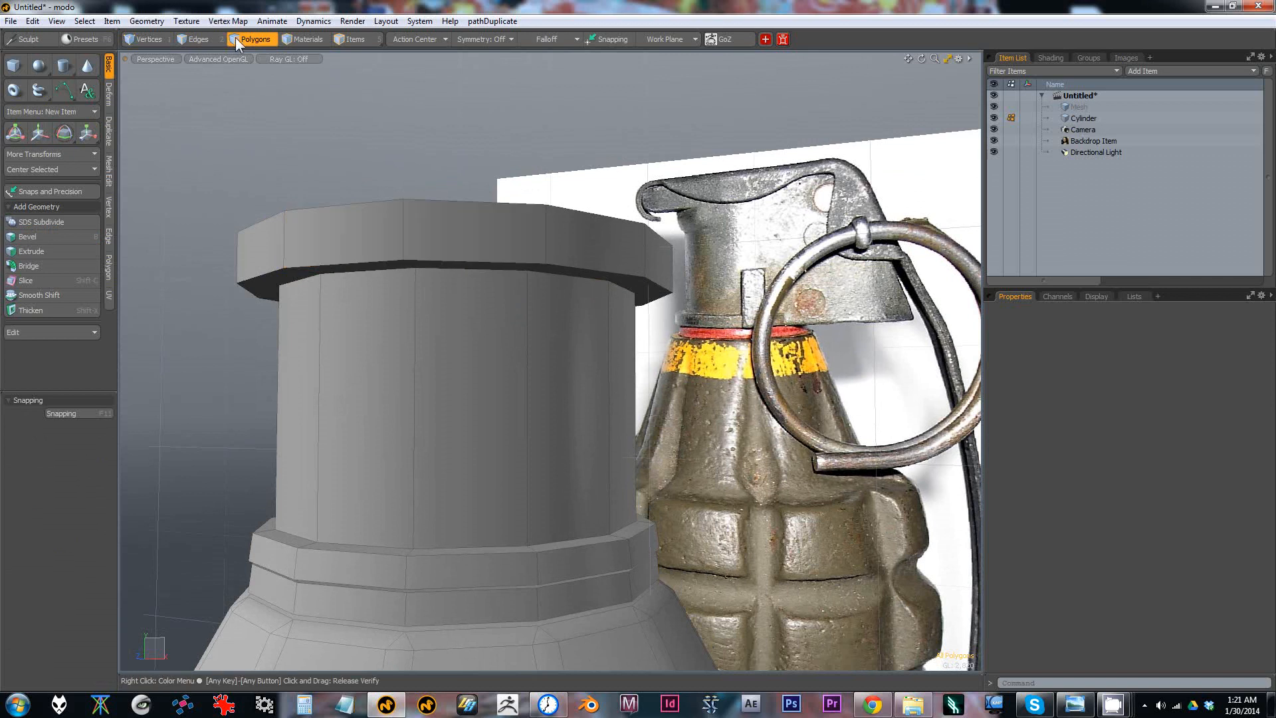
pyautogui.moveTo(357, 221)
pyautogui.mouseDown()
pyautogui.moveTo(422, 227)
pyautogui.moveTo(387, 206)
pyautogui.mouseUp()
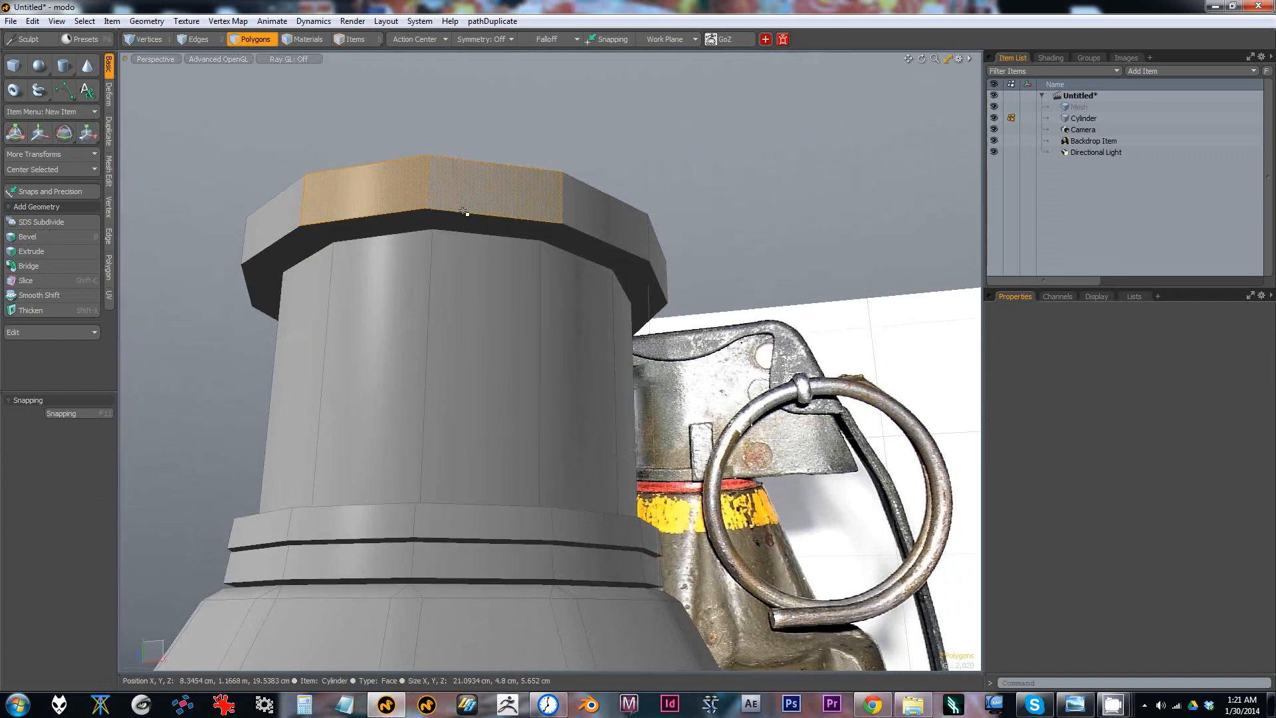
pyautogui.press('l')
pyautogui.moveTo(417, 192); pyautogui.dragTo(466, 194)
pyautogui.press('l')
# Step: Select the full edge loop around the rim's lower outer edge, starting from two adjacent edges
pyautogui.press('2')
pyautogui.click(402, 213)
pyautogui.keyDown('shift'); pyautogui.click(471, 214); pyautogui.keyUp('shift')
pyautogui.click(410, 213)
pyautogui.keyDown('shift'); pyautogui.click(476, 217); pyautogui.keyUp('shift')
pyautogui.press('l')
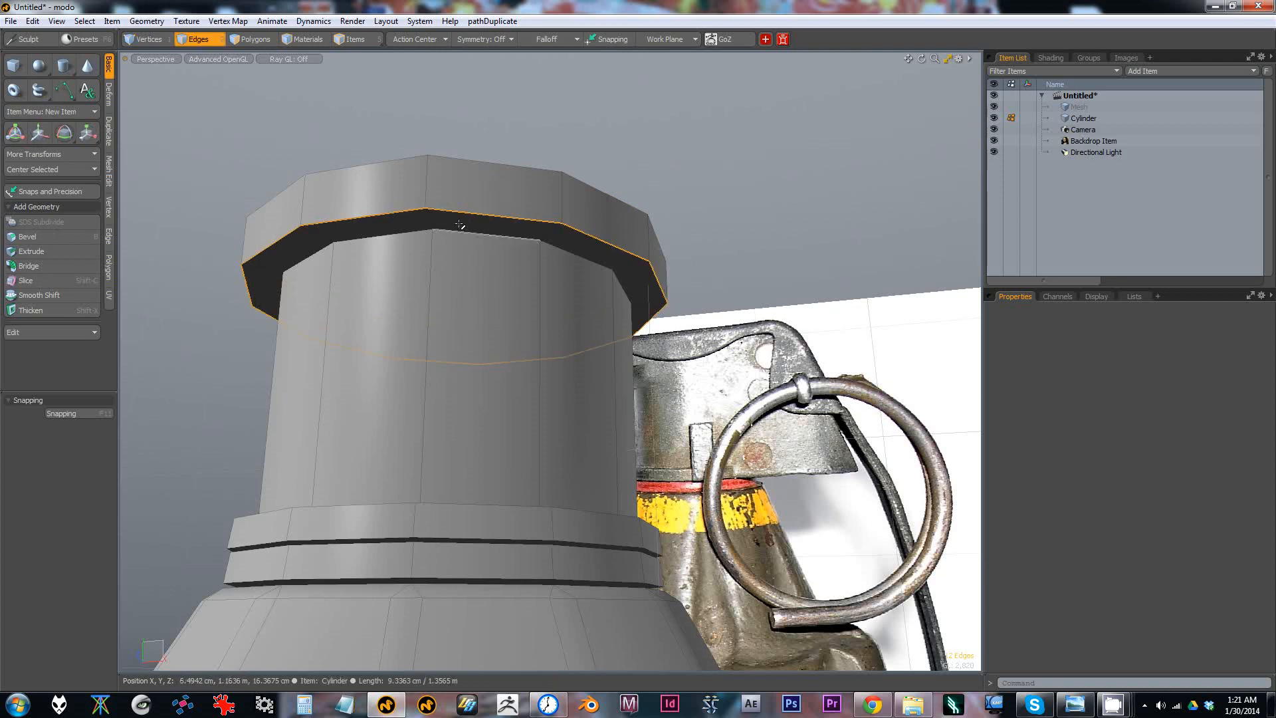
pyautogui.press('3')
pyautogui.press('l')
pyautogui.keyDown('alt'); pyautogui.moveTo(433, 208); pyautogui.dragTo(472, 235); pyautogui.keyUp('alt')
pyautogui.press('space')
pyautogui.press('space')
pyautogui.moveTo(687, 320)
pyautogui.keyDown('alt'); pyautogui.mouseDown()
pyautogui.moveTo(689, 332)
pyautogui.moveTo(673, 301)
pyautogui.mouseUp(); pyautogui.keyUp('alt')
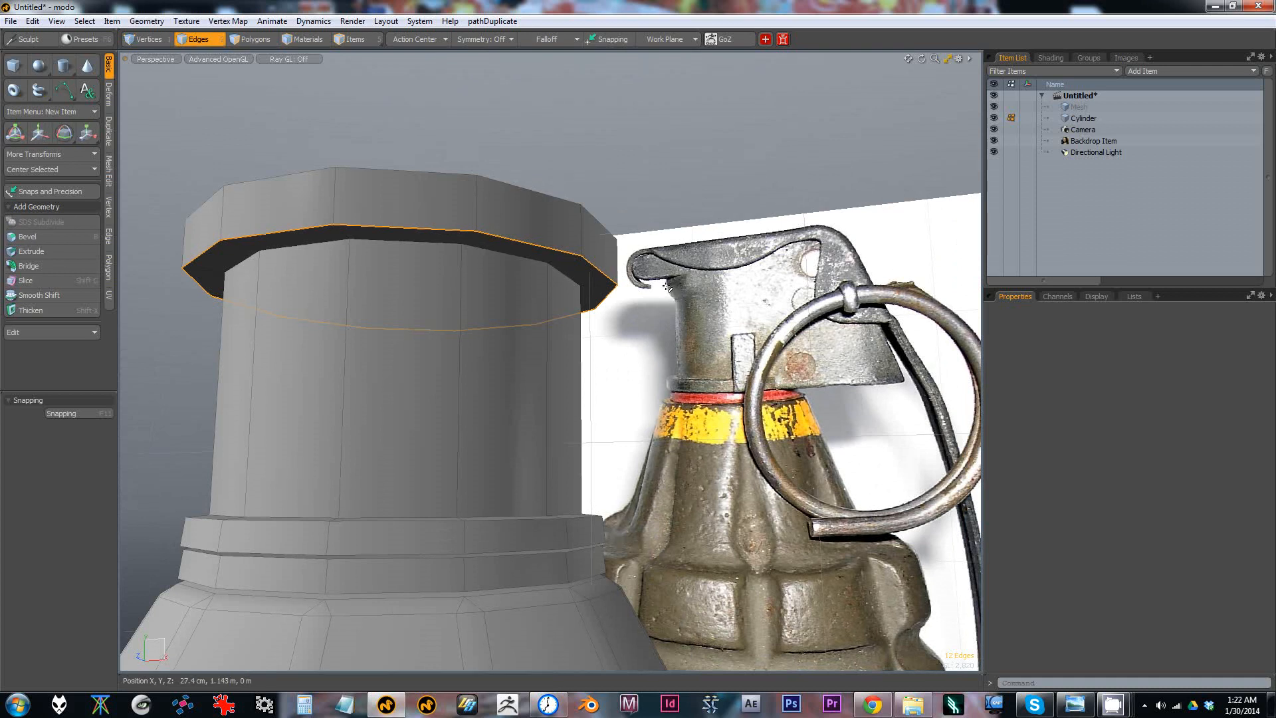
pyautogui.keyDown('alt'); pyautogui.moveTo(658, 296); pyautogui.dragTo(272, 281); pyautogui.keyUp('alt')
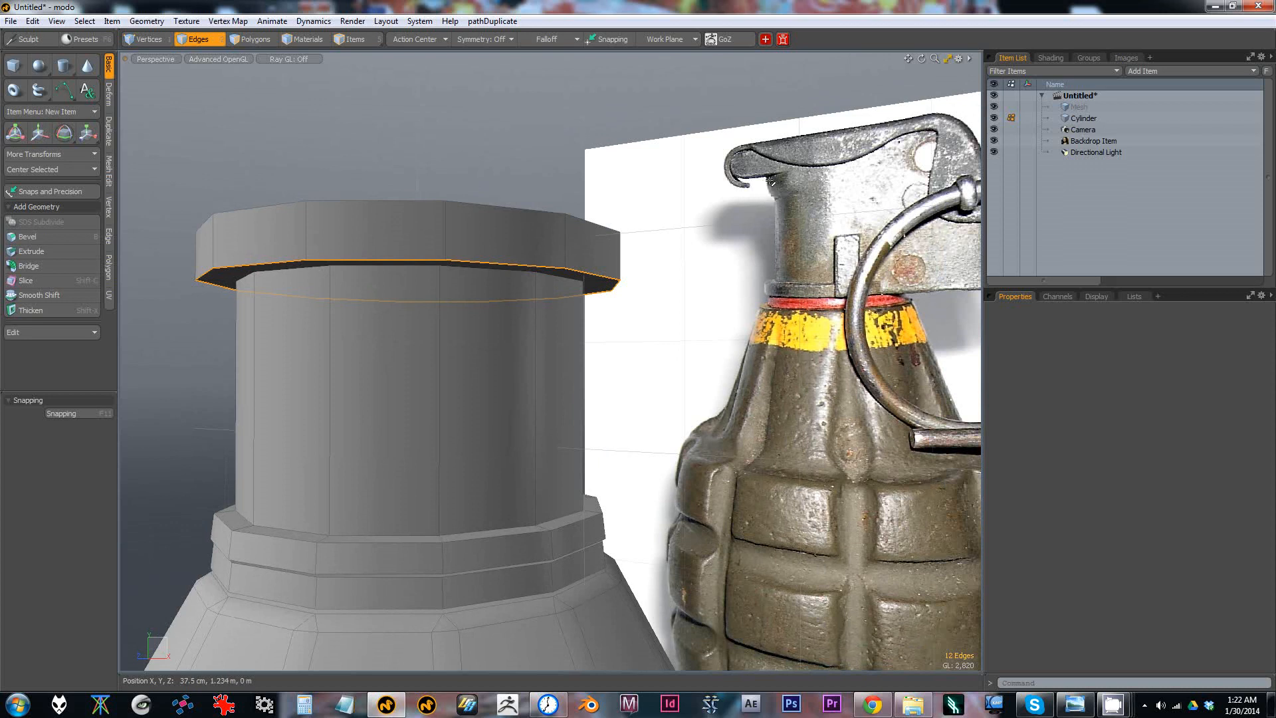
# Step: Try an Edge Bevel on the rim's lower edge loop and undo it
pyautogui.press('b')
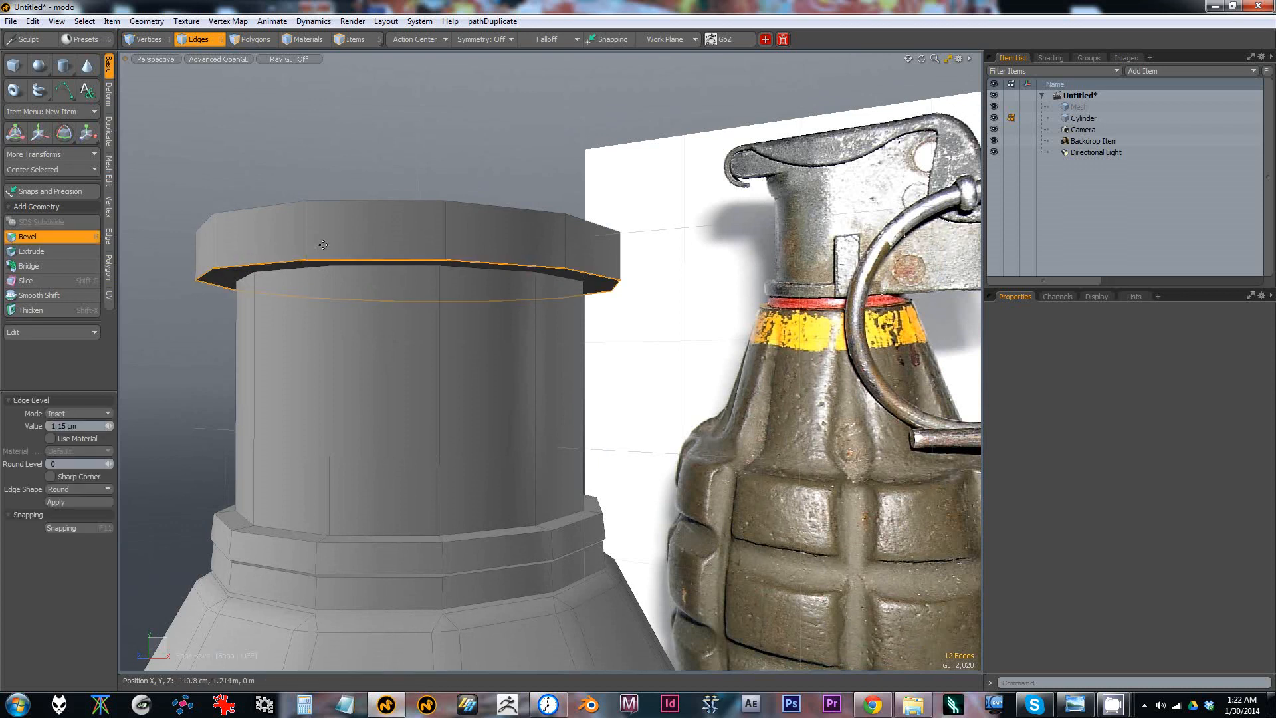
pyautogui.moveTo(329, 241); pyautogui.dragTo(323, 218)
pyautogui.hotkey('ctrl', 'z')
pyautogui.hotkey('ctrl', 'z')
pyautogui.hotkey('ctrl', 'z')
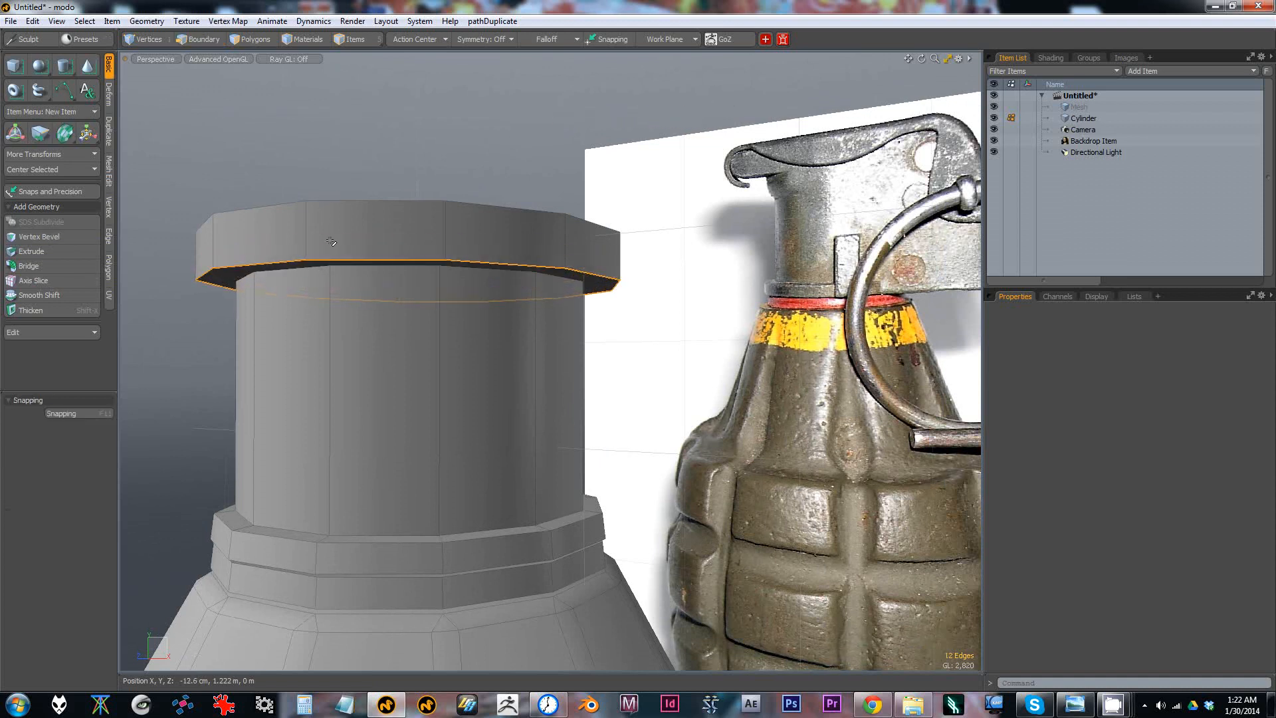
# Step: Bevel the rim's lower outer edge loop by about 2.86 cm with Round Level 2
pyautogui.doubleClick(347, 261)
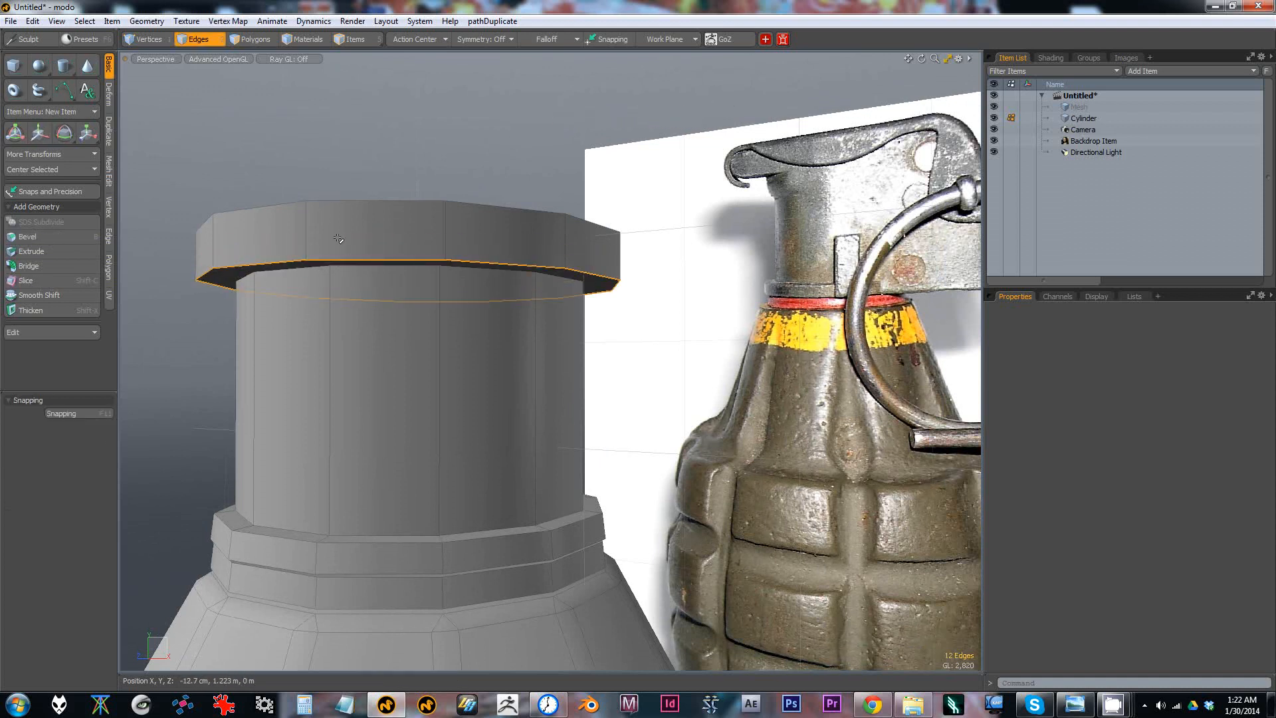
pyautogui.press('b')
pyautogui.moveTo(248, 163); pyautogui.dragTo(251, 162)
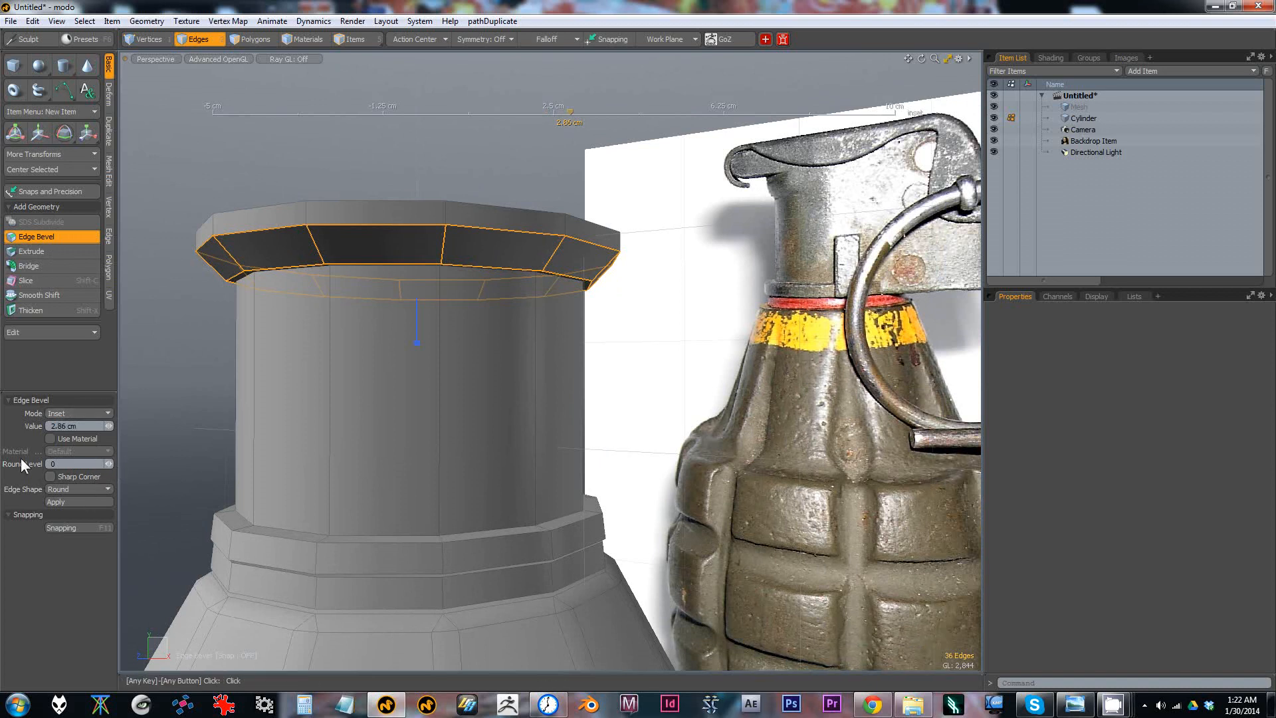
pyautogui.click(110, 465)
pyautogui.click(110, 464)
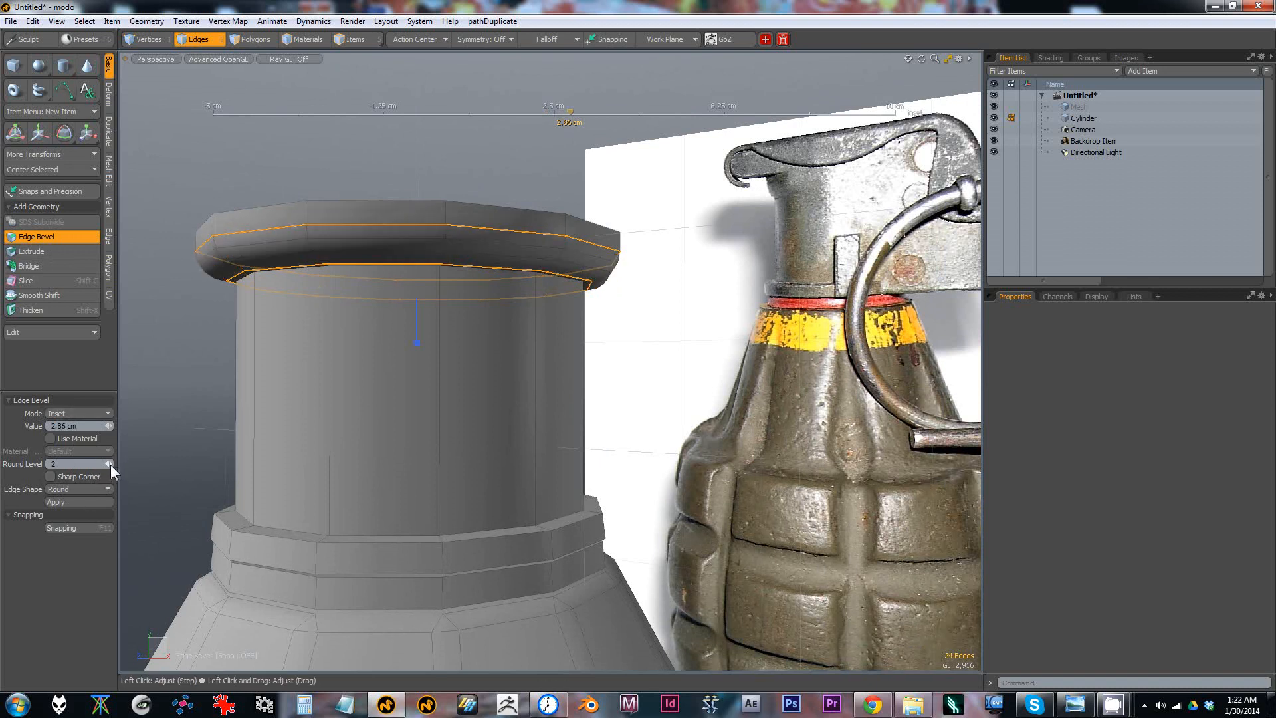
pyautogui.click(110, 464)
pyautogui.click(110, 465)
# Step: Select all connected polygons of the neck and rim piece and hide everything unselected
pyautogui.keyDown('alt'); pyautogui.moveTo(456, 382); pyautogui.dragTo(526, 424); pyautogui.keyUp('alt')
pyautogui.press('1')
pyautogui.scroll(-5, 484, 441)
pyautogui.press('3')
pyautogui.doubleClick(487, 390)
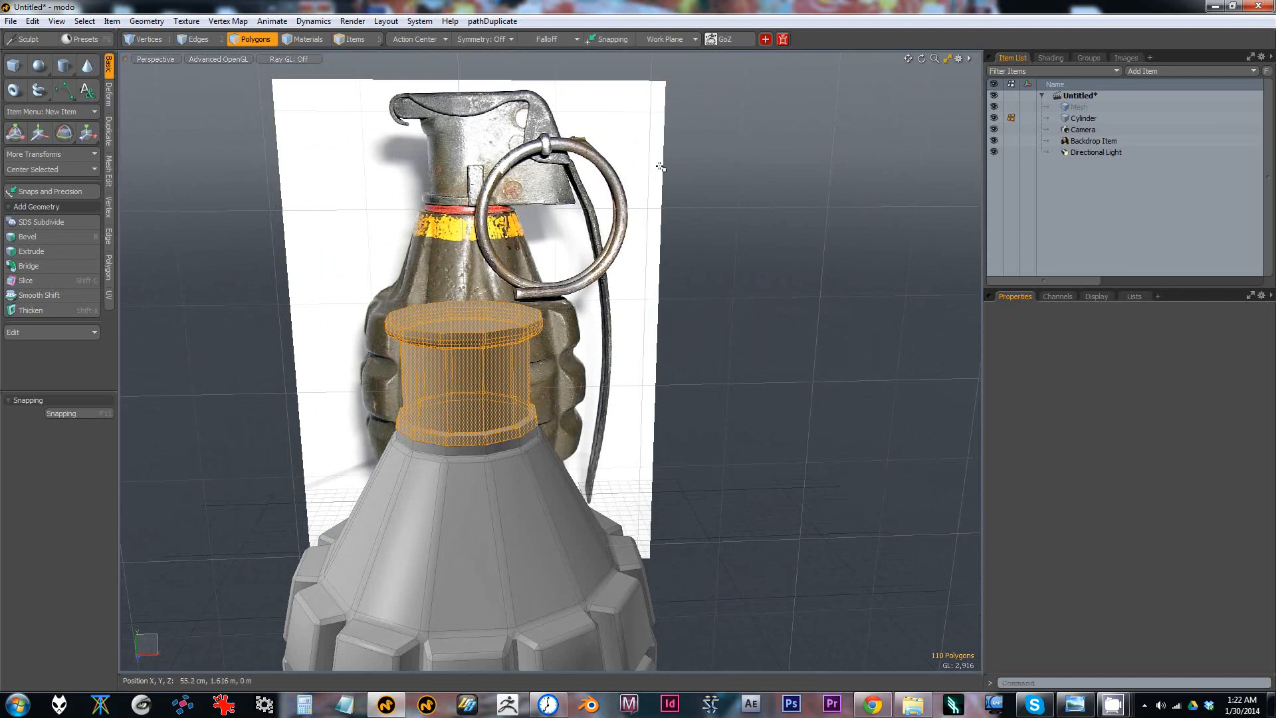
pyautogui.keyDown('alt'); pyautogui.moveTo(555, 255); pyautogui.dragTo(549, 266); pyautogui.keyUp('alt')
pyautogui.moveTo(507, 354)
pyautogui.keyDown('alt'); pyautogui.mouseDown()
pyautogui.moveTo(503, 375)
pyautogui.moveTo(506, 341)
pyautogui.moveTo(504, 353)
pyautogui.mouseUp(); pyautogui.keyUp('alt')
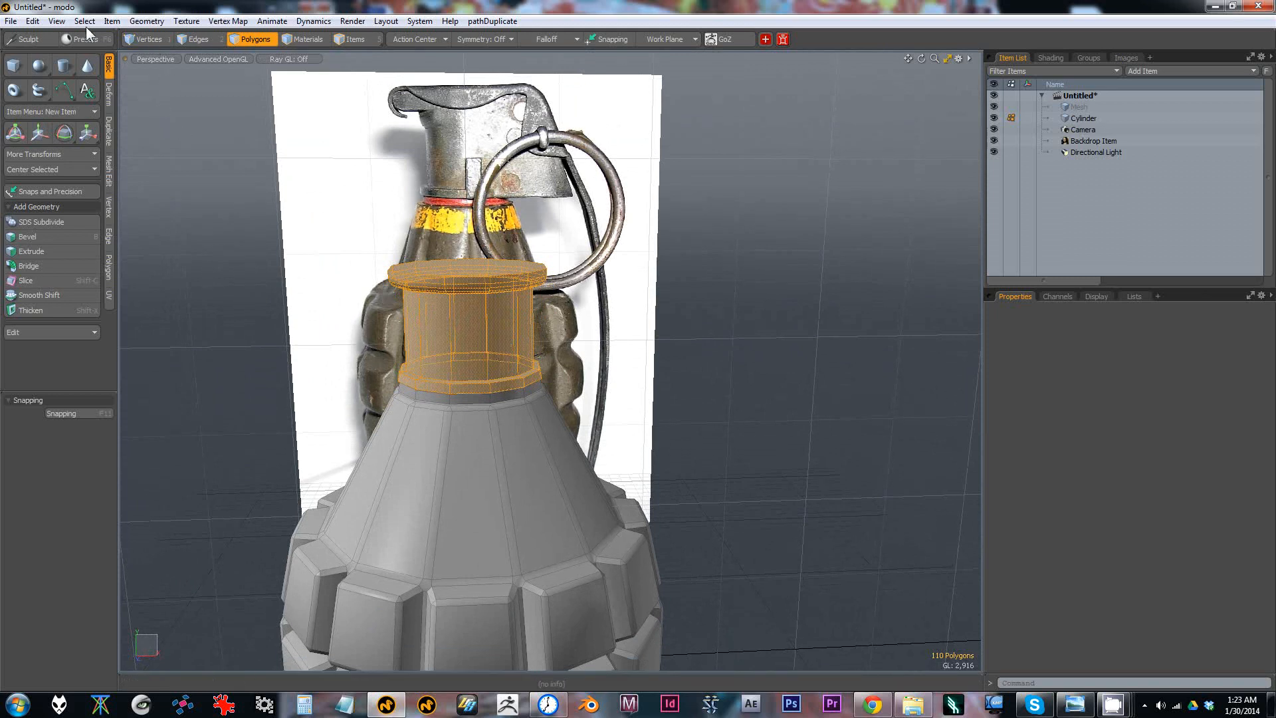
pyautogui.click(56, 21)
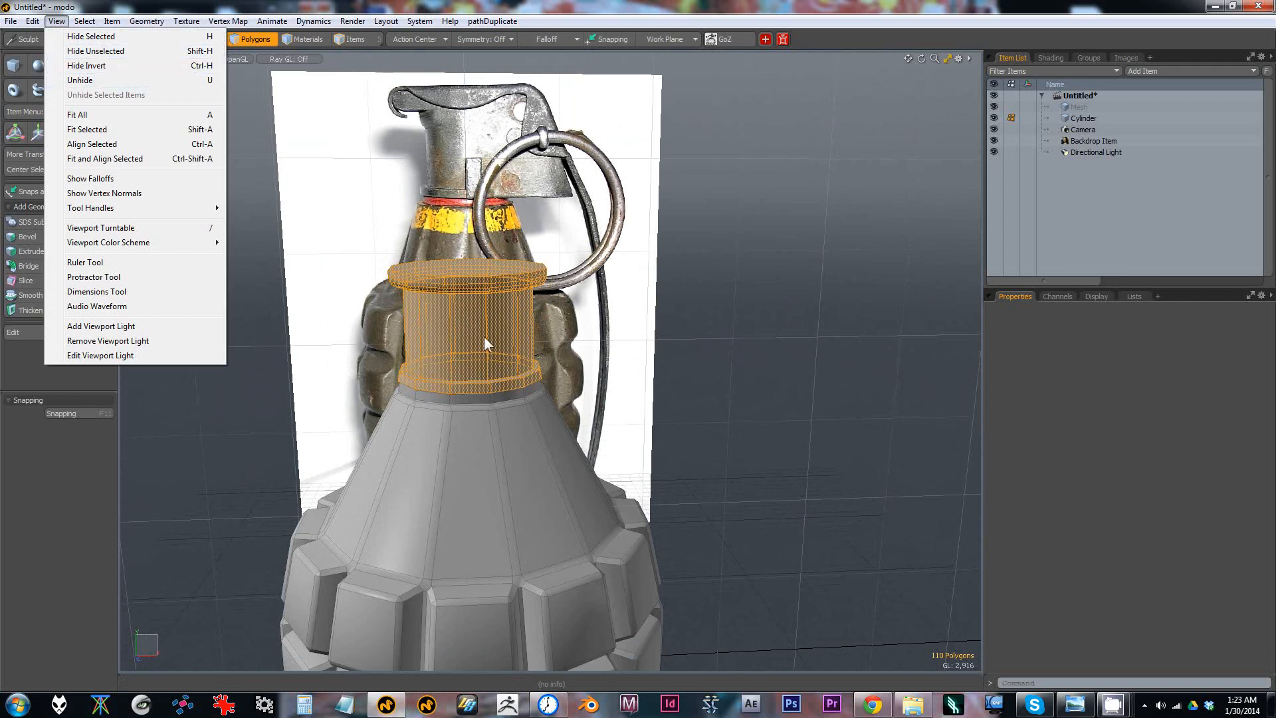
pyautogui.click(173, 52)
# Step: Select the vertices on one half of the neck piece and move them about 29.2 cm along X
pyautogui.keyDown('alt'); pyautogui.moveTo(492, 359); pyautogui.dragTo(464, 182); pyautogui.keyUp('alt')
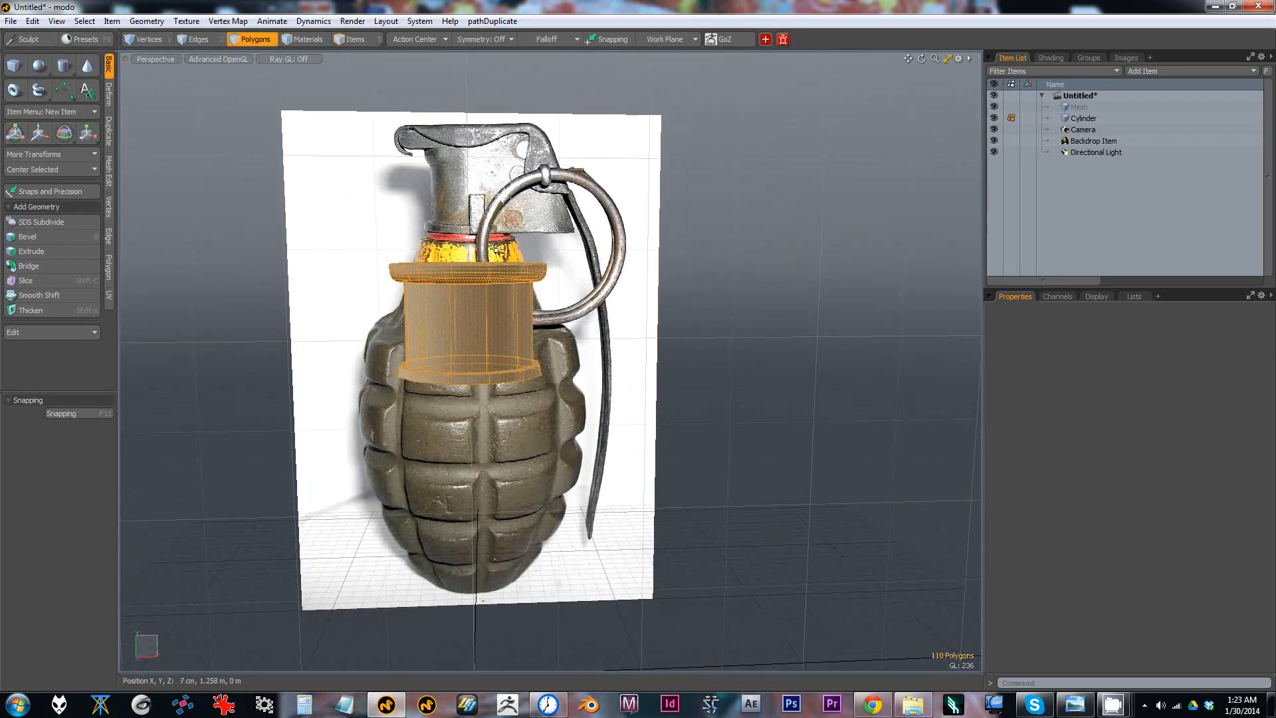
pyautogui.press('1')
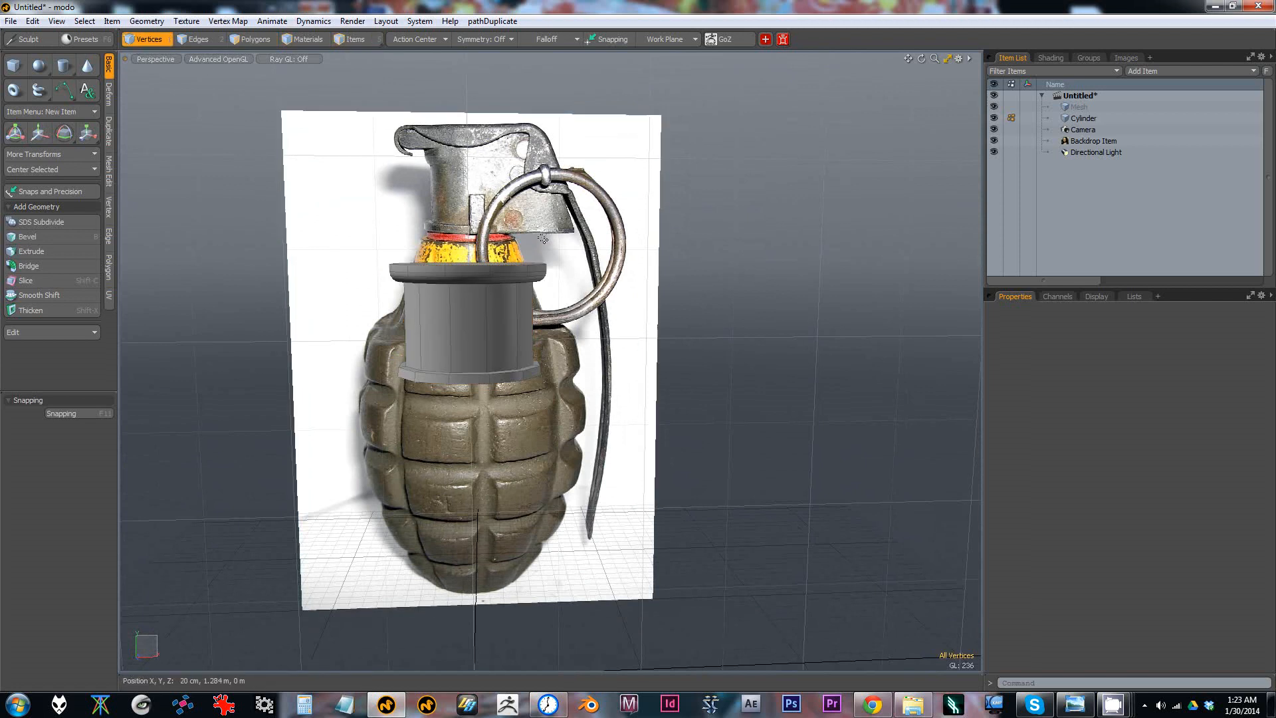
pyautogui.moveTo(463, 204)
pyautogui.mouseDown(button='right')
pyautogui.moveTo(565, 313)
pyautogui.moveTo(610, 474)
pyautogui.mouseUp(button='right')
pyautogui.keyDown('alt'); pyautogui.moveTo(471, 243); pyautogui.dragTo(550, 322); pyautogui.keyUp('alt')
pyautogui.press('w')
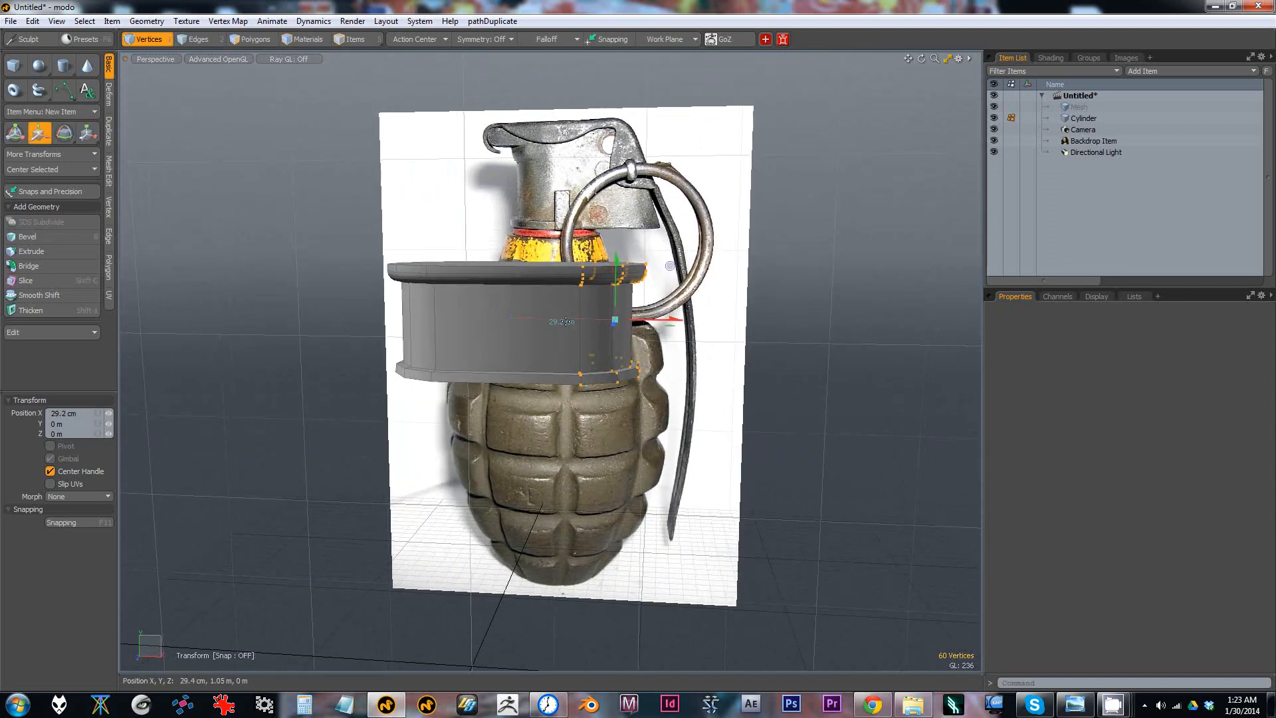
# Step: Select the lower vertices at the housing's ring-side end and move them about 12.2 cm outward along X
pyautogui.press('space')
pyautogui.moveTo(547, 329)
pyautogui.mouseDown(button='right')
pyautogui.moveTo(593, 376)
pyautogui.moveTo(639, 372)
pyautogui.mouseUp(button='right')
pyautogui.keyDown('alt'); pyautogui.moveTo(638, 371); pyautogui.dragTo(673, 365); pyautogui.keyUp('alt')
pyautogui.press('w')
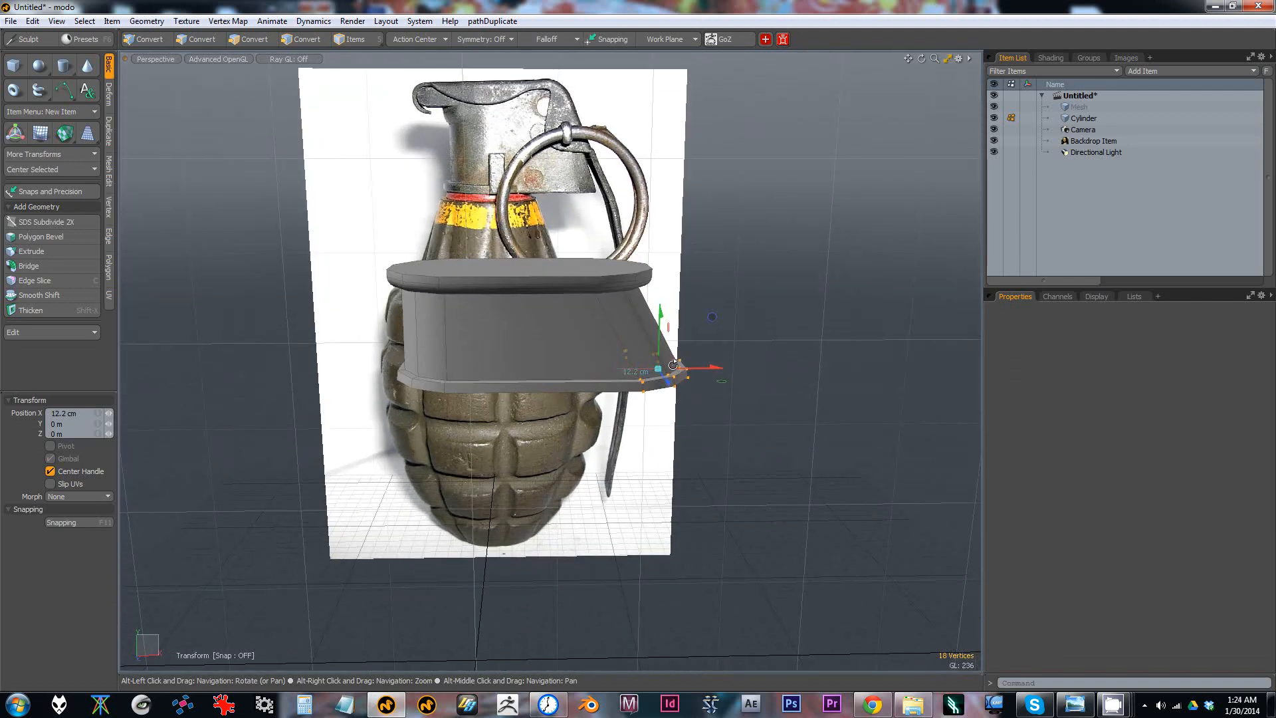
pyautogui.moveTo(673, 365)
pyautogui.keyDown('alt'); pyautogui.mouseDown()
pyautogui.moveTo(605, 281)
pyautogui.moveTo(567, 287)
pyautogui.moveTo(639, 302)
pyautogui.moveTo(429, 320)
pyautogui.moveTo(579, 305)
pyautogui.moveTo(613, 308)
pyautogui.moveTo(498, 335)
pyautogui.moveTo(641, 319)
pyautogui.moveTo(745, 328)
pyautogui.mouseUp(); pyautogui.keyUp('alt')
# Step: Select the polygons of the housing's sloped end face and scale them to even out the slope
pyautogui.press('2')
pyautogui.click(605, 281)
pyautogui.doubleClick(638, 303)
pyautogui.click(518, 312)
pyautogui.press('r')
pyautogui.press('space')
pyautogui.press('space')
pyautogui.keyDown('shift'); pyautogui.click(518, 327); pyautogui.keyUp('shift')
pyautogui.press('r')
pyautogui.keyDown('alt'); pyautogui.moveTo(635, 340); pyautogui.dragTo(631, 307); pyautogui.keyUp('alt')
pyautogui.moveTo(628, 256); pyautogui.dragTo(628, 273)
pyautogui.press('space')
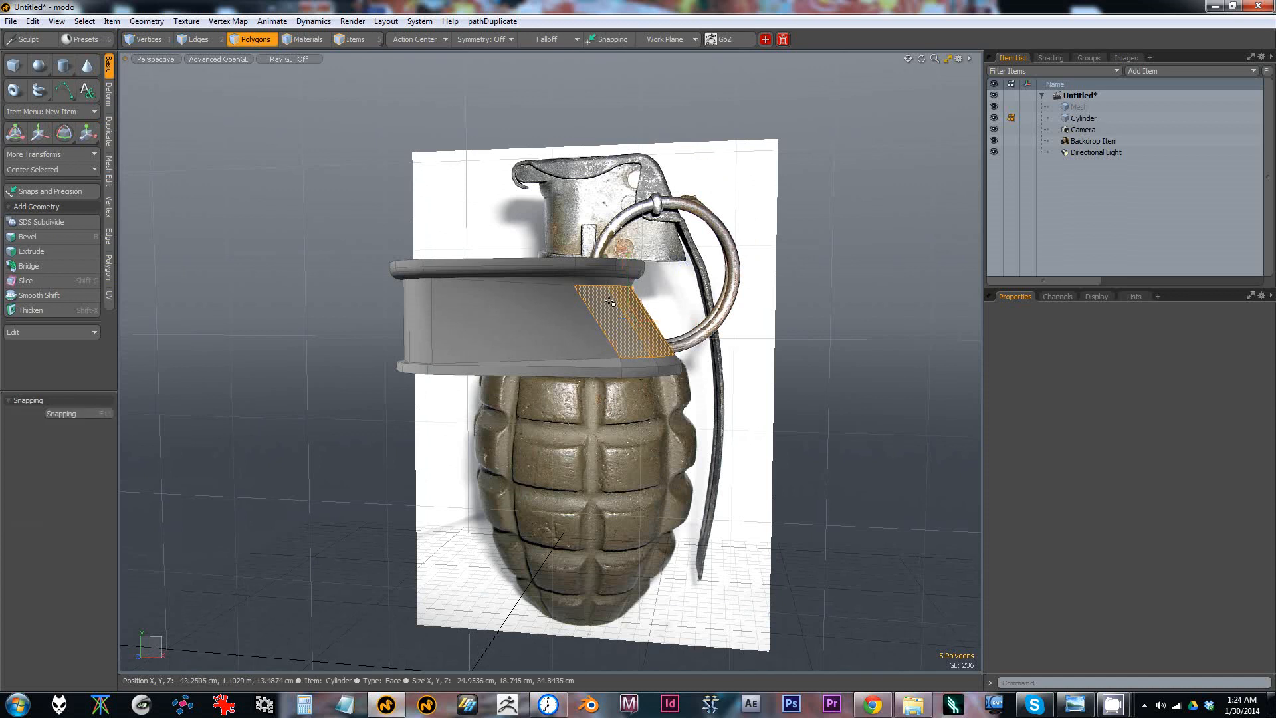
# Step: Center the whole housing mesh by its bounding box and set symmetry to the Z axis
pyautogui.keyDown('shift'); pyautogui.click(606, 273); pyautogui.keyUp('shift')
pyautogui.keyDown('alt'); pyautogui.moveTo(638, 377); pyautogui.dragTo(439, 280); pyautogui.keyUp('alt')
pyautogui.hotkey('shift', 'y')
pyautogui.doubleClick(497, 309)
pyautogui.press('F2')
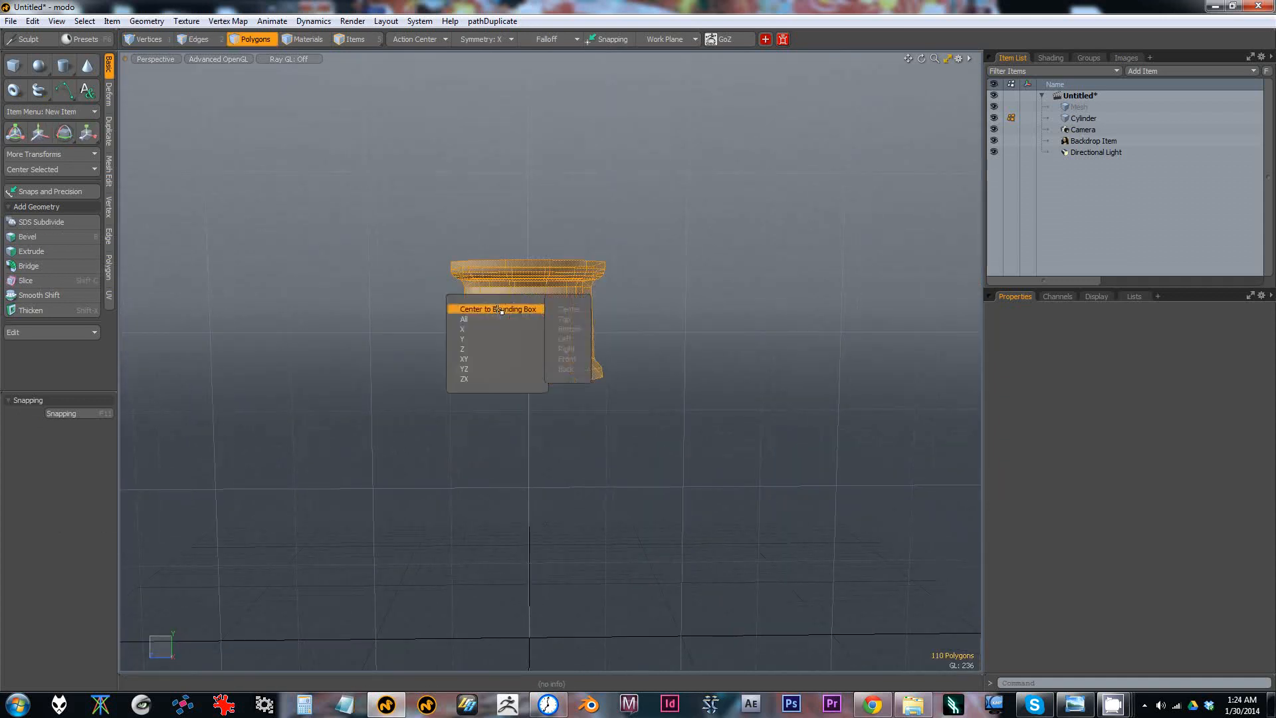
pyautogui.click(500, 321)
pyautogui.keyDown('alt'); pyautogui.moveTo(500, 329); pyautogui.dragTo(525, 352); pyautogui.keyUp('alt')
pyautogui.press('1')
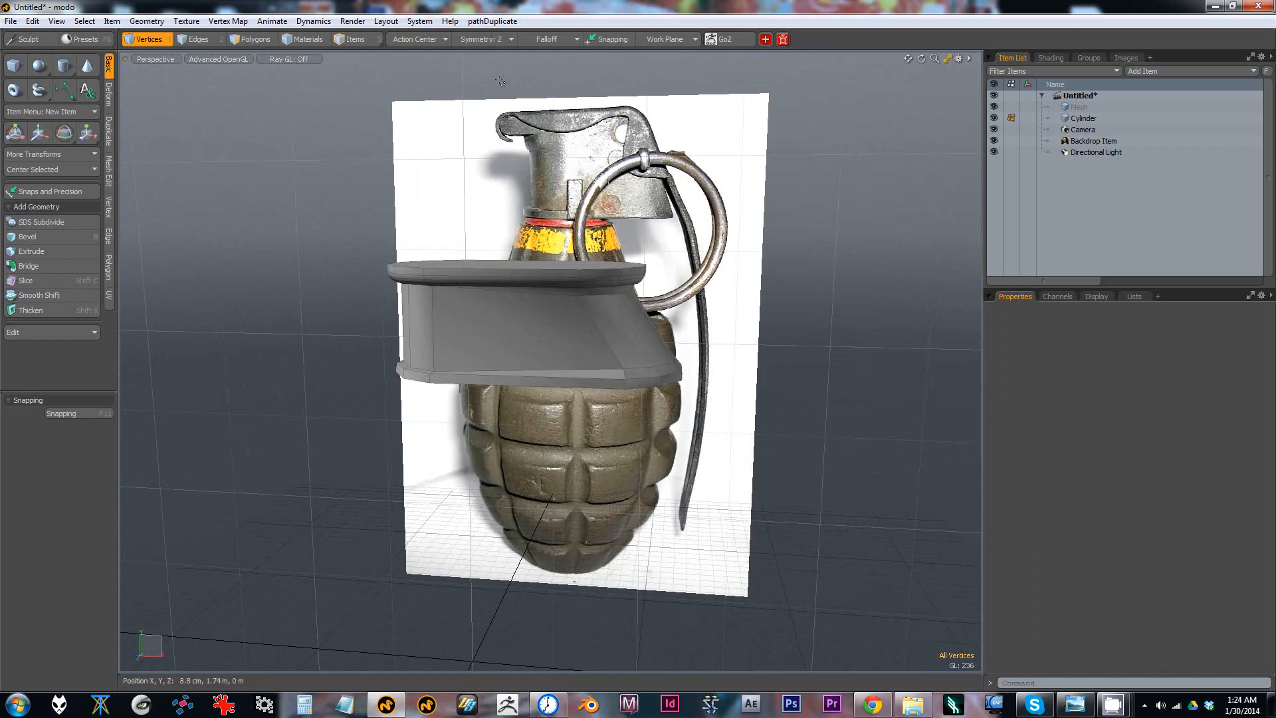
# Step: Select the side polygons at the sloped end and try flattening them to 0% along Z
pyautogui.press('3')
pyautogui.moveTo(643, 383)
pyautogui.mouseDown()
pyautogui.moveTo(599, 277)
pyautogui.moveTo(498, 305)
pyautogui.moveTo(545, 319)
pyautogui.moveTo(458, 305)
pyautogui.moveTo(597, 341)
pyautogui.moveTo(432, 359)
pyautogui.moveTo(392, 340)
pyautogui.moveTo(510, 340)
pyautogui.mouseUp()
pyautogui.press('r')
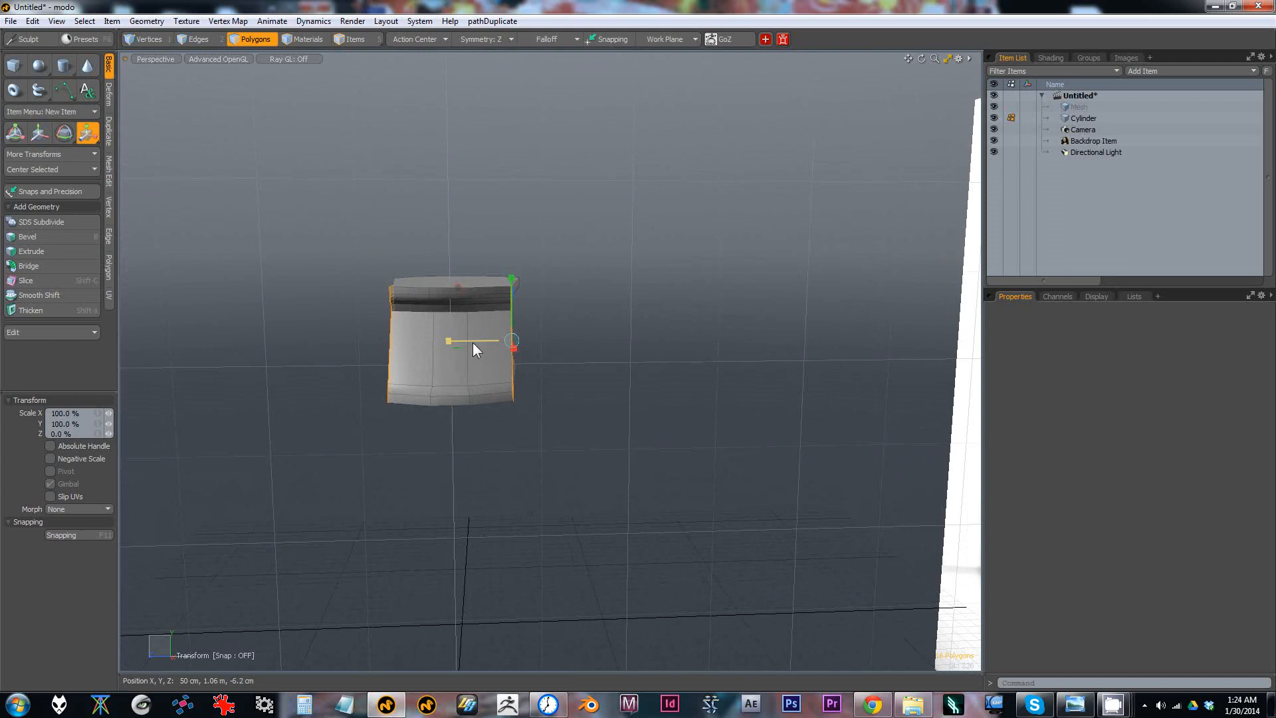
pyautogui.press('w')
pyautogui.hotkey('ctrl', 'z')
pyautogui.hotkey('ctrl', 'z')
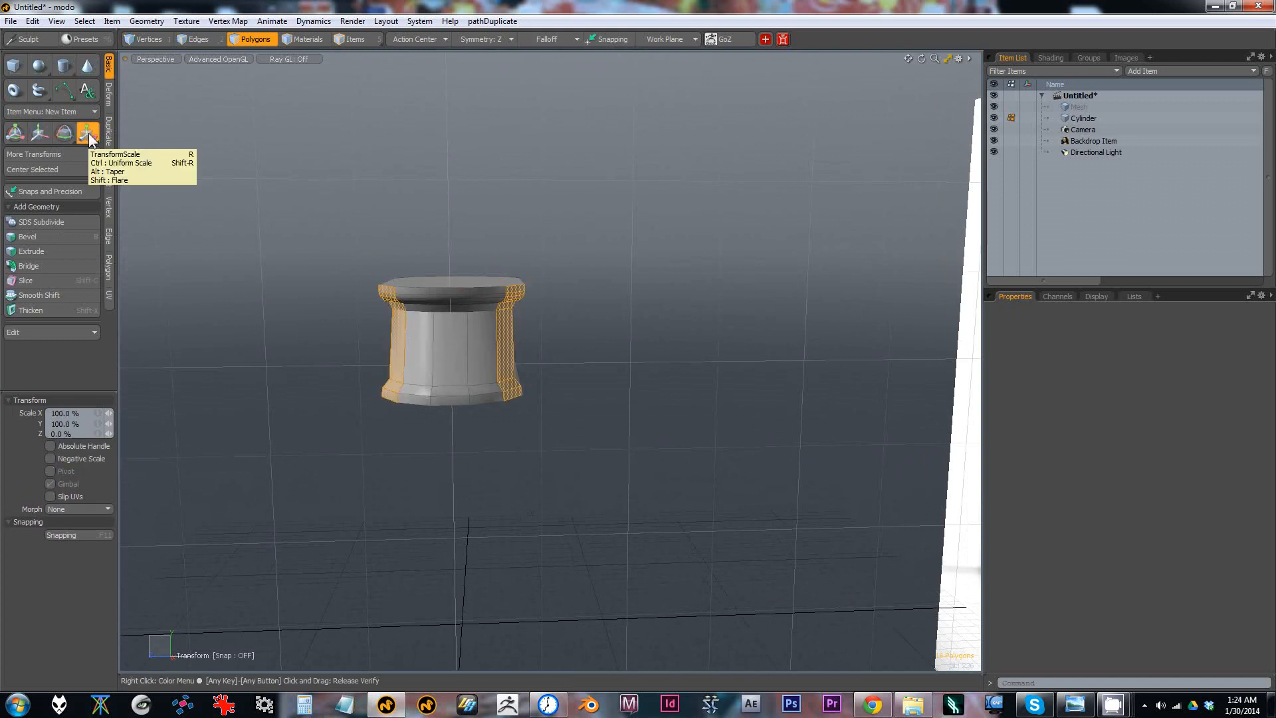
pyautogui.click(489, 336)
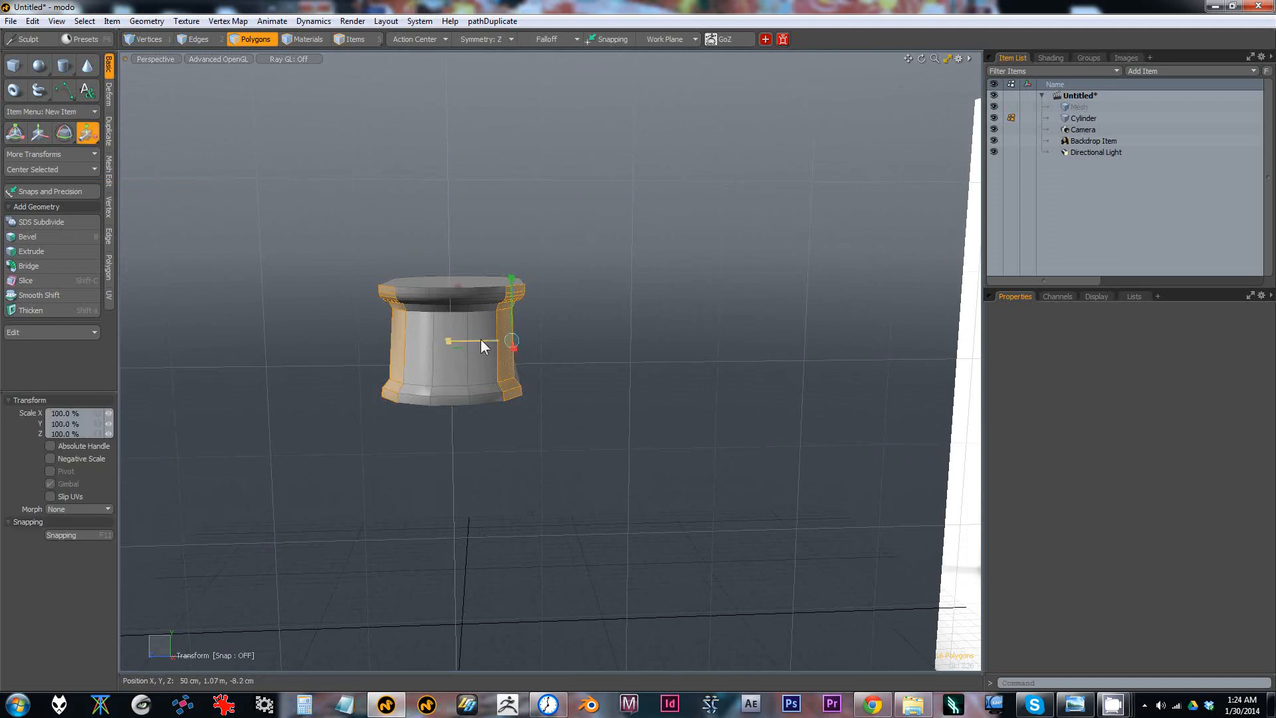
pyautogui.moveTo(485, 340); pyautogui.dragTo(513, 341)
pyautogui.hotkey('ctrl', 'z')
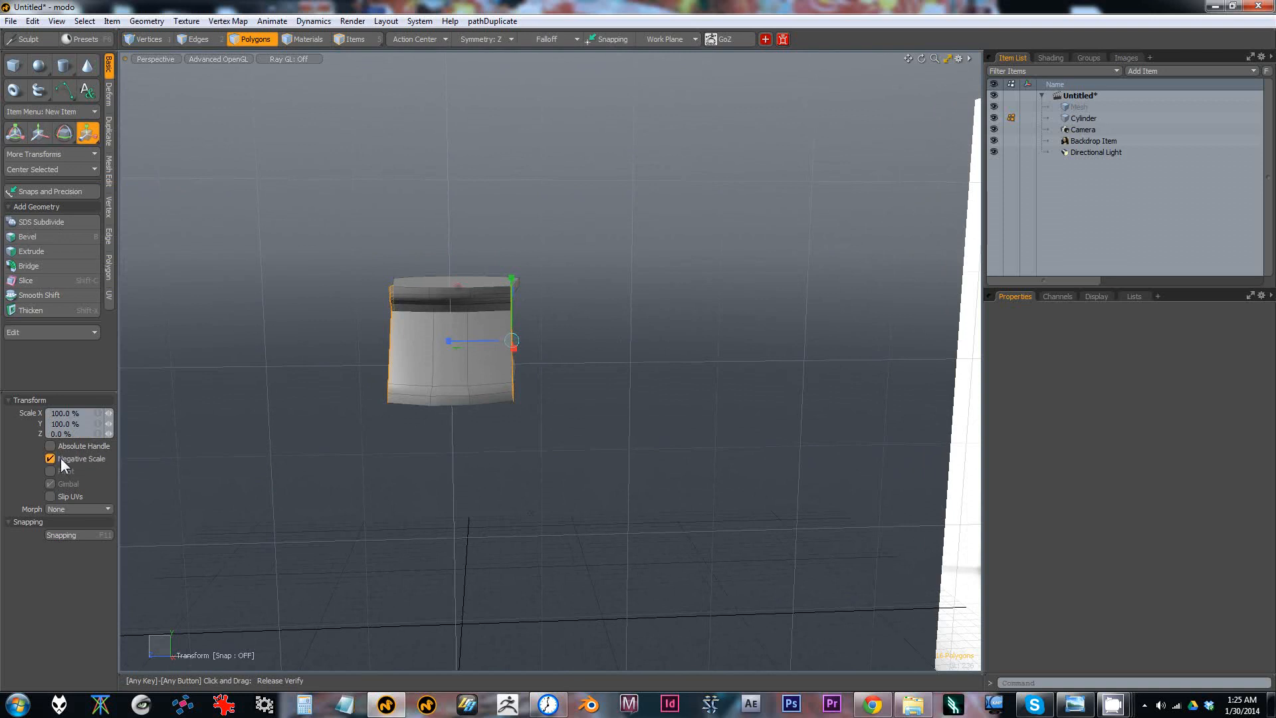
# Step: Scale the sloped end's side polygons along Z with Negative Scale on and off, ending with it off at 0%
pyautogui.moveTo(443, 341); pyautogui.dragTo(562, 340)
pyautogui.keyDown('alt'); pyautogui.moveTo(798, 334); pyautogui.dragTo(520, 382); pyautogui.keyUp('alt')
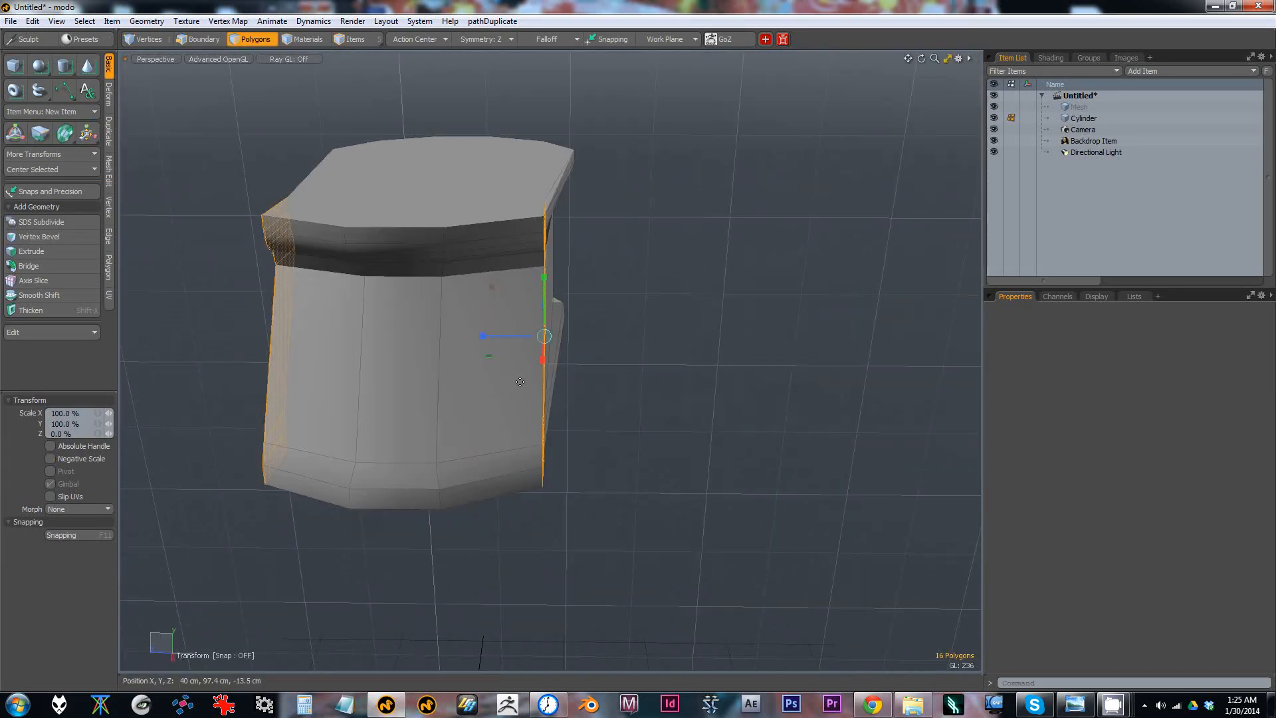
pyautogui.click(52, 459)
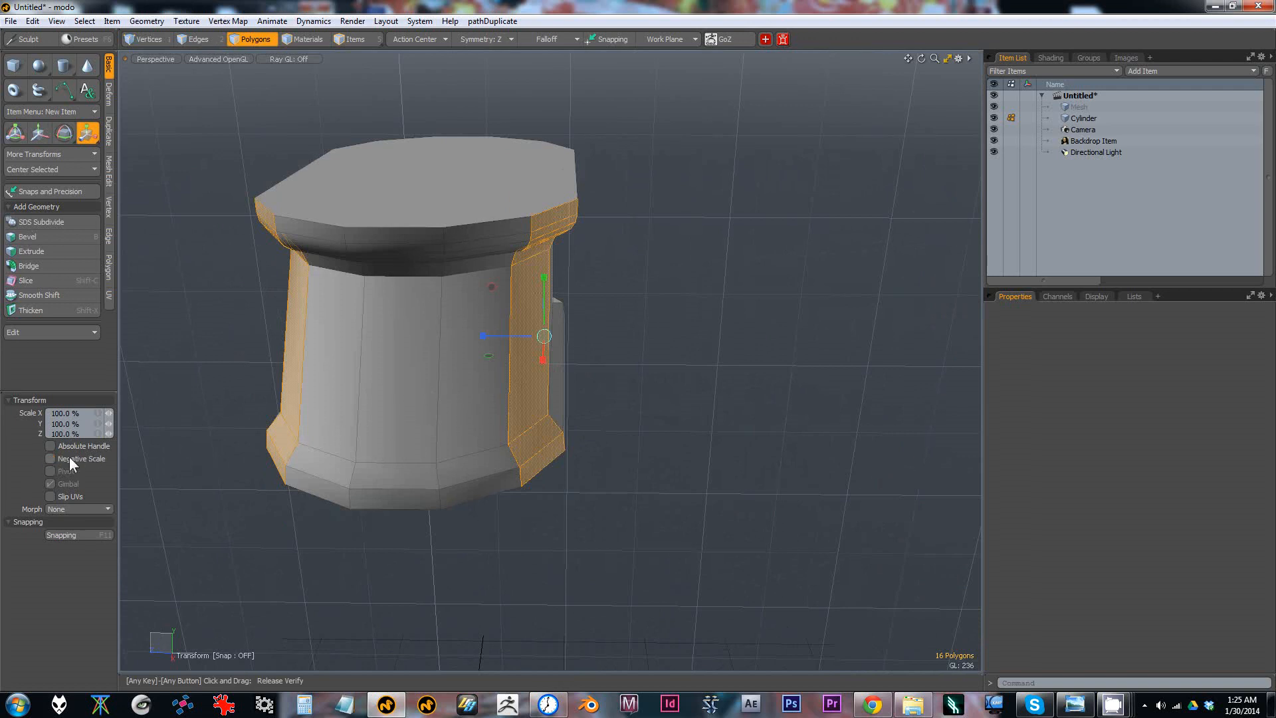
pyautogui.moveTo(484, 336); pyautogui.dragTo(776, 336)
pyautogui.hotkey('ctrl', 'z')
pyautogui.click(49, 458)
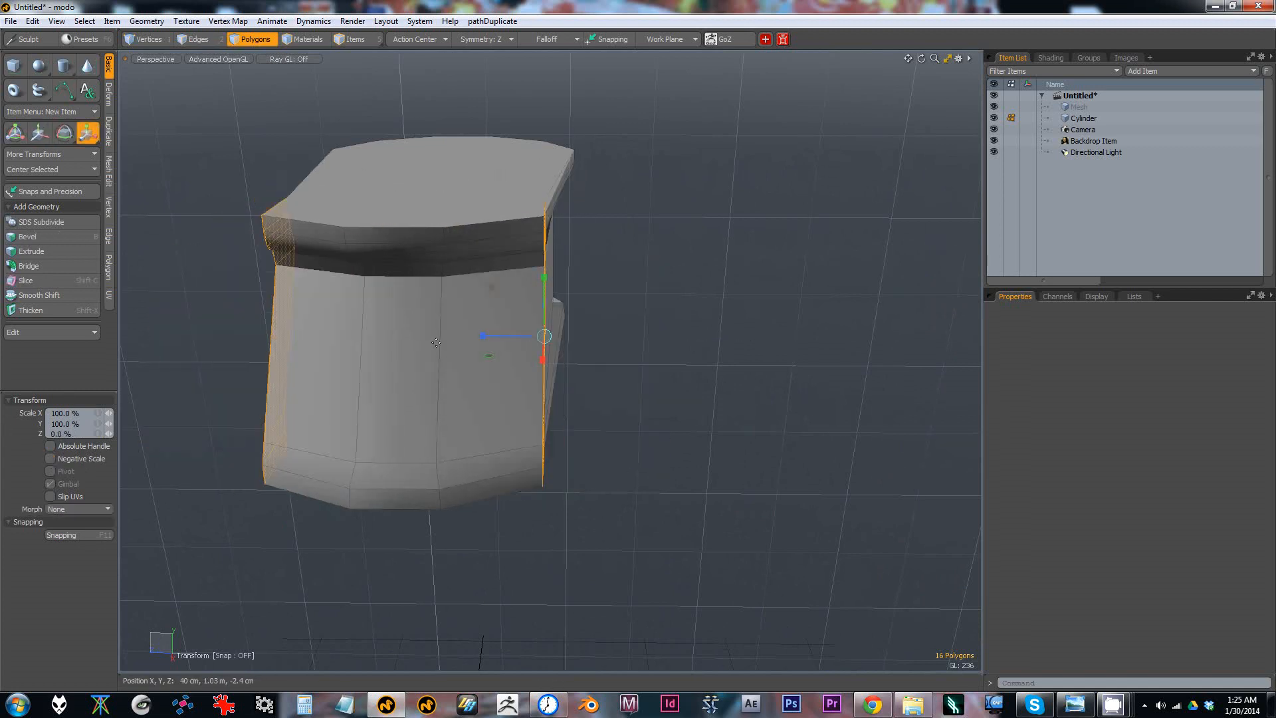
# Step: Select the edge at the tip of the sloped end and adjust its position
pyautogui.keyDown('alt'); pyautogui.moveTo(463, 322); pyautogui.dragTo(521, 362); pyautogui.keyUp('alt')
pyautogui.press('w')
pyautogui.press('q')
pyautogui.press('2')
pyautogui.click(679, 351)
pyautogui.press('w')
pyautogui.hotkey('shift', 's')
pyautogui.press('q')
# Step: Adjust the side vertices and move the mirrored vertical side edges 1.4 cm along X and 4 mm along Y
pyautogui.press('1')
pyautogui.click(393, 370)
pyautogui.press('w')
pyautogui.press('q')
pyautogui.click(473, 339)
pyautogui.press('2')
pyautogui.click(527, 359)
pyautogui.press('w')
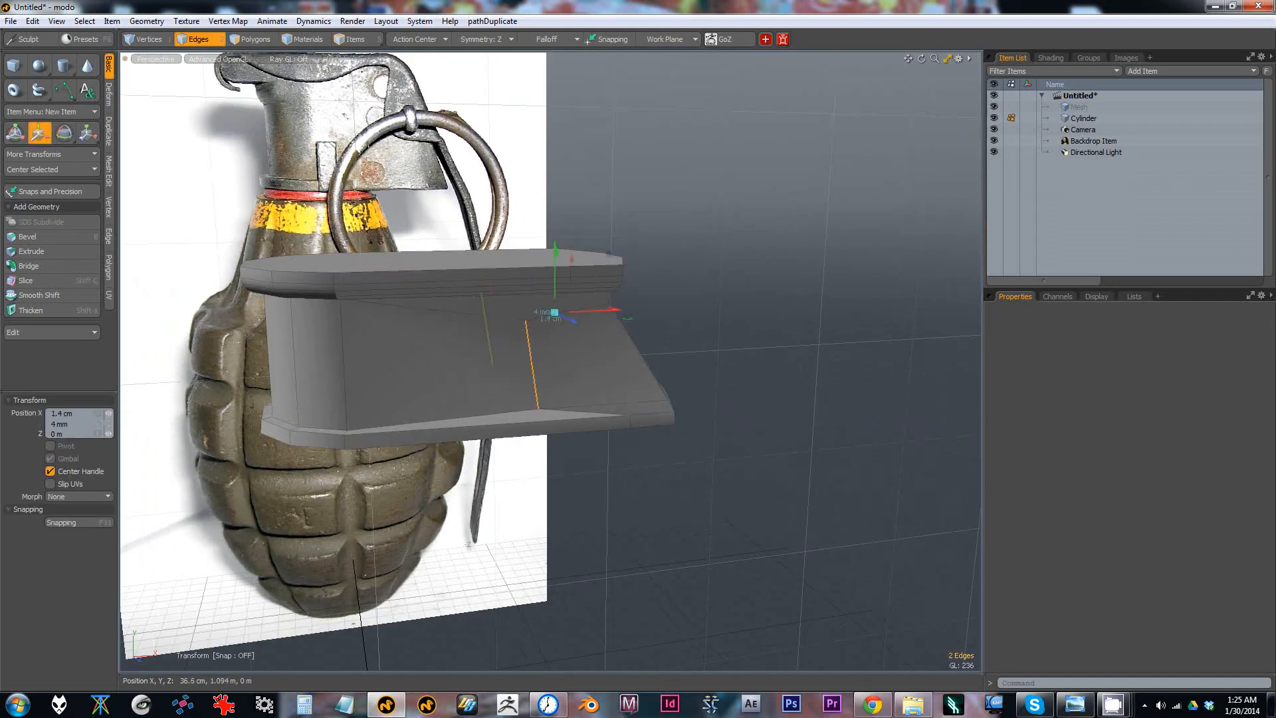
pyautogui.press('q')
# Step: Select the sloped end polygons and flatten them by scaling with the action center set to Local
pyautogui.press('1')
pyautogui.keyDown('alt'); pyautogui.moveTo(565, 312); pyautogui.dragTo(524, 327); pyautogui.keyUp('alt')
pyautogui.press('3')
pyautogui.click(508, 280)
pyautogui.keyDown('alt'); pyautogui.moveTo(563, 408); pyautogui.dragTo(597, 288); pyautogui.keyUp('alt')
pyautogui.scroll(2, 510, 259)
pyautogui.keyDown('shift'); pyautogui.click(507, 259); pyautogui.keyUp('shift')
pyautogui.press('r')
pyautogui.hotkey('alt', 'a')
pyautogui.moveTo(661, 322); pyautogui.dragTo(610, 346)
pyautogui.moveTo(647, 296)
pyautogui.keyDown('alt'); pyautogui.mouseDown()
pyautogui.moveTo(520, 313)
pyautogui.moveTo(669, 302)
pyautogui.moveTo(654, 305)
pyautogui.mouseUp(); pyautogui.keyUp('alt')
pyautogui.press('1')
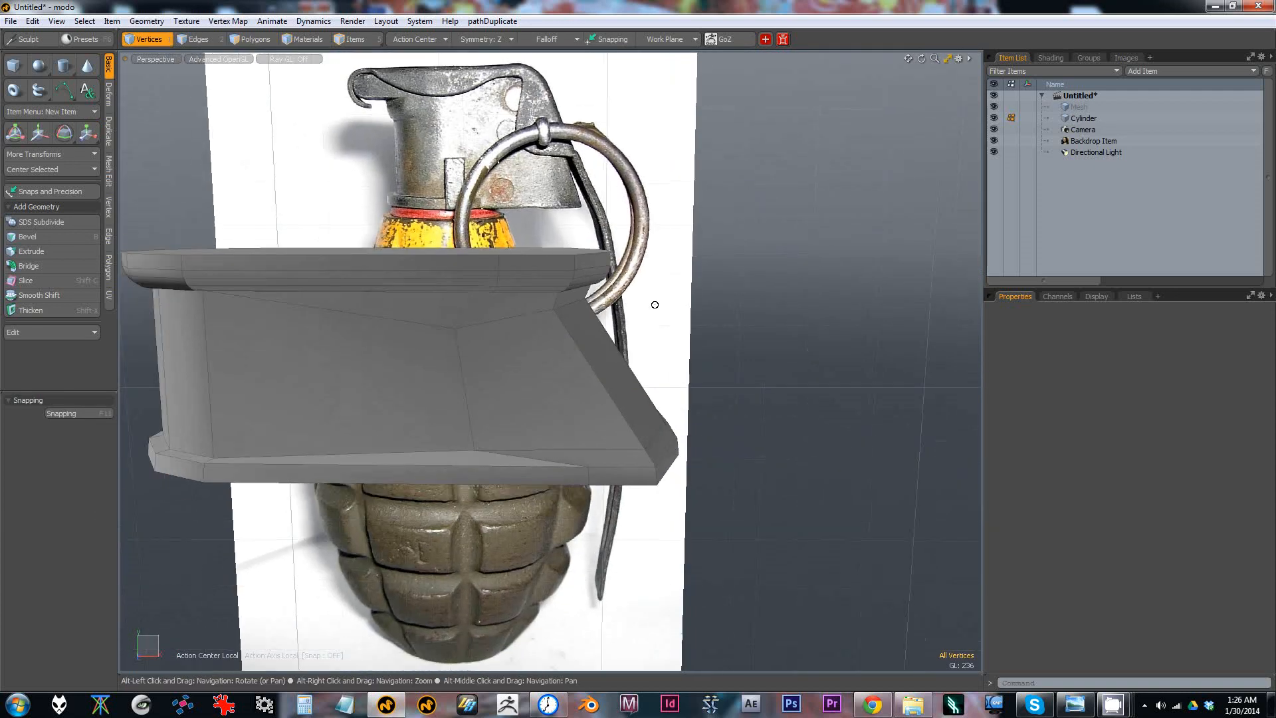
# Step: Select the vertical edge loop around the housing, flatten it along X and move it -10.8 cm along X
pyautogui.scroll(-3, 655, 304)
pyautogui.press('2')
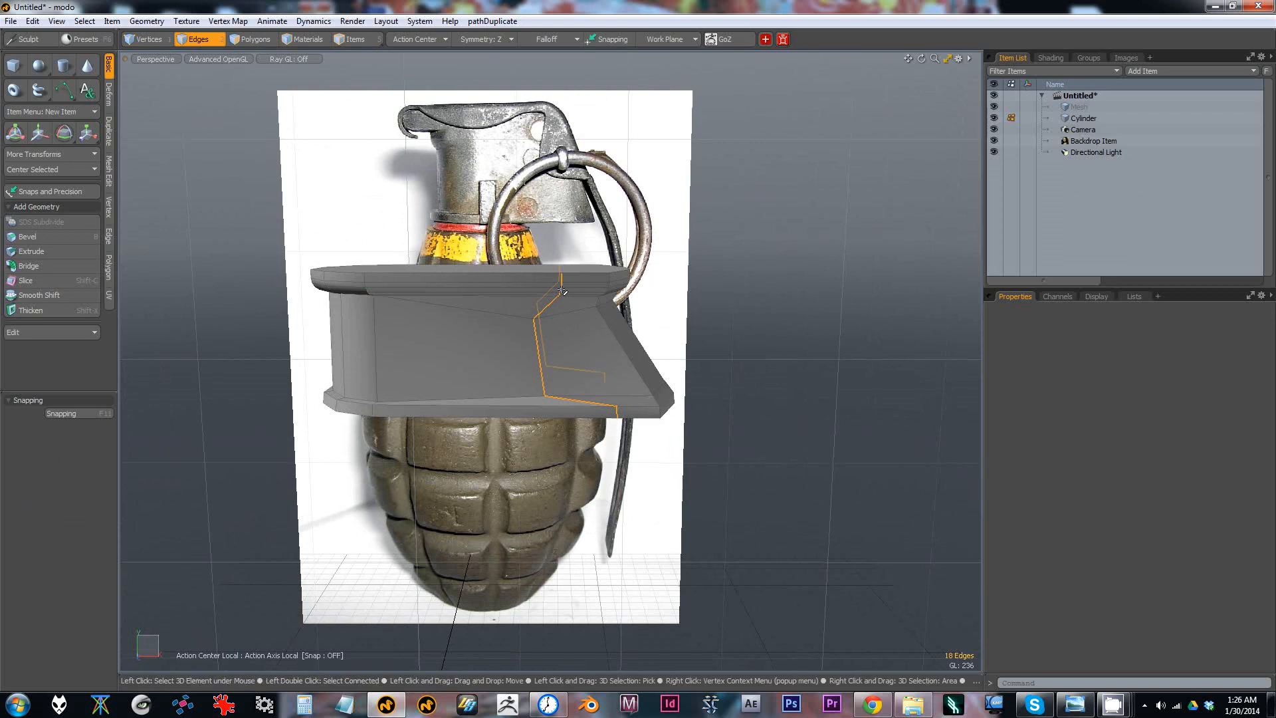
pyautogui.press('y')
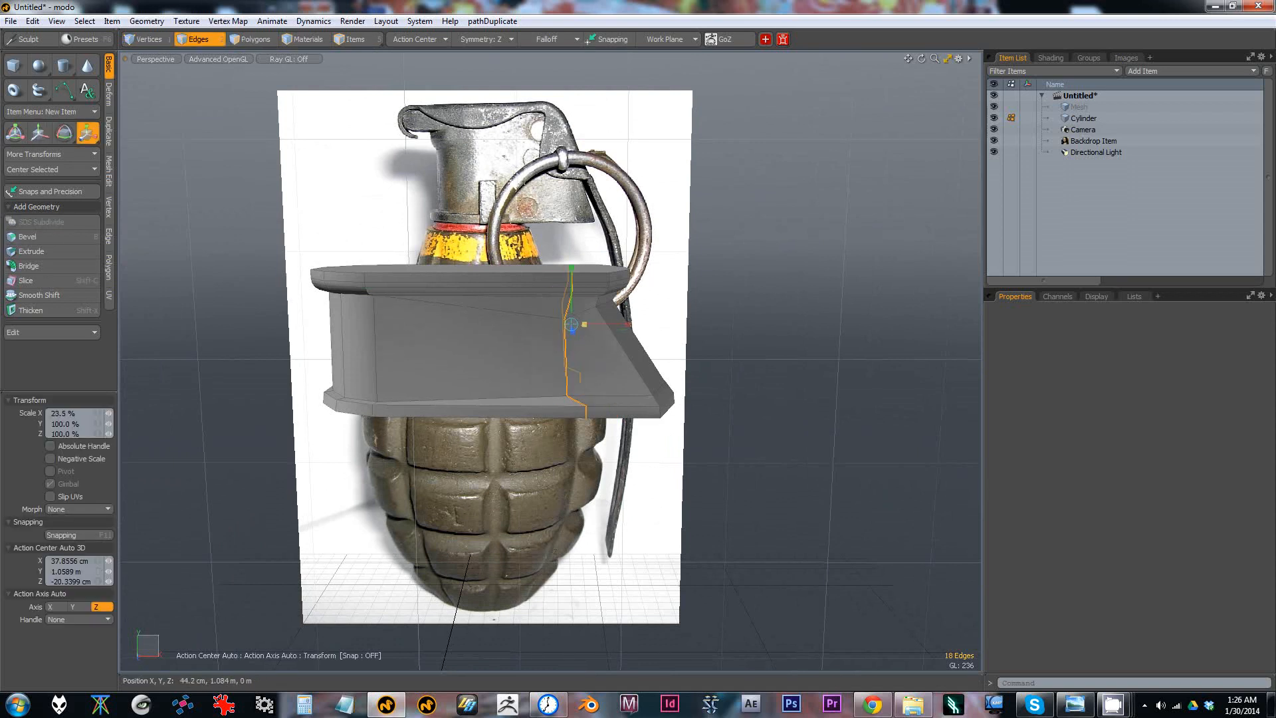
pyautogui.press('w')
pyautogui.moveTo(604, 323); pyautogui.dragTo(575, 323)
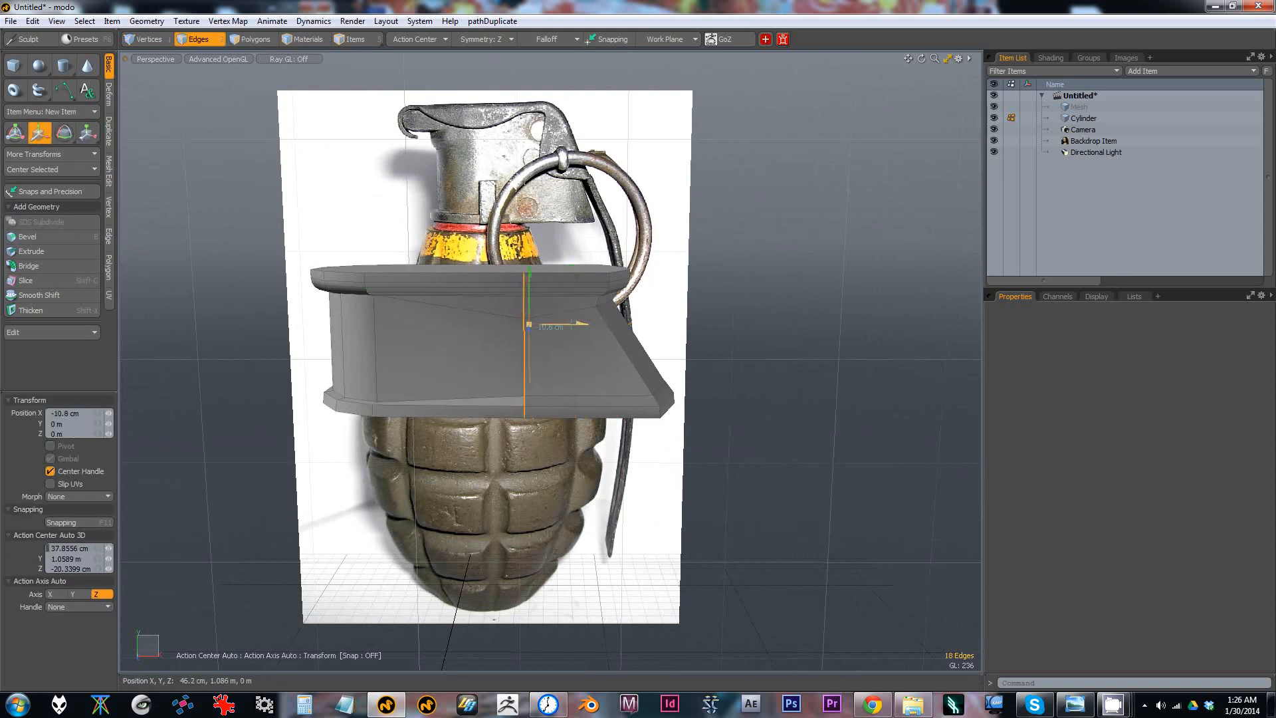
# Step: Delete all polygons on the sloped-end side of the straightened edge loop
pyautogui.press('3')
pyautogui.moveTo(490, 234)
pyautogui.mouseDown(button='right')
pyautogui.moveTo(611, 412)
pyautogui.moveTo(862, 523)
pyautogui.mouseUp(button='right')
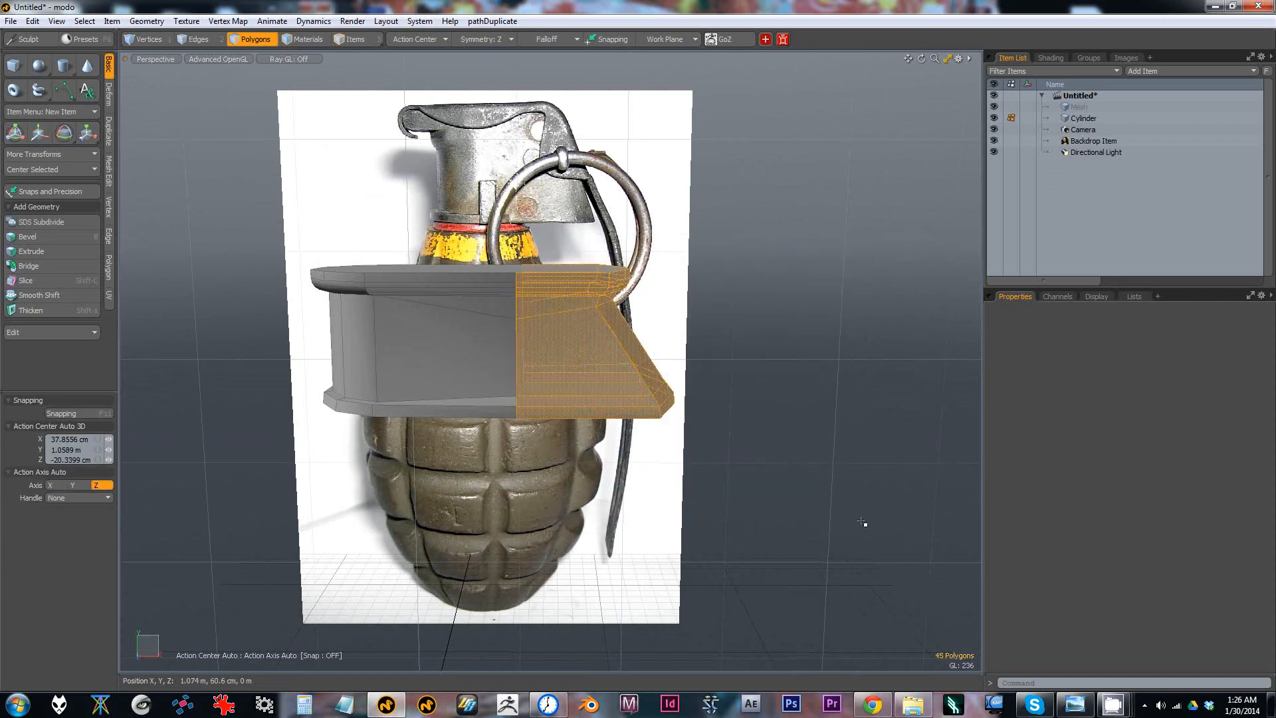
pyautogui.press('Delete')
# Step: Delete the leftover flat face spanning the top of the housing
pyautogui.click(583, 272)
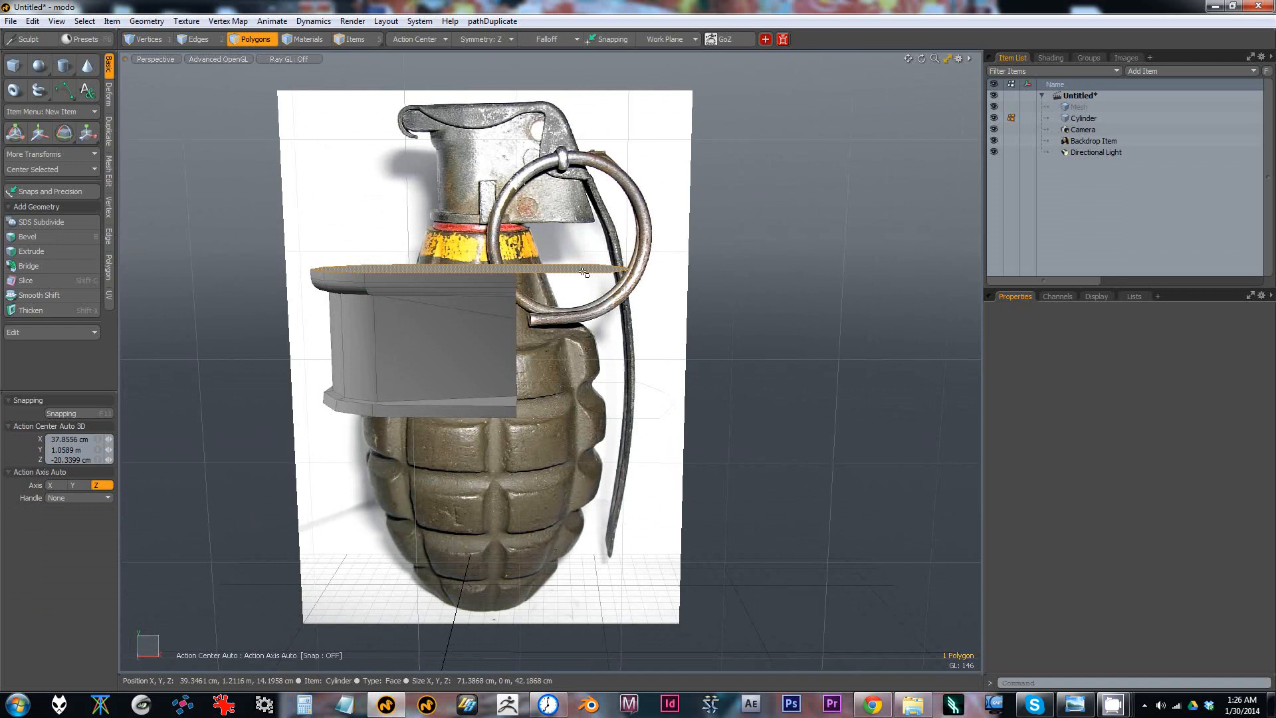
pyautogui.moveTo(583, 272)
pyautogui.keyDown('alt'); pyautogui.mouseDown()
pyautogui.moveTo(568, 325)
pyautogui.moveTo(720, 253)
pyautogui.moveTo(600, 282)
pyautogui.mouseUp(); pyautogui.keyUp('alt')
pyautogui.click(568, 324)
pyautogui.click(568, 386)
pyautogui.click(568, 386)
pyautogui.keyDown('alt'); pyautogui.moveTo(568, 386); pyautogui.dragTo(495, 330); pyautogui.keyUp('alt')
# Step: Scale the open border edges along Z and move them -19.8 cm along X and -4 mm along Z
pyautogui.press('2')
pyautogui.press('r')
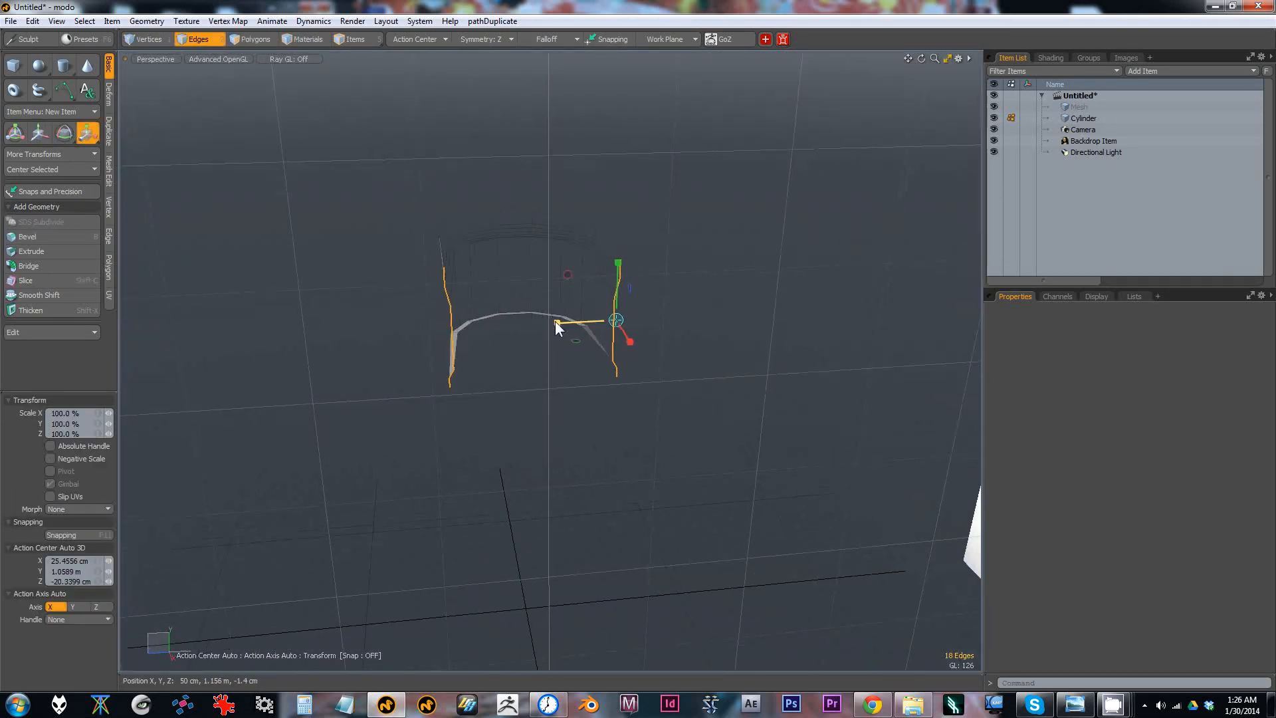
pyautogui.keyDown('alt'); pyautogui.moveTo(616, 320); pyautogui.dragTo(491, 320); pyautogui.keyUp('alt')
pyautogui.press('w')
pyautogui.scroll(3, 499, 335)
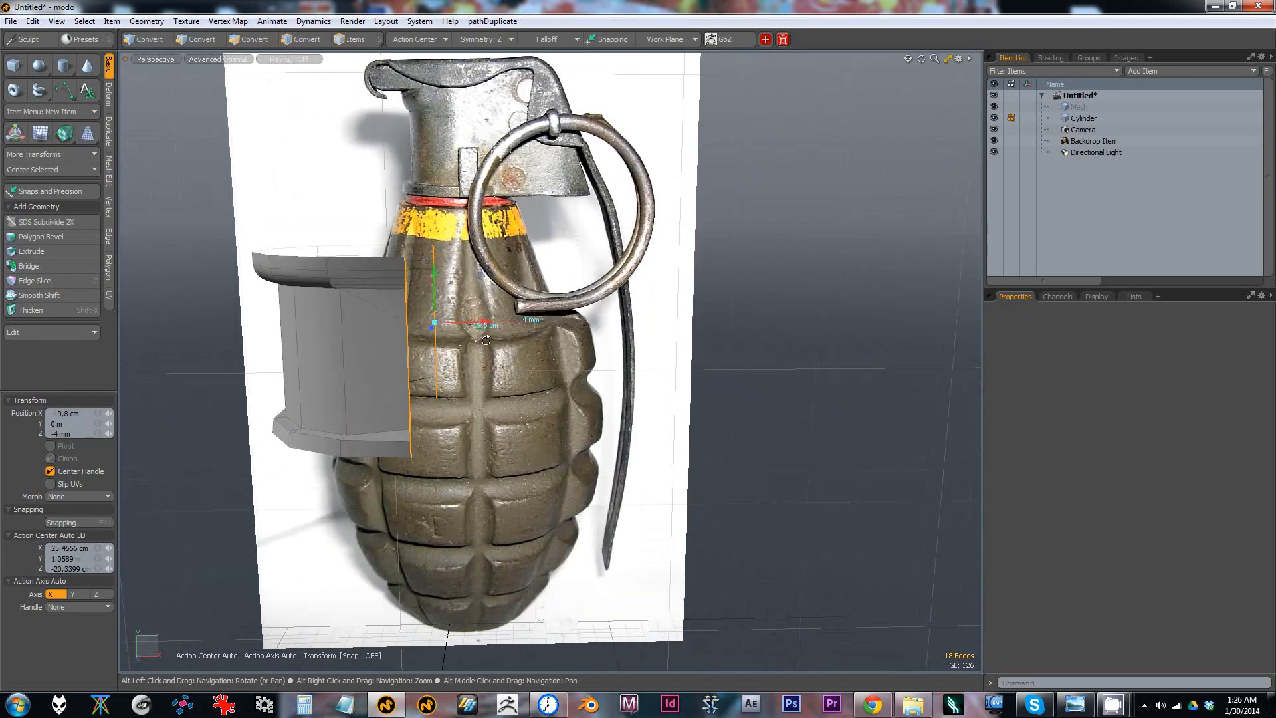
pyautogui.press('q')
pyautogui.keyDown('alt'); pyautogui.moveTo(504, 350); pyautogui.dragTo(456, 305); pyautogui.keyUp('alt')
pyautogui.scroll(5, 456, 305)
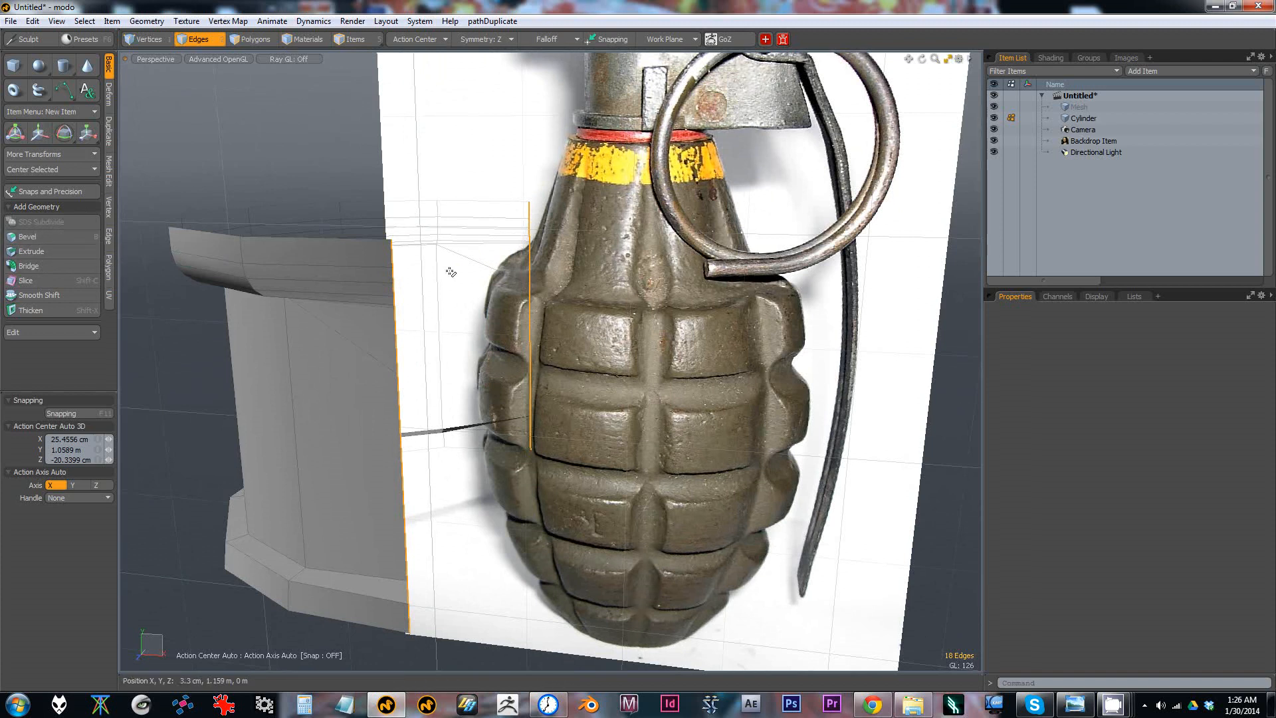
# Step: Extend the open border edges about 26 cm along X to form new straight side walls
pyautogui.click(109, 238)
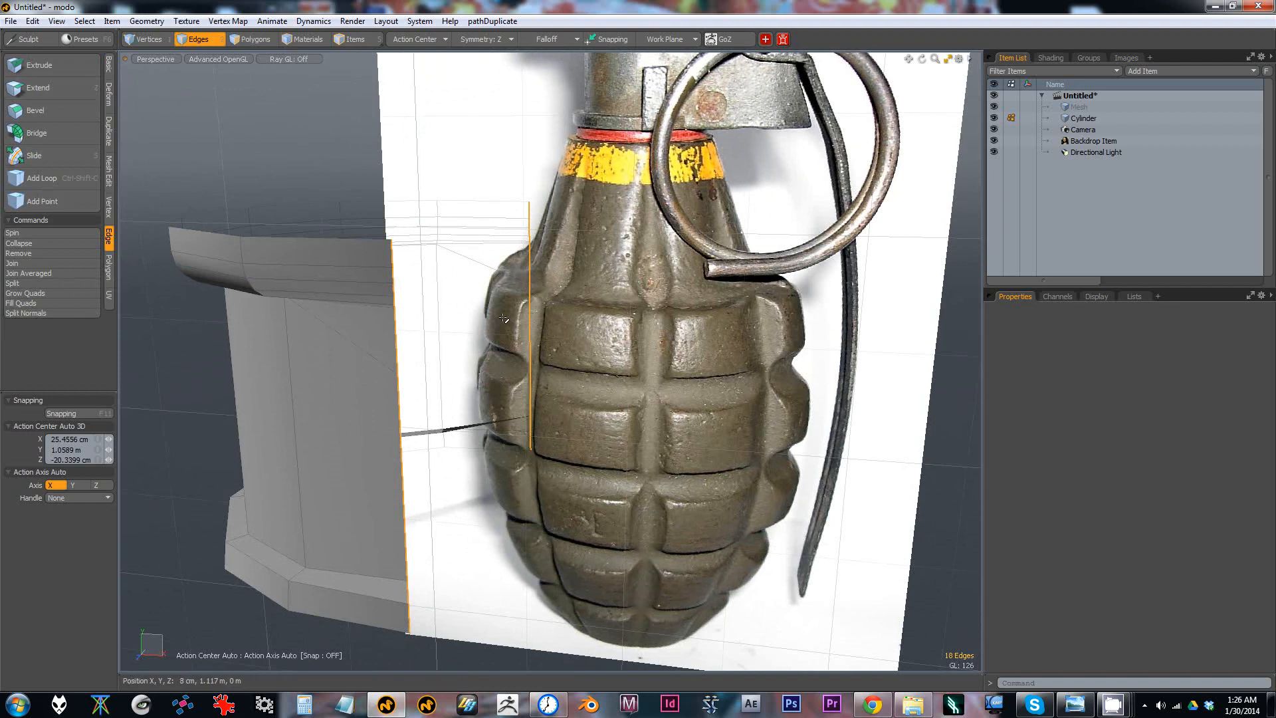
pyautogui.press('z')
pyautogui.keyDown('alt'); pyautogui.moveTo(595, 364); pyautogui.dragTo(604, 392); pyautogui.keyUp('alt')
pyautogui.moveTo(582, 332)
pyautogui.keyDown('alt'); pyautogui.mouseDown()
pyautogui.moveTo(563, 317)
pyautogui.moveTo(782, 323)
pyautogui.moveTo(575, 319)
pyautogui.mouseUp(); pyautogui.keyUp('alt')
pyautogui.scroll(-5, 604, 322)
pyautogui.keyDown('alt'); pyautogui.moveTo(576, 319); pyautogui.dragTo(573, 339, button='middle'); pyautogui.keyUp('alt')
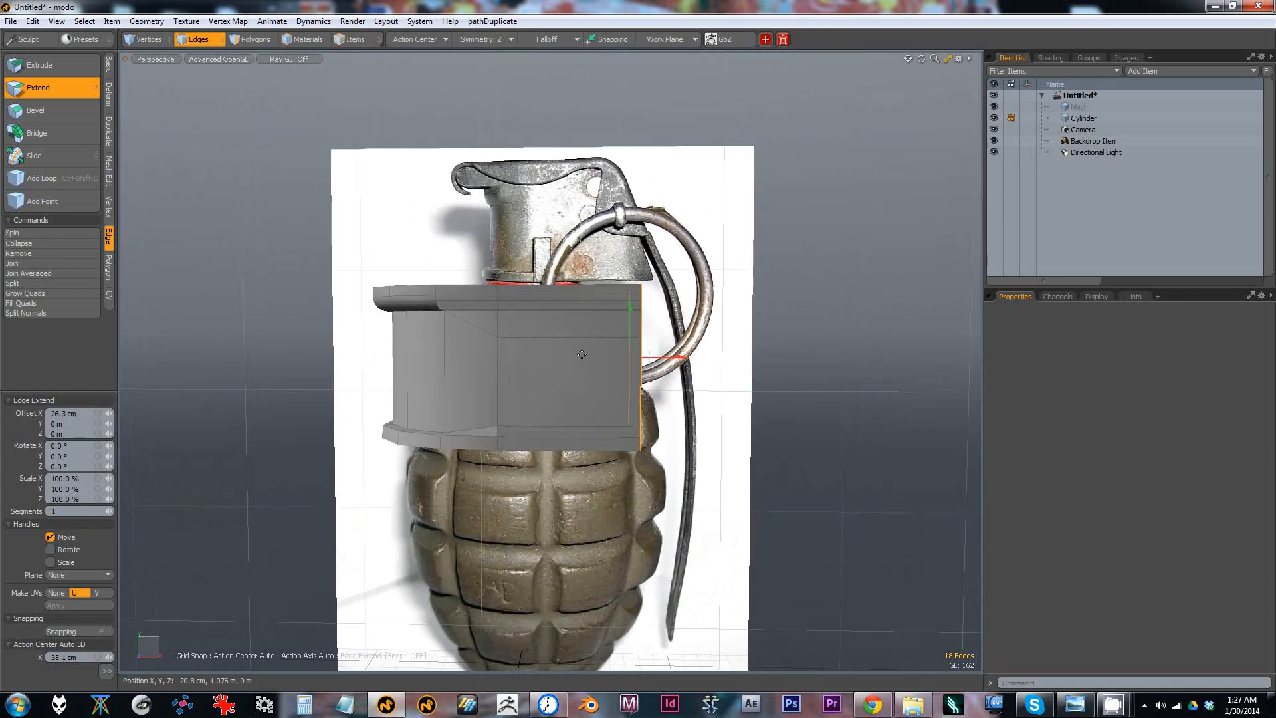
pyautogui.moveTo(655, 357); pyautogui.dragTo(631, 402)
pyautogui.press('q')
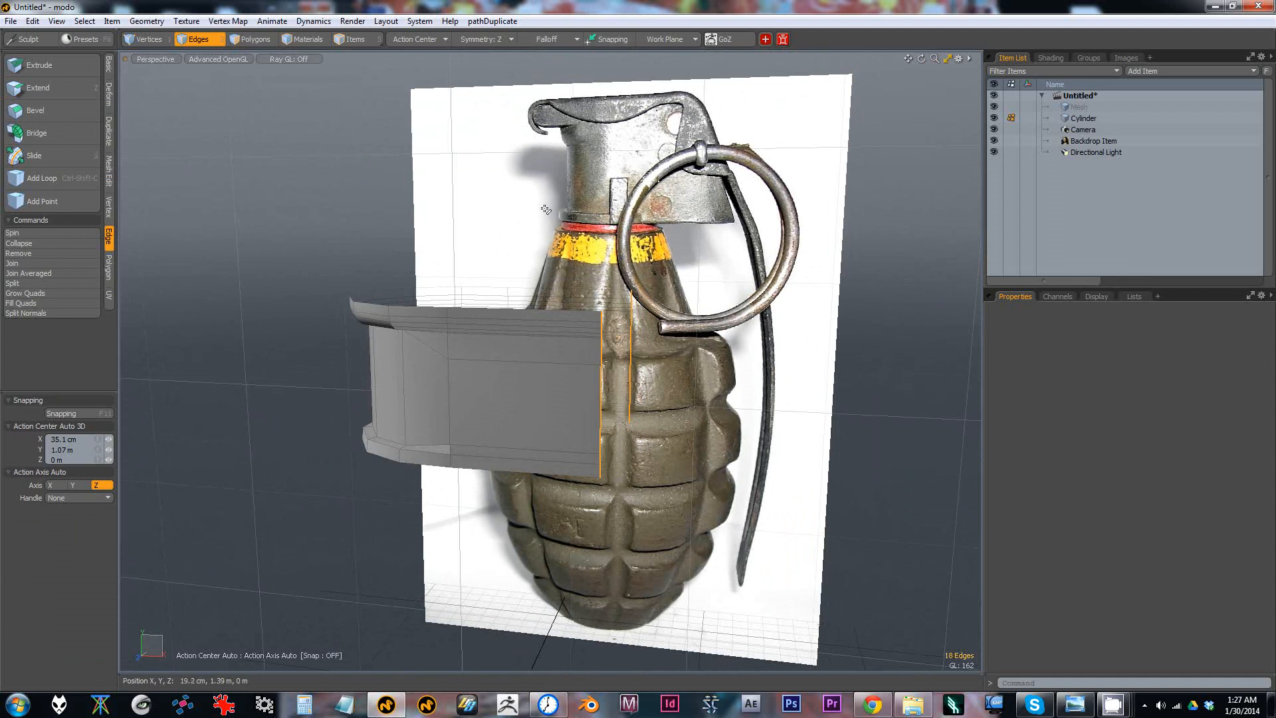
# Step: Shear the extended end edges along X using a vertical linear falloff so the end slopes outward toward its base
pyautogui.click(109, 97)
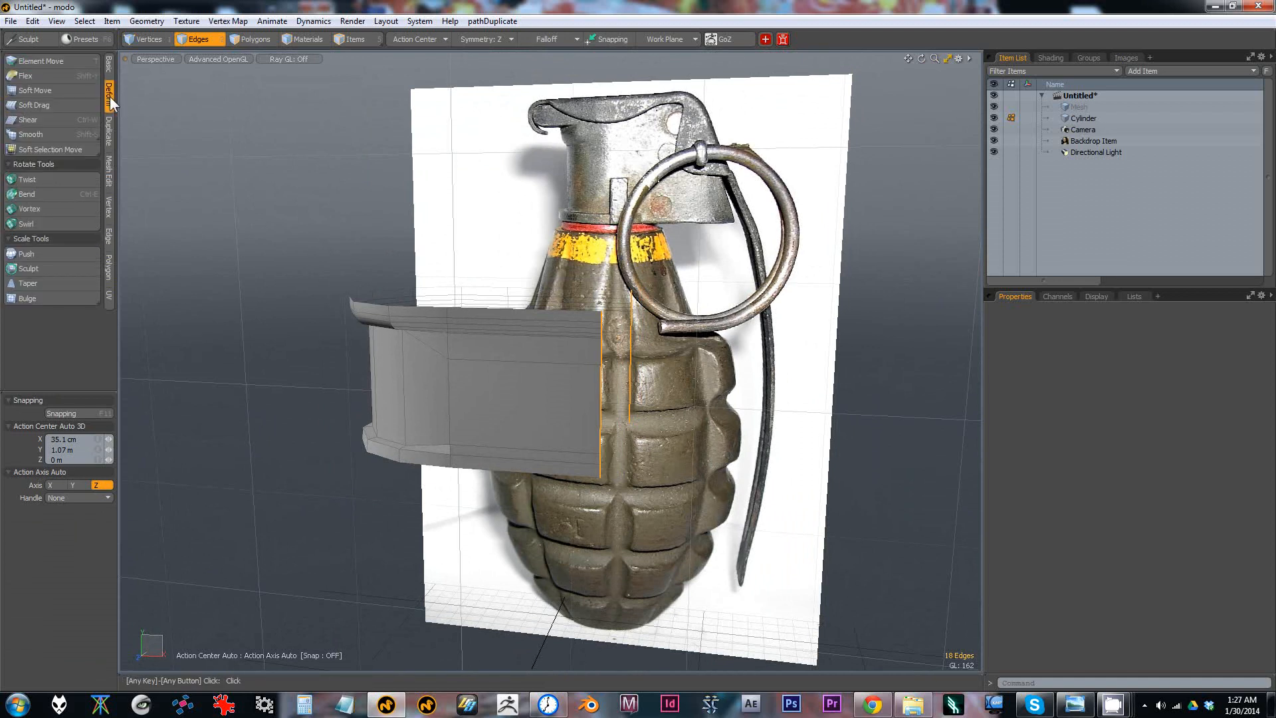
pyautogui.click(59, 121)
pyautogui.keyDown('alt'); pyautogui.moveTo(512, 225); pyautogui.dragTo(658, 326); pyautogui.keyUp('alt')
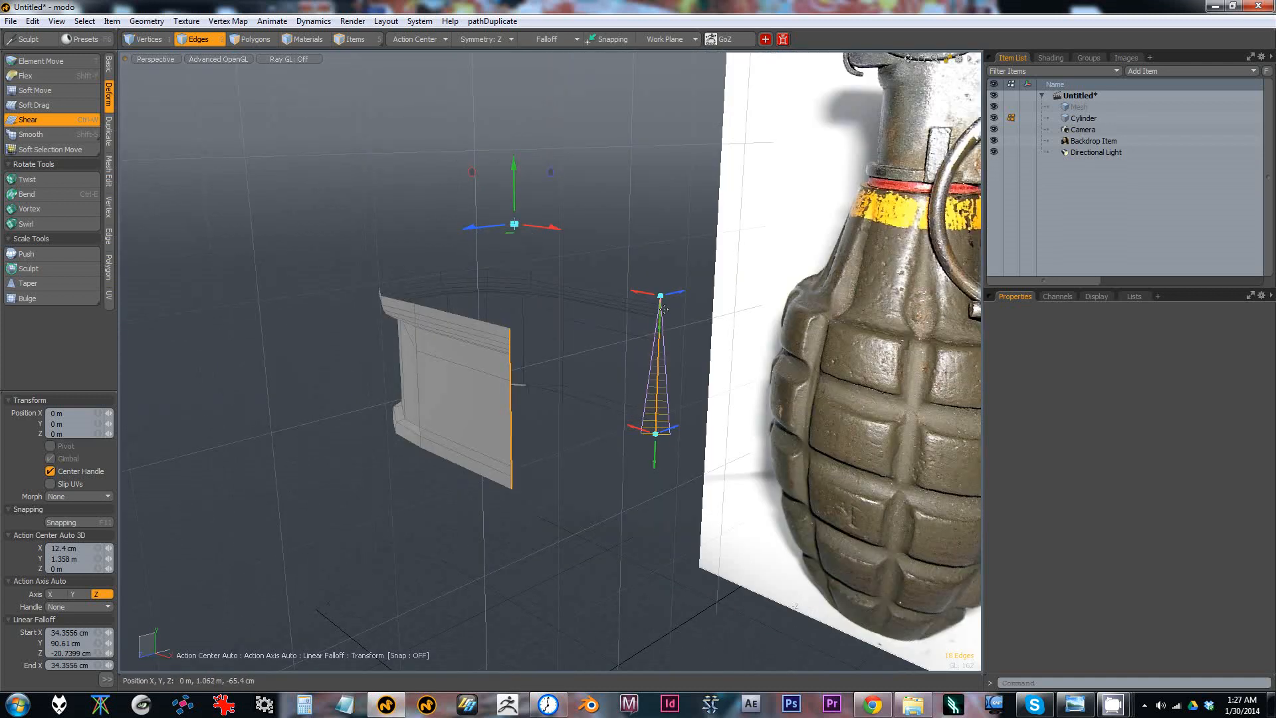
pyautogui.moveTo(547, 234)
pyautogui.mouseDown()
pyautogui.moveTo(505, 231)
pyautogui.moveTo(602, 233)
pyautogui.moveTo(528, 228)
pyautogui.mouseUp()
pyautogui.keyDown('alt'); pyautogui.moveTo(648, 282); pyautogui.dragTo(621, 225); pyautogui.keyUp('alt')
pyautogui.hotkey('ctrl', 'z')
pyautogui.keyDown('alt'); pyautogui.keyDown('shift'); pyautogui.moveTo(663, 255); pyautogui.dragTo(635, 262); pyautogui.keyUp('shift'); pyautogui.keyUp('alt')
pyautogui.press('q')
pyautogui.keyDown('alt'); pyautogui.moveTo(546, 275); pyautogui.dragTo(570, 351); pyautogui.keyUp('alt')
pyautogui.press('3')
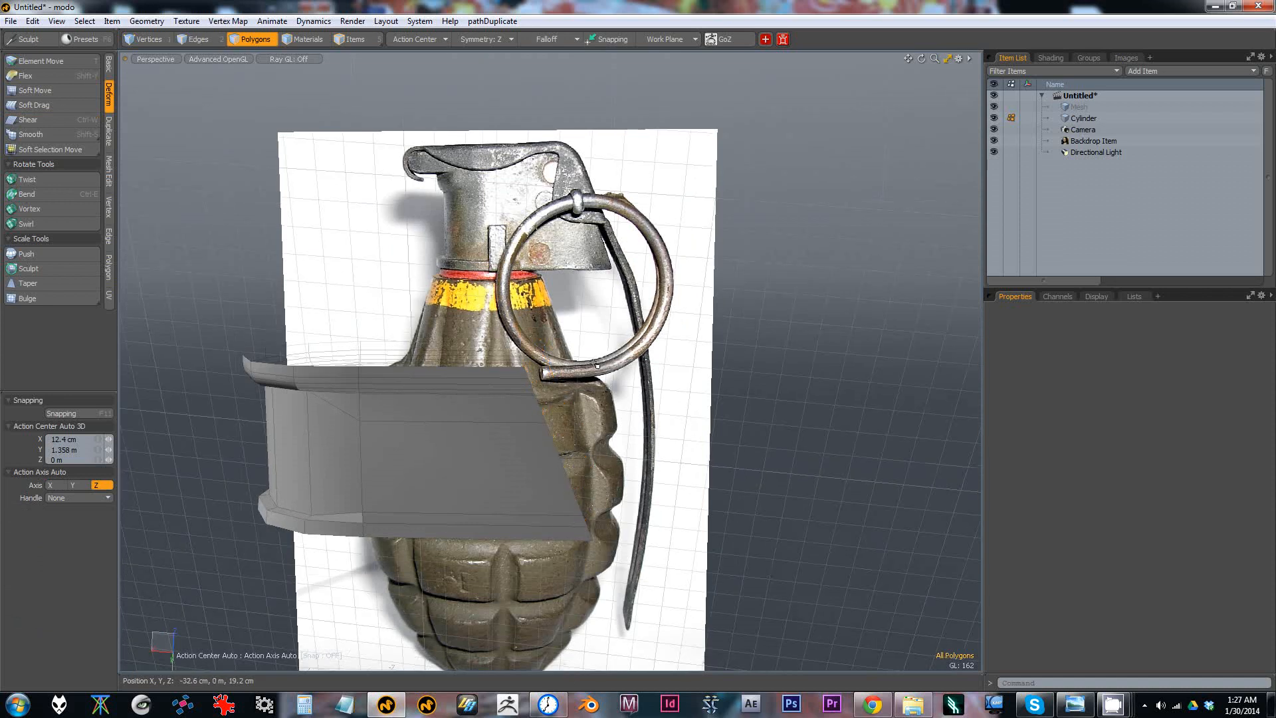
pyautogui.hotkey('shift', 'a')
pyautogui.press('2')
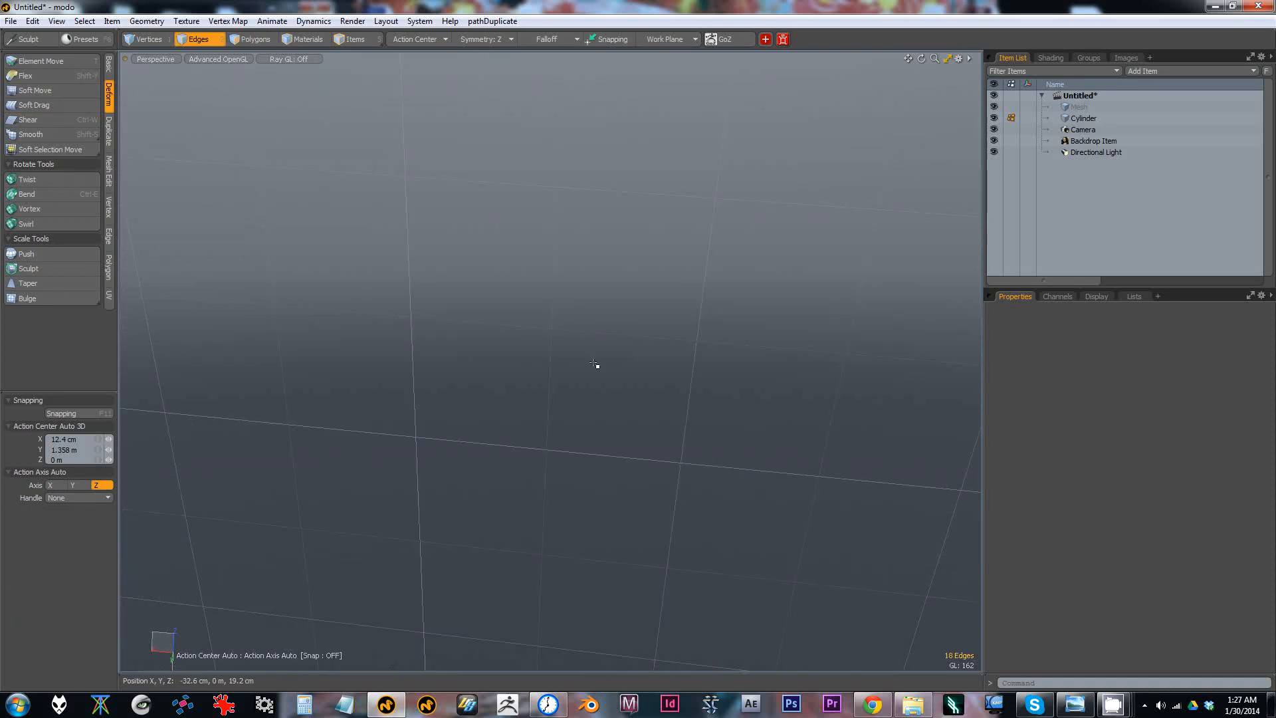
pyautogui.hotkey('ctrl', 'w')
pyautogui.press('q')
pyautogui.press('3')
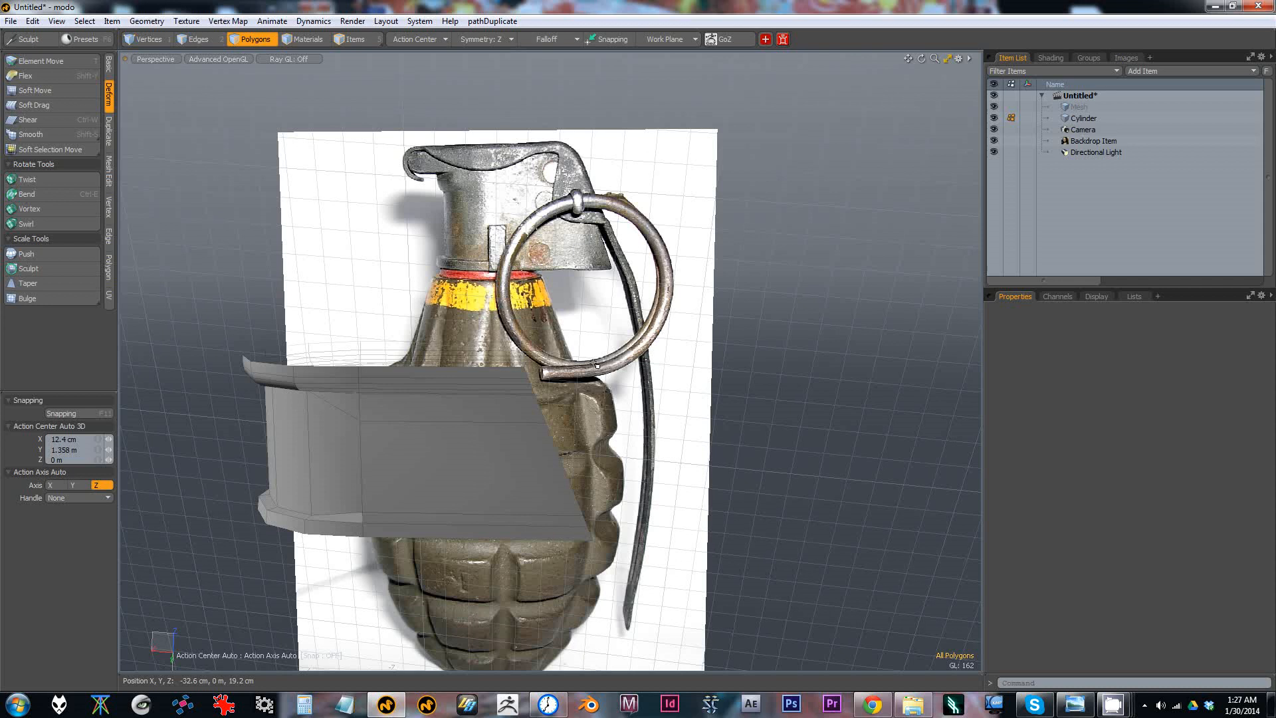
pyautogui.press('2')
# Step: Select the vertices of the sheared end and adjust their position
pyautogui.press('1')
pyautogui.keyDown('alt'); pyautogui.moveTo(515, 368); pyautogui.dragTo(529, 410); pyautogui.keyUp('alt')
pyautogui.moveTo(498, 371); pyautogui.dragTo(712, 606, button='right')
pyautogui.keyDown('alt'); pyautogui.moveTo(615, 518); pyautogui.dragTo(523, 475); pyautogui.keyUp('alt')
pyautogui.press('w')
pyautogui.press('Escape')
pyautogui.press('Escape')
# Step: Unhide the grenade body and check the housing's shape against it and the reference photo
pyautogui.scroll(-3, 521, 435)
pyautogui.press('u')
pyautogui.click(56, 22)
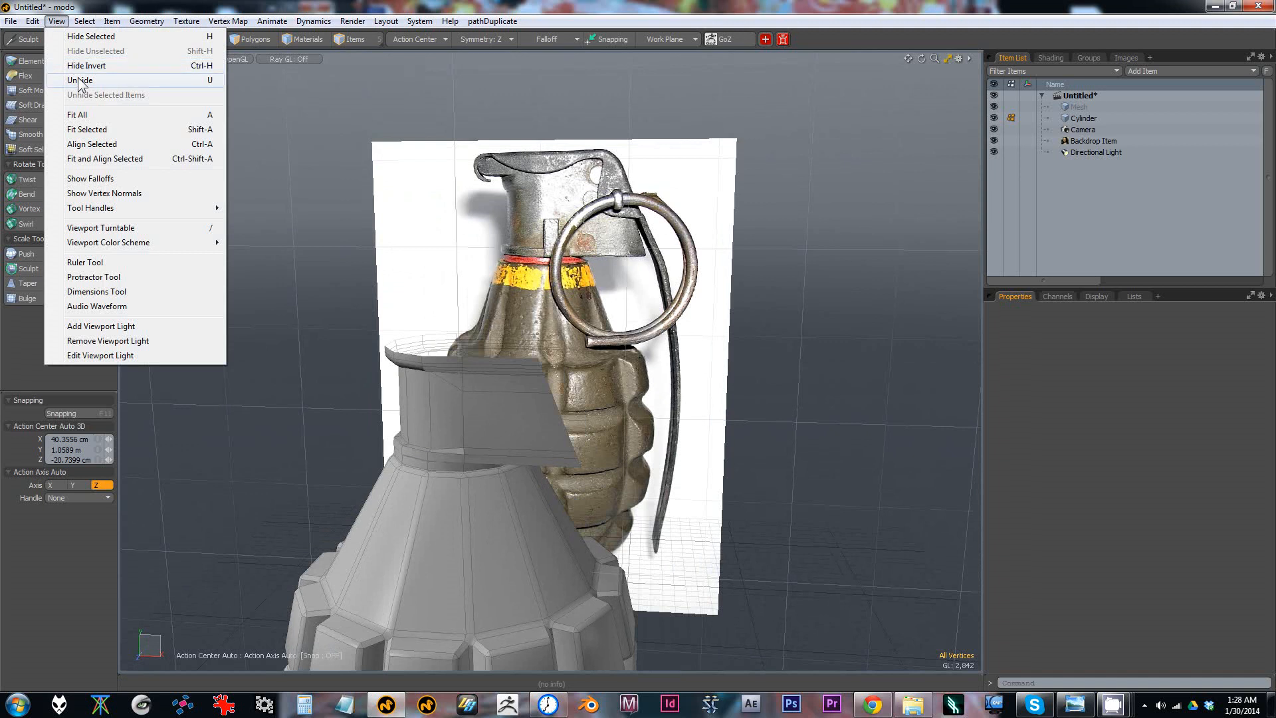
pyautogui.click(402, 290)
pyautogui.keyDown('alt'); pyautogui.moveTo(497, 454); pyautogui.dragTo(519, 332); pyautogui.keyUp('alt')
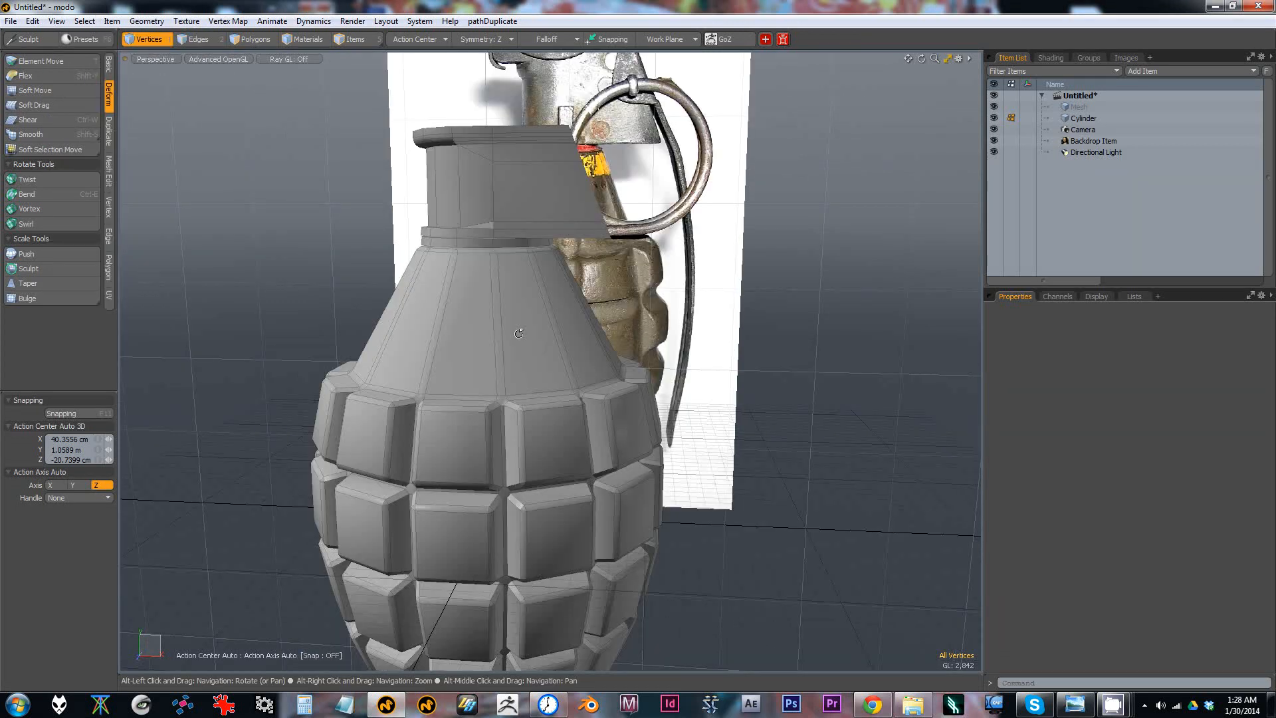
pyautogui.keyDown('alt'); pyautogui.moveTo(553, 373); pyautogui.dragTo(497, 391); pyautogui.keyUp('alt')
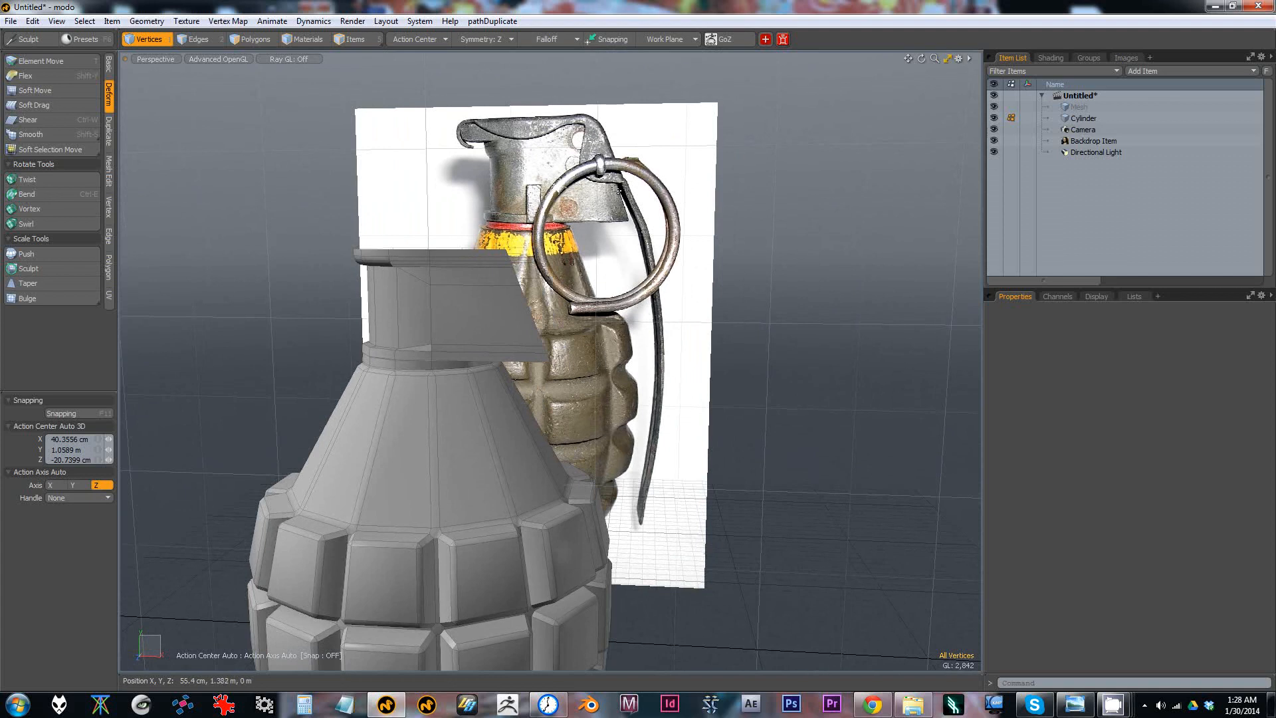
pyautogui.keyDown('alt'); pyautogui.moveTo(610, 220); pyautogui.dragTo(555, 238); pyautogui.keyUp('alt')
# Step: Create a separate polygon from the housing's top rim edges and move it -9 cm along X and 7 cm along Y
pyautogui.press('2')
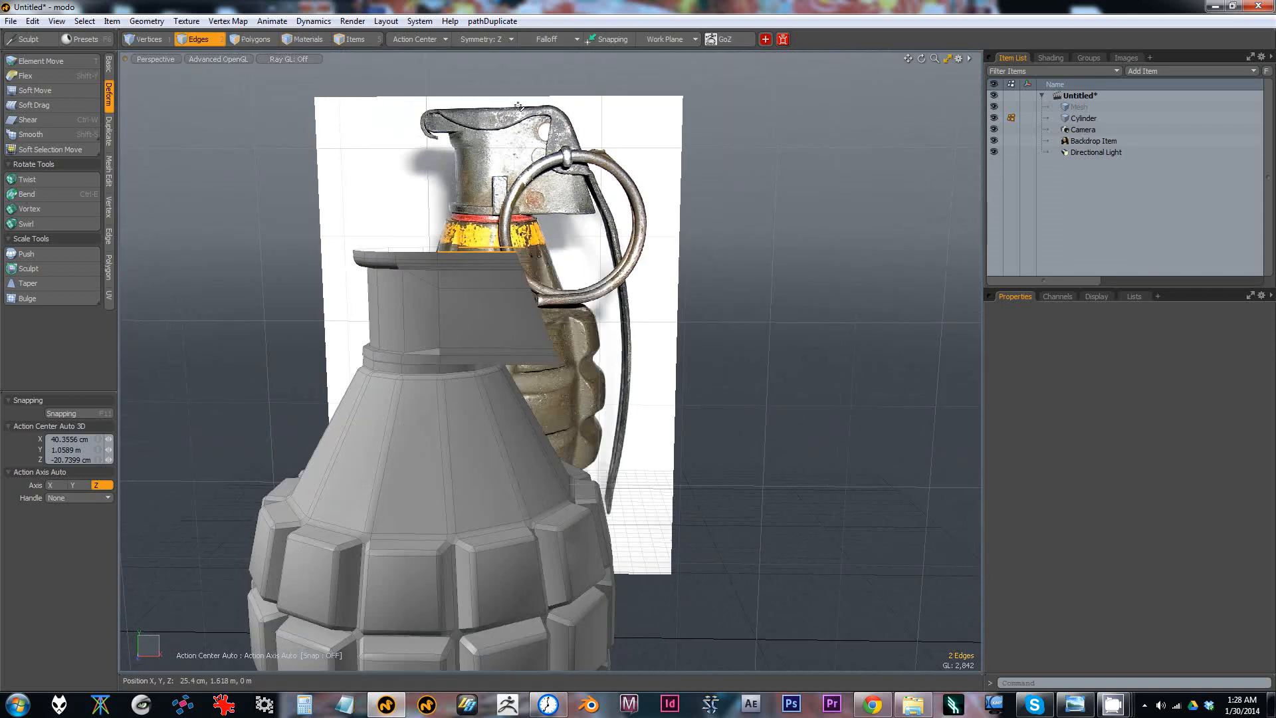
pyautogui.keyDown('alt'); pyautogui.moveTo(638, 308); pyautogui.dragTo(883, 321); pyautogui.keyUp('alt')
pyautogui.press('3')
pyautogui.click(601, 268)
pyautogui.keyDown('alt'); pyautogui.moveTo(619, 299); pyautogui.dragTo(522, 332); pyautogui.keyUp('alt')
pyautogui.keyDown('alt'); pyautogui.moveTo(521, 333); pyautogui.dragTo(454, 324); pyautogui.keyUp('alt')
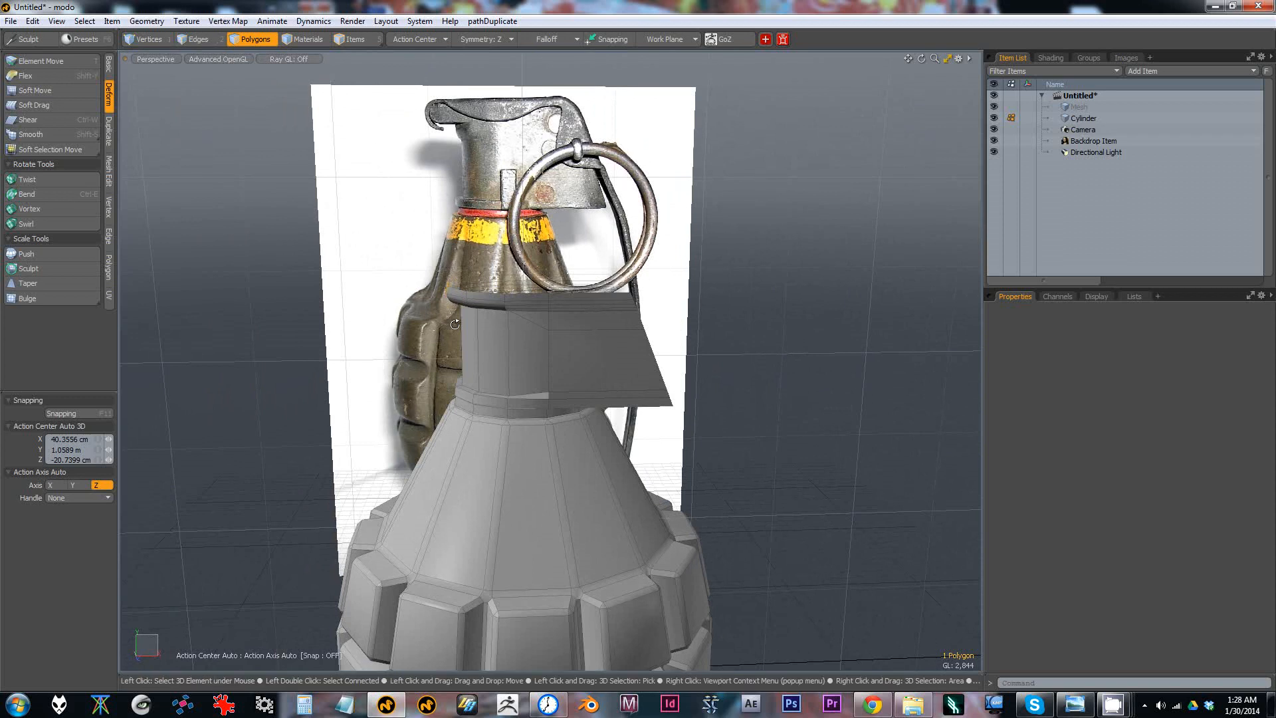
pyautogui.press('w')
pyautogui.moveTo(493, 257); pyautogui.dragTo(580, 291)
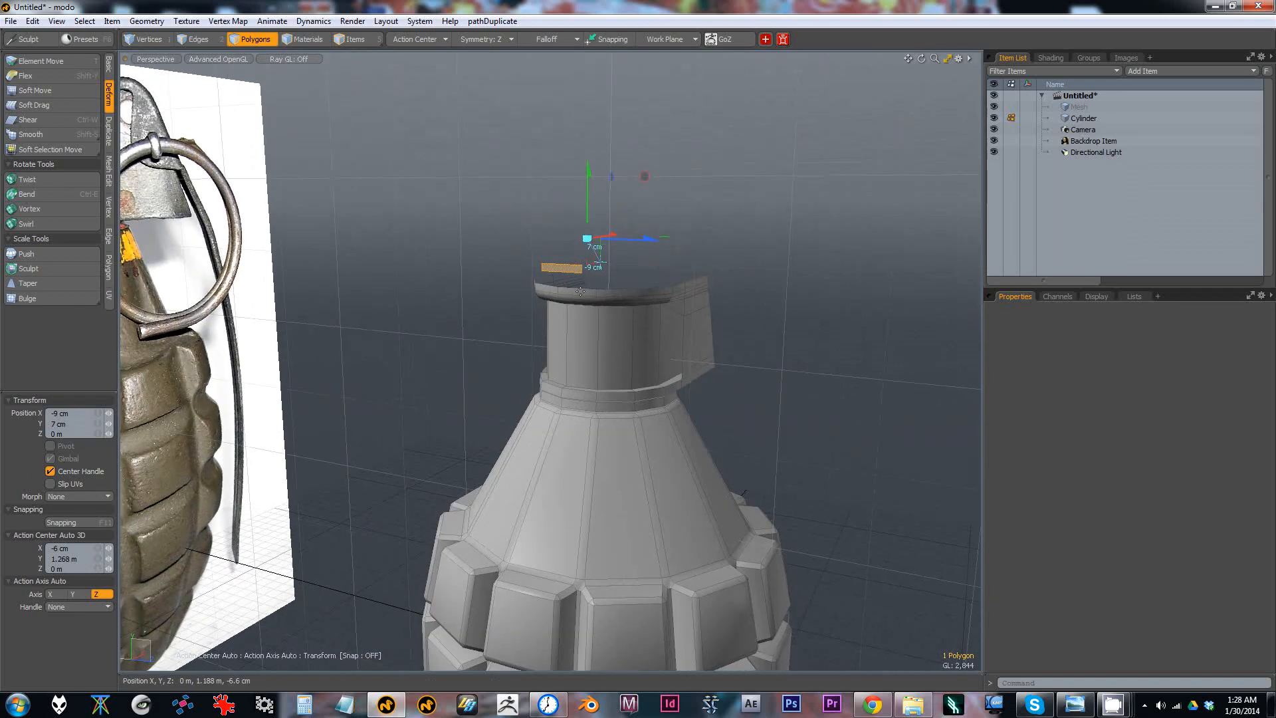
# Step: Delete the separate polygon and place a fresh copy of a front rim polygon slightly above the rim
pyautogui.press('Delete')
pyautogui.click(583, 292)
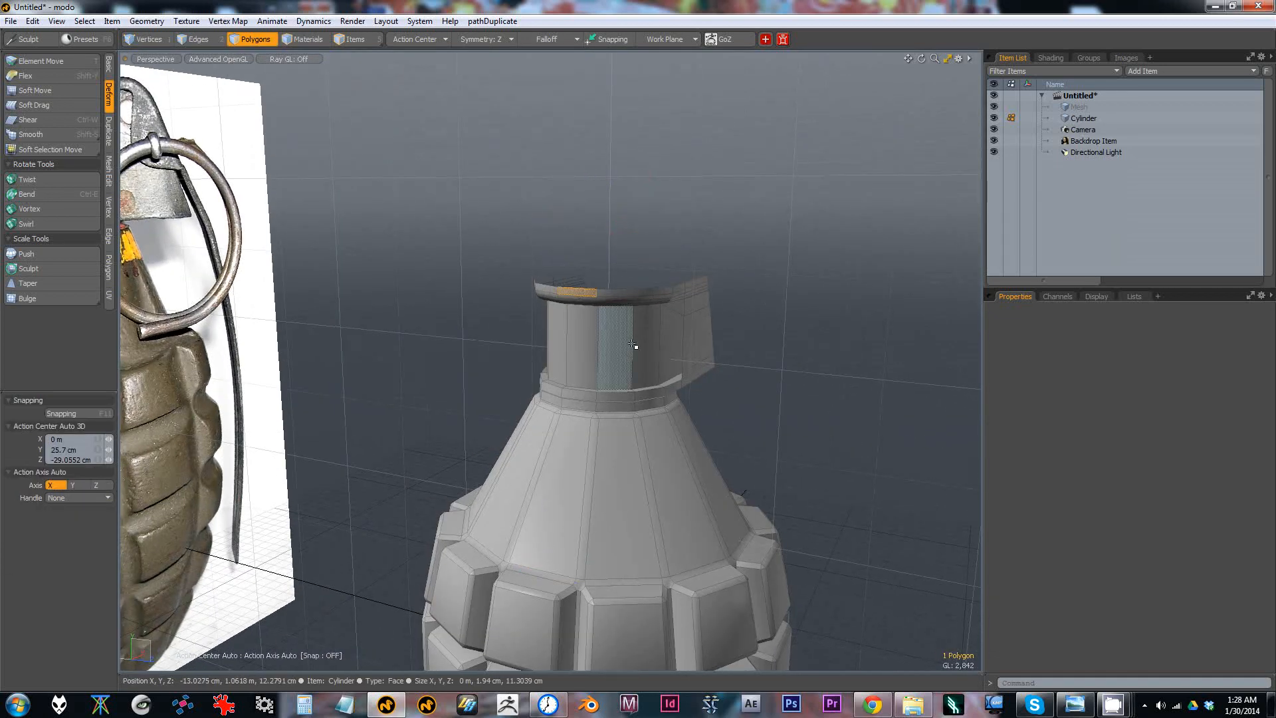
pyautogui.press('y')
pyautogui.keyDown('alt'); pyautogui.moveTo(633, 344); pyautogui.dragTo(572, 253); pyautogui.keyUp('alt')
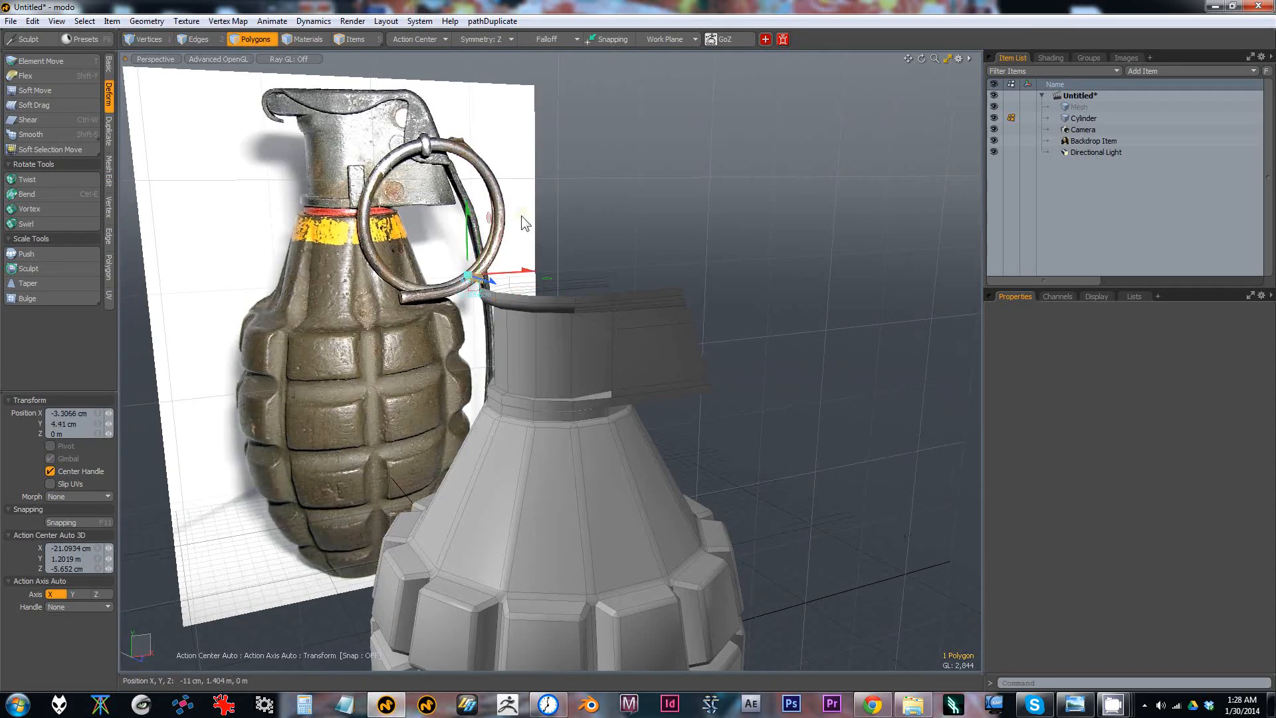
pyautogui.scroll(5, 521, 215)
# Step: Rotate the copied polygon so that it lies flat above the rim
pyautogui.press('e')
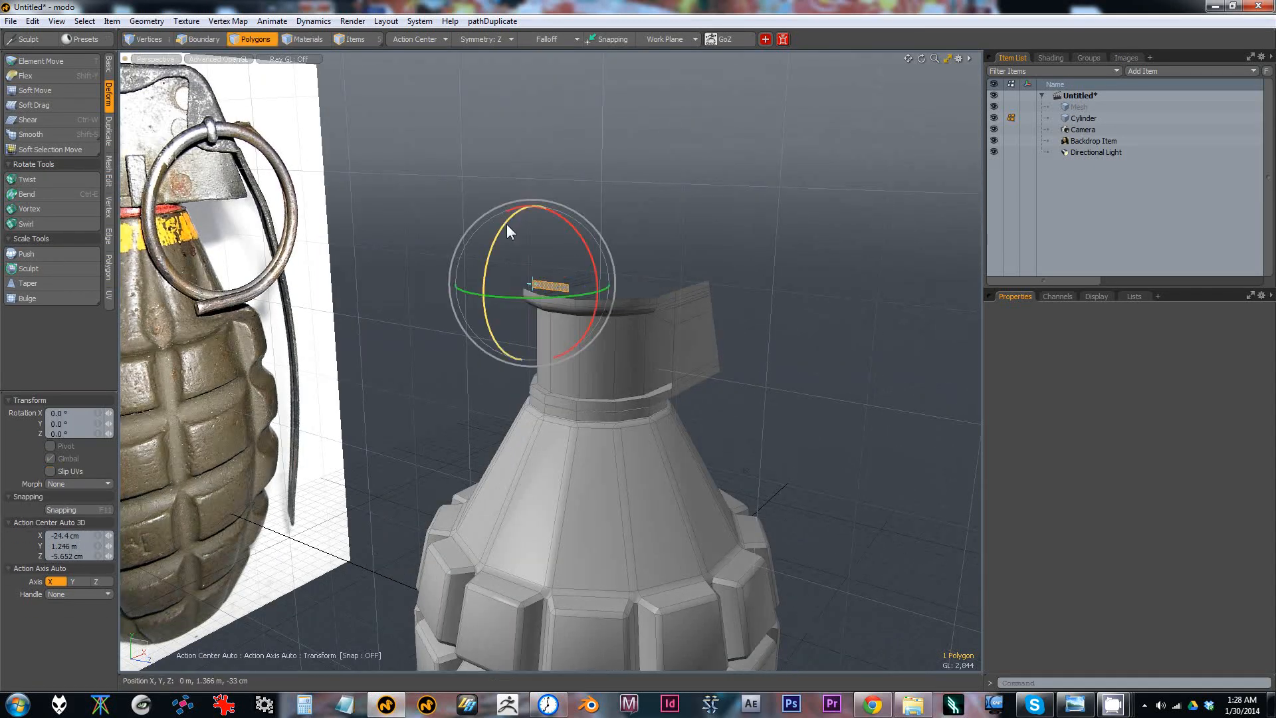
pyautogui.moveTo(486, 261); pyautogui.dragTo(519, 226)
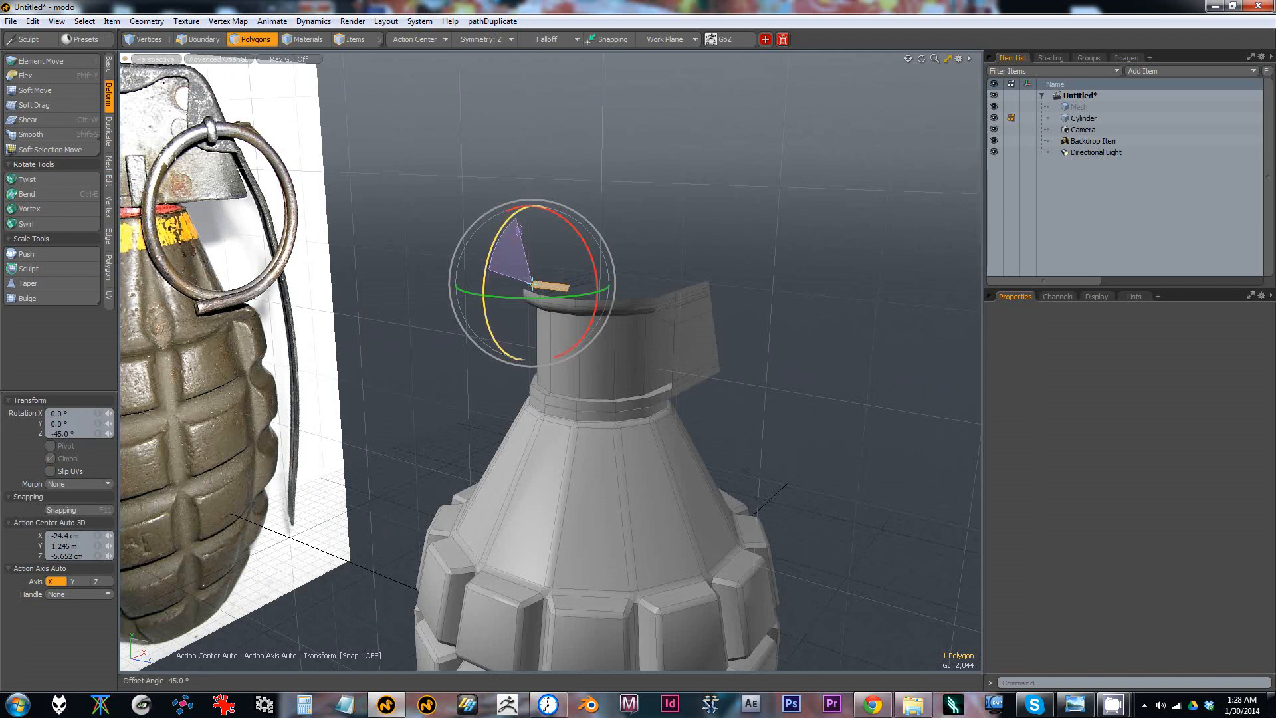
pyautogui.hotkey('ctrl', 'z')
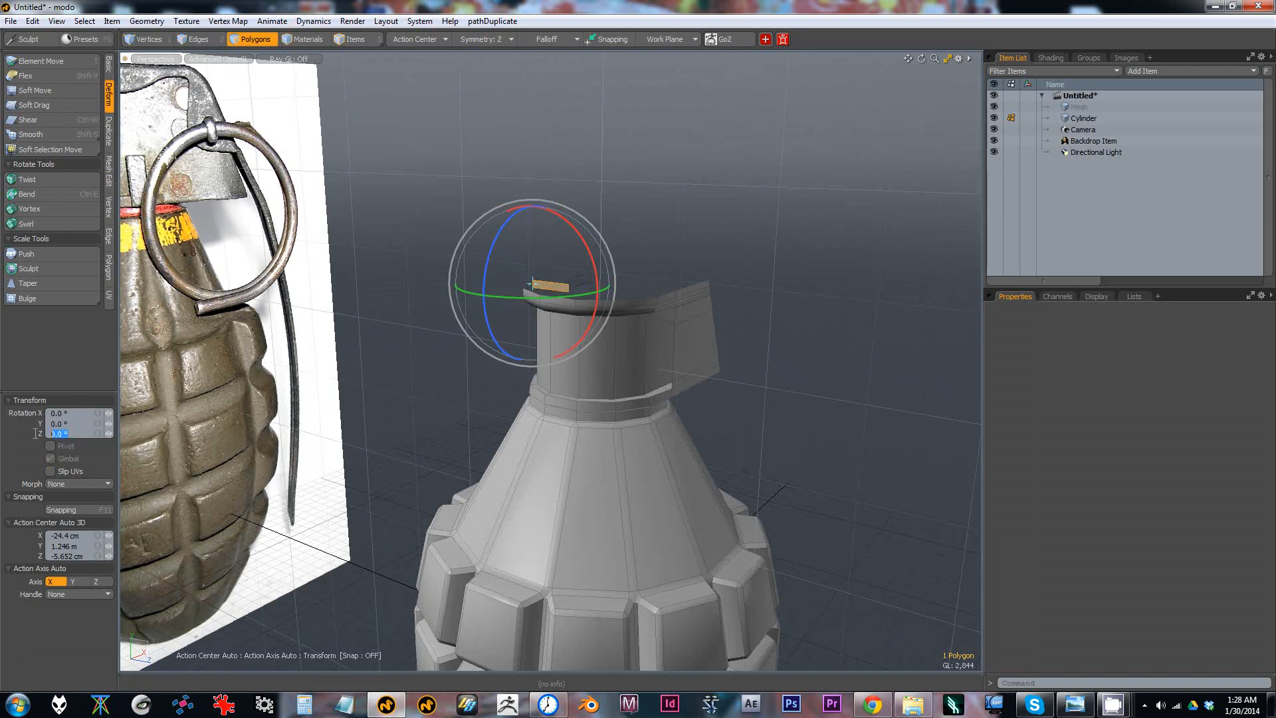
pyautogui.keyDown('ctrl'); pyautogui.keyDown('alt'); pyautogui.moveTo(532, 320); pyautogui.dragTo(433, 294); pyautogui.keyUp('alt'); pyautogui.keyUp('ctrl')
pyautogui.hotkey('ctrl', 'z')
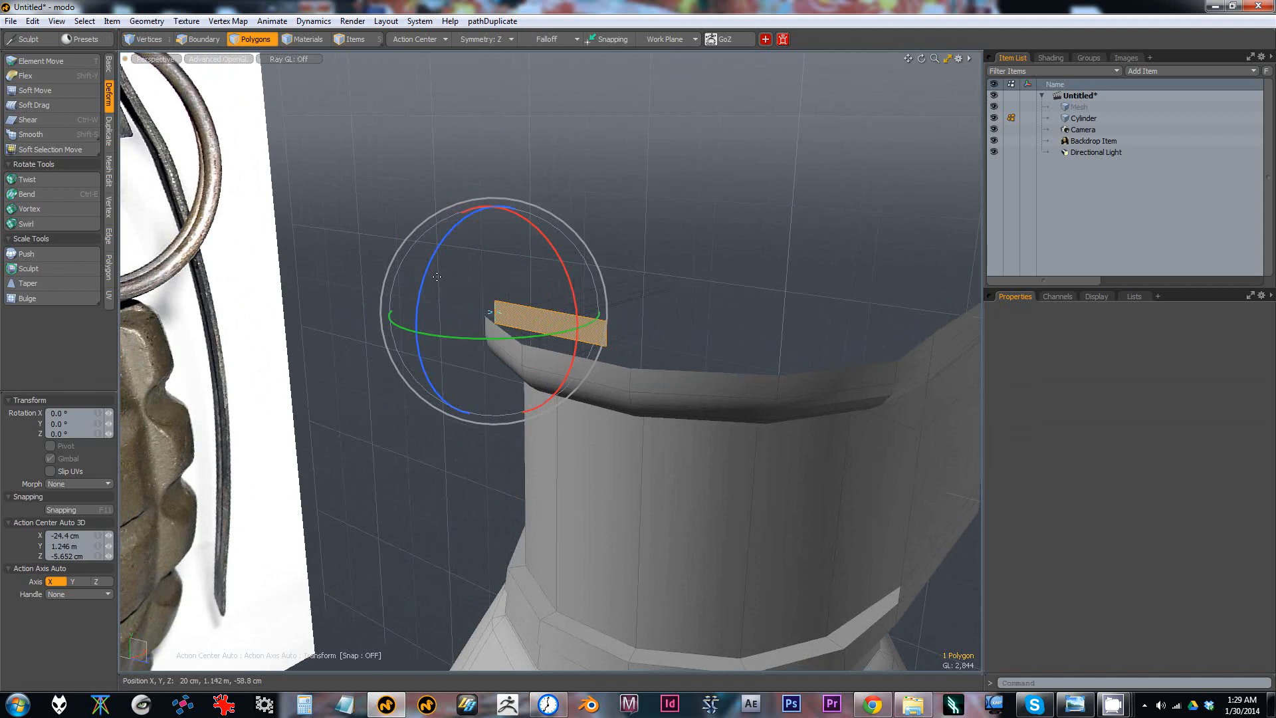
pyautogui.moveTo(423, 289); pyautogui.dragTo(515, 247)
# Step: Move the flat polygon's edges outward to form a wide plate covering the top of the fuse head
pyautogui.keyDown('alt'); pyautogui.moveTo(644, 273); pyautogui.dragTo(501, 348); pyautogui.keyUp('alt')
pyautogui.press('w')
pyautogui.press('q')
pyautogui.press('2')
pyautogui.press('w')
pyautogui.moveTo(484, 305); pyautogui.dragTo(715, 244)
pyautogui.moveTo(787, 294); pyautogui.dragTo(673, 295)
pyautogui.press('q')
# Step: Extend the plate's edge above the sloped housing by 5.8 cm along X and -5 cm along Y
pyautogui.press('3')
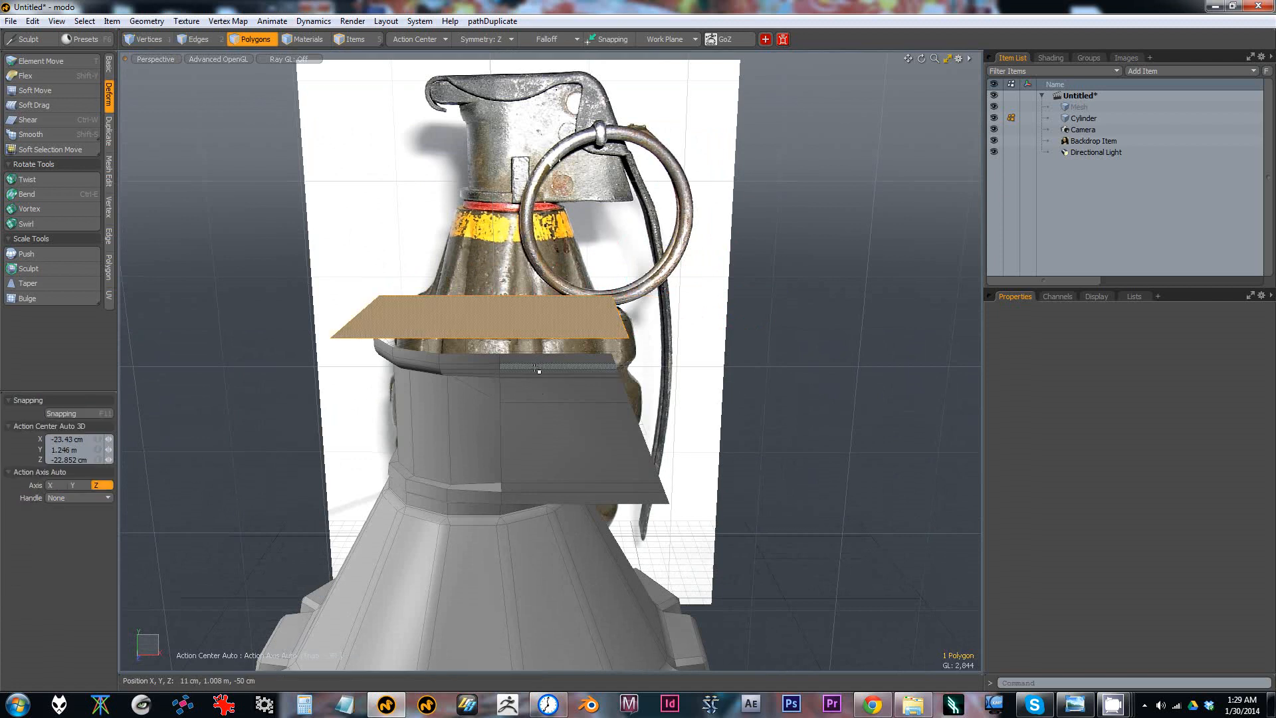
pyautogui.doubleClick(540, 372)
pyautogui.moveTo(562, 471); pyautogui.dragTo(569, 498)
pyautogui.keyDown('alt'); pyautogui.moveTo(555, 368); pyautogui.dragTo(596, 352); pyautogui.keyUp('alt')
pyautogui.press('2')
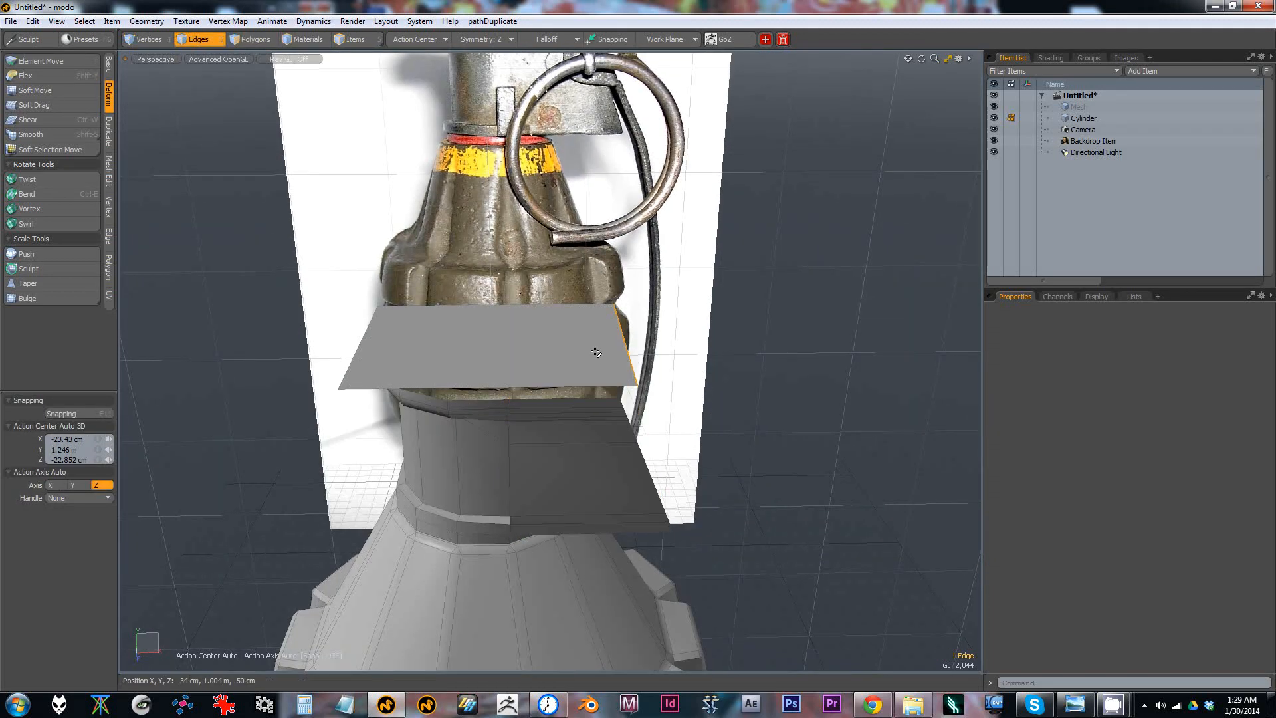
pyautogui.click(108, 236)
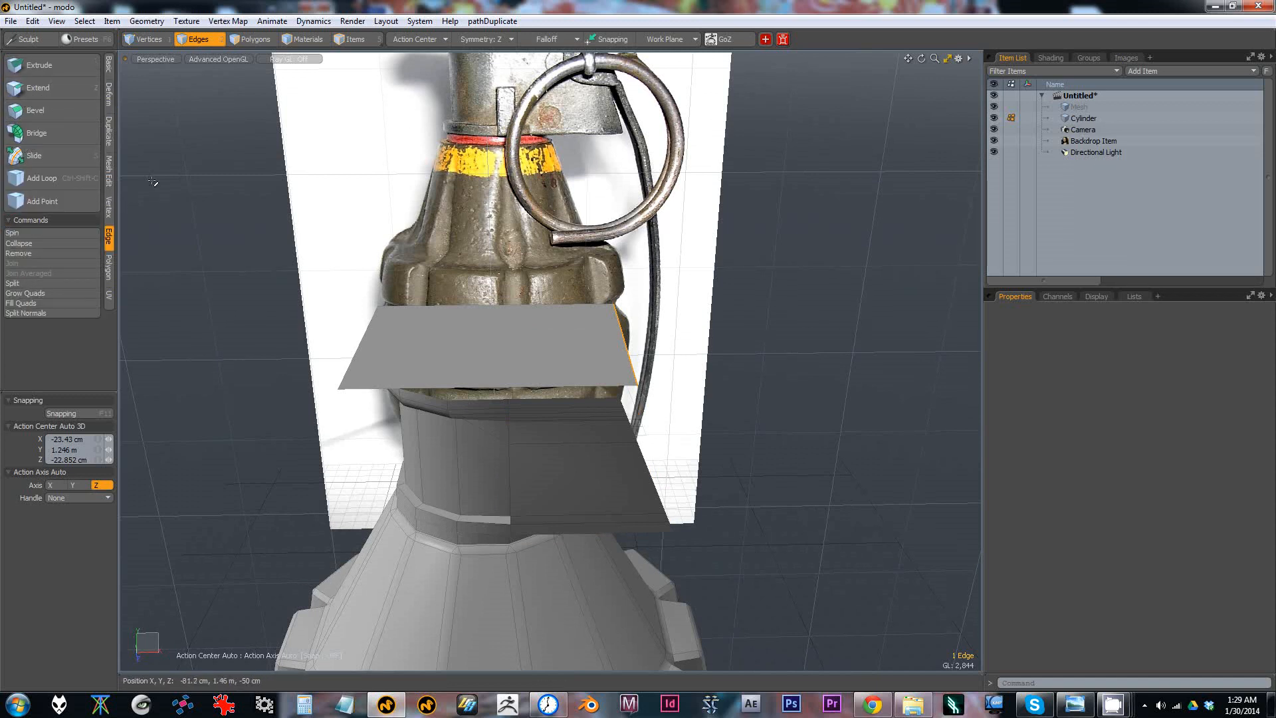
pyautogui.keyDown('alt'); pyautogui.moveTo(748, 344); pyautogui.dragTo(598, 311); pyautogui.keyUp('alt')
pyautogui.press('z')
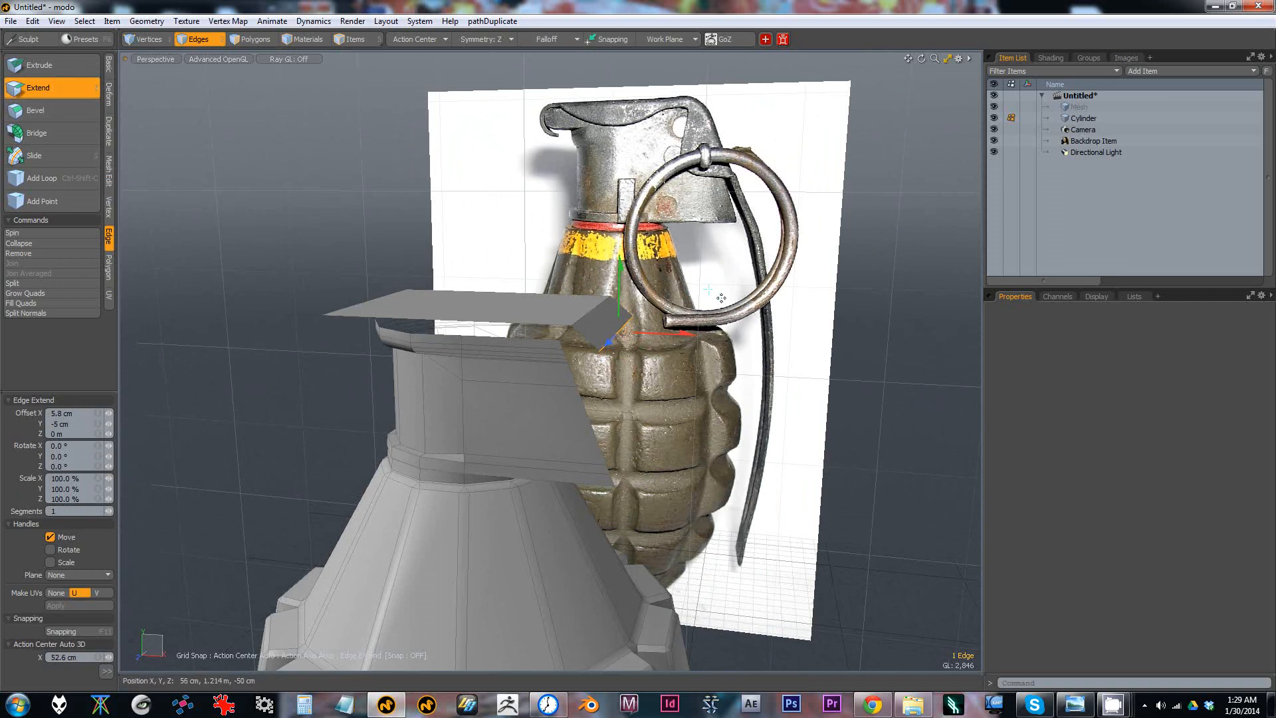
# Step: Extend the same end edge by 9.2 cm along X and -27.2 cm along Y, continuing the lever down the grenade's side
pyautogui.moveTo(610, 341); pyautogui.dragTo(648, 469)
pyautogui.keyDown('alt'); pyautogui.moveTo(767, 269); pyautogui.dragTo(718, 398); pyautogui.keyUp('alt')
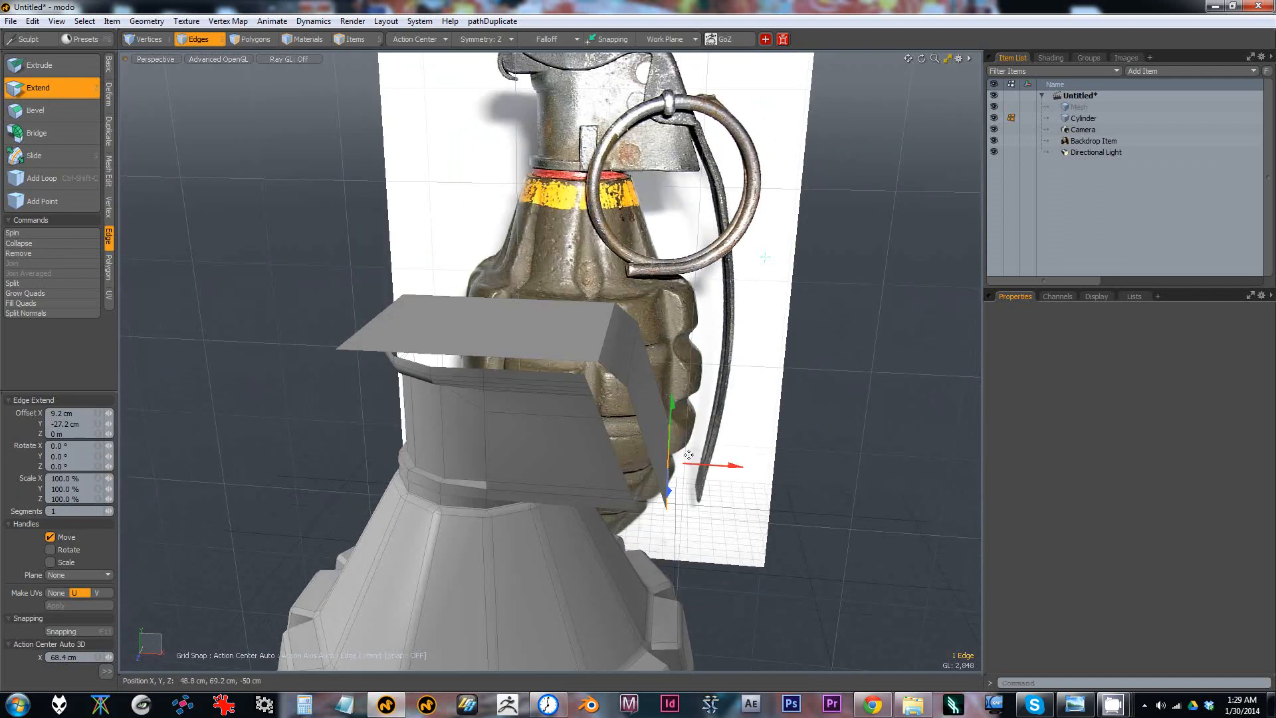
pyautogui.keyDown('alt'); pyautogui.moveTo(676, 469); pyautogui.dragTo(763, 328); pyautogui.keyUp('alt')
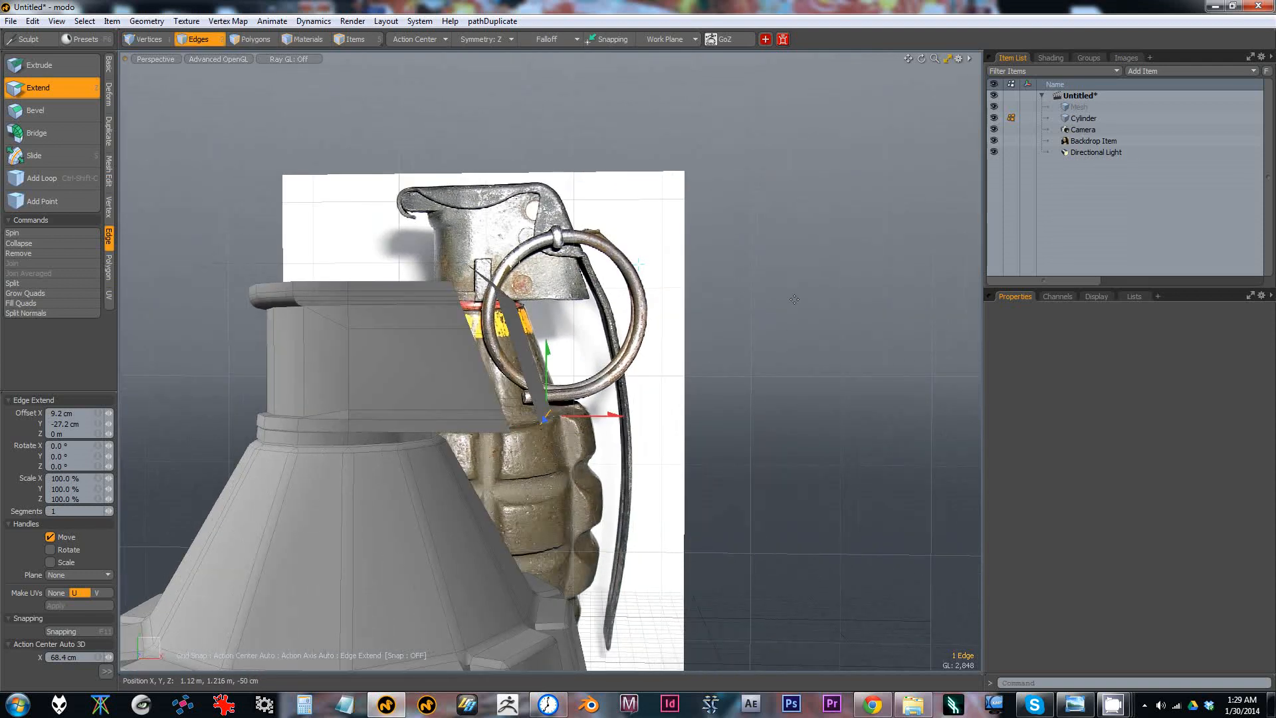
pyautogui.keyDown('alt'); pyautogui.moveTo(762, 305); pyautogui.dragTo(827, 493); pyautogui.keyUp('alt')
pyautogui.keyDown('alt'); pyautogui.moveTo(737, 223); pyautogui.dragTo(721, 116, button='middle'); pyautogui.keyUp('alt')
pyautogui.keyDown('alt'); pyautogui.moveTo(800, 295); pyautogui.dragTo(747, 305); pyautogui.keyUp('alt')
# Step: Try extending the lever's end edge through a chain of extra zigzag segments and undo them
pyautogui.moveTo(747, 305); pyautogui.dragTo(812, 324)
pyautogui.keyDown('shift'); pyautogui.moveTo(753, 295); pyautogui.dragTo(801, 336); pyautogui.keyUp('shift')
pyautogui.keyDown('shift'); pyautogui.moveTo(780, 325); pyautogui.dragTo(810, 286); pyautogui.keyUp('shift')
pyautogui.keyDown('shift'); pyautogui.moveTo(726, 305); pyautogui.dragTo(806, 307); pyautogui.keyUp('shift')
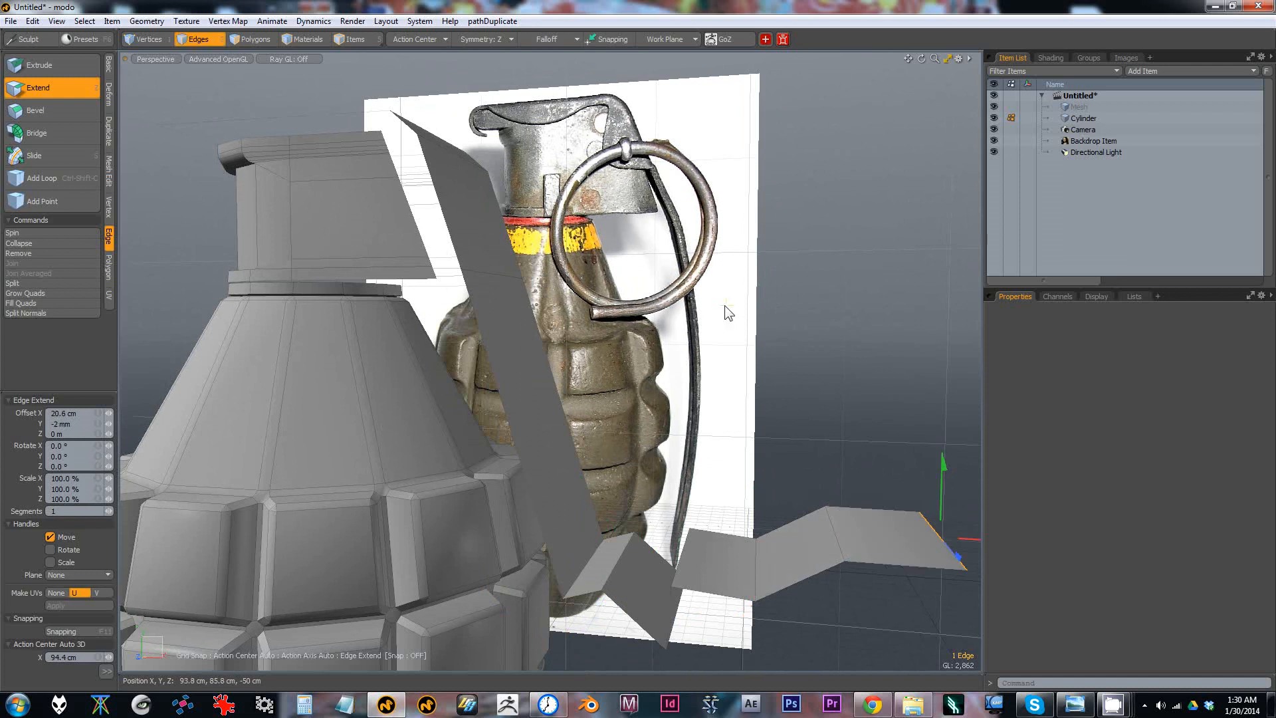
pyautogui.hotkey('ctrl', 'z')
pyautogui.hotkey('ctrl', 'z')
pyautogui.hotkey('ctrl', 'z')
pyautogui.hotkey('ctrl', 'z')
pyautogui.hotkey('ctrl', 'z')
# Step: Refine the lever's upper bend by moving its edge -2.4 cm along X and 2.6 cm along Y
pyautogui.moveTo(704, 304)
pyautogui.keyDown('alt'); pyautogui.mouseDown()
pyautogui.moveTo(691, 308)
pyautogui.moveTo(708, 308)
pyautogui.moveTo(712, 334)
pyautogui.moveTo(715, 301)
pyautogui.mouseUp(); pyautogui.keyUp('alt')
pyautogui.press('space')
pyautogui.press('space')
pyautogui.click(474, 176)
pyautogui.keyDown('shift'); pyautogui.click(487, 193); pyautogui.keyUp('shift')
pyautogui.press('w')
pyautogui.moveTo(519, 230)
pyautogui.mouseDown()
pyautogui.moveTo(549, 216)
pyautogui.moveTo(495, 245)
pyautogui.moveTo(517, 234)
pyautogui.mouseUp()
pyautogui.press('2')
pyautogui.click(480, 199)
pyautogui.press('w')
pyautogui.keyDown('alt'); pyautogui.moveTo(495, 192); pyautogui.dragTo(551, 181); pyautogui.keyUp('alt')
pyautogui.moveTo(575, 168); pyautogui.dragTo(569, 165)
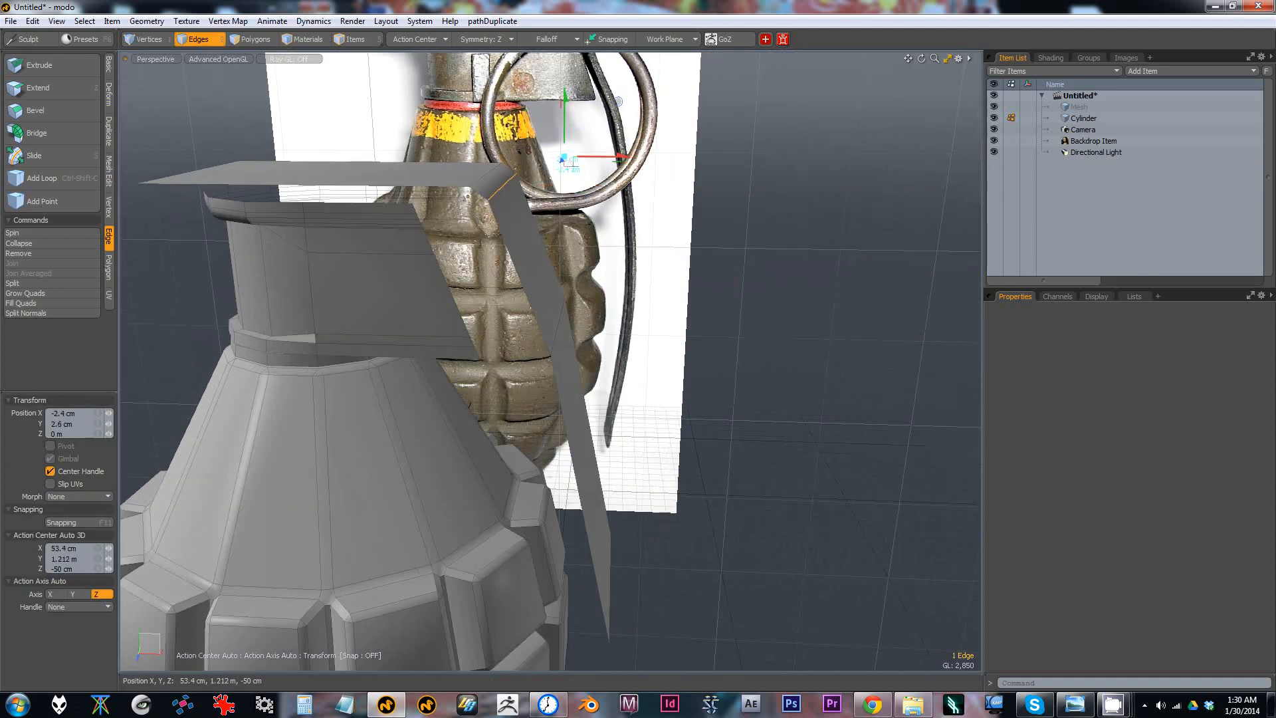
# Step: Move the edge partway down the lever 2 mm along X and 4.6 cm along Y
pyautogui.press('q')
pyautogui.click(567, 311)
pyautogui.keyDown('alt'); pyautogui.moveTo(573, 306); pyautogui.dragTo(693, 252); pyautogui.keyUp('alt')
pyautogui.press('w')
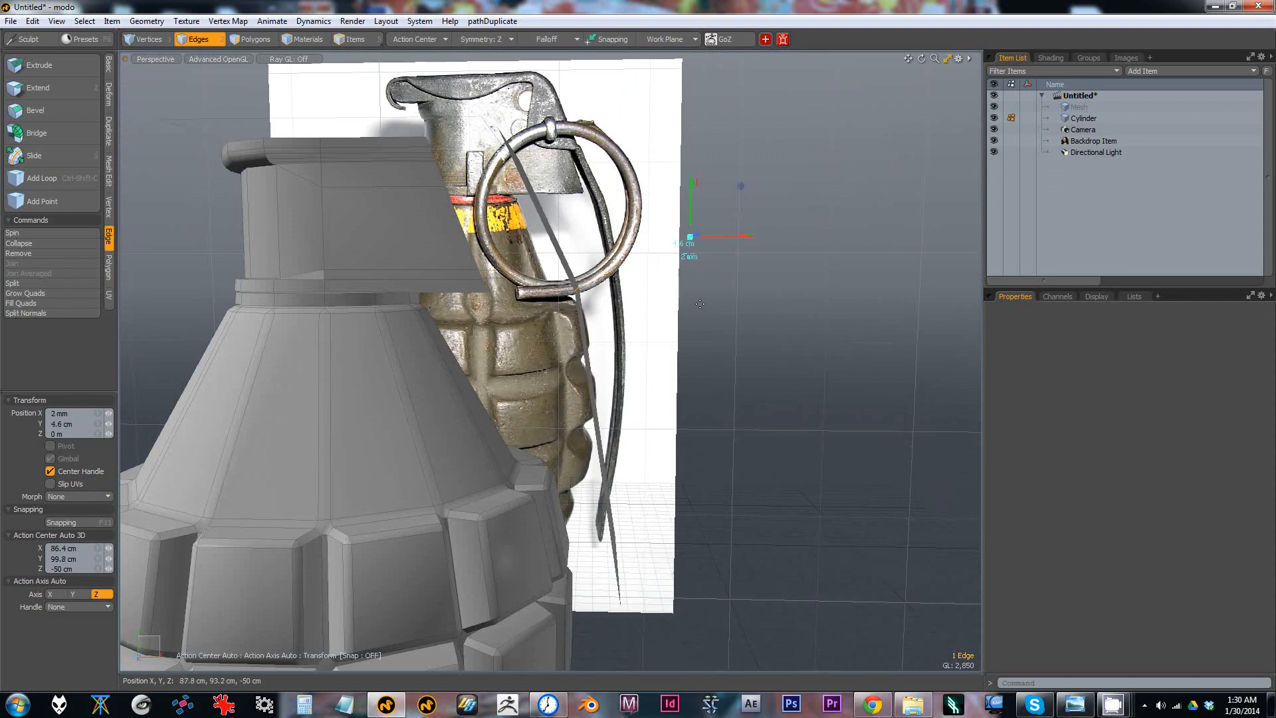
pyautogui.keyDown('alt'); pyautogui.moveTo(699, 304); pyautogui.dragTo(683, 365); pyautogui.keyUp('alt')
pyautogui.scroll(-2, 682, 365)
# Step: Adjust the lever's lower end edge and extend it by one more segment down beside the body
pyautogui.press('q')
pyautogui.click(651, 479)
pyautogui.press('w')
pyautogui.keyDown('alt'); pyautogui.moveTo(651, 473); pyautogui.dragTo(696, 519); pyautogui.keyUp('alt')
pyautogui.press('z')
pyautogui.keyDown('alt'); pyautogui.moveTo(708, 449); pyautogui.dragTo(597, 412); pyautogui.keyUp('alt')
# Step: Select all of the lever's connected polygons and convert them to a subdivision surface
pyautogui.press('3')
pyautogui.doubleClick(629, 354)
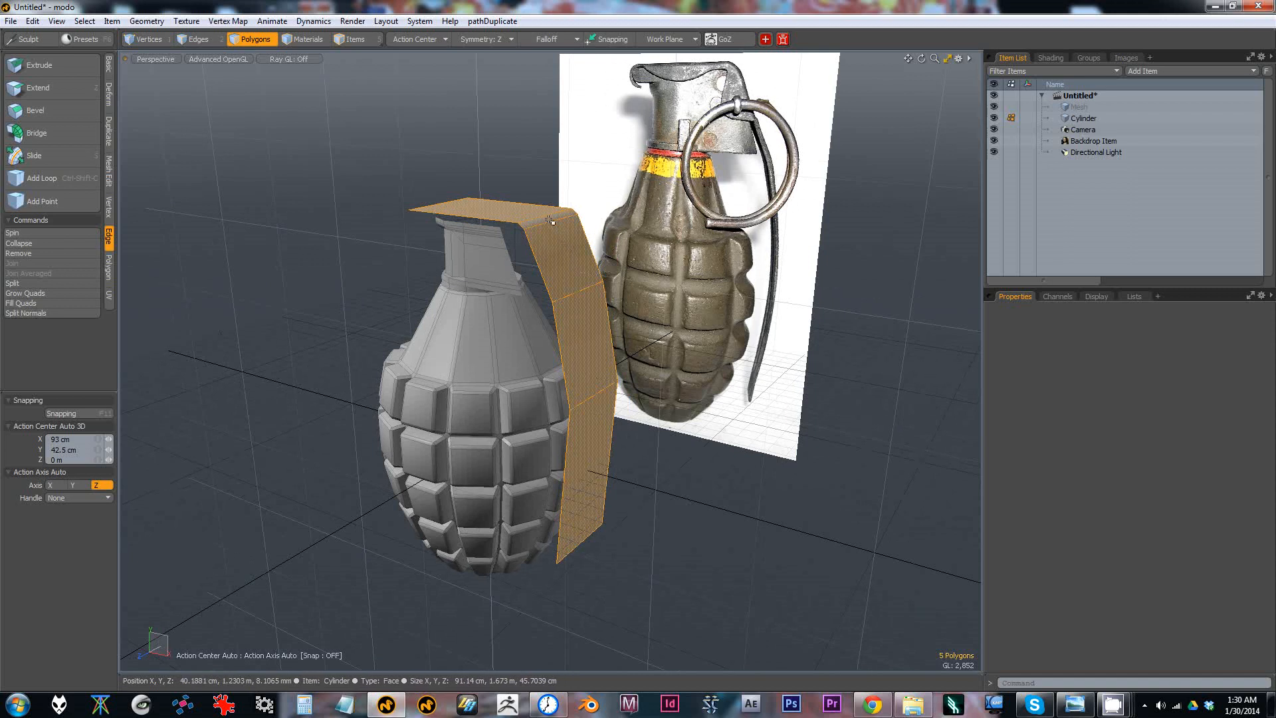
pyautogui.keyDown('alt'); pyautogui.moveTo(551, 220); pyautogui.dragTo(558, 225); pyautogui.keyUp('alt')
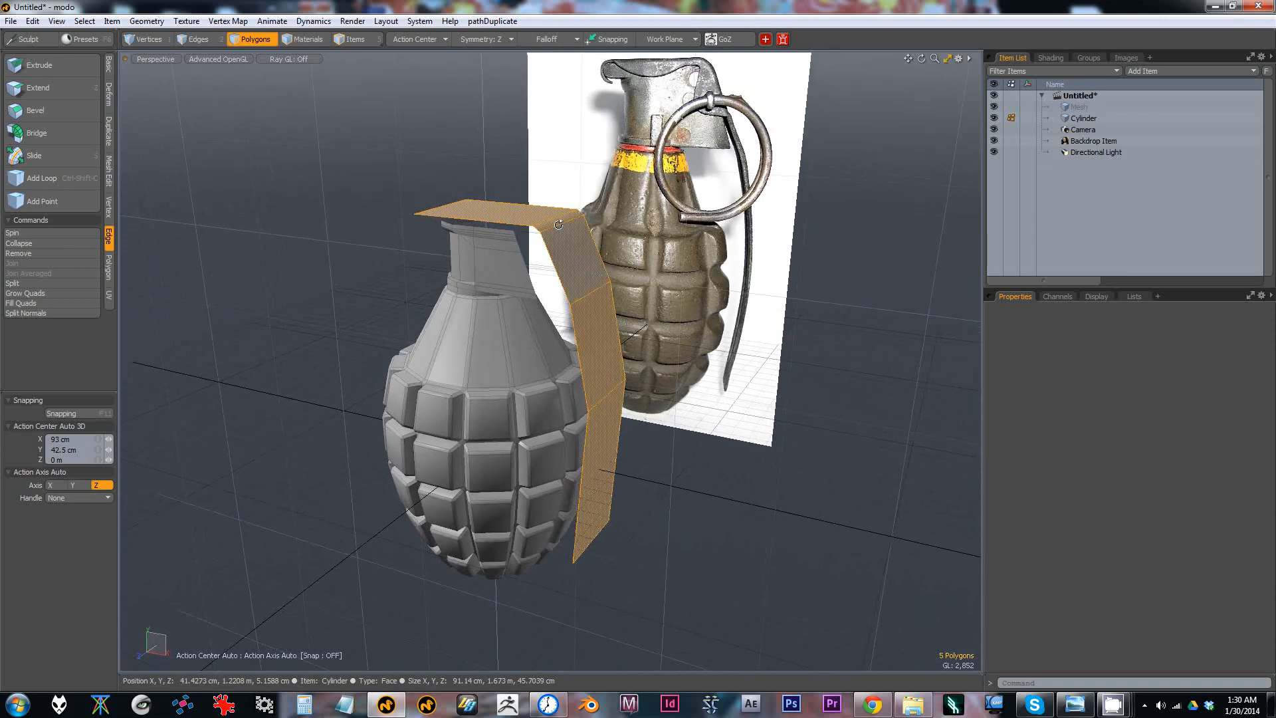
pyautogui.press('2')
pyautogui.scroll(5, 557, 221)
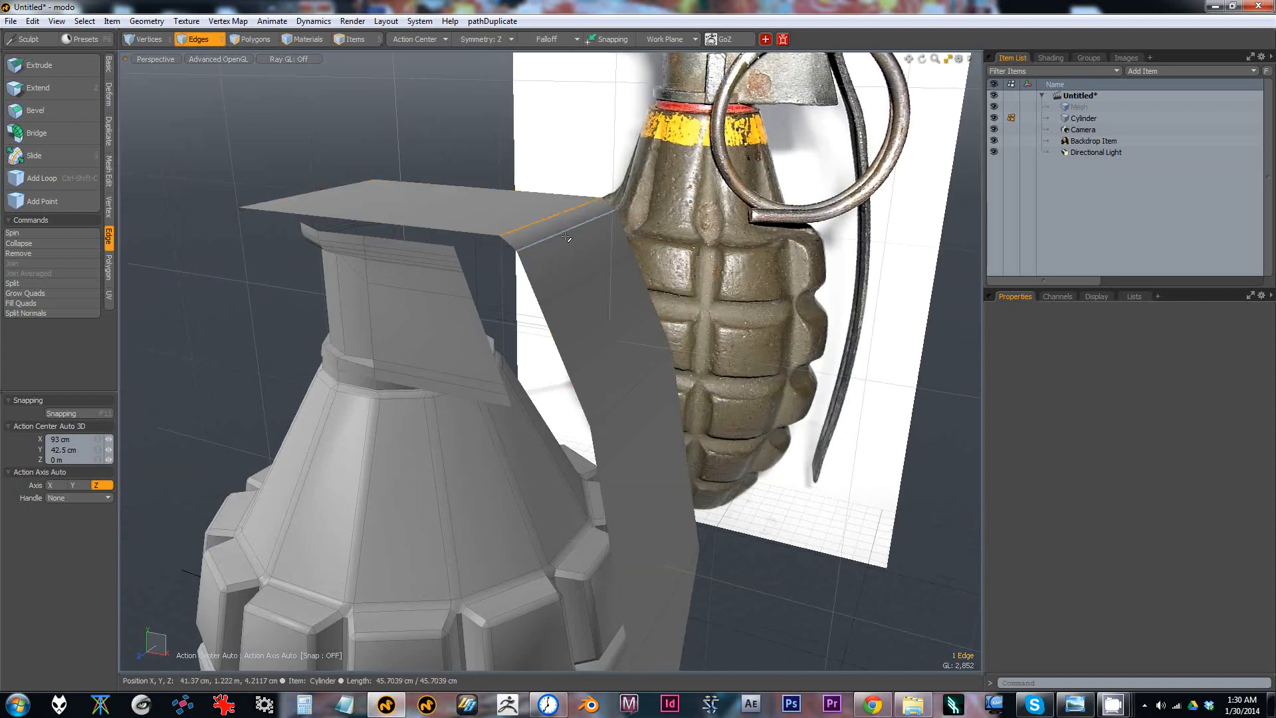
pyautogui.keyDown('alt'); pyautogui.moveTo(557, 218); pyautogui.dragTo(580, 214); pyautogui.keyUp('alt')
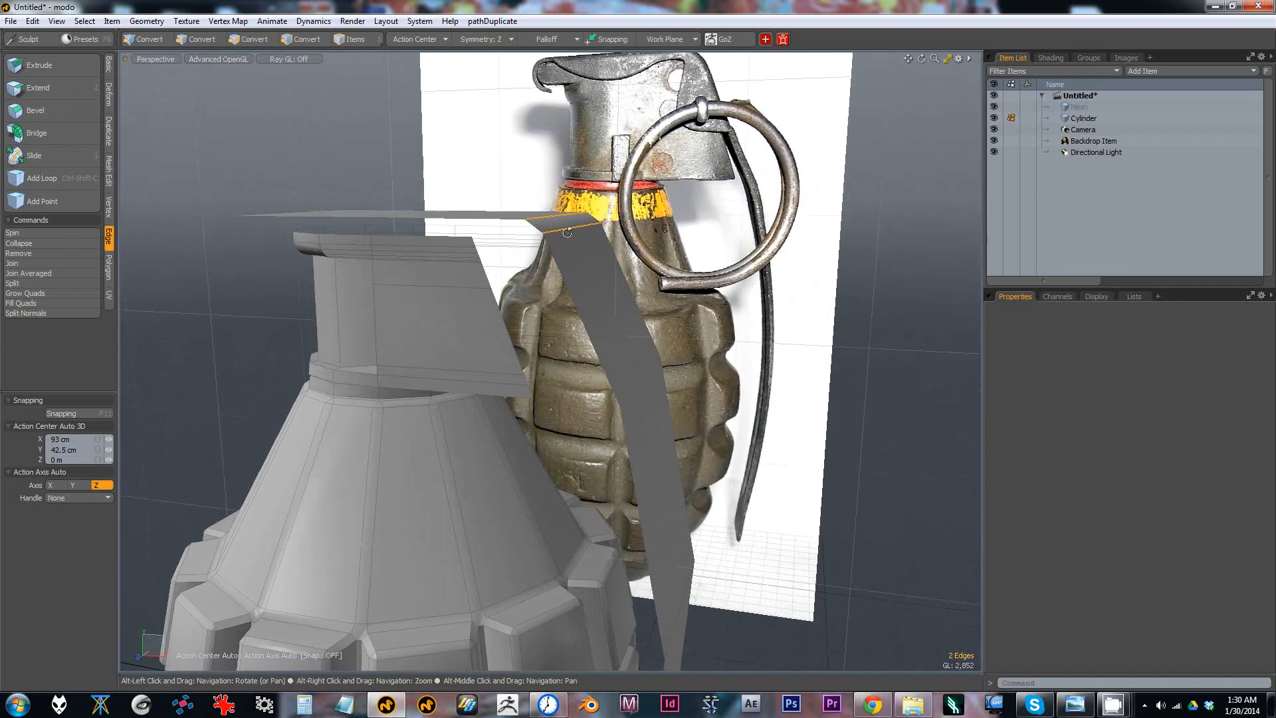
pyautogui.scroll(-3, 578, 215)
pyautogui.press('3')
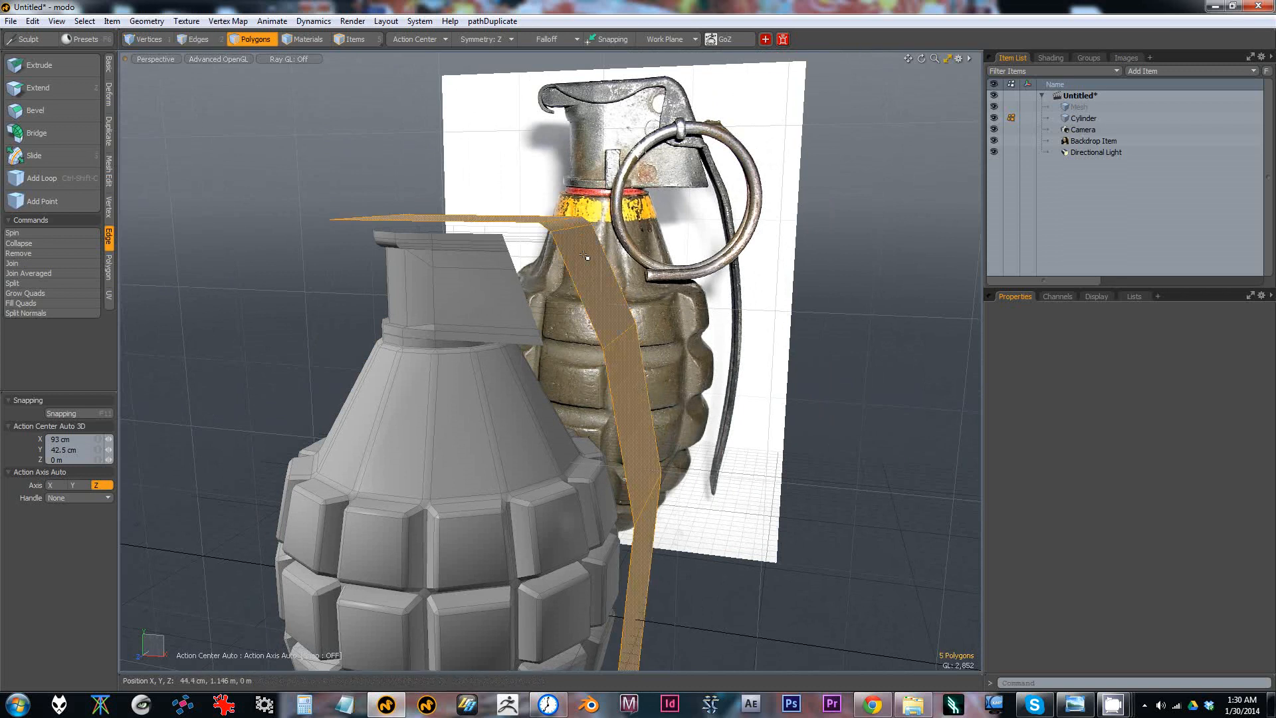
pyautogui.press('Tab')
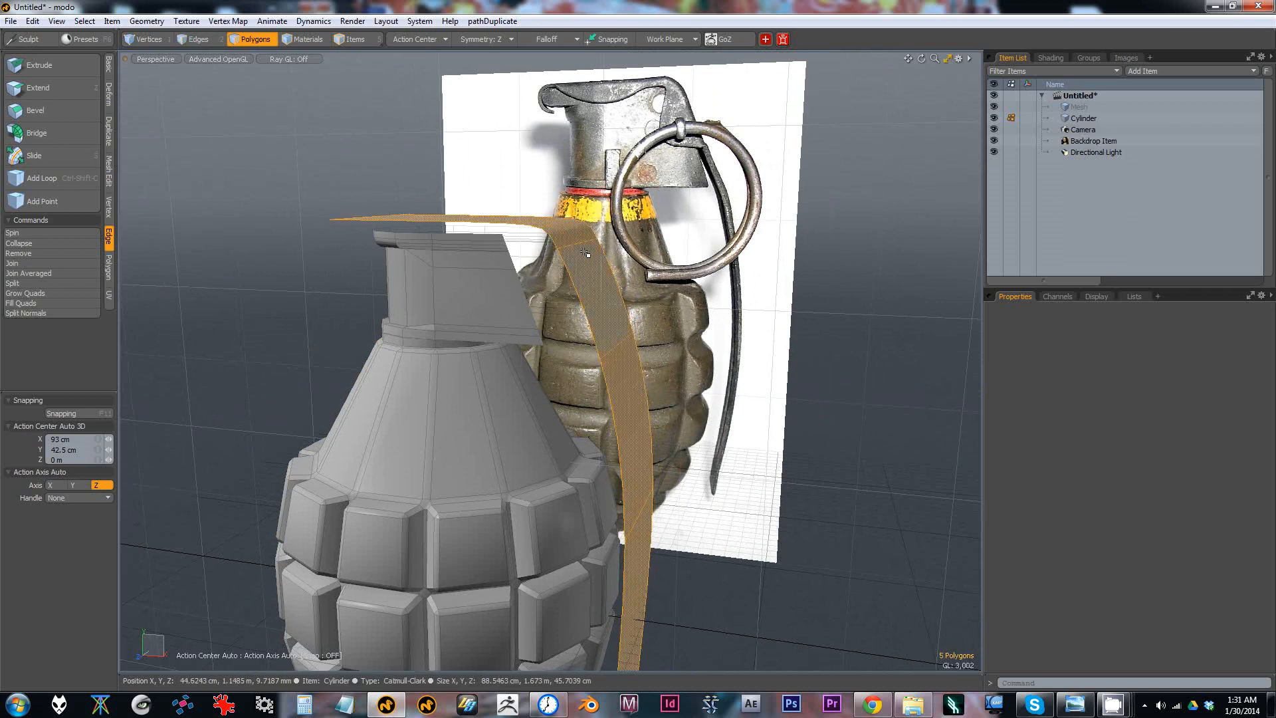
# Step: Remove the extra edge at the lever's bend and restore subdivision smoothing on the lever alone
pyautogui.keyDown('alt'); pyautogui.moveTo(585, 257); pyautogui.dragTo(432, 347); pyautogui.keyUp('alt')
pyautogui.press('2')
pyautogui.keyDown('alt'); pyautogui.moveTo(527, 237); pyautogui.dragTo(587, 264); pyautogui.keyUp('alt')
pyautogui.hotkey('shift', 'Tab')
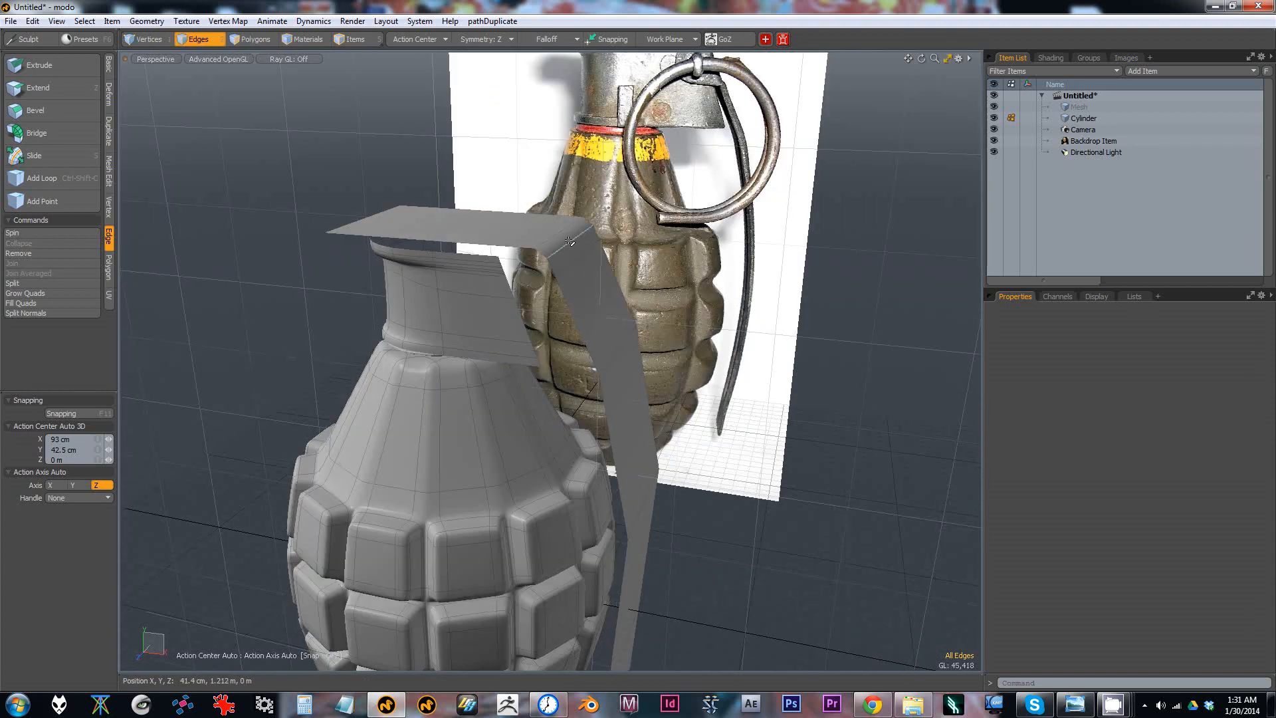
pyautogui.hotkey('ctrl', 'z')
pyautogui.hotkey('ctrl', 'z')
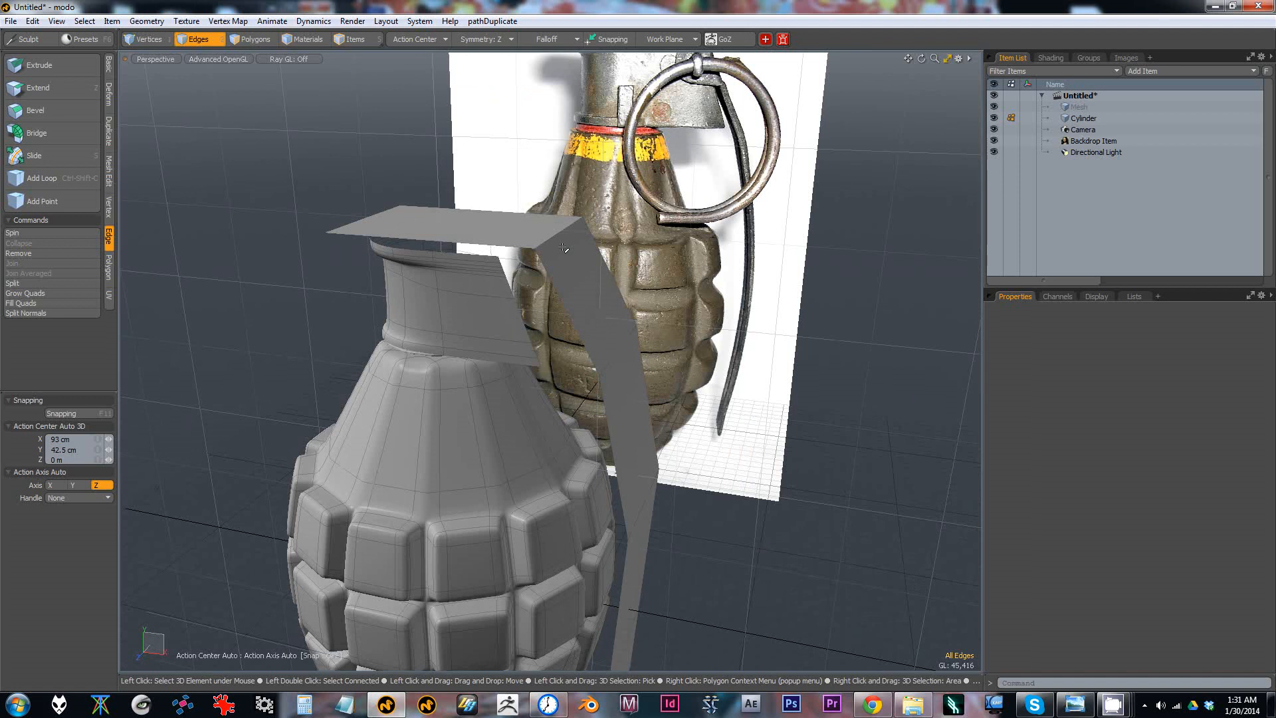
pyautogui.hotkey('shift', 'Tab')
pyautogui.keyDown('alt'); pyautogui.moveTo(614, 289); pyautogui.dragTo(528, 259); pyautogui.keyUp('alt')
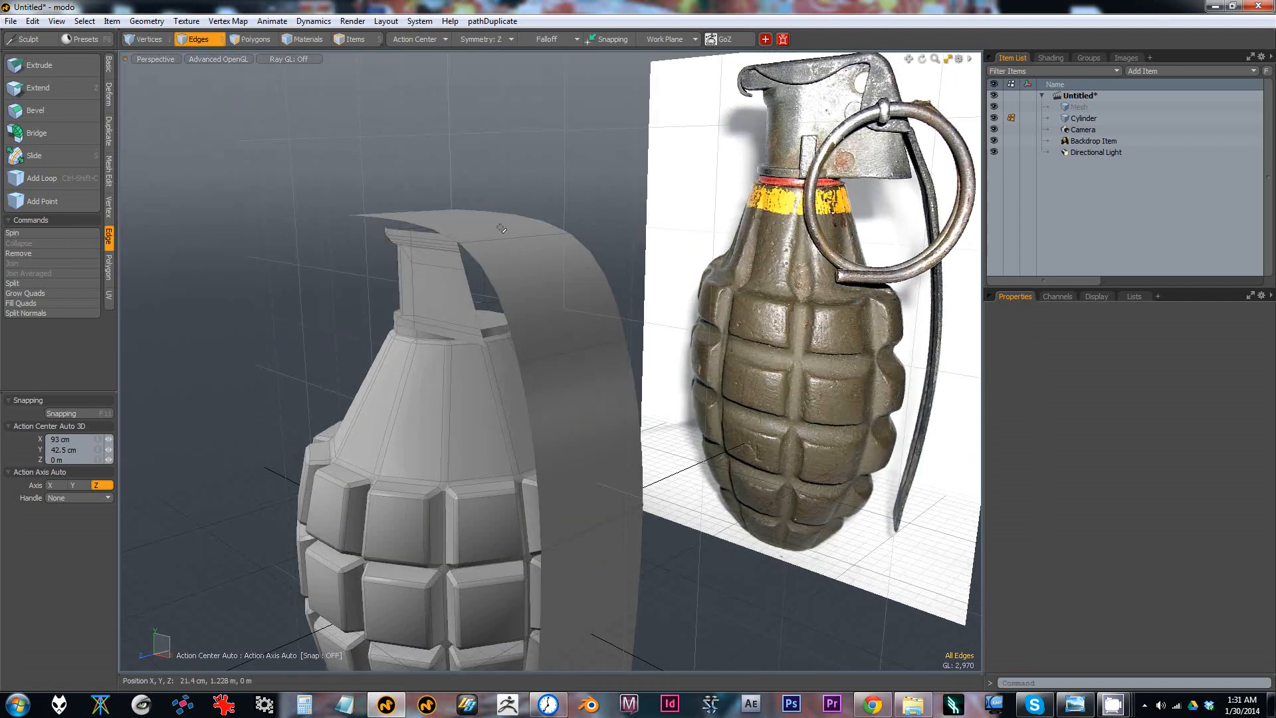
pyautogui.keyDown('alt'); pyautogui.moveTo(515, 241); pyautogui.dragTo(529, 254); pyautogui.keyUp('alt')
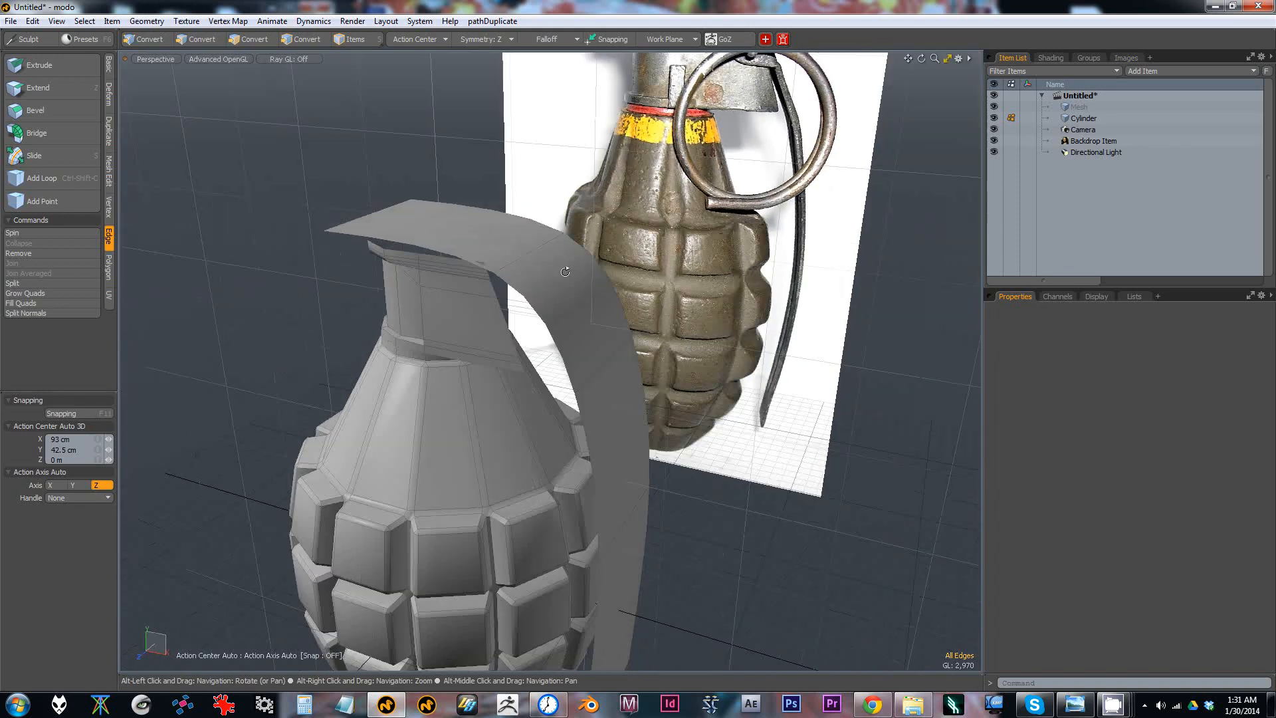
# Step: Bevel the lever's bend edge with a 3.1 cm inset and round level 0
pyautogui.click(531, 252)
pyautogui.keyDown('alt'); pyautogui.moveTo(531, 250); pyautogui.dragTo(548, 240, button='right'); pyautogui.keyUp('alt')
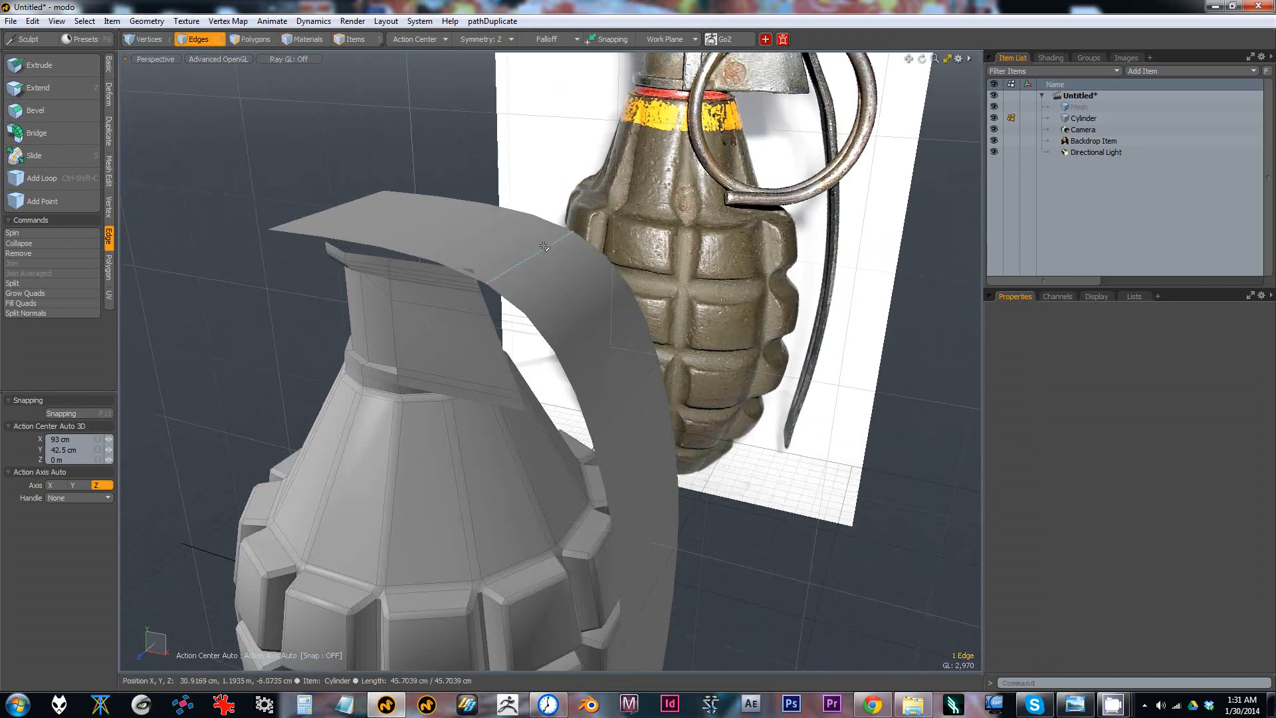
pyautogui.press('b')
pyautogui.moveTo(554, 246); pyautogui.dragTo(572, 246)
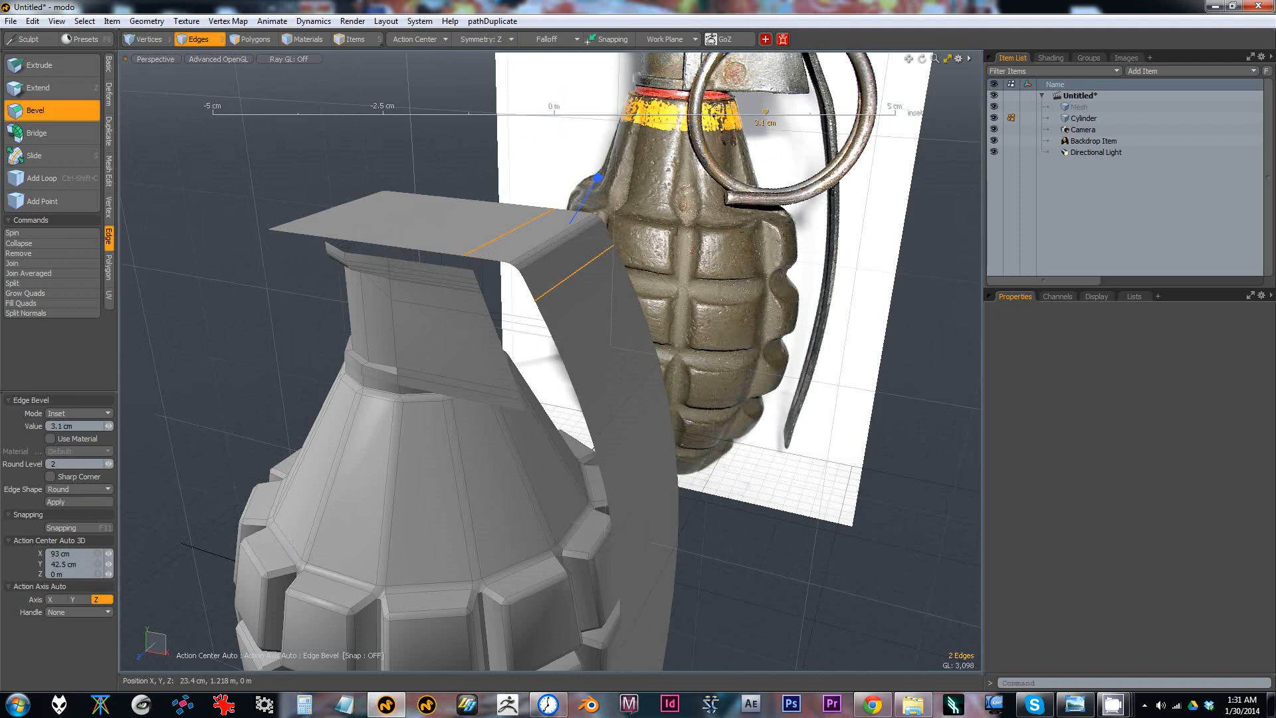
pyautogui.click(107, 464)
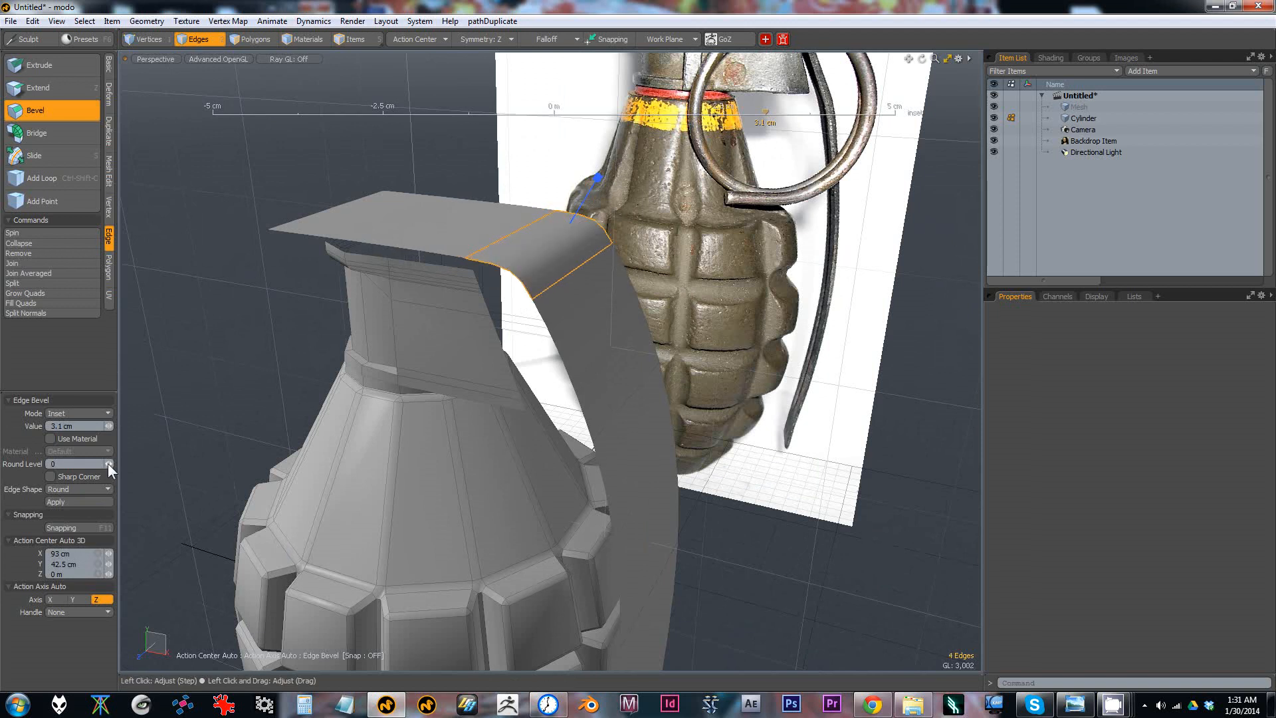
pyautogui.moveTo(537, 286); pyautogui.dragTo(589, 296)
pyautogui.hotkey('ctrl', 'z')
# Step: Examine the lever's top plate and the fuse head against the reference photo
pyautogui.press('1')
pyautogui.click(554, 291)
pyautogui.press('2')
pyautogui.click(456, 258)
pyautogui.keyDown('alt'); pyautogui.moveTo(459, 258); pyautogui.dragTo(506, 256, button='right'); pyautogui.keyUp('alt')
pyautogui.keyDown('alt'); pyautogui.moveTo(507, 256); pyautogui.dragTo(472, 278); pyautogui.keyUp('alt')
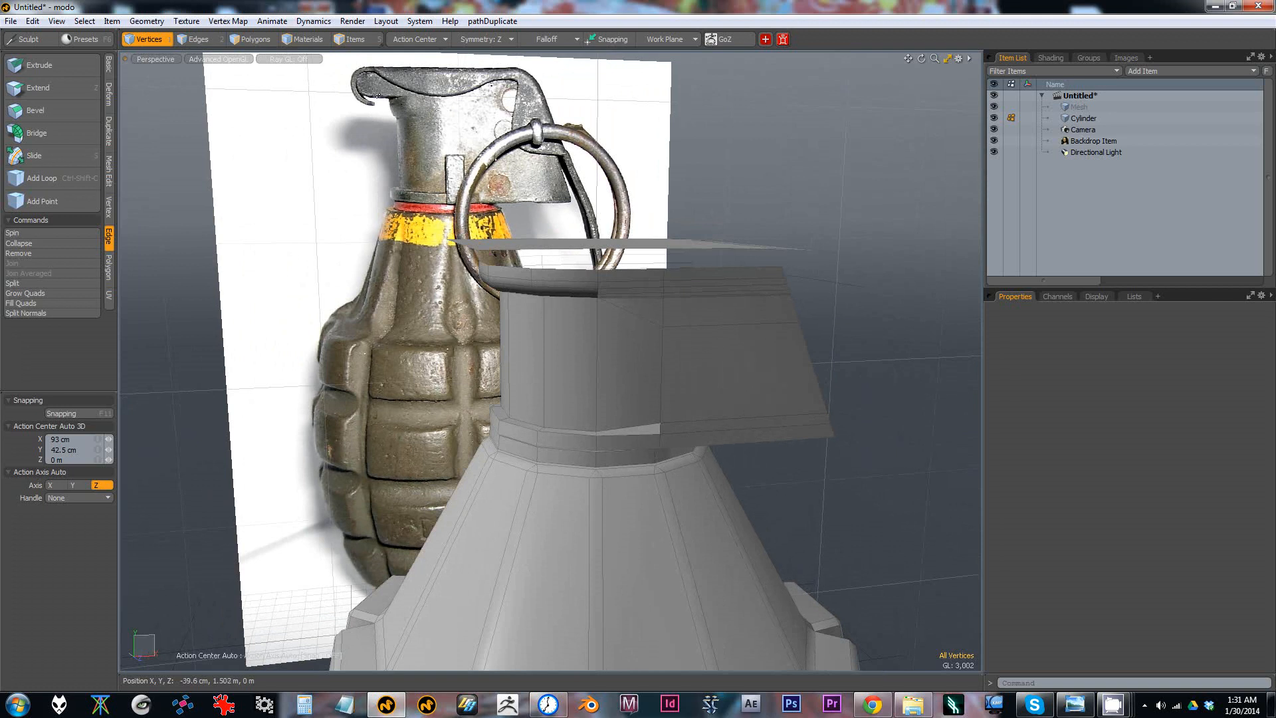
pyautogui.keyDown('alt'); pyautogui.moveTo(515, 309); pyautogui.dragTo(445, 245); pyautogui.keyUp('alt')
pyautogui.press('3')
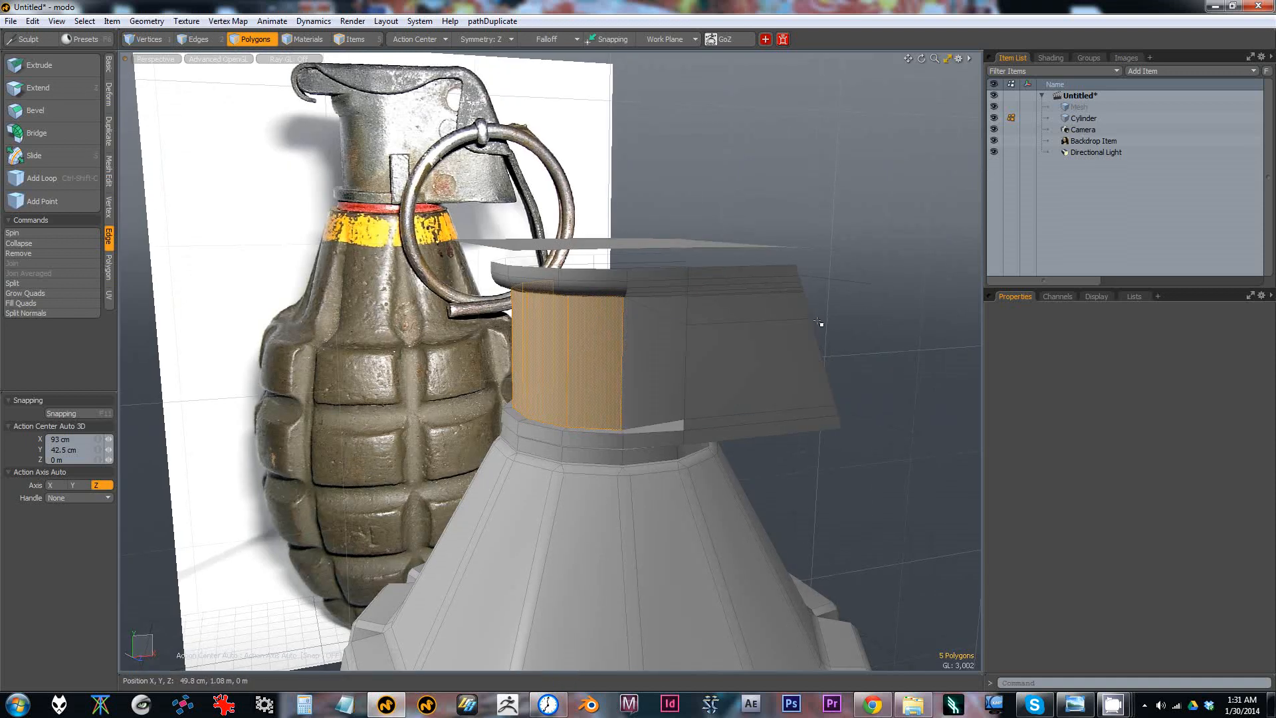
pyautogui.press('1')
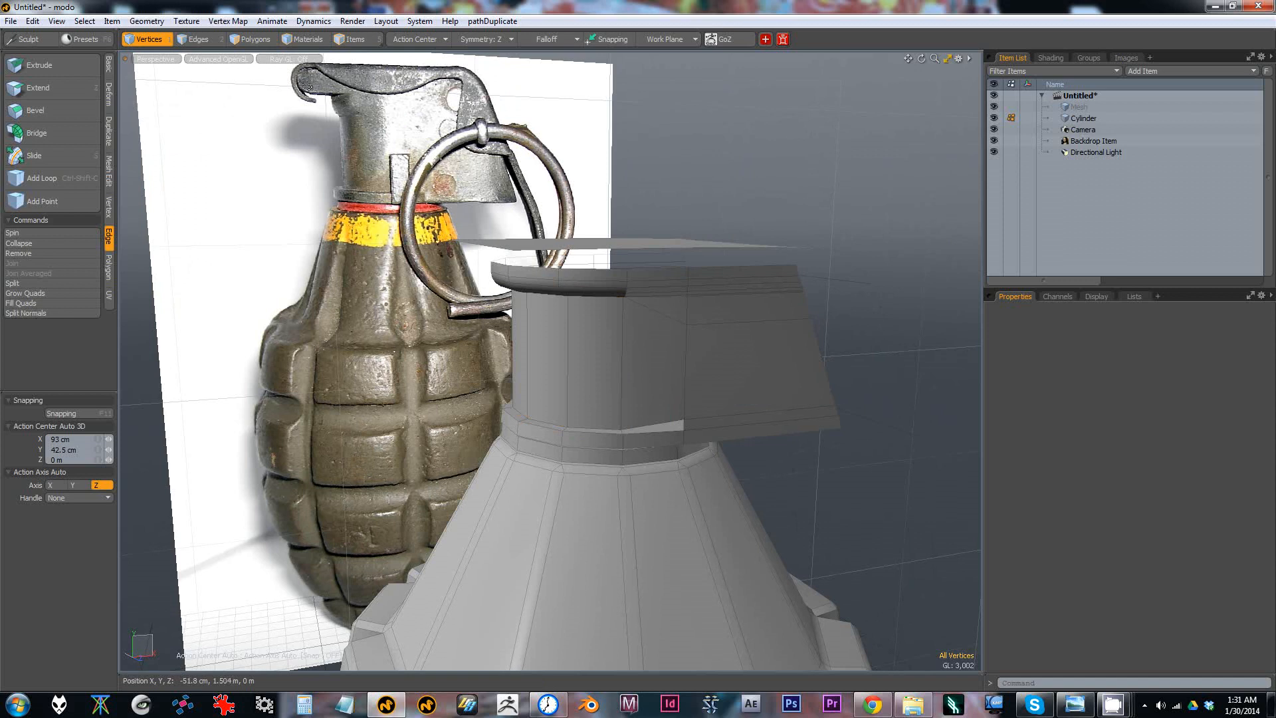
# Step: Draw a 32-sided cylinder about 3.8 cm in radius, oriented along the Z axis, just ahead of the lever's top plate
pyautogui.click(110, 62)
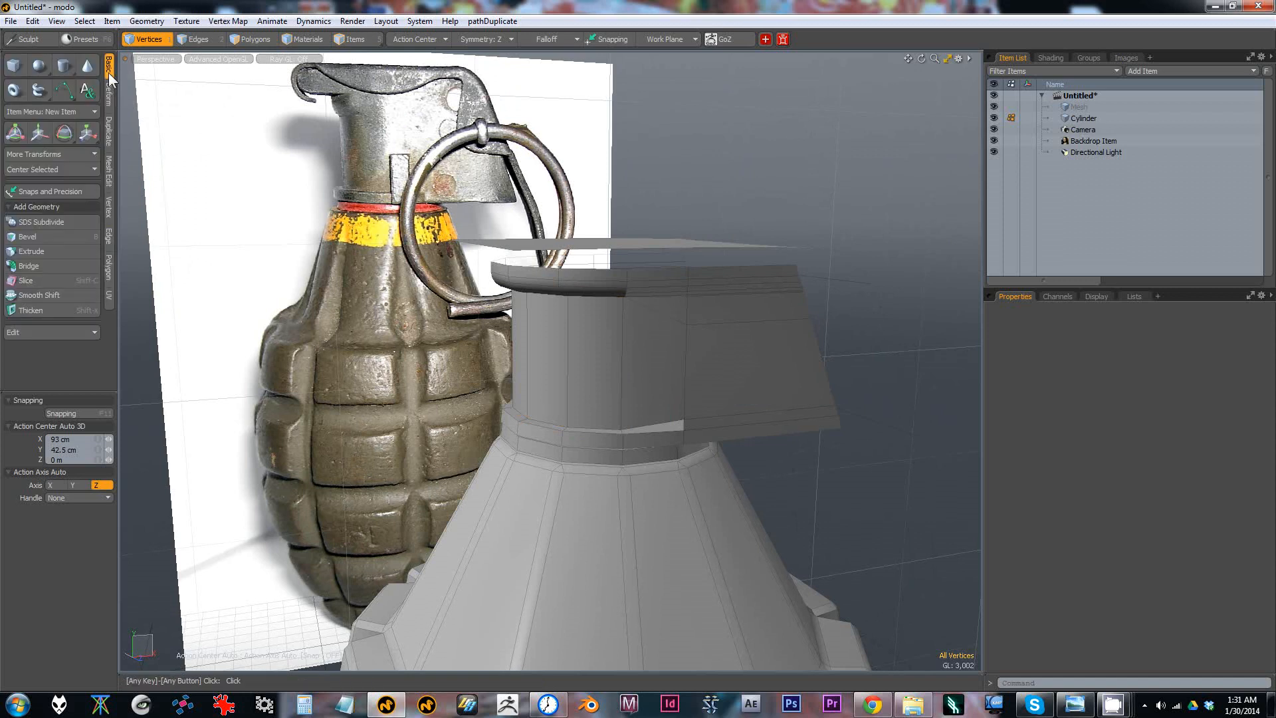
pyautogui.click(64, 66)
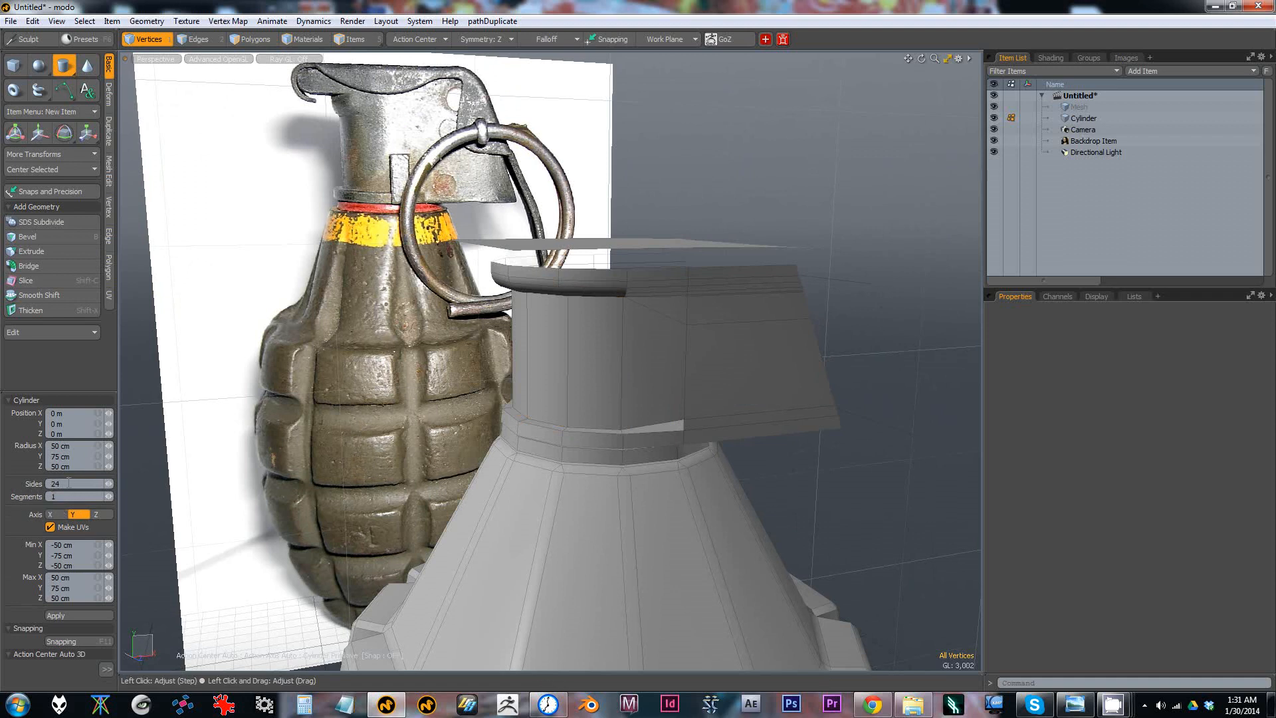
pyautogui.keyDown('alt'); pyautogui.moveTo(294, 389); pyautogui.dragTo(417, 257); pyautogui.keyUp('alt')
pyautogui.keyDown('alt'); pyautogui.keyDown('shift'); pyautogui.moveTo(417, 257); pyautogui.dragTo(420, 253); pyautogui.keyUp('shift'); pyautogui.keyUp('alt')
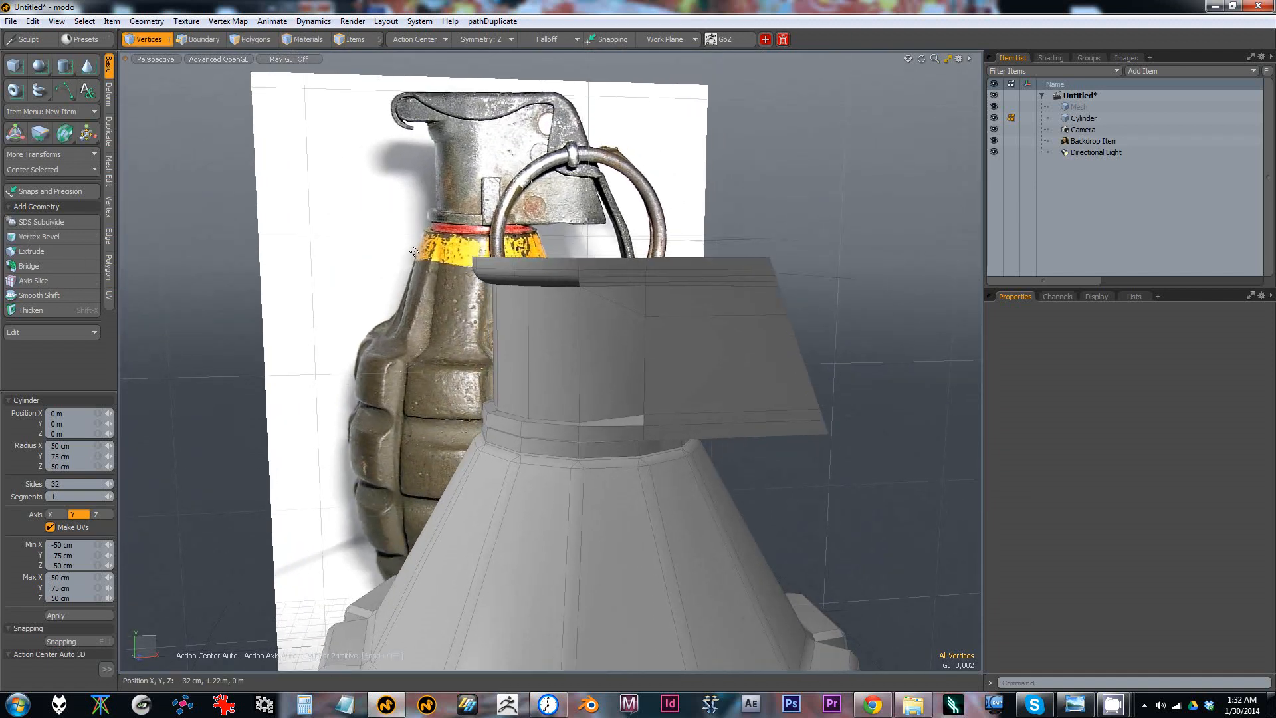
pyautogui.moveTo(411, 247); pyautogui.dragTo(427, 278)
pyautogui.hotkey('ctrl', 'z')
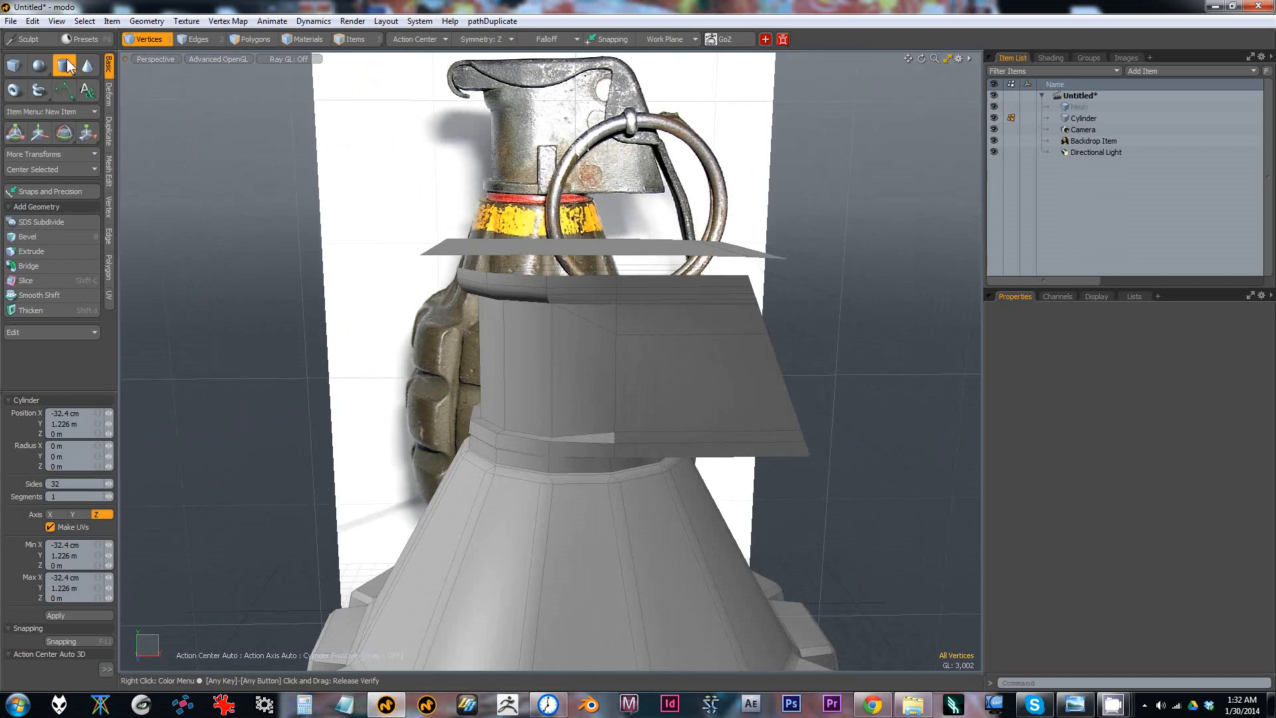
pyautogui.keyDown('ctrl'); pyautogui.moveTo(381, 259); pyautogui.dragTo(455, 278); pyautogui.keyUp('ctrl')
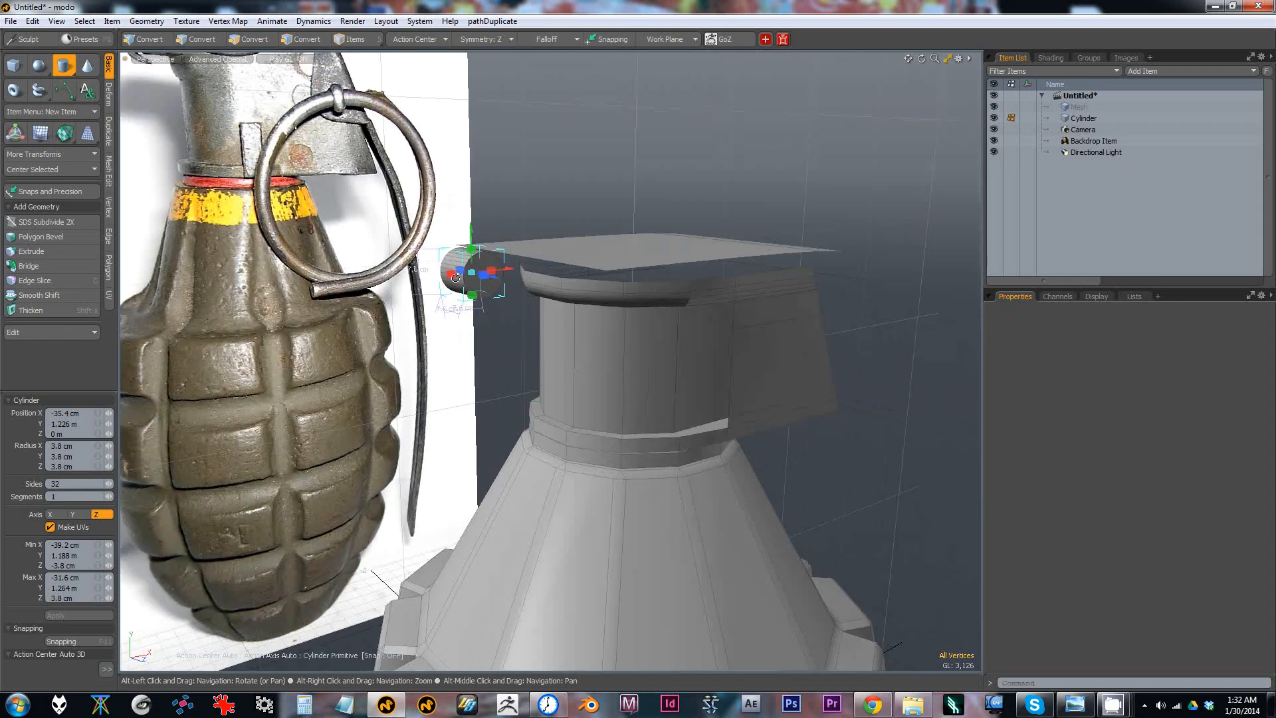
# Step: Select all polygons of the small cylinder and move it toward the front edge of the lever's top plate
pyautogui.press('3')
pyautogui.click(472, 268)
pyautogui.click(475, 289)
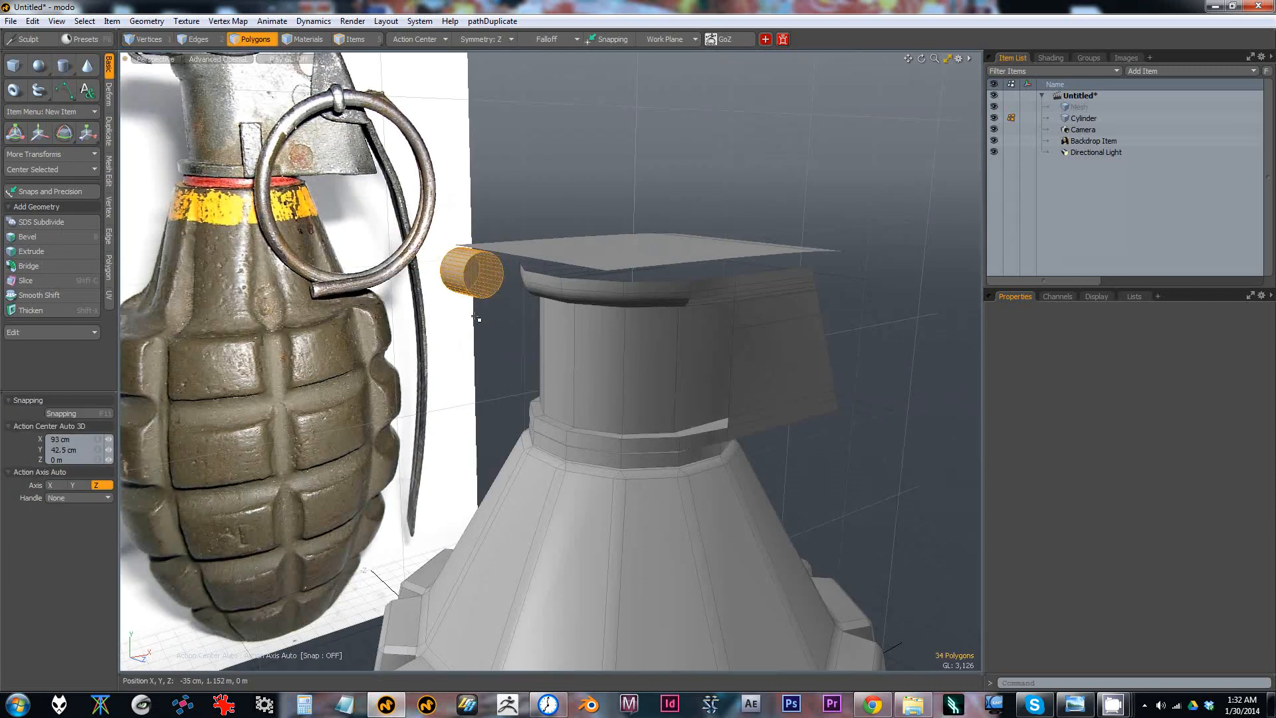
pyautogui.keyDown('alt'); pyautogui.moveTo(475, 317); pyautogui.dragTo(449, 216); pyautogui.keyUp('alt')
pyautogui.press('w')
pyautogui.press('e')
pyautogui.press('w')
pyautogui.moveTo(524, 217); pyautogui.dragTo(443, 249)
pyautogui.scroll(3, 475, 284)
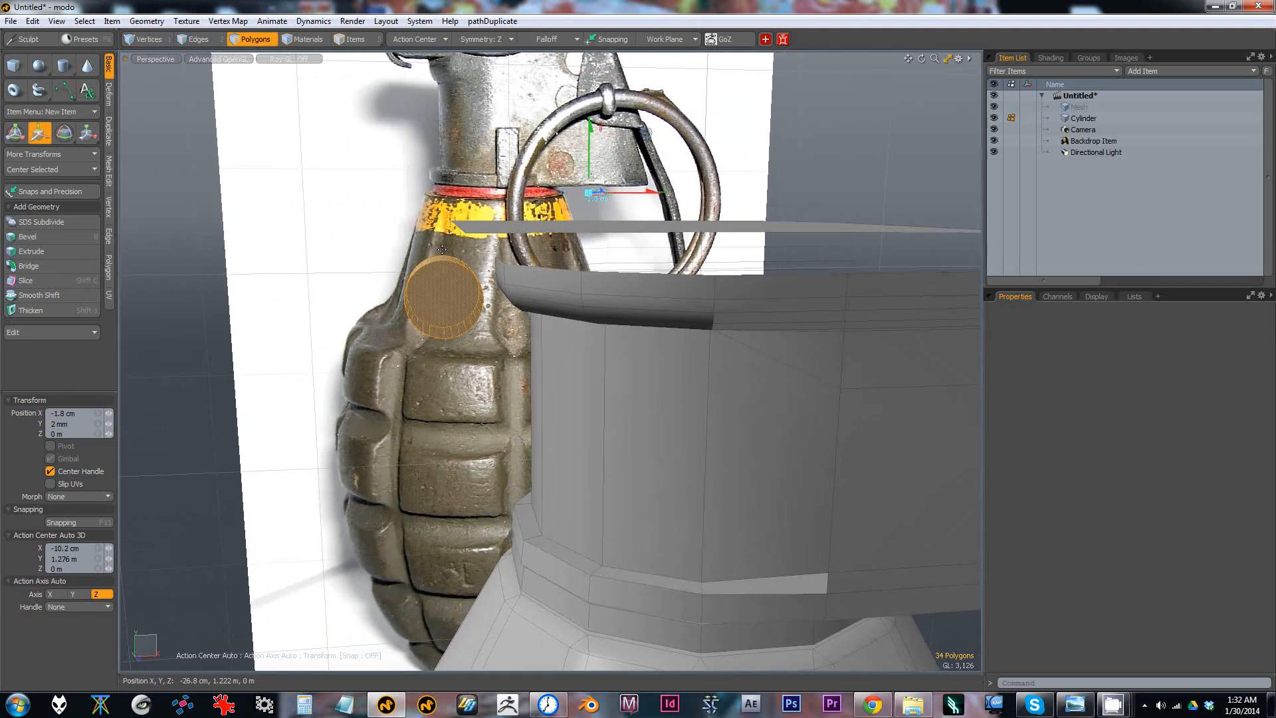
# Step: Stretch the small cylinder into a rounded bar by moving its rear half of 16 polygons 28.3 cm along X
pyautogui.press('space')
pyautogui.press('5')
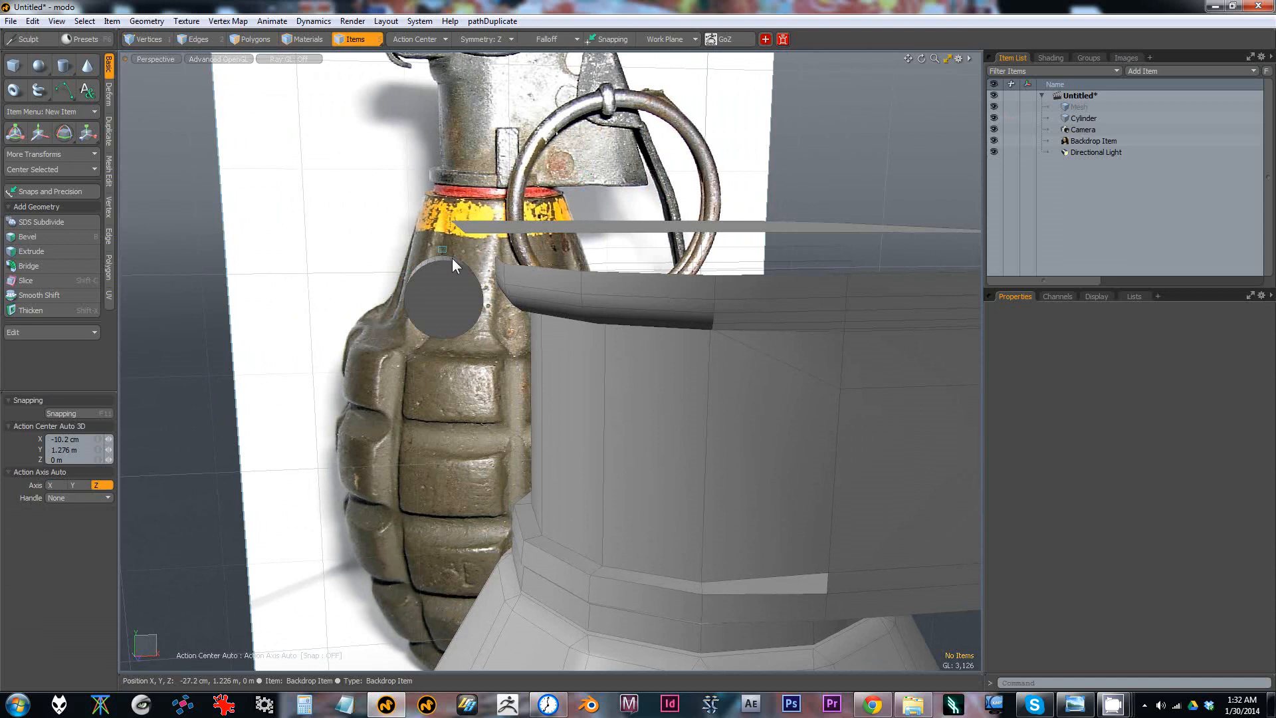
pyautogui.click(444, 306)
pyautogui.press('3')
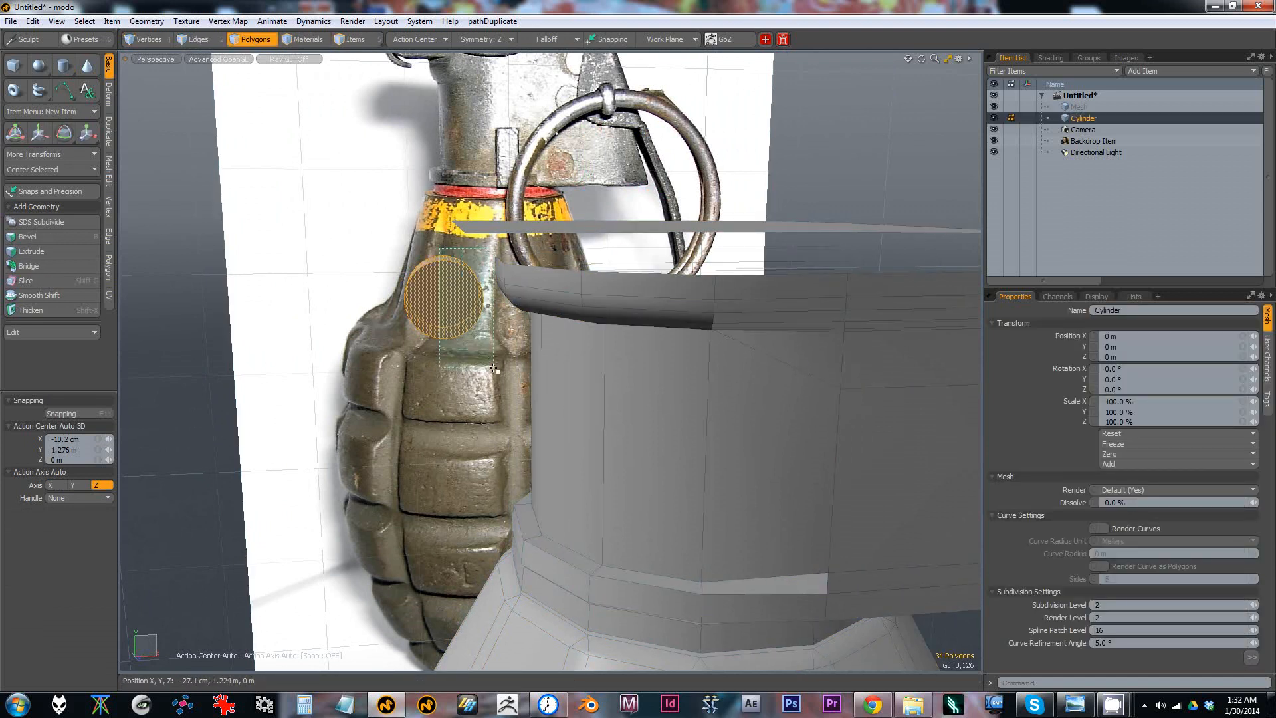
pyautogui.keyDown('alt'); pyautogui.moveTo(495, 369); pyautogui.dragTo(749, 296); pyautogui.keyUp('alt')
pyautogui.click(462, 309)
pyautogui.press('w')
pyautogui.keyDown('alt'); pyautogui.moveTo(347, 256); pyautogui.dragTo(339, 214); pyautogui.keyUp('alt')
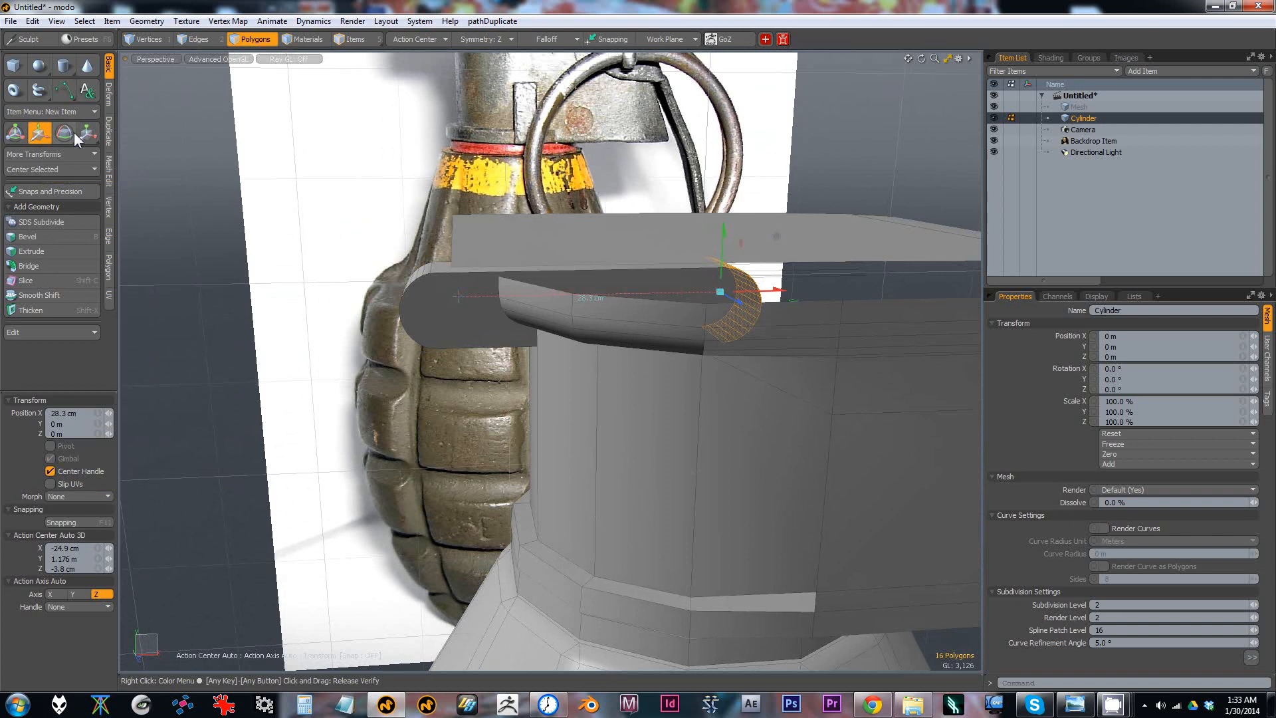
pyautogui.click(214, 208)
# Step: Widen the rounded bar by moving its two end caps outward along Z to about the lever's width
pyautogui.keyDown('alt'); pyautogui.moveTo(448, 304); pyautogui.dragTo(626, 331); pyautogui.keyUp('alt')
pyautogui.doubleClick(448, 285)
pyautogui.press('space')
pyautogui.press('space')
pyautogui.press('space')
pyautogui.press('w')
pyautogui.hotkey('ctrl', 'z')
pyautogui.press('space')
pyautogui.press('space')
pyautogui.press('space')
pyautogui.press('space')
pyautogui.press('w')
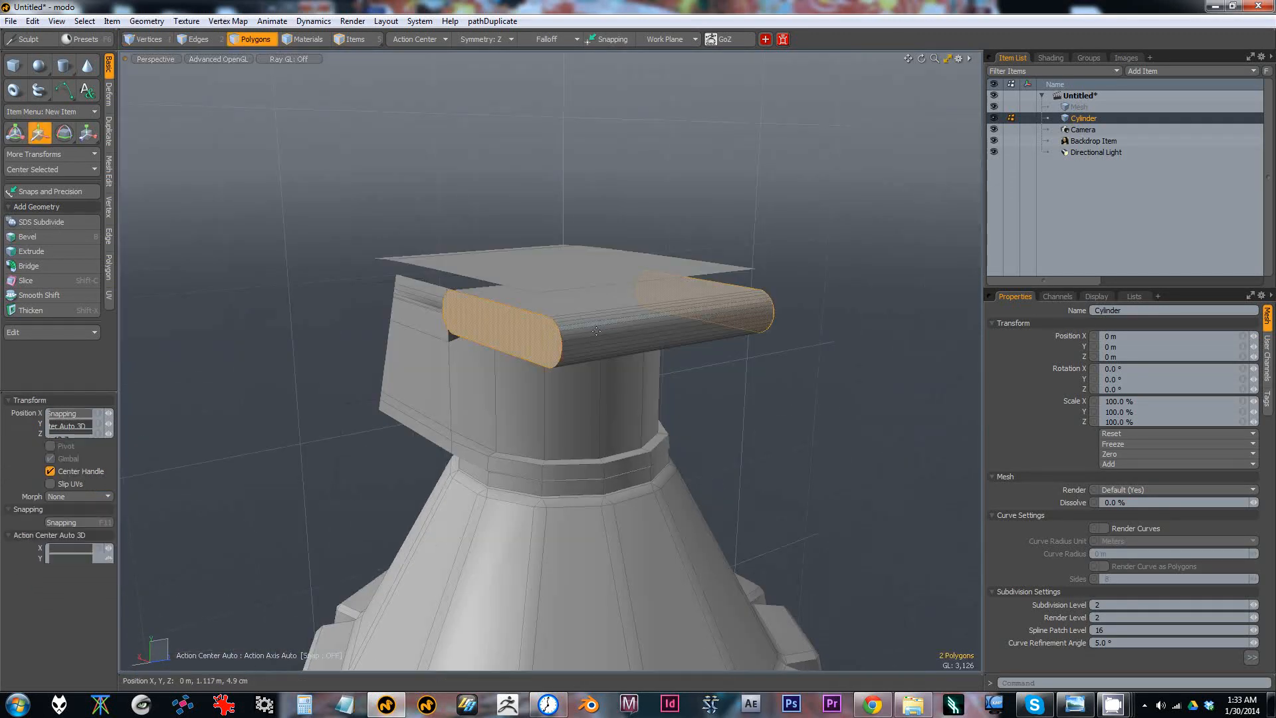
pyautogui.press('space')
pyautogui.press('space')
pyautogui.keyDown('alt'); pyautogui.moveTo(497, 327); pyautogui.dragTo(375, 307); pyautogui.keyUp('alt')
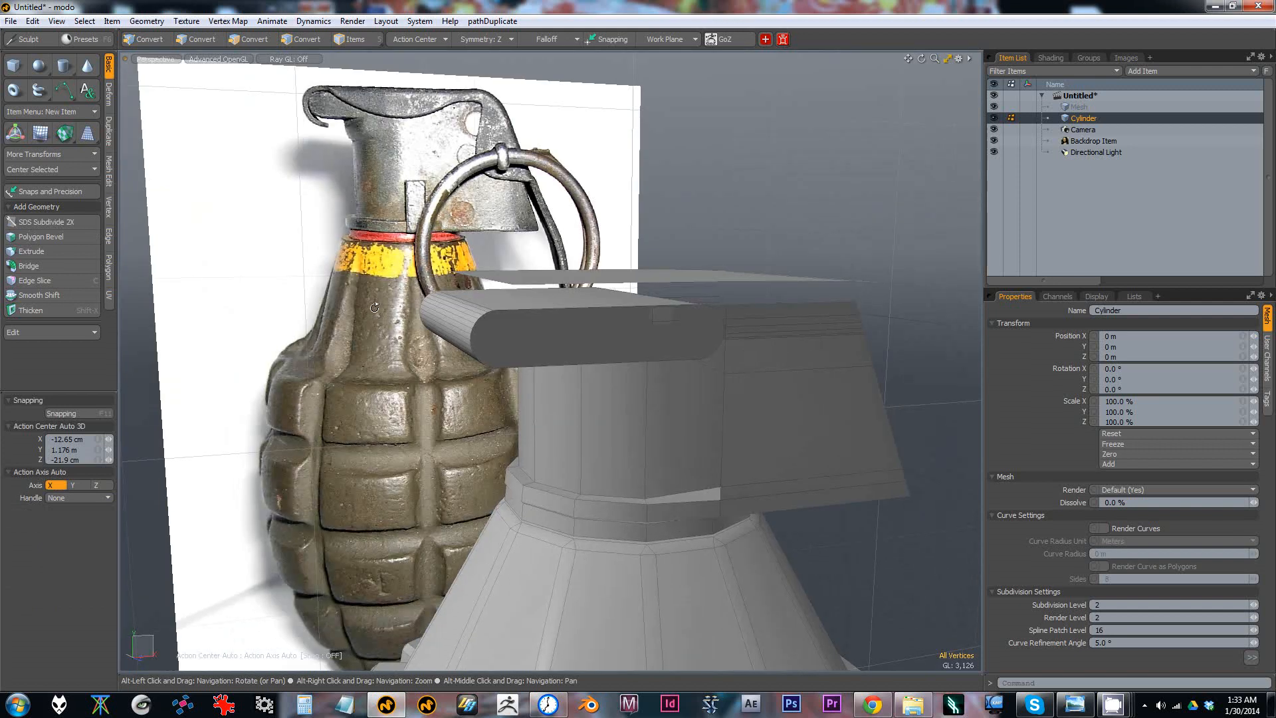
# Step: Duplicate the 14 curved polygons at the bar's front end as a separate strip for the lever's curl
pyautogui.keyDown('alt'); pyautogui.moveTo(374, 307); pyautogui.dragTo(312, 321, button='right'); pyautogui.keyUp('alt')
pyautogui.keyDown('alt'); pyautogui.moveTo(313, 322); pyautogui.dragTo(399, 365); pyautogui.keyUp('alt')
pyautogui.keyDown('alt'); pyautogui.moveTo(399, 365); pyautogui.dragTo(352, 374, button='right'); pyautogui.keyUp('alt')
pyautogui.keyDown('alt'); pyautogui.moveTo(352, 374); pyautogui.dragTo(386, 329); pyautogui.keyUp('alt')
pyautogui.keyDown('alt'); pyautogui.moveTo(386, 329); pyautogui.dragTo(455, 325, button='right'); pyautogui.keyUp('alt')
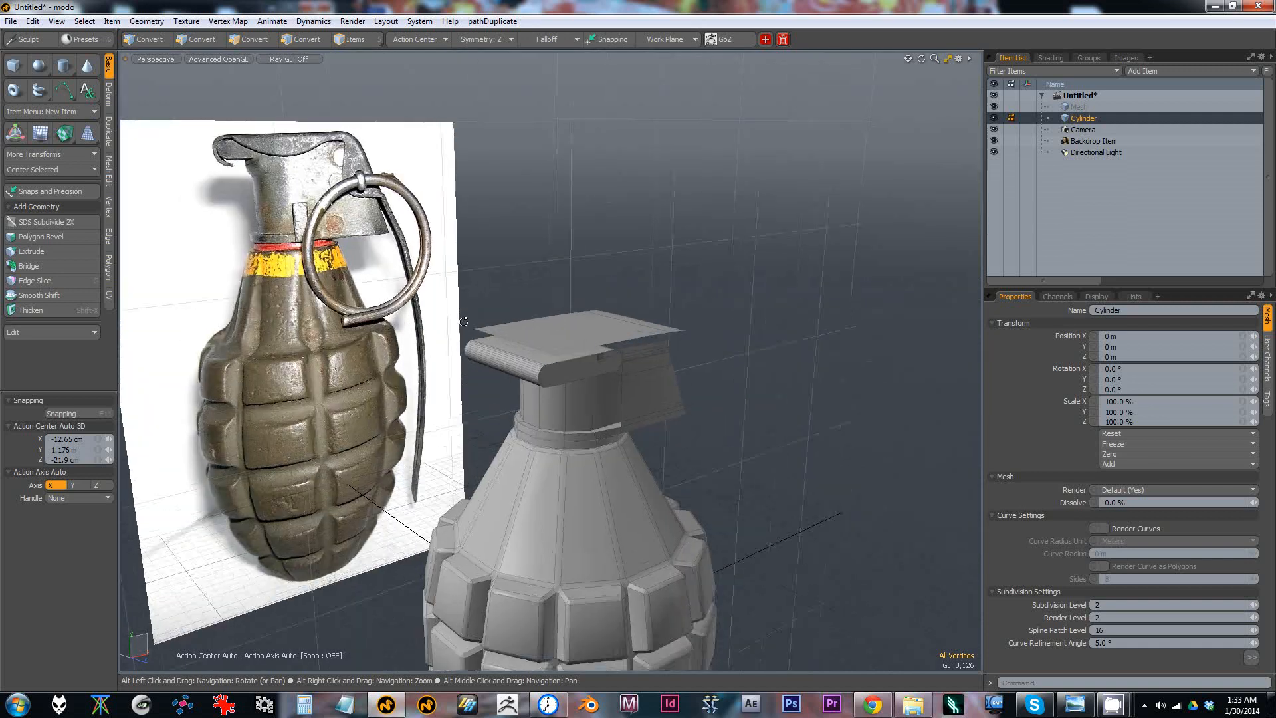
pyautogui.keyDown('alt'); pyautogui.moveTo(456, 324); pyautogui.dragTo(409, 312); pyautogui.keyUp('alt')
pyautogui.press('space')
pyautogui.press('space')
pyautogui.keyDown('alt'); pyautogui.moveTo(508, 337); pyautogui.dragTo(547, 332, button='right'); pyautogui.keyUp('alt')
pyautogui.keyDown('alt'); pyautogui.moveTo(547, 332); pyautogui.dragTo(589, 336); pyautogui.keyUp('alt')
pyautogui.press('w')
pyautogui.moveTo(444, 349)
pyautogui.keyDown('alt'); pyautogui.mouseDown()
pyautogui.moveTo(479, 367)
pyautogui.moveTo(509, 359)
pyautogui.moveTo(506, 392)
pyautogui.moveTo(519, 331)
pyautogui.moveTo(488, 388)
pyautogui.moveTo(532, 365)
pyautogui.mouseUp(); pyautogui.keyUp('alt')
pyautogui.press('space')
pyautogui.scroll(3, 522, 363)
pyautogui.press('y')
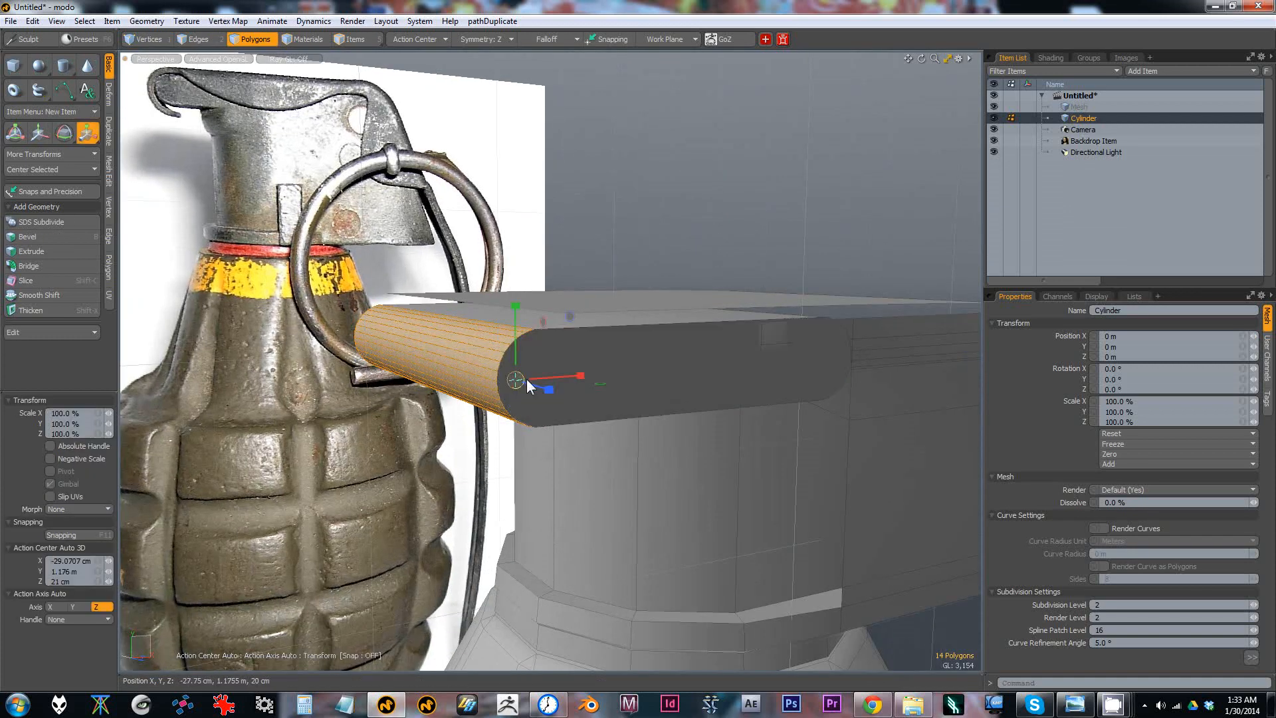
# Step: Scale the copied curl strip to fit the lever plate's width and shift it about 1.8 cm along Z
pyautogui.moveTo(570, 317); pyautogui.dragTo(489, 337)
pyautogui.moveTo(465, 379); pyautogui.dragTo(486, 379)
pyautogui.keyDown('alt'); pyautogui.moveTo(485, 379); pyautogui.dragTo(687, 432); pyautogui.keyUp('alt')
pyautogui.press('w')
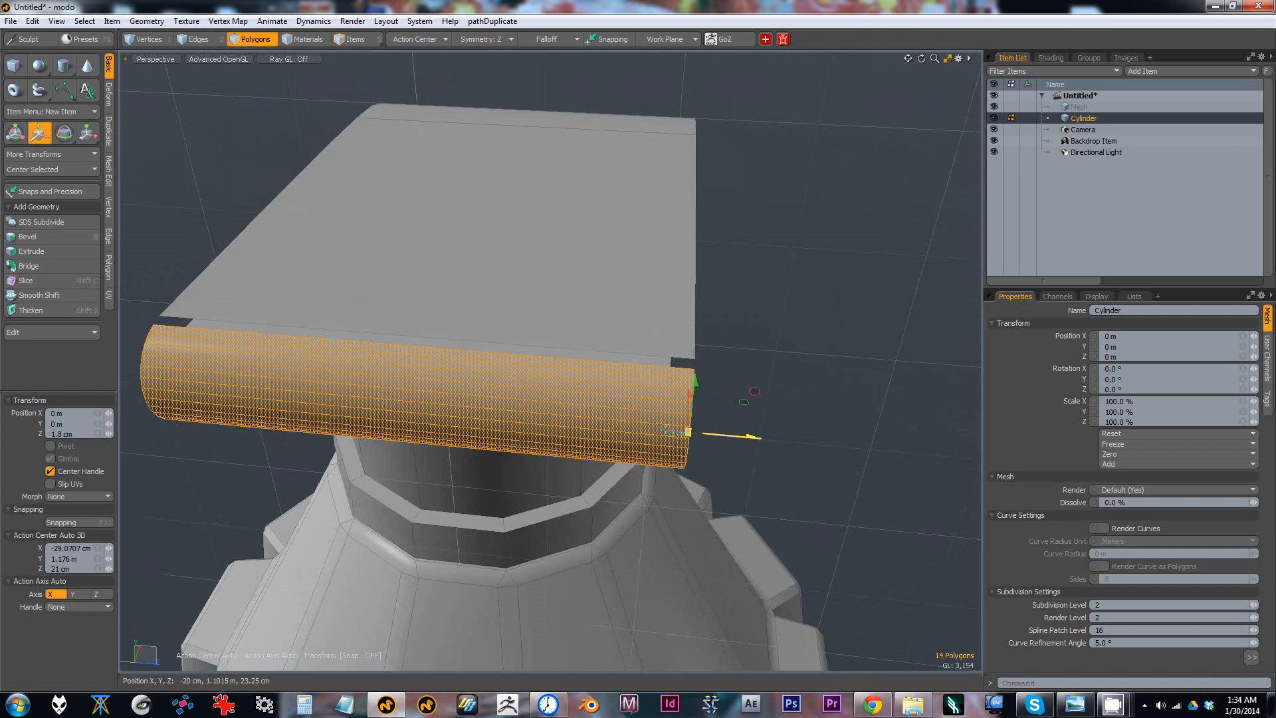
# Step: Bridge the front edge of the lever's top plate to the upper edge of the curl strip and turn symmetry off
pyautogui.press('2')
pyautogui.click(680, 369)
pyautogui.keyDown('shift'); pyautogui.click(683, 359); pyautogui.keyUp('shift')
pyautogui.keyDown('alt'); pyautogui.moveTo(678, 360); pyautogui.dragTo(530, 320); pyautogui.keyUp('alt')
pyautogui.scroll(3, 550, 326)
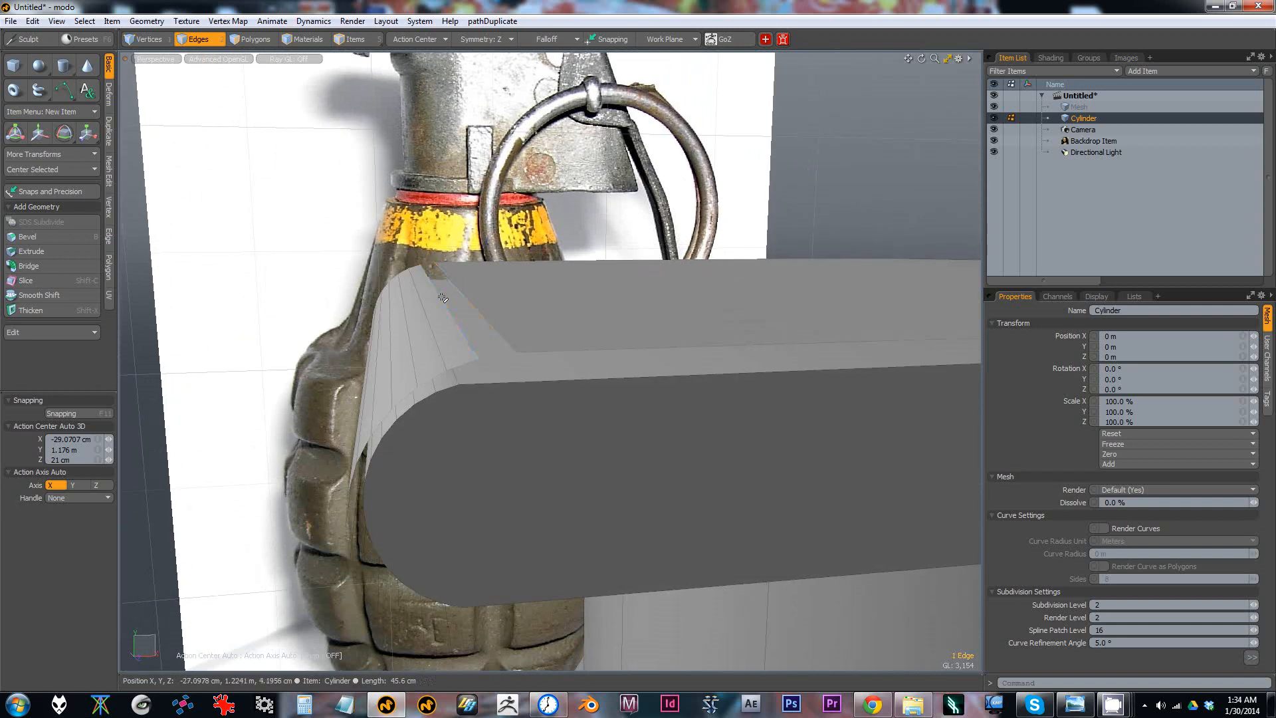
pyautogui.keyDown('ctrl'); pyautogui.click(470, 300); pyautogui.keyUp('ctrl')
pyautogui.click(38, 266)
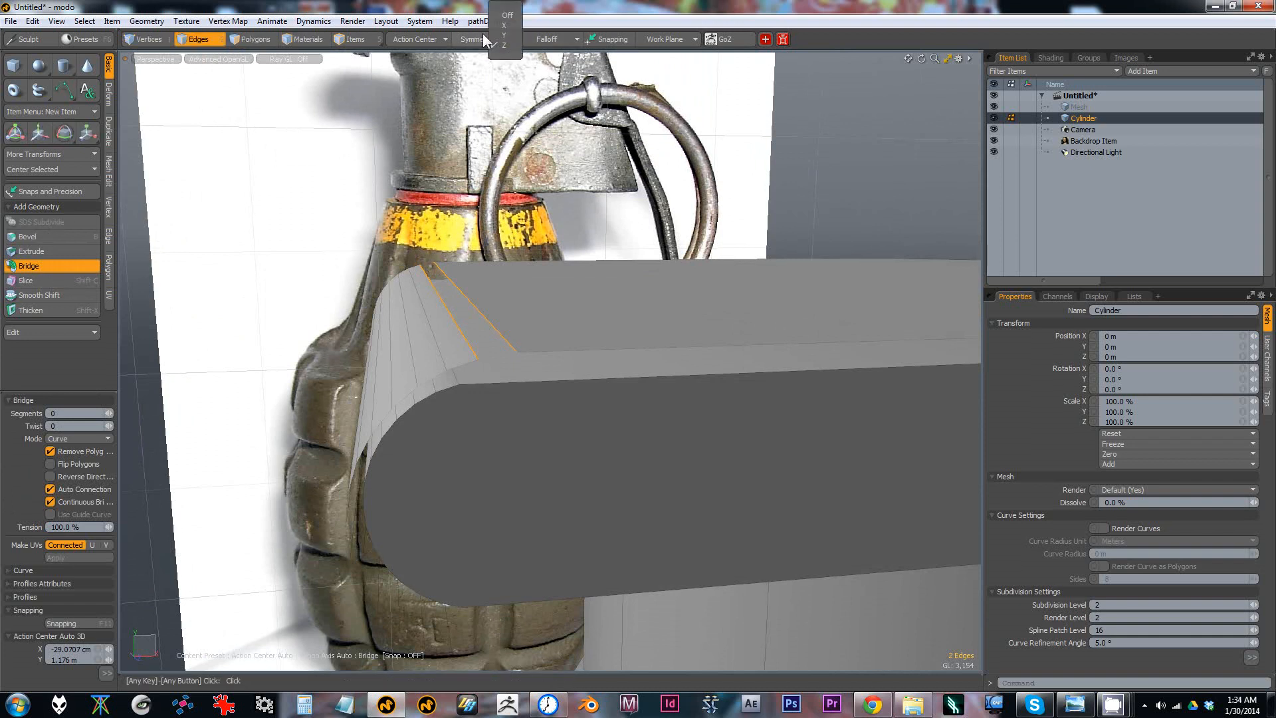
pyautogui.click(507, 16)
# Step: Extend the lower edge of the lever's front curl by one more polygon
pyautogui.keyDown('alt'); pyautogui.moveTo(434, 271); pyautogui.dragTo(372, 189); pyautogui.keyUp('alt')
pyautogui.keyDown('alt'); pyautogui.moveTo(408, 401); pyautogui.dragTo(426, 332); pyautogui.keyUp('alt')
pyautogui.press('space')
pyautogui.click(477, 440)
pyautogui.moveTo(477, 439)
pyautogui.keyDown('alt'); pyautogui.mouseDown()
pyautogui.moveTo(407, 347)
pyautogui.moveTo(485, 455)
pyautogui.moveTo(504, 421)
pyautogui.moveTo(465, 459)
pyautogui.mouseUp(); pyautogui.keyUp('alt')
pyautogui.press('z')
pyautogui.press('1')
pyautogui.keyDown('alt'); pyautogui.moveTo(465, 458); pyautogui.dragTo(340, 478, button='right'); pyautogui.keyUp('alt')
pyautogui.keyDown('alt'); pyautogui.moveTo(340, 478); pyautogui.dragTo(444, 352); pyautogui.keyUp('alt')
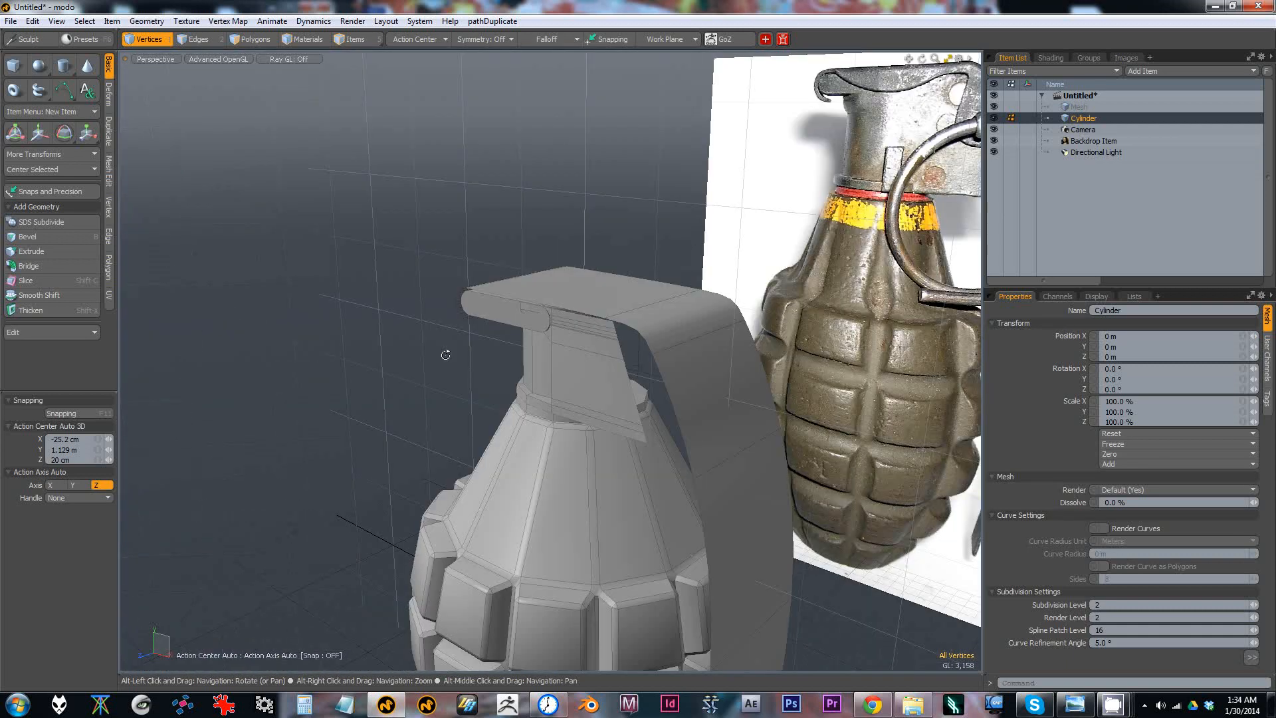
# Step: Select all of the lever's connected polygons and examine its profile against the reference photo in the front view
pyautogui.keyDown('alt'); pyautogui.moveTo(444, 352); pyautogui.dragTo(488, 397, button='right'); pyautogui.keyUp('alt')
pyautogui.keyDown('alt'); pyautogui.moveTo(514, 400); pyautogui.dragTo(568, 329); pyautogui.keyUp('alt')
pyautogui.keyDown('alt'); pyautogui.moveTo(568, 329); pyautogui.dragTo(556, 309, button='right'); pyautogui.keyUp('alt')
pyautogui.press('3')
pyautogui.doubleClick(536, 354)
pyautogui.keyDown('alt'); pyautogui.moveTo(529, 362); pyautogui.dragTo(550, 390, button='right'); pyautogui.keyUp('alt')
pyautogui.keyDown('alt'); pyautogui.moveTo(579, 386); pyautogui.dragTo(628, 371); pyautogui.keyUp('alt')
pyautogui.hotkey('ctrl', 'space')
pyautogui.click(667, 377)
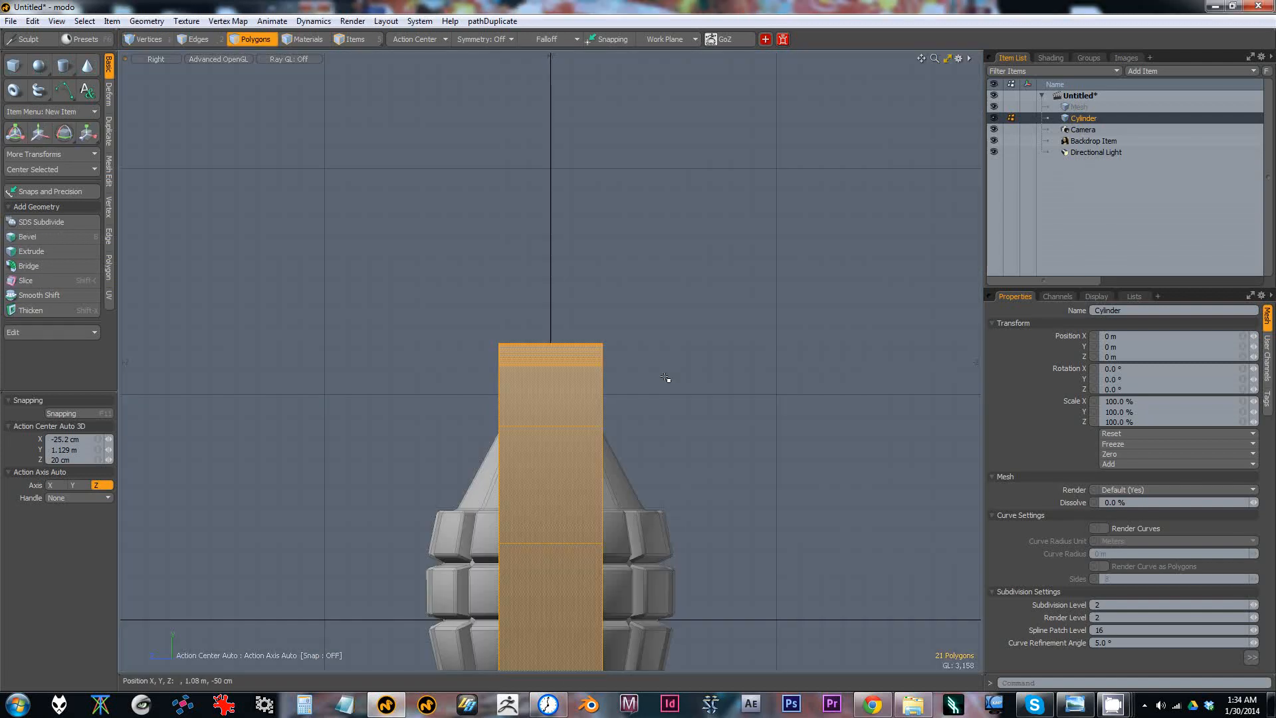
pyautogui.hotkey('ctrl', 'space')
pyautogui.click(775, 430)
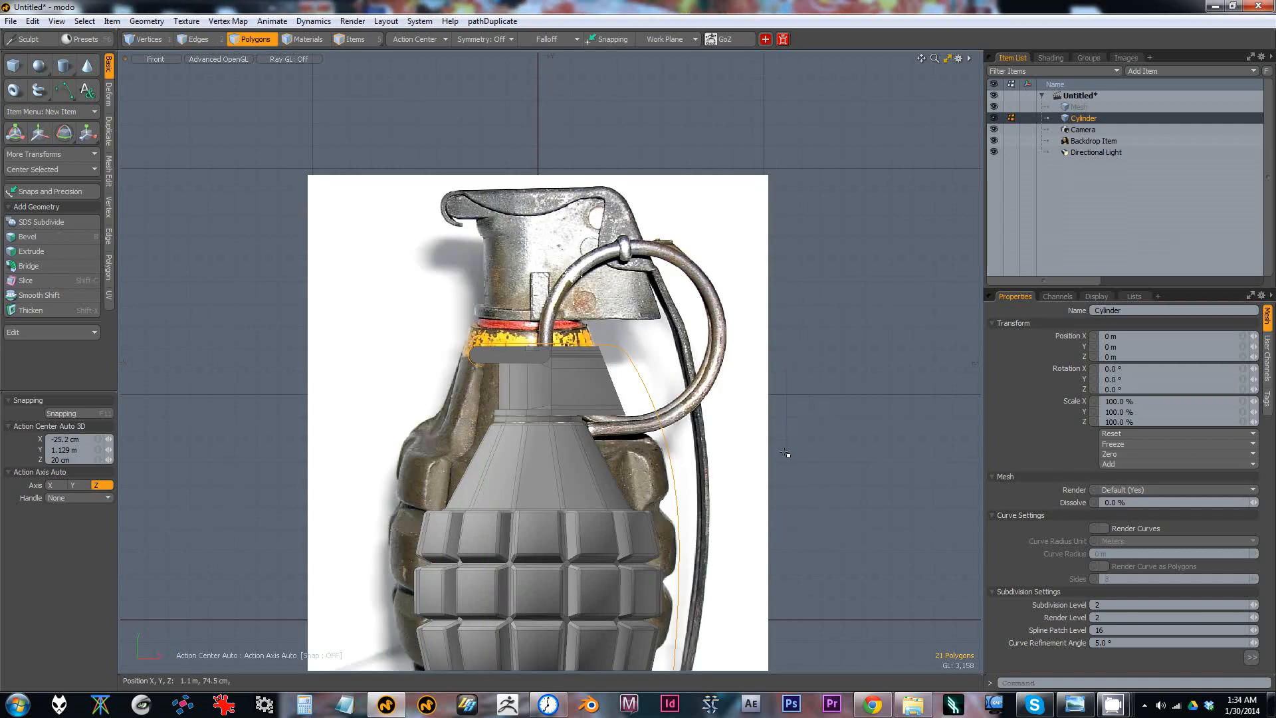
pyautogui.keyDown('alt'); pyautogui.moveTo(661, 415); pyautogui.dragTo(651, 390); pyautogui.keyUp('alt')
pyautogui.scroll(-2, 651, 390)
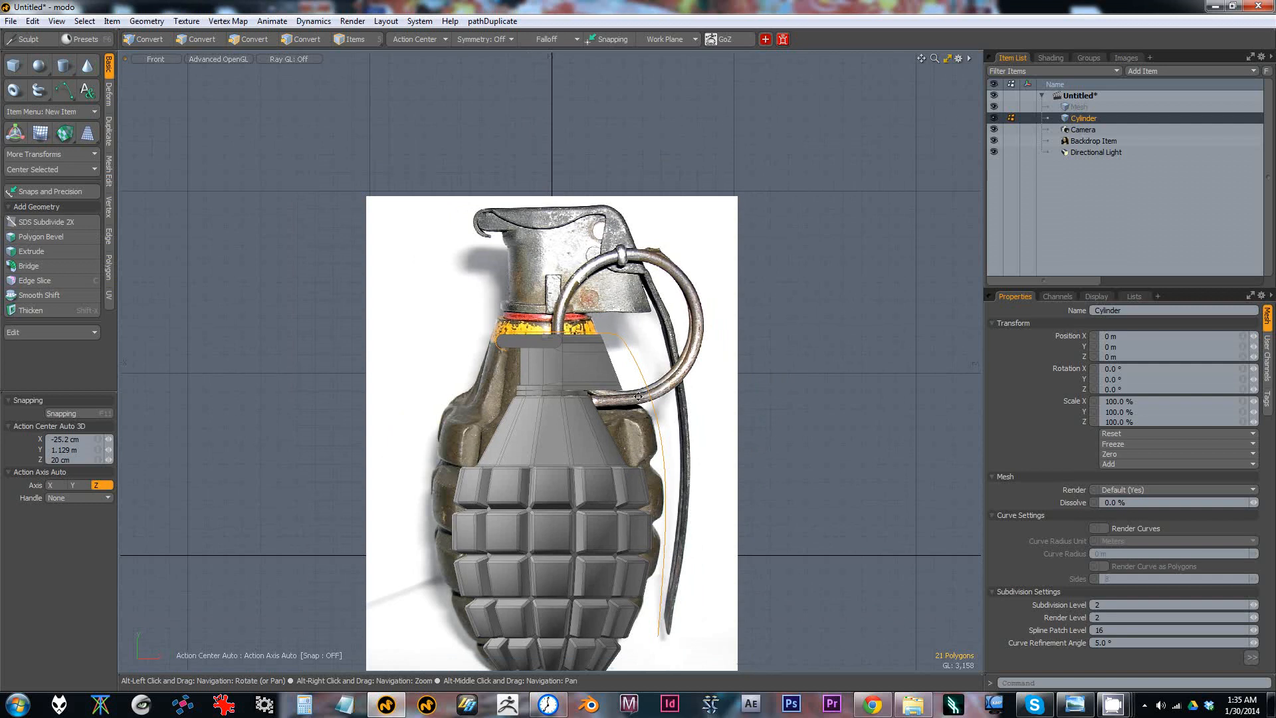
# Step: Adjust the ten vertices of the lever's hanging part along X against the reference photo
pyautogui.press('3')
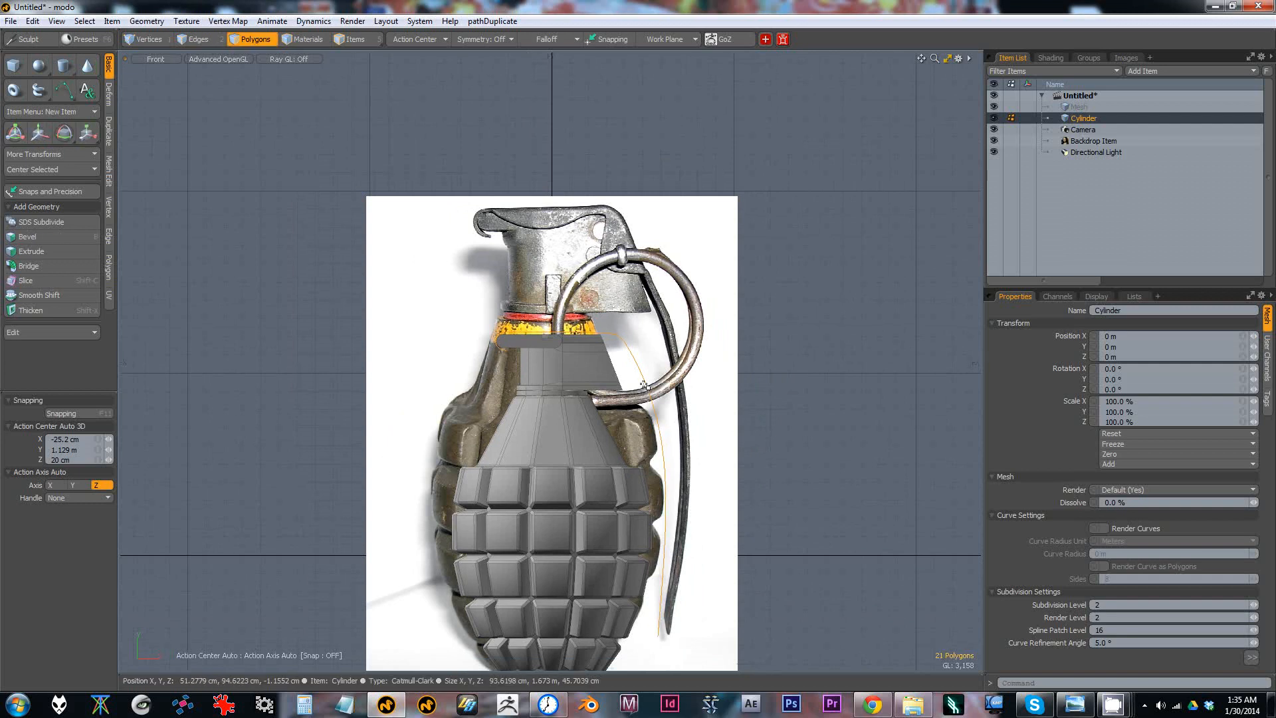
pyautogui.press('1')
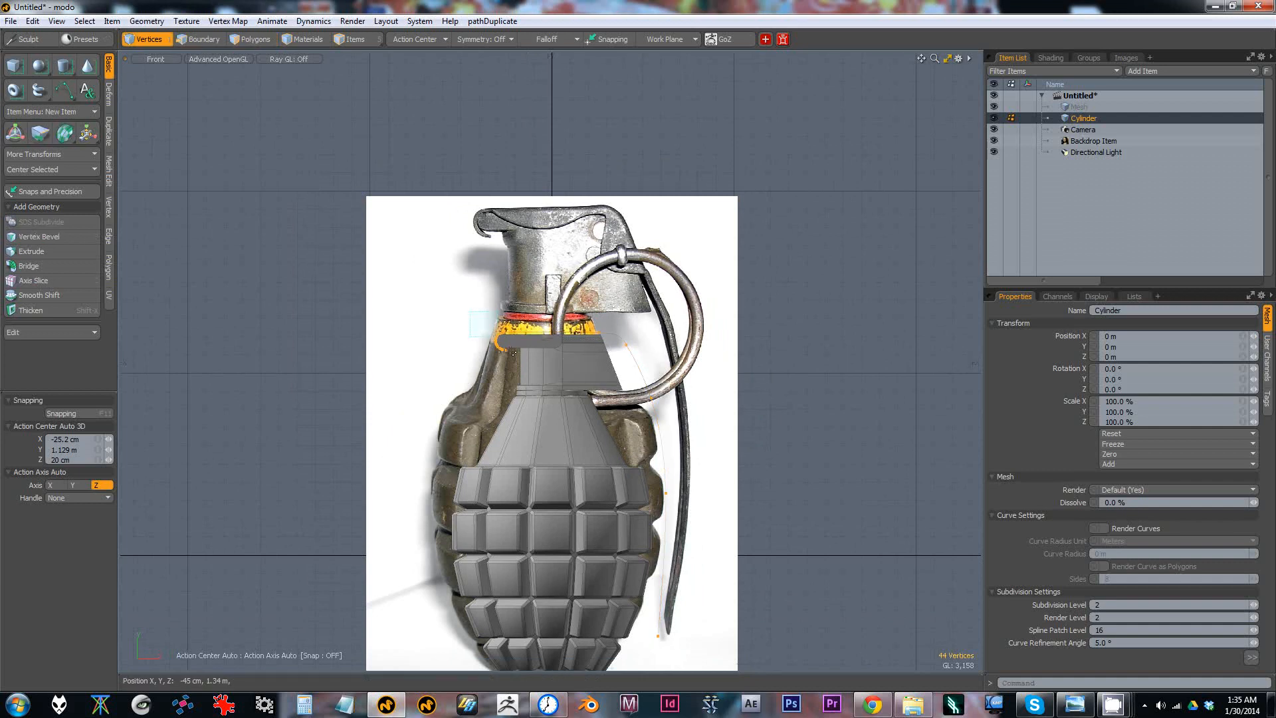
pyautogui.press('w')
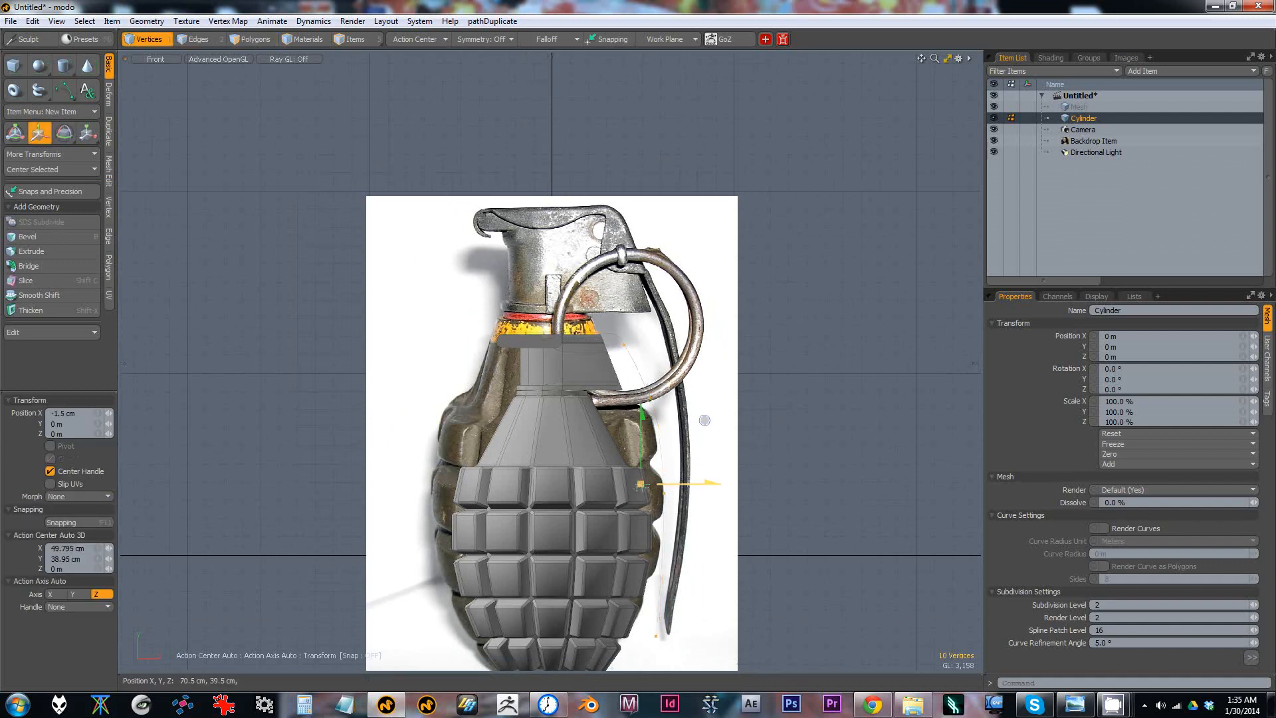
pyautogui.press('e')
pyautogui.press('w')
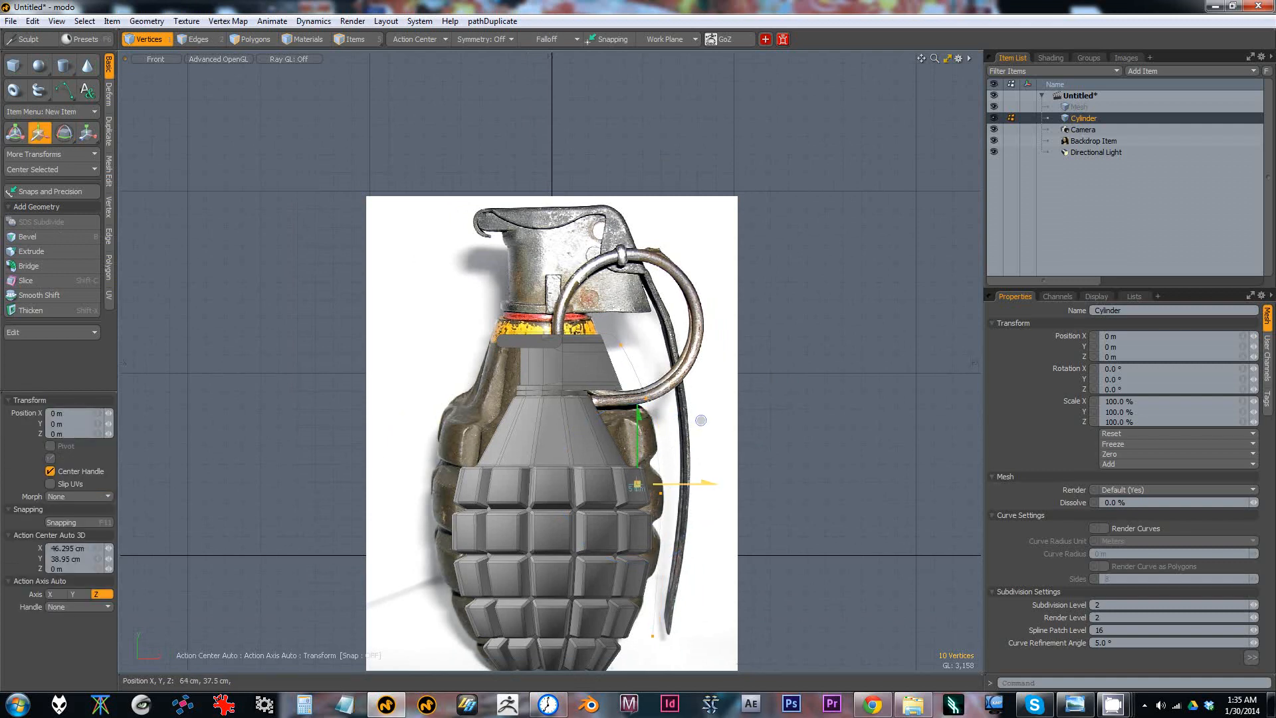
pyautogui.press('space')
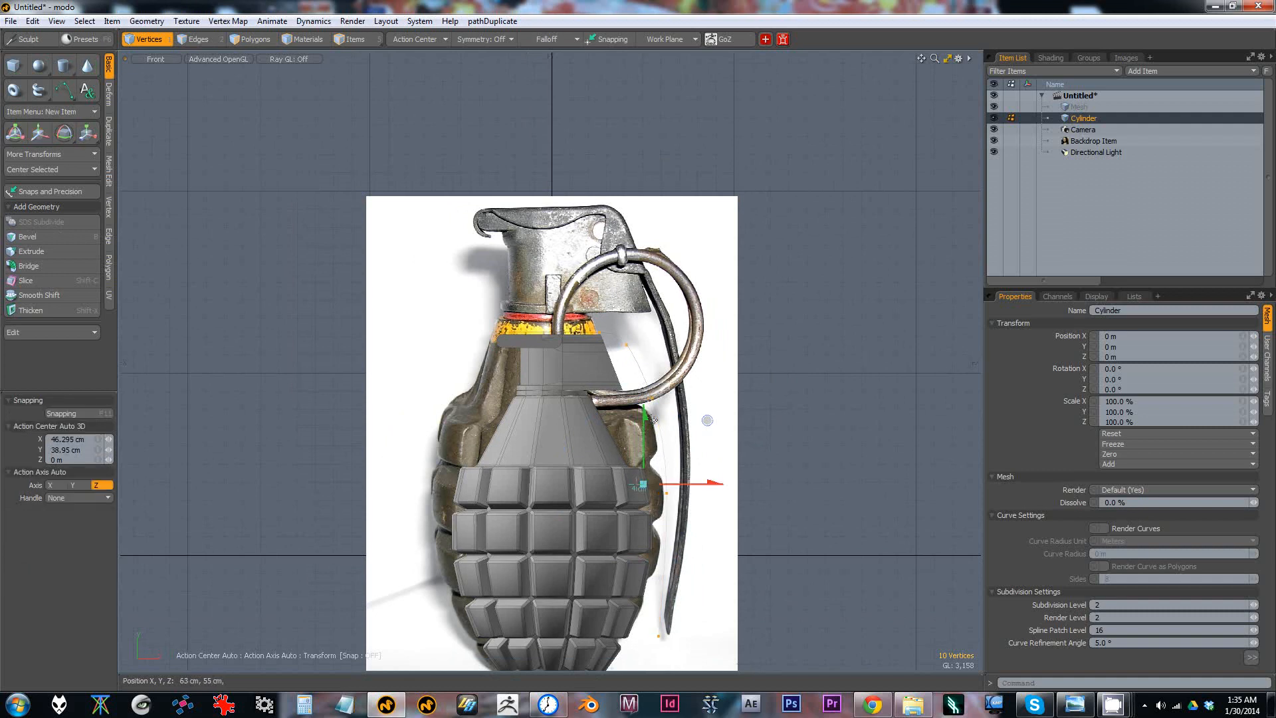
pyautogui.keyDown('alt'); pyautogui.moveTo(630, 401); pyautogui.dragTo(574, 357); pyautogui.keyUp('alt')
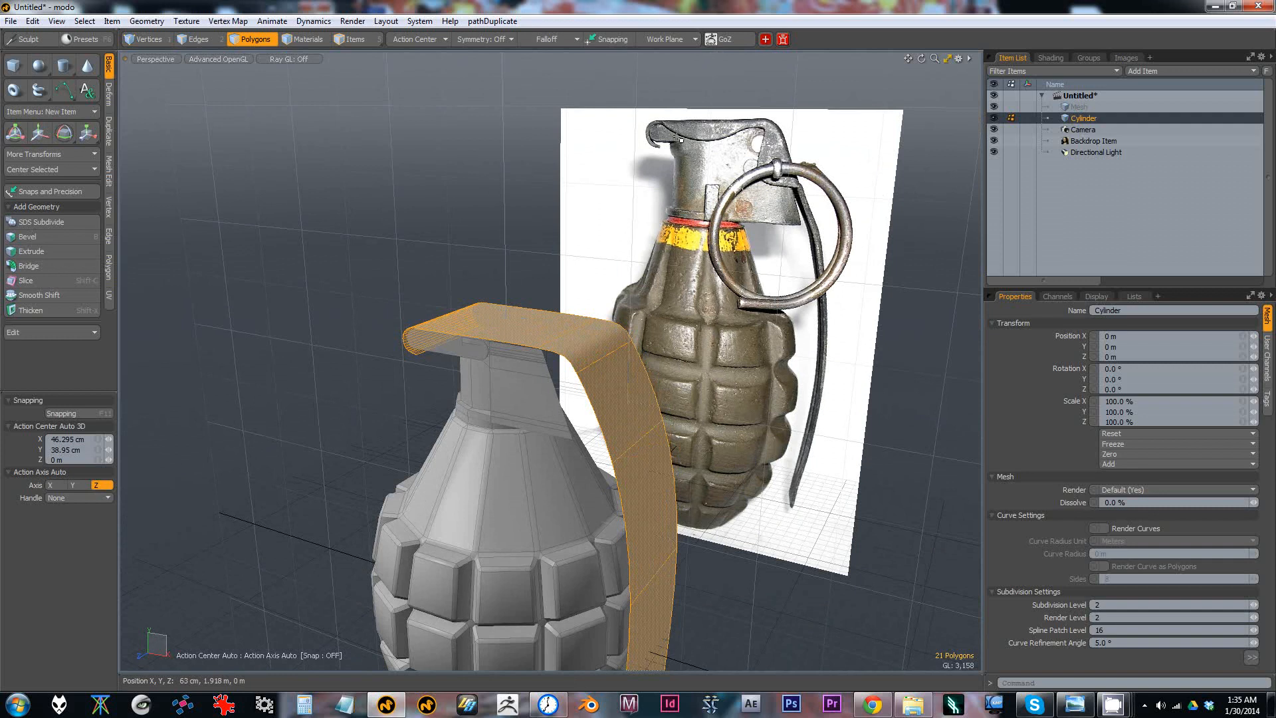
# Step: Examine the lever's top plate and front curl from the side and from above
pyautogui.keyDown('alt'); pyautogui.moveTo(733, 236); pyautogui.dragTo(674, 289); pyautogui.keyUp('alt')
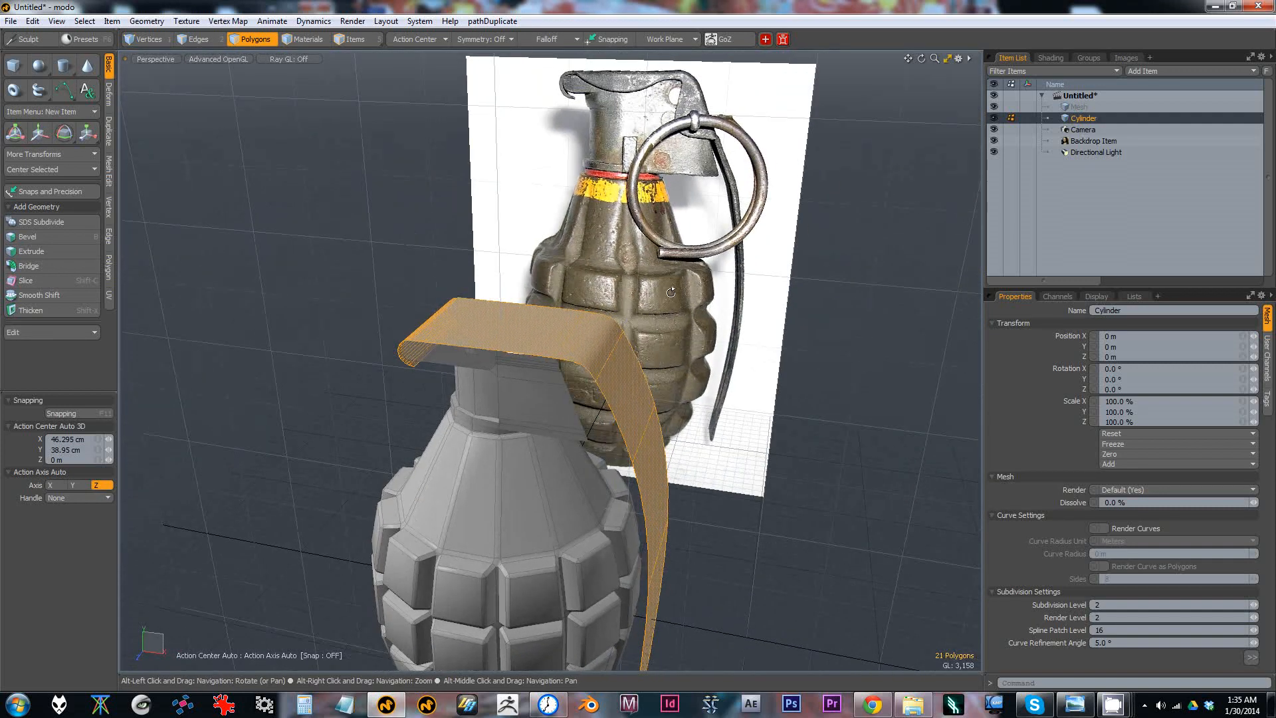
pyautogui.press('2')
pyautogui.keyDown('alt'); pyautogui.moveTo(508, 392); pyautogui.dragTo(403, 170); pyautogui.keyUp('alt')
pyautogui.click(557, 335)
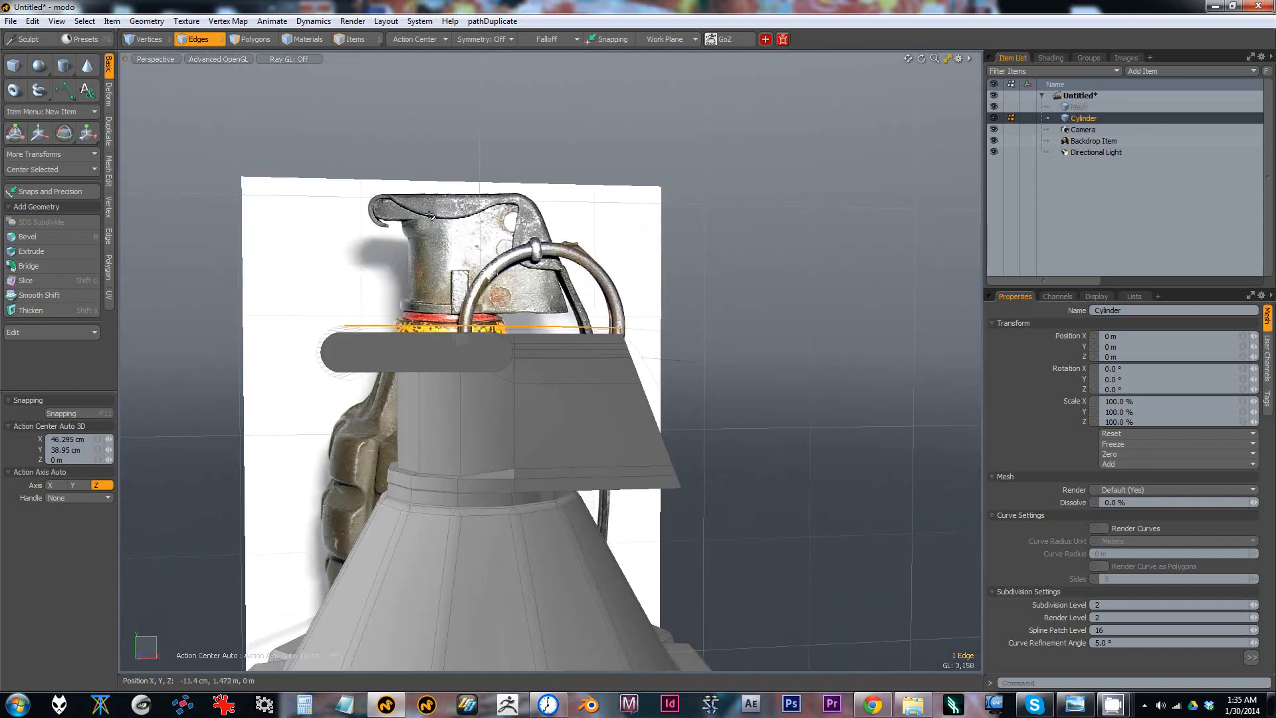
pyautogui.keyDown('alt'); pyautogui.moveTo(430, 214); pyautogui.dragTo(500, 336); pyautogui.keyUp('alt')
pyautogui.press('3')
pyautogui.keyDown('alt'); pyautogui.moveTo(600, 337); pyautogui.dragTo(500, 322); pyautogui.keyUp('alt')
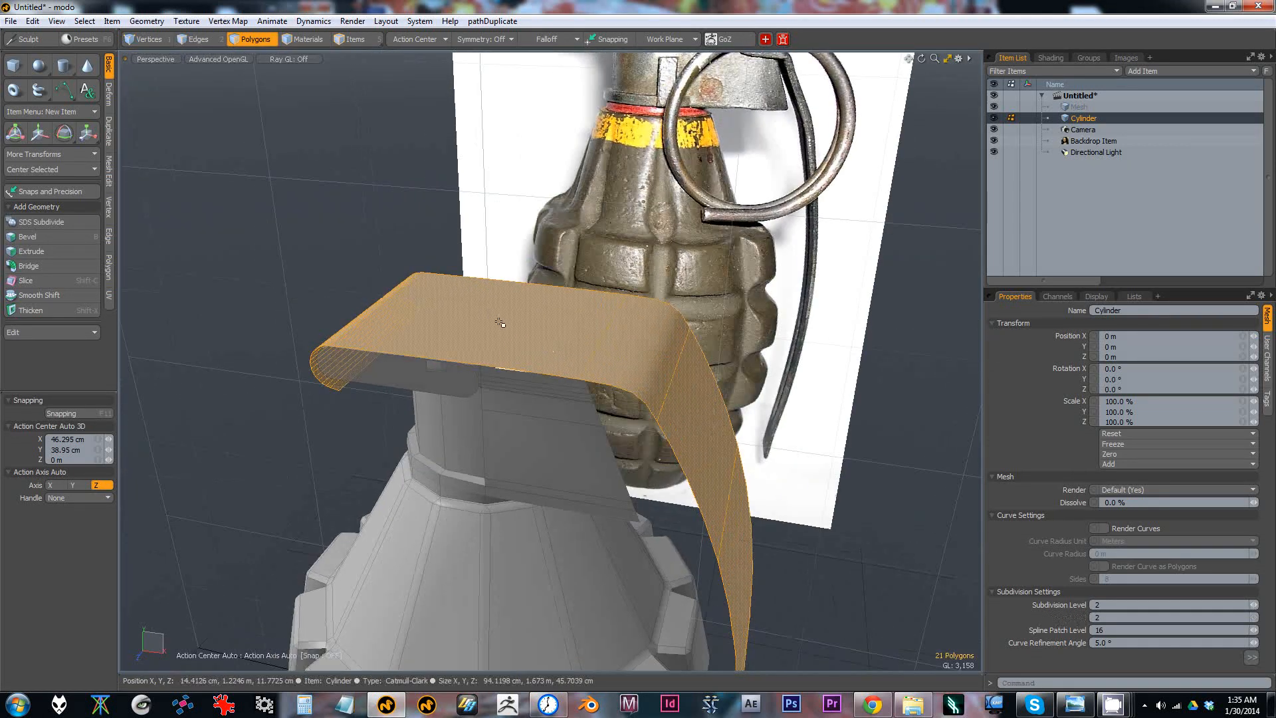
pyautogui.keyDown('alt'); pyautogui.moveTo(500, 272); pyautogui.dragTo(555, 266); pyautogui.keyUp('alt')
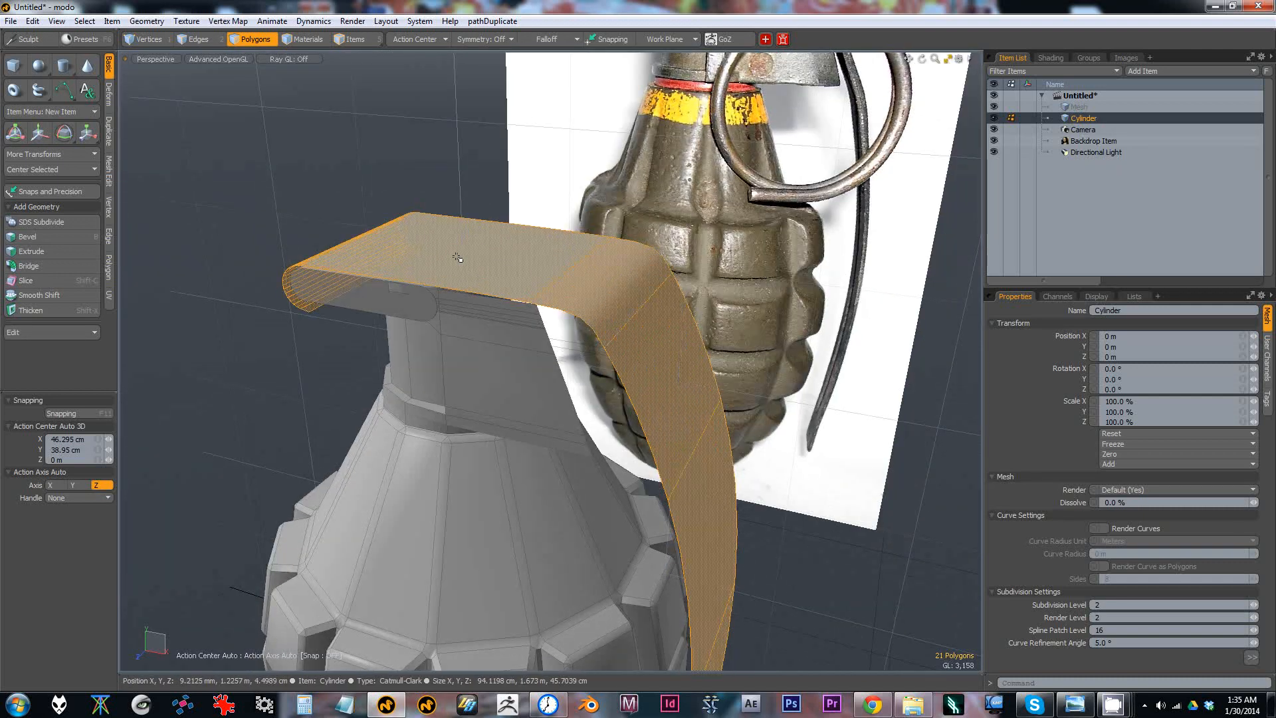
# Step: Freeze the lever's 21 selected polygons with displacement, deformation and tessellation enabled
pyautogui.click(143, 21)
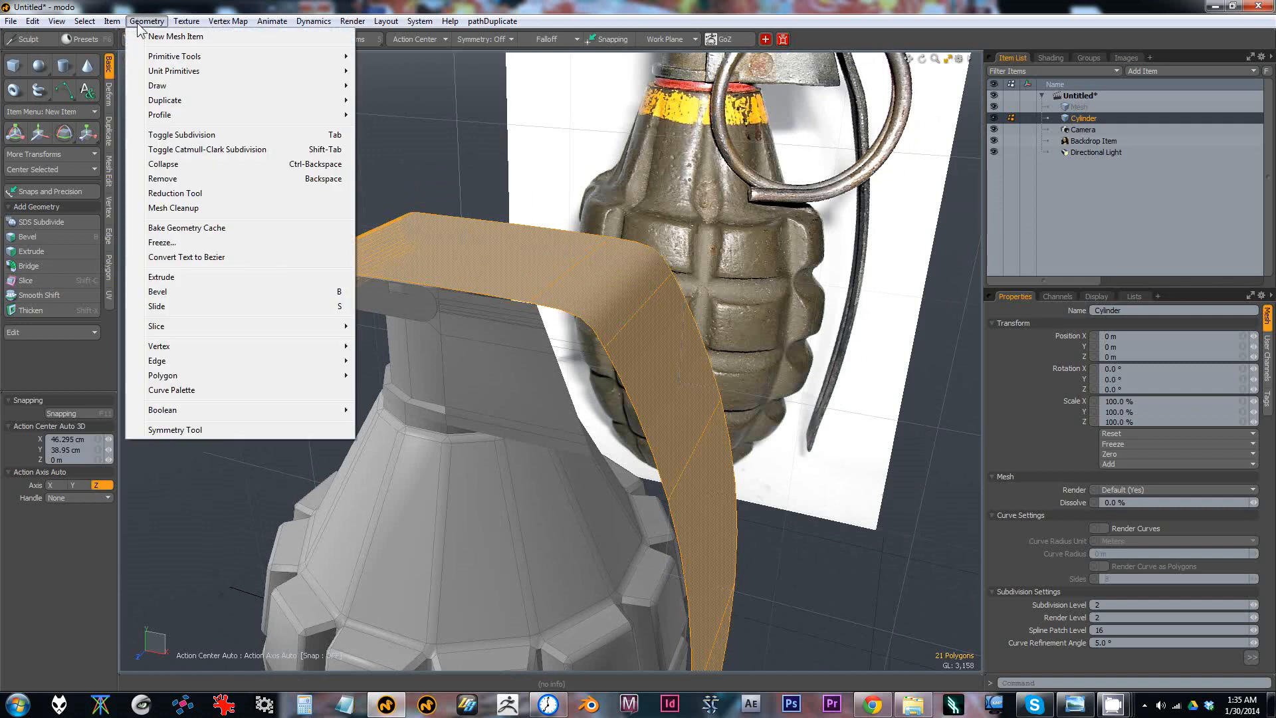
pyautogui.click(177, 242)
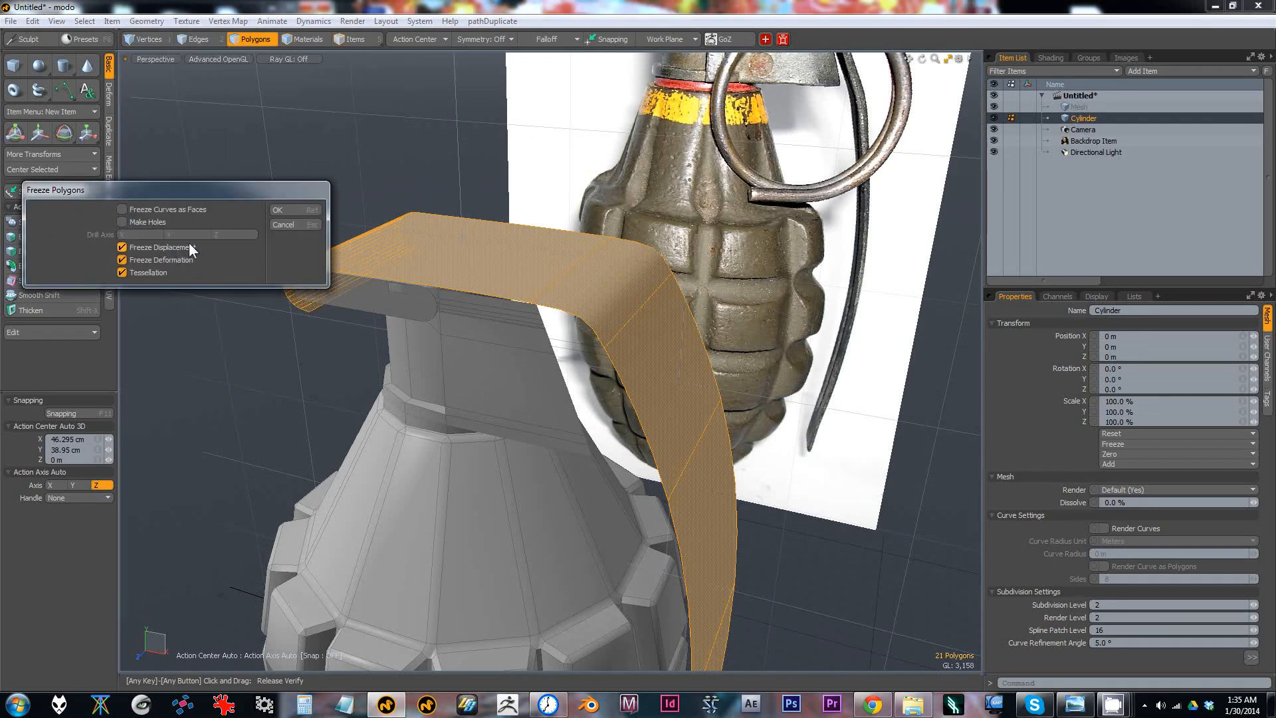
pyautogui.click(286, 212)
# Step: Examine the lever's top plate, front curl and hanging part from several sides
pyautogui.keyDown('alt'); pyautogui.moveTo(532, 305); pyautogui.dragTo(515, 359); pyautogui.keyUp('alt')
pyautogui.doubleClick(567, 299)
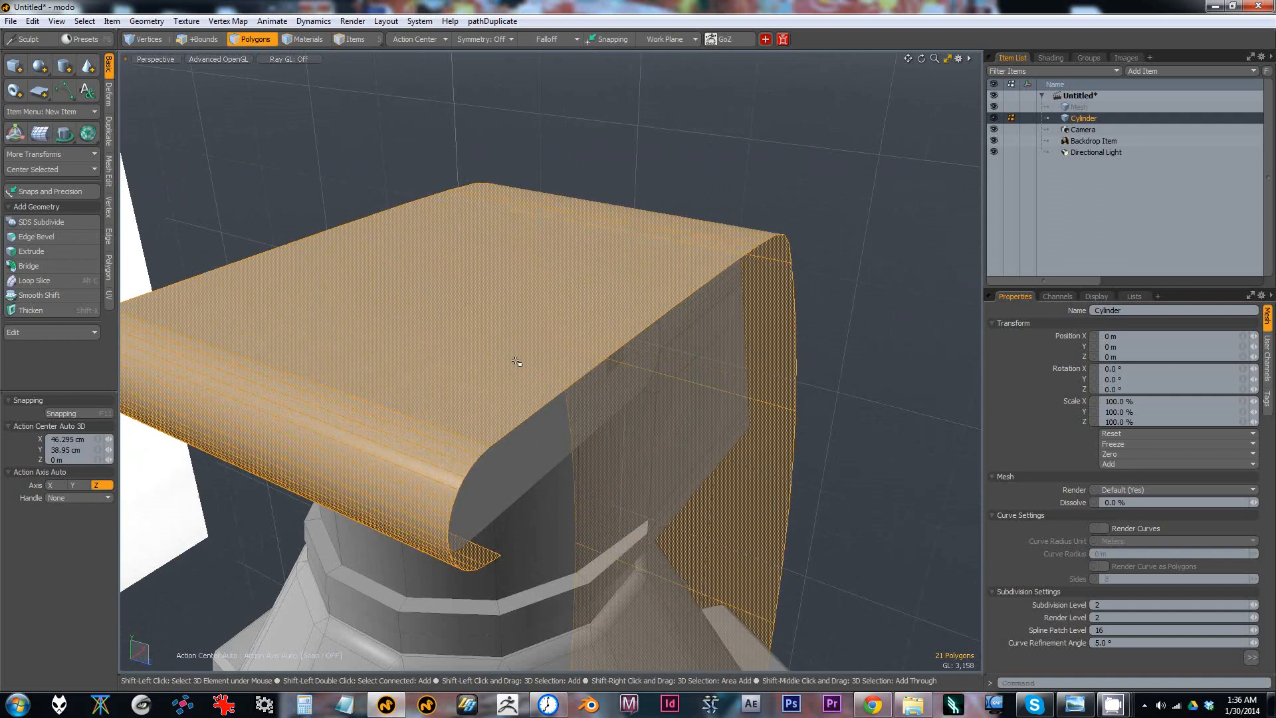
pyautogui.keyDown('alt'); pyautogui.moveTo(502, 367); pyautogui.dragTo(542, 346); pyautogui.keyUp('alt')
pyautogui.click(616, 324)
pyautogui.keyDown('alt'); pyautogui.moveTo(619, 334); pyautogui.dragTo(406, 360); pyautogui.keyUp('alt')
pyautogui.keyDown('alt'); pyautogui.moveTo(405, 360); pyautogui.dragTo(470, 361, button='right'); pyautogui.keyUp('alt')
pyautogui.hotkey('shift', 'a')
pyautogui.keyDown('alt'); pyautogui.moveTo(521, 361); pyautogui.dragTo(667, 376); pyautogui.keyUp('alt')
pyautogui.keyDown('alt'); pyautogui.moveTo(666, 376); pyautogui.dragTo(805, 387, button='right'); pyautogui.keyUp('alt')
pyautogui.keyDown('alt'); pyautogui.moveTo(805, 386); pyautogui.dragTo(670, 397); pyautogui.keyUp('alt')
# Step: Select the 16 polygons that form the lever's curled front end
pyautogui.moveTo(691, 344)
pyautogui.mouseDown()
pyautogui.moveTo(607, 370)
pyautogui.moveTo(628, 265)
pyautogui.mouseUp()
pyautogui.keyDown('alt'); pyautogui.moveTo(627, 265); pyautogui.dragTo(571, 269, button='right'); pyautogui.keyUp('alt')
pyautogui.keyDown('alt'); pyautogui.moveTo(571, 269); pyautogui.dragTo(704, 319); pyautogui.keyUp('alt')
pyautogui.keyDown('alt'); pyautogui.moveTo(704, 319); pyautogui.dragTo(598, 333, button='right'); pyautogui.keyUp('alt')
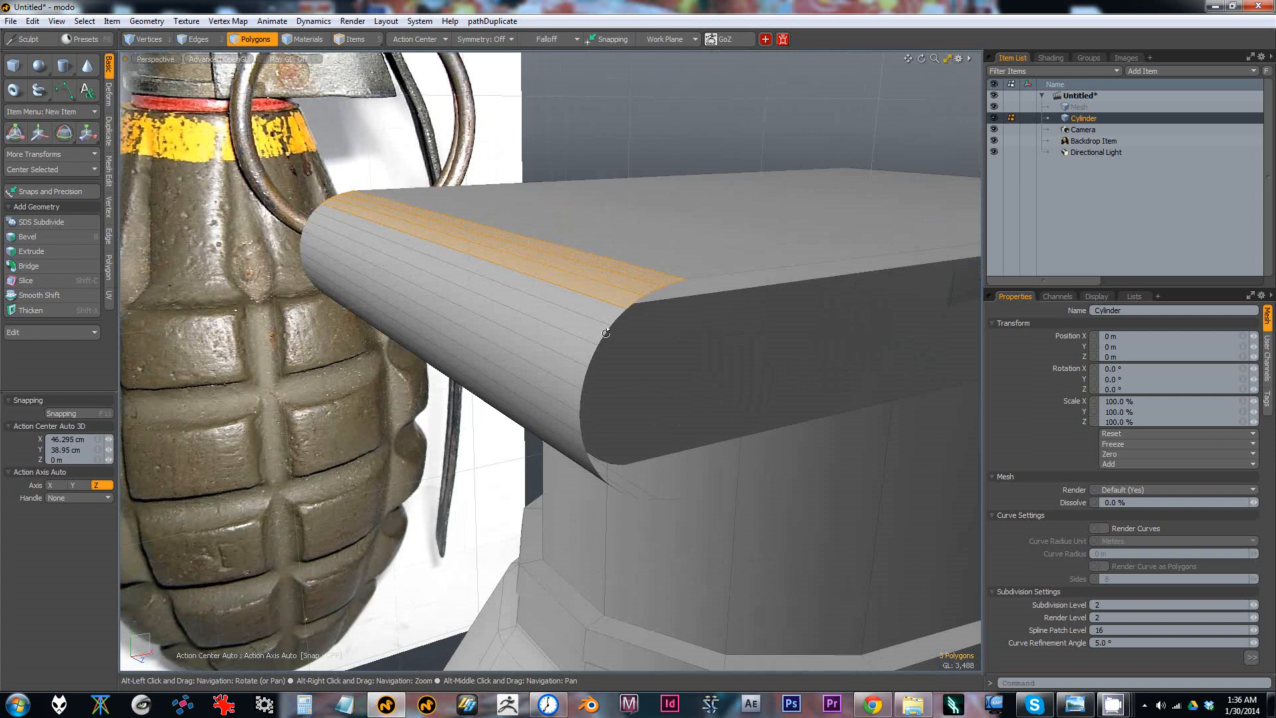
pyautogui.moveTo(479, 352)
pyautogui.mouseDown()
pyautogui.moveTo(576, 435)
pyautogui.moveTo(570, 404)
pyautogui.moveTo(620, 349)
pyautogui.moveTo(664, 343)
pyautogui.mouseUp()
pyautogui.keyDown('alt'); pyautogui.moveTo(665, 342); pyautogui.dragTo(679, 348, button='right'); pyautogui.keyUp('alt')
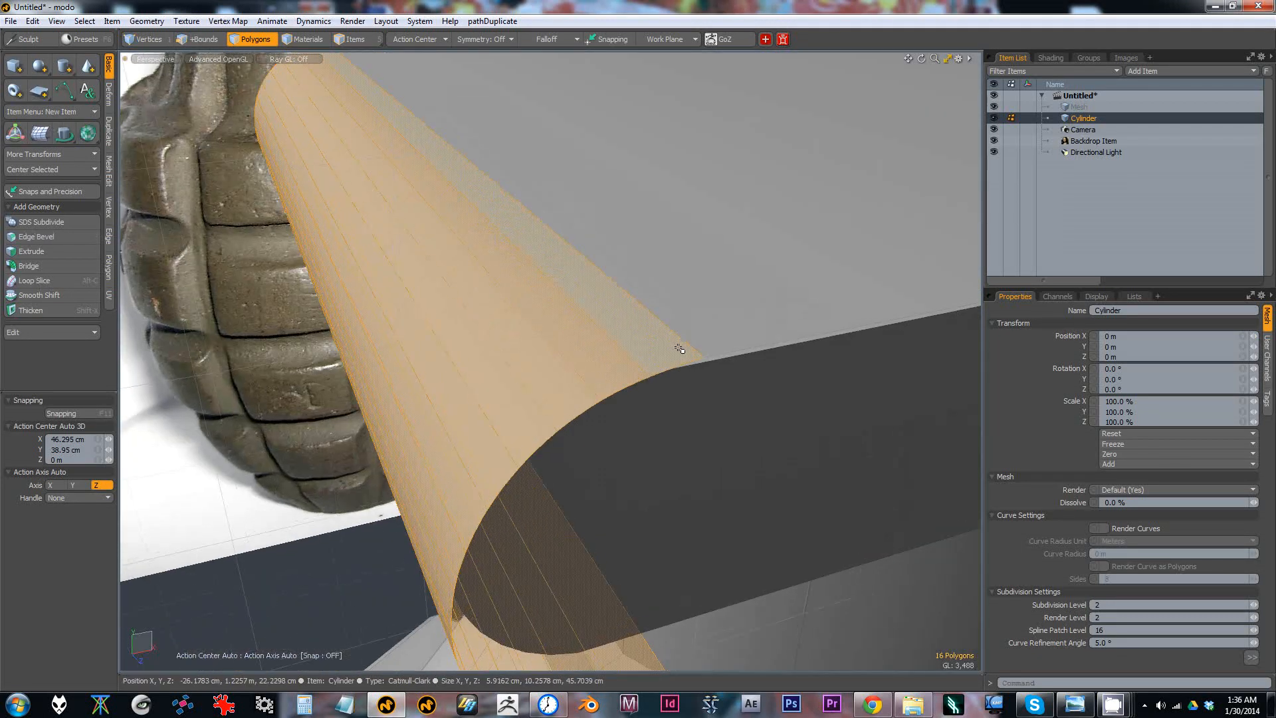
# Step: Delete the surplus crosswise edges at the lever's front curl
pyautogui.press('2')
pyautogui.click(616, 359)
pyautogui.keyDown('alt'); pyautogui.moveTo(616, 359); pyautogui.dragTo(535, 300); pyautogui.keyUp('alt')
pyautogui.keyDown('shift'); pyautogui.click(536, 396); pyautogui.keyUp('shift')
pyautogui.keyDown('shift'); pyautogui.click(540, 387); pyautogui.keyUp('shift')
pyautogui.press('Delete')
# Step: Grow the polygon selection from the front curl across the lever
pyautogui.press('3')
pyautogui.hotkey('shift', 'Up')
pyautogui.keyDown('alt'); pyautogui.moveTo(500, 407); pyautogui.dragTo(532, 404); pyautogui.keyUp('alt')
pyautogui.hotkey('shift', 'Up')
pyautogui.keyDown('alt'); pyautogui.moveTo(555, 339); pyautogui.dragTo(547, 282); pyautogui.keyUp('alt')
pyautogui.keyDown('alt'); pyautogui.moveTo(547, 282); pyautogui.dragTo(561, 265, button='right'); pyautogui.keyUp('alt')
pyautogui.keyDown('alt'); pyautogui.moveTo(459, 260); pyautogui.dragTo(663, 222); pyautogui.keyUp('alt')
# Step: Select all 13 polygons of the lever and freeze them into plain faces
pyautogui.click(564, 251)
pyautogui.keyDown('alt'); pyautogui.moveTo(564, 251); pyautogui.dragTo(606, 288); pyautogui.keyUp('alt')
pyautogui.press('l')
pyautogui.press('1')
pyautogui.press('3')
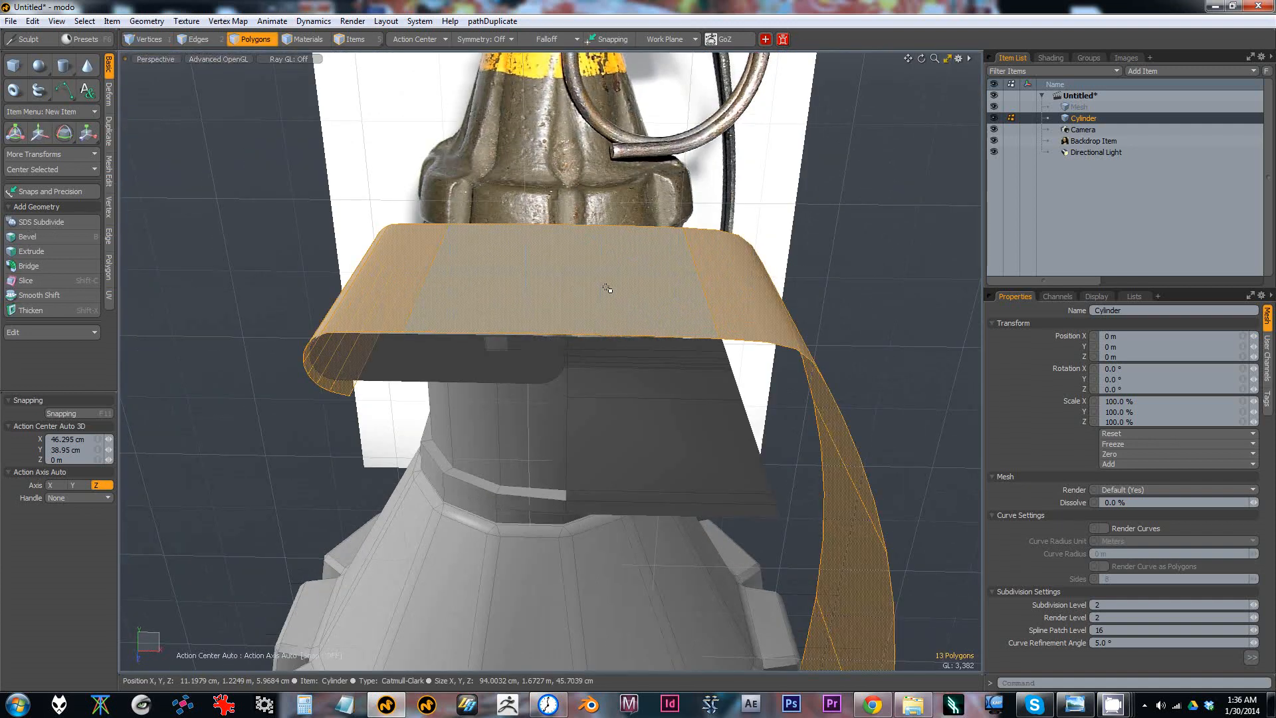
pyautogui.keyDown('alt'); pyautogui.moveTo(520, 284); pyautogui.dragTo(760, 327); pyautogui.keyUp('alt')
pyautogui.press('Tab')
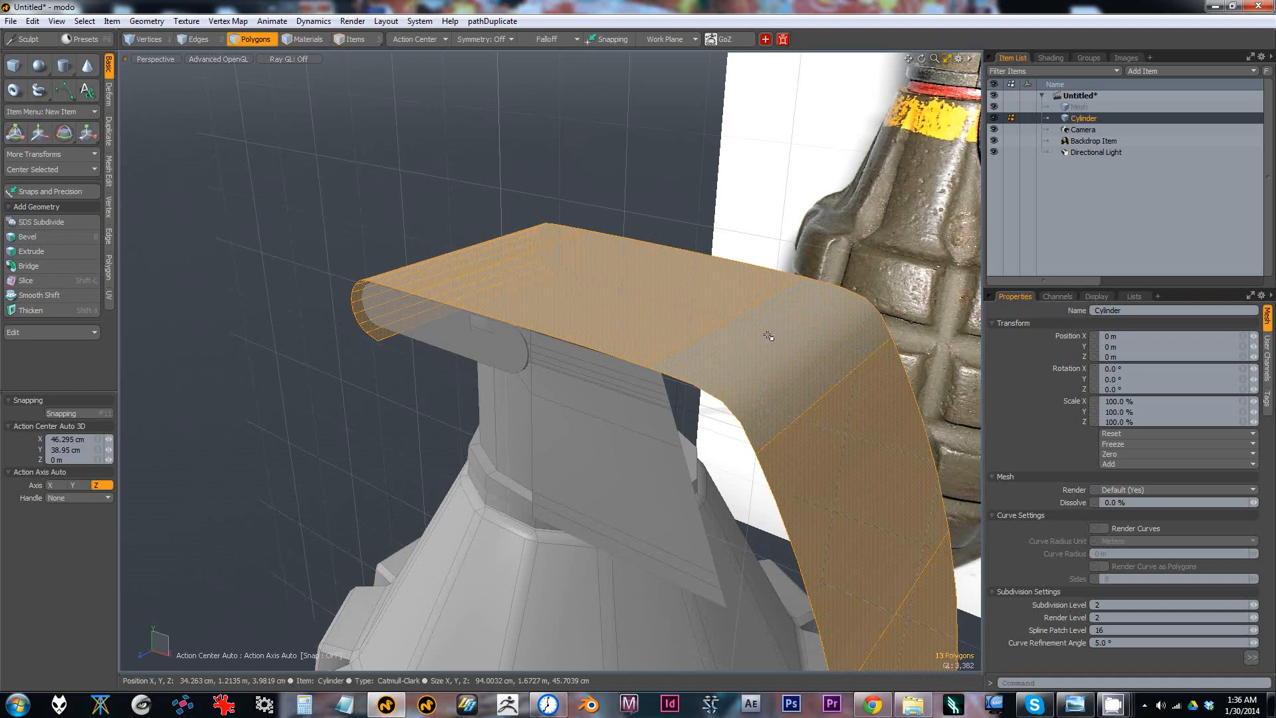
pyautogui.click(147, 22)
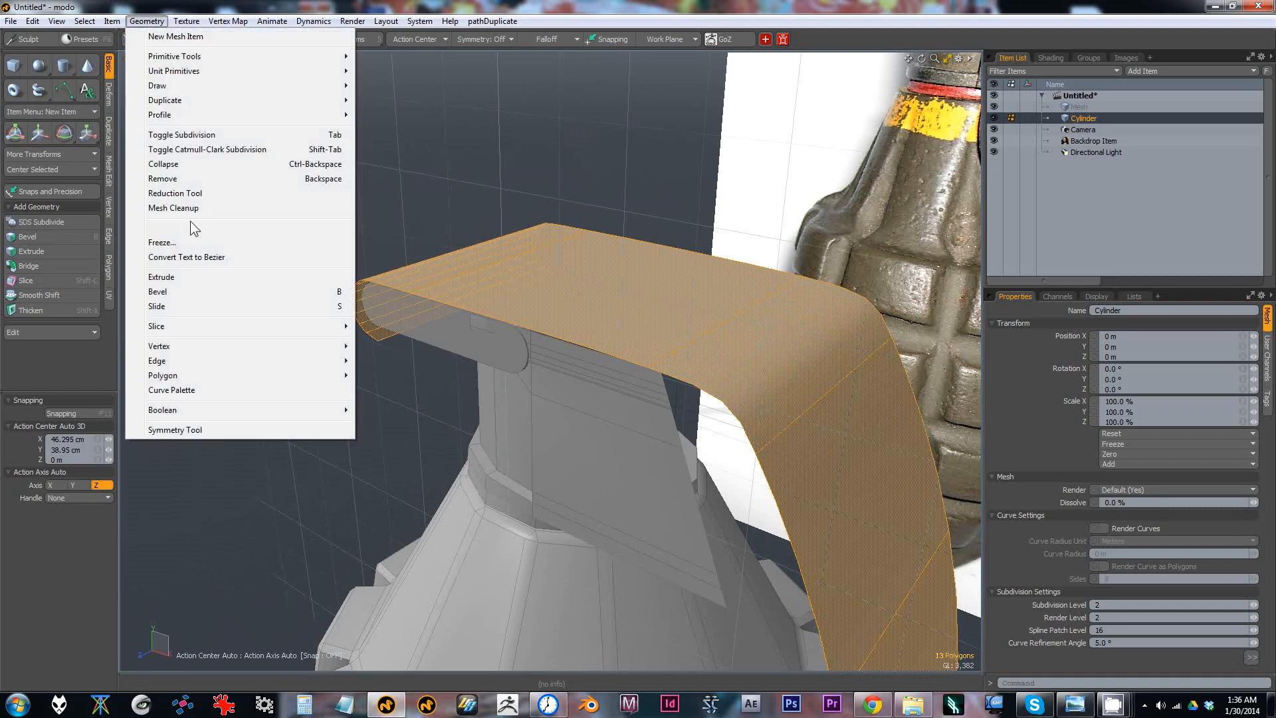
pyautogui.click(191, 242)
pyautogui.click(315, 209)
pyautogui.keyDown('alt'); pyautogui.moveTo(465, 226); pyautogui.dragTo(598, 246); pyautogui.keyUp('alt')
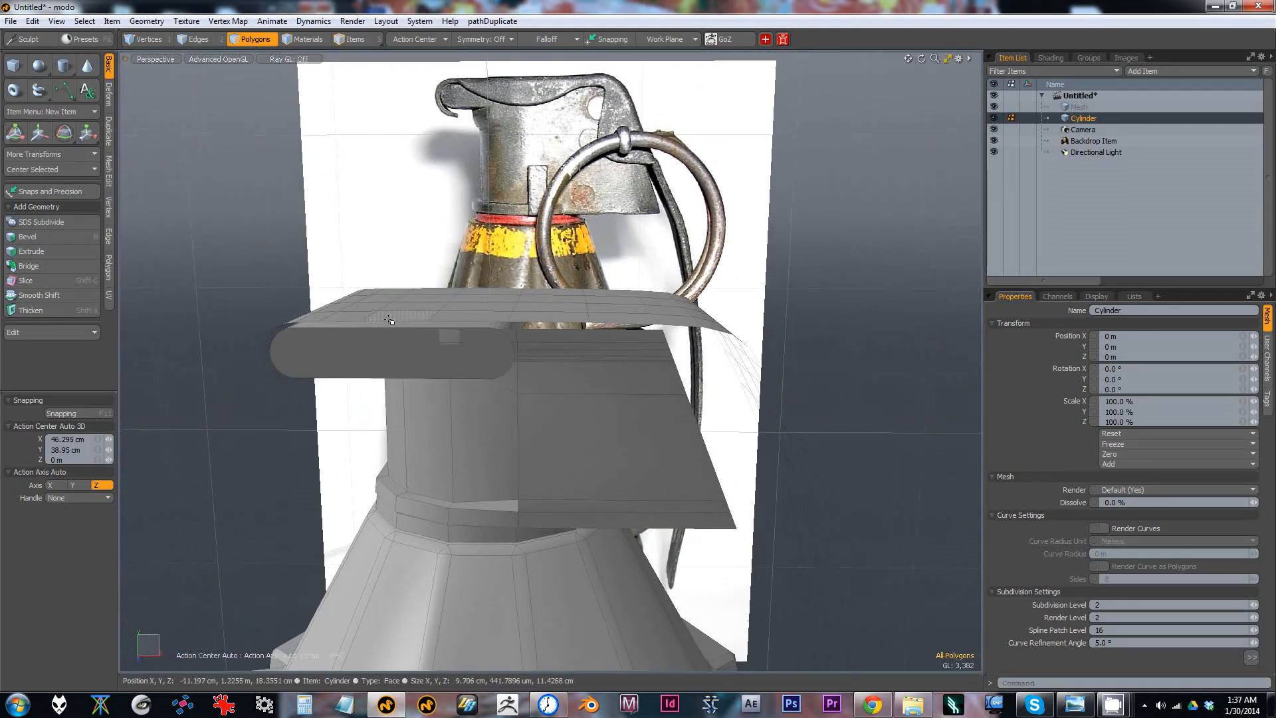
pyautogui.press('2')
pyautogui.click(346, 321)
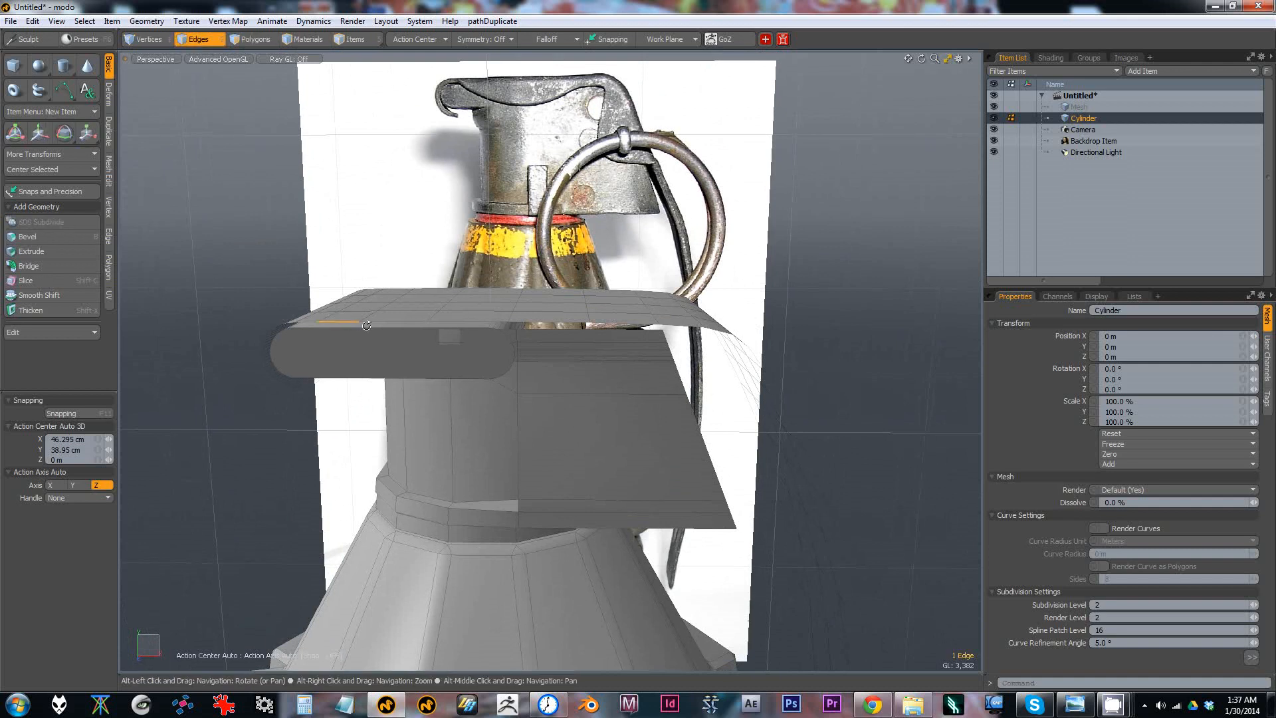
pyautogui.keyDown('shift'); pyautogui.click(388, 323); pyautogui.keyUp('shift')
pyautogui.keyDown('alt'); pyautogui.moveTo(387, 324); pyautogui.dragTo(363, 327); pyautogui.keyUp('alt')
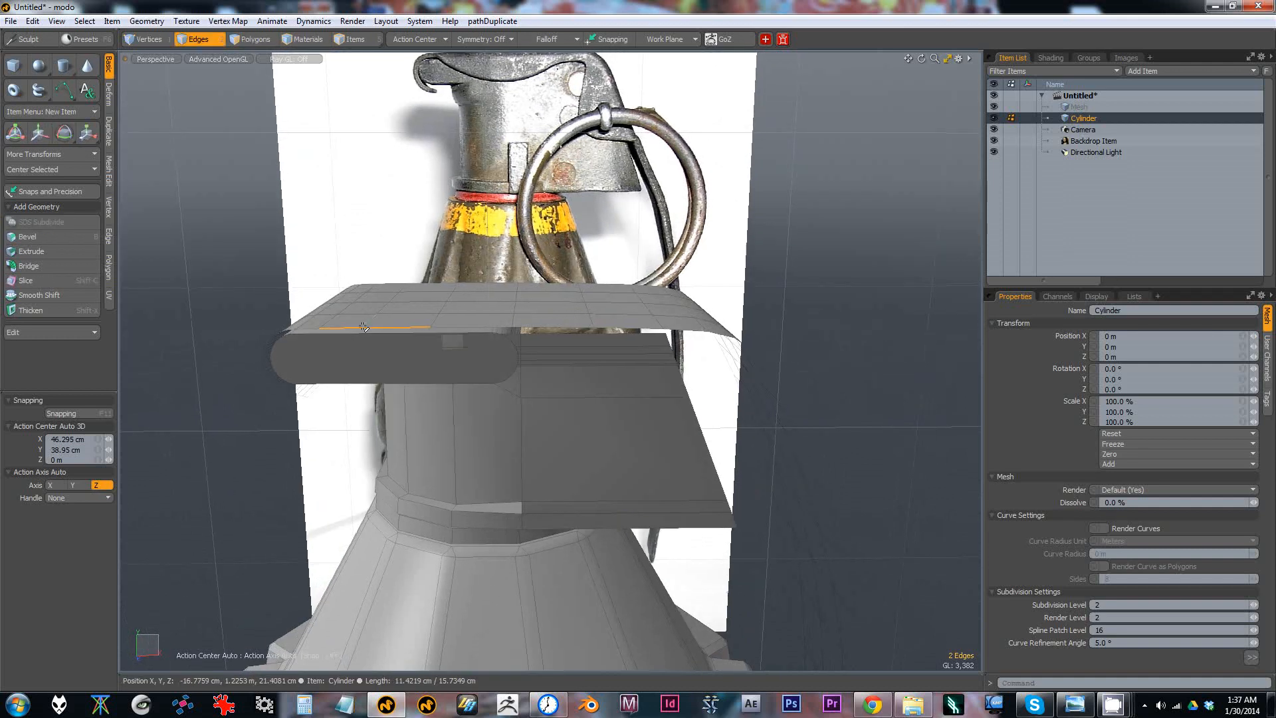
pyautogui.keyDown('ctrl'); pyautogui.click(379, 328); pyautogui.keyUp('ctrl')
pyautogui.keyDown('shift'); pyautogui.click(458, 329); pyautogui.keyUp('shift')
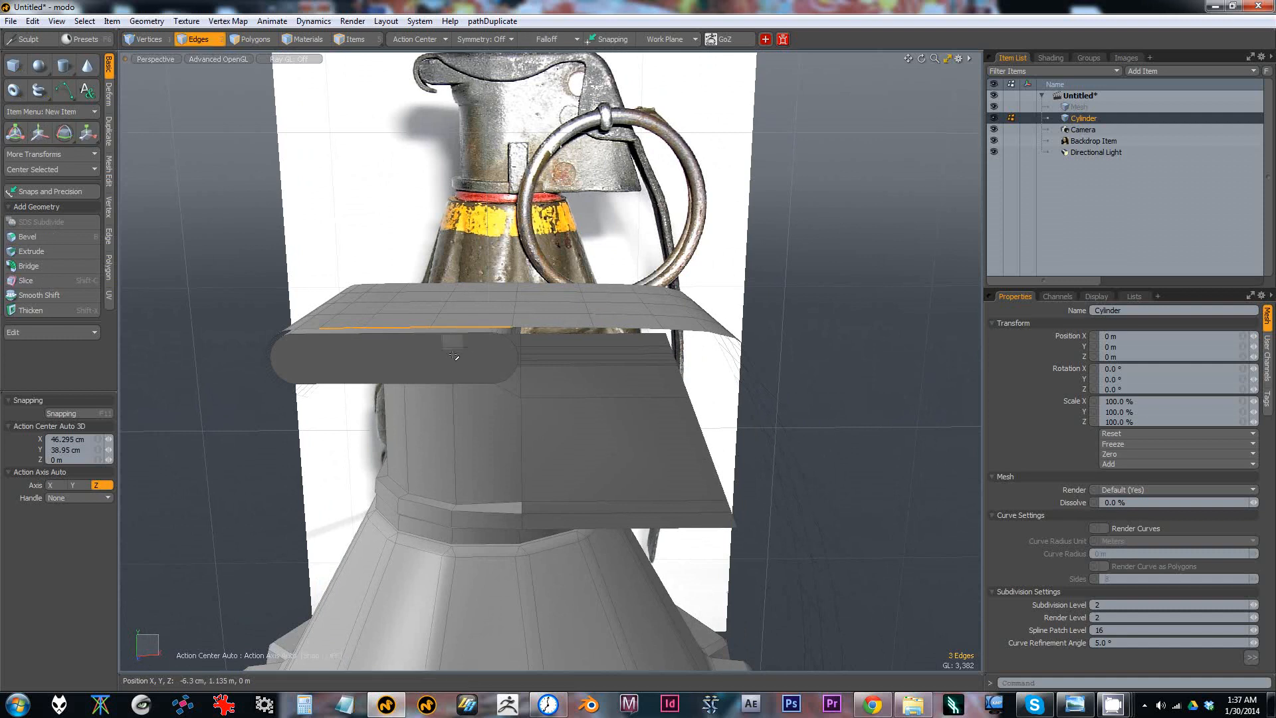
# Step: Set symmetry to Z and select the matching edges on both long sides of the lever's top plate
pyautogui.click(347, 328)
pyautogui.keyDown('shift'); pyautogui.click(392, 327); pyautogui.keyUp('shift')
pyautogui.click(480, 38)
pyautogui.click(465, 78)
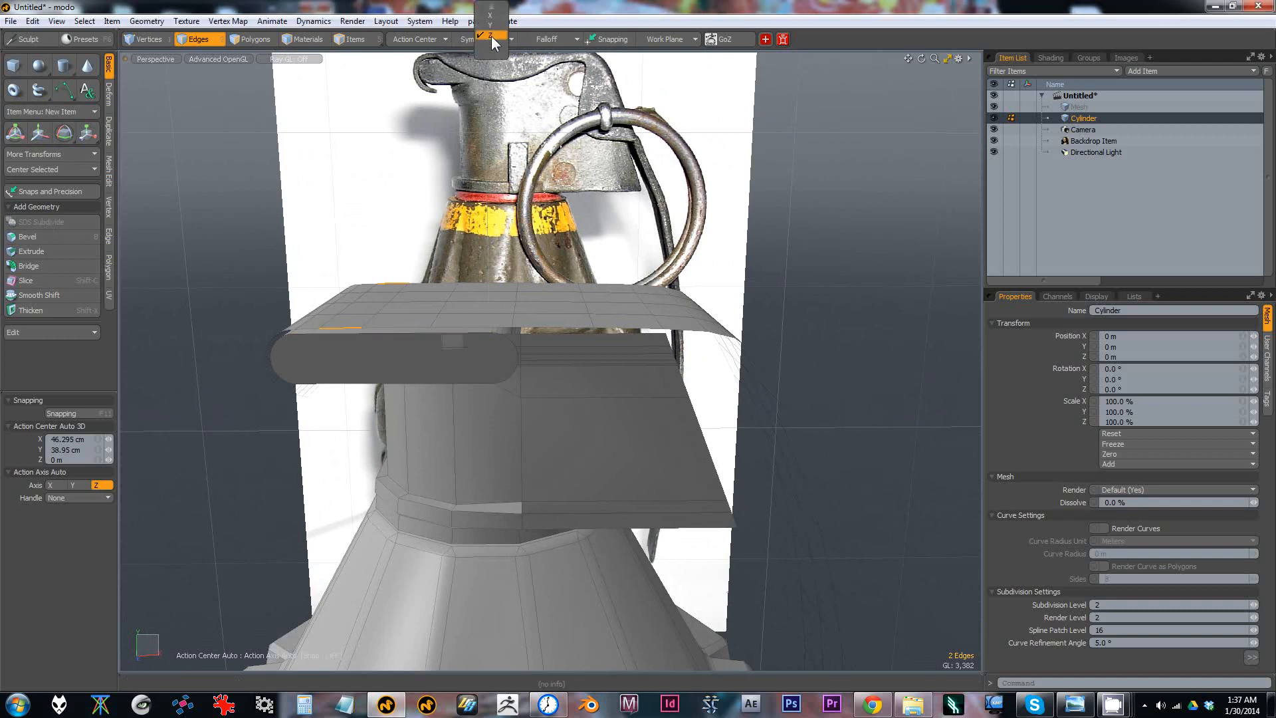
pyautogui.click(350, 328)
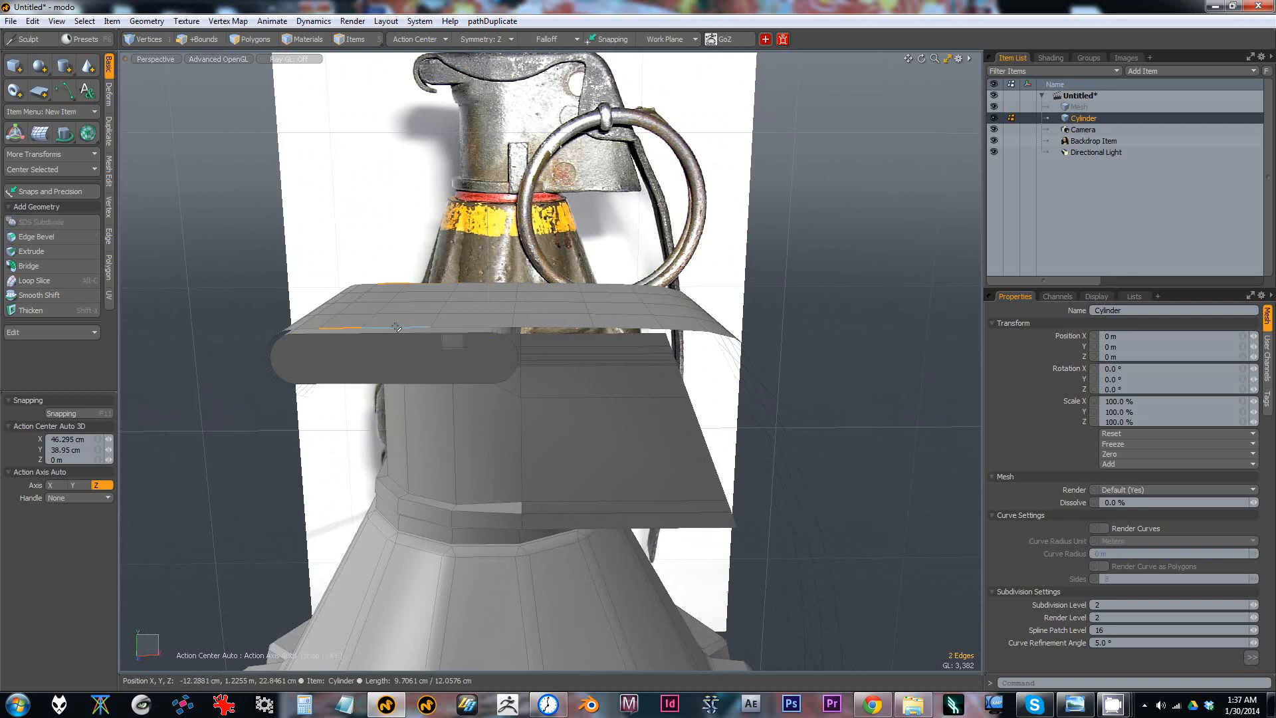
# Step: Extend 22 edges along both sides of the lever 3.8 cm downward and scale them to 70% in X and Y
pyautogui.press('Up')
pyautogui.press('Up')
pyautogui.press('Up')
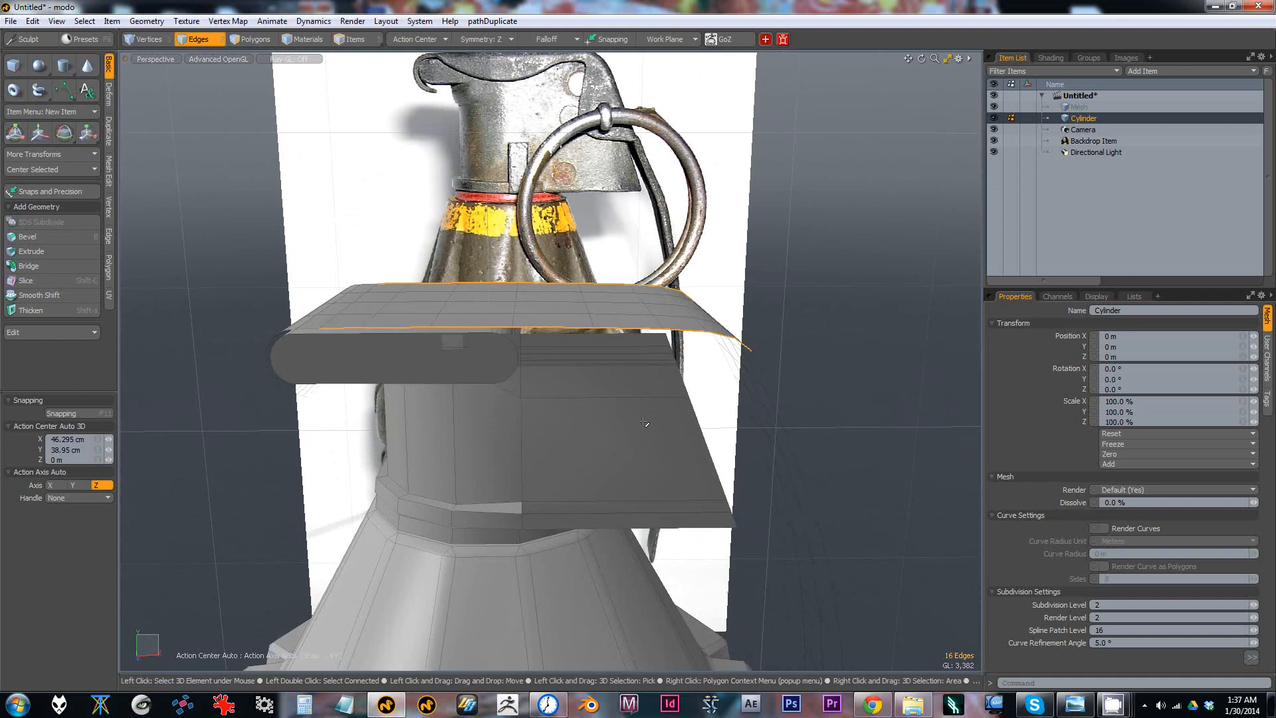
pyautogui.press('Up')
pyautogui.moveTo(643, 422)
pyautogui.keyDown('alt'); pyautogui.mouseDown()
pyautogui.moveTo(618, 393)
pyautogui.moveTo(635, 401)
pyautogui.mouseUp(); pyautogui.keyUp('alt')
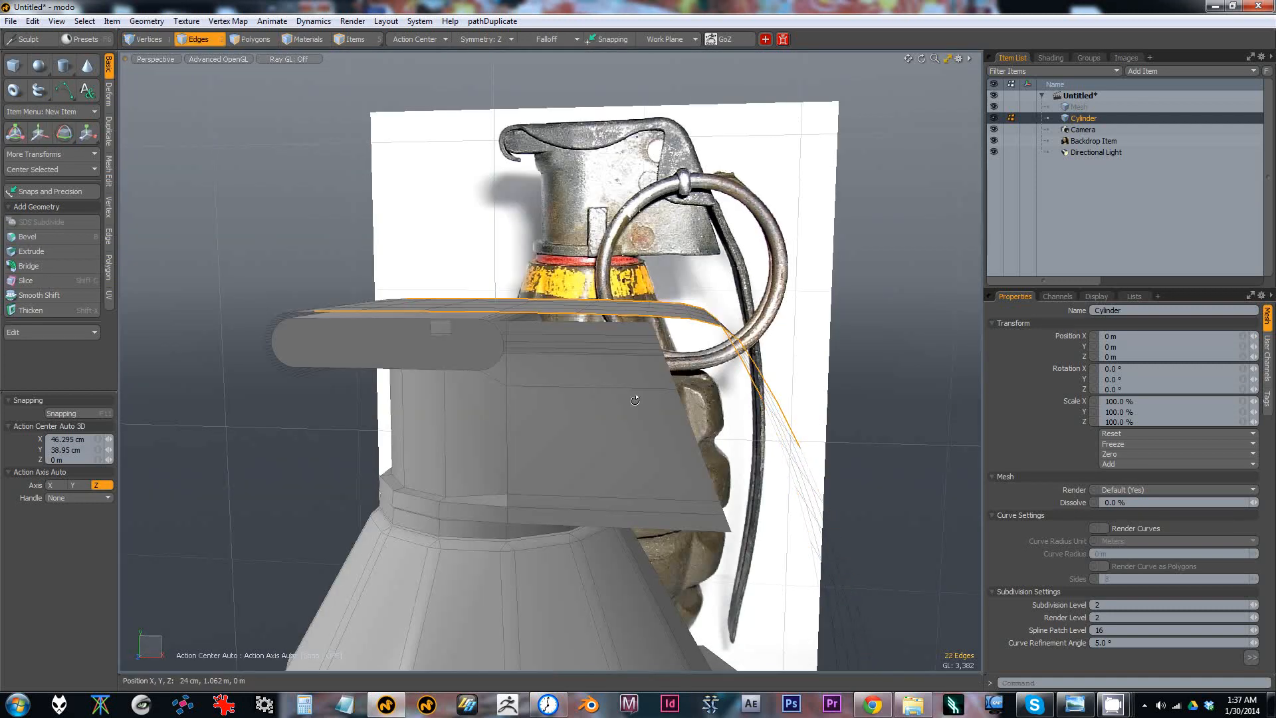
pyautogui.moveTo(635, 399)
pyautogui.keyDown('alt'); pyautogui.mouseDown()
pyautogui.moveTo(578, 412)
pyautogui.moveTo(611, 404)
pyautogui.mouseUp(); pyautogui.keyUp('alt')
pyautogui.scroll(1, 577, 412)
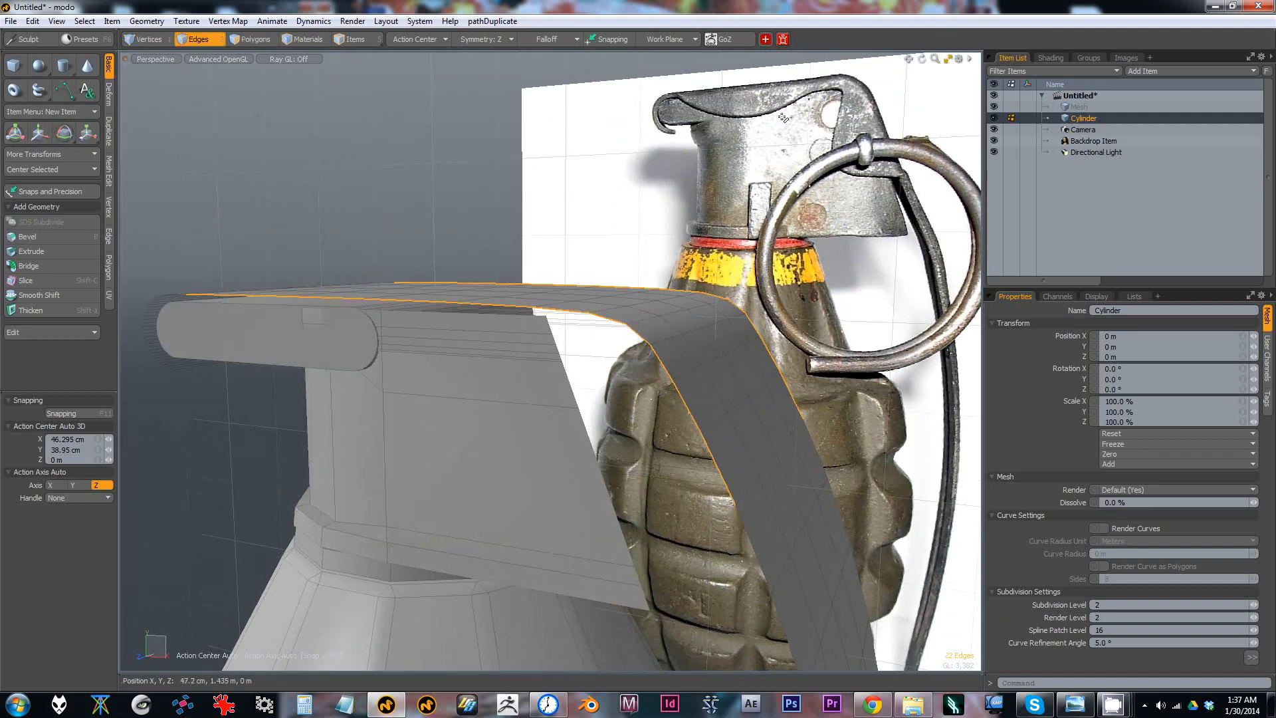
pyautogui.hotkey('shift', 'x')
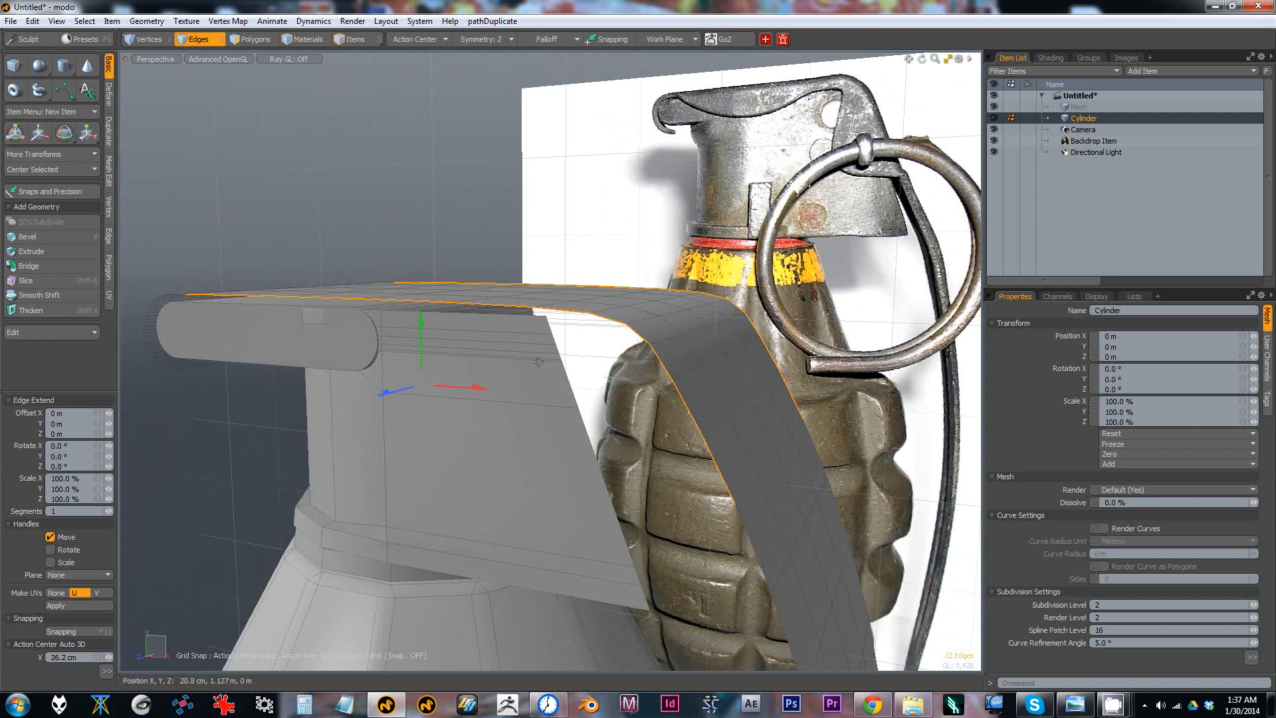
pyautogui.moveTo(420, 345); pyautogui.dragTo(418, 416)
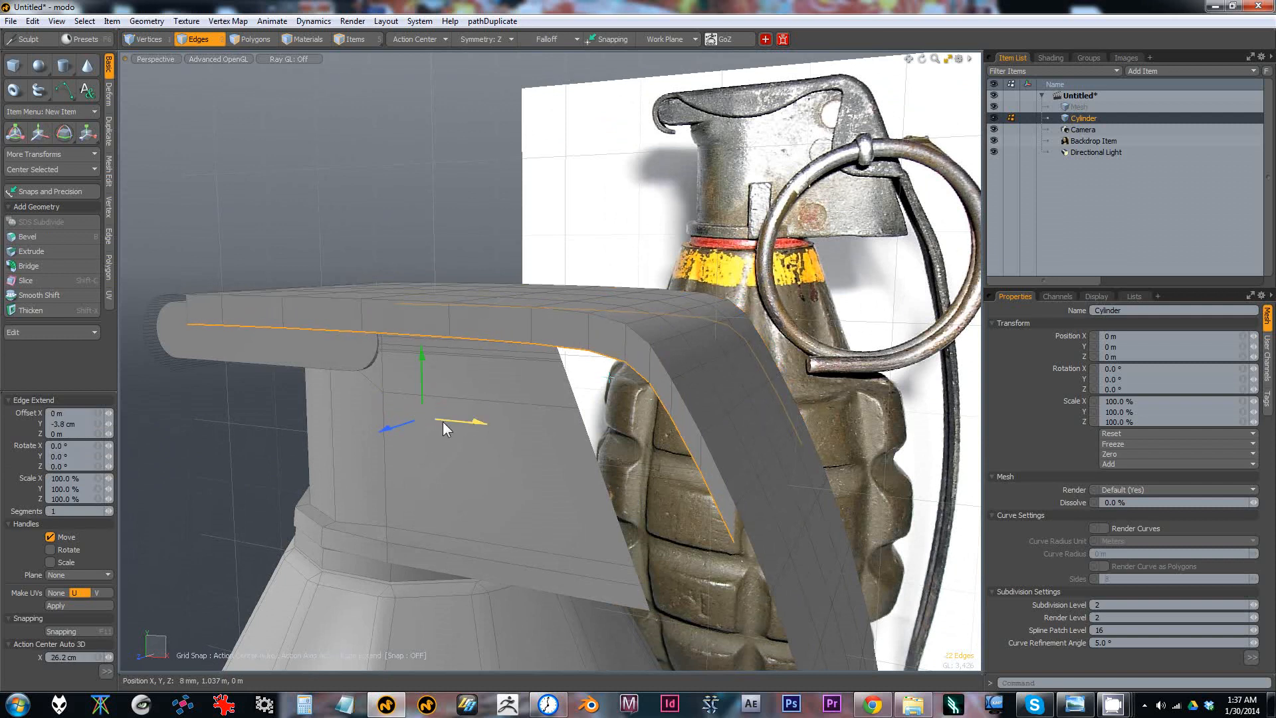
pyautogui.press('r')
pyautogui.moveTo(472, 363); pyautogui.dragTo(451, 364)
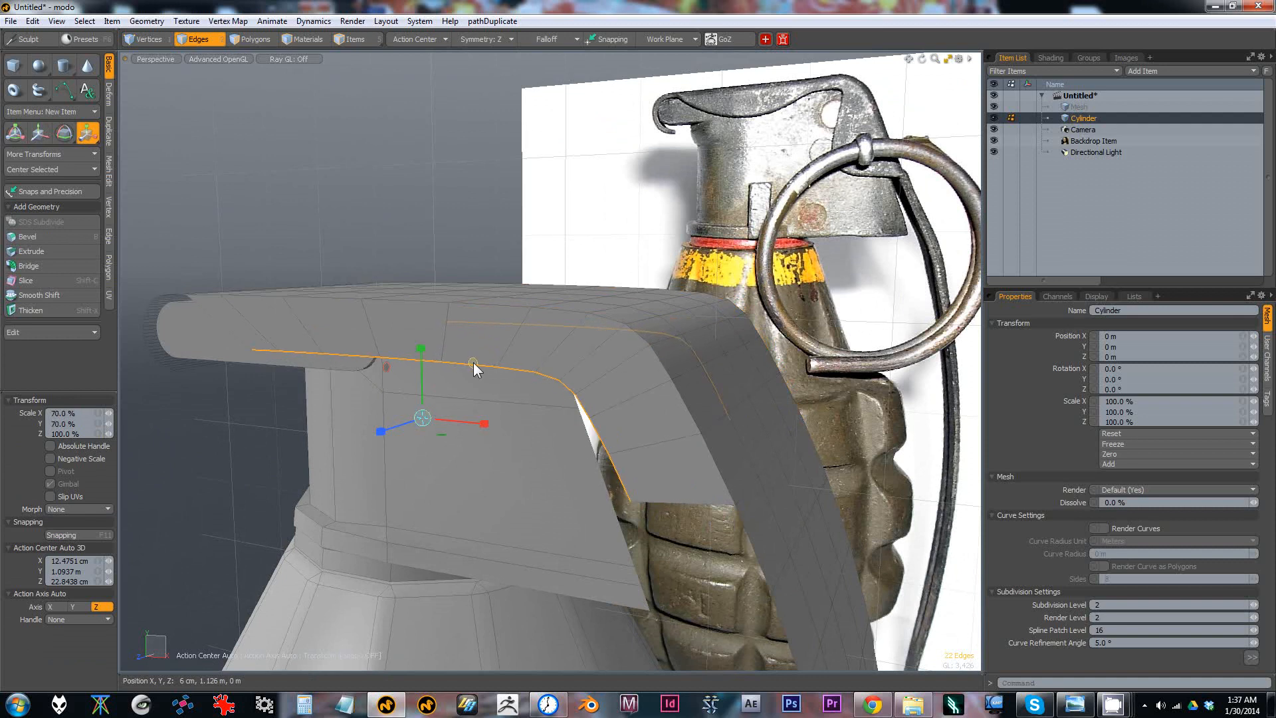
# Step: Shift the side flaps' rear edges by -8.3 cm in X and 5 mm in Y, and a bend vertex pair by -5 cm and 7 mm
pyautogui.press('q')
pyautogui.click(621, 475)
pyautogui.keyDown('alt'); pyautogui.moveTo(619, 474); pyautogui.dragTo(640, 433); pyautogui.keyUp('alt')
pyautogui.press('w')
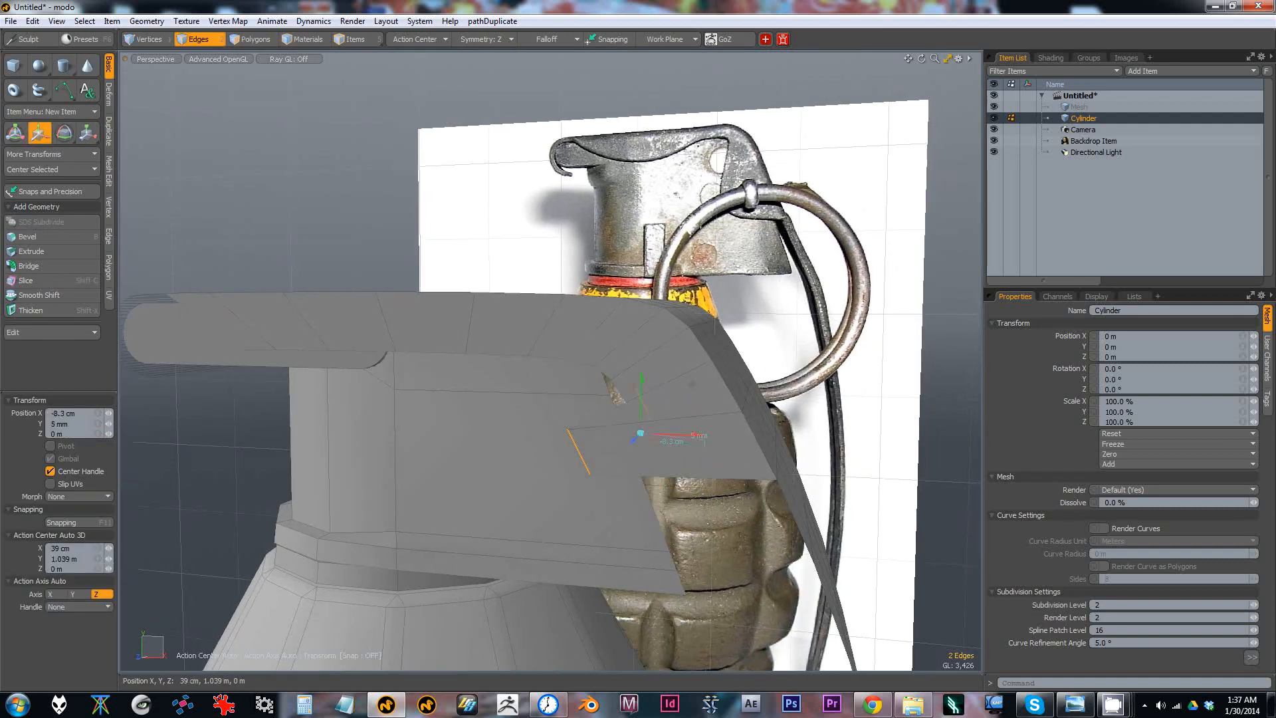
pyautogui.press('1')
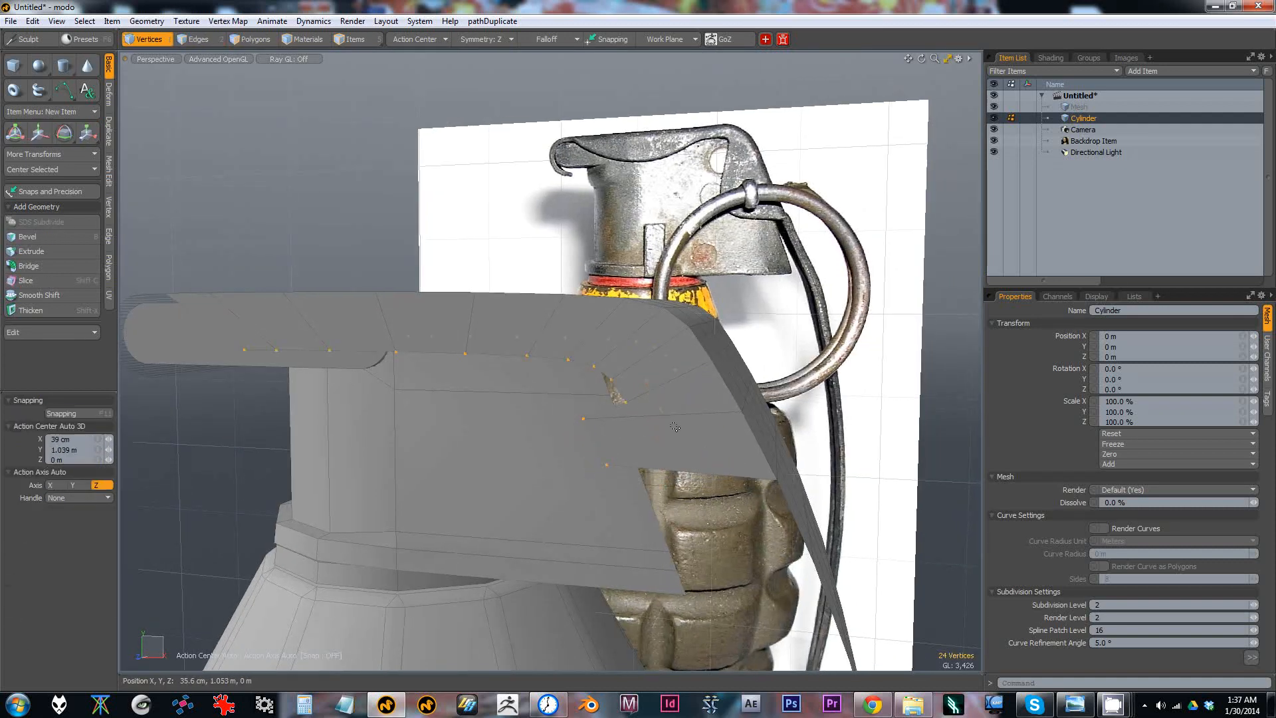
pyautogui.press('w')
pyautogui.moveTo(621, 404); pyautogui.dragTo(606, 378)
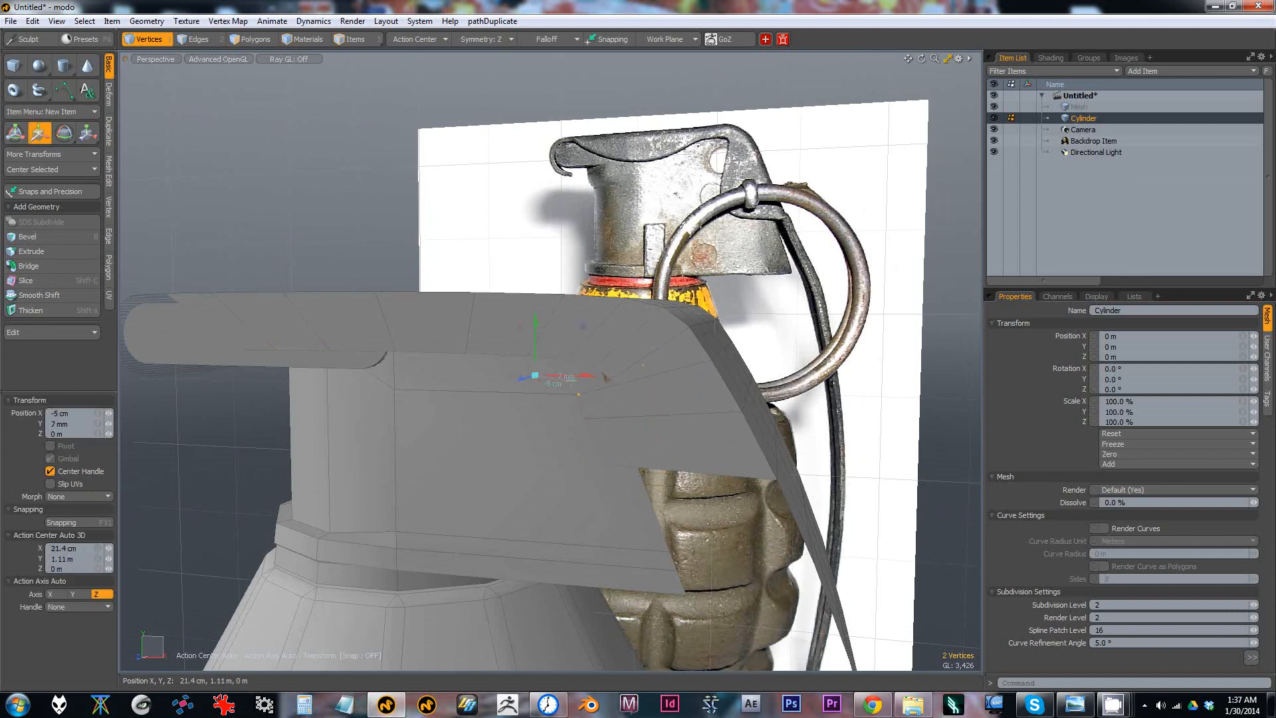
# Step: Move the two flap edges at the lever's bend by -1.1 cm in X and 3.2 cm in Y
pyautogui.press('space')
pyautogui.press('2')
pyautogui.press('w')
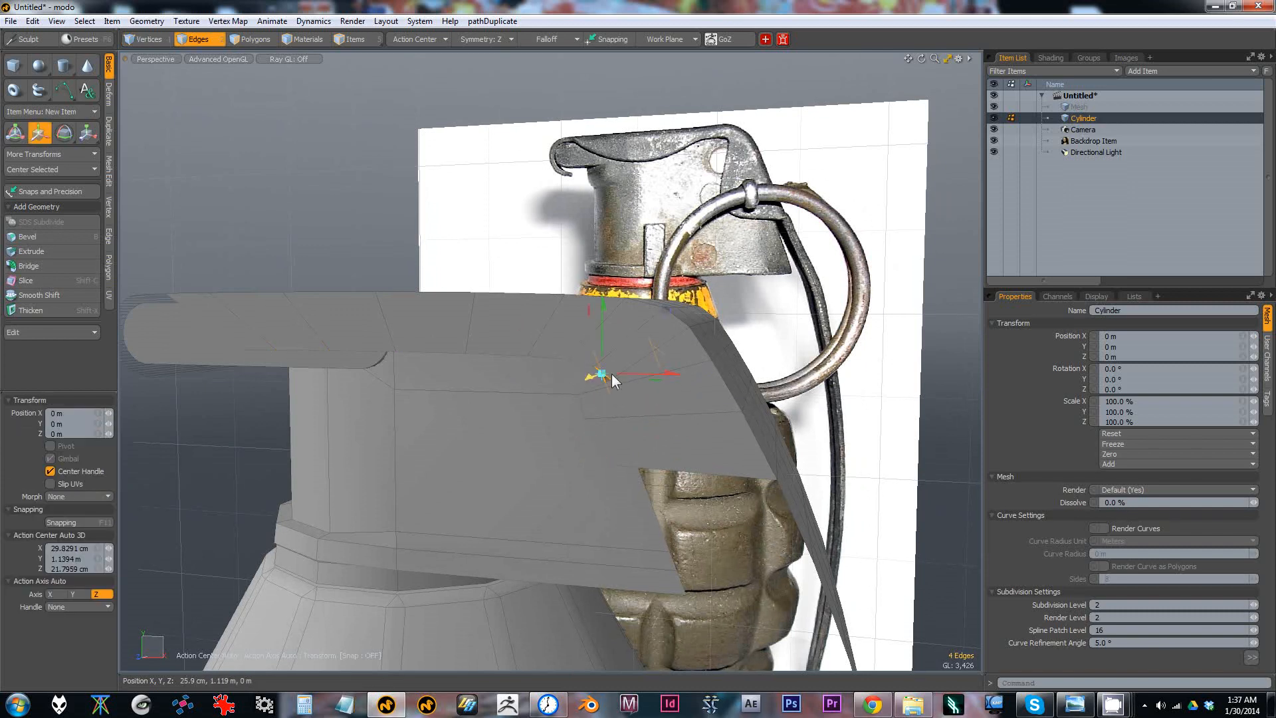
pyautogui.moveTo(625, 367); pyautogui.dragTo(621, 332)
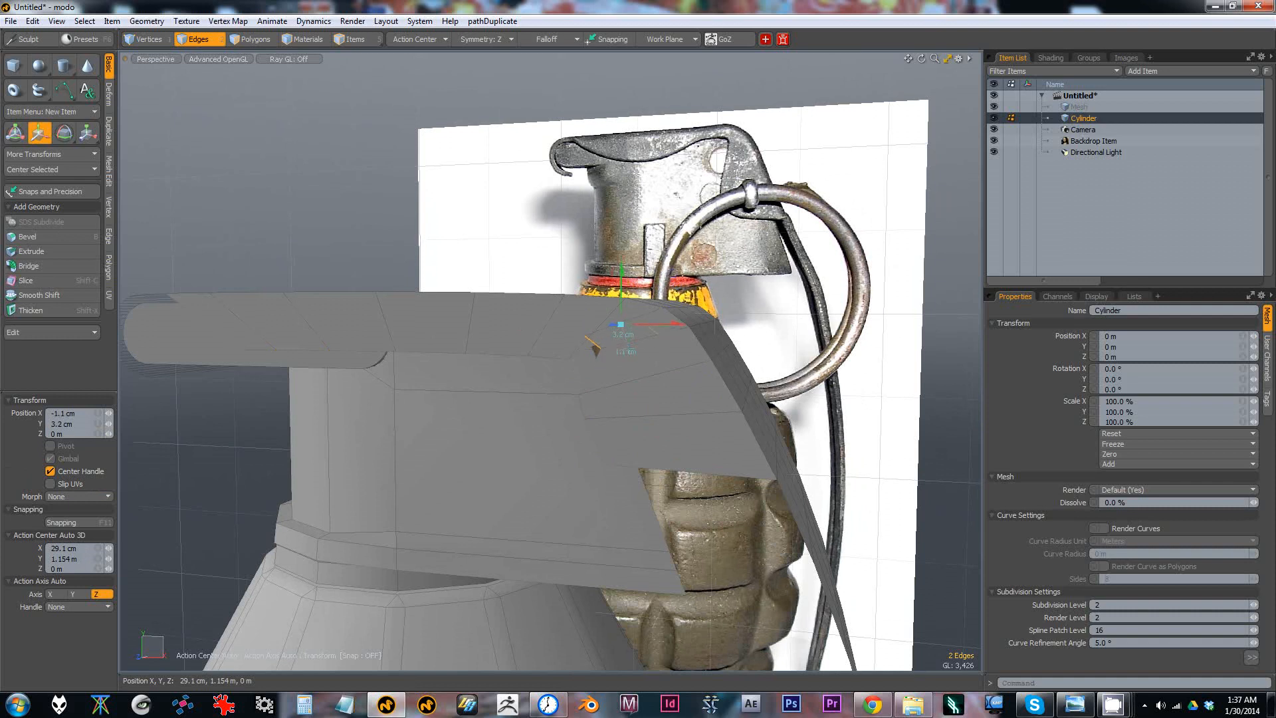
# Step: Raise the side flaps' lower vertices in front of the bend, one pair by -1.3 cm in X and 3.9 cm in Y
pyautogui.press('space')
pyautogui.press('1')
pyautogui.click(571, 360)
pyautogui.press('w')
pyautogui.moveTo(590, 335); pyautogui.dragTo(585, 296)
pyautogui.press('space')
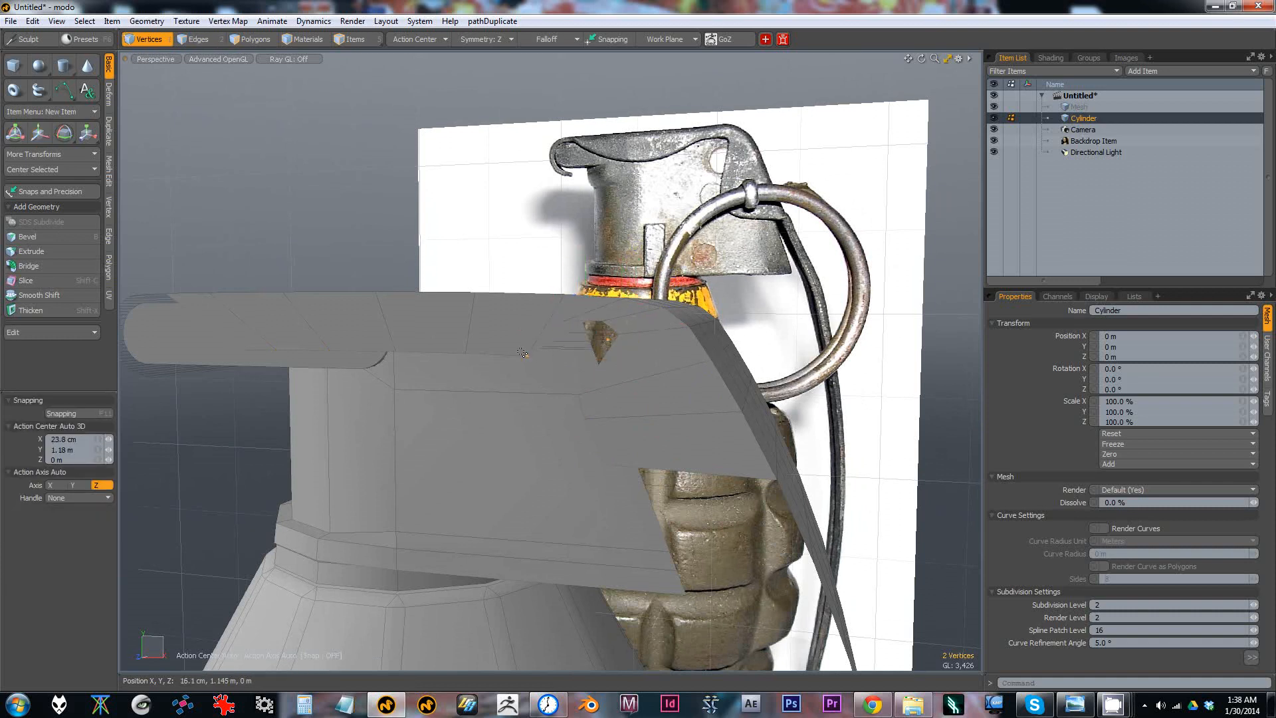
pyautogui.press('w')
pyautogui.click(522, 353)
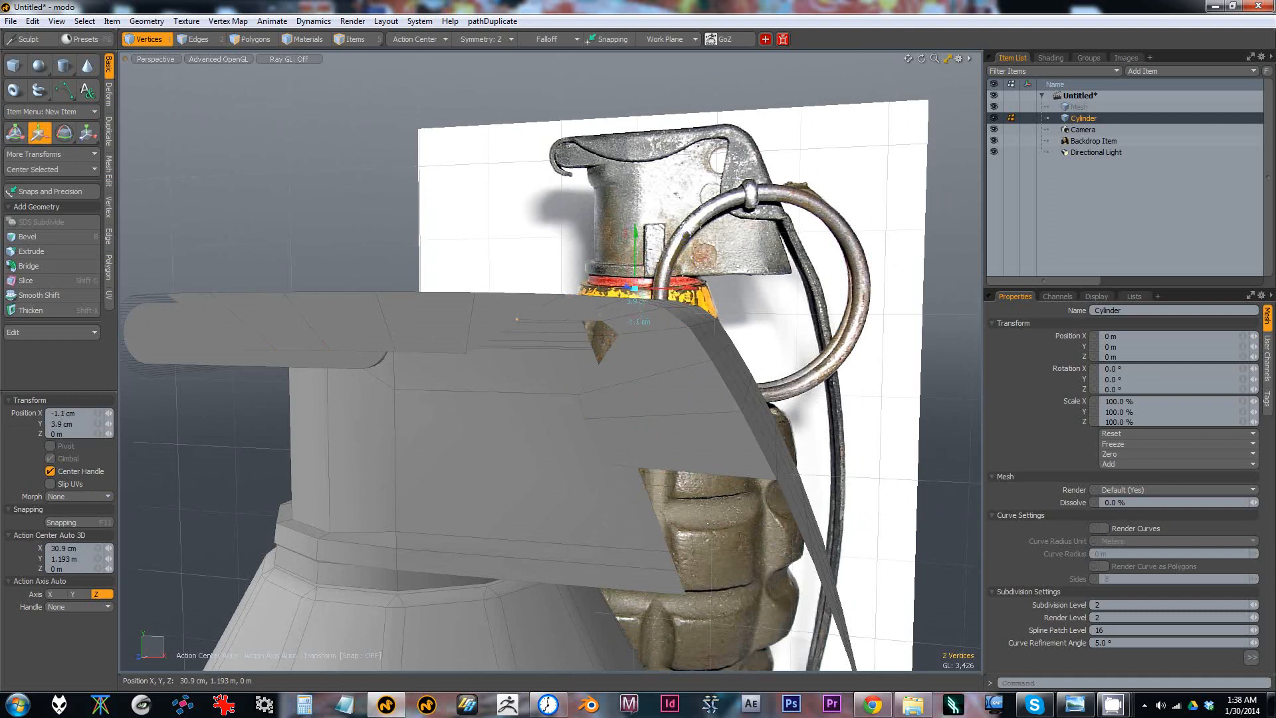
pyautogui.press('space')
pyautogui.keyDown('shift'); pyautogui.click(396, 350); pyautogui.keyUp('shift')
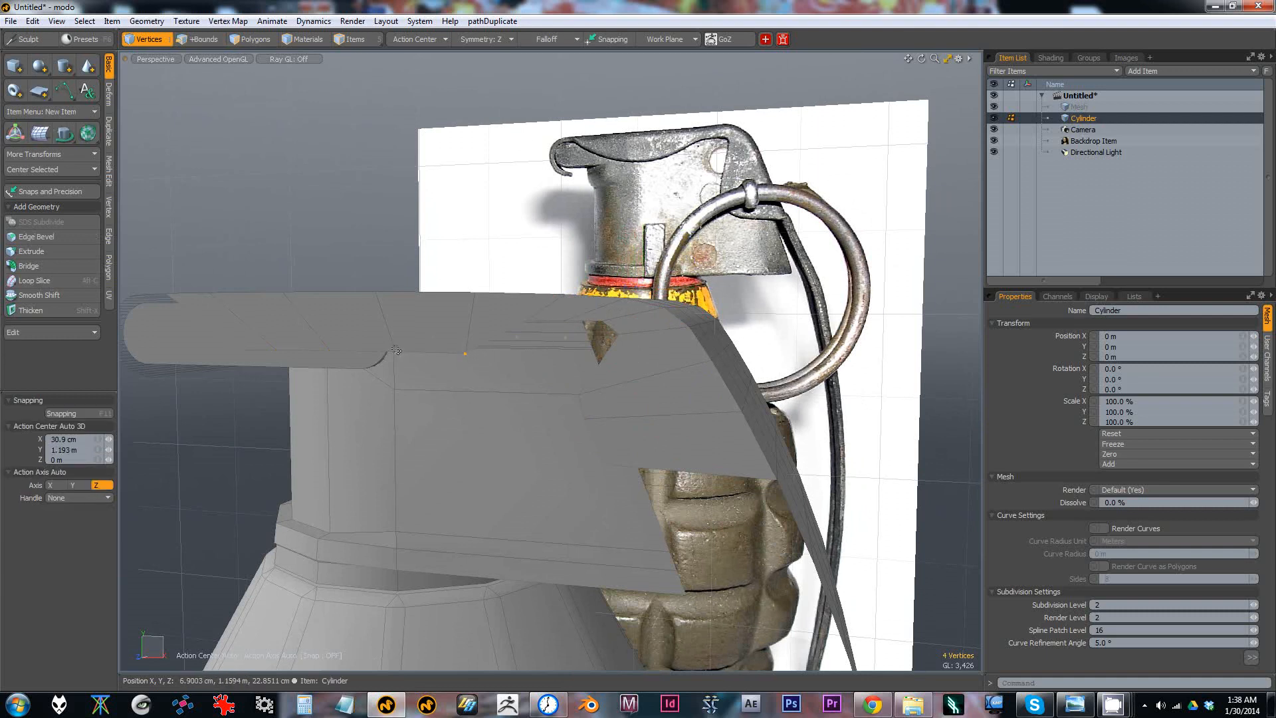
pyautogui.hotkey('shift', 's')
pyautogui.click(330, 339)
pyautogui.hotkey('ctrl', 'z')
# Step: Move the vertex pair midway along the side flaps' lower border by 1 mm in X and 9 mm in Y
pyautogui.keyDown('alt'); pyautogui.moveTo(361, 342); pyautogui.dragTo(585, 387); pyautogui.keyUp('alt')
pyautogui.press('space')
pyautogui.click(455, 363)
pyautogui.press('w')
pyautogui.moveTo(646, 373); pyautogui.dragTo(646, 365)
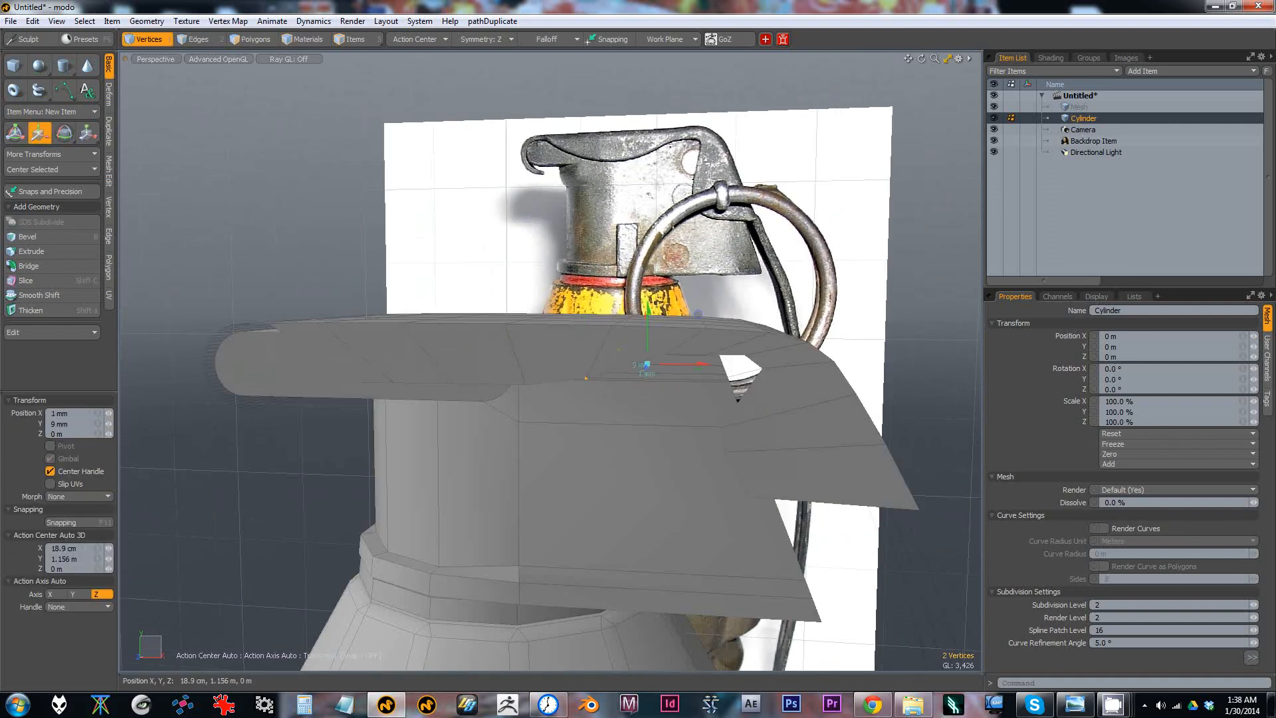
pyautogui.press('space')
# Step: Move the side flaps' front lower vertices, shifting one pair by -3 cm in X and -6 mm in Y
pyautogui.click(356, 381)
pyautogui.press('w')
pyautogui.moveTo(416, 344); pyautogui.dragTo(396, 322)
pyautogui.moveTo(425, 389); pyautogui.dragTo(428, 368)
pyautogui.press('space')
# Step: Adjust the following vertices on the flaps' lower border, shifting one pair by -2.1 cm in X and -1 mm in Y
pyautogui.click(452, 384)
pyautogui.press('w')
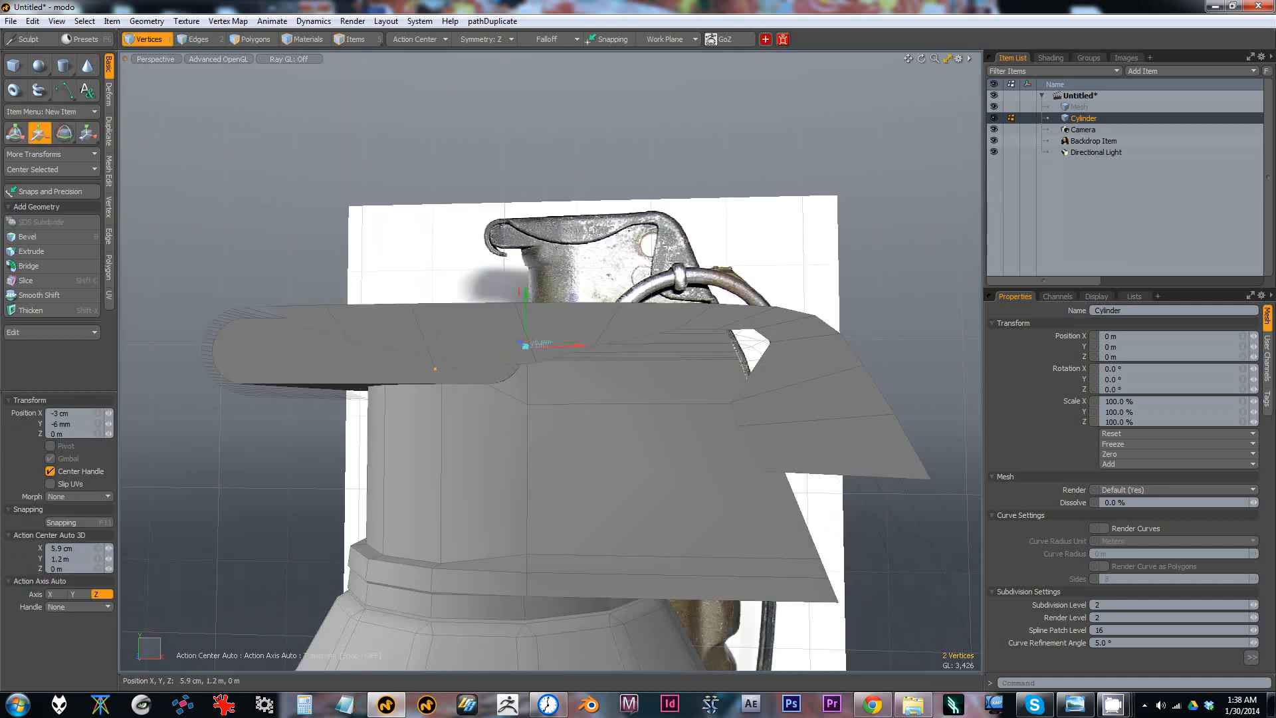
pyautogui.moveTo(573, 297); pyautogui.dragTo(616, 291)
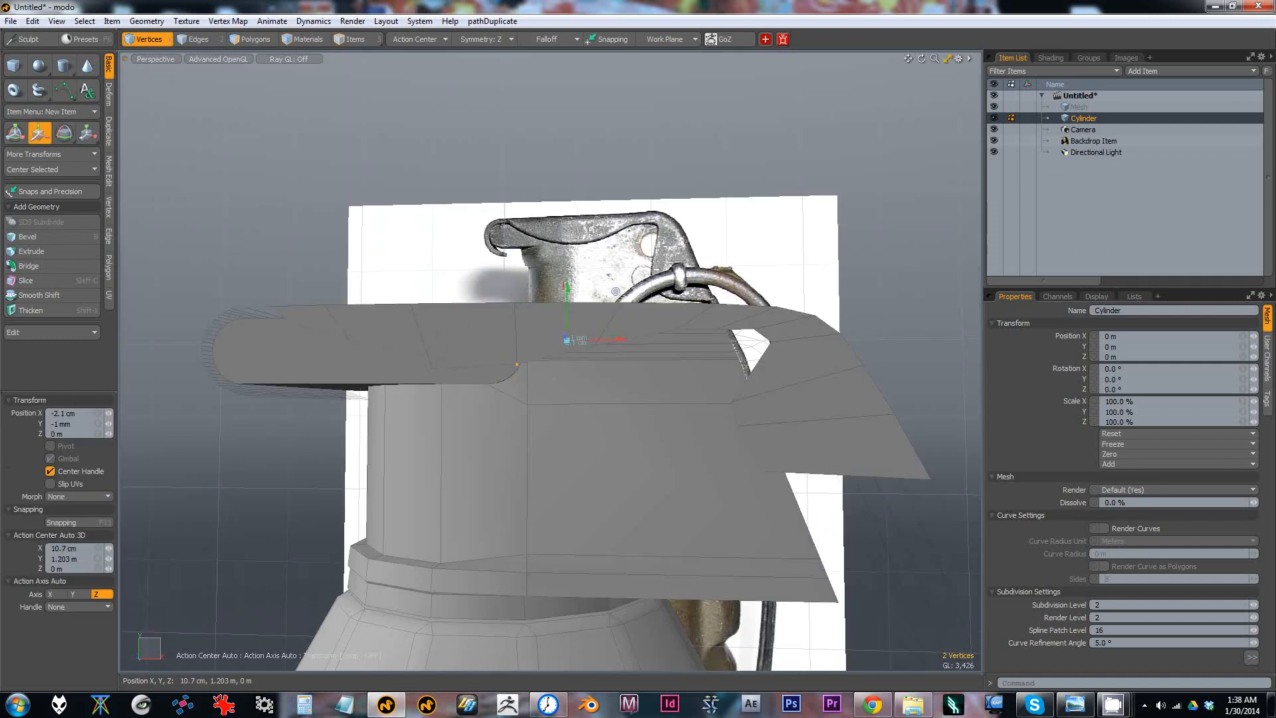
pyautogui.press('space')
pyautogui.moveTo(560, 341); pyautogui.dragTo(600, 330)
pyautogui.click(602, 342)
pyautogui.press('w')
pyautogui.press('space')
pyautogui.click(667, 366)
# Step: Move the vertex pair at the notch below the lever's bend 3 mm in X
pyautogui.keyDown('alt'); pyautogui.moveTo(668, 366); pyautogui.dragTo(619, 430); pyautogui.keyUp('alt')
pyautogui.press('2')
pyautogui.scroll(-4, 723, 447)
pyautogui.keyDown('alt'); pyautogui.scroll(2, 642, 363); pyautogui.keyUp('alt')
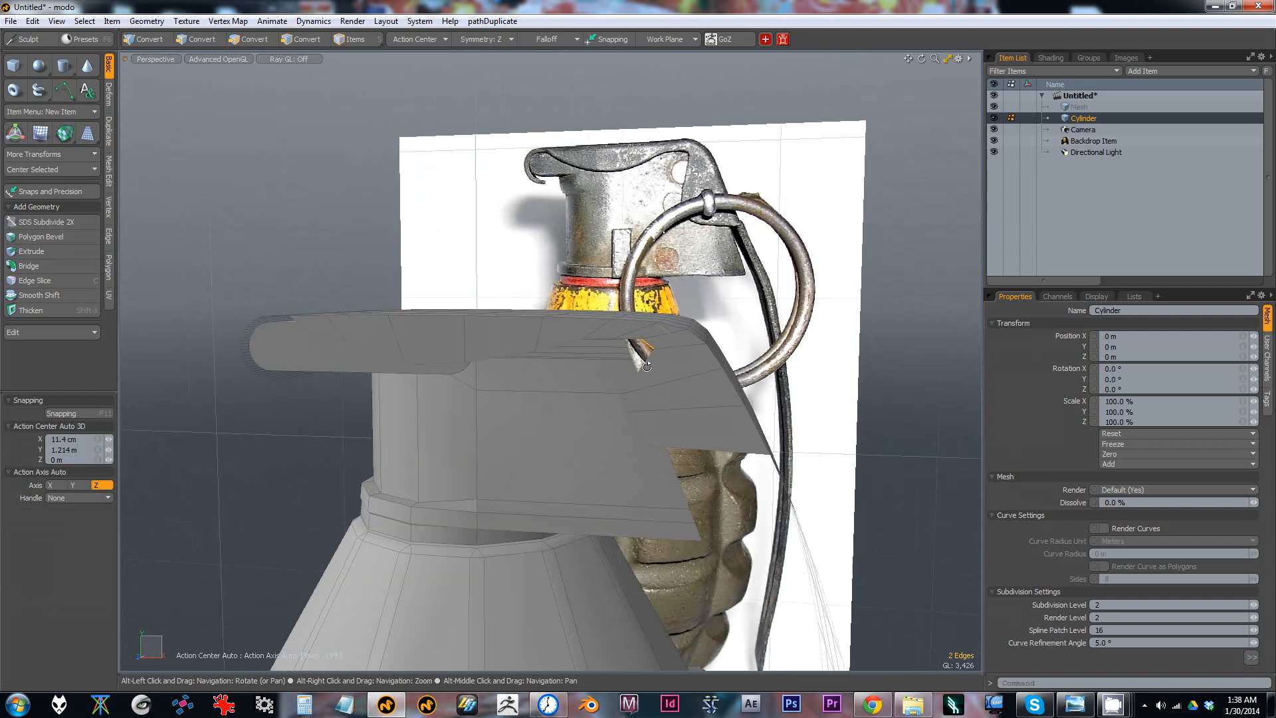
pyautogui.press('1')
pyautogui.press('w')
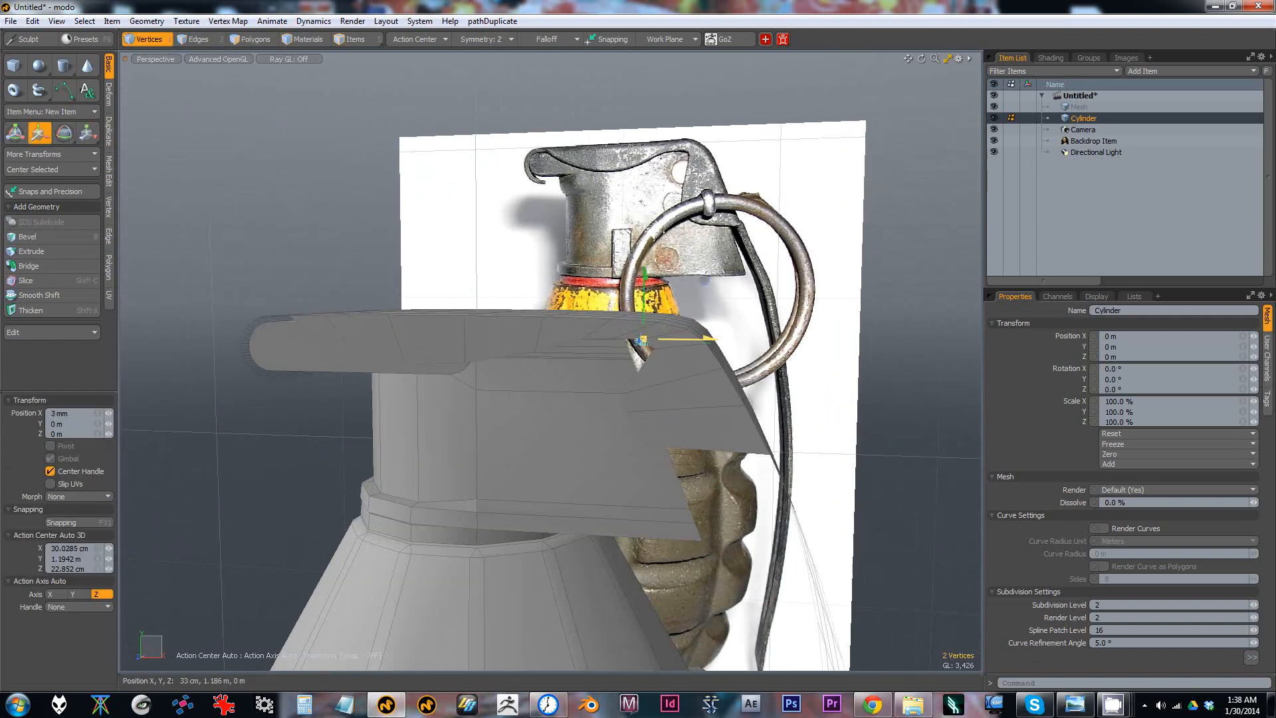
pyautogui.click(681, 325)
# Step: Remove the inner lengthwise edge loops from the lever's surface
pyautogui.press('2')
pyautogui.keyDown('alt'); pyautogui.moveTo(681, 325); pyautogui.dragTo(649, 382); pyautogui.keyUp('alt')
pyautogui.click(670, 360)
pyautogui.press('l')
pyautogui.press('BackSpace')
pyautogui.keyDown('alt'); pyautogui.moveTo(637, 394); pyautogui.dragTo(663, 345); pyautogui.keyUp('alt')
pyautogui.keyDown('alt'); pyautogui.moveTo(730, 134); pyautogui.dragTo(697, 164); pyautogui.keyUp('alt')
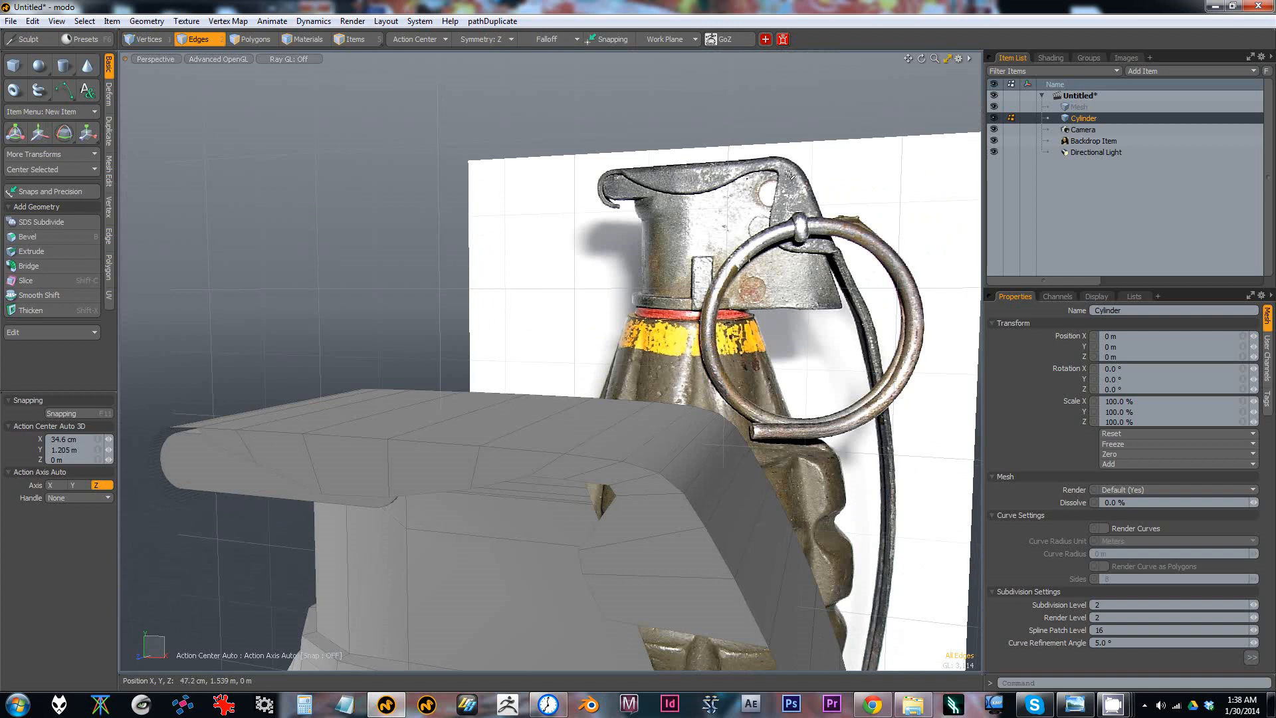
pyautogui.keyDown('alt'); pyautogui.moveTo(808, 203); pyautogui.dragTo(730, 328); pyautogui.keyUp('alt')
pyautogui.keyDown('alt'); pyautogui.moveTo(783, 378); pyautogui.dragTo(771, 309); pyautogui.keyUp('alt')
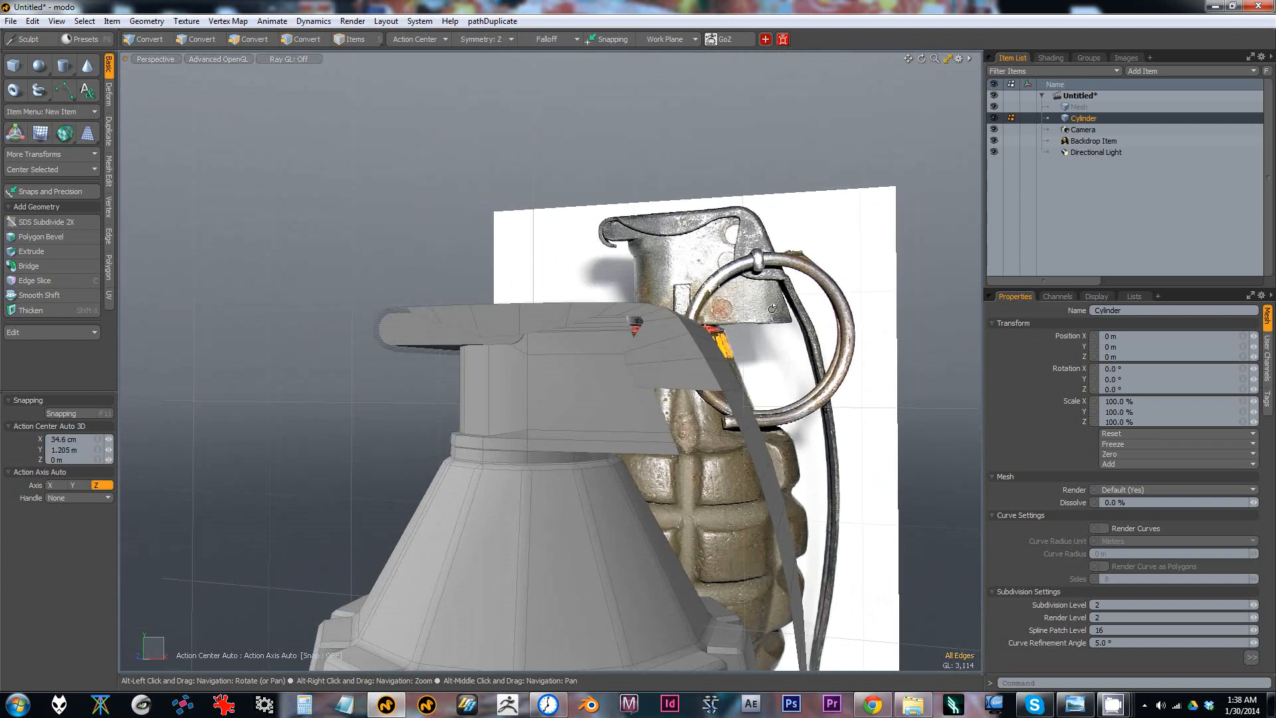
pyautogui.doubleClick(709, 344)
pyautogui.keyDown('alt'); pyautogui.moveTo(709, 344); pyautogui.dragTo(659, 402); pyautogui.keyUp('alt')
pyautogui.click(796, 384)
pyautogui.doubleClick(731, 362)
pyautogui.press('3')
pyautogui.press('1')
pyautogui.press('2')
# Step: Select the fold edges between the lever's top surface and its side flaps around the bend, and bevel them
pyautogui.doubleClick(681, 438)
pyautogui.click(659, 401)
pyautogui.doubleClick(649, 326)
pyautogui.press('l')
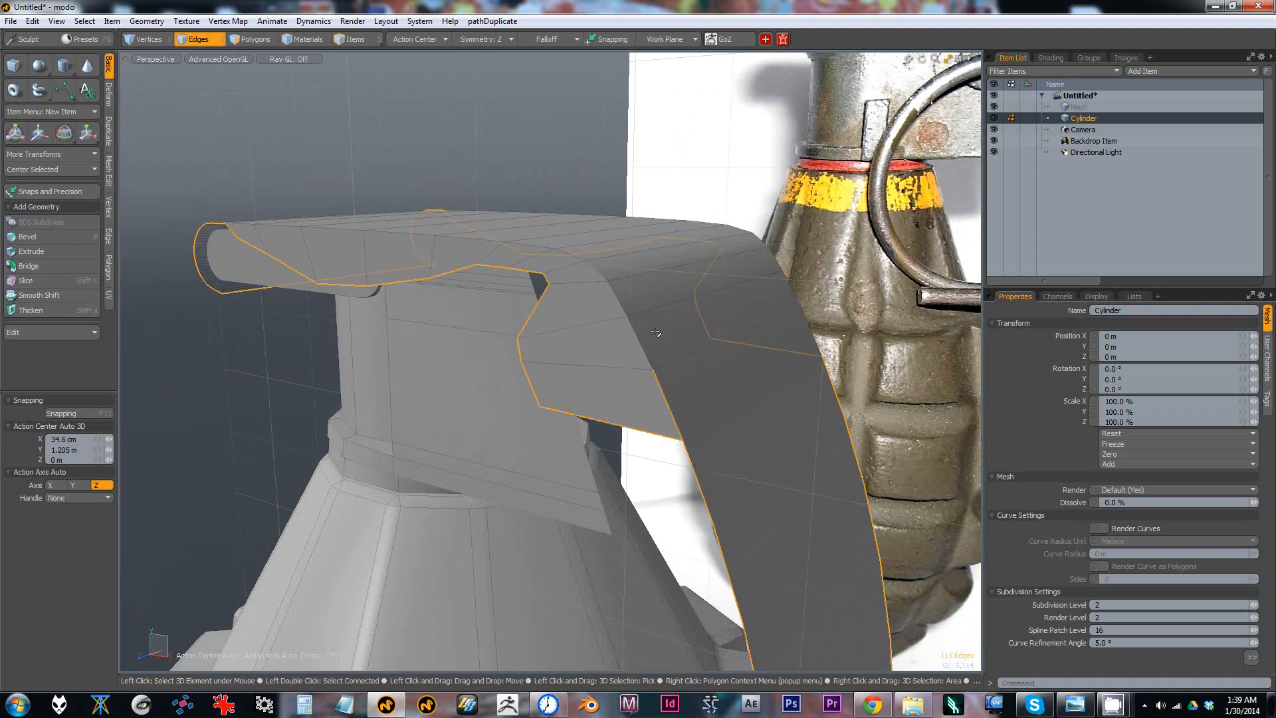
pyautogui.hotkey('ctrl', 'z')
pyautogui.keyDown('alt'); pyautogui.moveTo(656, 332); pyautogui.dragTo(626, 370); pyautogui.keyUp('alt')
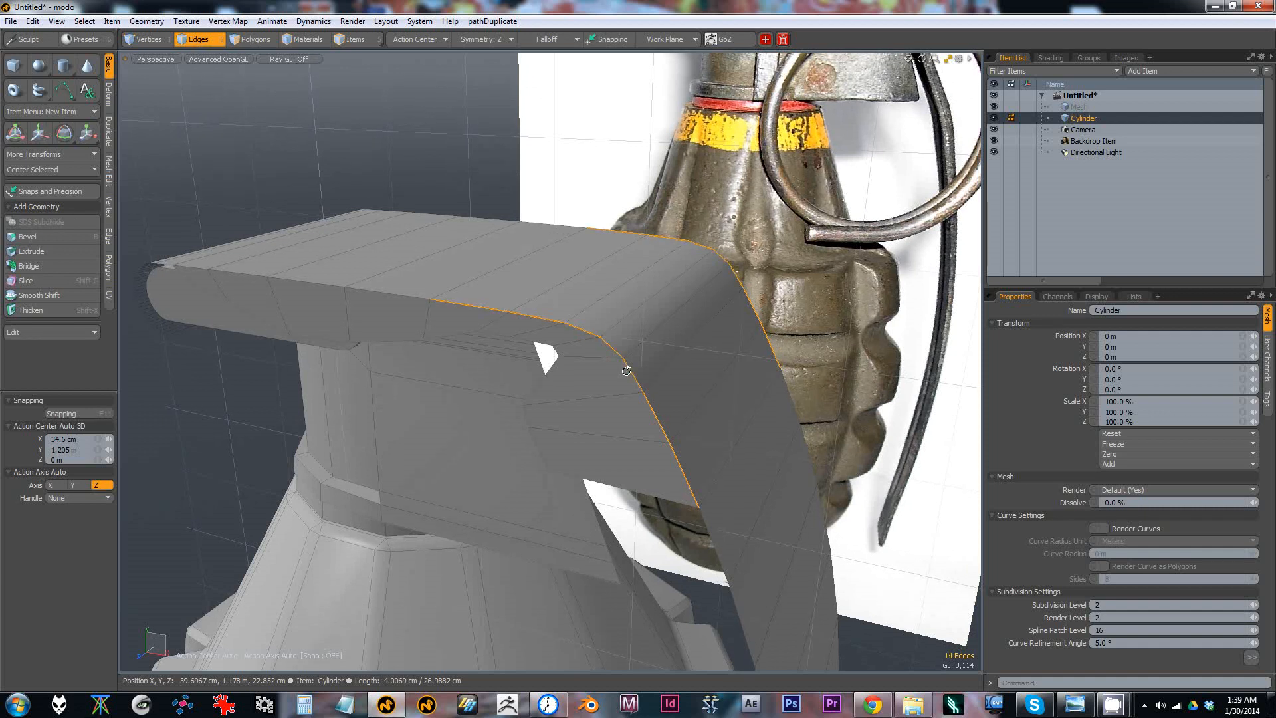
pyautogui.keyDown('alt'); pyautogui.moveTo(625, 370); pyautogui.dragTo(655, 289); pyautogui.keyUp('alt')
pyautogui.press('b')
pyautogui.press('space')
# Step: Move the vertex pair on the side flaps' lower border, just behind the fuse head's front section, -6 mm in Y
pyautogui.keyDown('alt'); pyautogui.moveTo(544, 368); pyautogui.dragTo(530, 321); pyautogui.keyUp('alt')
pyautogui.scroll(-5, 563, 347)
pyautogui.scroll(3, 530, 345)
pyautogui.click(516, 329)
pyautogui.press('w')
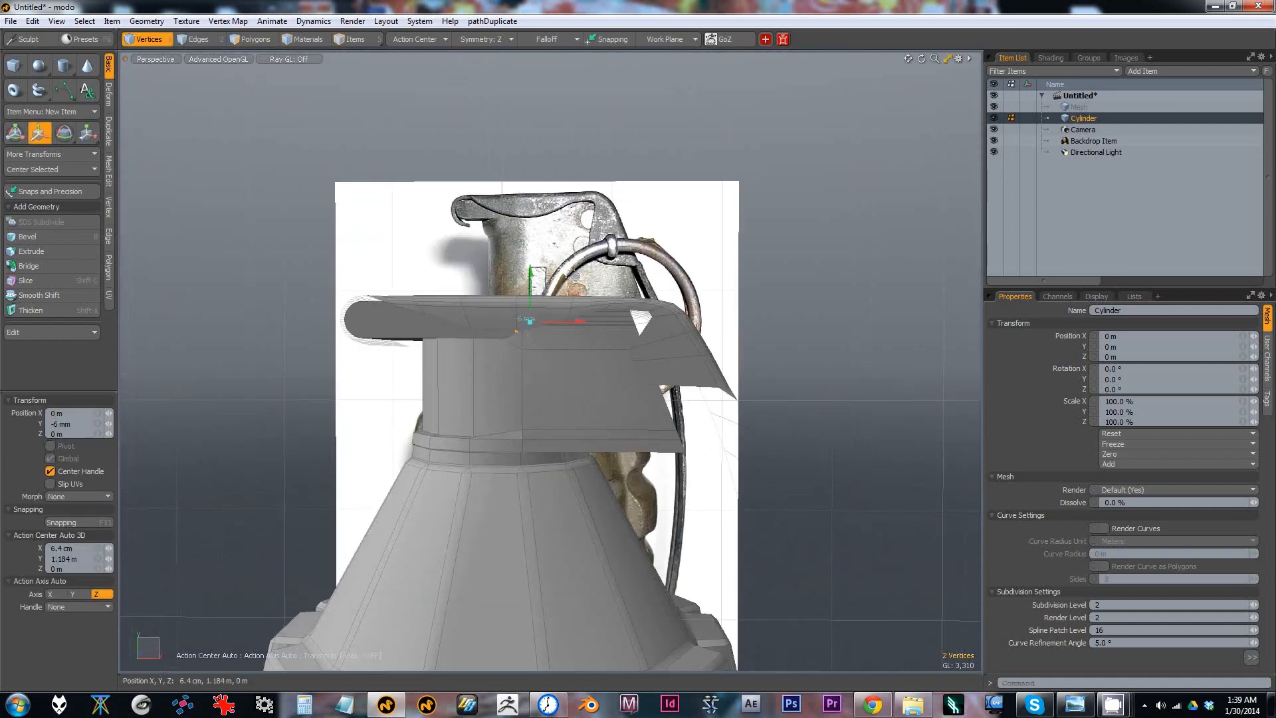
pyautogui.press('space')
pyautogui.keyDown('shift'); pyautogui.click(520, 333); pyautogui.keyUp('shift')
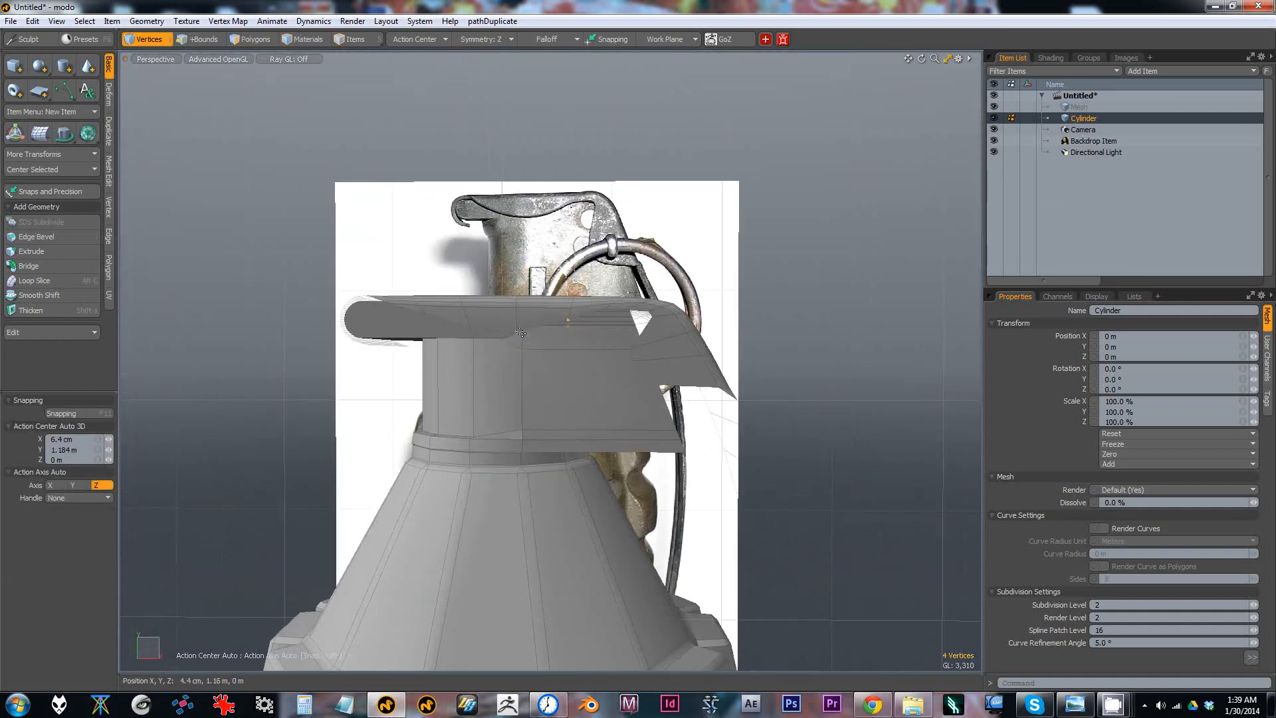
pyautogui.press('b')
pyautogui.moveTo(430, 317); pyautogui.dragTo(490, 327)
pyautogui.hotkey('ctrl', 'z')
pyautogui.press('space')
pyautogui.press('space')
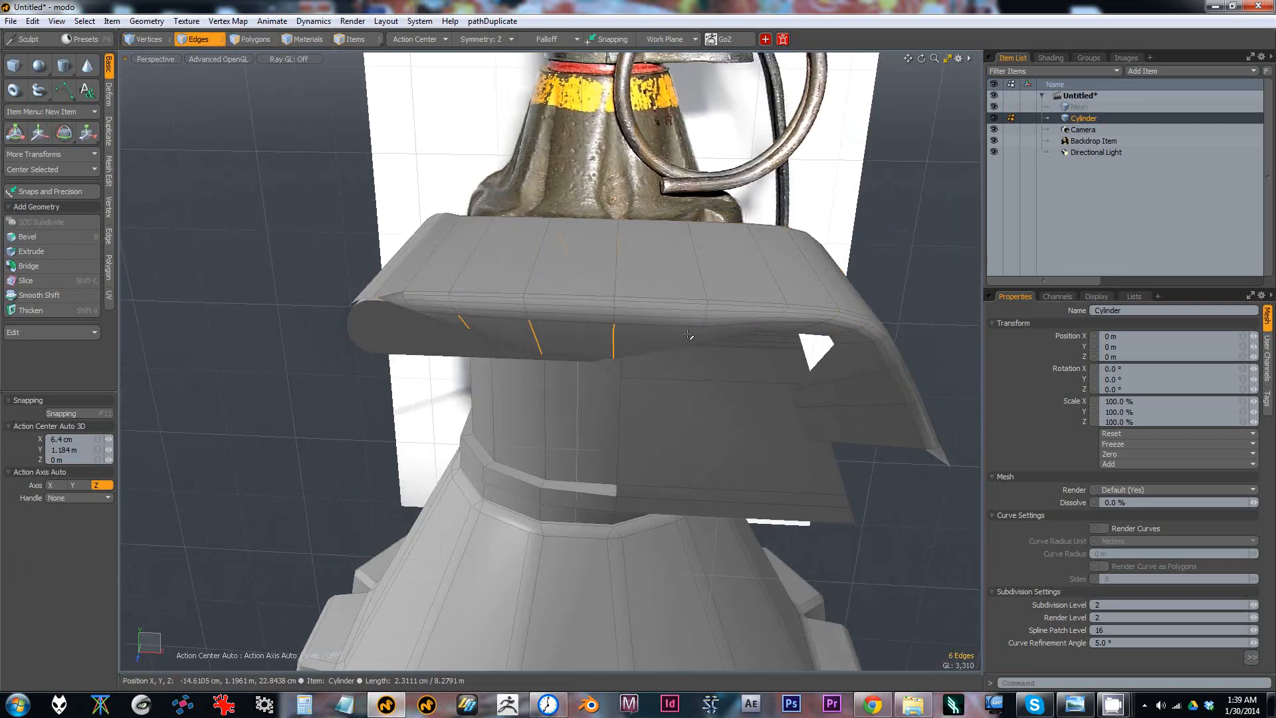
# Step: Move the vertex pair at the middle of the front flaps' lower border 3 mm in X and -4 mm in Y
pyautogui.press('1')
pyautogui.press('w')
pyautogui.keyDown('alt'); pyautogui.moveTo(684, 338); pyautogui.dragTo(579, 326); pyautogui.keyUp('alt')
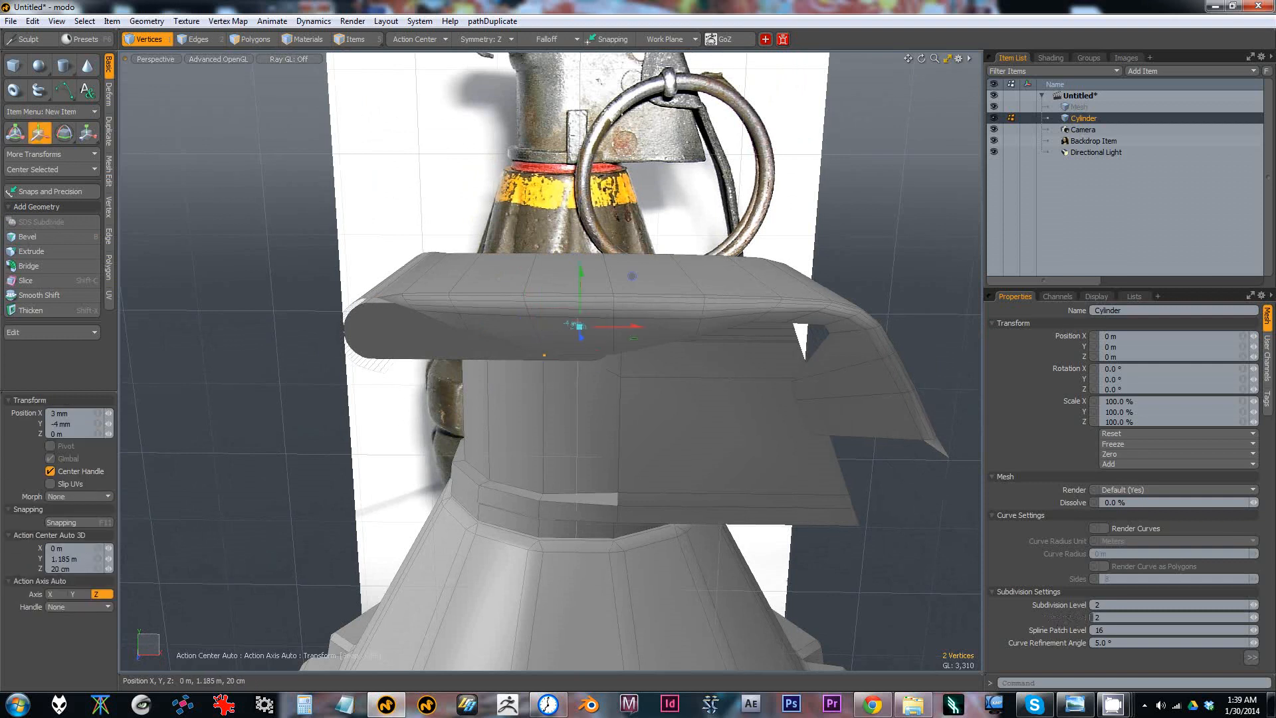
pyautogui.press('space')
# Step: Select the crosswise edge loops along the lever's flat front part, including its side flaps, and bevel them
pyautogui.press('2')
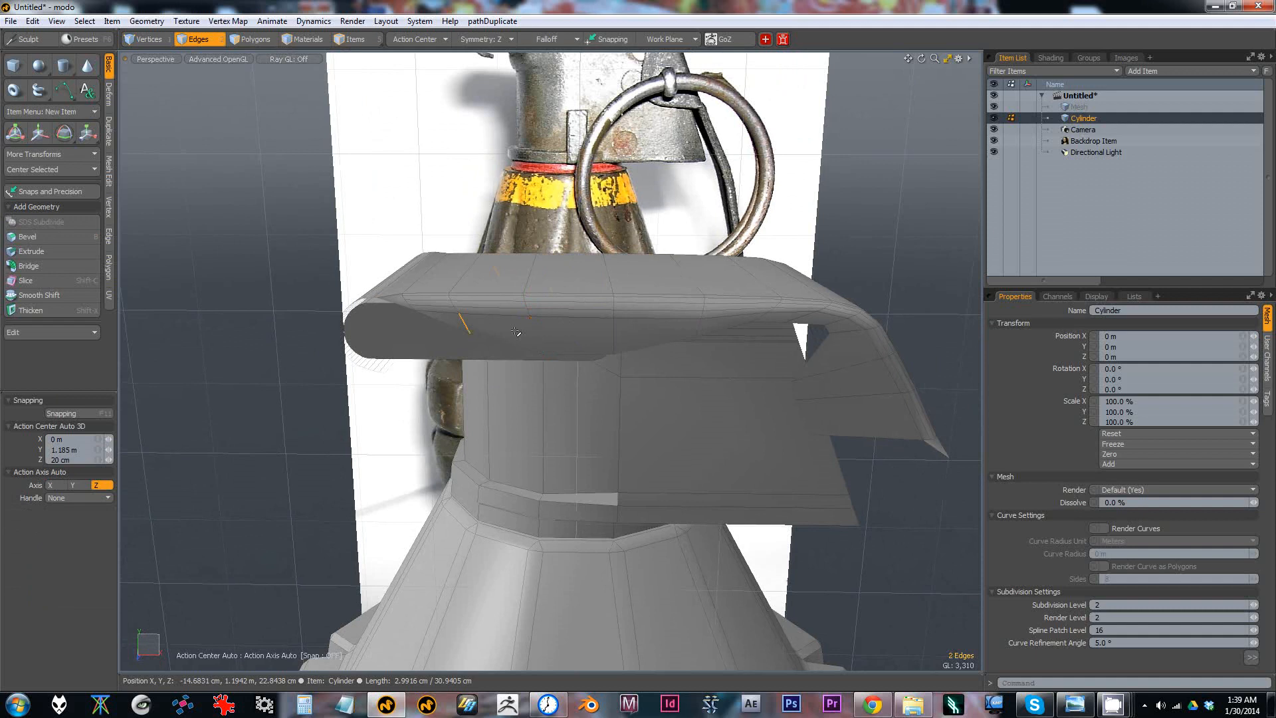
pyautogui.press('alt')
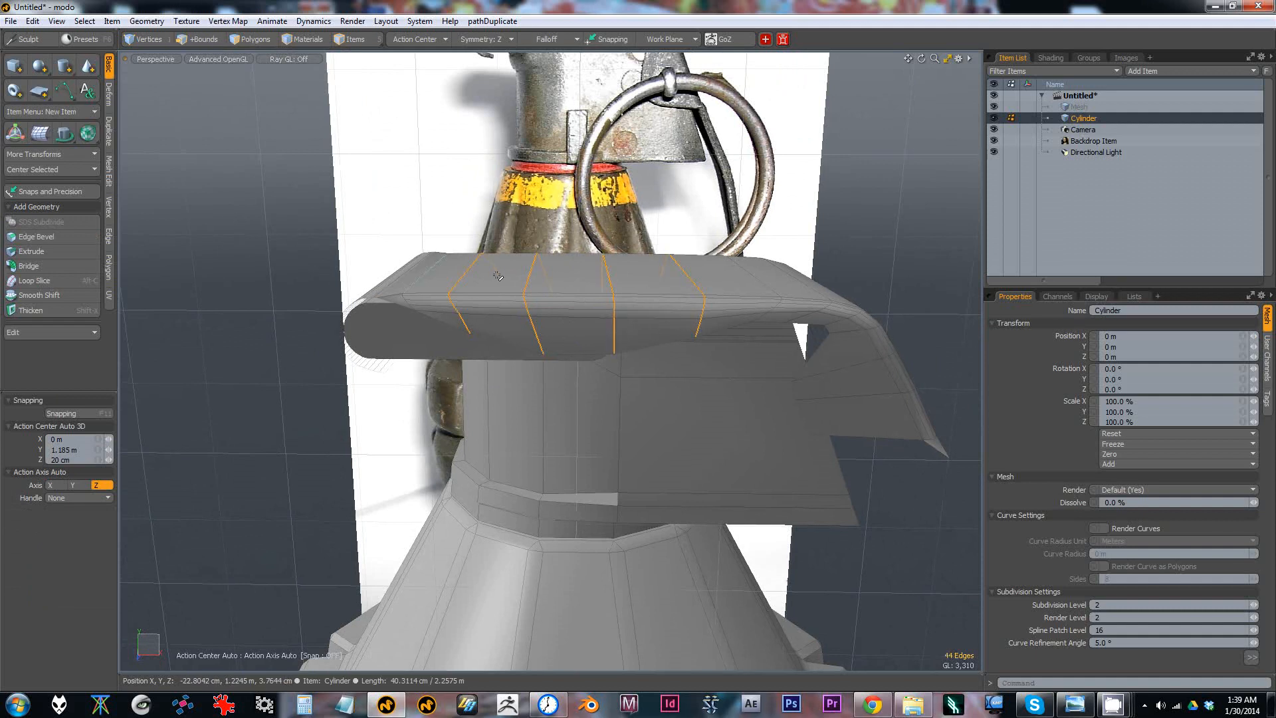
pyautogui.keyDown('ctrl'); pyautogui.keyDown('alt'); pyautogui.moveTo(569, 310); pyautogui.dragTo(606, 317); pyautogui.keyUp('alt'); pyautogui.keyUp('ctrl')
pyautogui.press('b')
pyautogui.moveTo(573, 326); pyautogui.dragTo(612, 379)
pyautogui.press('1')
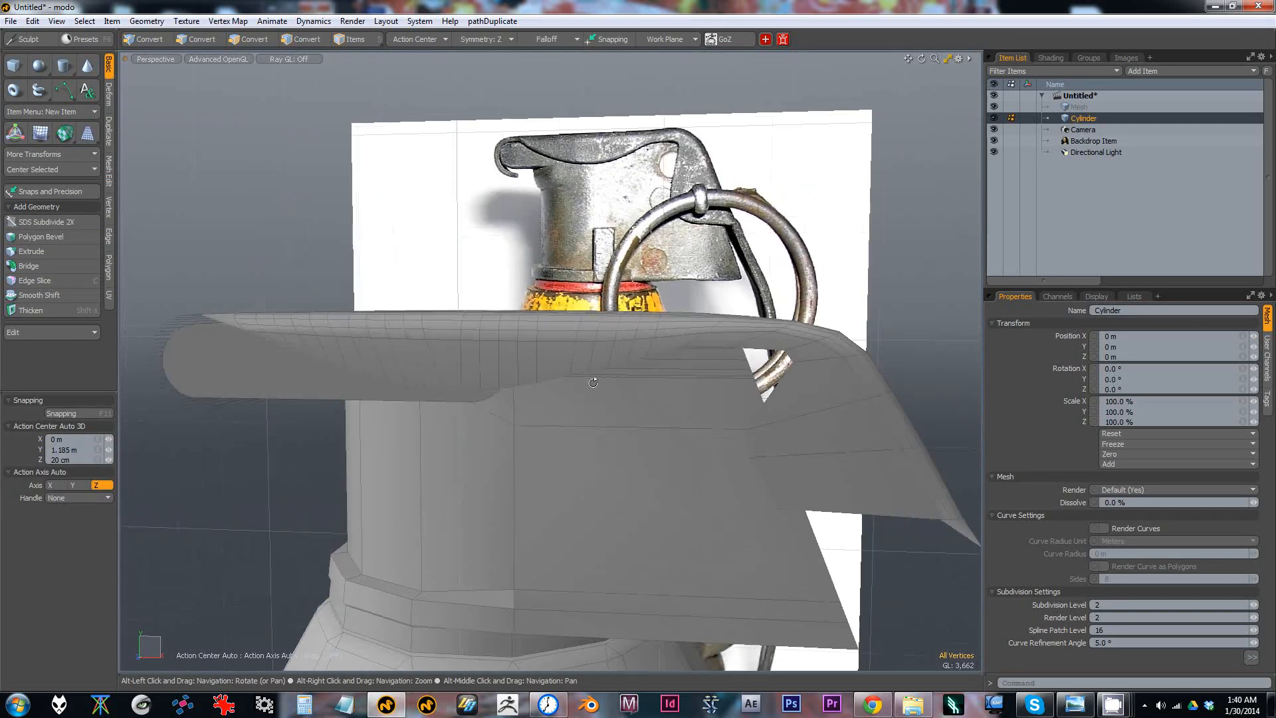
# Step: Bevel the crosswise edge loops above the notch where the lever starts to bend
pyautogui.press('2')
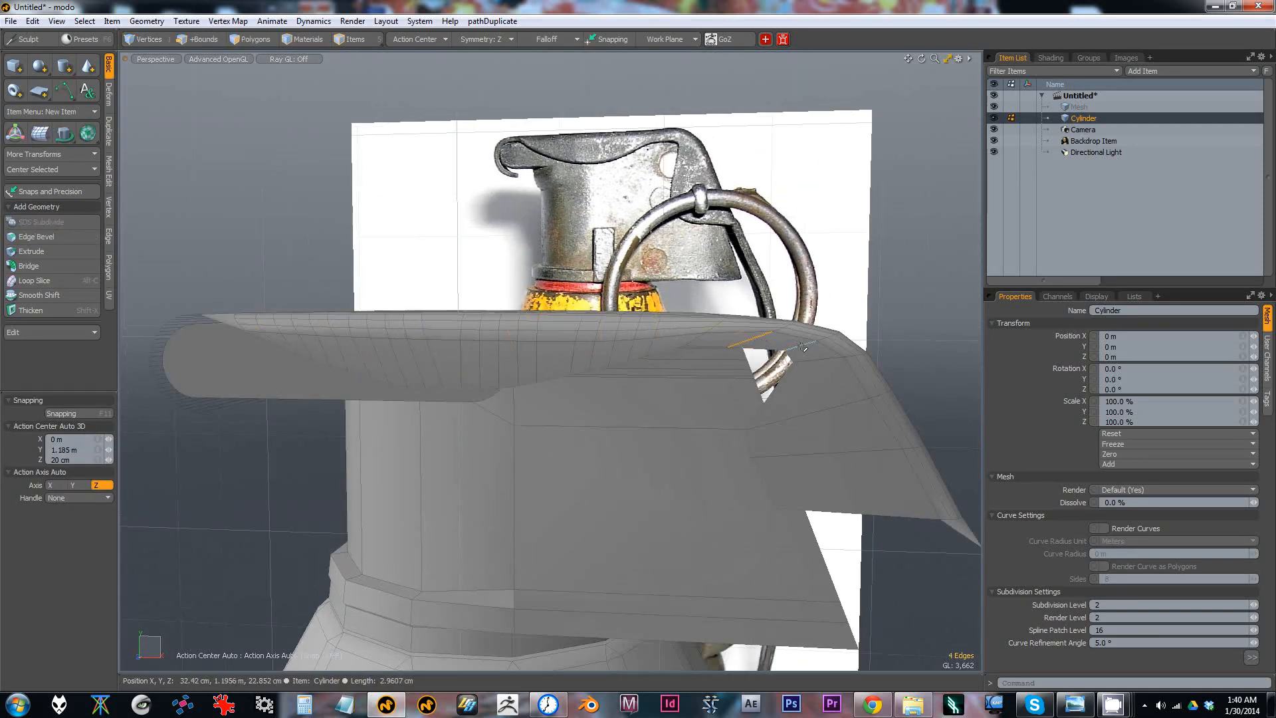
pyautogui.keyDown('alt'); pyautogui.moveTo(827, 381); pyautogui.dragTo(823, 402); pyautogui.keyUp('alt')
pyautogui.press('b')
pyautogui.moveTo(823, 402)
pyautogui.mouseDown()
pyautogui.moveTo(851, 402)
pyautogui.moveTo(806, 415)
pyautogui.mouseUp()
pyautogui.press('1')
pyautogui.click(812, 404)
pyautogui.keyDown('alt'); pyautogui.moveTo(806, 416); pyautogui.dragTo(729, 436, button='right'); pyautogui.keyUp('alt')
pyautogui.keyDown('alt'); pyautogui.moveTo(728, 436); pyautogui.dragTo(757, 443); pyautogui.keyUp('alt')
# Step: Select the two crosswise edge loops running through the rear side flaps below the bend, and bevel them
pyautogui.press('2')
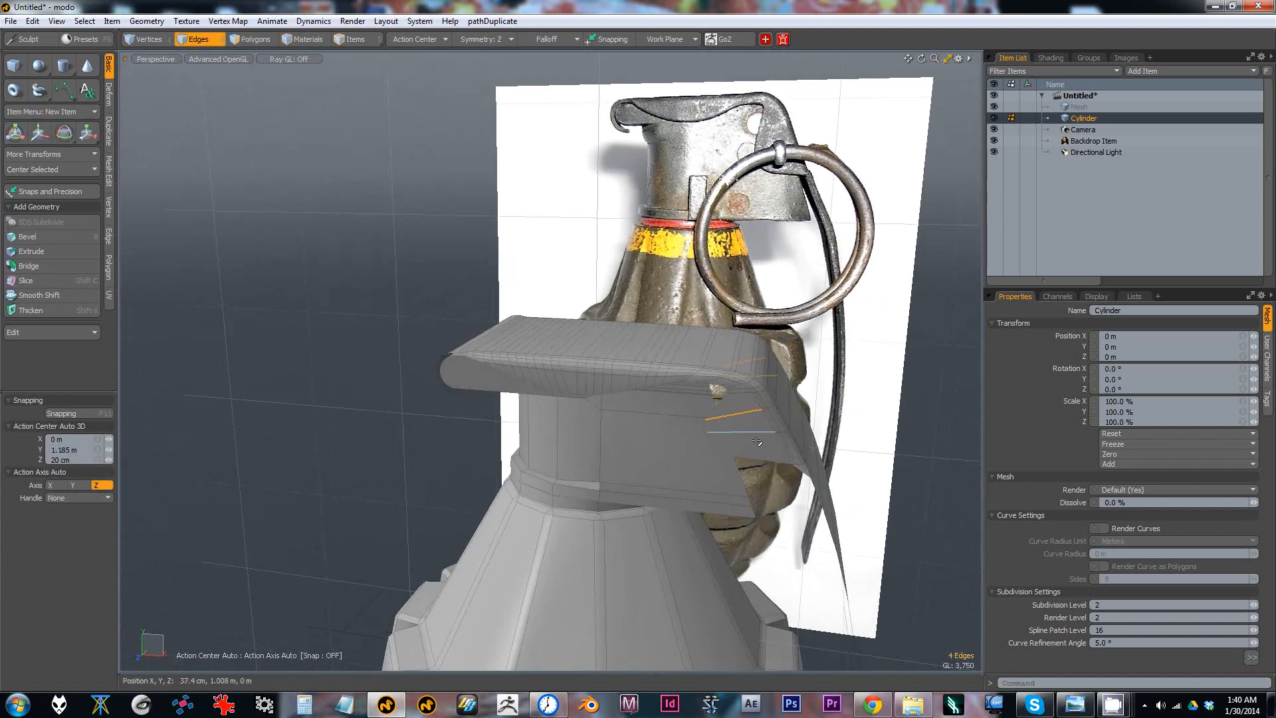
pyautogui.press('b')
pyautogui.hotkey('ctrl', 'shift', 'z')
pyautogui.hotkey('ctrl', 'shift', 'z')
pyautogui.hotkey('ctrl', 'shift', 'z')
pyautogui.hotkey('ctrl', 'shift', 'z')
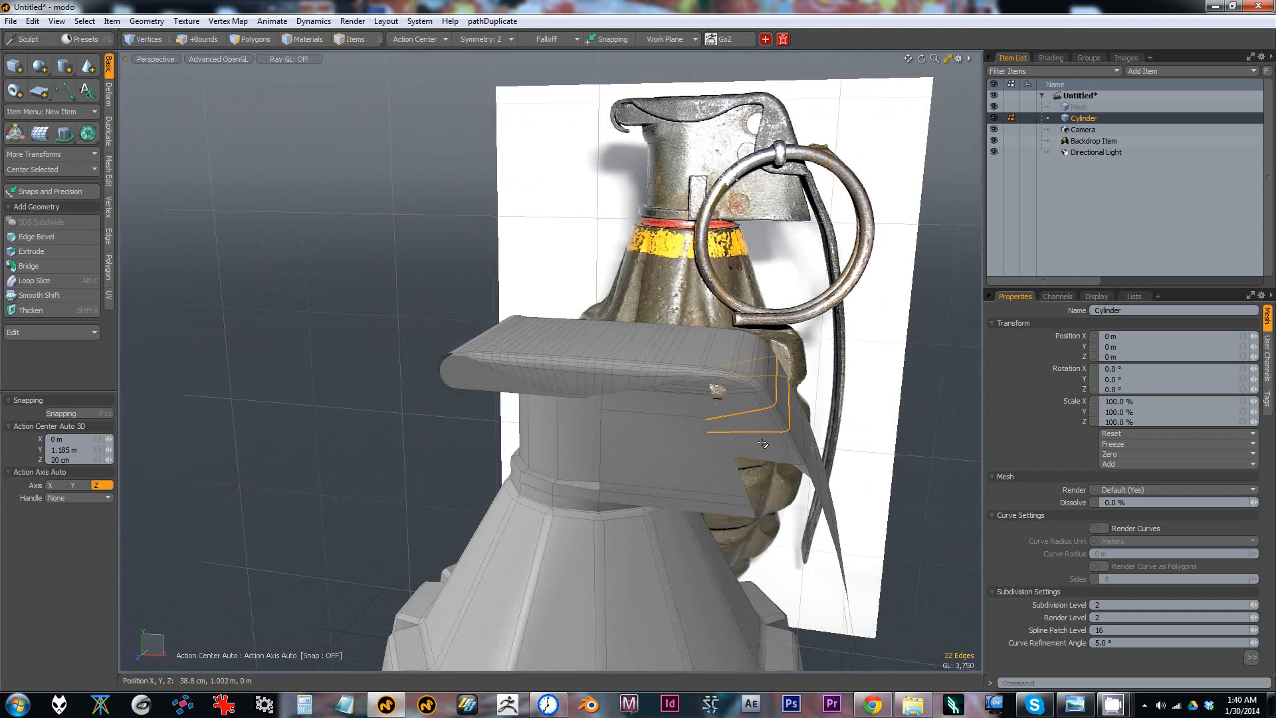
pyautogui.moveTo(757, 443); pyautogui.dragTo(694, 469)
pyautogui.press('1')
pyautogui.scroll(-4, 671, 425)
pyautogui.keyDown('alt'); pyautogui.moveTo(695, 468); pyautogui.dragTo(802, 444, button='right'); pyautogui.keyUp('alt')
pyautogui.press('2')
pyautogui.doubleClick(625, 395)
pyautogui.keyDown('alt'); pyautogui.moveTo(626, 394); pyautogui.dragTo(634, 443); pyautogui.keyUp('alt')
pyautogui.press('1')
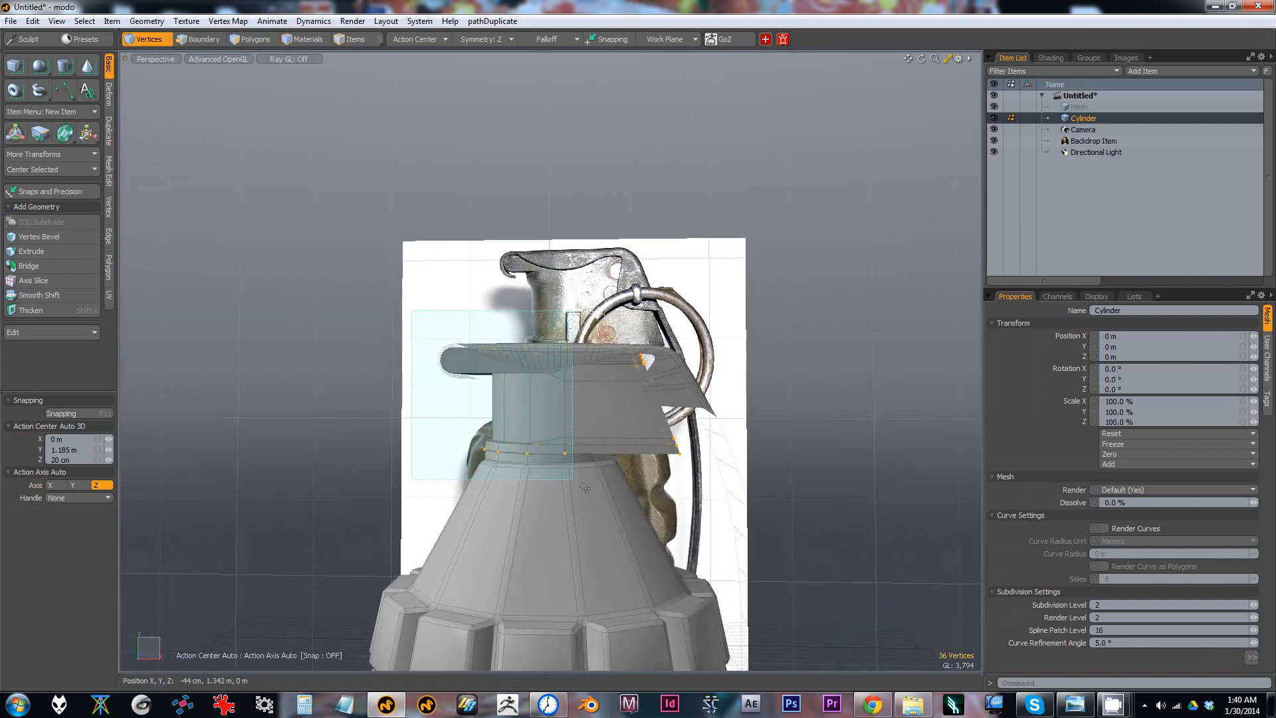
pyautogui.press('w')
pyautogui.moveTo(722, 399)
pyautogui.mouseDown()
pyautogui.moveTo(679, 397)
pyautogui.moveTo(585, 432)
pyautogui.moveTo(610, 420)
pyautogui.moveTo(612, 440)
pyautogui.moveTo(644, 429)
pyautogui.moveTo(629, 436)
pyautogui.mouseUp()
pyautogui.hotkey('ctrl', 'z')
# Step: Select the fuse head's polygons, convert them to a vertex selection, and keep only the vertices along its rear opening
pyautogui.press('3')
pyautogui.click(610, 416)
pyautogui.doubleClick(610, 416)
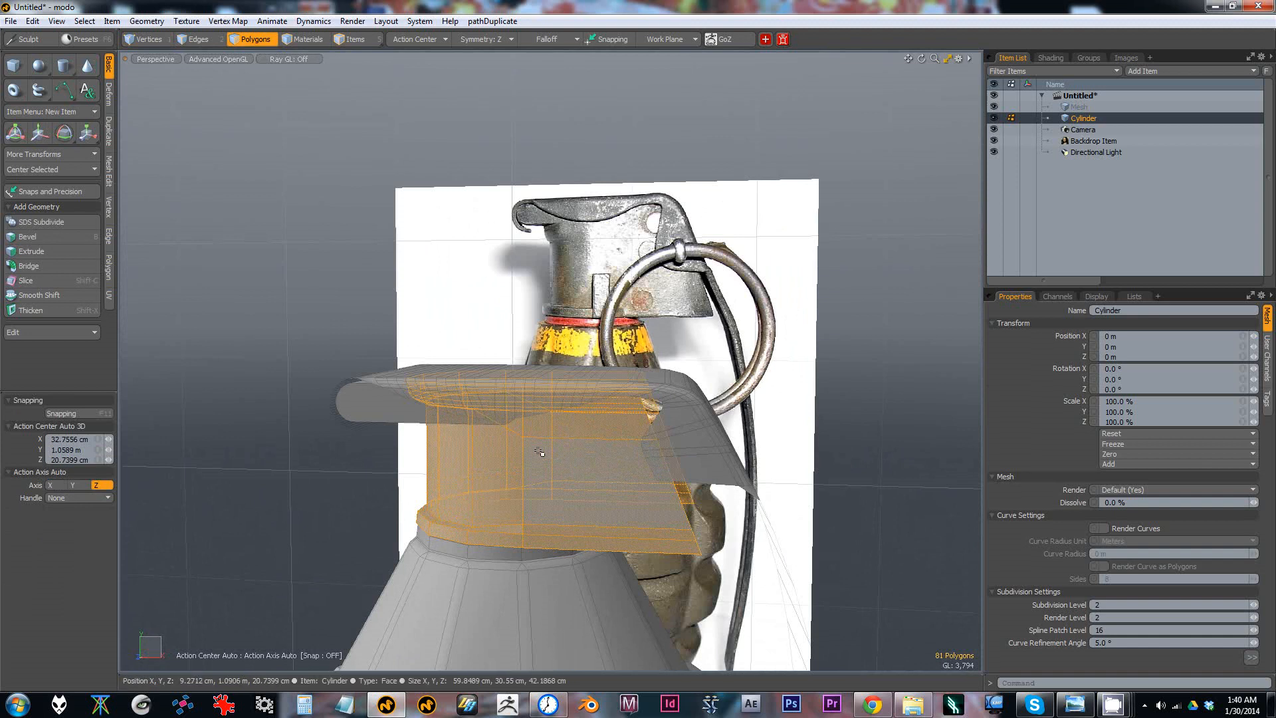
pyautogui.keyDown('alt'); pyautogui.moveTo(516, 423); pyautogui.dragTo(672, 474, button='right'); pyautogui.keyUp('alt')
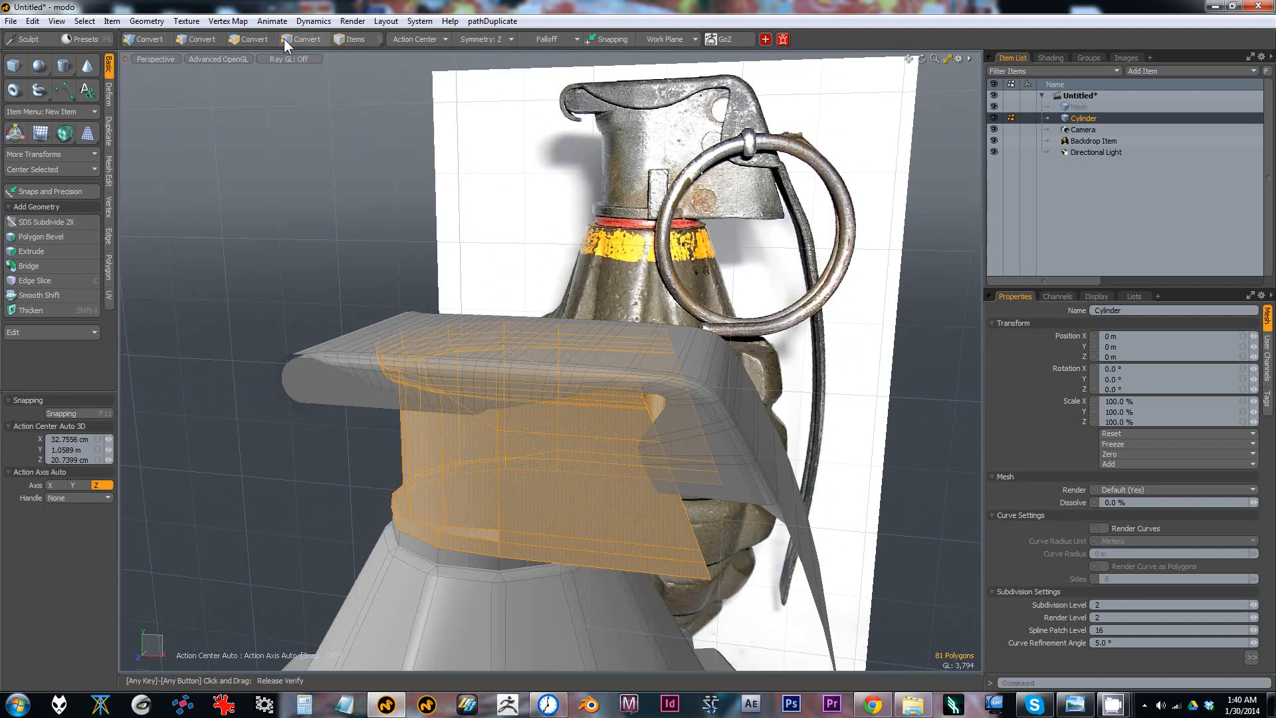
pyautogui.click(137, 41)
pyautogui.keyDown('alt'); pyautogui.moveTo(536, 277); pyautogui.dragTo(608, 444); pyautogui.keyUp('alt')
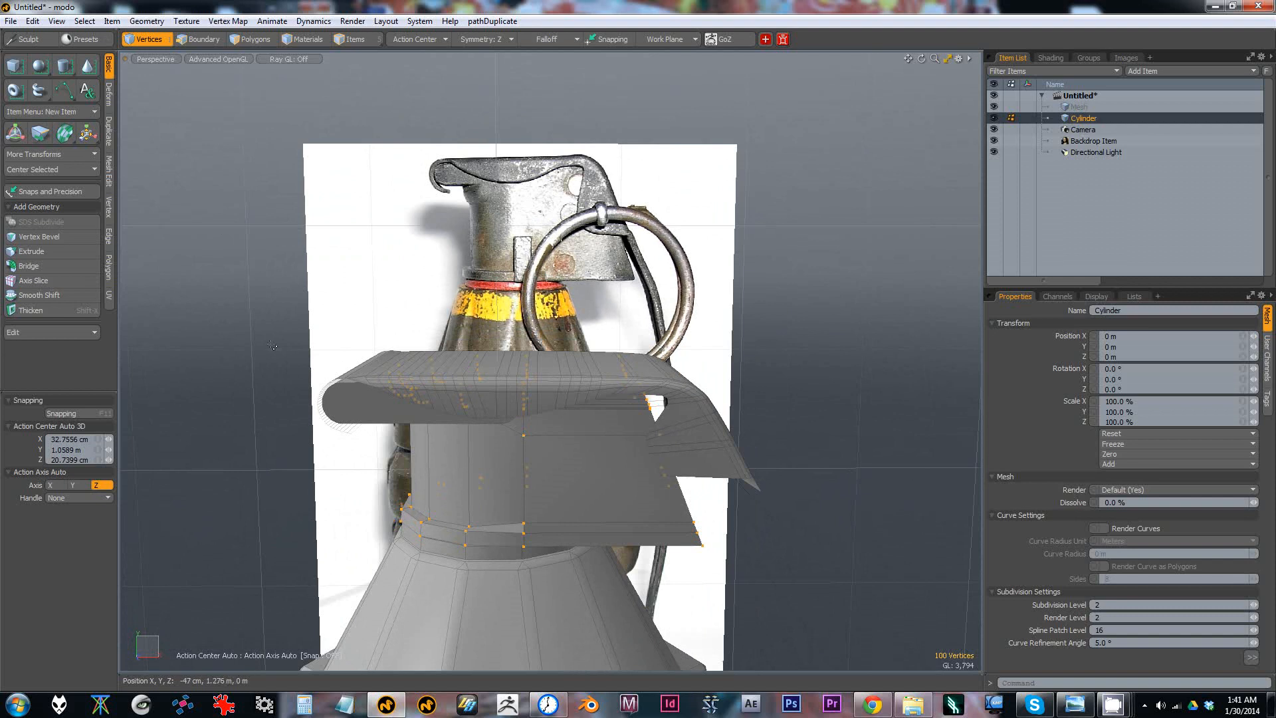
pyautogui.moveTo(211, 205)
pyautogui.keyDown('ctrl'); pyautogui.mouseDown(button='right')
pyautogui.moveTo(560, 543)
pyautogui.moveTo(574, 602)
pyautogui.mouseUp(button='right'); pyautogui.keyUp('ctrl')
# Step: Move the vertices along the fuse head's rear opening 2 mm in X
pyautogui.keyDown('alt'); pyautogui.moveTo(574, 601); pyautogui.dragTo(696, 476); pyautogui.keyUp('alt')
pyautogui.press('w')
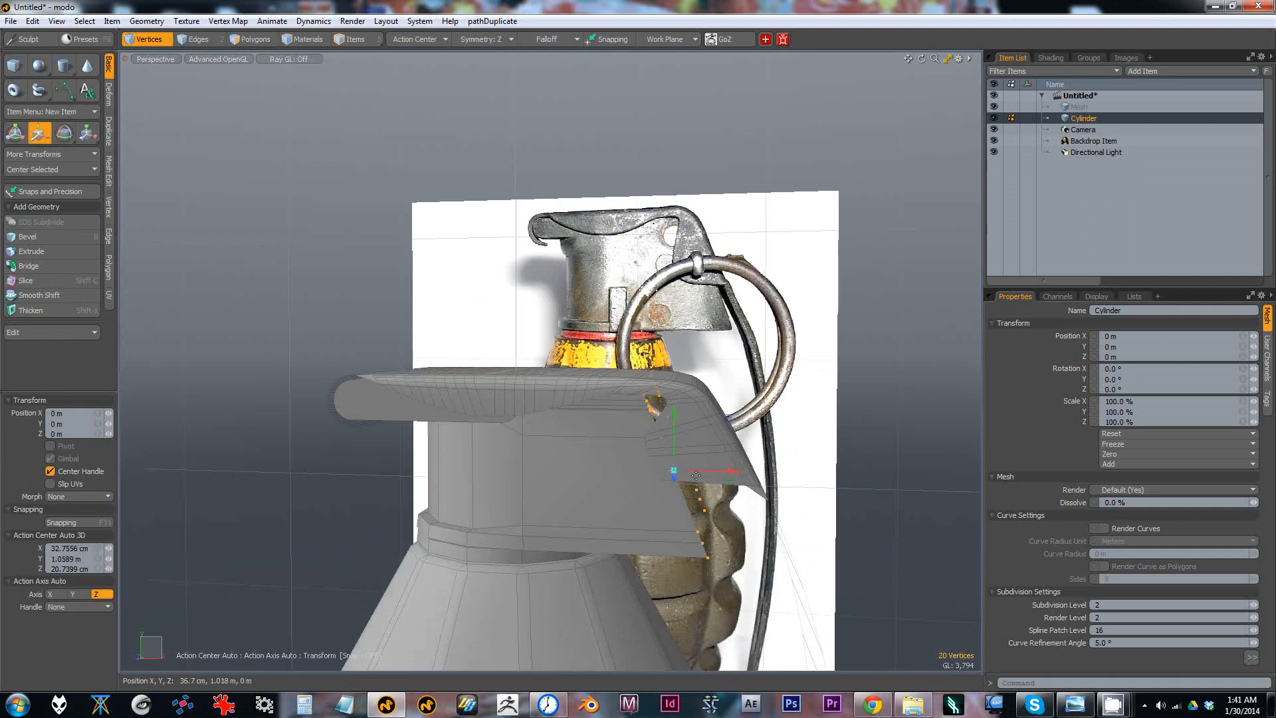
pyautogui.moveTo(731, 420); pyautogui.dragTo(593, 489)
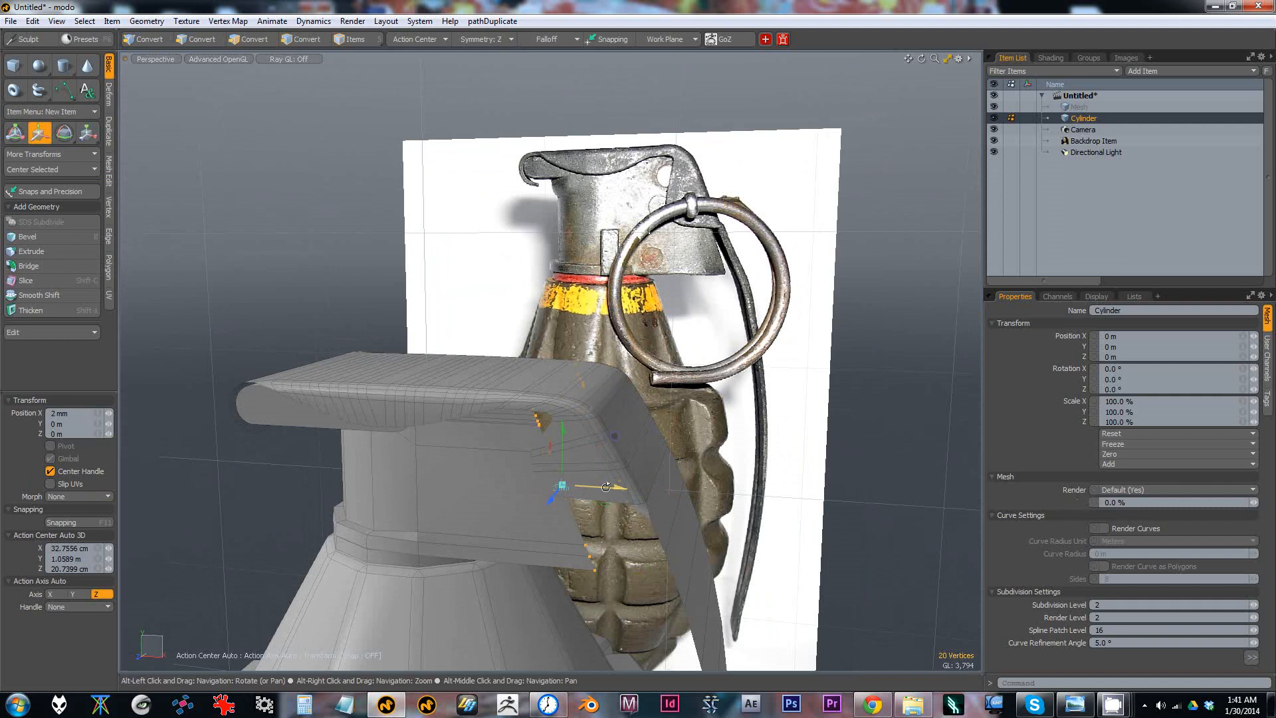
pyautogui.hotkey('alt', '2')
pyautogui.press('1')
pyautogui.press('w')
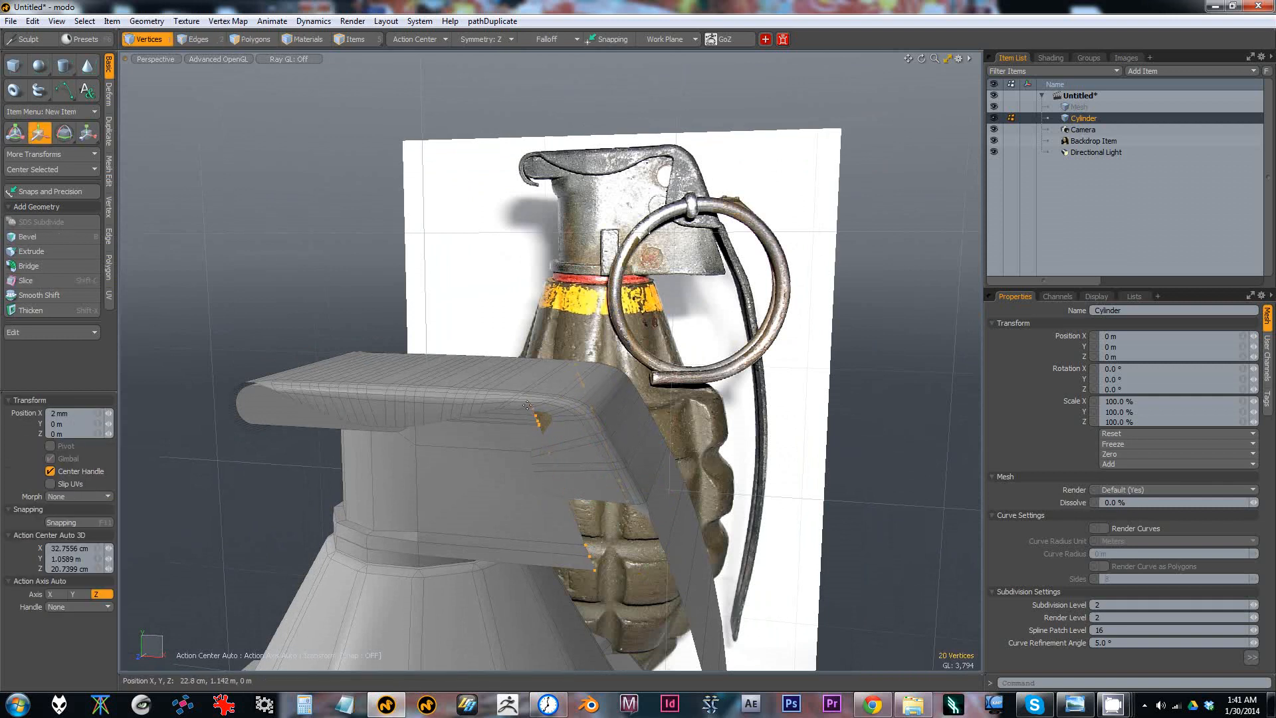
# Step: Convert the rear opening's vertices to edges and extend those edges 11 cm in X and 4.6 cm in Z
pyautogui.press('shift')
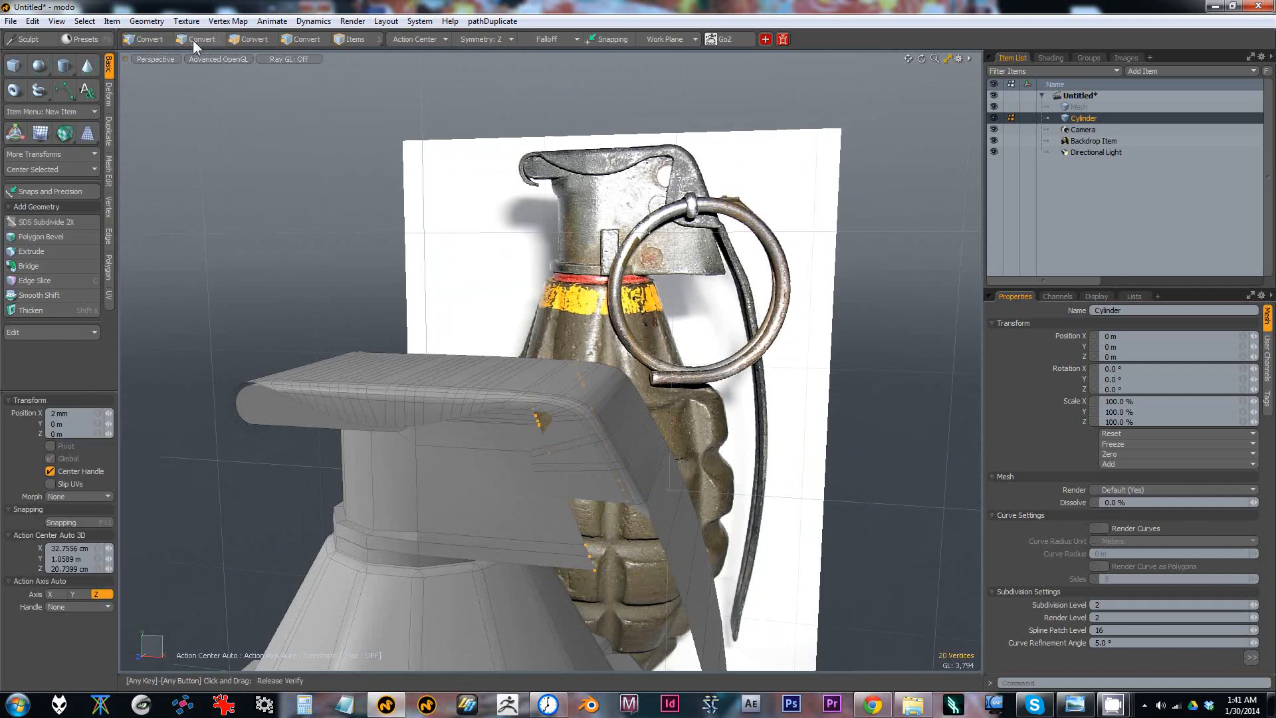
pyautogui.keyDown('shift'); pyautogui.click(193, 40); pyautogui.keyUp('shift')
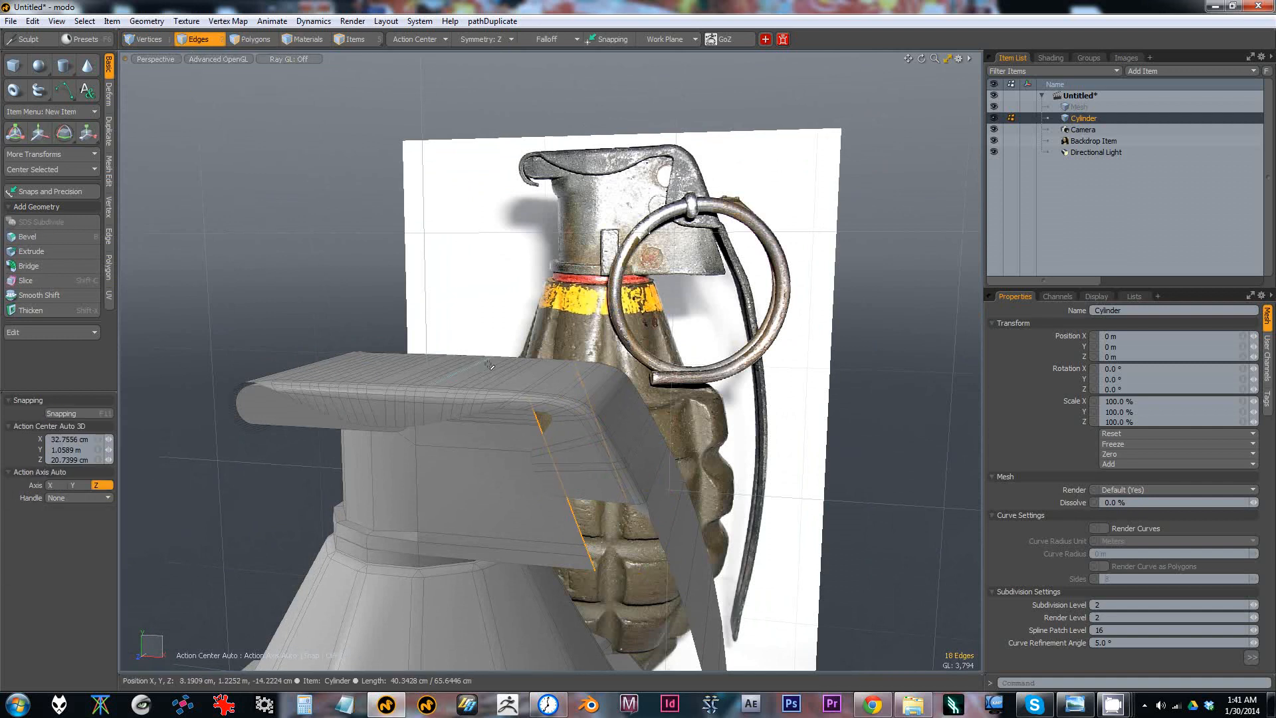
pyautogui.hotkey('shift', 'x')
pyautogui.moveTo(581, 492); pyautogui.dragTo(881, 446)
pyautogui.keyDown('alt'); pyautogui.moveTo(800, 460); pyautogui.dragTo(721, 515); pyautogui.keyUp('alt')
pyautogui.moveTo(503, 510); pyautogui.dragTo(510, 508)
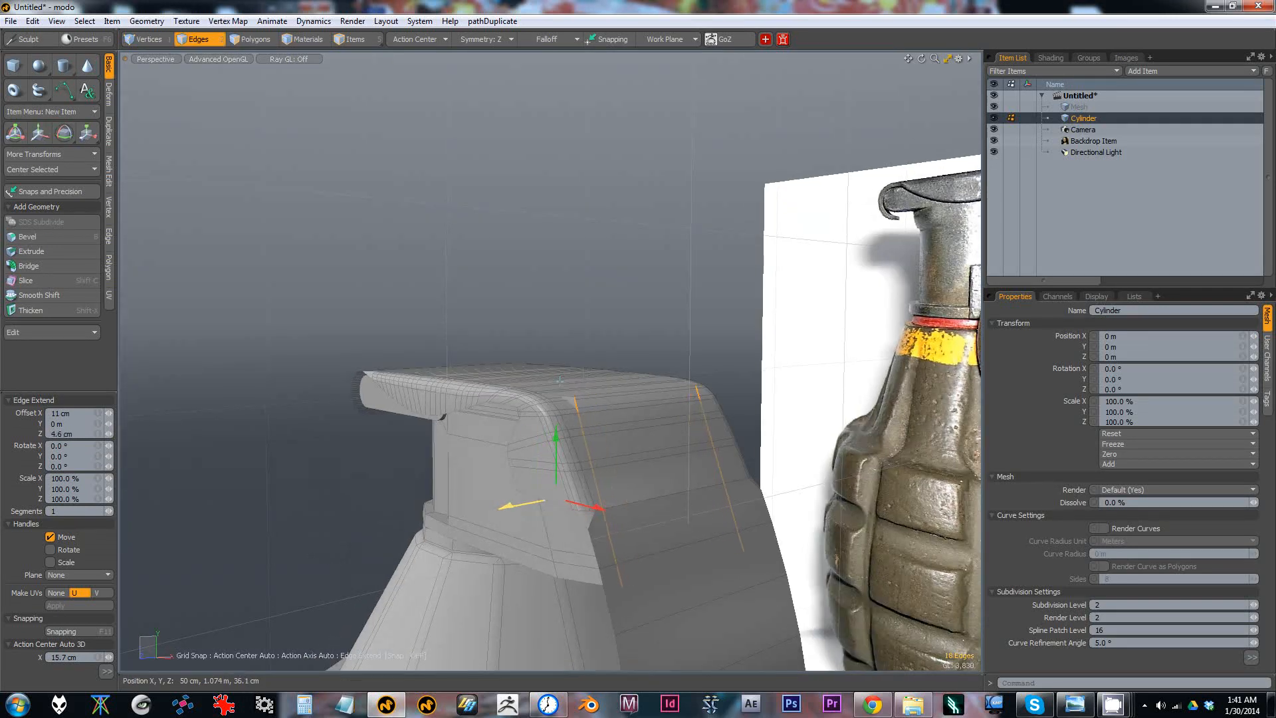
pyautogui.press('q')
# Step: Adjust the top edge of the fuse head's rear extension beneath the lever's bend
pyautogui.click(576, 403)
pyautogui.keyDown('alt'); pyautogui.moveTo(576, 400); pyautogui.dragTo(509, 424); pyautogui.keyUp('alt')
pyautogui.press('w')
pyautogui.press('q')
pyautogui.press('1')
# Step: Create a box about 20 cm tall beside the fuse head's collar and narrow its width
pyautogui.scroll(-3, 624, 444)
pyautogui.keyDown('alt'); pyautogui.moveTo(576, 282); pyautogui.dragTo(629, 282); pyautogui.keyUp('alt')
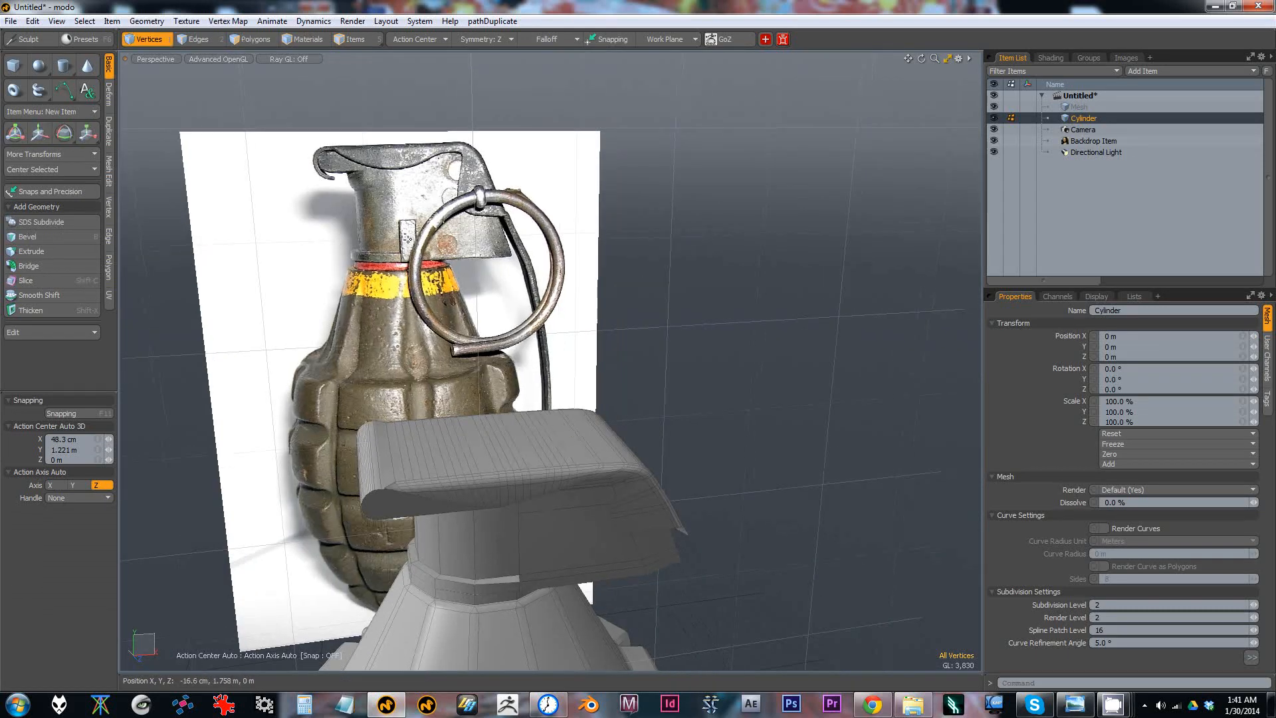
pyautogui.click(15, 65)
pyautogui.keyDown('alt'); pyautogui.moveTo(288, 351); pyautogui.dragTo(428, 252); pyautogui.keyUp('alt')
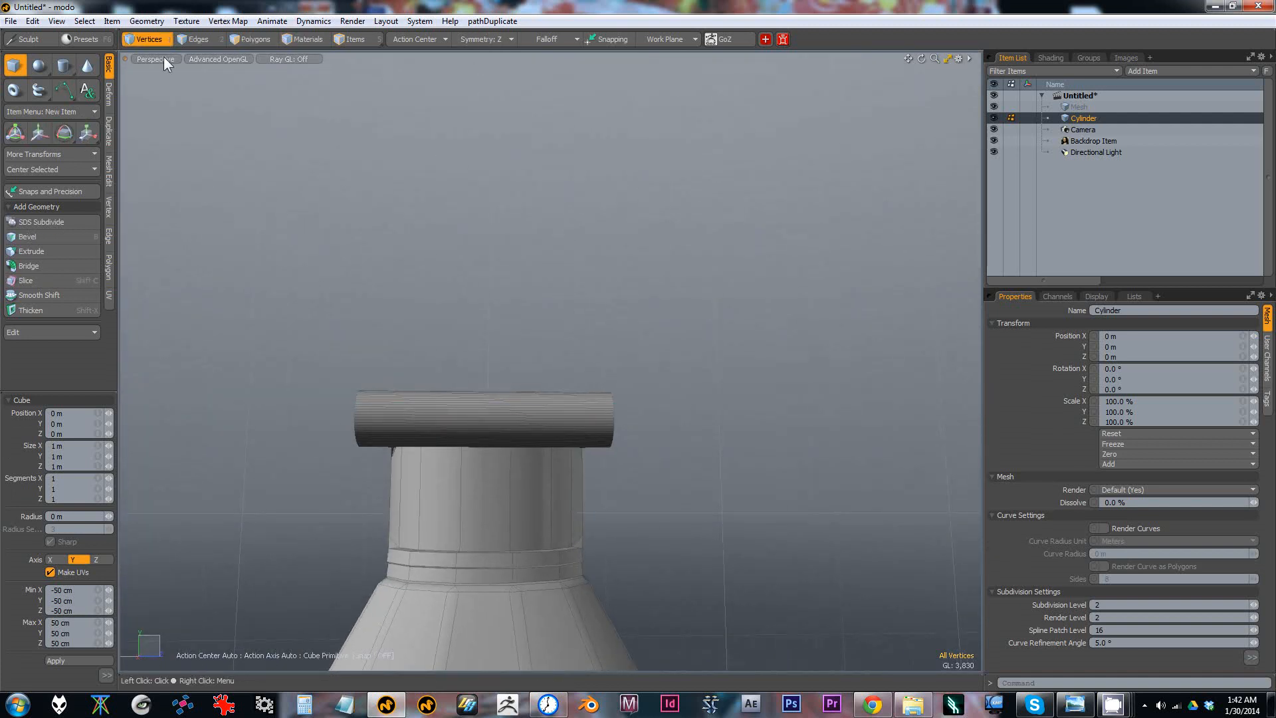
pyautogui.click(9, 69)
pyautogui.moveTo(627, 468); pyautogui.dragTo(596, 565)
pyautogui.moveTo(663, 478)
pyautogui.keyDown('alt'); pyautogui.mouseDown()
pyautogui.moveTo(557, 534)
pyautogui.moveTo(665, 492)
pyautogui.mouseUp(); pyautogui.keyUp('alt')
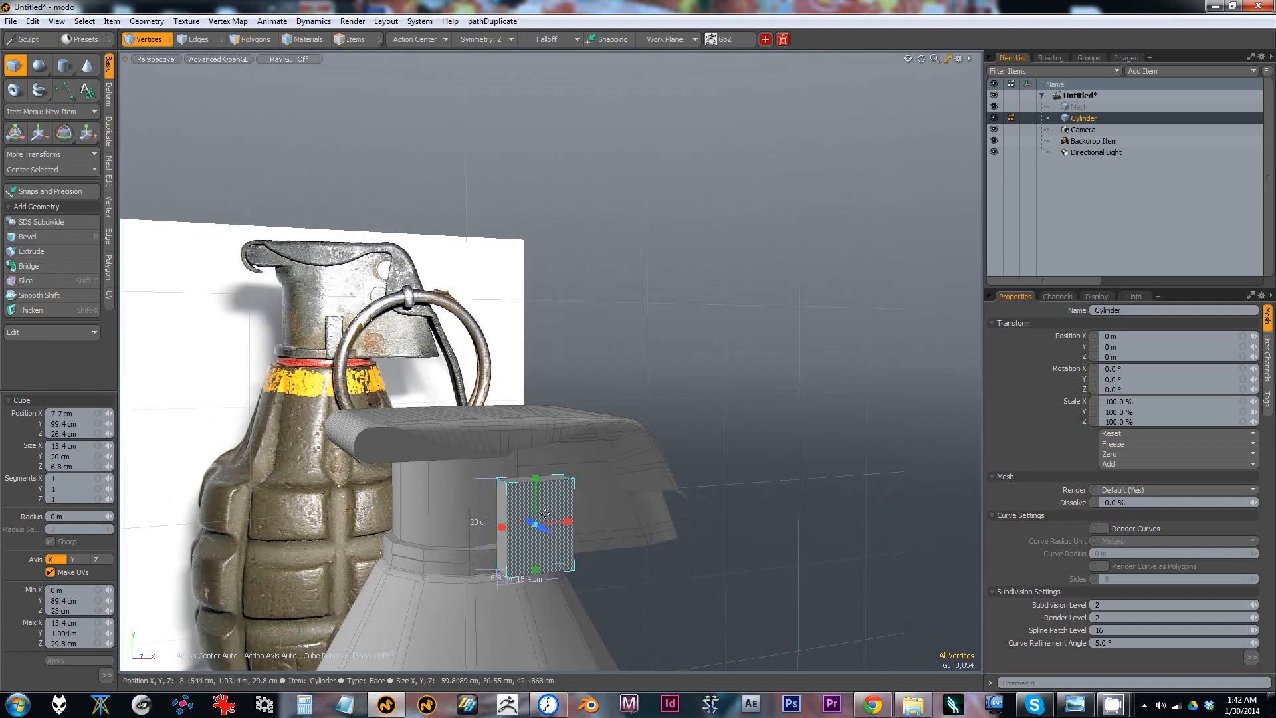
pyautogui.moveTo(567, 522); pyautogui.dragTo(496, 459)
# Step: Select the new box's polygons and move them 1.4 cm in Y and -8.8 cm in Z
pyautogui.press('3')
pyautogui.doubleClick(523, 529)
pyautogui.press('w')
pyautogui.moveTo(496, 459)
pyautogui.keyDown('alt'); pyautogui.mouseDown()
pyautogui.moveTo(572, 457)
pyautogui.moveTo(506, 470)
pyautogui.mouseUp(); pyautogui.keyUp('alt')
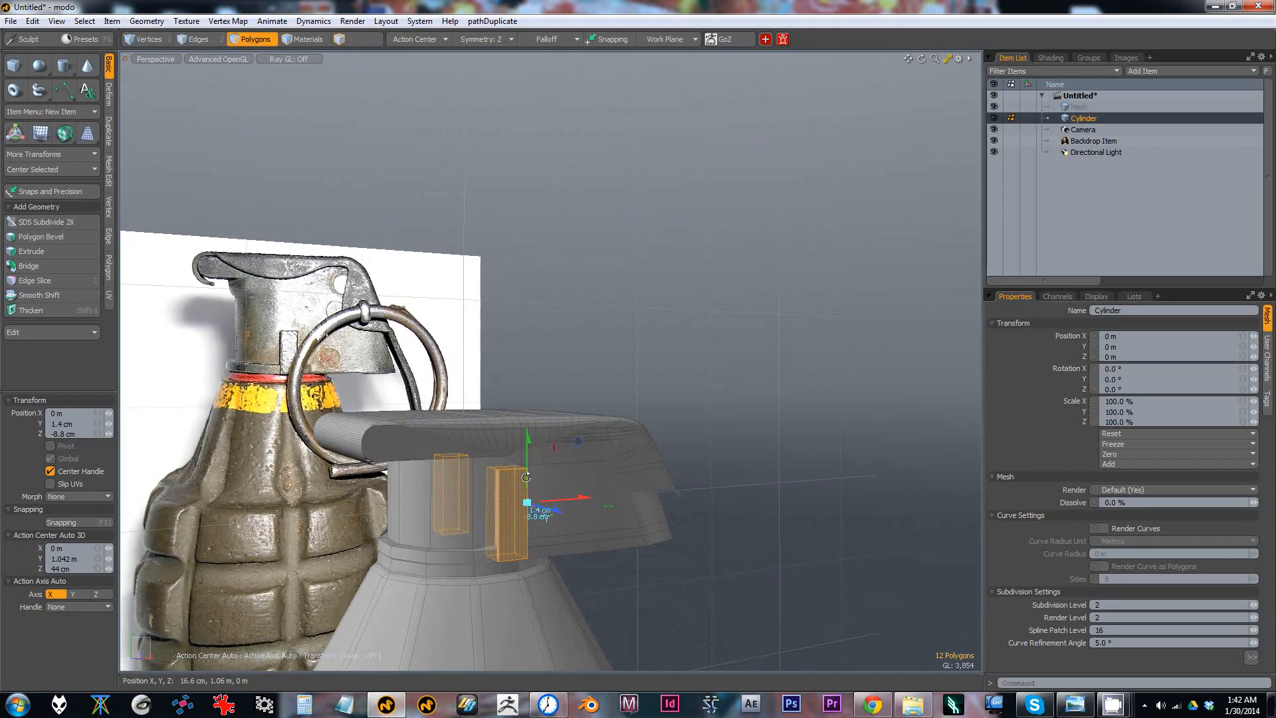
# Step: Scale the box down and move it against the fuse head's side, just above the collar
pyautogui.press('r')
pyautogui.moveTo(509, 515); pyautogui.dragTo(610, 484)
pyautogui.press('w')
pyautogui.moveTo(609, 484); pyautogui.dragTo(527, 512)
pyautogui.press('space')
pyautogui.press('space')
pyautogui.press('e')
pyautogui.press('space')
pyautogui.press('space')
pyautogui.press('space')
# Step: Reselect only the small box on the fuse head's side and refine its scale
pyautogui.doubleClick(494, 532)
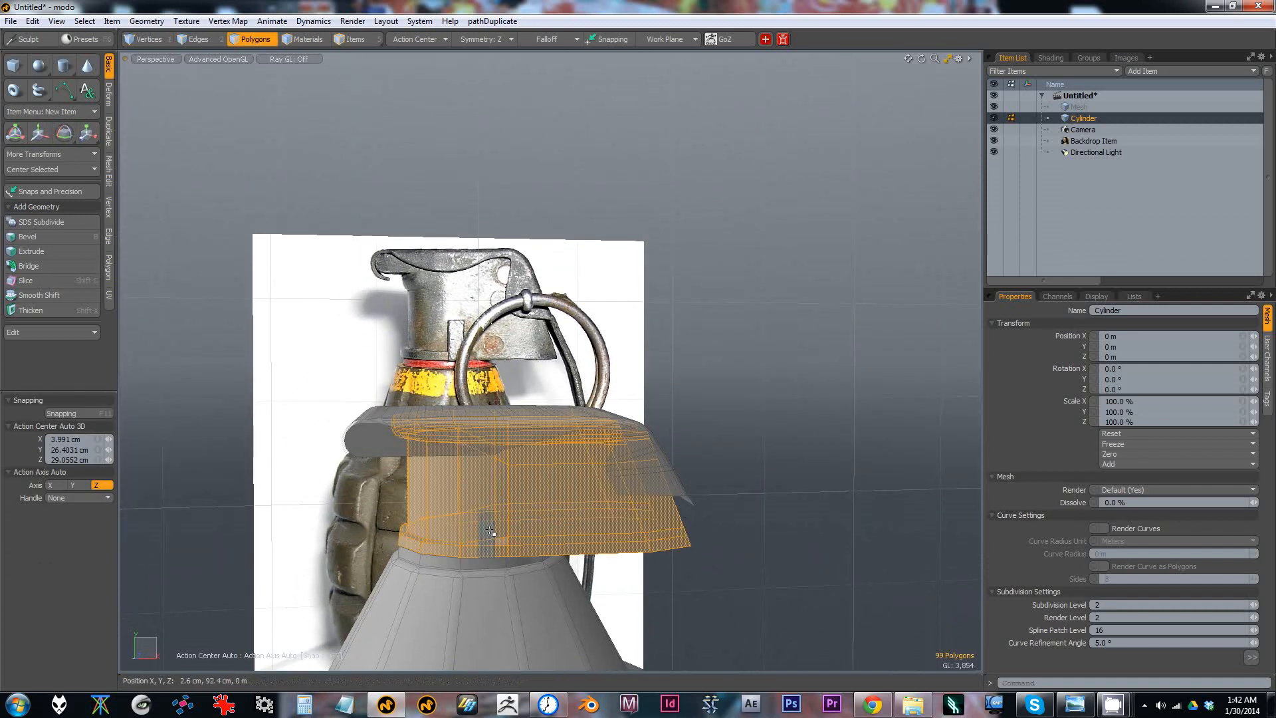
pyautogui.doubleClick(490, 531)
pyautogui.press('r')
pyautogui.press('space')
pyautogui.press('space')
pyautogui.keyDown('alt'); pyautogui.moveTo(490, 531); pyautogui.dragTo(490, 213); pyautogui.keyUp('alt')
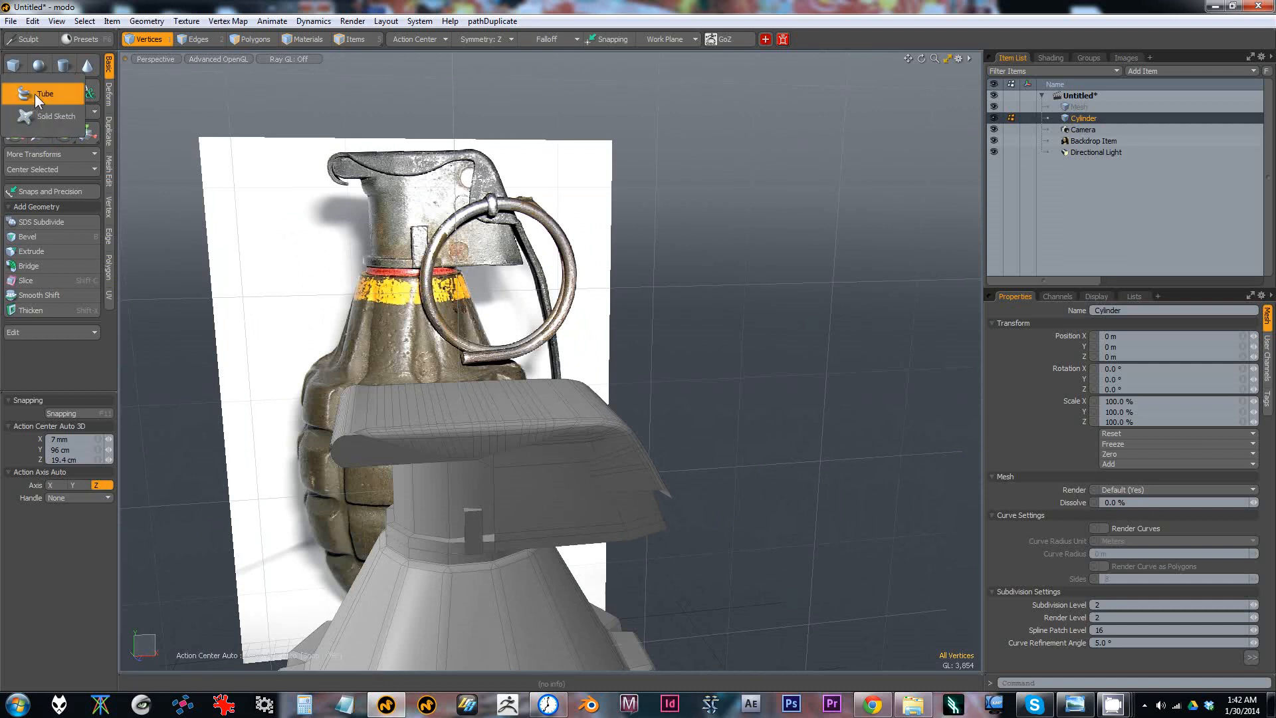
pyautogui.click(39, 93)
pyautogui.click(12, 93)
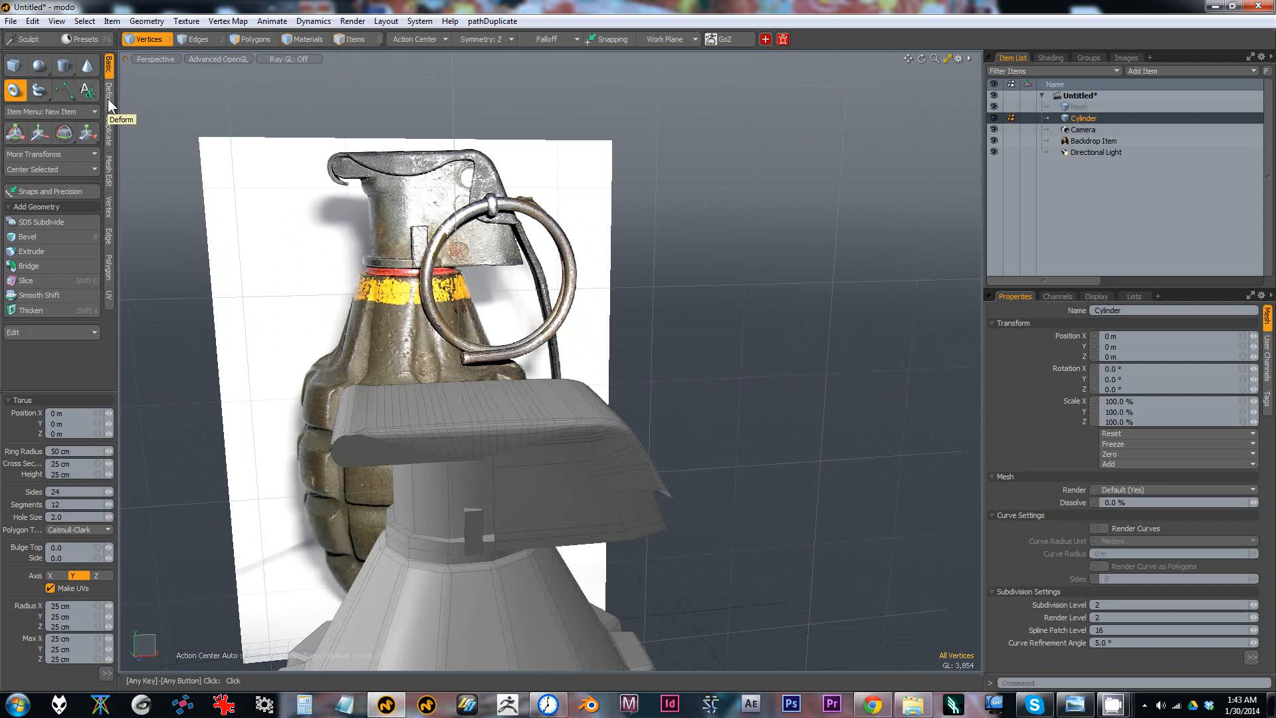
pyautogui.keyDown('alt'); pyautogui.moveTo(578, 309); pyautogui.dragTo(612, 475); pyautogui.keyUp('alt')
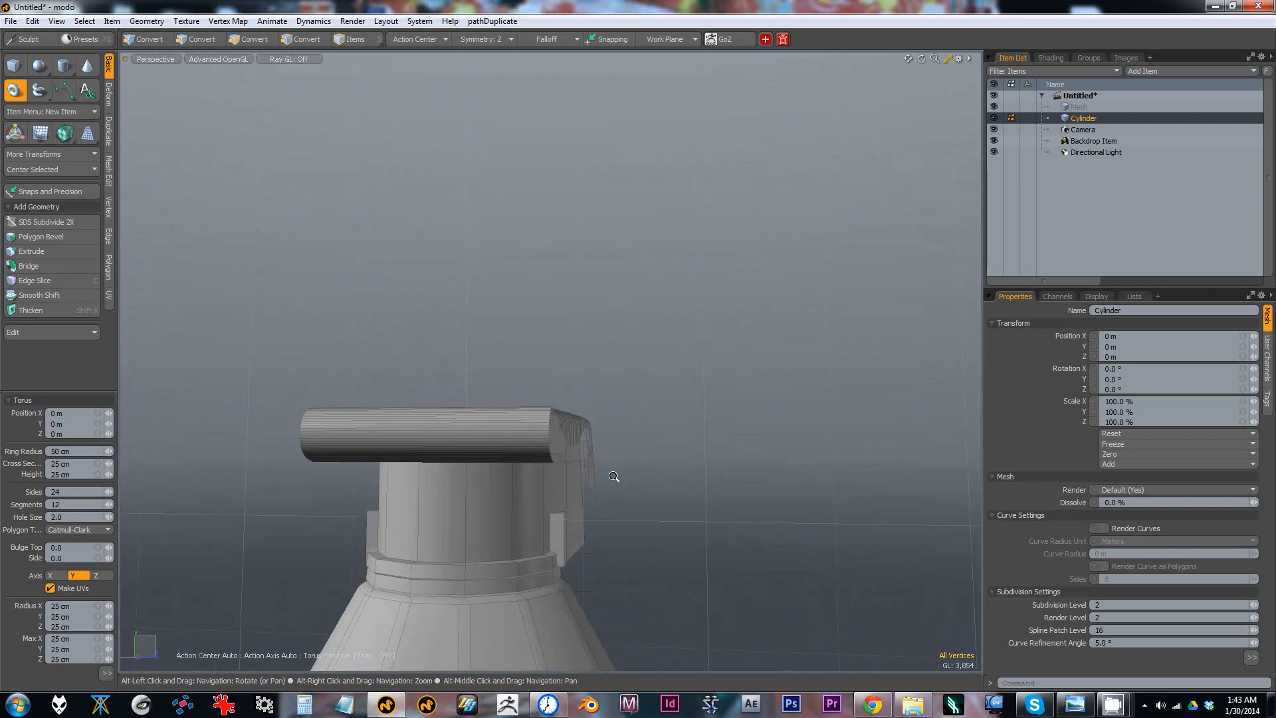
pyautogui.keyDown('alt'); pyautogui.moveTo(611, 474); pyautogui.dragTo(669, 501, button='right'); pyautogui.keyUp('alt')
pyautogui.keyDown('alt'); pyautogui.moveTo(669, 501); pyautogui.dragTo(641, 493); pyautogui.keyUp('alt')
pyautogui.press('q')
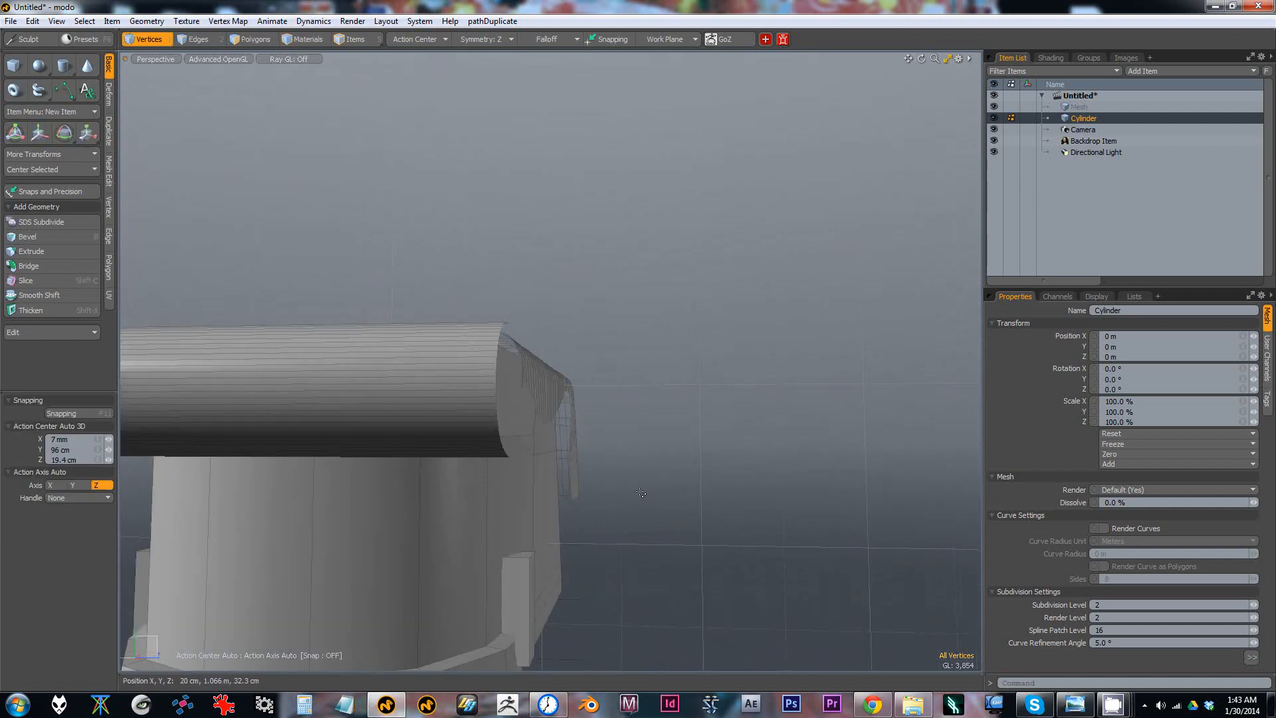
# Step: Draw a flat cylinder along the X axis beside the side flap below the notch, with 4 cm radii in Y and Z
pyautogui.click(64, 66)
pyautogui.moveTo(505, 386)
pyautogui.keyDown('alt'); pyautogui.mouseDown()
pyautogui.moveTo(496, 404)
pyautogui.moveTo(419, 395)
pyautogui.moveTo(505, 402)
pyautogui.mouseUp(); pyautogui.keyUp('alt')
pyautogui.moveTo(582, 431); pyautogui.dragTo(652, 479)
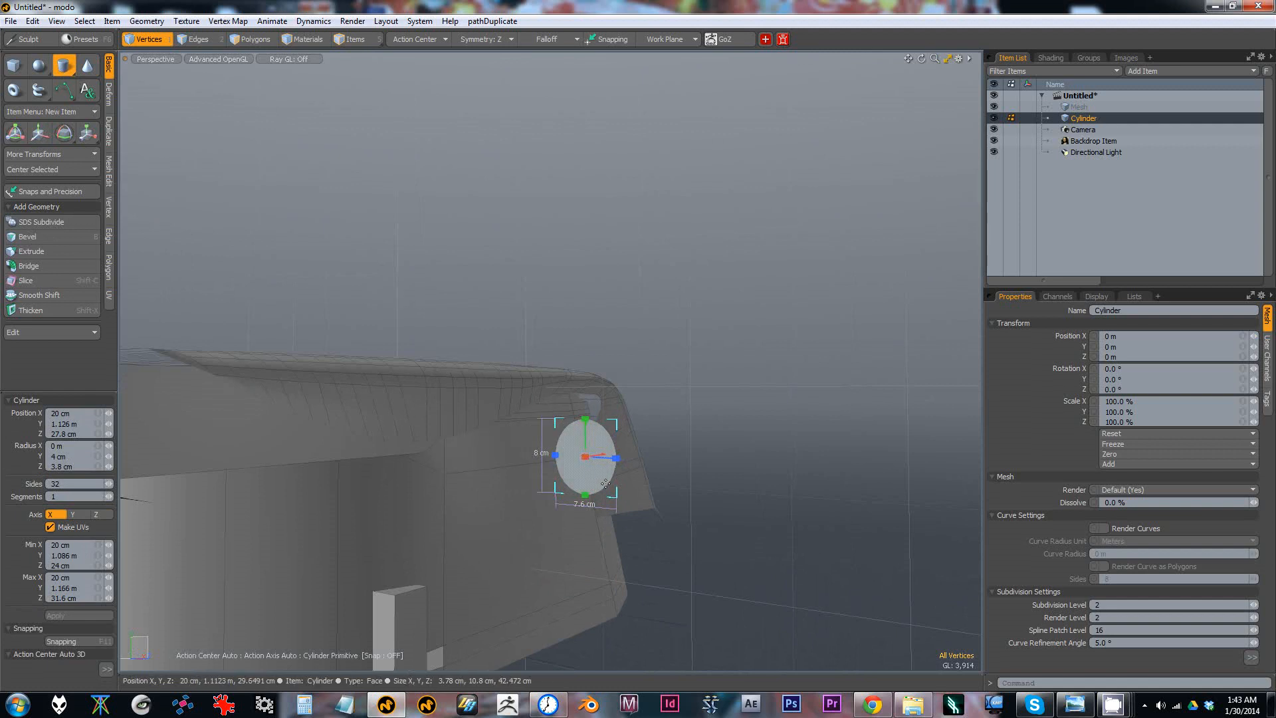
pyautogui.moveTo(648, 469)
pyautogui.keyDown('alt'); pyautogui.mouseDown()
pyautogui.moveTo(657, 452)
pyautogui.moveTo(641, 454)
pyautogui.mouseUp(); pyautogui.keyUp('alt')
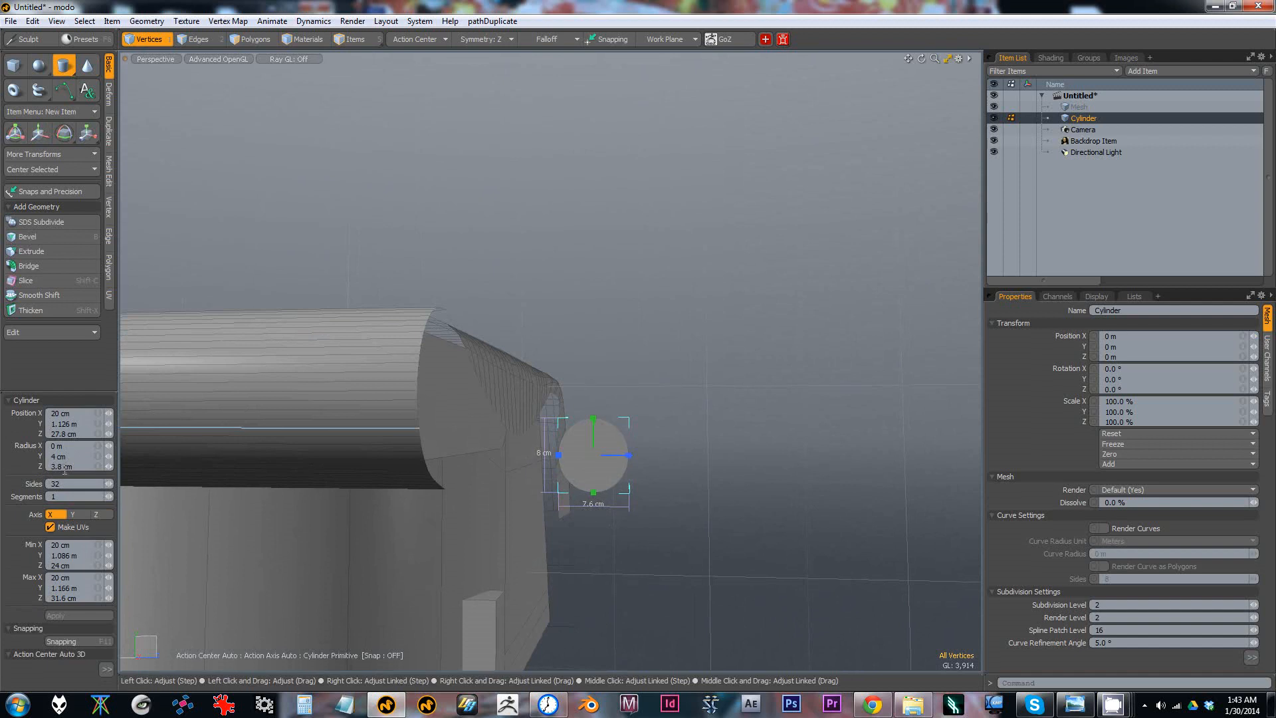
pyautogui.write('4')
pyautogui.press('Tab')
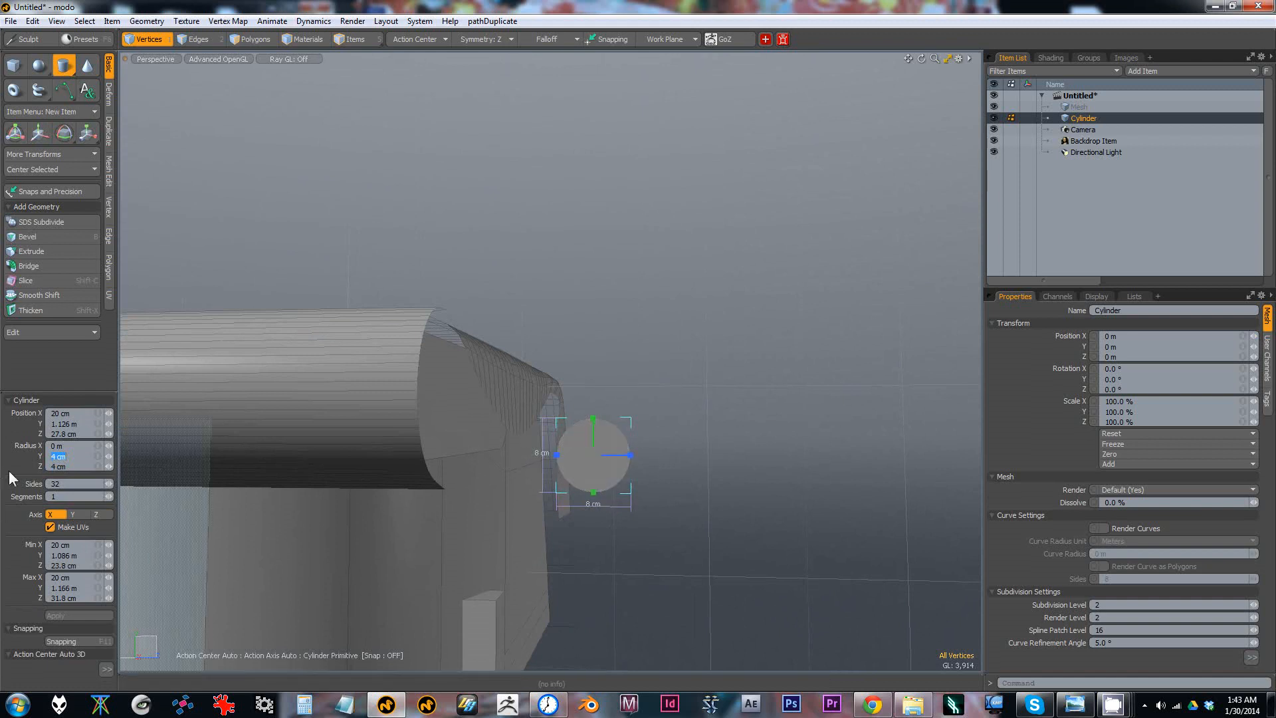
pyautogui.write('3')
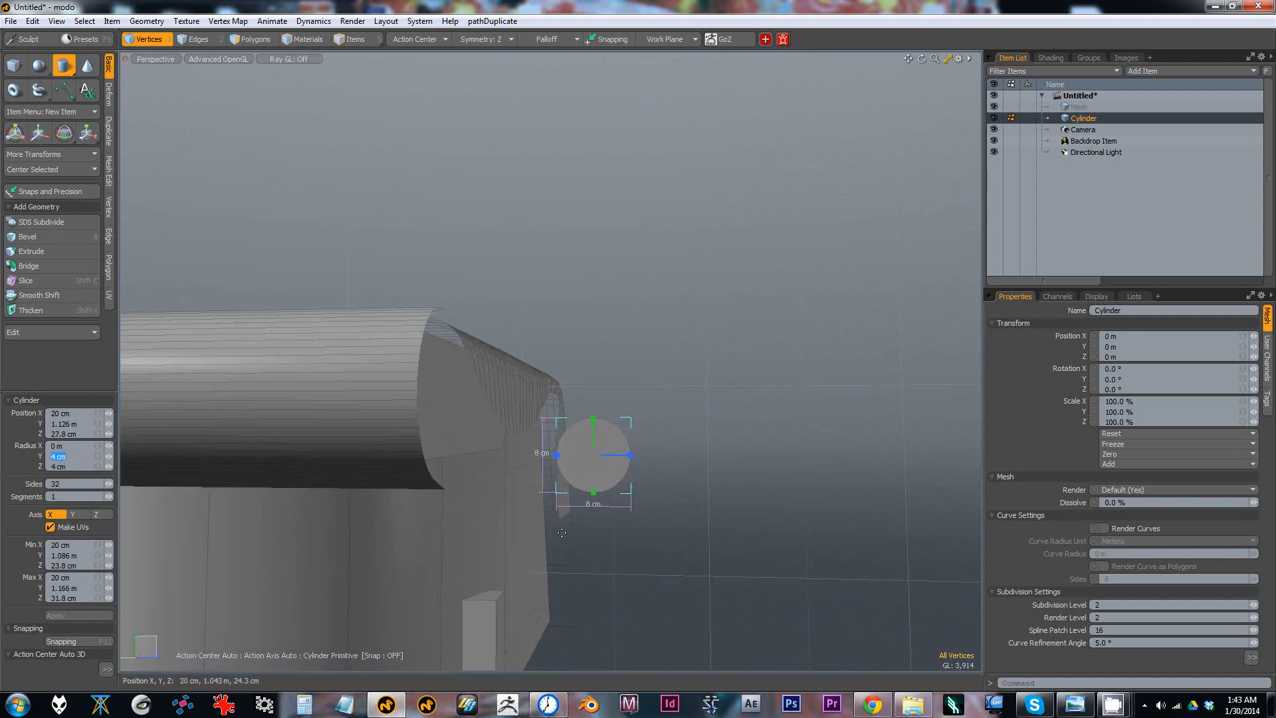
# Step: Undo the cylinder's last Y radius change, finish the primitive, and select its flat disc polygons in polygon mode
pyautogui.press('Return')
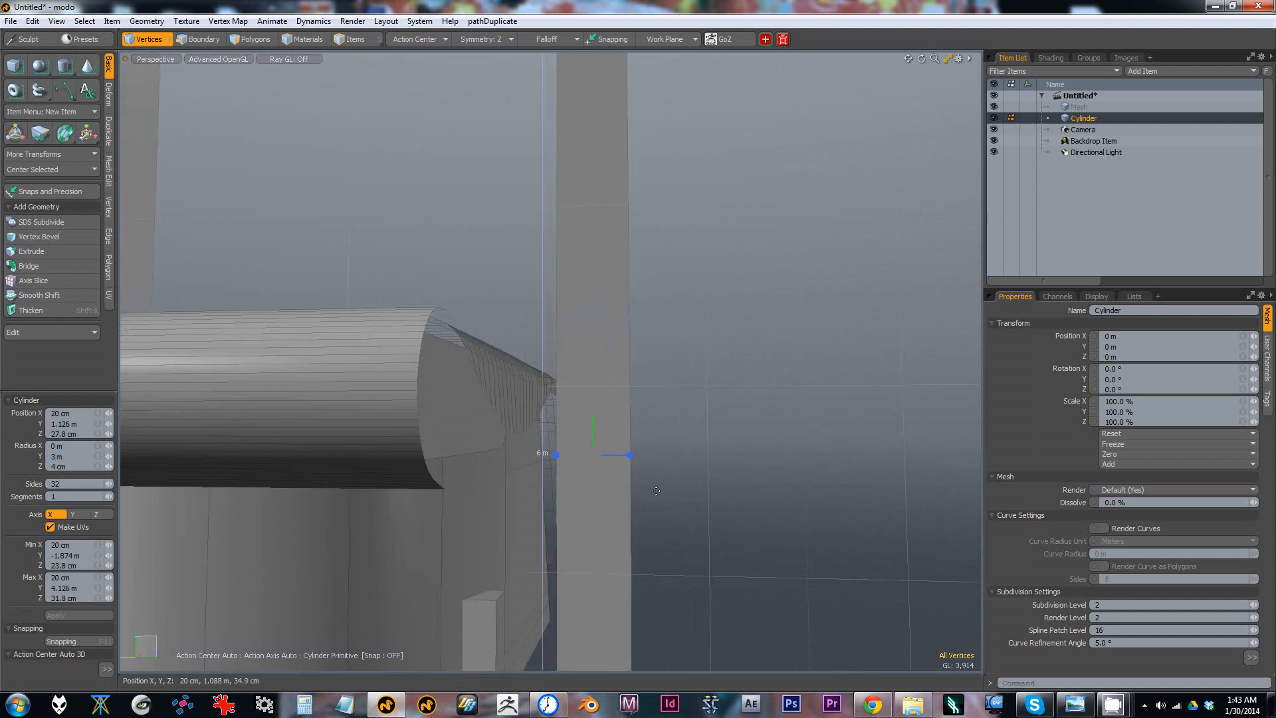
pyautogui.hotkey('ctrl', 'z')
pyautogui.press('space')
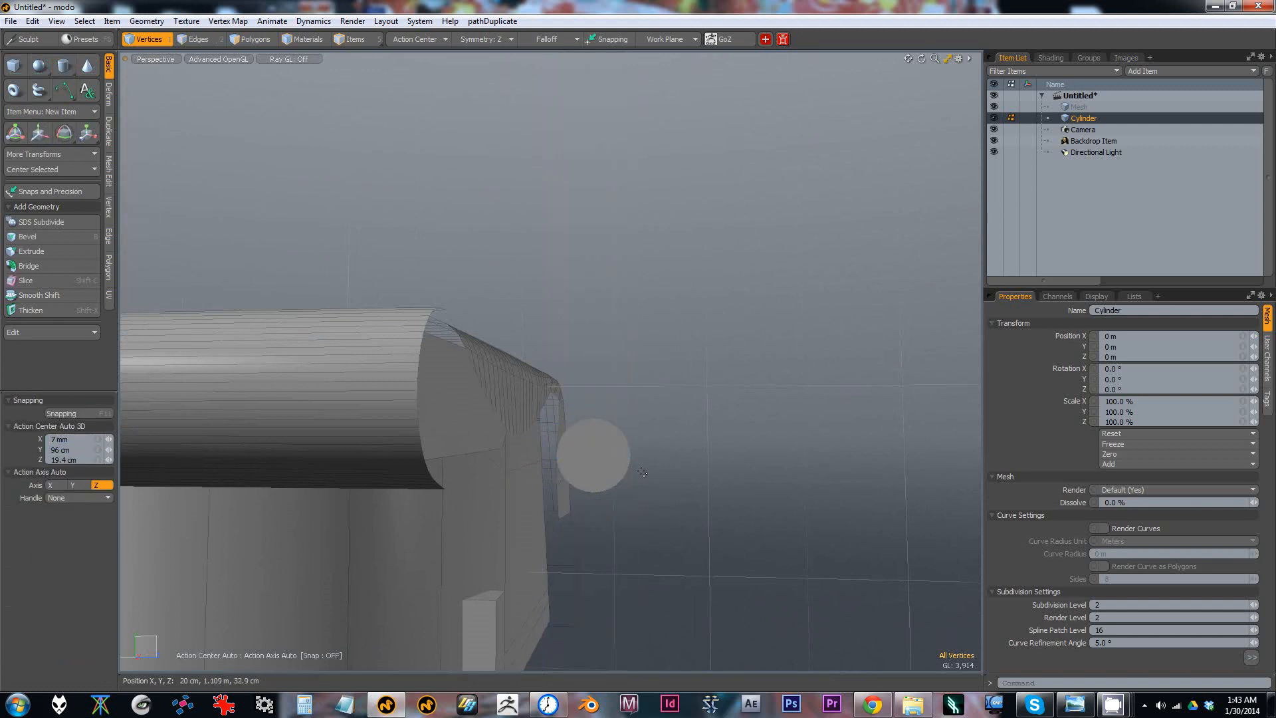
pyautogui.press('3')
pyautogui.click(600, 456)
pyautogui.keyDown('alt'); pyautogui.moveTo(601, 456); pyautogui.dragTo(776, 516); pyautogui.keyUp('alt')
pyautogui.keyDown('alt'); pyautogui.moveTo(698, 510); pyautogui.dragTo(738, 447); pyautogui.keyUp('alt')
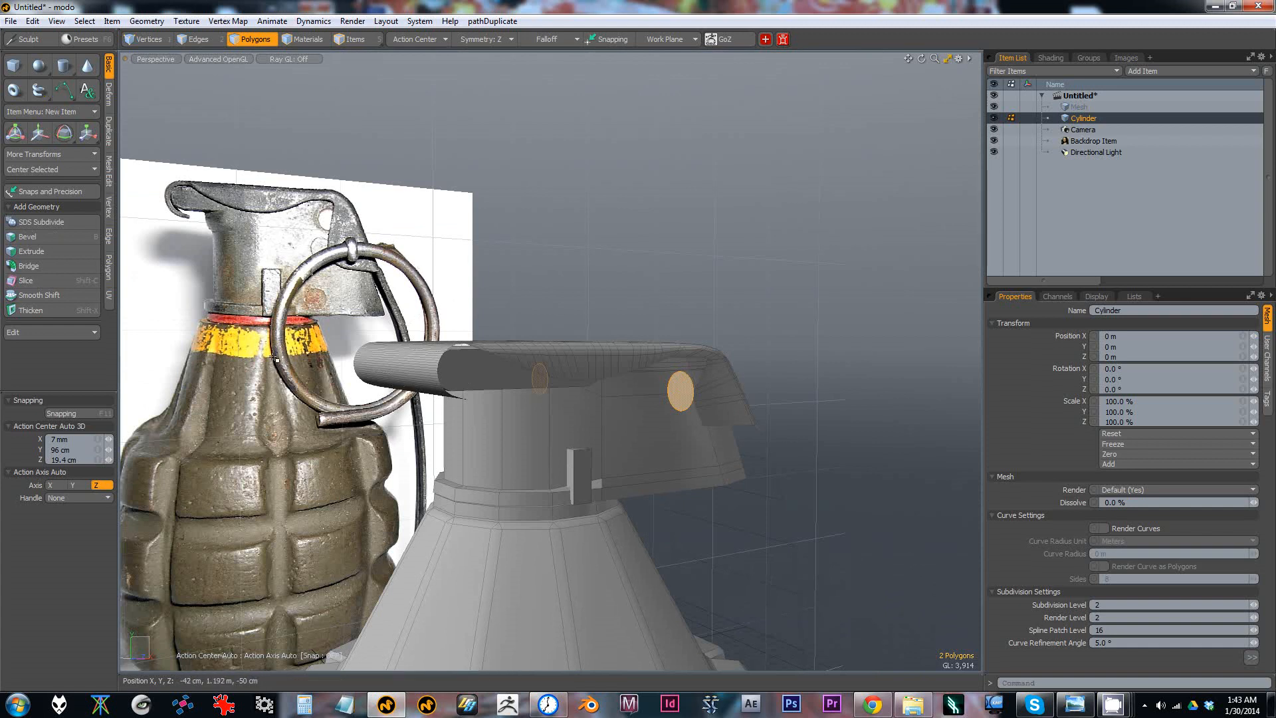
# Step: Radial Sweep the selected disc around the Z axis with a count of 24, forming a ring beside the fuse head
pyautogui.click(107, 98)
pyautogui.click(109, 126)
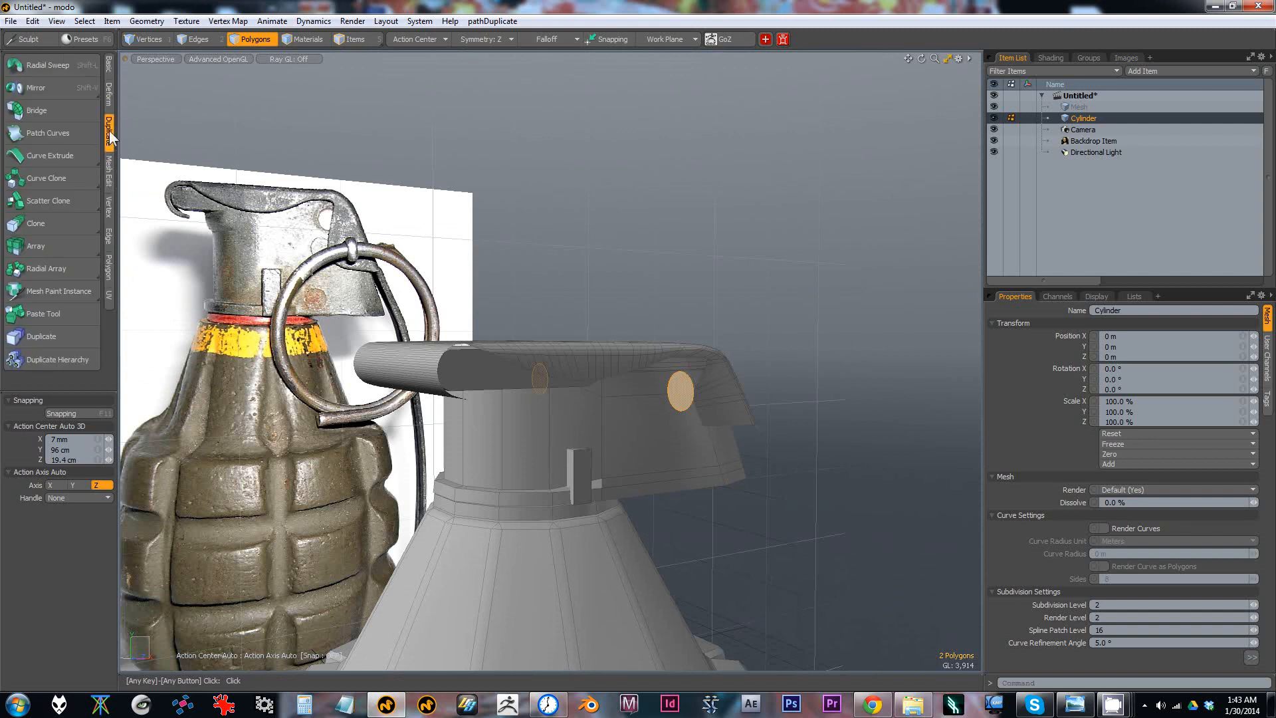
pyautogui.click(68, 63)
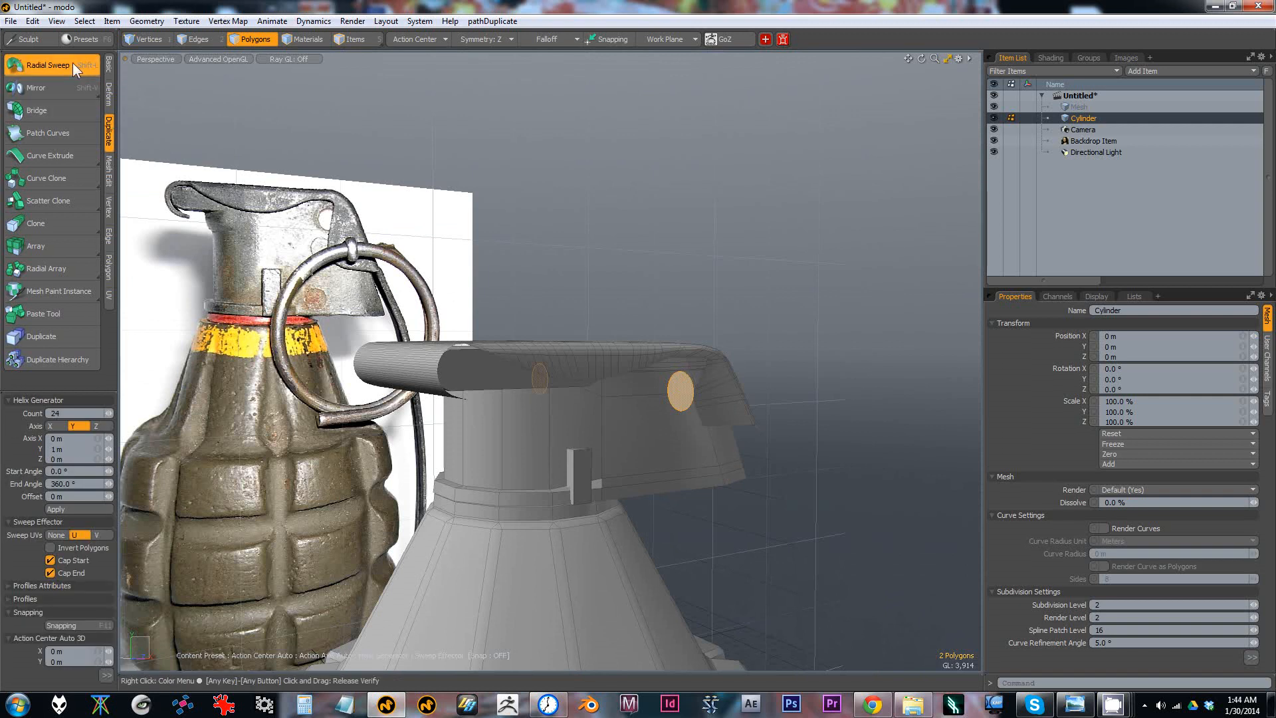
pyautogui.keyDown('alt'); pyautogui.moveTo(536, 359); pyautogui.dragTo(459, 352); pyautogui.keyUp('alt')
pyautogui.click(461, 423)
pyautogui.keyDown('alt'); pyautogui.moveTo(451, 422); pyautogui.dragTo(493, 303); pyautogui.keyUp('alt')
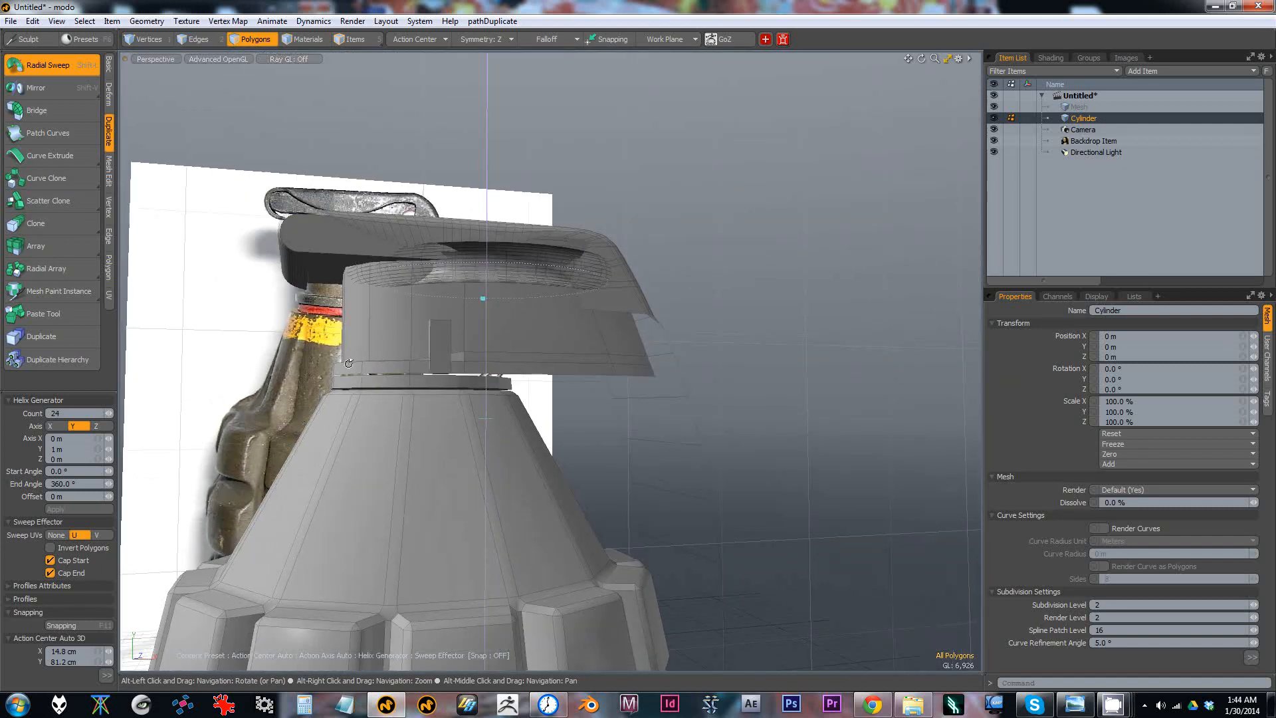
pyautogui.click(95, 426)
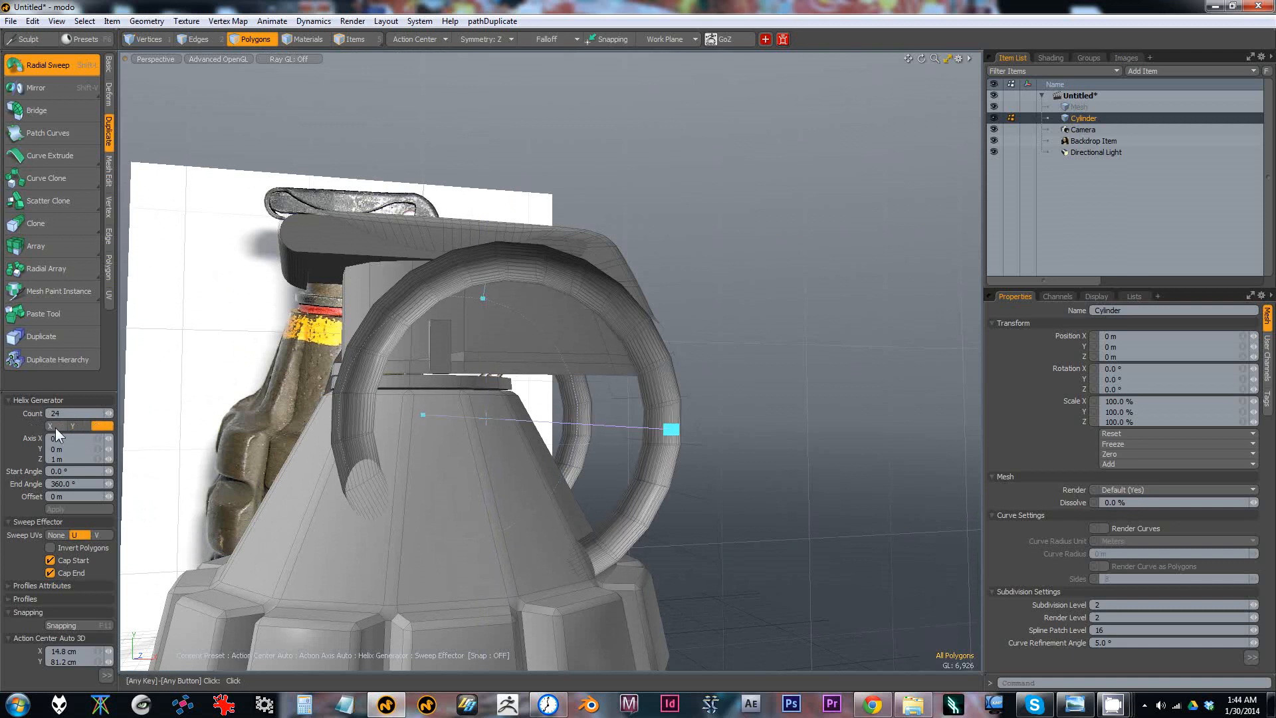
pyautogui.keyDown('alt'); pyautogui.moveTo(412, 439); pyautogui.dragTo(601, 452); pyautogui.keyUp('alt')
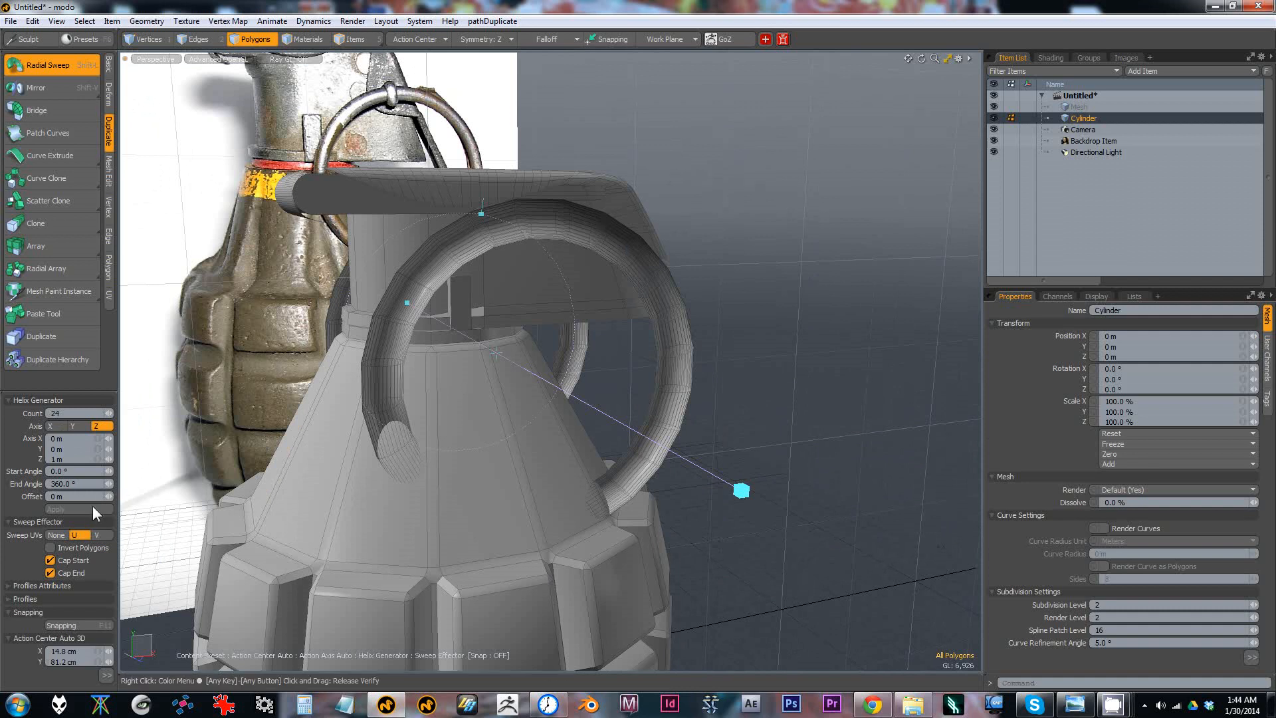
pyautogui.moveTo(426, 439)
pyautogui.keyDown('alt'); pyautogui.mouseDown()
pyautogui.moveTo(463, 444)
pyautogui.moveTo(449, 433)
pyautogui.mouseUp(); pyautogui.keyUp('alt')
# Step: Set the sweep's offset to -8.24 cm and its end angle to 510° so the ring's ends overlap as a coil
pyautogui.click(110, 495)
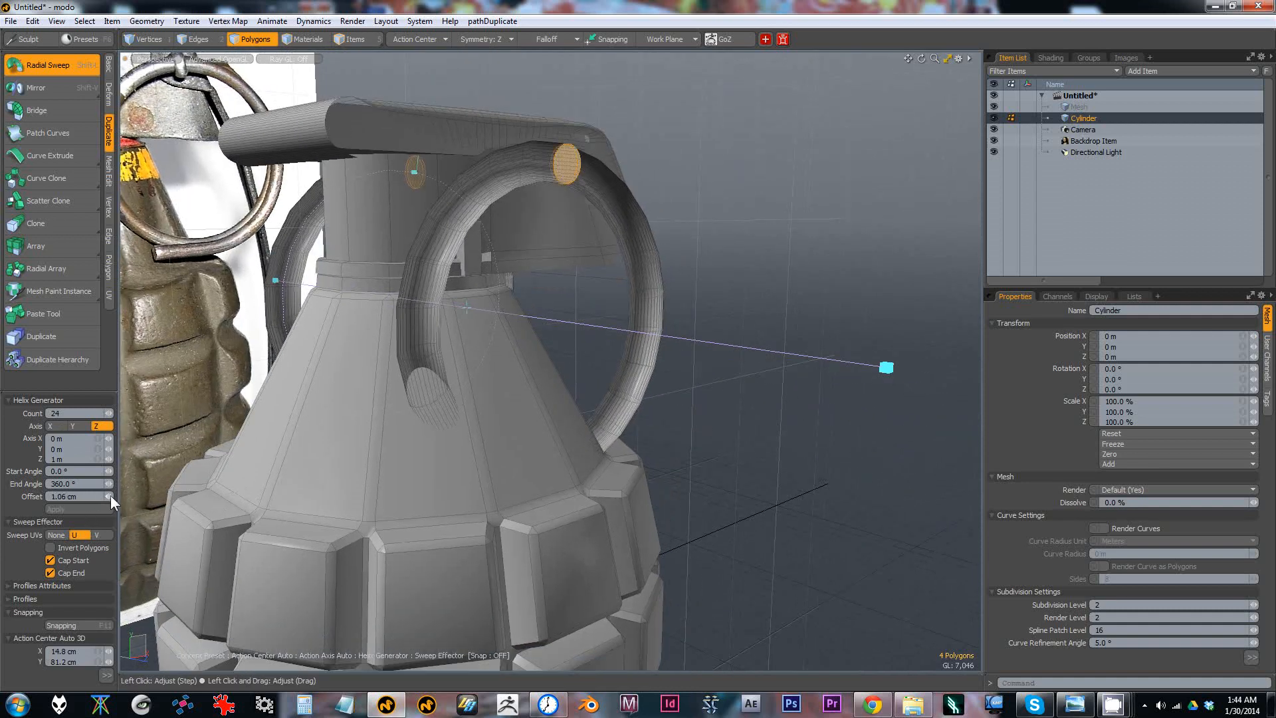
pyautogui.moveTo(108, 496); pyautogui.dragTo(147, 497)
pyautogui.keyDown('alt'); pyautogui.moveTo(564, 247); pyautogui.dragTo(668, 242); pyautogui.keyUp('alt')
pyautogui.keyDown('alt'); pyautogui.moveTo(668, 242); pyautogui.dragTo(696, 236, button='right'); pyautogui.keyUp('alt')
pyautogui.keyDown('alt'); pyautogui.moveTo(696, 236); pyautogui.dragTo(688, 259); pyautogui.keyUp('alt')
pyautogui.keyDown('alt'); pyautogui.moveTo(688, 259); pyautogui.dragTo(635, 263, button='right'); pyautogui.keyUp('alt')
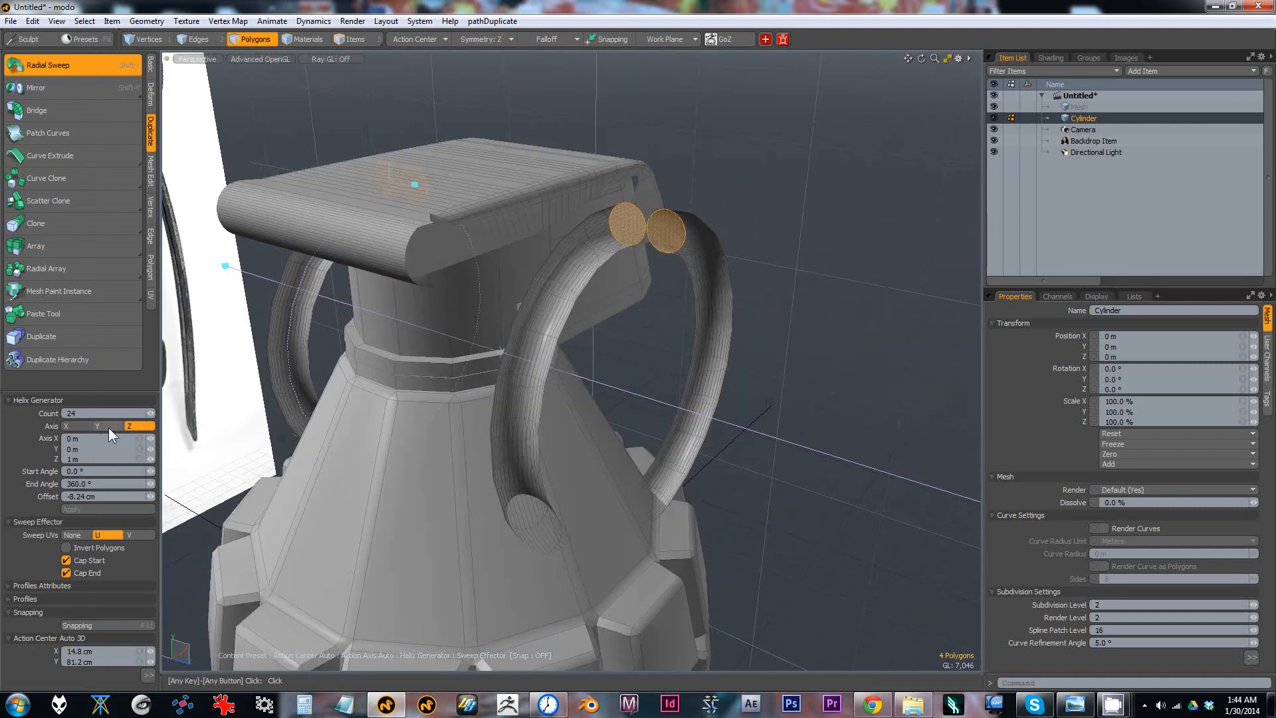
pyautogui.keyDown('alt'); pyautogui.moveTo(295, 442); pyautogui.dragTo(303, 297); pyautogui.keyUp('alt')
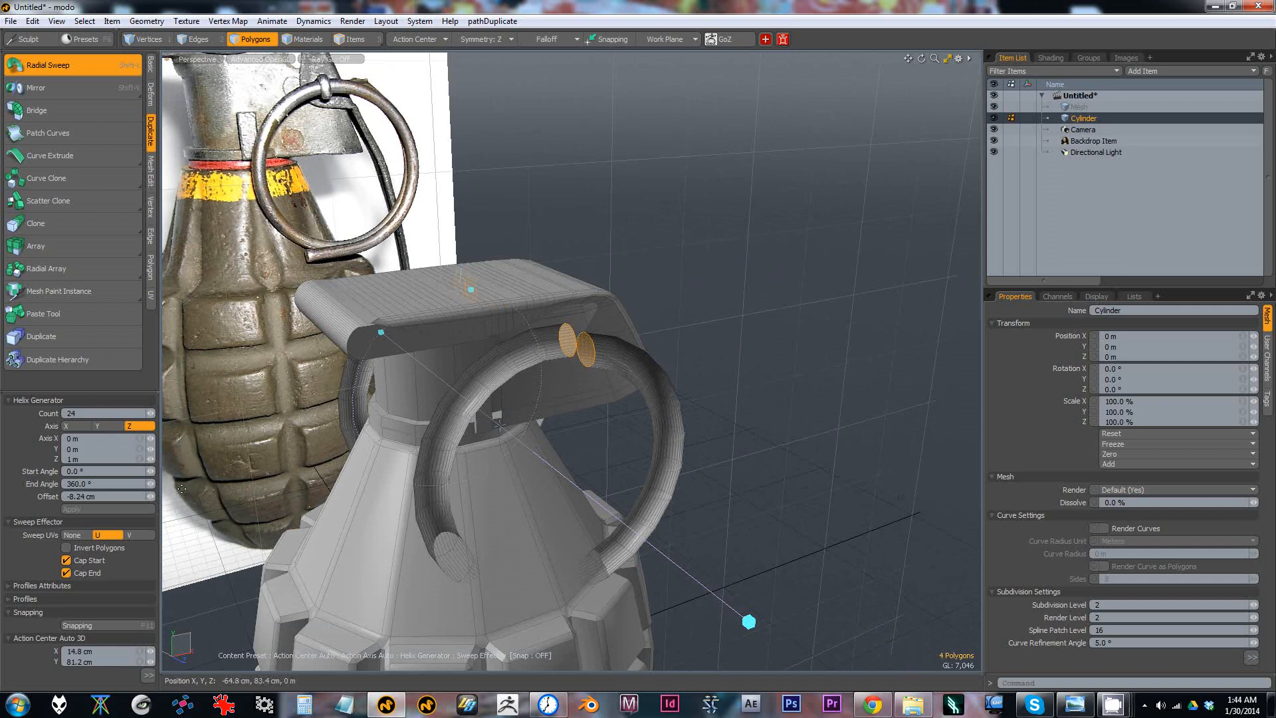
pyautogui.moveTo(152, 484); pyautogui.dragTo(149, 481)
pyautogui.keyDown('alt'); pyautogui.moveTo(531, 399); pyautogui.dragTo(485, 400); pyautogui.keyUp('alt')
# Step: Raise the sweep's segment count to 54 for a smoother ring
pyautogui.click(153, 413)
pyautogui.click(153, 413)
pyautogui.click(153, 413)
pyautogui.click(153, 413)
pyautogui.click(153, 413)
pyautogui.click(154, 414)
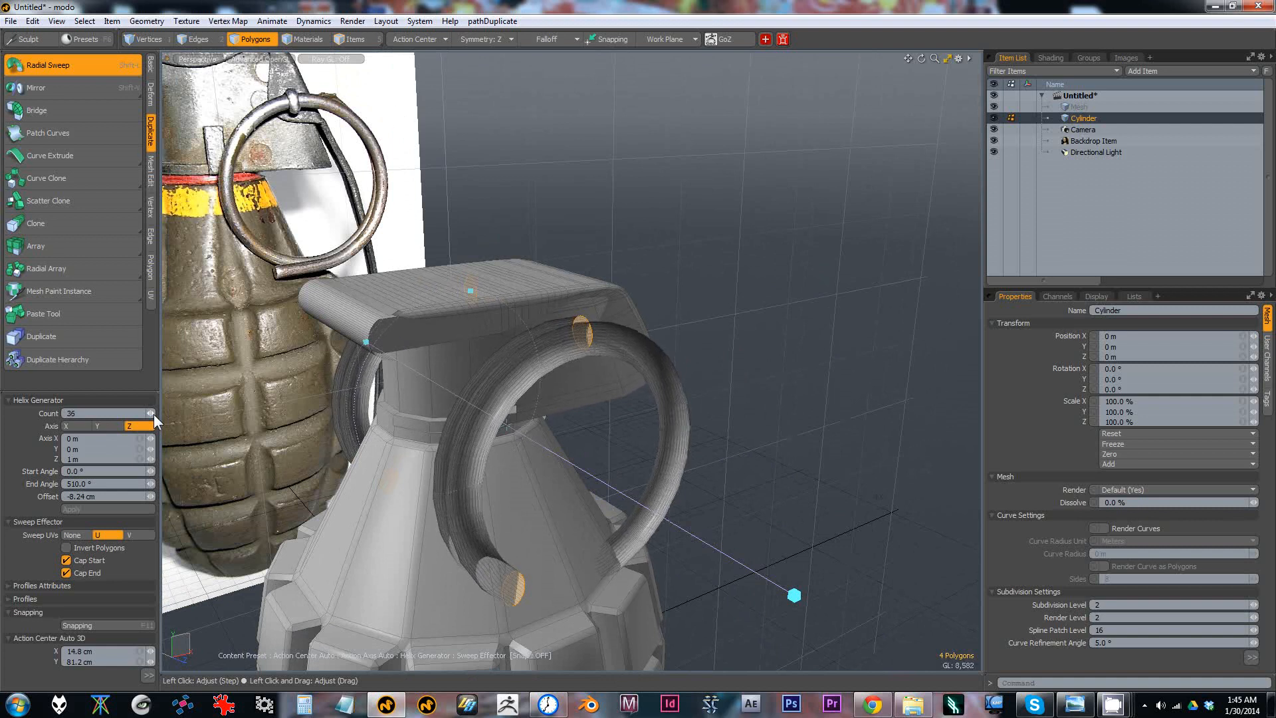
pyautogui.moveTo(153, 413); pyautogui.dragTo(157, 413)
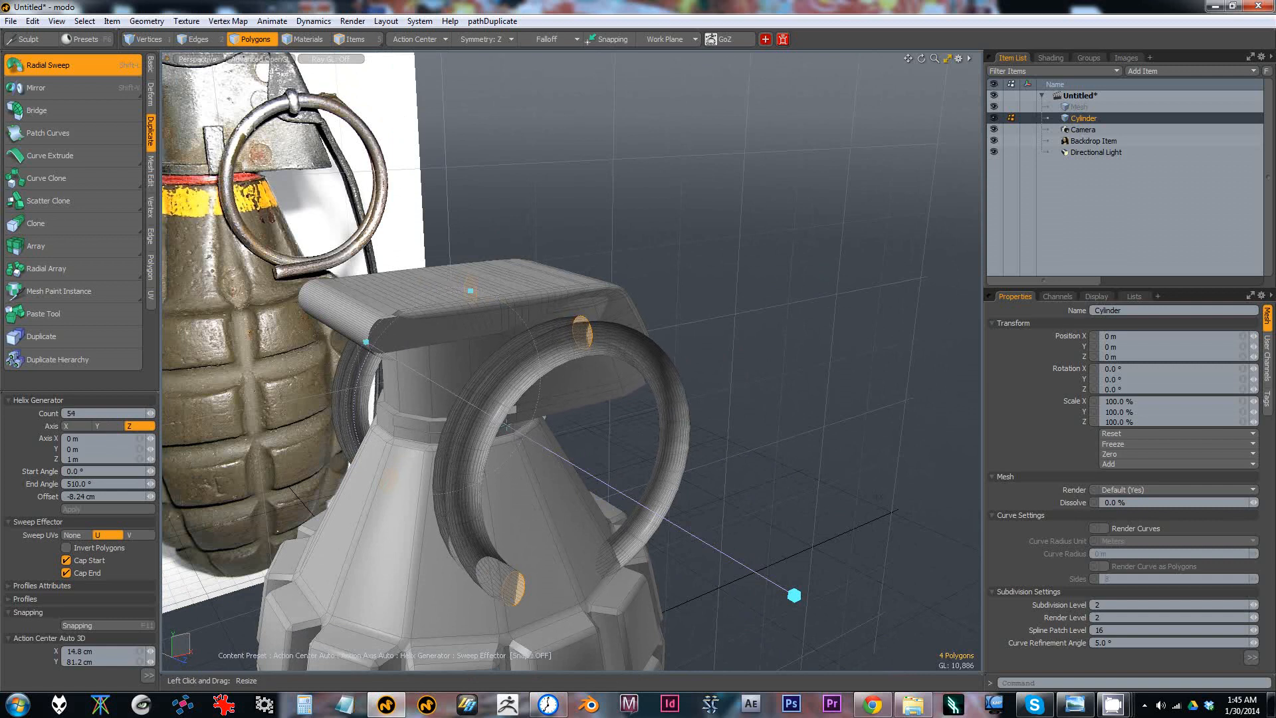
# Step: Widen the sweep's offset to about -11.9 cm to separate the ring's coils, and finish the sweep
pyautogui.keyDown('alt'); pyautogui.moveTo(559, 408); pyautogui.dragTo(664, 384); pyautogui.keyUp('alt')
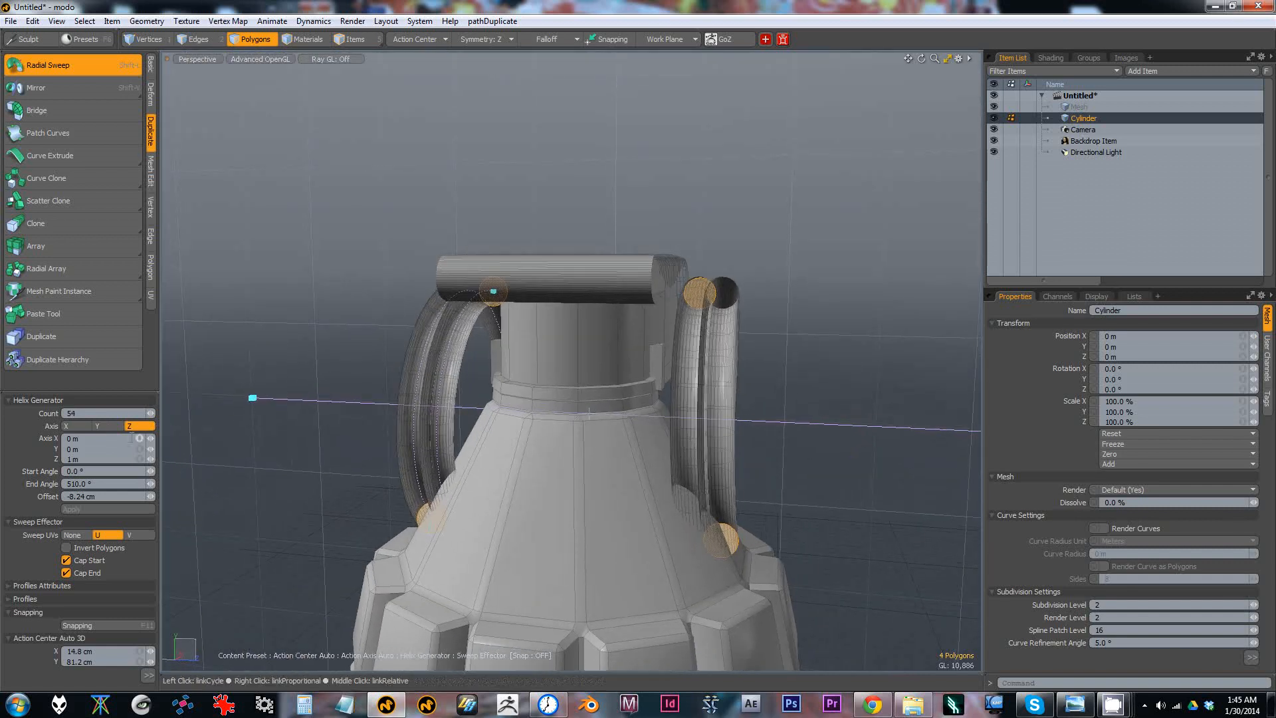
pyautogui.moveTo(150, 495); pyautogui.dragTo(150, 496)
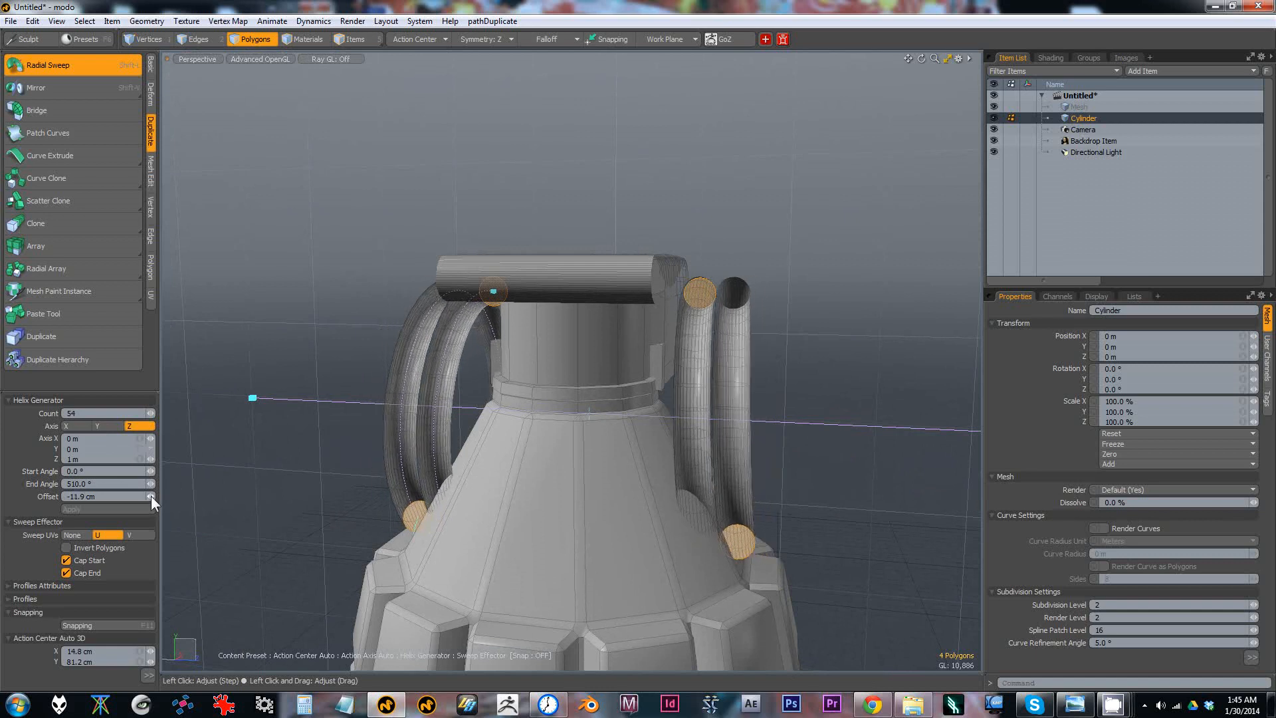
pyautogui.keyDown('alt'); pyautogui.moveTo(655, 393); pyautogui.dragTo(660, 419); pyautogui.keyUp('alt')
pyautogui.scroll(2, 771, 383)
pyautogui.moveTo(152, 496); pyautogui.dragTo(155, 496)
pyautogui.keyDown('alt'); pyautogui.moveTo(691, 416); pyautogui.dragTo(510, 450); pyautogui.keyUp('alt')
pyautogui.scroll(-2, 512, 425)
pyautogui.press('space')
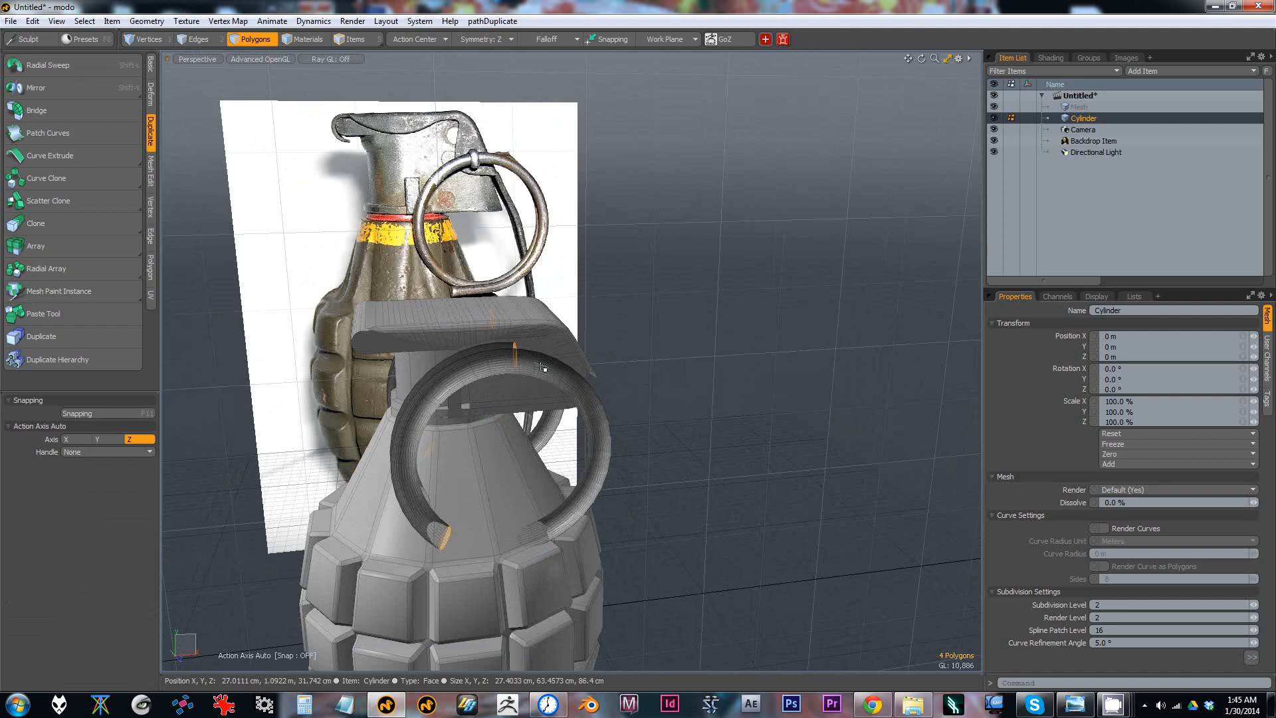
# Step: Turn off symmetry, delete the mirrored ring on the grenade's opposite side, and select the remaining ring
pyautogui.keyDown('alt'); pyautogui.moveTo(612, 412); pyautogui.dragTo(691, 439); pyautogui.keyUp('alt')
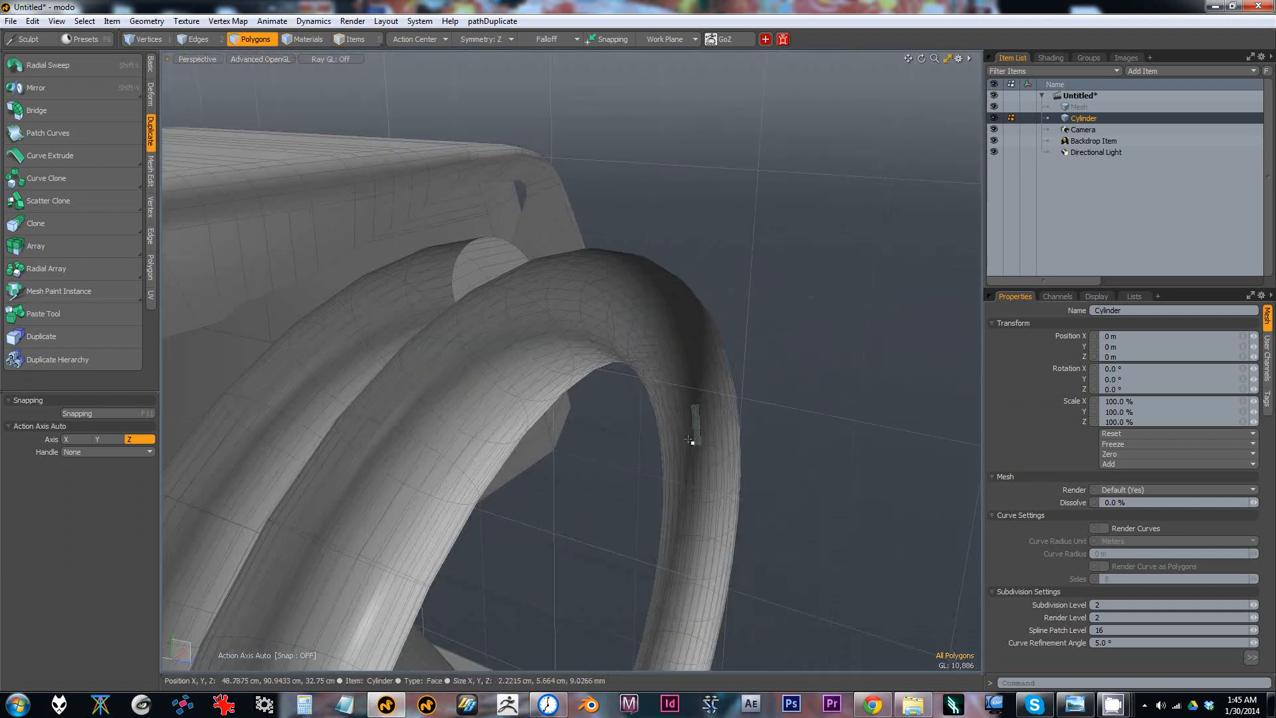
pyautogui.doubleClick(696, 443)
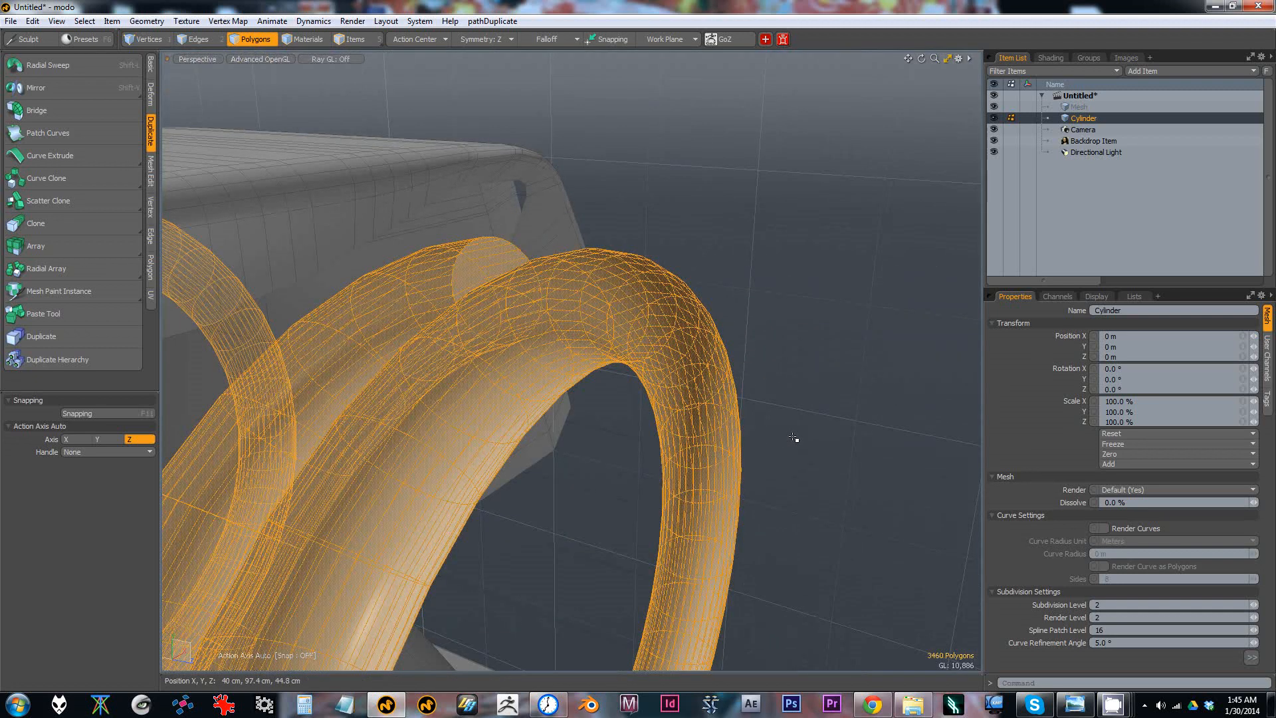
pyautogui.click(790, 444)
pyautogui.keyDown('alt'); pyautogui.moveTo(788, 447); pyautogui.dragTo(731, 475); pyautogui.keyUp('alt')
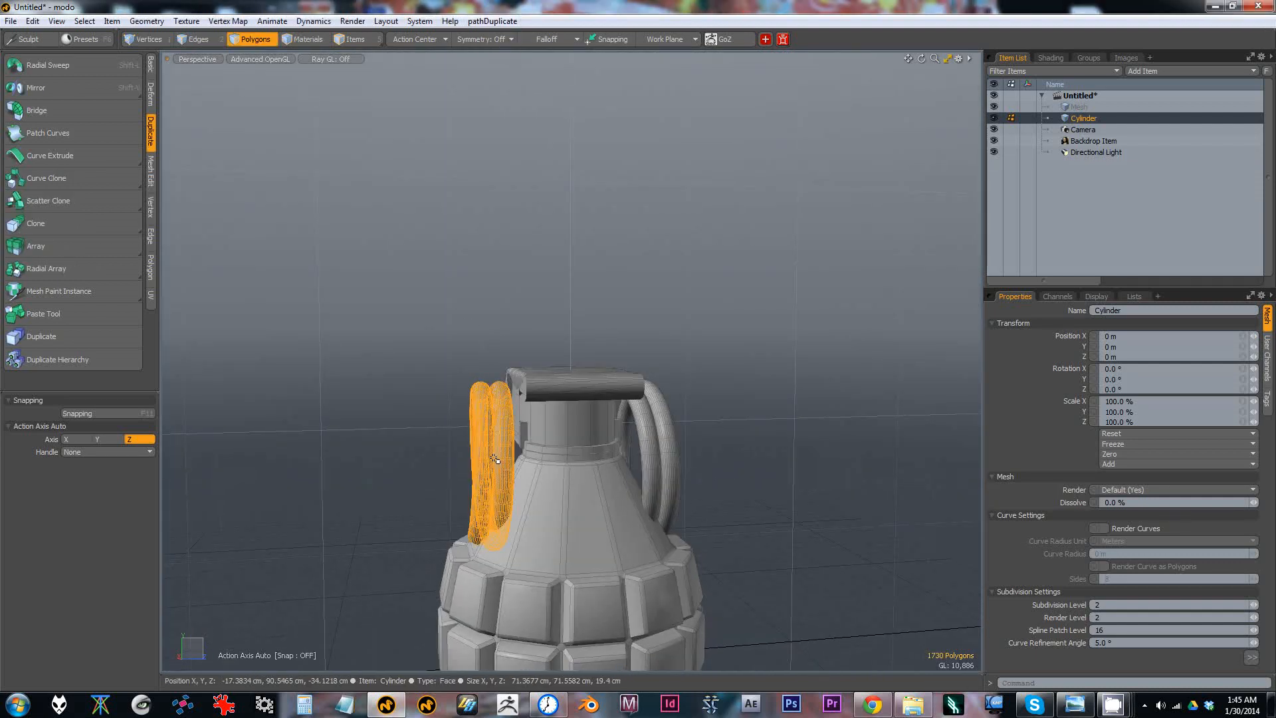
pyautogui.keyDown('alt'); pyautogui.moveTo(495, 458); pyautogui.dragTo(570, 420); pyautogui.keyUp('alt')
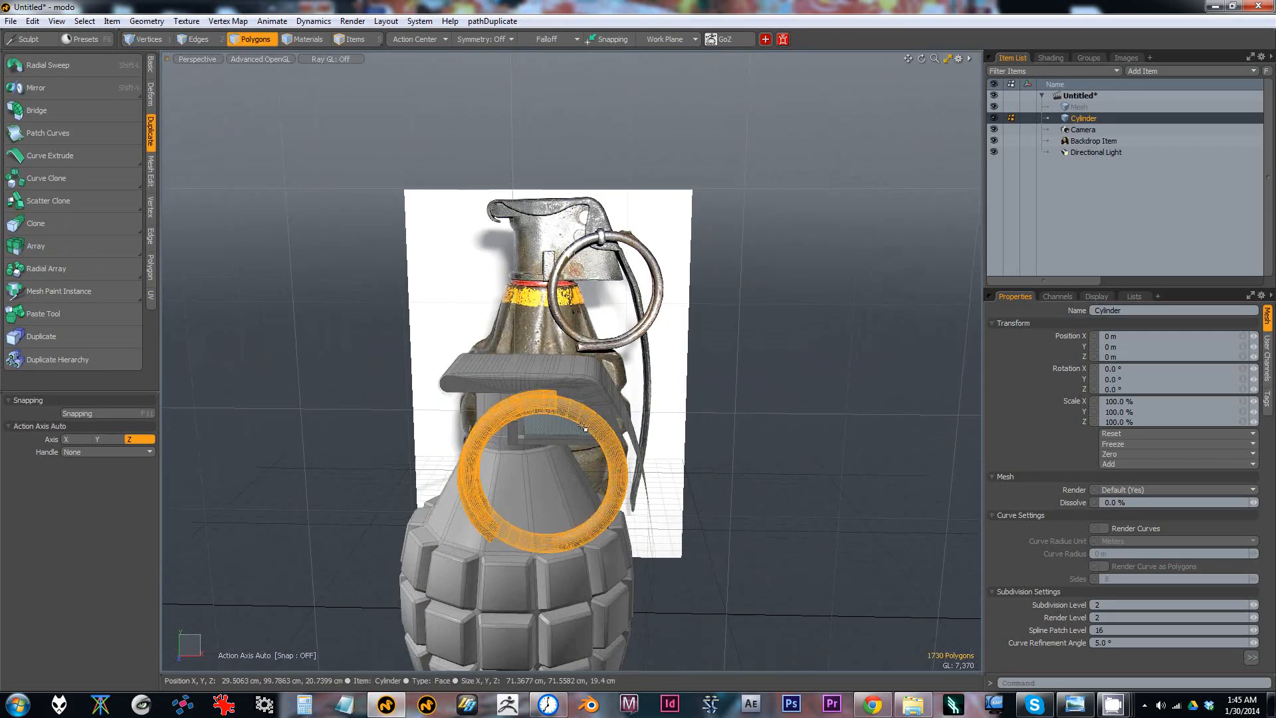
# Step: Rotate the ring about 95° around the Z axis to reposition its overlapping ends
pyautogui.press('e')
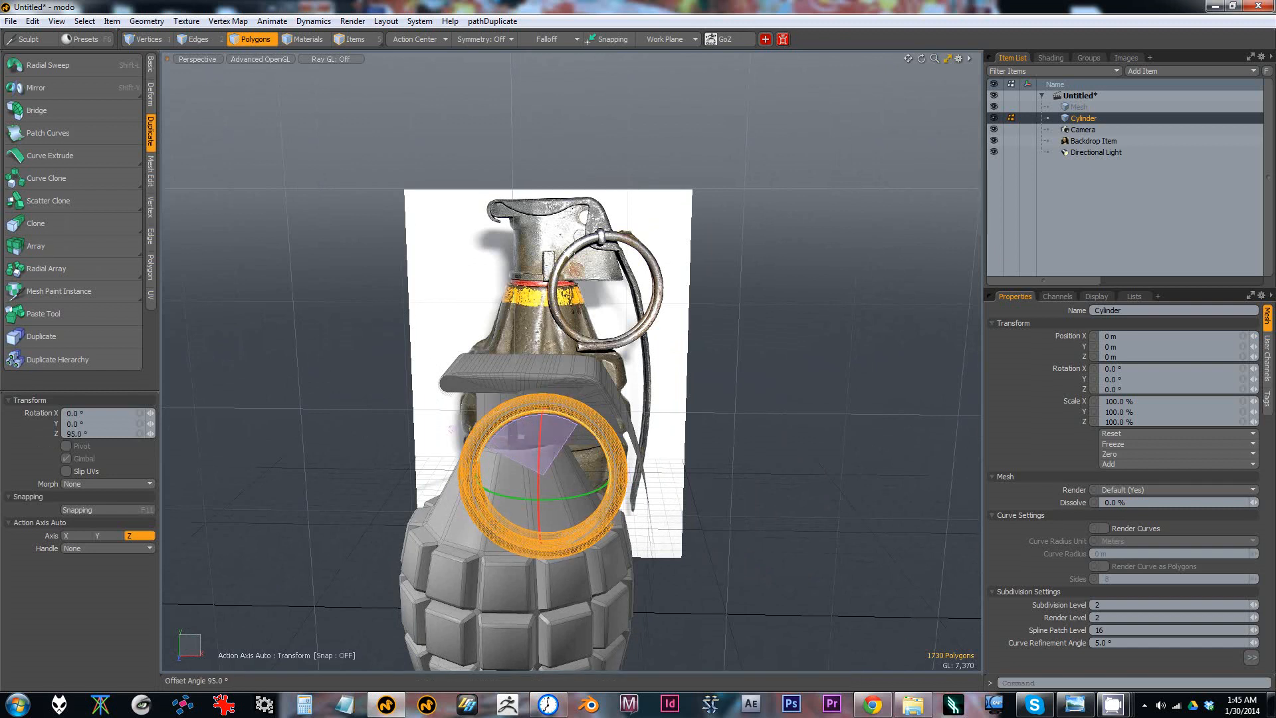
pyautogui.keyDown('alt'); pyautogui.moveTo(438, 439); pyautogui.dragTo(692, 421); pyautogui.keyUp('alt')
pyautogui.press('space')
pyautogui.press('space')
pyautogui.press('space')
pyautogui.press('space')
# Step: Tilt the ring around the X axis by about -21.5° and move it outward so it hangs beside the lever's flap
pyautogui.press('e')
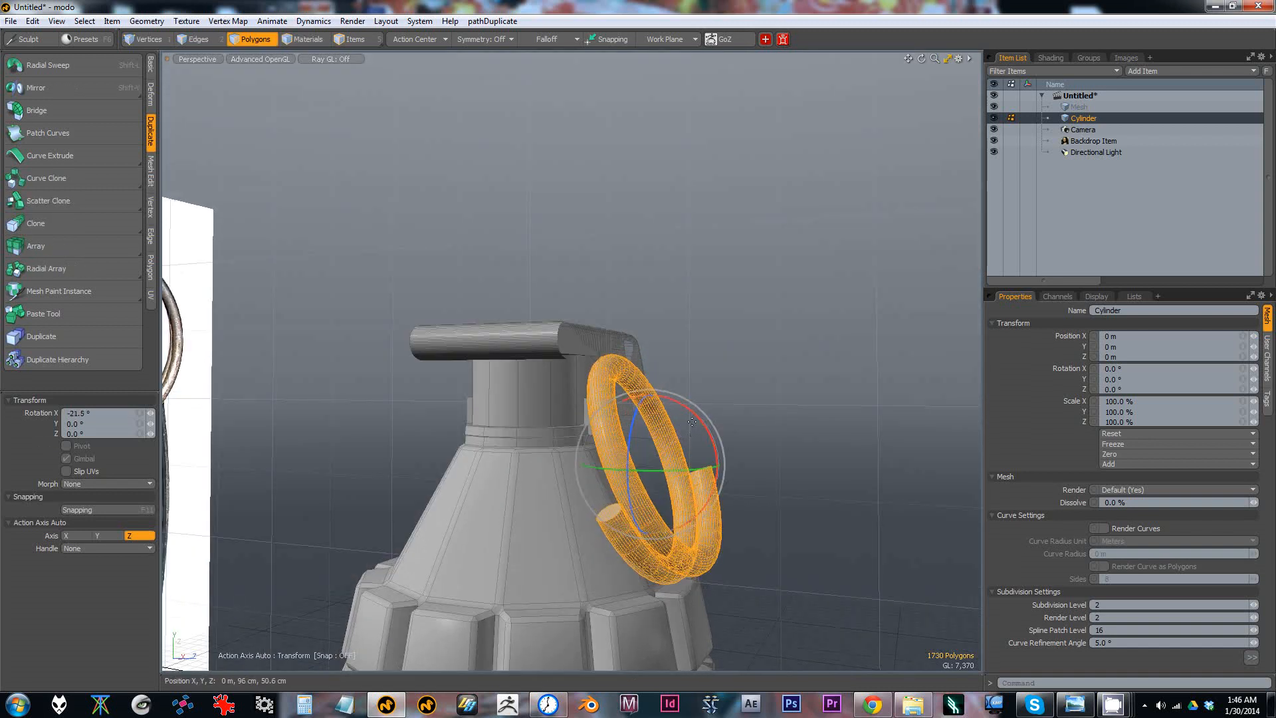
pyautogui.keyDown('alt'); pyautogui.moveTo(695, 465); pyautogui.dragTo(728, 463); pyautogui.keyUp('alt')
pyautogui.press('w')
pyautogui.press('r')
pyautogui.press('w')
pyautogui.press('e')
pyautogui.press('w')
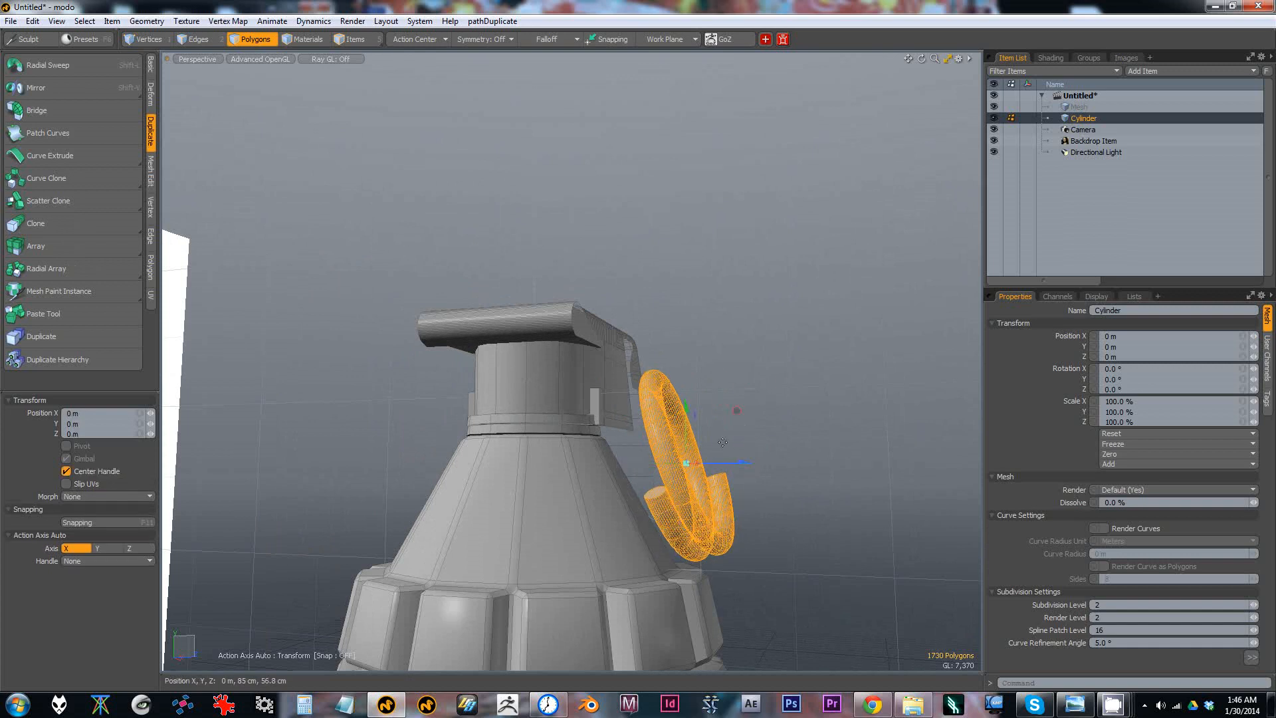
pyautogui.press('space')
# Step: Draw a torus along the X axis beside the fuse head, with a 12.4 cm ring radius and 4.0667 cm cross section
pyautogui.keyDown('alt'); pyautogui.moveTo(724, 447); pyautogui.dragTo(252, 126); pyautogui.keyUp('alt')
pyautogui.click(151, 64)
pyautogui.keyDown('alt'); pyautogui.moveTo(262, 178); pyautogui.dragTo(553, 220); pyautogui.keyUp('alt')
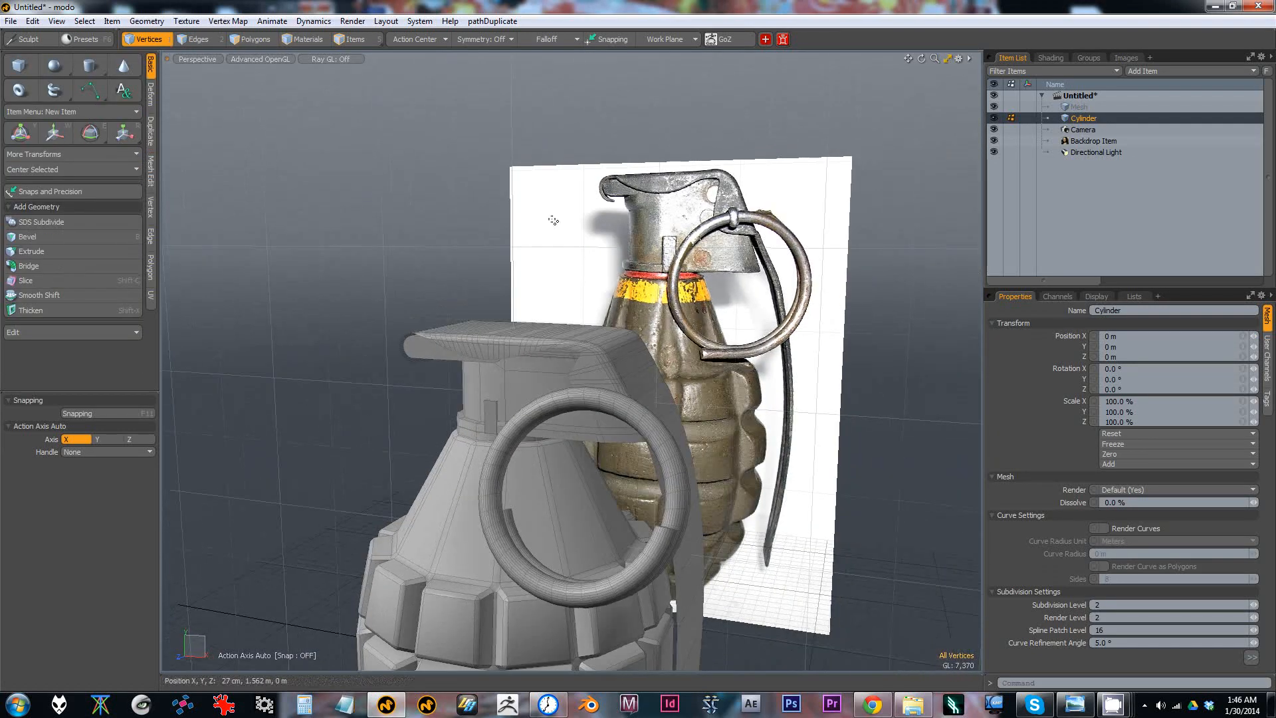
pyautogui.click(18, 96)
pyautogui.keyDown('alt'); pyautogui.moveTo(378, 281); pyautogui.dragTo(282, 273); pyautogui.keyUp('alt')
pyautogui.keyDown('alt'); pyautogui.moveTo(396, 338); pyautogui.dragTo(369, 327); pyautogui.keyUp('alt')
pyautogui.keyDown('ctrl'); pyautogui.moveTo(449, 364); pyautogui.dragTo(445, 364); pyautogui.keyUp('ctrl')
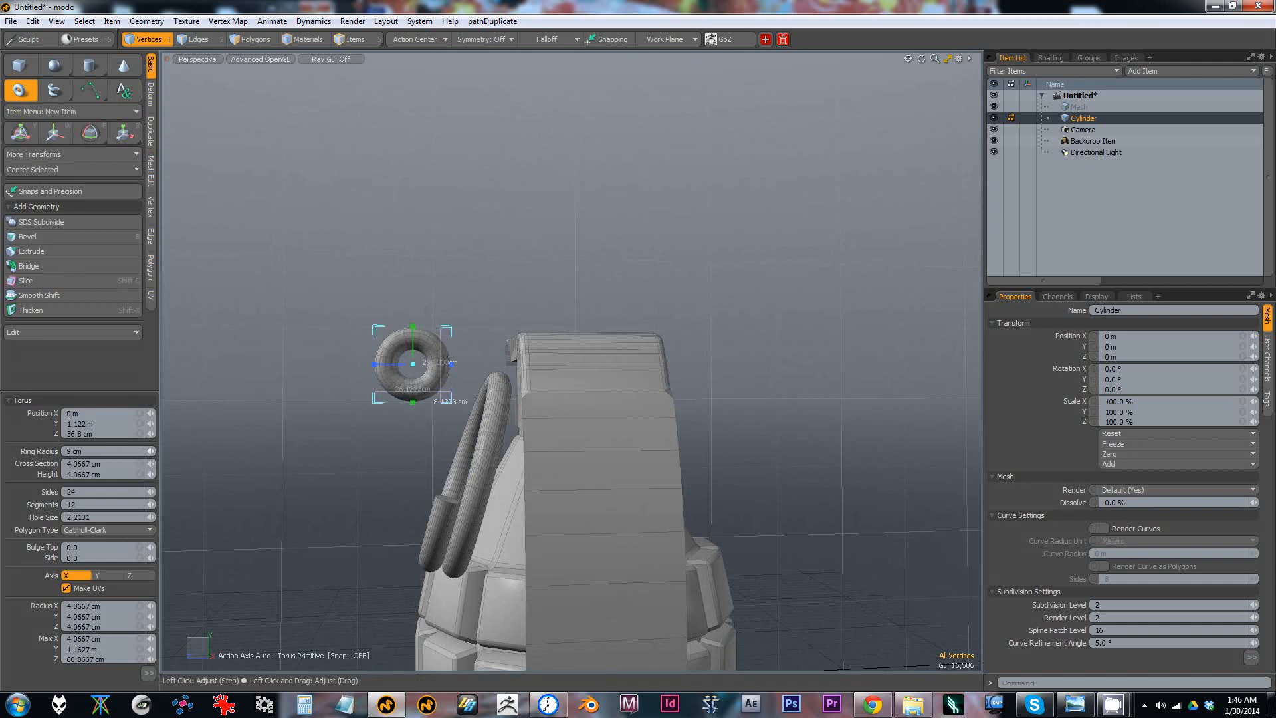
pyautogui.moveTo(152, 459)
pyautogui.mouseDown()
pyautogui.moveTo(166, 459)
pyautogui.moveTo(150, 448)
pyautogui.mouseUp()
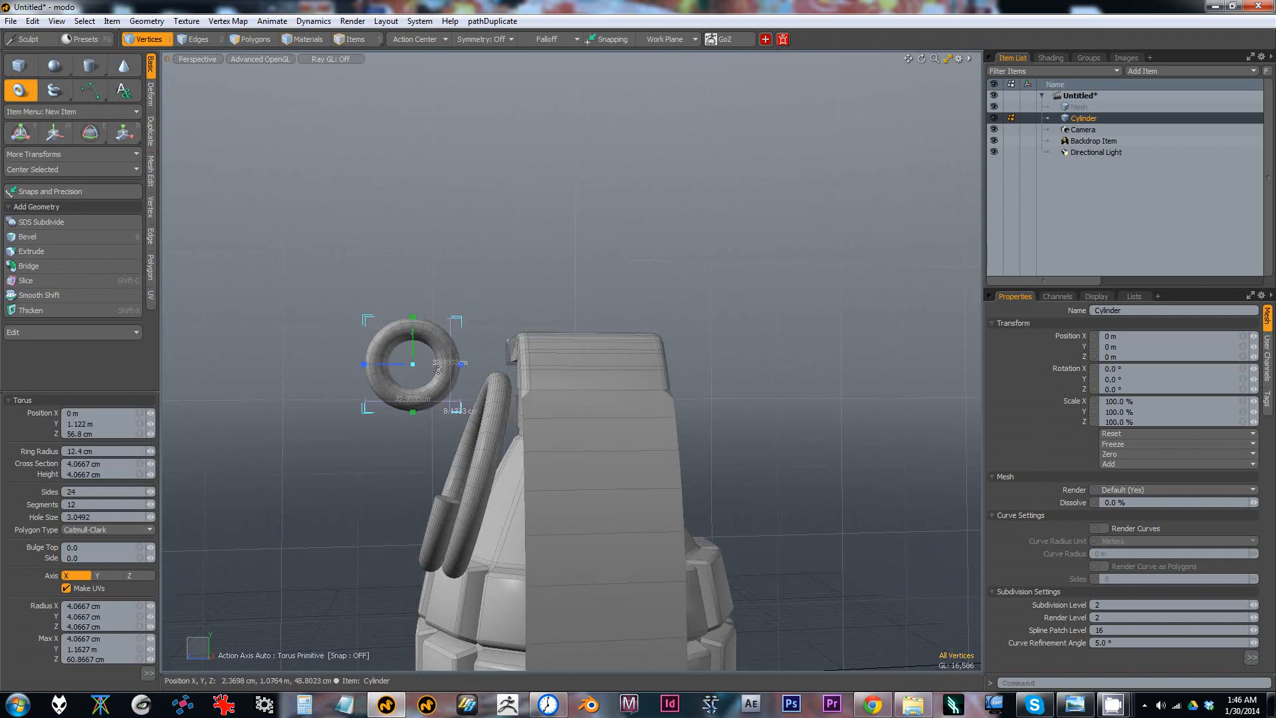
# Step: Select the torus's polygons and move them across to the upper part of the pull ring
pyautogui.press('q')
pyautogui.press('3')
pyautogui.doubleClick(434, 336)
pyautogui.moveTo(434, 337)
pyautogui.keyDown('alt'); pyautogui.mouseDown()
pyautogui.moveTo(548, 369)
pyautogui.moveTo(663, 346)
pyautogui.moveTo(420, 326)
pyautogui.mouseUp(); pyautogui.keyUp('alt')
pyautogui.press('w')
pyautogui.moveTo(420, 322); pyautogui.dragTo(499, 325)
pyautogui.keyDown('alt'); pyautogui.moveTo(372, 338); pyautogui.dragTo(586, 352); pyautogui.keyUp('alt')
pyautogui.keyDown('alt'); pyautogui.scroll(-4, 510, 366); pyautogui.keyUp('alt')
pyautogui.click(636, 352)
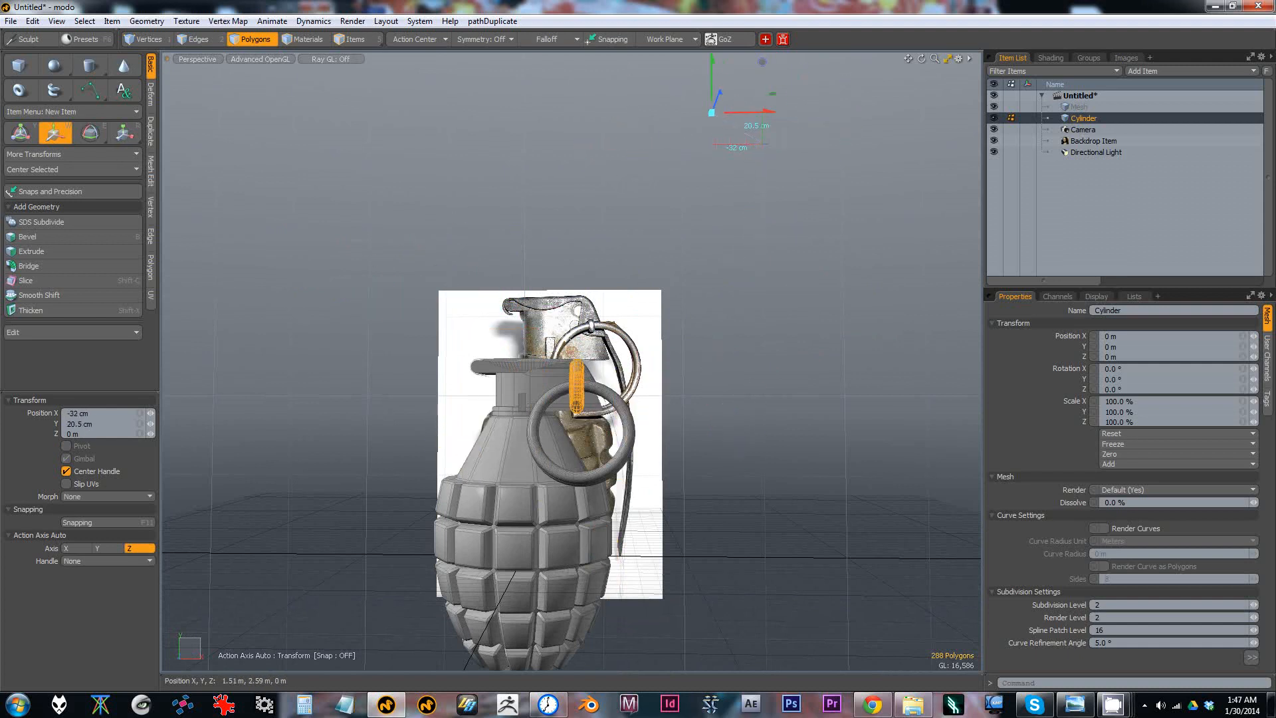
pyautogui.moveTo(711, 113); pyautogui.dragTo(713, 114)
# Step: Move the torus in depth until it surrounds the pull ring's top, and undo the last extra move
pyautogui.keyDown('alt'); pyautogui.moveTo(783, 244); pyautogui.dragTo(604, 283); pyautogui.keyUp('alt')
pyautogui.moveTo(461, 274); pyautogui.dragTo(508, 270)
pyautogui.moveTo(656, 269); pyautogui.dragTo(556, 263)
pyautogui.moveTo(407, 285); pyautogui.dragTo(465, 279)
pyautogui.hotkey('ctrl', 'z')
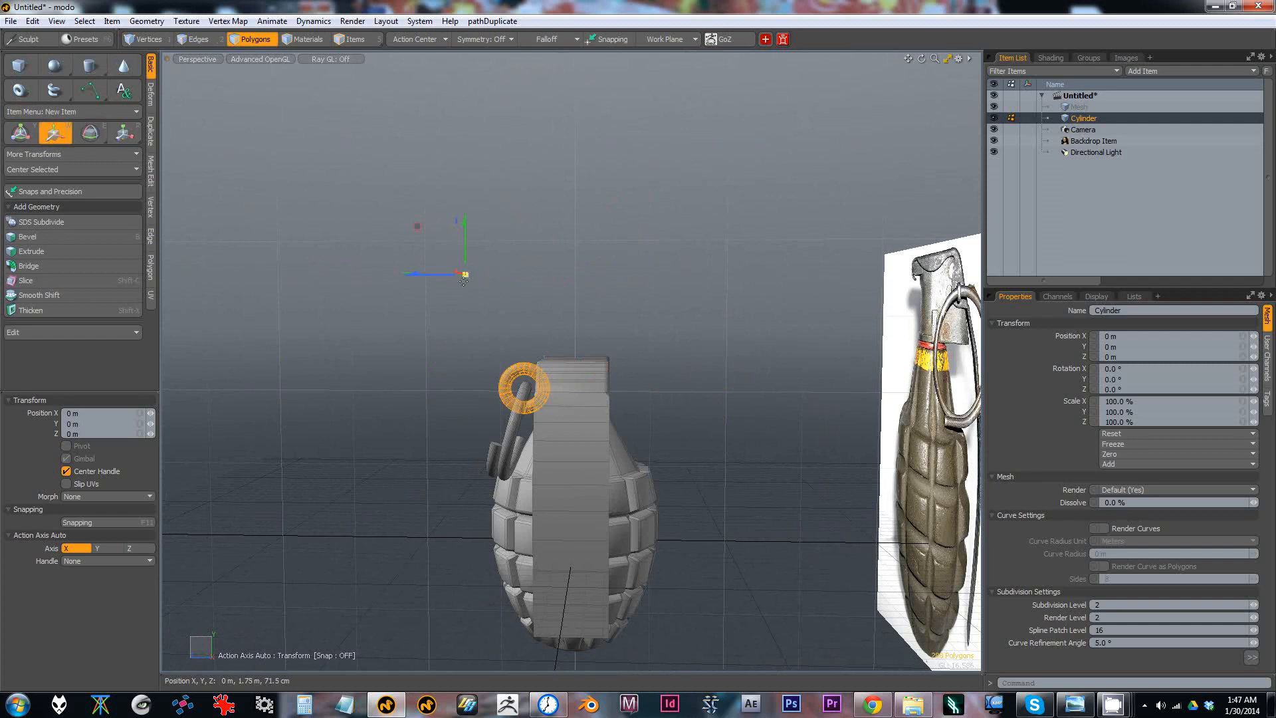
# Step: Scale the torus down and shift it so it loops around the pull ring's tube beside the lever
pyautogui.press('r')
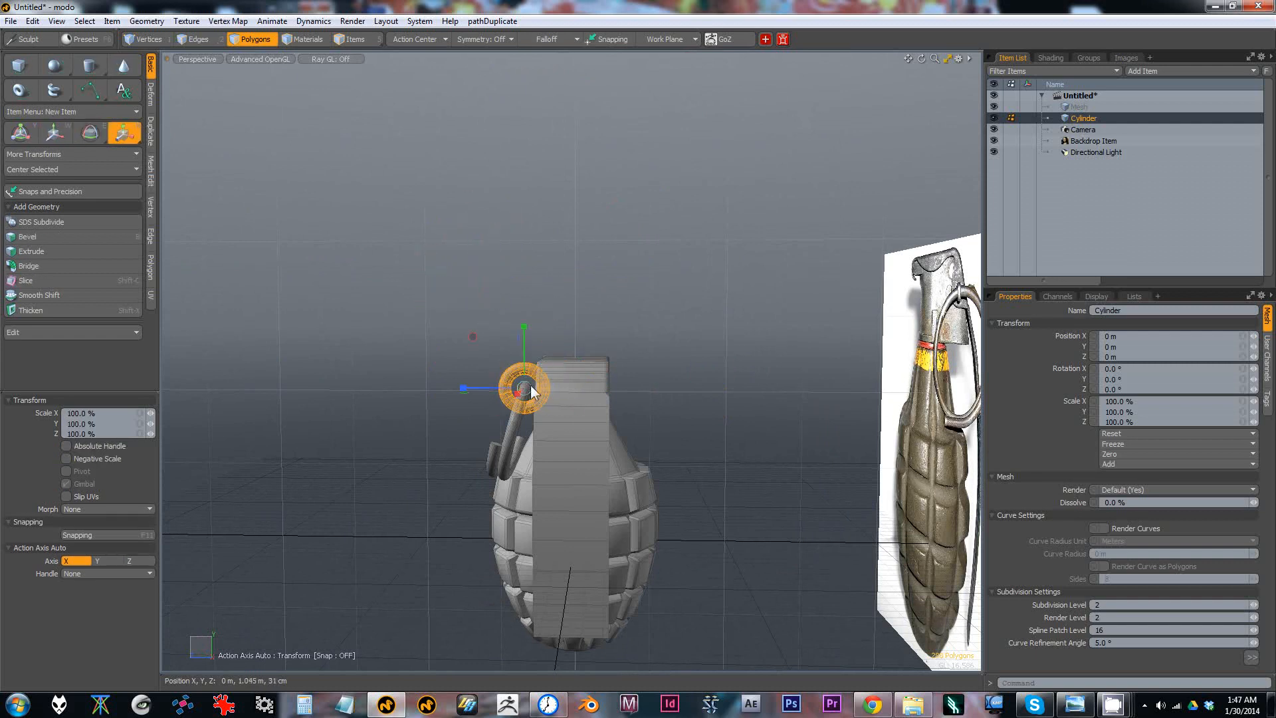
pyautogui.moveTo(523, 388); pyautogui.dragTo(519, 389)
pyautogui.keyDown('ctrl'); pyautogui.keyDown('alt'); pyautogui.moveTo(519, 389); pyautogui.dragTo(655, 356); pyautogui.keyUp('alt'); pyautogui.keyUp('ctrl')
pyautogui.press('w')
pyautogui.press('r')
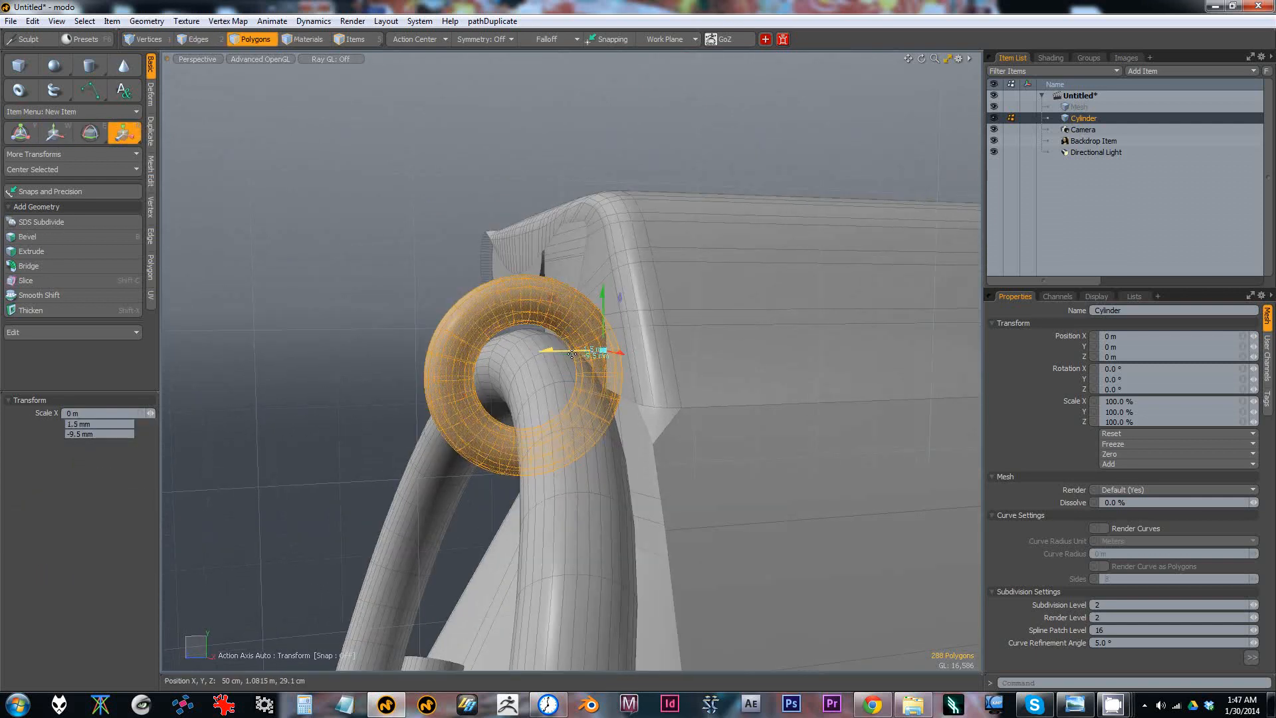
pyautogui.moveTo(530, 373); pyautogui.dragTo(560, 361)
pyautogui.press('w')
pyautogui.press('r')
# Step: Use the Rotate tool on the small torus to align it with the pull ring's tube
pyautogui.press('space')
pyautogui.press('space')
pyautogui.press('space')
pyautogui.press('space')
pyautogui.press('e')
pyautogui.press('space')
pyautogui.press('e')
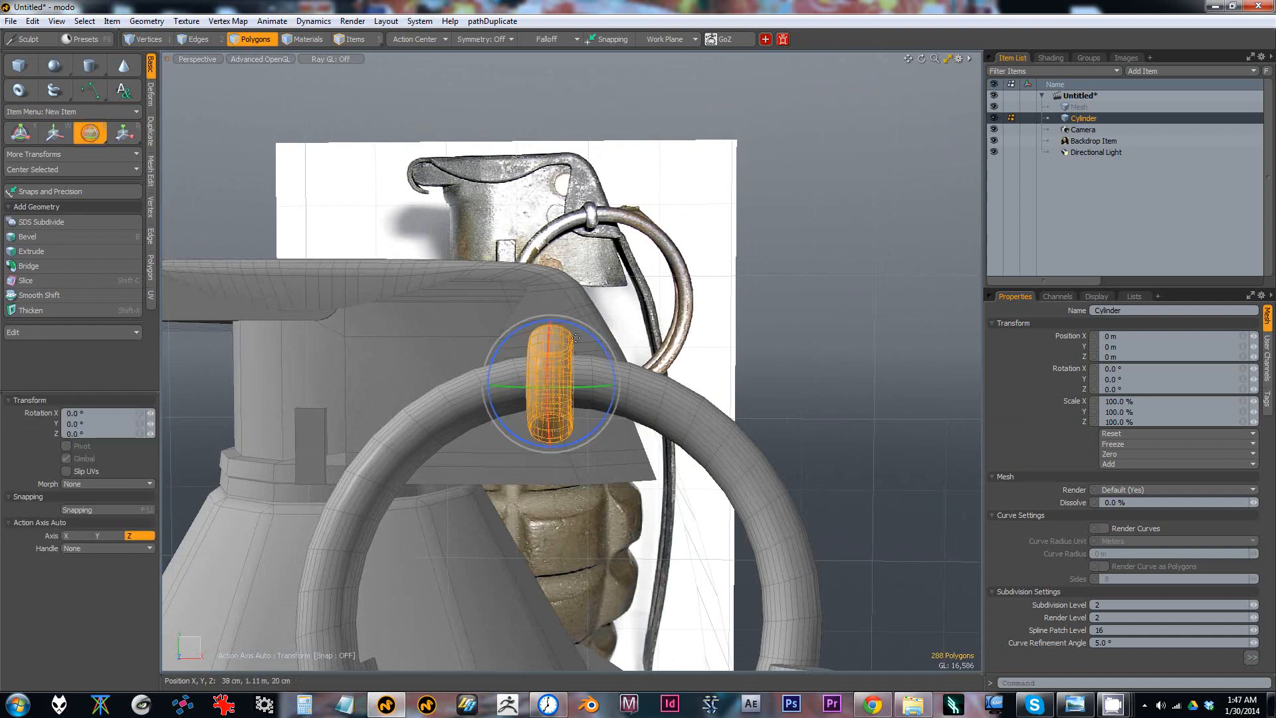
pyautogui.press('space')
pyautogui.press('space')
pyautogui.moveTo(572, 331); pyautogui.dragTo(552, 377)
pyautogui.press('space')
pyautogui.press('space')
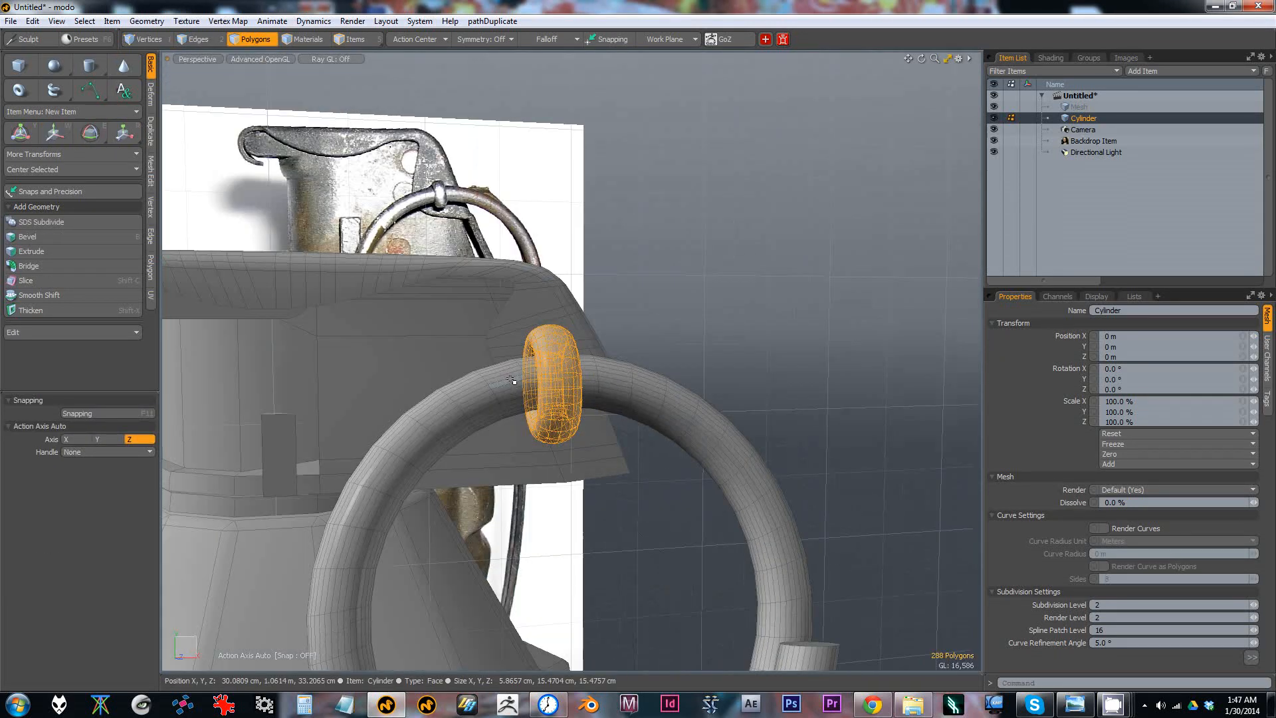
# Step: Nudge the small torus along the pull ring's top and finish adjusting its placement
pyautogui.press('w')
pyautogui.press('r')
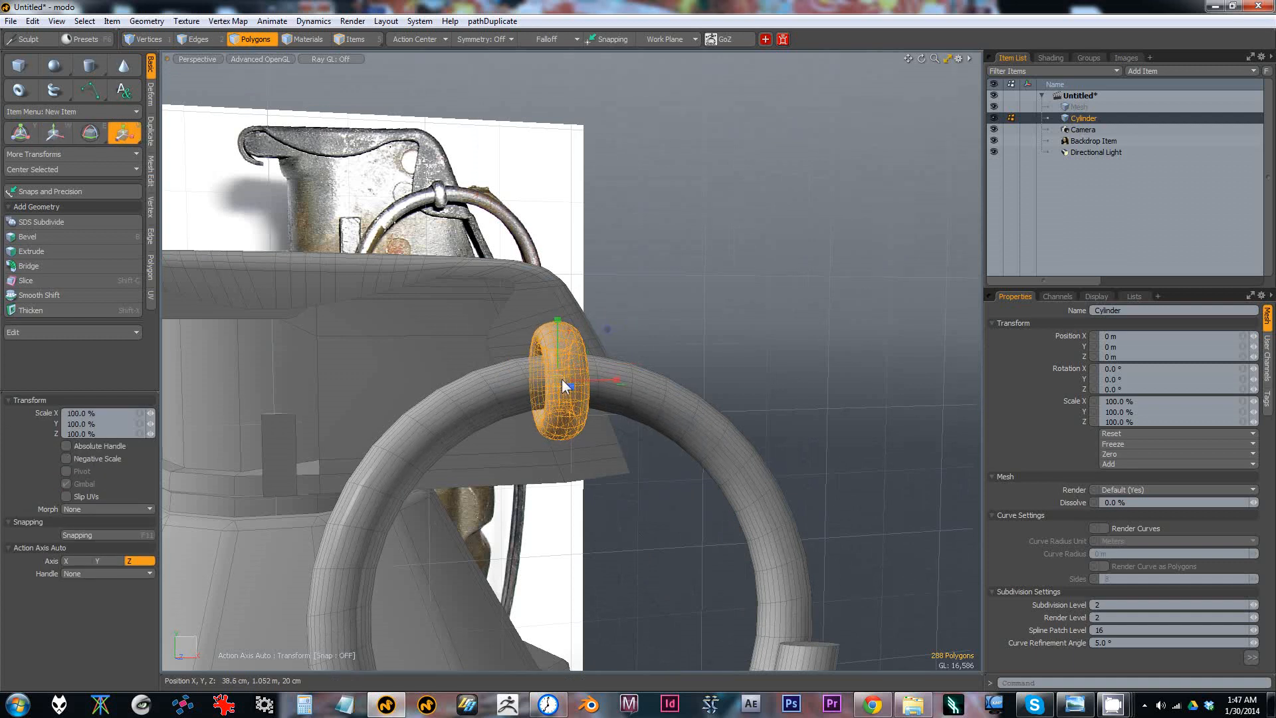
pyautogui.press('space')
pyautogui.press('space')
pyautogui.moveTo(546, 327)
pyautogui.keyDown('alt'); pyautogui.mouseDown()
pyautogui.moveTo(528, 352)
pyautogui.moveTo(535, 318)
pyautogui.moveTo(698, 325)
pyautogui.moveTo(664, 376)
pyautogui.moveTo(499, 351)
pyautogui.moveTo(607, 242)
pyautogui.moveTo(748, 282)
pyautogui.moveTo(800, 282)
pyautogui.moveTo(626, 281)
pyautogui.moveTo(661, 216)
pyautogui.moveTo(553, 423)
pyautogui.moveTo(638, 366)
pyautogui.moveTo(696, 355)
pyautogui.mouseUp(); pyautogui.keyUp('alt')
pyautogui.scroll(-5, 528, 352)
pyautogui.scroll(3, 498, 350)
# Step: Select the polygons of the safety lever's rear bend and long strap, and move them 2 cm in X and -4.5 cm in Y
pyautogui.click(637, 247)
pyautogui.press('3')
pyautogui.keyDown('alt'); pyautogui.moveTo(731, 424); pyautogui.dragTo(639, 359); pyautogui.keyUp('alt')
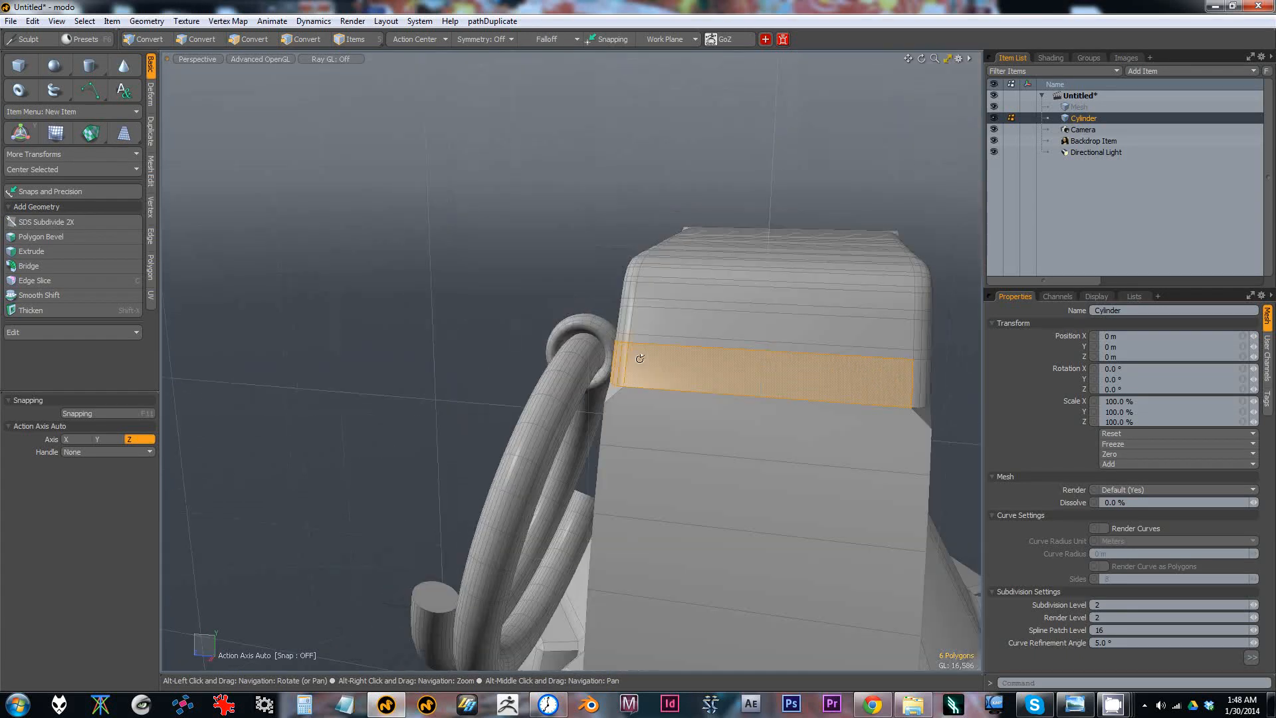
pyautogui.keyDown('shift'); pyautogui.doubleClick(801, 458); pyautogui.keyUp('shift')
pyautogui.keyDown('alt'); pyautogui.moveTo(686, 444); pyautogui.dragTo(784, 416); pyautogui.keyUp('alt')
pyautogui.press('w')
pyautogui.keyDown('alt'); pyautogui.moveTo(644, 372); pyautogui.dragTo(682, 347); pyautogui.keyUp('alt')
pyautogui.press('q')
pyautogui.press('w')
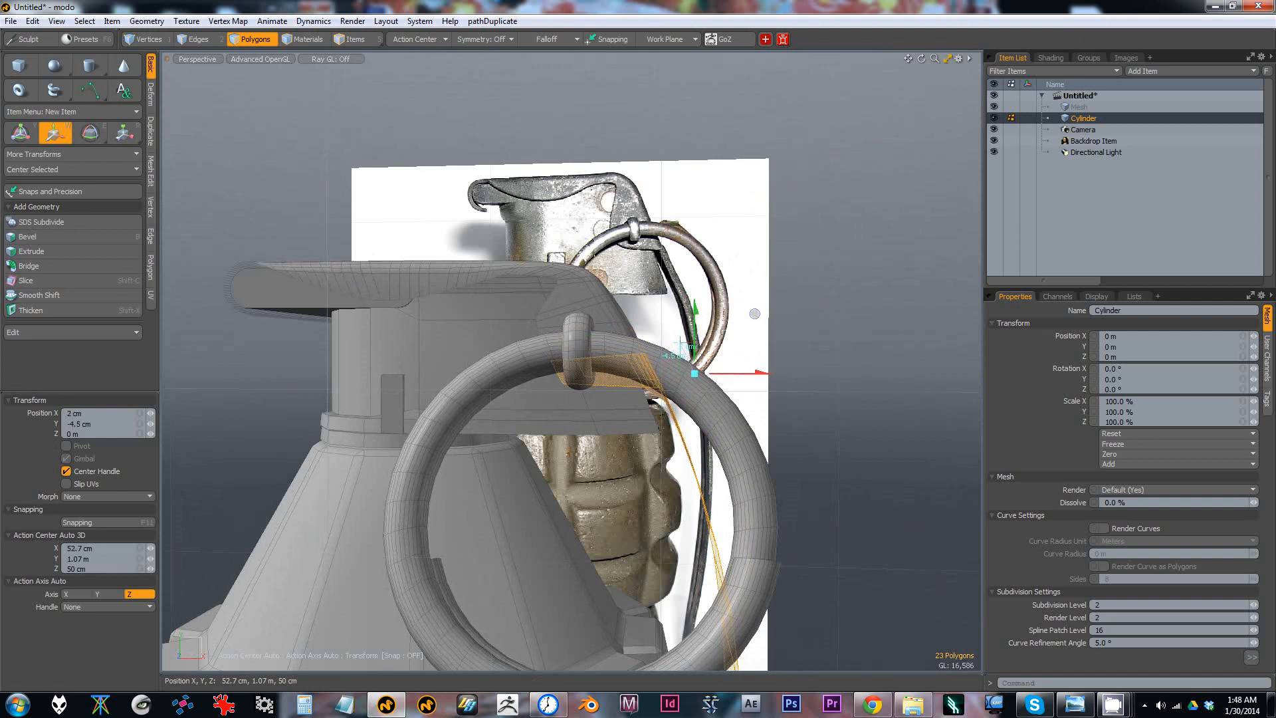
# Step: Add a cylinder primitive 6.8 cm in size beside the pull ring and small loop
pyautogui.press('q')
pyautogui.keyDown('alt'); pyautogui.moveTo(756, 311); pyautogui.dragTo(597, 384); pyautogui.keyUp('alt')
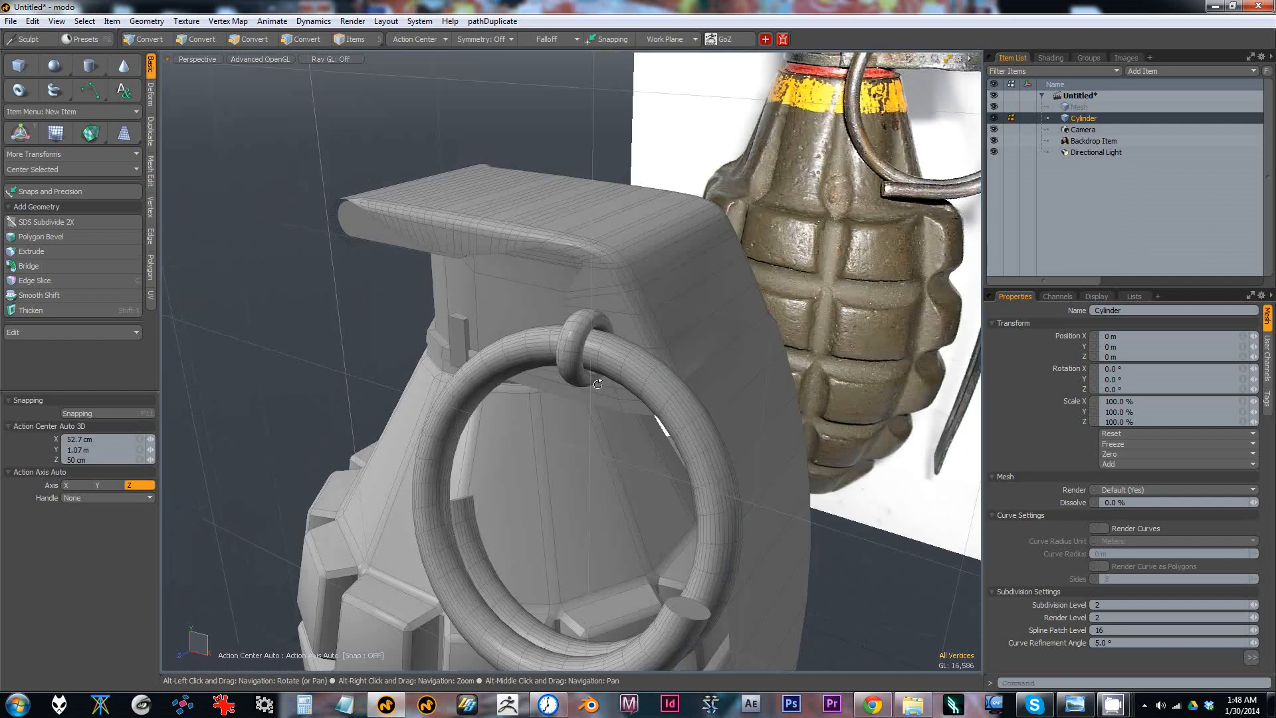
pyautogui.click(86, 64)
pyautogui.keyDown('alt'); pyautogui.moveTo(545, 332); pyautogui.dragTo(682, 323); pyautogui.keyUp('alt')
pyautogui.press('space')
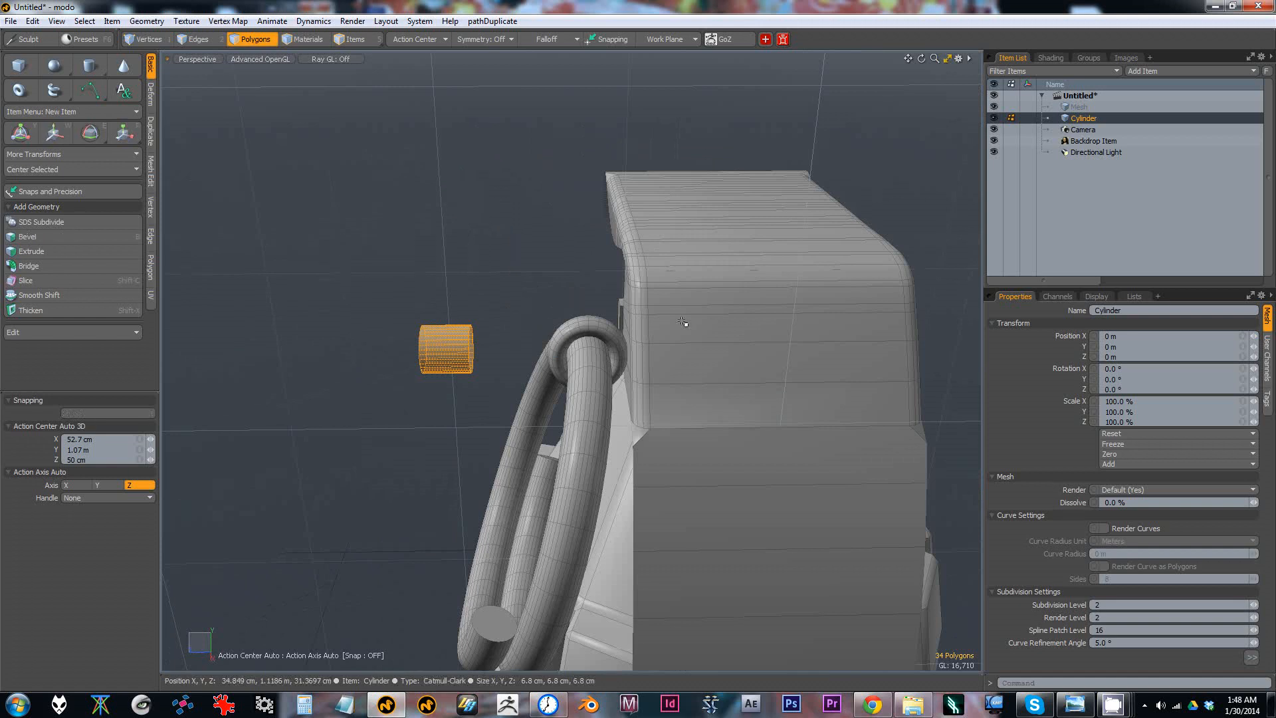
# Step: Center the new cylinder on the Z axis and stretch it to about 658% in Z to form a long pin
pyautogui.keyDown('alt'); pyautogui.moveTo(785, 273); pyautogui.dragTo(911, 285); pyautogui.keyUp('alt')
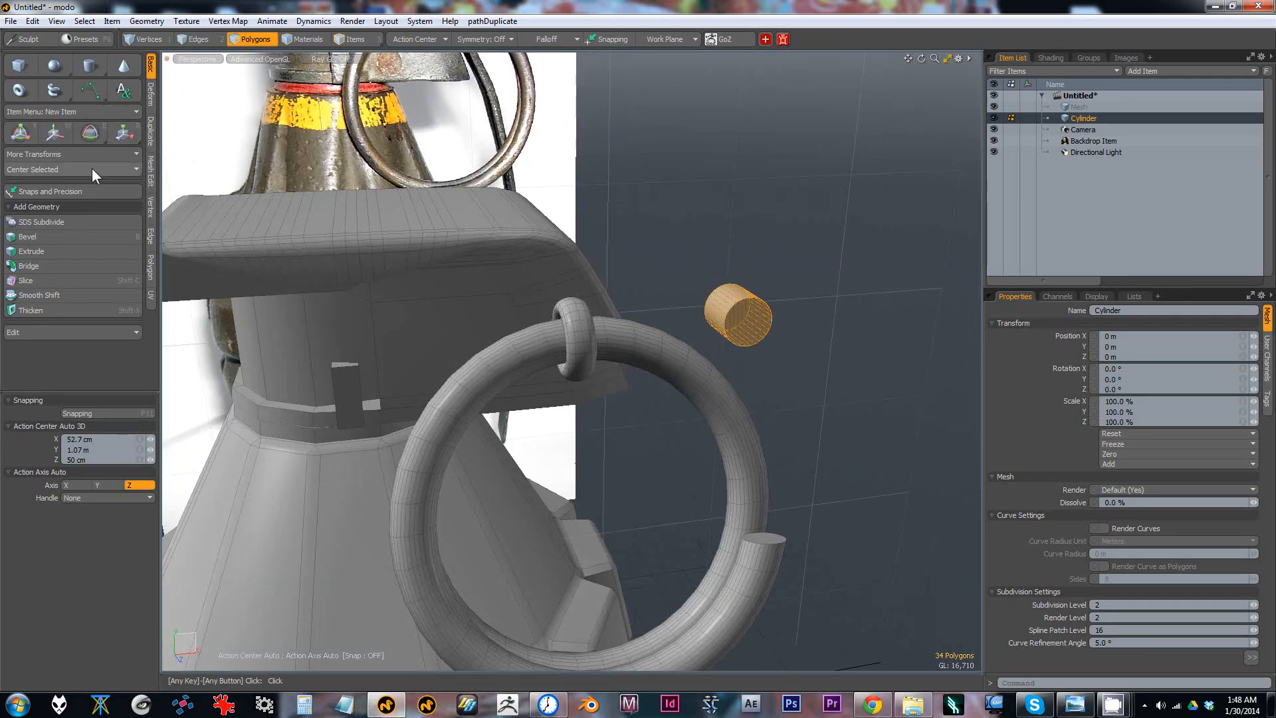
pyautogui.click(58, 170)
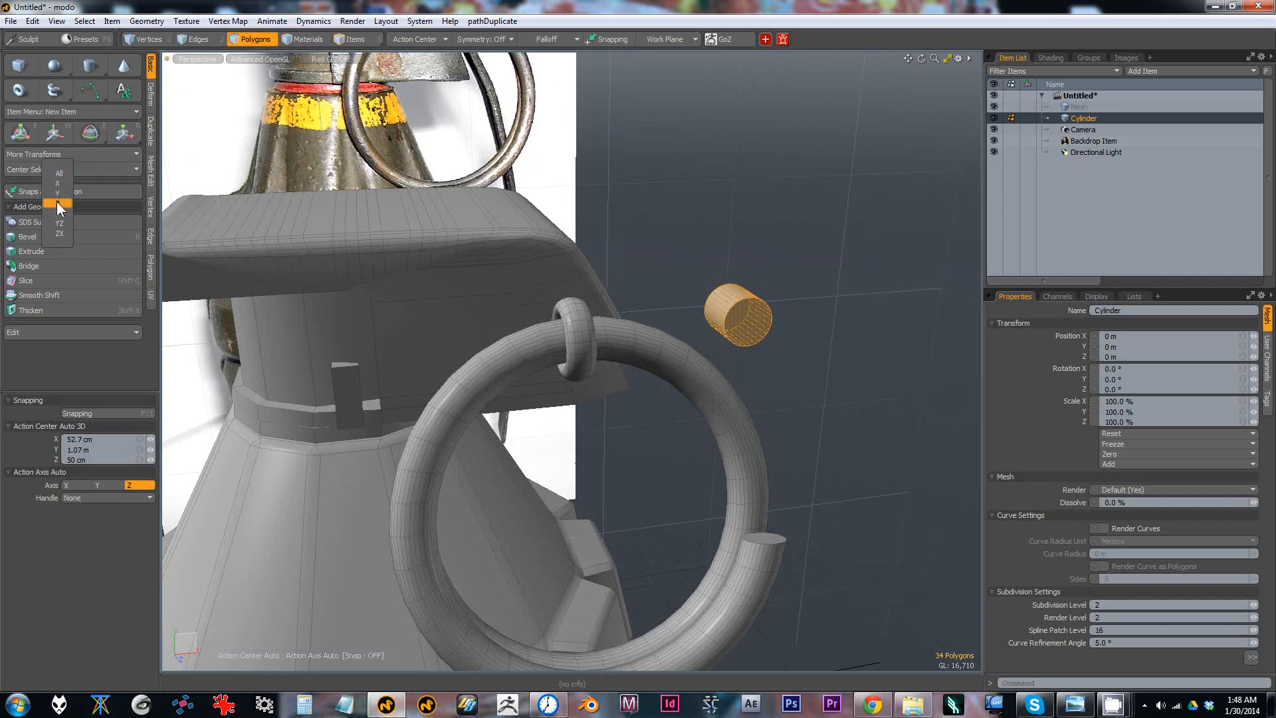
pyautogui.click(57, 194)
pyautogui.keyDown('alt'); pyautogui.moveTo(638, 224); pyautogui.dragTo(396, 248); pyautogui.keyUp('alt')
pyautogui.press('r')
pyautogui.moveTo(449, 286); pyautogui.dragTo(163, 303)
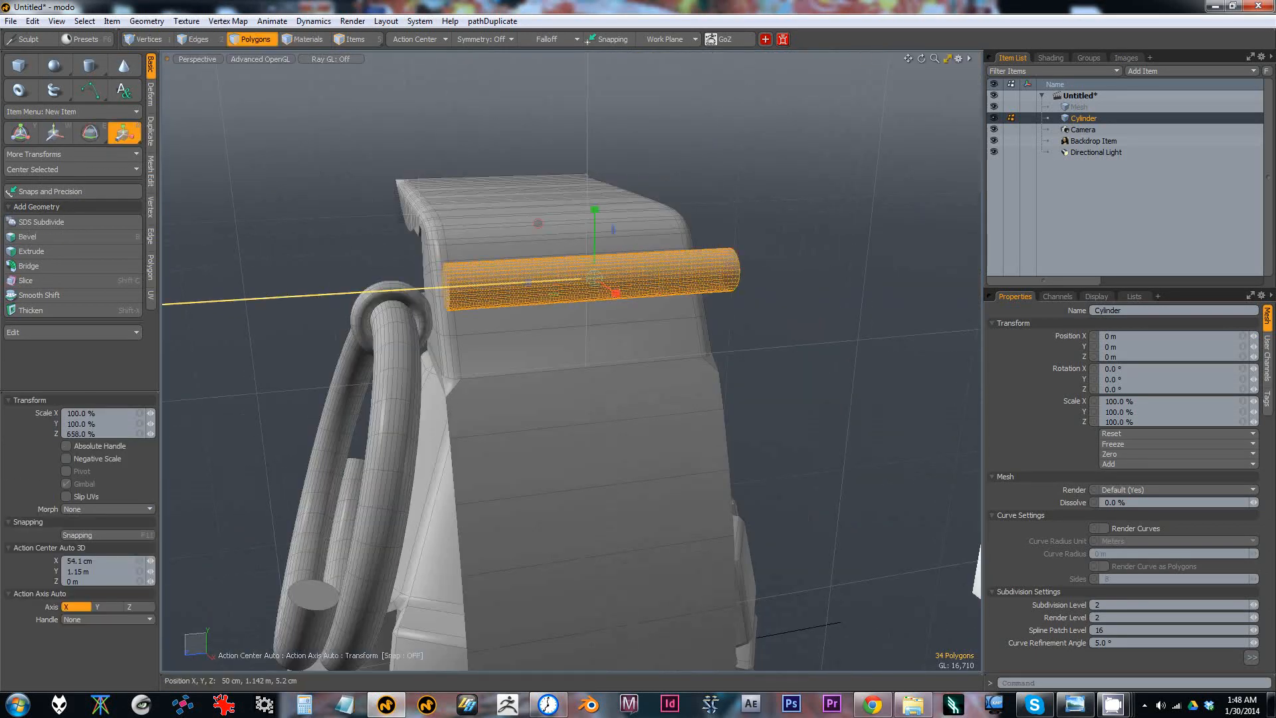
# Step: Move the long pin through the fuse head so its end meets the small loop on the pull ring
pyautogui.keyDown('alt'); pyautogui.moveTo(540, 277); pyautogui.dragTo(573, 260); pyautogui.keyUp('alt')
pyautogui.press('q')
pyautogui.press('w')
pyautogui.moveTo(694, 207)
pyautogui.keyDown('alt'); pyautogui.mouseDown()
pyautogui.moveTo(643, 203)
pyautogui.moveTo(701, 168)
pyautogui.moveTo(701, 214)
pyautogui.mouseUp(); pyautogui.keyUp('alt')
pyautogui.keyDown('alt'); pyautogui.moveTo(732, 244); pyautogui.dragTo(804, 254); pyautogui.keyUp('alt')
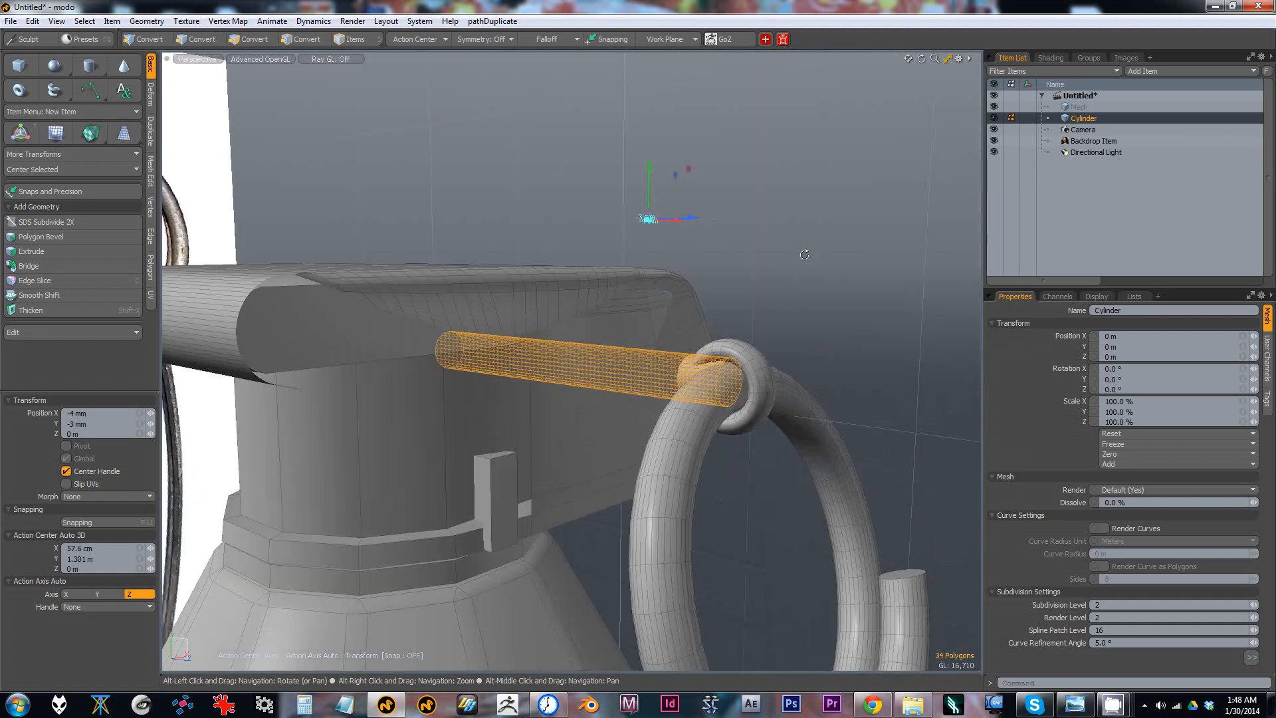
# Step: With symmetry on Z, select the pin's end cap and move it inward so the pin stops beside the small loop
pyautogui.click(734, 366)
pyautogui.press('q')
pyautogui.click(728, 362)
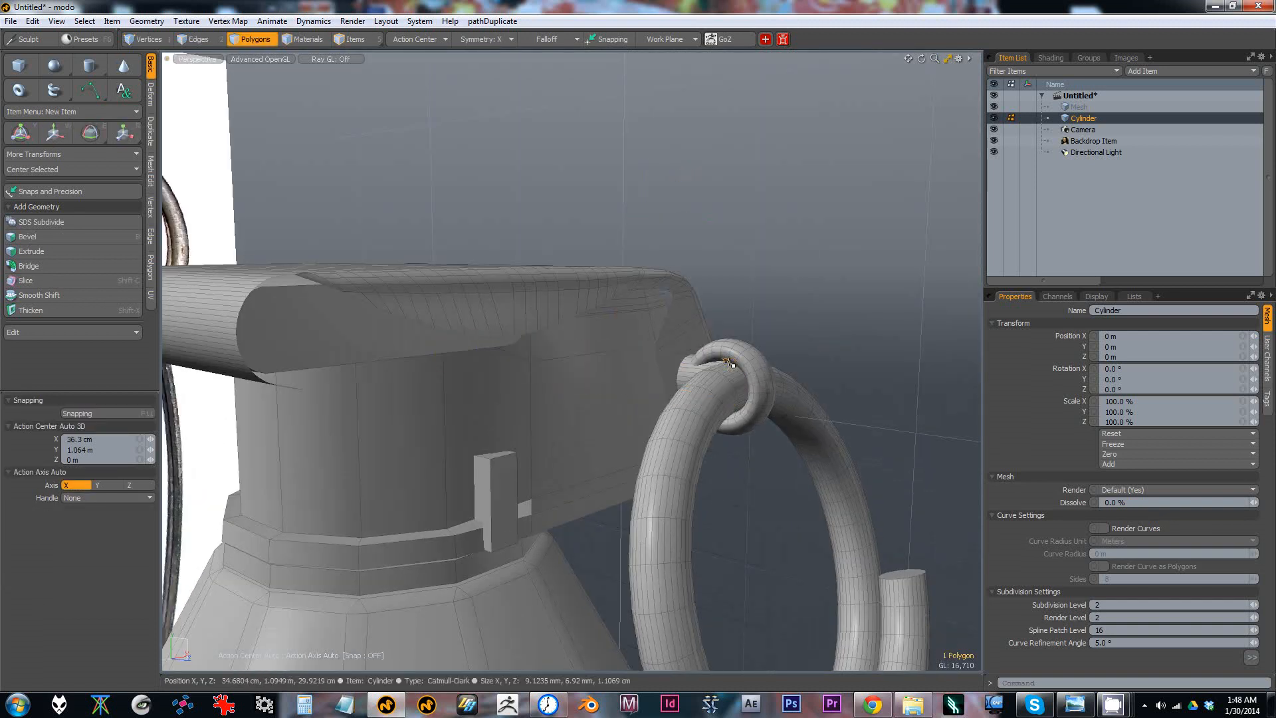
pyautogui.scroll(6, 709, 341)
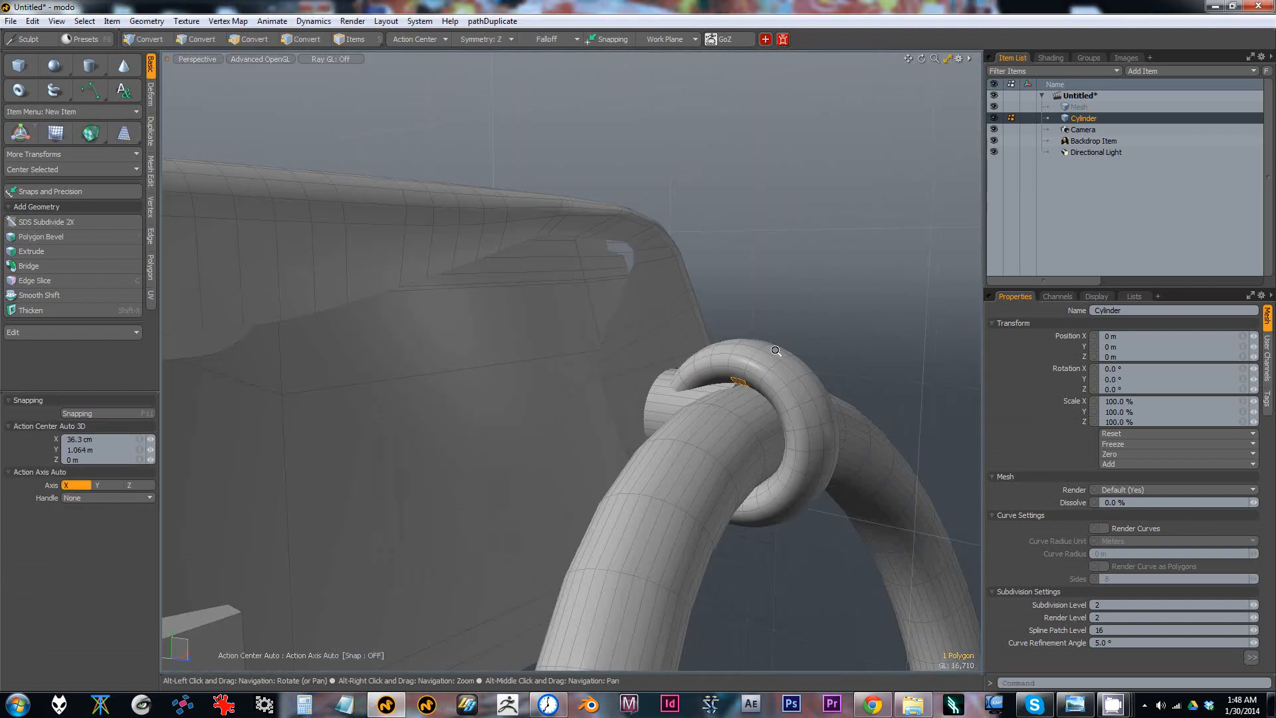
pyautogui.click(751, 397)
pyautogui.press('w')
pyautogui.moveTo(825, 454); pyautogui.dragTo(767, 446)
pyautogui.keyDown('alt'); pyautogui.moveTo(743, 398); pyautogui.dragTo(715, 469); pyautogui.keyUp('alt')
pyautogui.moveTo(806, 540); pyautogui.dragTo(792, 536)
# Step: Select the edge loop around the pin's end cap and bevel it to round the end
pyautogui.keyDown('alt'); pyautogui.moveTo(784, 475); pyautogui.dragTo(705, 385); pyautogui.keyUp('alt')
pyautogui.press('2')
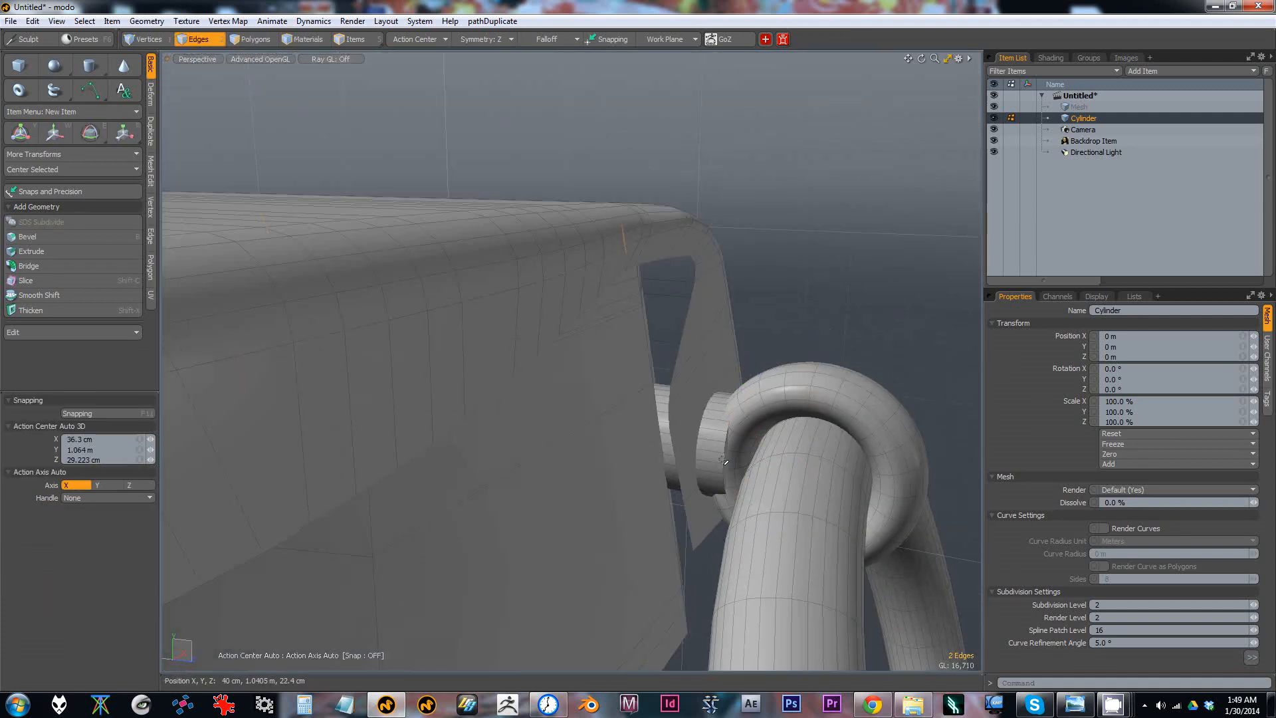
pyautogui.press('b')
pyautogui.hotkey('ctrl', 'z')
pyautogui.hotkey('ctrl', 'z')
pyautogui.hotkey('ctrl', 'z')
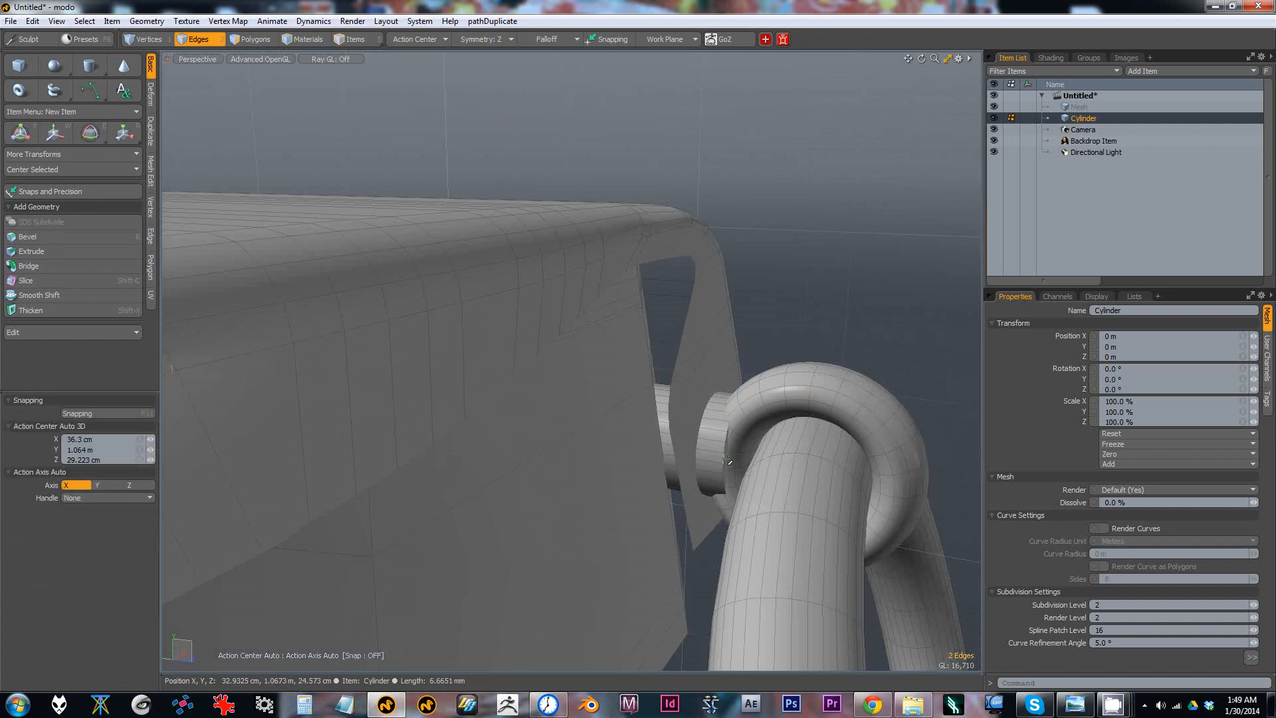
pyautogui.doubleClick(727, 465)
pyautogui.press('b')
pyautogui.moveTo(728, 465); pyautogui.dragTo(605, 428)
pyautogui.press('1')
pyautogui.press('Escape')
# Step: Select the whole safety lever and thicken it with an offset of about -1.6 cm
pyautogui.scroll(-5, 606, 429)
pyautogui.press('3')
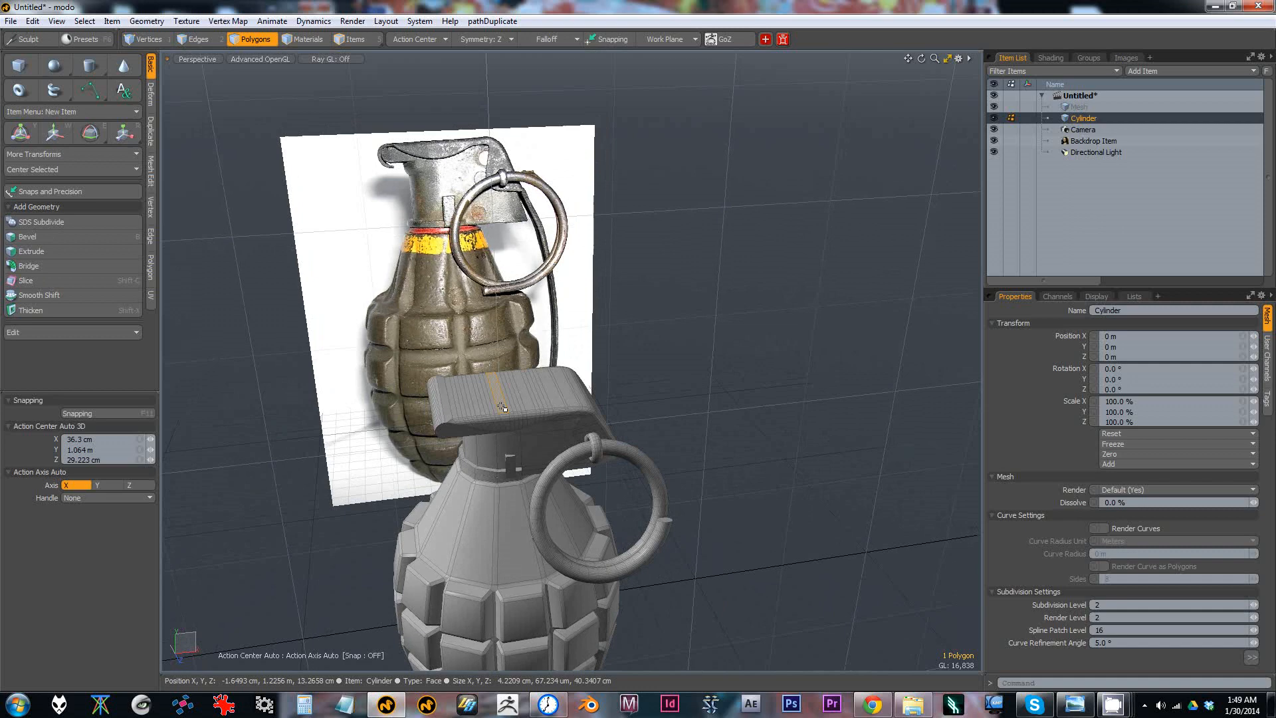
pyautogui.doubleClick(578, 430)
pyautogui.scroll(5, 577, 430)
pyautogui.scroll(-4, 577, 430)
pyautogui.keyDown('alt'); pyautogui.moveTo(577, 430); pyautogui.dragTo(554, 327); pyautogui.keyUp('alt')
pyautogui.scroll(3, 554, 327)
pyautogui.scroll(5, 451, 218)
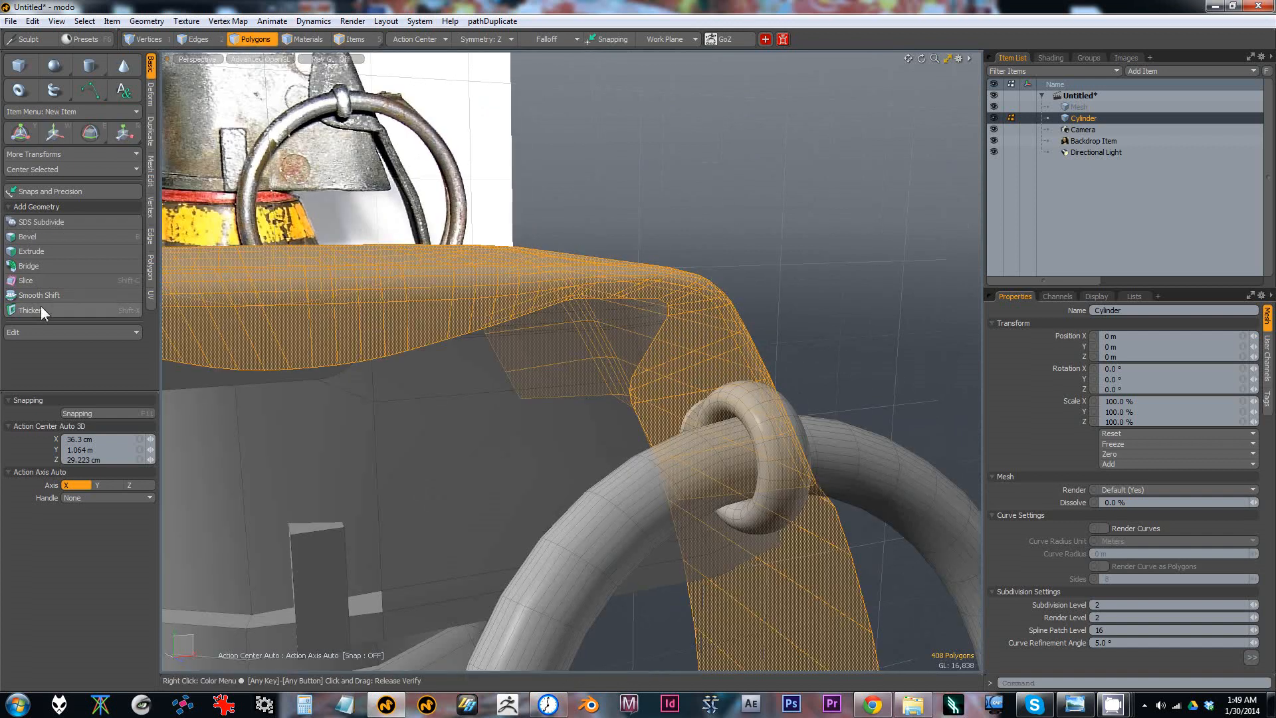
pyautogui.click(87, 309)
pyautogui.scroll(-5, 508, 443)
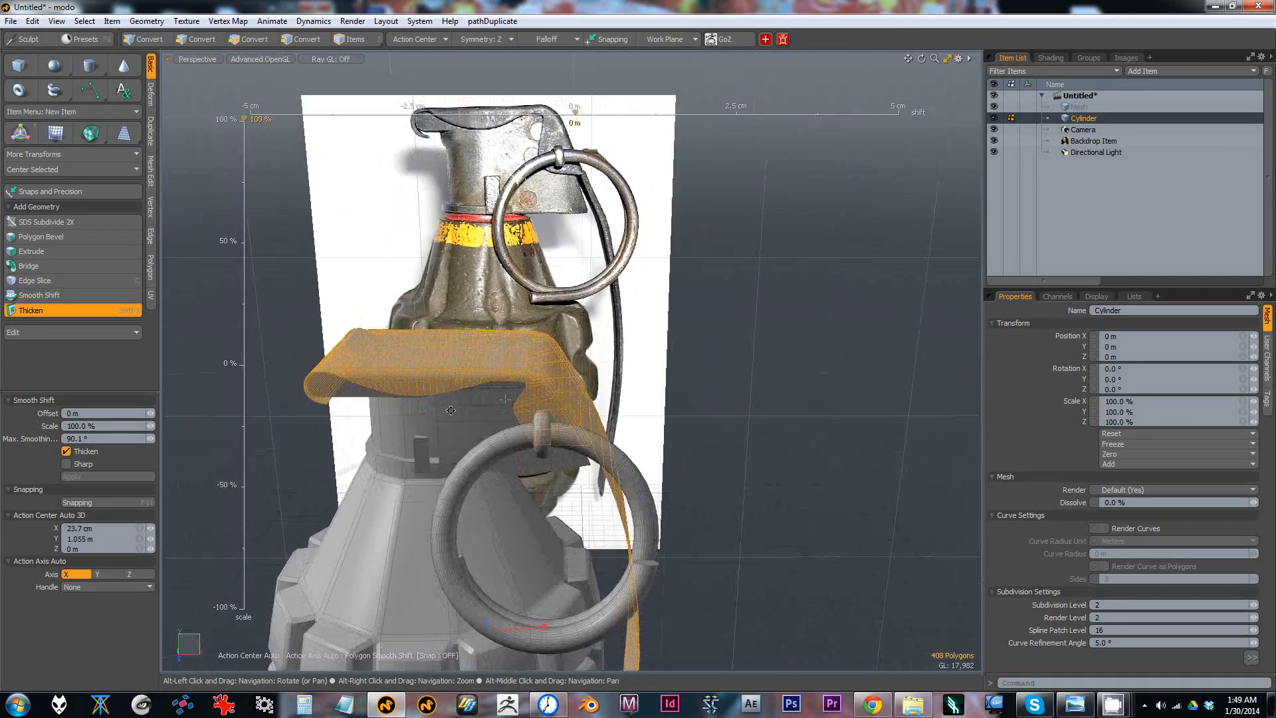
pyautogui.keyDown('alt'); pyautogui.moveTo(517, 421); pyautogui.dragTo(511, 457); pyautogui.keyUp('alt')
pyautogui.scroll(5, 502, 237)
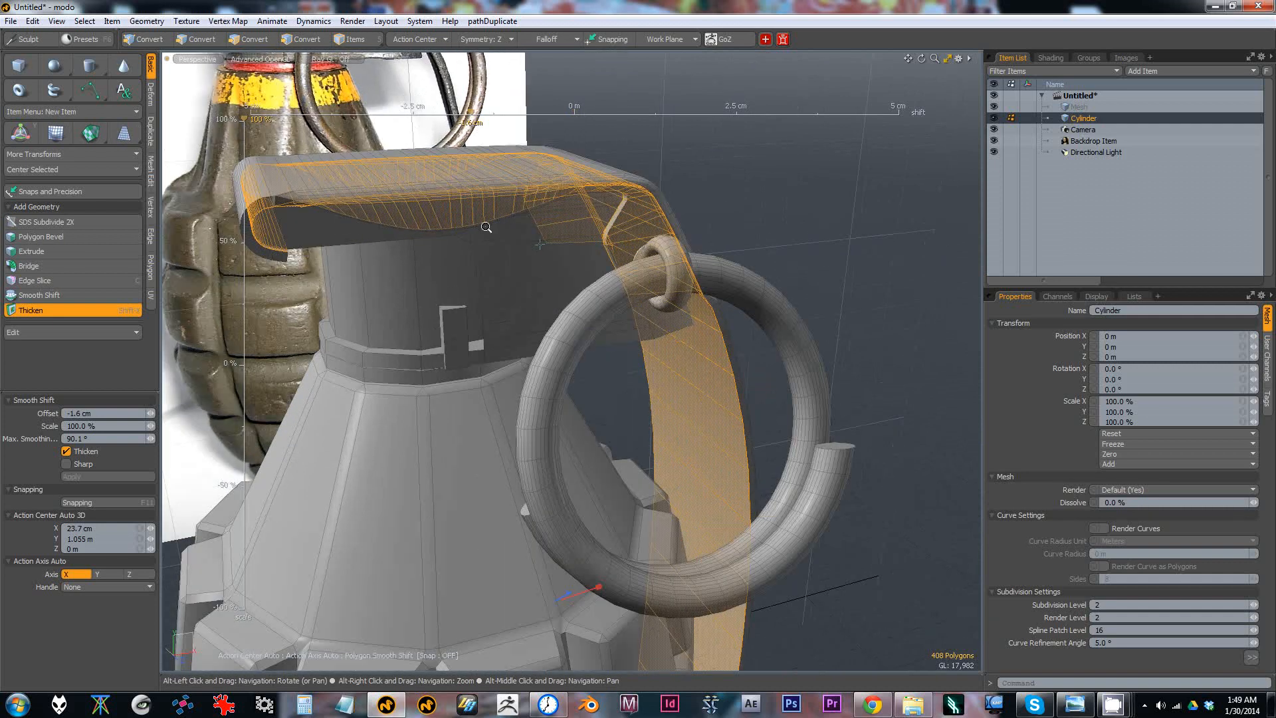
# Step: Fine-tune the safety lever's thickness and finish the Thicken operation
pyautogui.keyDown('alt'); pyautogui.moveTo(545, 292); pyautogui.dragTo(572, 309); pyautogui.keyUp('alt')
pyautogui.scroll(-4, 572, 309)
pyautogui.moveTo(604, 491); pyautogui.dragTo(593, 492)
pyautogui.press('space')
pyautogui.keyDown('alt'); pyautogui.moveTo(638, 332); pyautogui.dragTo(714, 329); pyautogui.keyUp('alt')
pyautogui.scroll(-3, 714, 328)
pyautogui.keyDown('alt'); pyautogui.moveTo(786, 373); pyautogui.dragTo(507, 399); pyautogui.keyUp('alt')
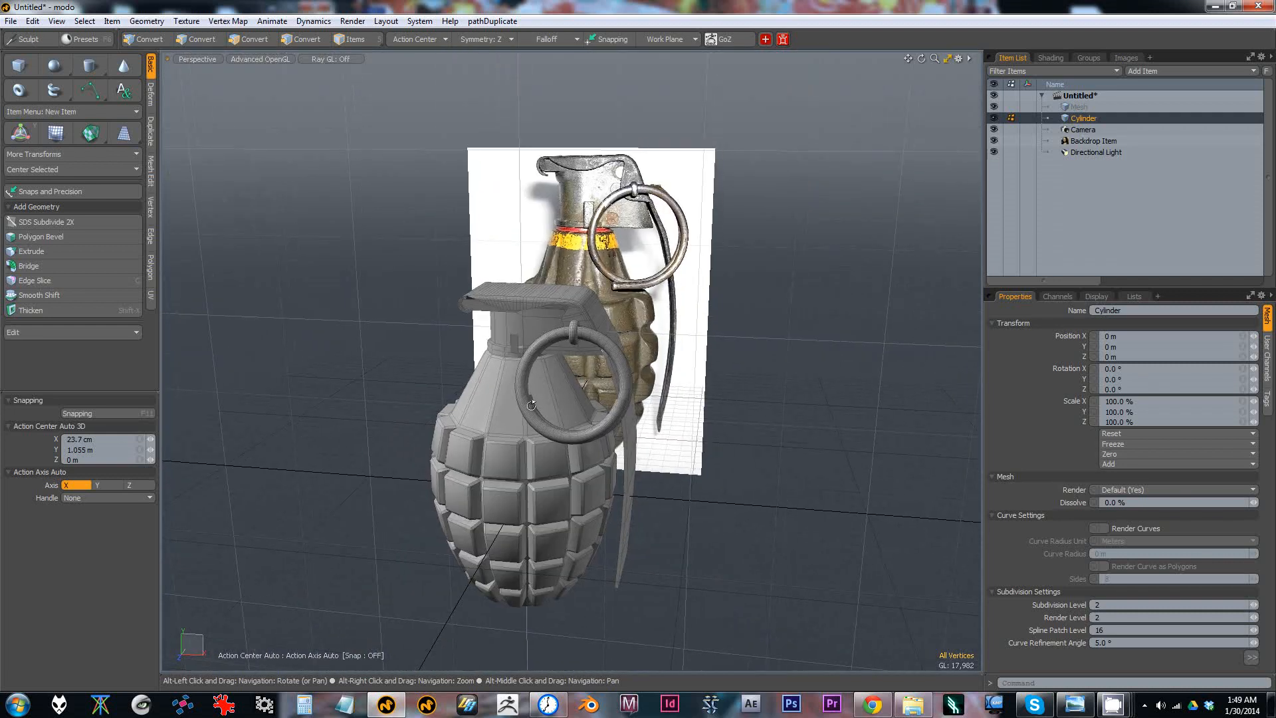
# Step: Save the scene as GrenadeB in the Grenade folder inside _GoogleModo
pyautogui.hotkey('ctrl', 's')
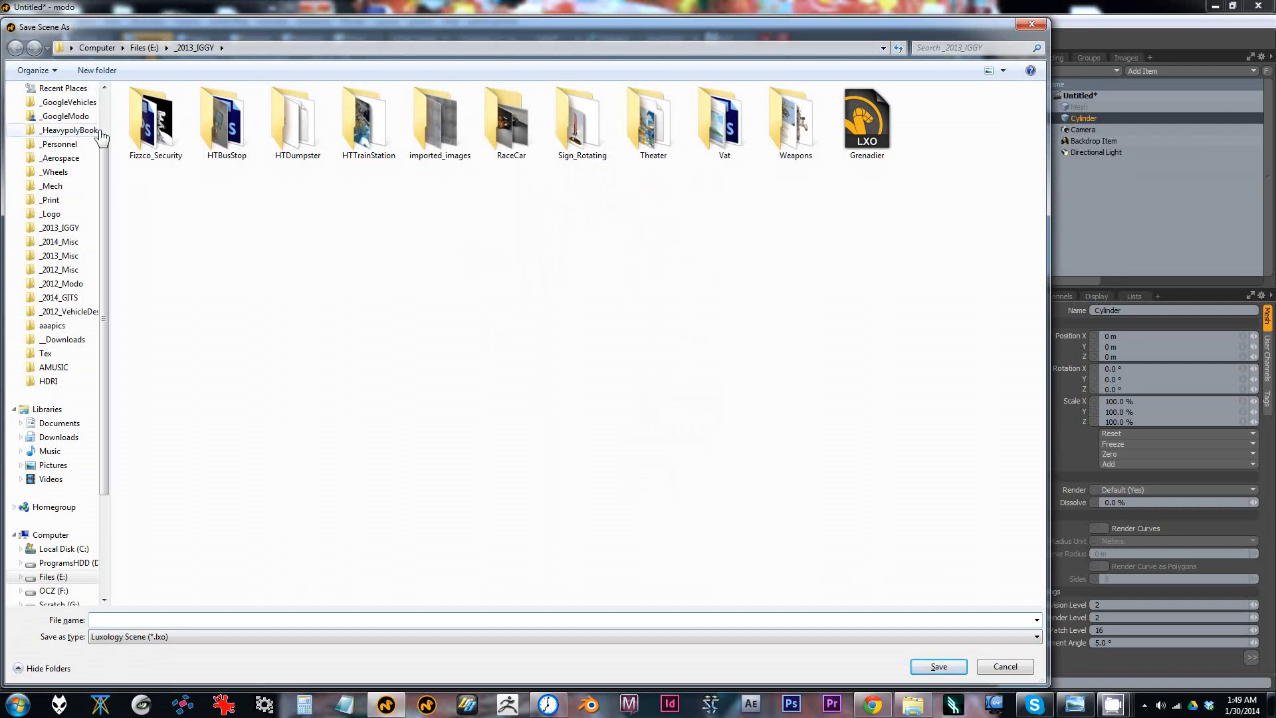
pyautogui.click(80, 119)
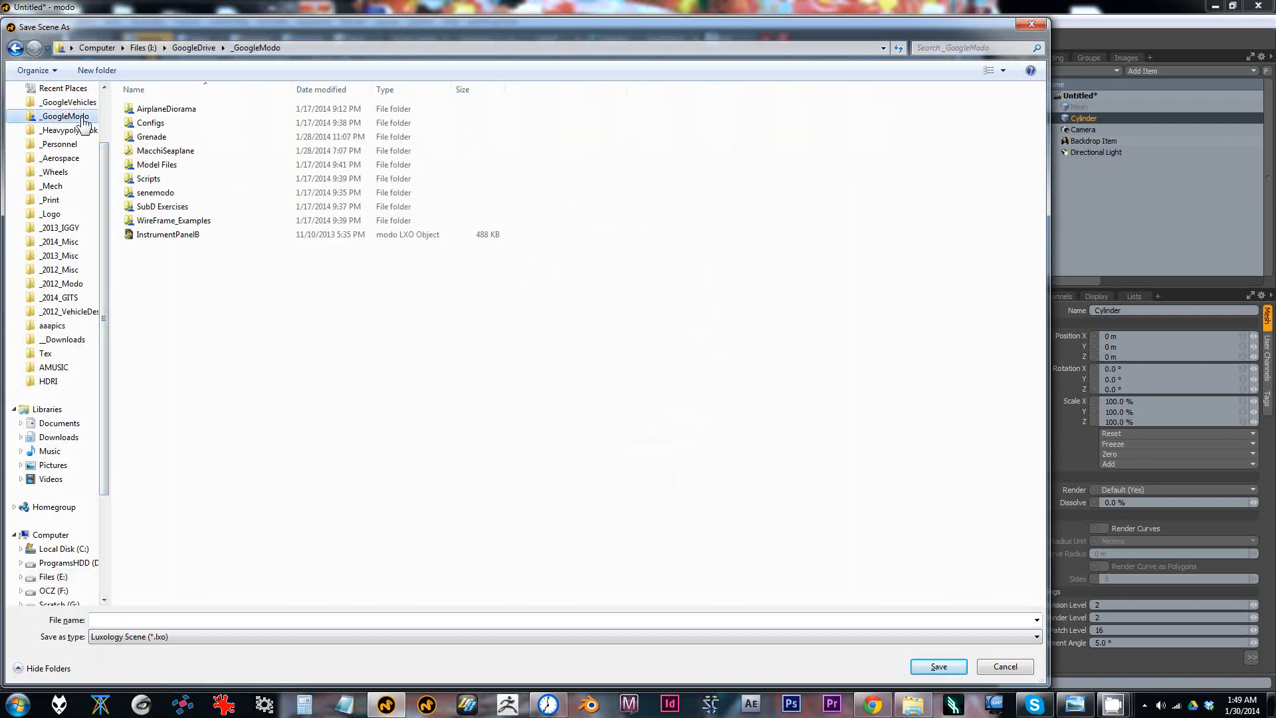
pyautogui.doubleClick(153, 136)
pyautogui.click(163, 618)
pyautogui.write('GrenadeB')
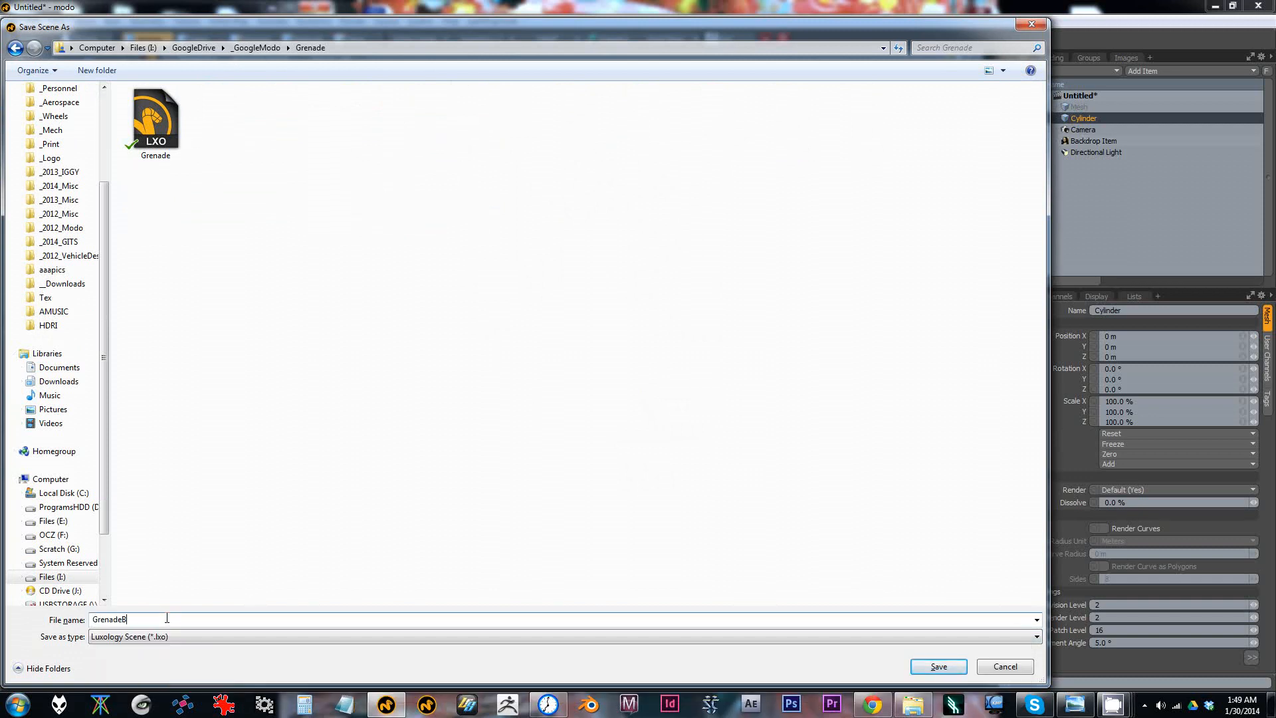
pyautogui.press('Return')
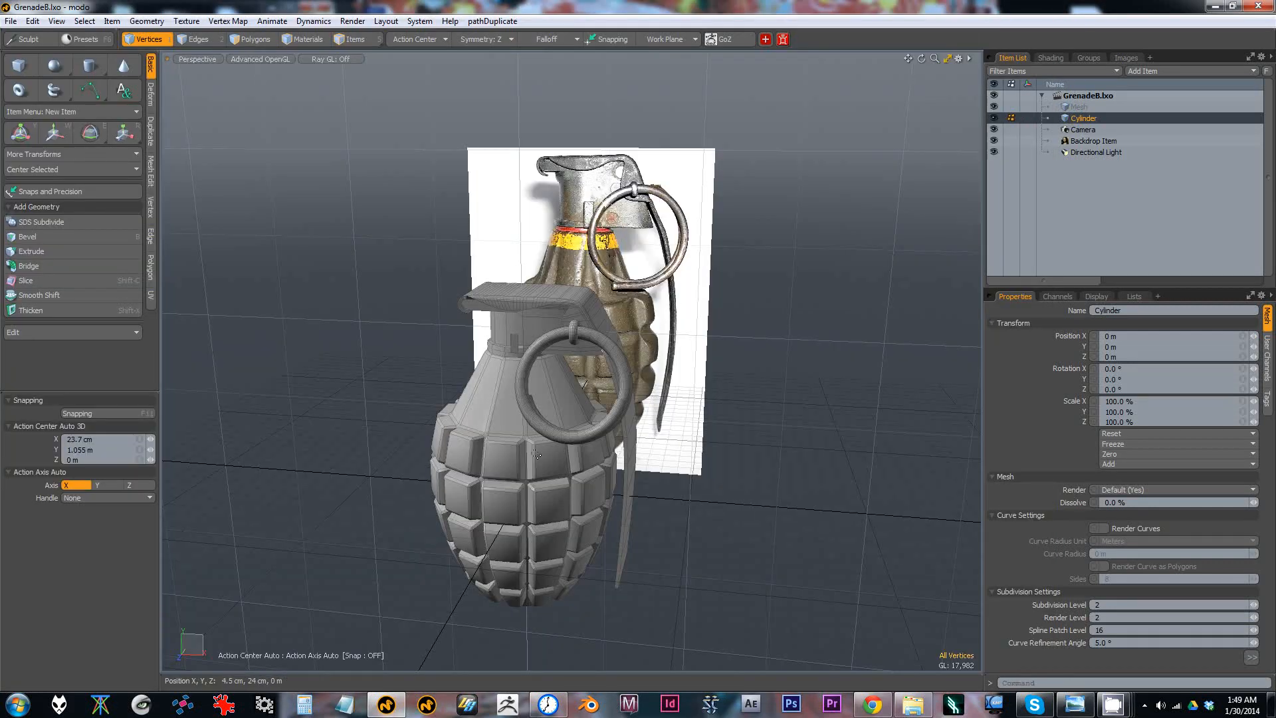
# Step: Select the whole grenade body and convert its polygons to Catmull-Clark subdivision surfaces
pyautogui.press('3')
pyautogui.doubleClick(526, 457)
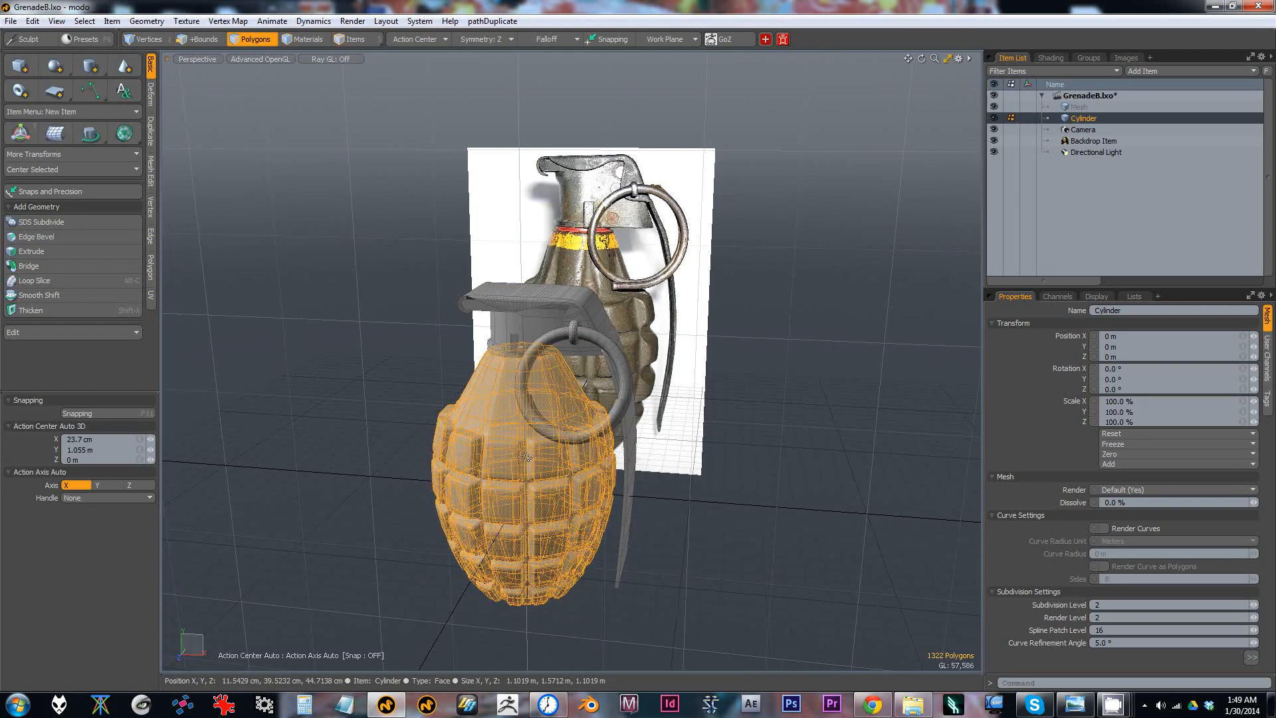
pyautogui.press('1')
pyautogui.keyDown('alt'); pyautogui.moveTo(527, 457); pyautogui.dragTo(436, 441); pyautogui.keyUp('alt')
# Step: Select the grenade body's polygons and assign them a new material named WornPaintGreen
pyautogui.press('3')
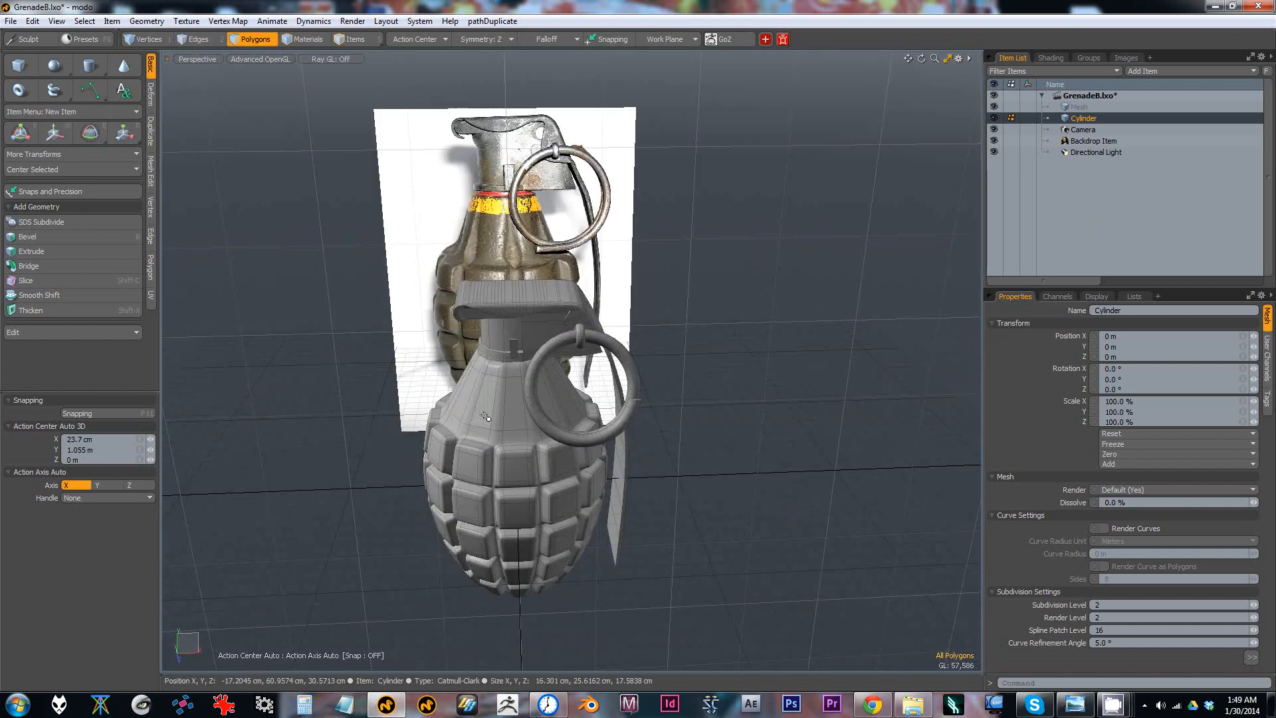
pyautogui.doubleClick(485, 415)
pyautogui.keyDown('alt'); pyautogui.moveTo(485, 416); pyautogui.dragTo(361, 313); pyautogui.keyUp('alt')
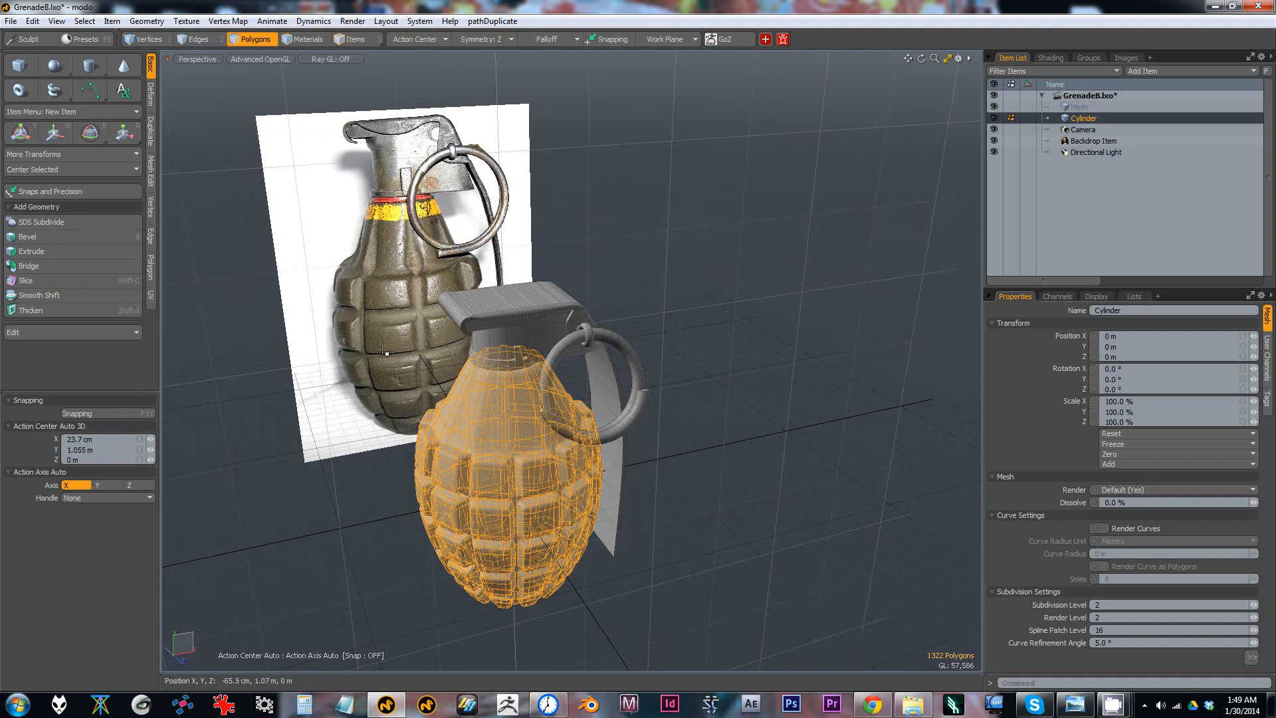
pyautogui.keyDown('alt'); pyautogui.moveTo(408, 343); pyautogui.dragTo(435, 373); pyautogui.keyUp('alt')
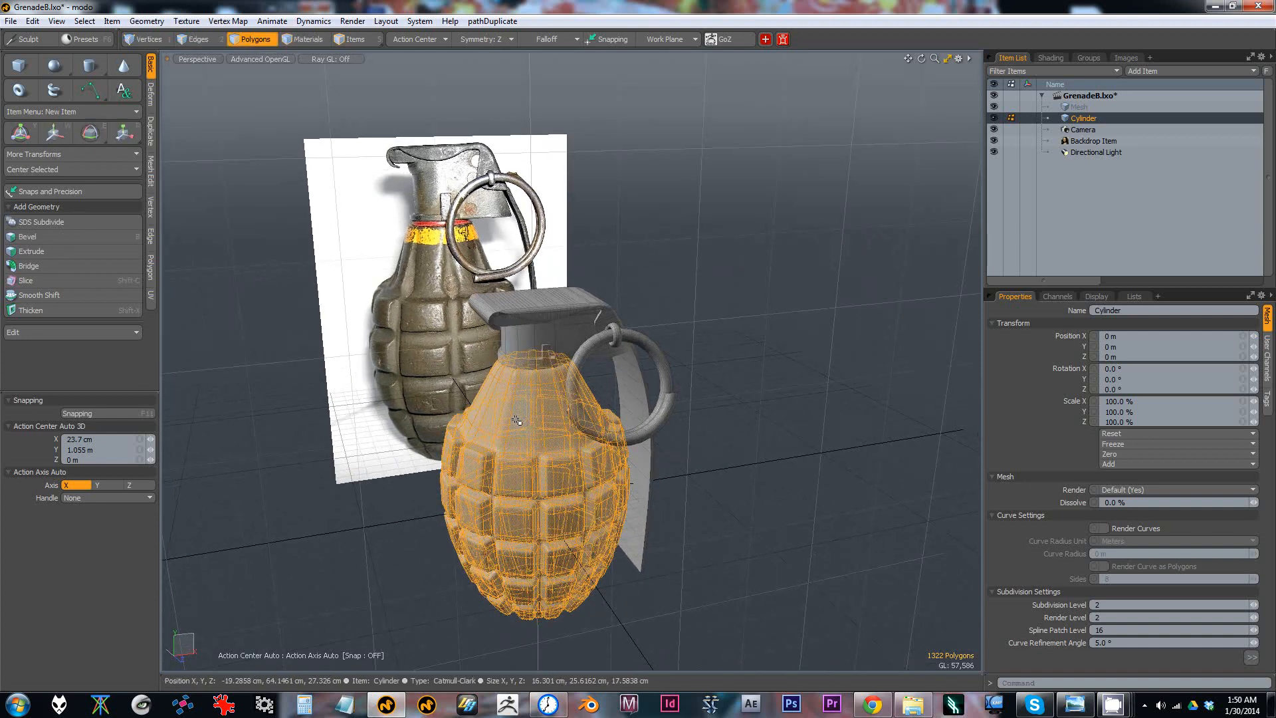
pyautogui.press('m')
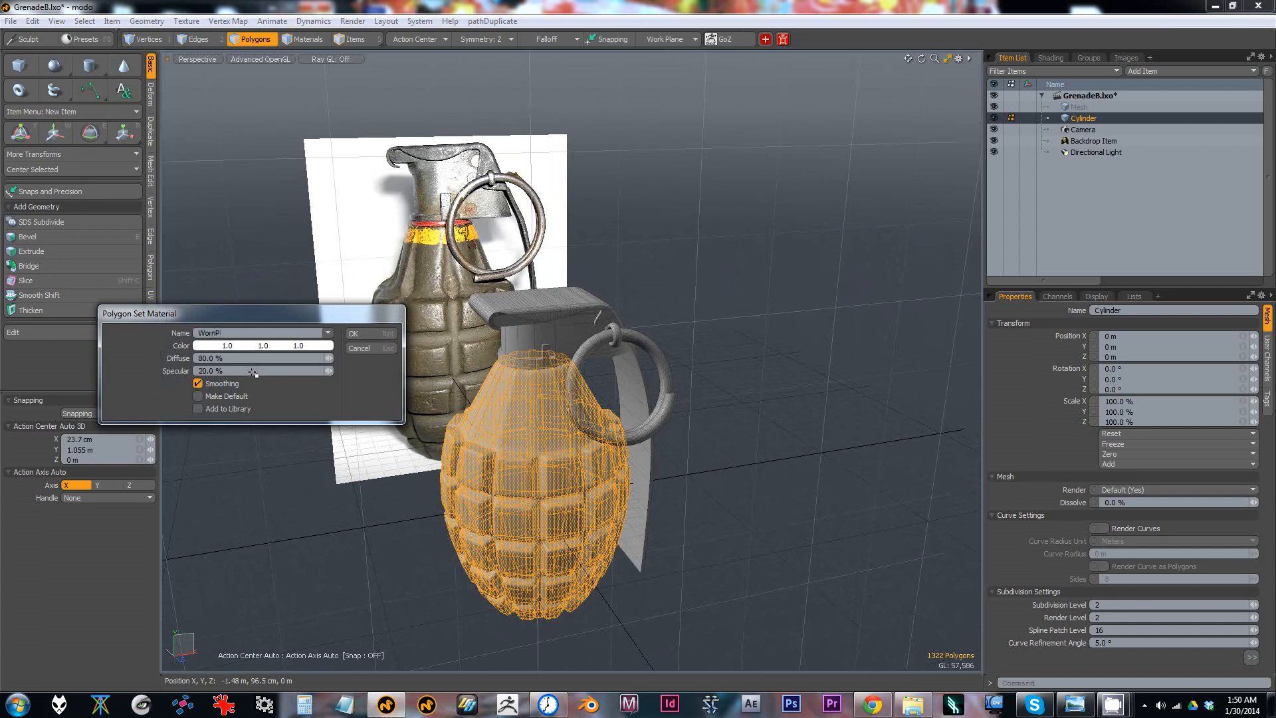
pyautogui.write('WornPaintGreen')
pyautogui.press('Return')
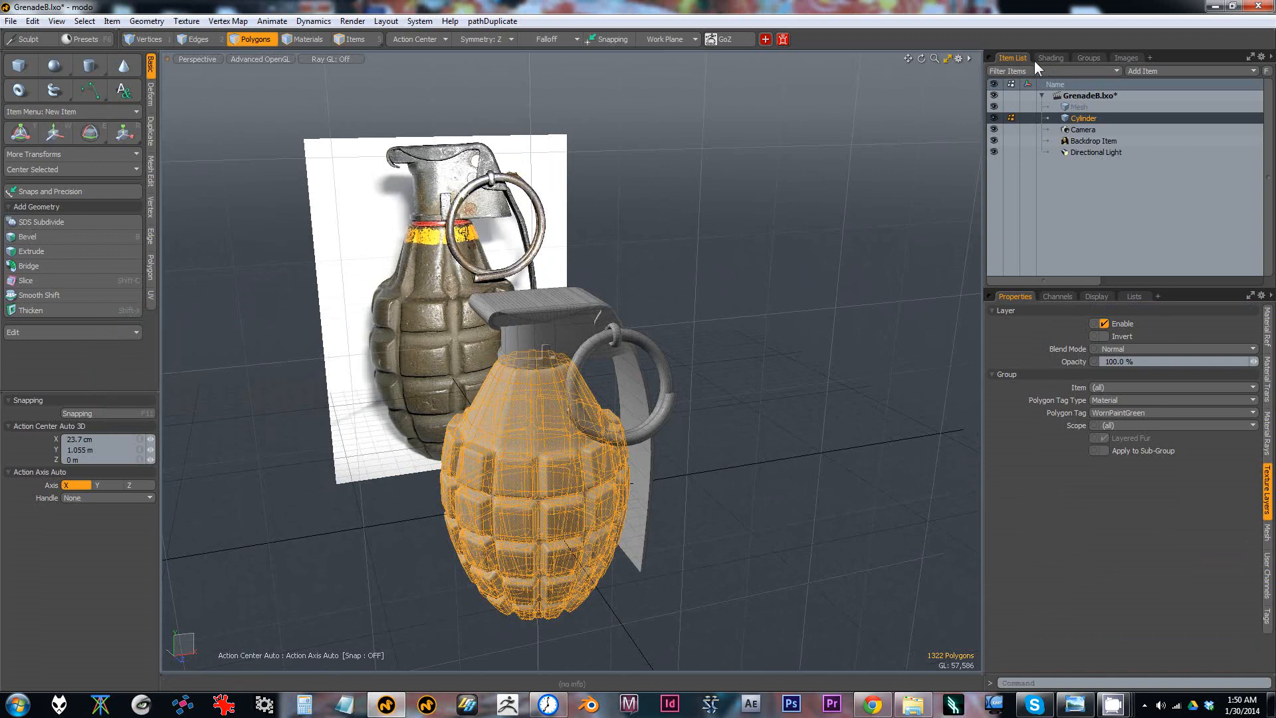
# Step: Display the Shader Tree with more room and delete the WornPaintGreen material group from it
pyautogui.moveTo(983, 166); pyautogui.dragTo(893, 168)
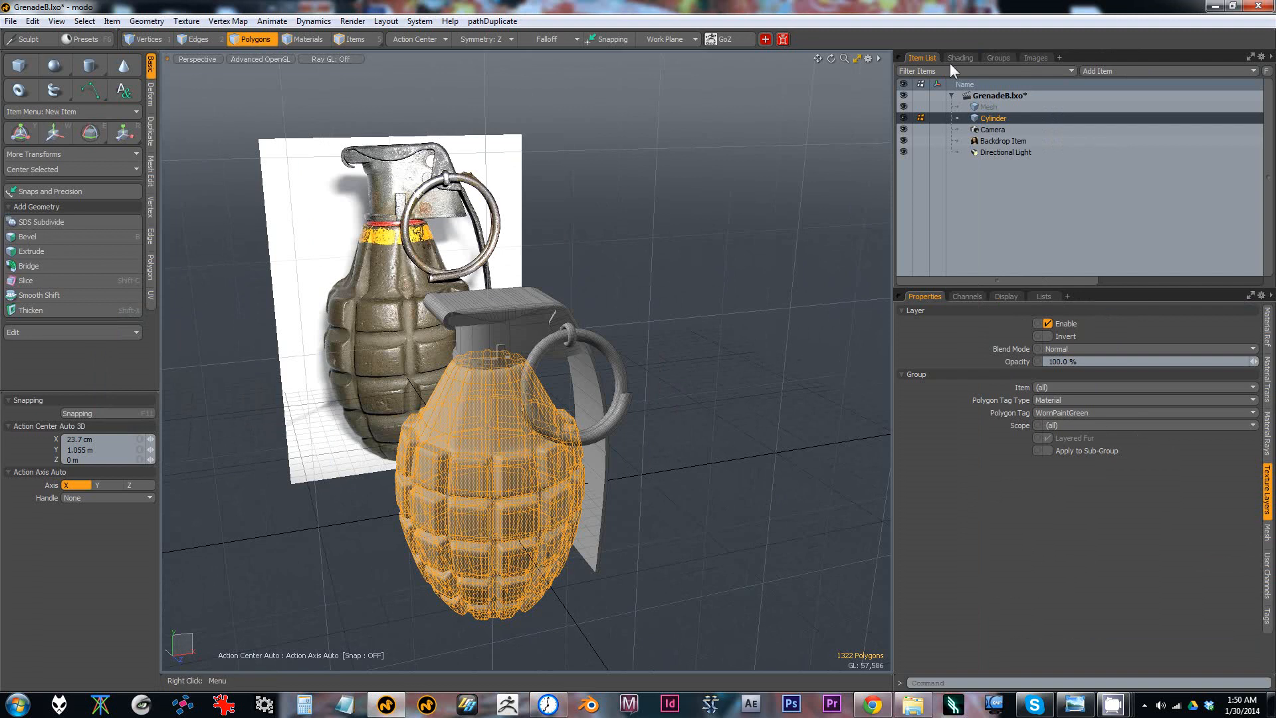
pyautogui.click(960, 58)
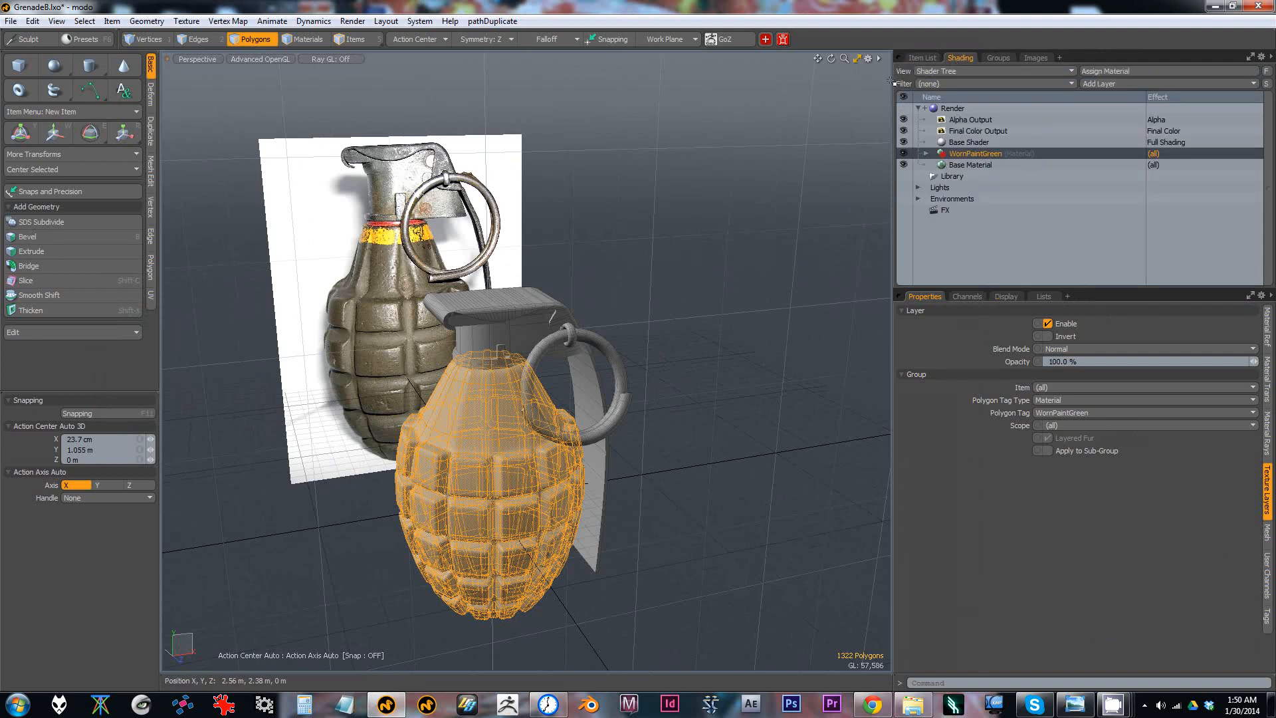
pyautogui.moveTo(970, 83); pyautogui.dragTo(972, 84)
pyautogui.click(1006, 58)
pyautogui.click(1027, 58)
pyautogui.click(1000, 57)
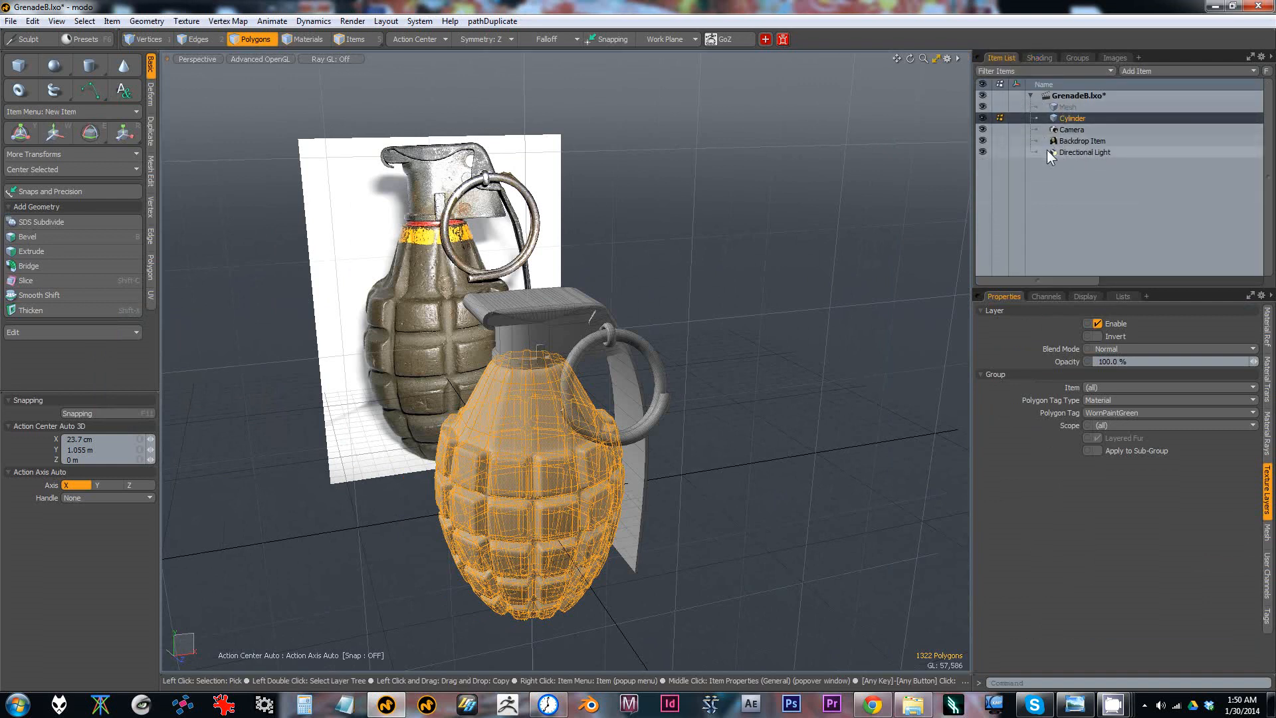
pyautogui.click(1037, 59)
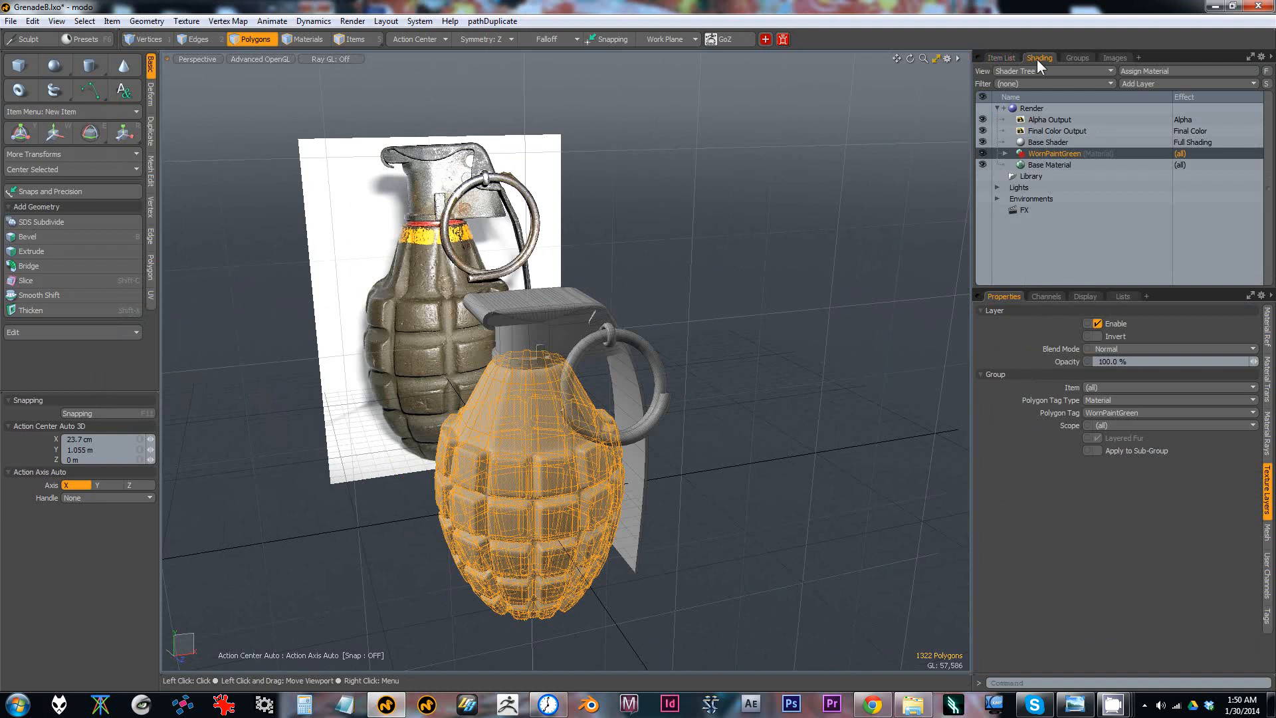
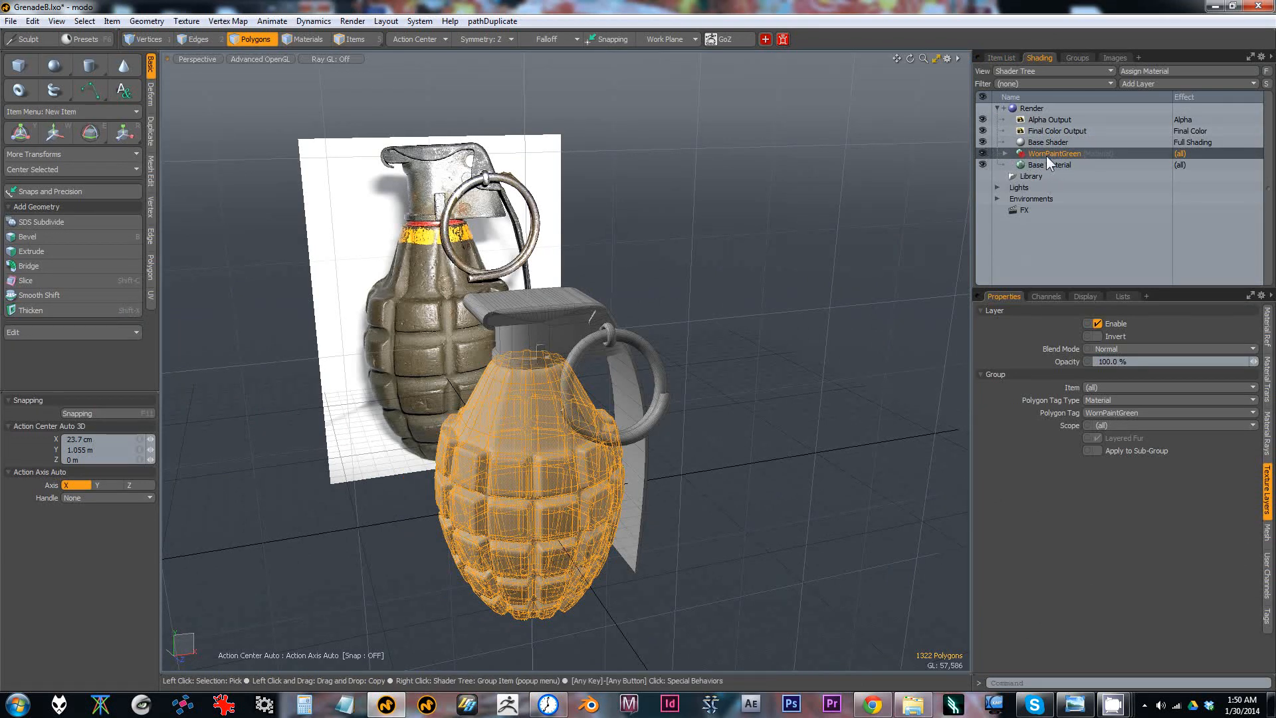
pyautogui.press('Delete')
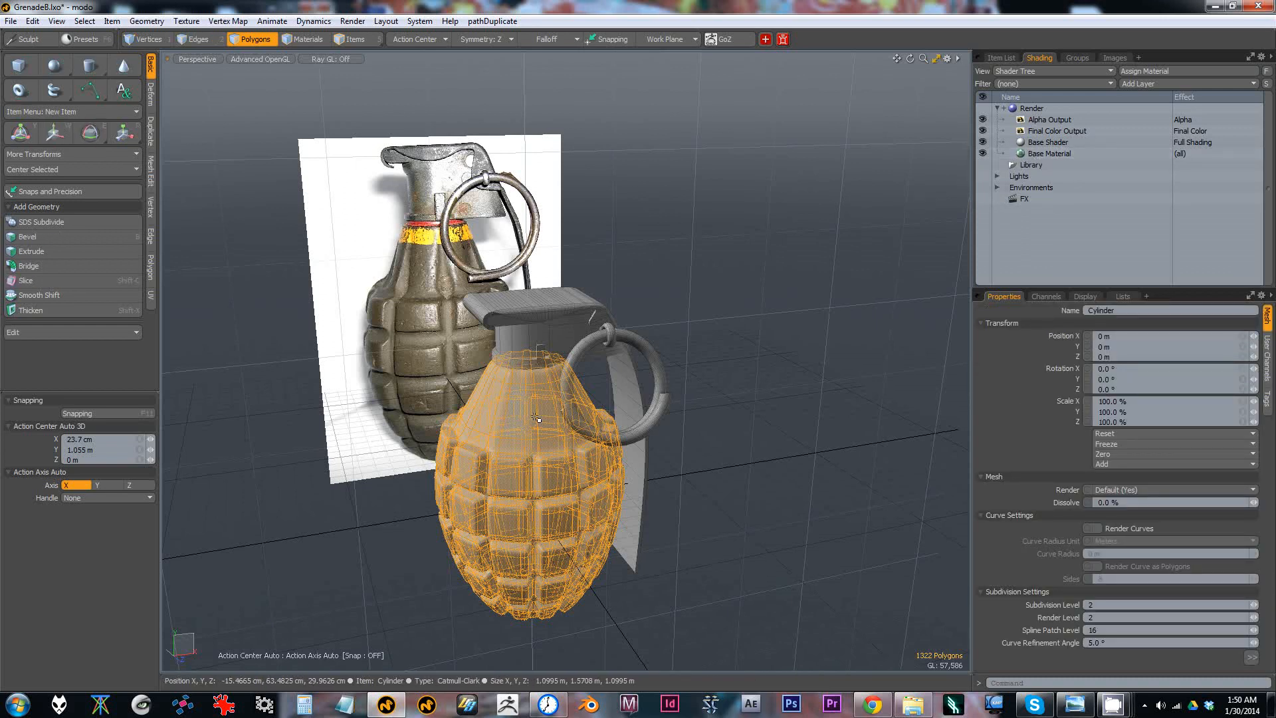
# Step: Reassign the WornPaintGreen material to the grenade body and select its Material layer in the Shader Tree
pyautogui.click(891, 236)
pyautogui.doubleClick(533, 461)
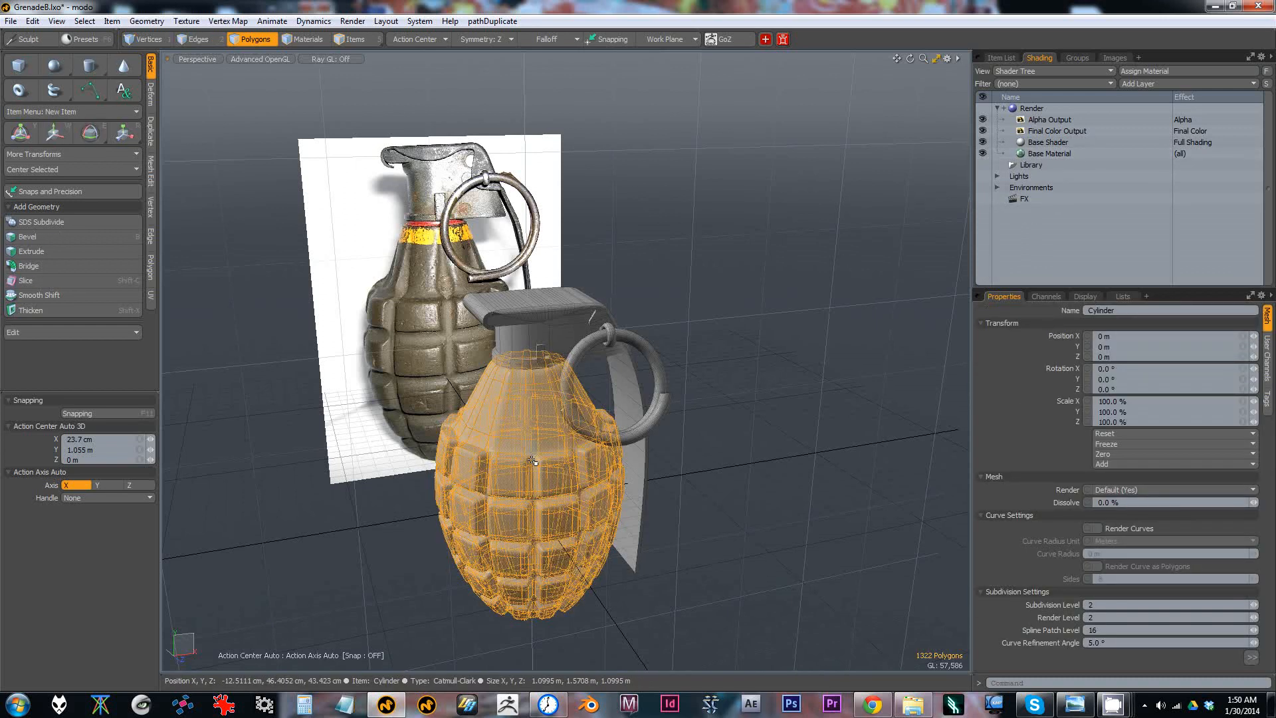
pyautogui.press('m')
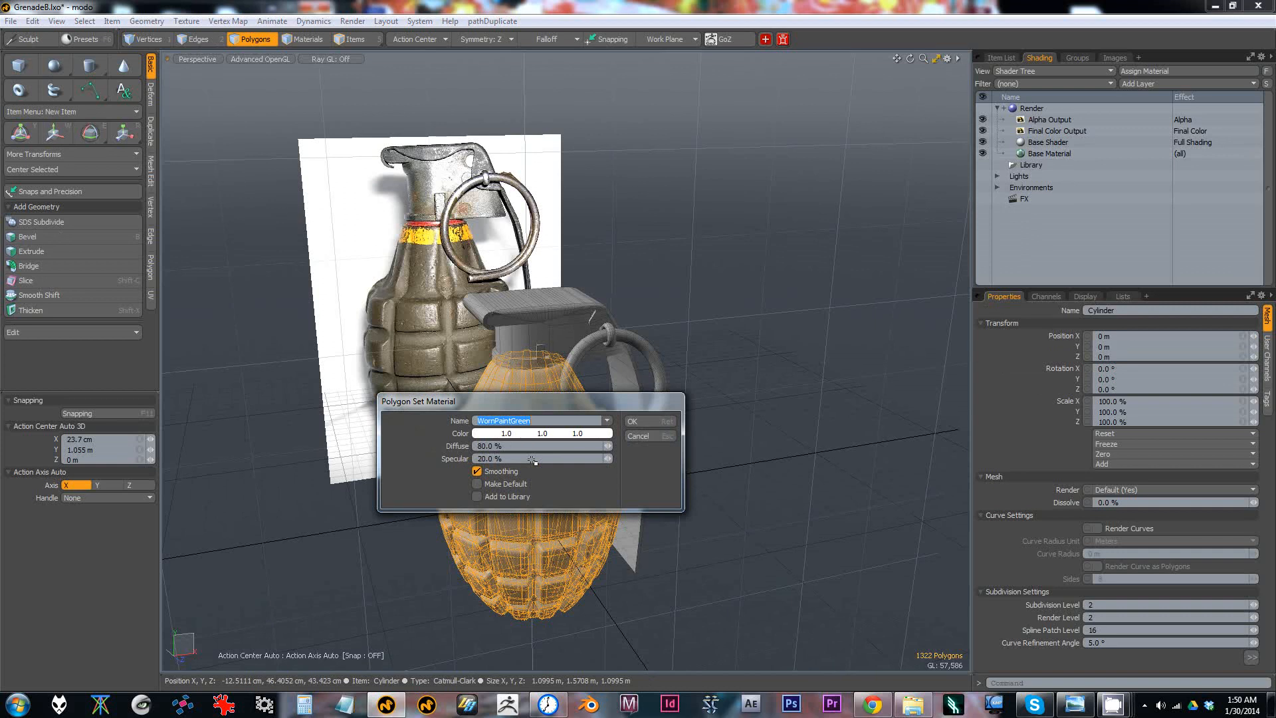
pyautogui.press('Return')
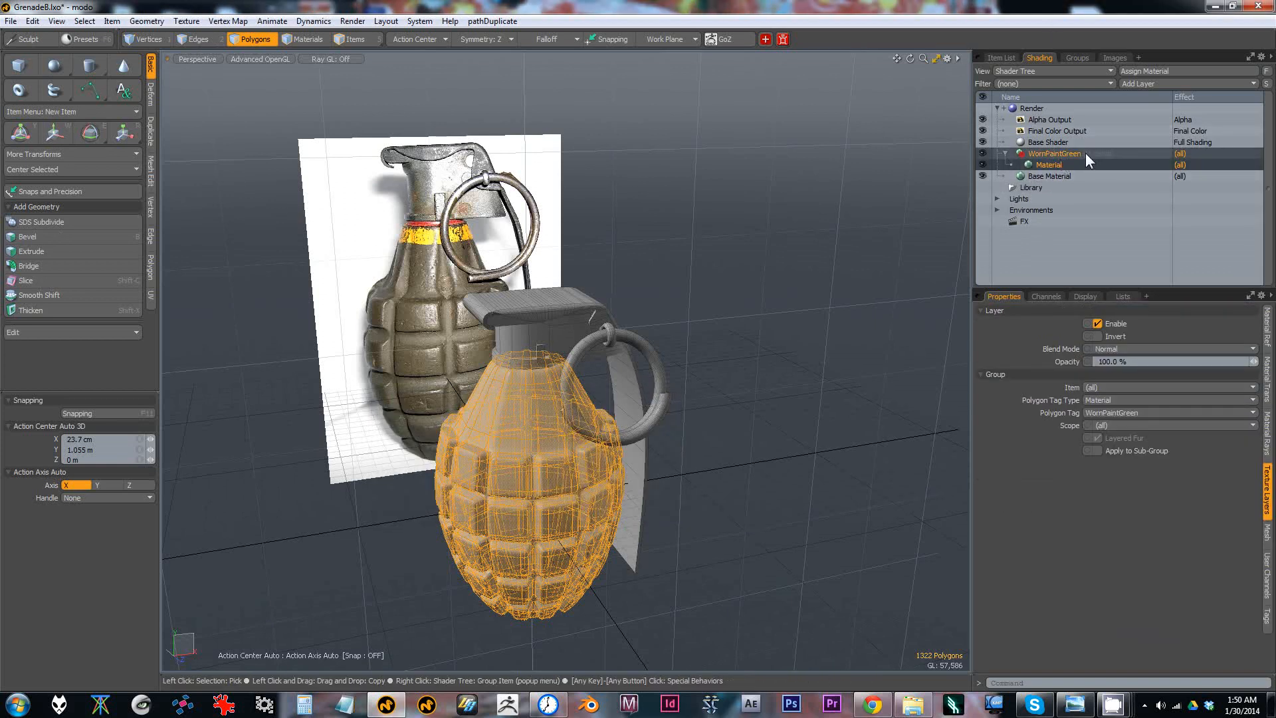
pyautogui.click(1047, 166)
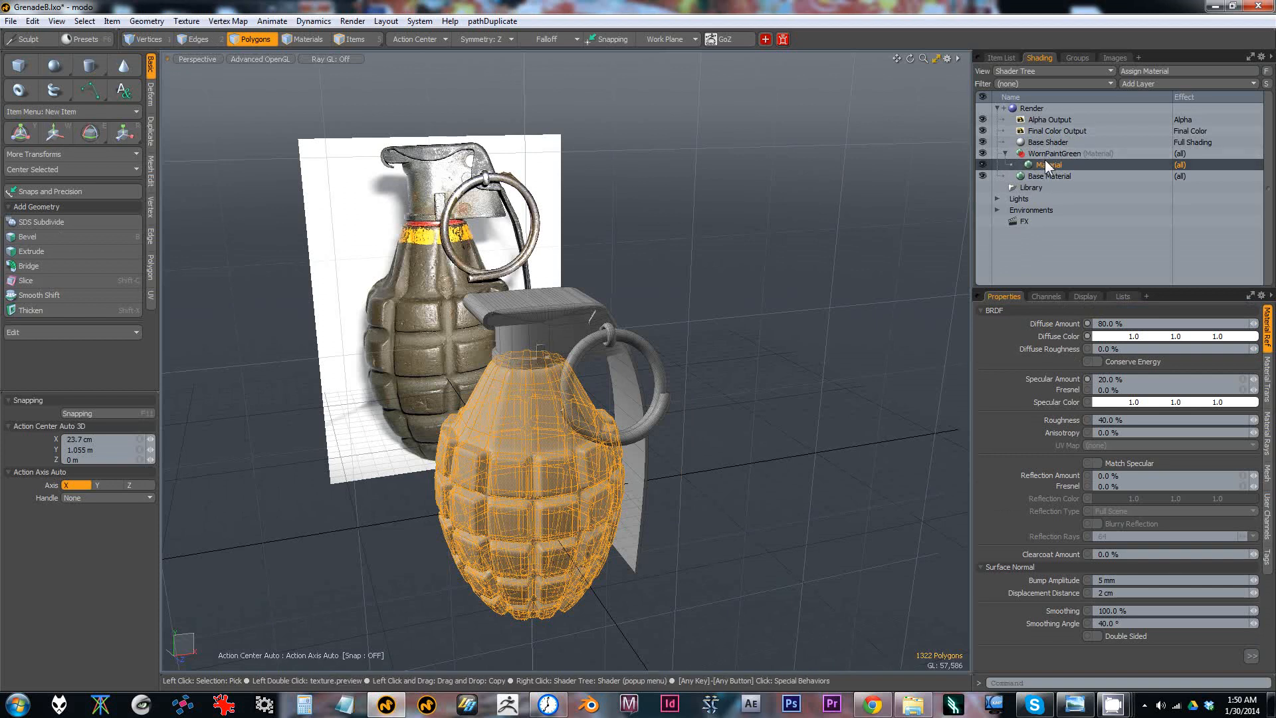
# Step: Set the WornPaintGreen material's diffuse color to a dark green of 0.13, 0.33, 0.24 and deselect the body polygons
pyautogui.click(1126, 336)
pyautogui.click(748, 222)
pyautogui.click(721, 226)
pyautogui.moveTo(784, 362)
pyautogui.mouseDown()
pyautogui.moveTo(704, 363)
pyautogui.moveTo(726, 363)
pyautogui.mouseUp()
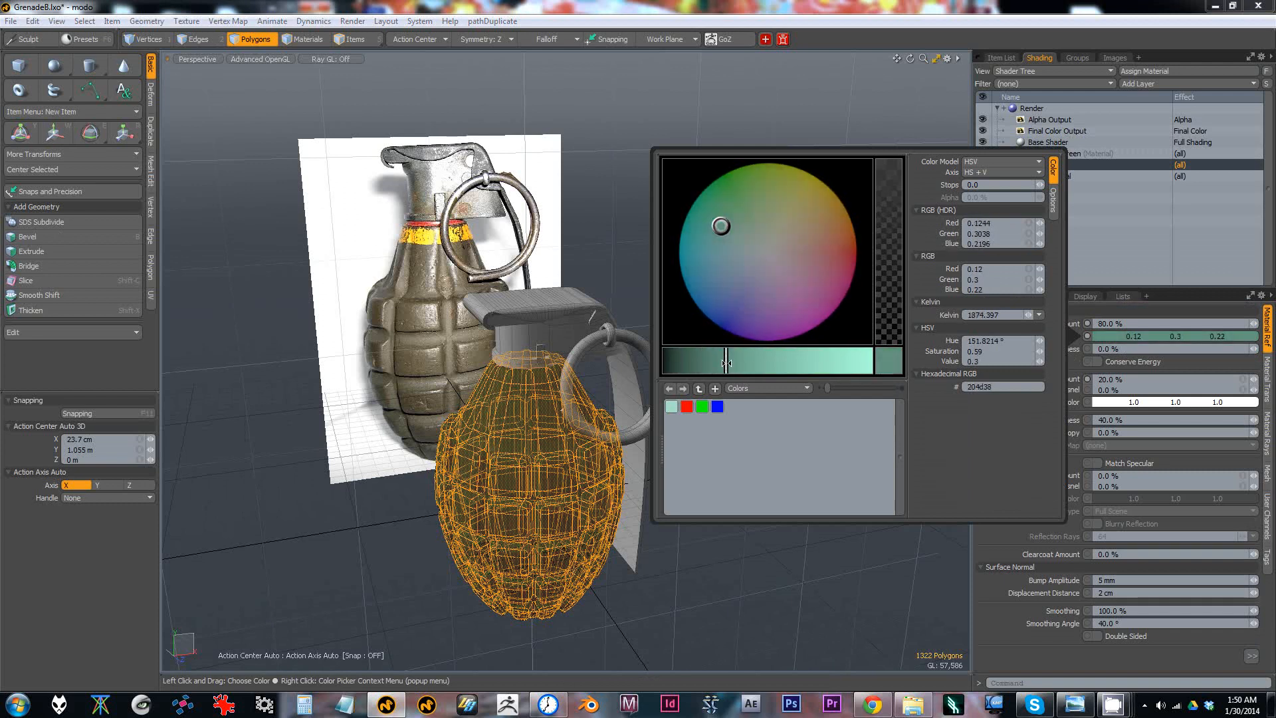
pyautogui.click(645, 266)
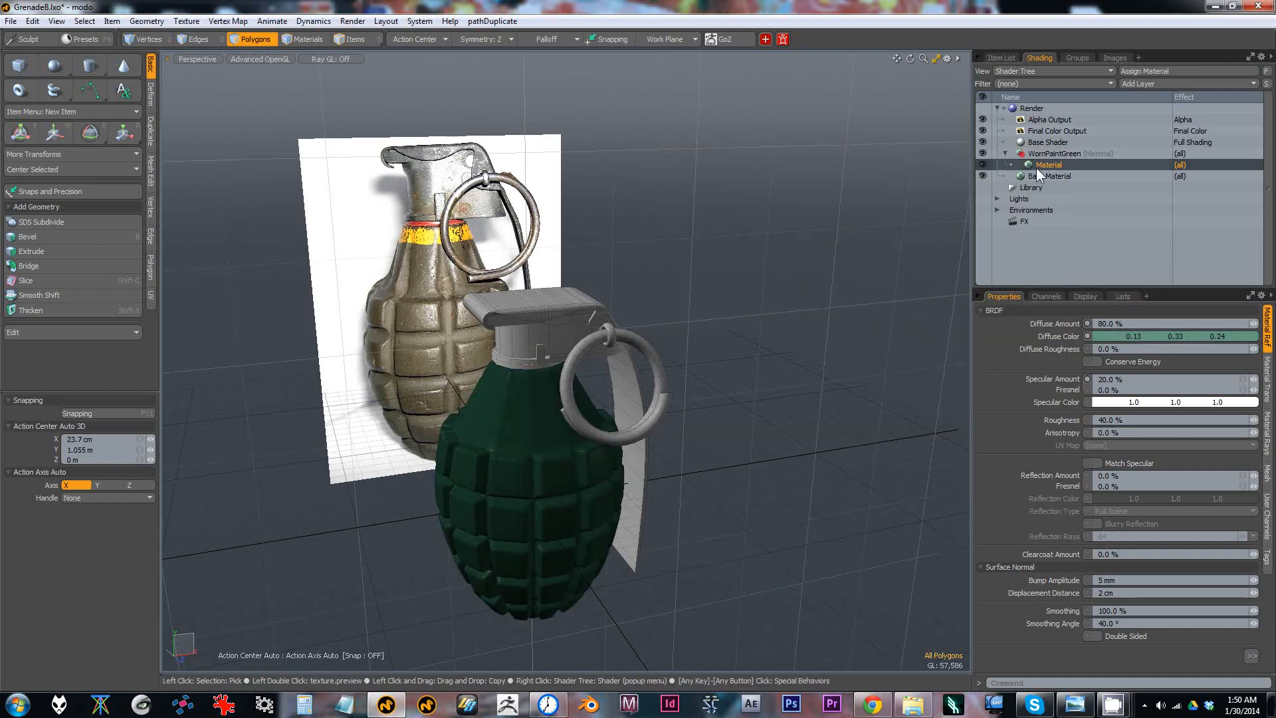
# Step: Select all polygons of the grenade's fuze head with its lower rim, the pull ring, and the pin holding it
pyautogui.doubleClick(564, 335)
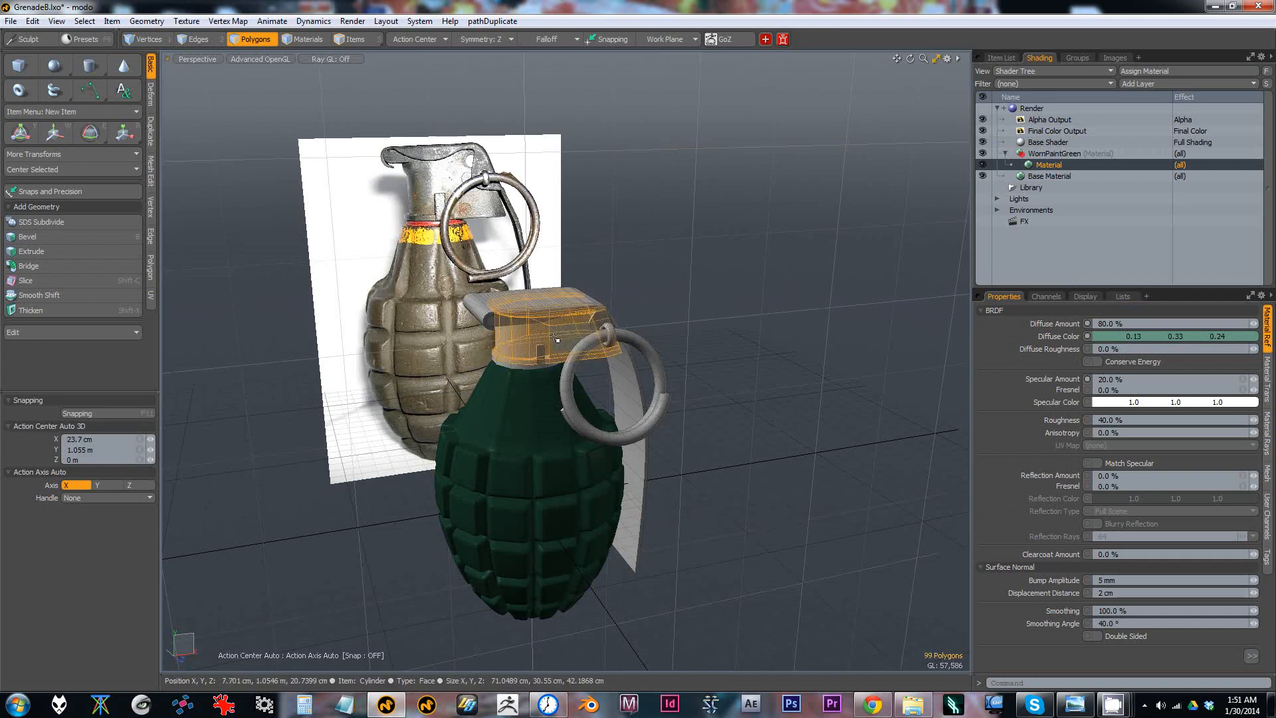
pyautogui.keyDown('shift'); pyautogui.doubleClick(541, 357); pyautogui.keyUp('shift')
pyautogui.keyDown('alt'); pyautogui.moveTo(539, 350); pyautogui.dragTo(633, 325, button='right'); pyautogui.keyUp('alt')
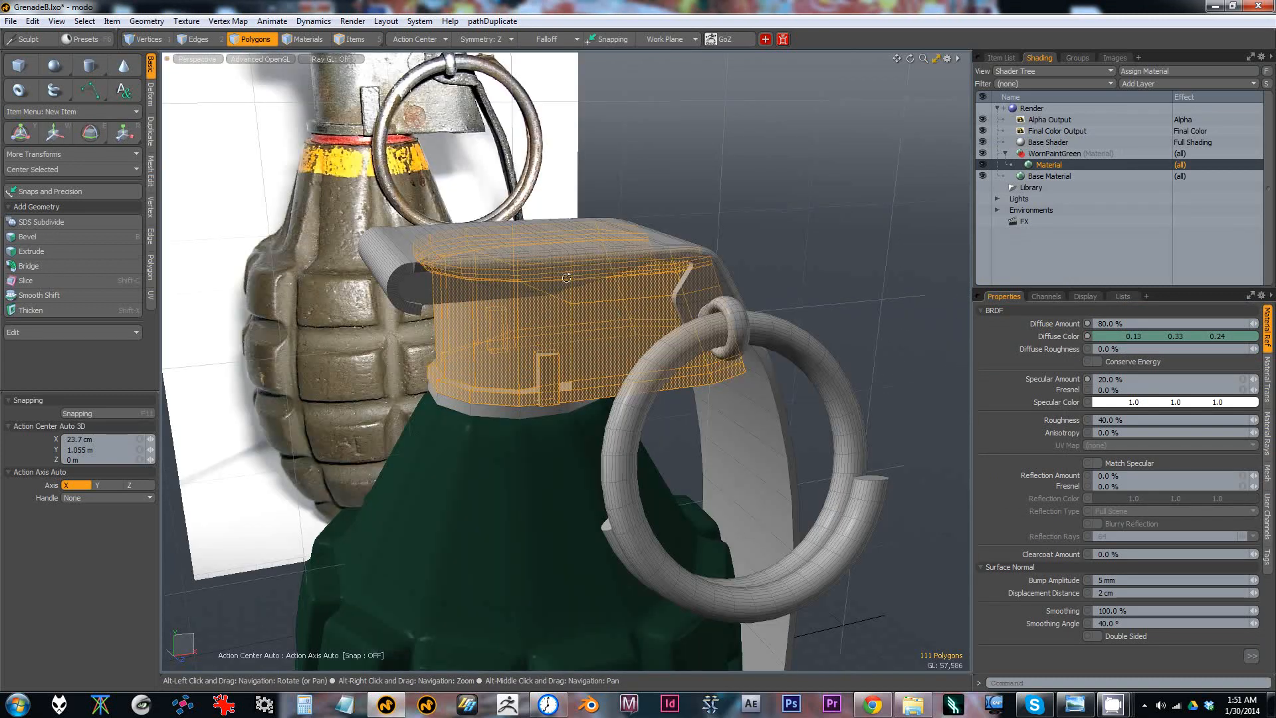
pyautogui.keyDown('alt'); pyautogui.moveTo(566, 277); pyautogui.dragTo(595, 284); pyautogui.keyUp('alt')
pyautogui.keyDown('alt'); pyautogui.moveTo(595, 285); pyautogui.dragTo(524, 295, button='right'); pyautogui.keyUp('alt')
pyautogui.keyDown('shift'); pyautogui.click(663, 304); pyautogui.keyUp('shift')
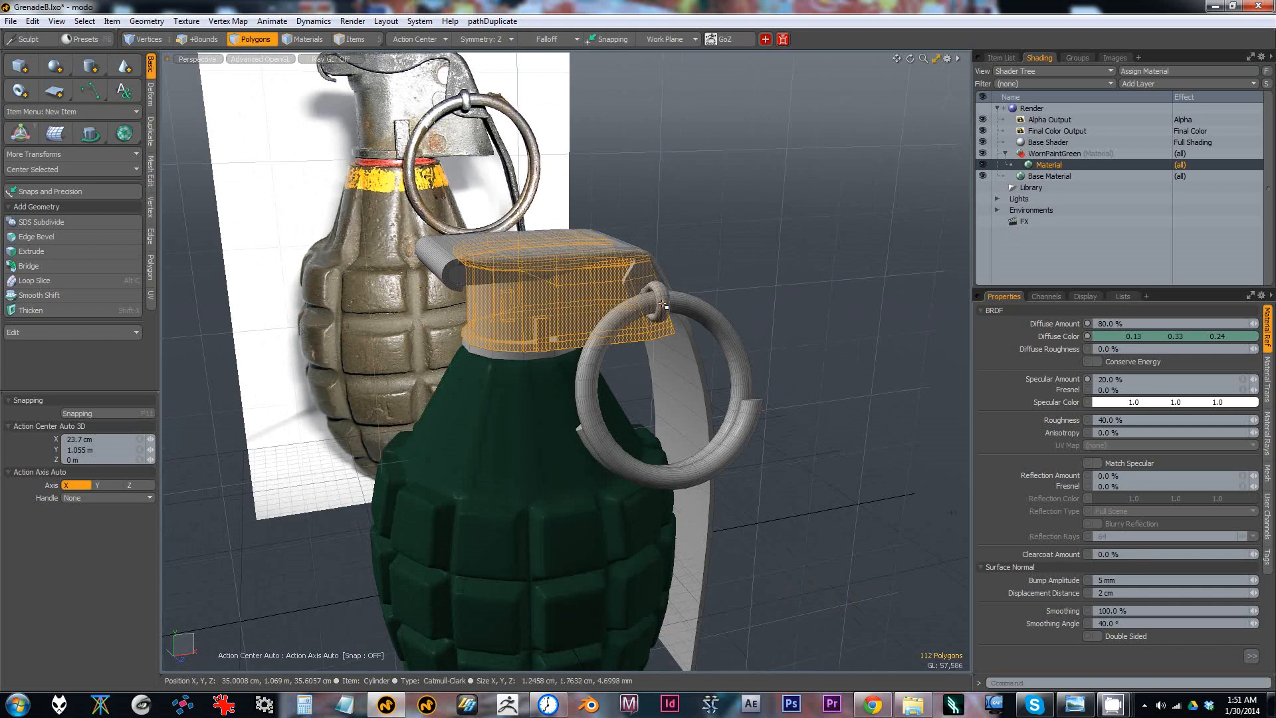
pyautogui.keyDown('shift'); pyautogui.doubleClick(665, 305); pyautogui.keyUp('shift')
pyautogui.scroll(2, 639, 290)
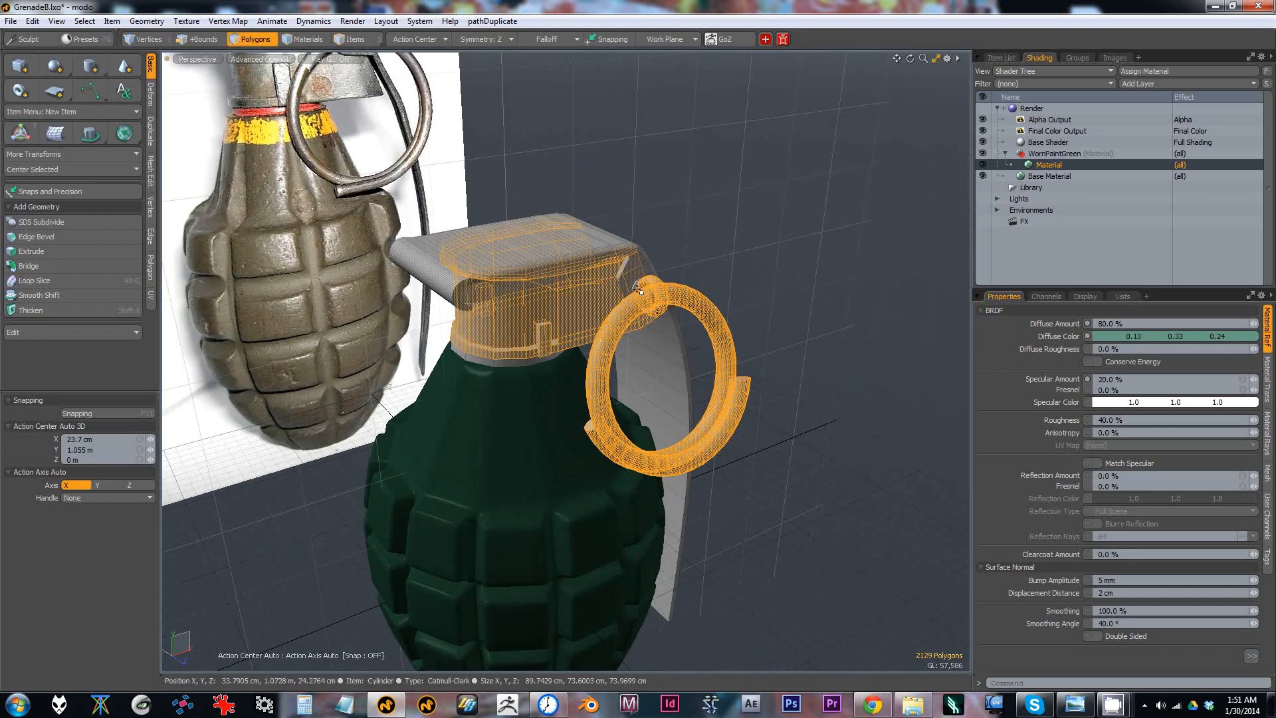
pyautogui.keyDown('shift'); pyautogui.doubleClick(636, 287); pyautogui.keyUp('shift')
pyautogui.keyDown('alt'); pyautogui.moveTo(626, 289); pyautogui.dragTo(458, 173); pyautogui.keyUp('alt')
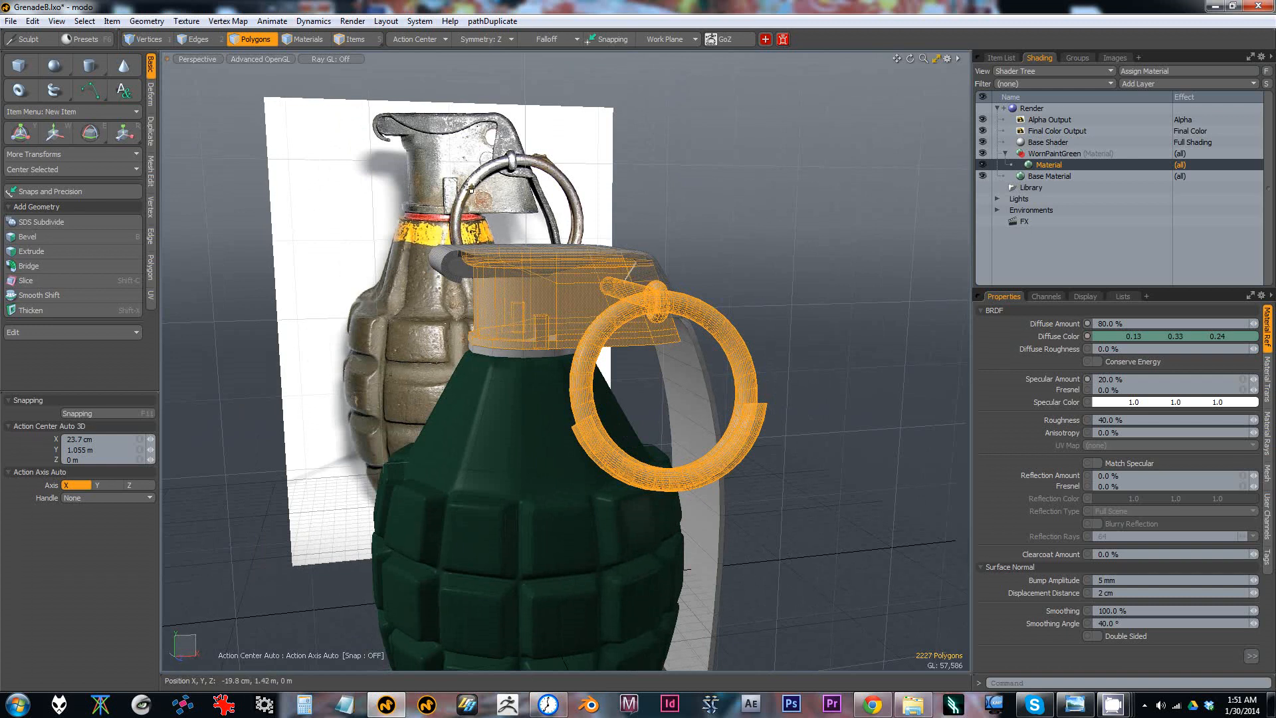
# Step: Assign the selected fuze head, ring and pin polygons a new material named WornMetalGray
pyautogui.press('m')
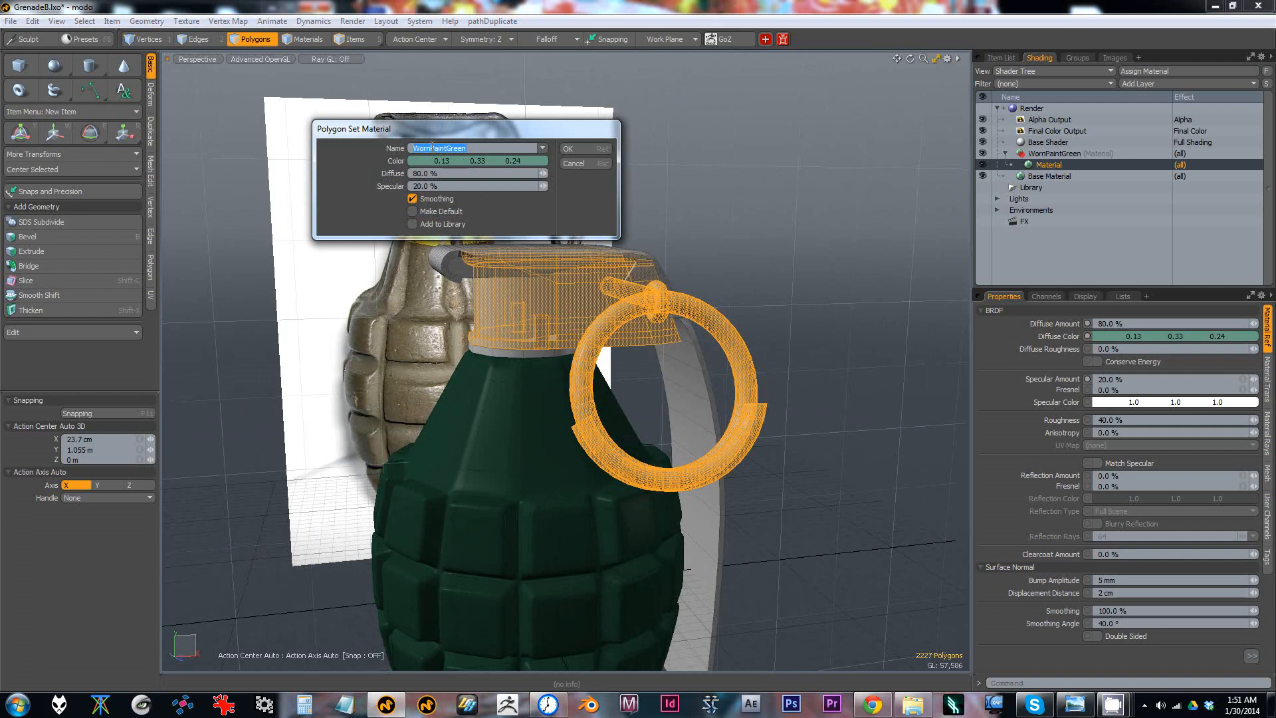
pyautogui.press('End')
pyautogui.press('BackSpace')
pyautogui.press('BackSpace')
pyautogui.press('BackSpace')
pyautogui.press('BackSpace')
pyautogui.press('BackSpace')
pyautogui.press('BackSpace')
pyautogui.press('BackSpace')
pyautogui.press('BackSpace')
pyautogui.press('BackSpace')
pyautogui.write('MetalGr')
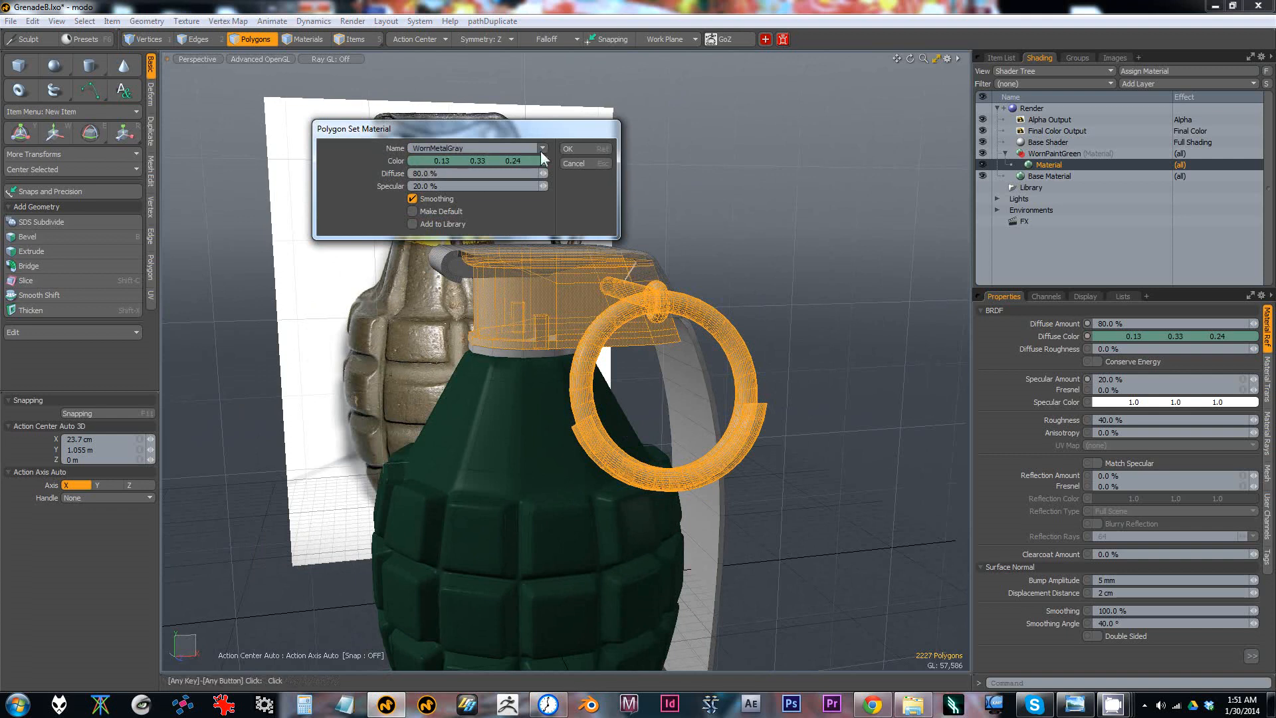
pyautogui.click(569, 148)
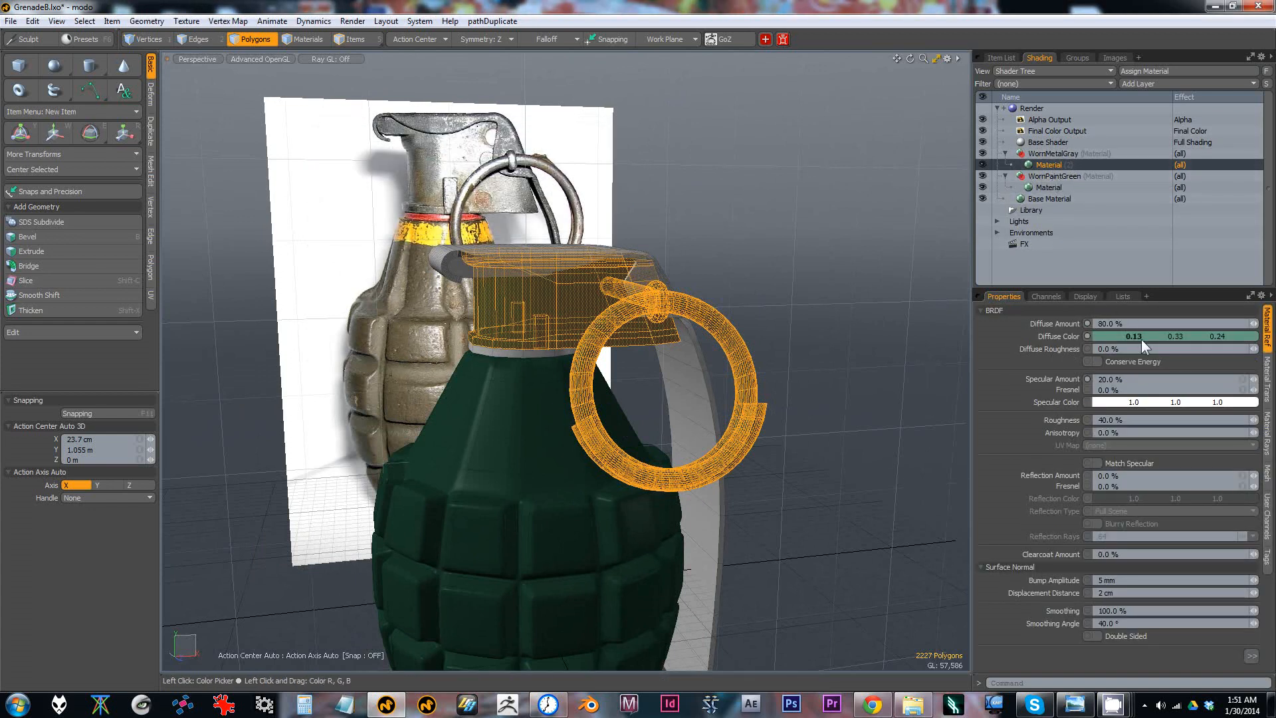
# Step: Set the WornMetalGray material's diffuse color to a light gray of 0.81, 0.84, 0.76
pyautogui.click(1123, 338)
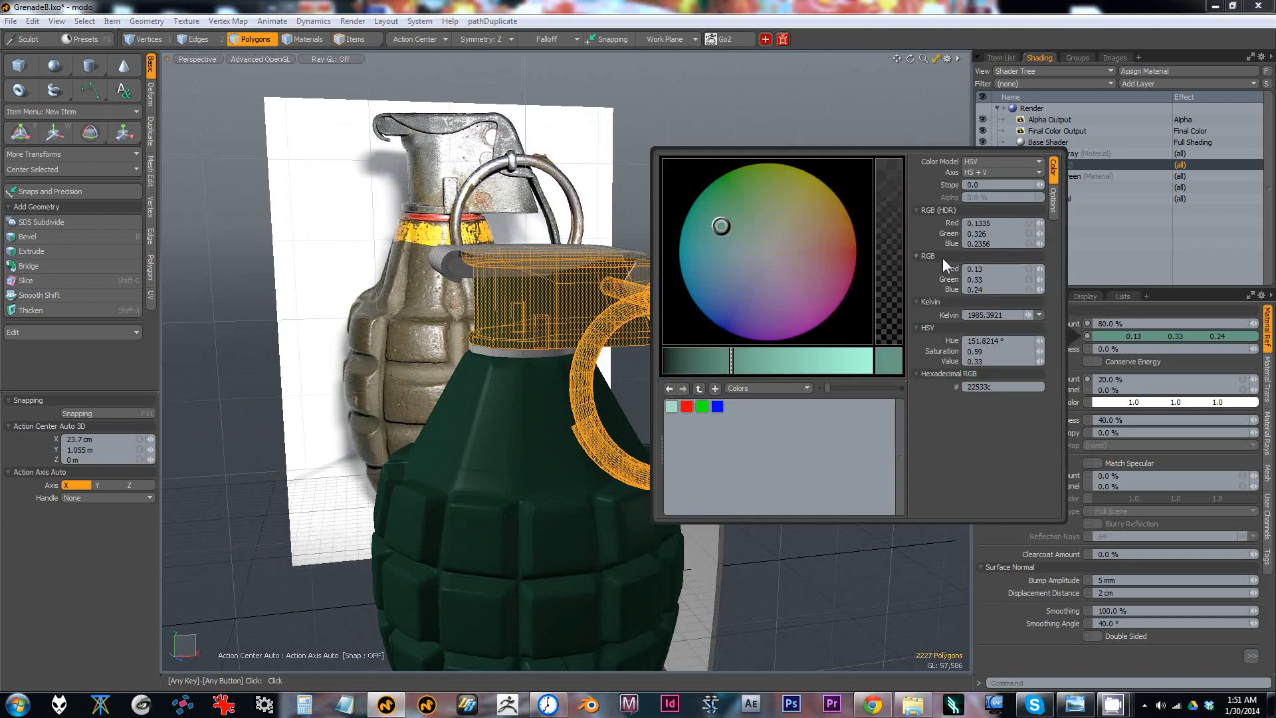
pyautogui.click(805, 358)
pyautogui.click(767, 251)
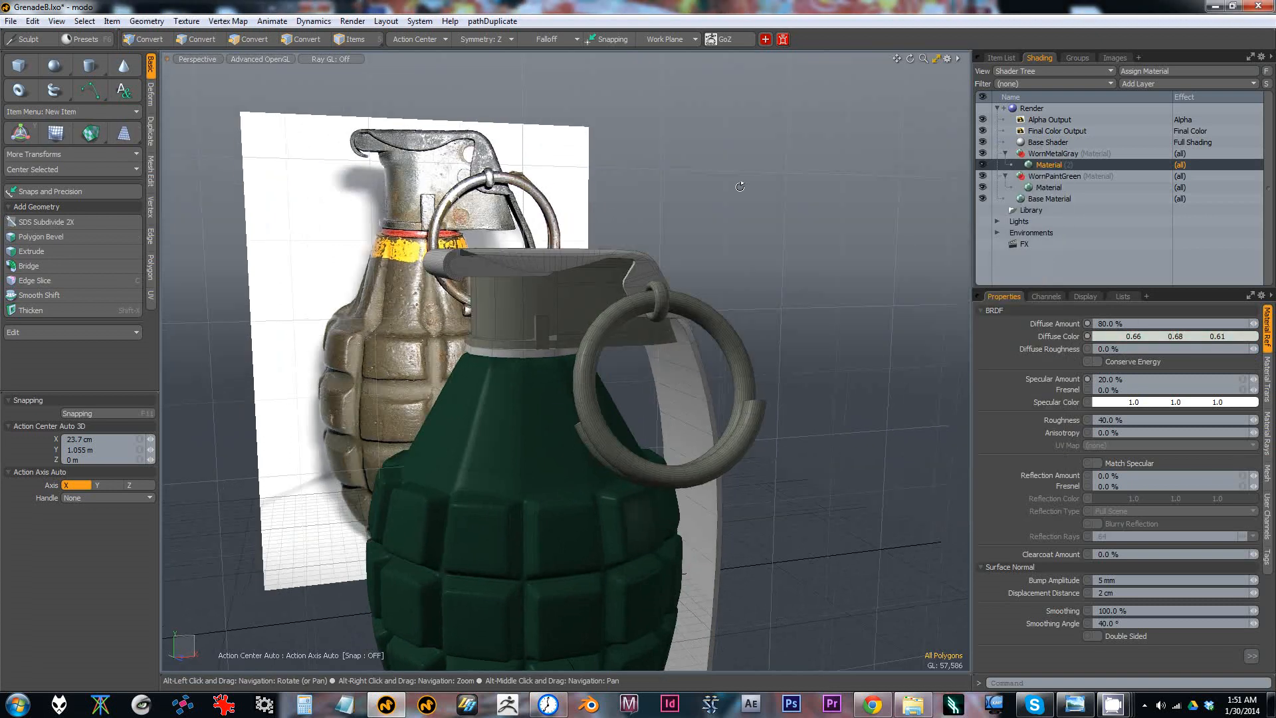
pyautogui.click(838, 363)
pyautogui.keyDown('alt'); pyautogui.moveTo(649, 106); pyautogui.dragTo(700, 189); pyautogui.keyUp('alt')
# Step: Select the thin collar between the fuze head and the body and assign it a new material named Red
pyautogui.click(541, 356)
pyautogui.press('3')
pyautogui.doubleClick(542, 356)
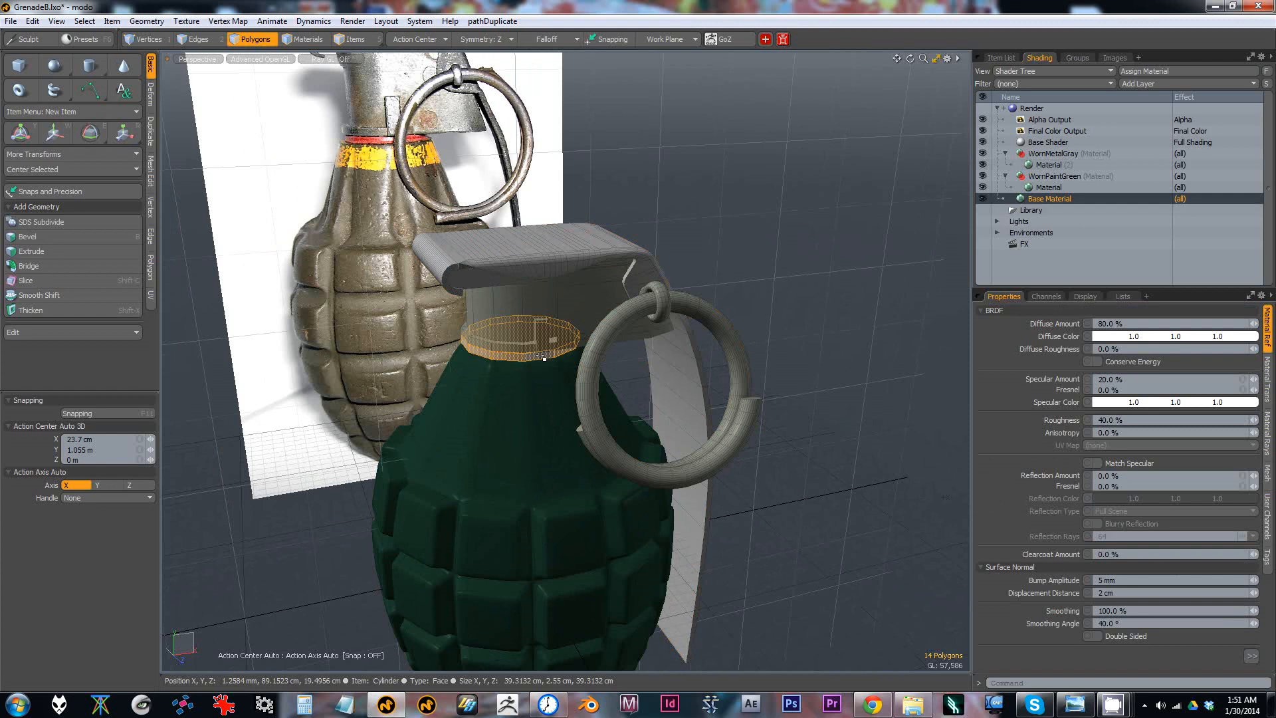
pyautogui.press('m')
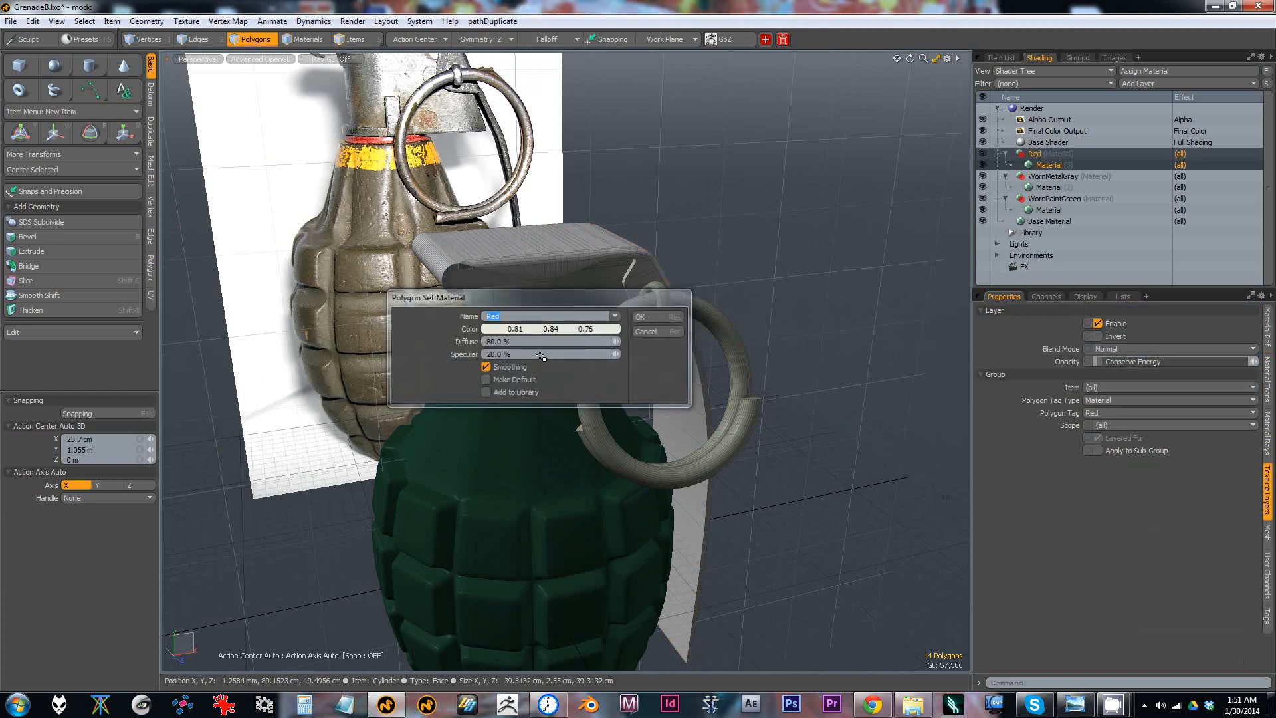
pyautogui.press('Return')
# Step: Set the Red material's diffuse color to 0.84, 0.0, 0.03 and leave the collar's polygon selection
pyautogui.click(1050, 165)
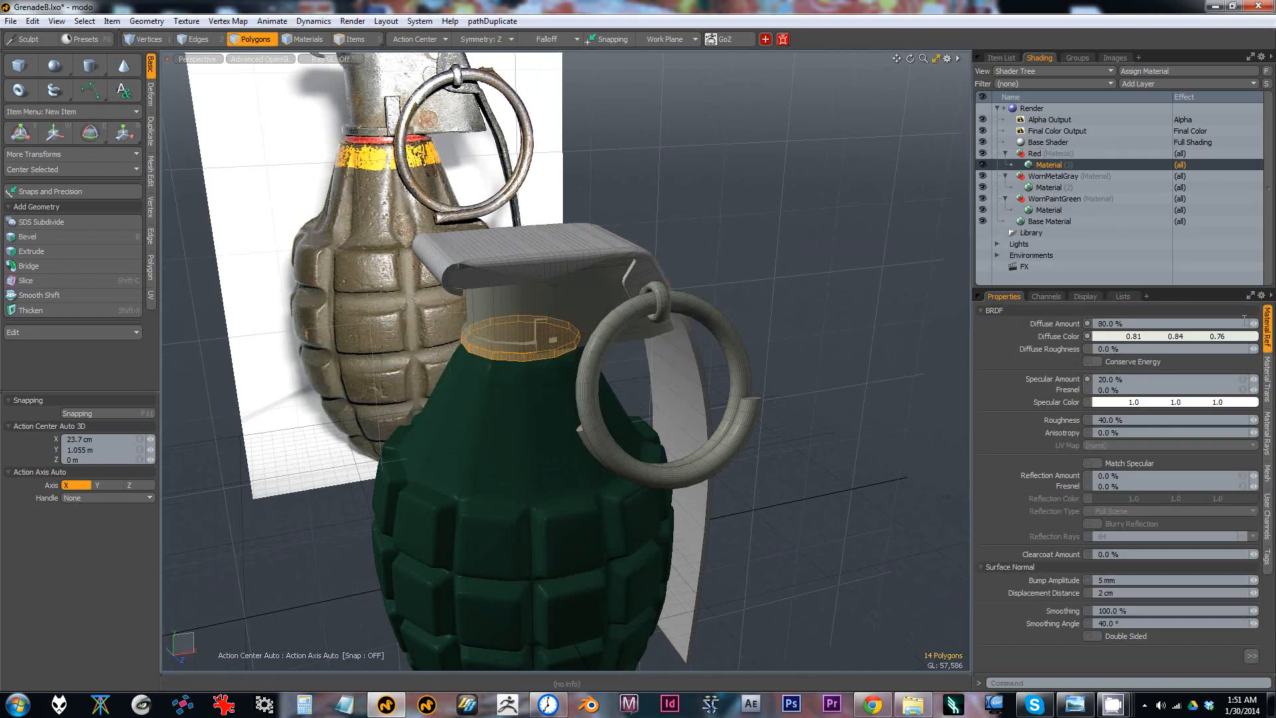
pyautogui.click(1197, 336)
pyautogui.click(856, 258)
pyautogui.moveTo(853, 307)
pyautogui.mouseDown()
pyautogui.moveTo(834, 265)
pyautogui.moveTo(861, 254)
pyautogui.mouseUp()
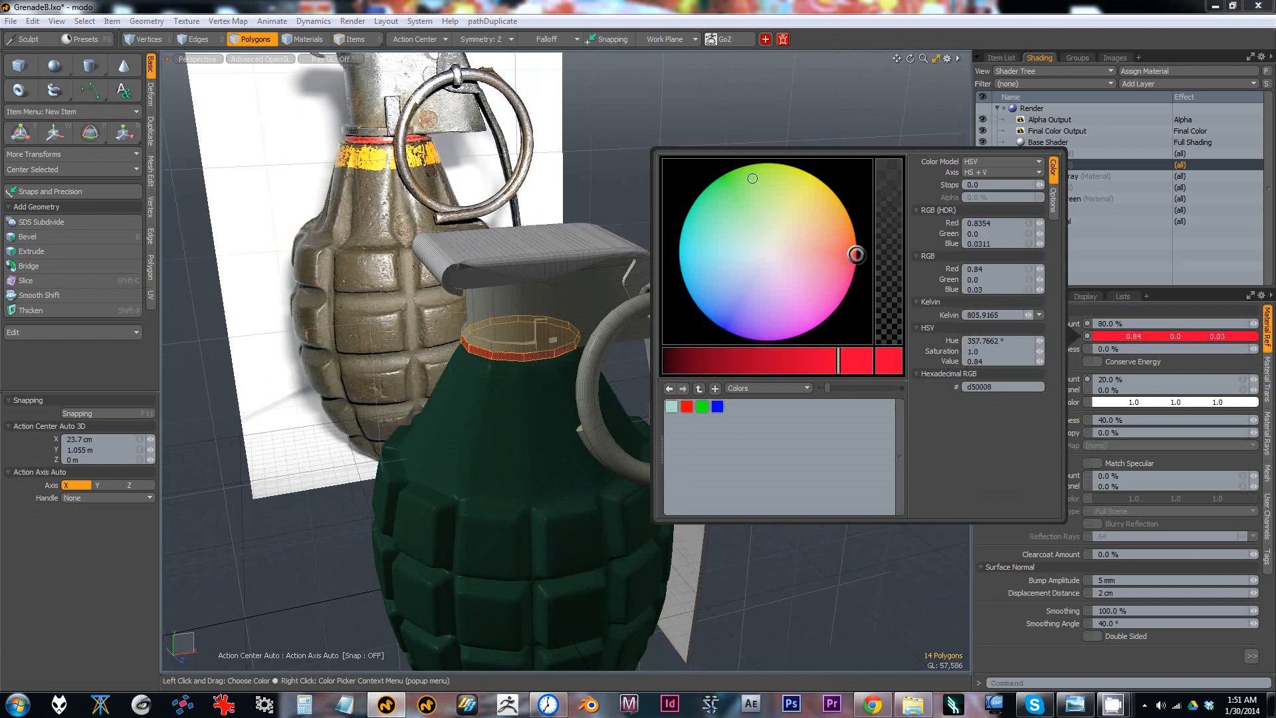
pyautogui.press('1')
# Step: Select the safety lever's polygons and assign them a new material named WornScratchyPaintMetalLatchThingGrayDark
pyautogui.keyDown('alt'); pyautogui.moveTo(781, 250); pyautogui.dragTo(749, 242); pyautogui.keyUp('alt')
pyautogui.press('4')
pyautogui.click(603, 245)
pyautogui.keyDown('alt'); pyautogui.moveTo(603, 246); pyautogui.dragTo(565, 277); pyautogui.keyUp('alt')
pyautogui.hotkey('alt', '3')
pyautogui.keyDown('alt'); pyautogui.moveTo(565, 278); pyautogui.dragTo(518, 292, button='right'); pyautogui.keyUp('alt')
pyautogui.keyDown('alt'); pyautogui.moveTo(518, 292); pyautogui.dragTo(615, 309); pyautogui.keyUp('alt')
pyautogui.keyDown('alt'); pyautogui.moveTo(614, 309); pyautogui.dragTo(651, 299, button='right'); pyautogui.keyUp('alt')
pyautogui.keyDown('alt'); pyautogui.moveTo(651, 299); pyautogui.dragTo(650, 291); pyautogui.keyUp('alt')
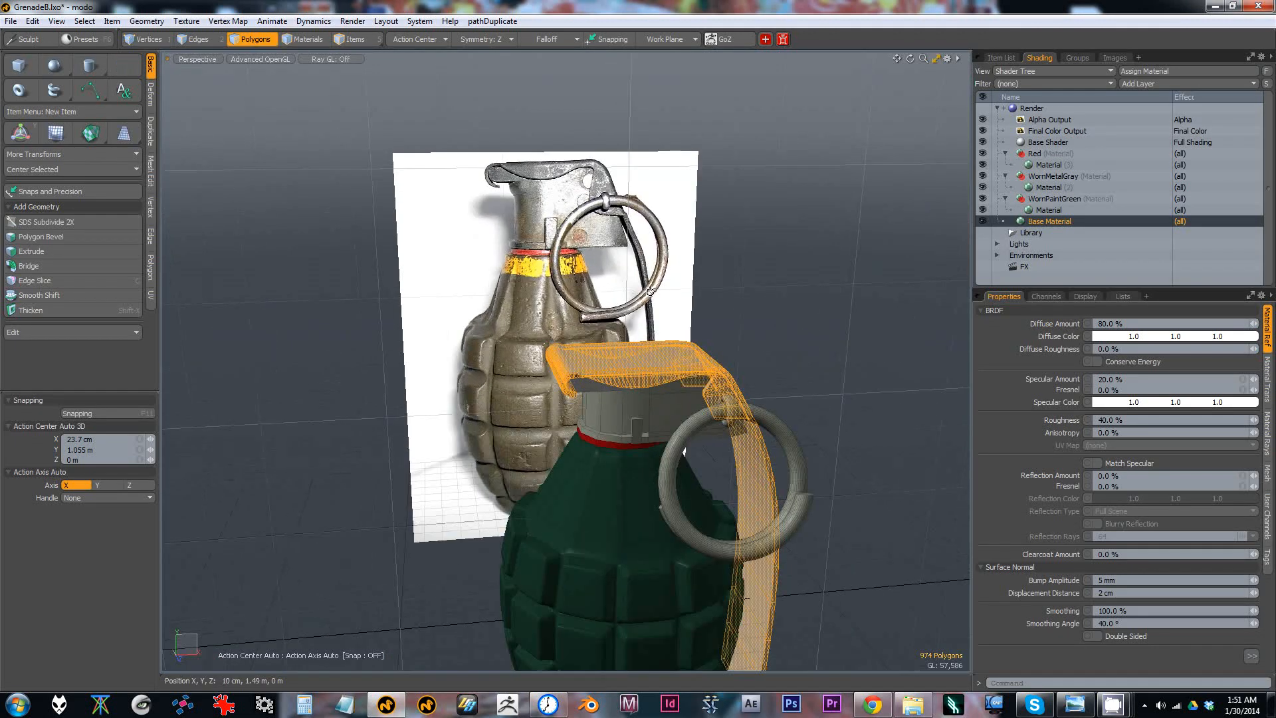
pyautogui.write('mW')
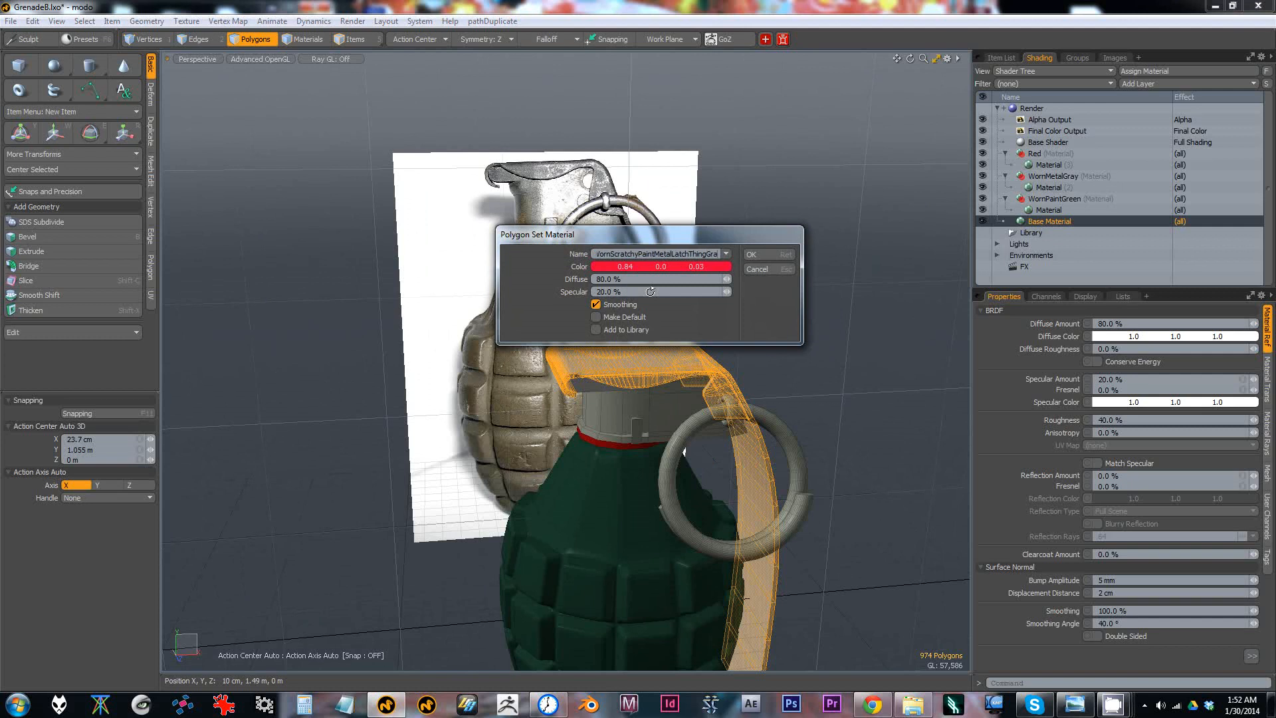
pyautogui.press('Return')
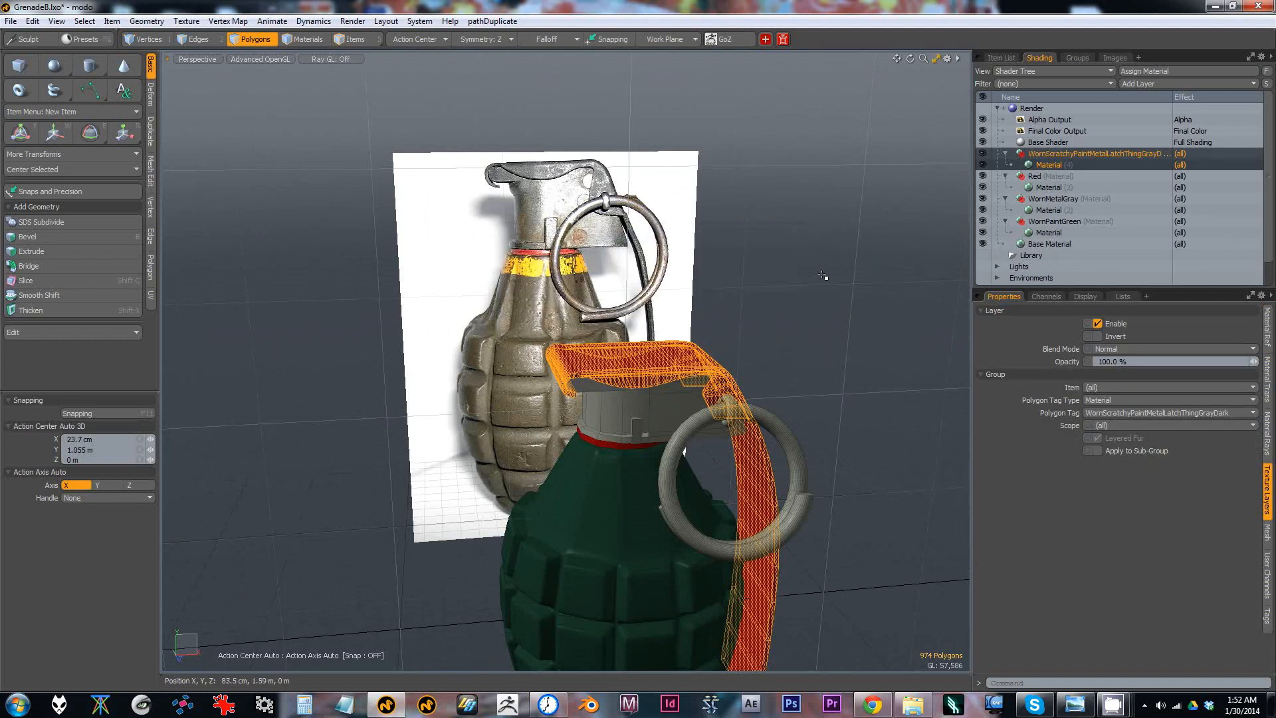
# Step: Set the safety lever material's diffuse color to a medium gray of 0.54, 0.5, 0.54
pyautogui.press('1')
pyautogui.click(1047, 165)
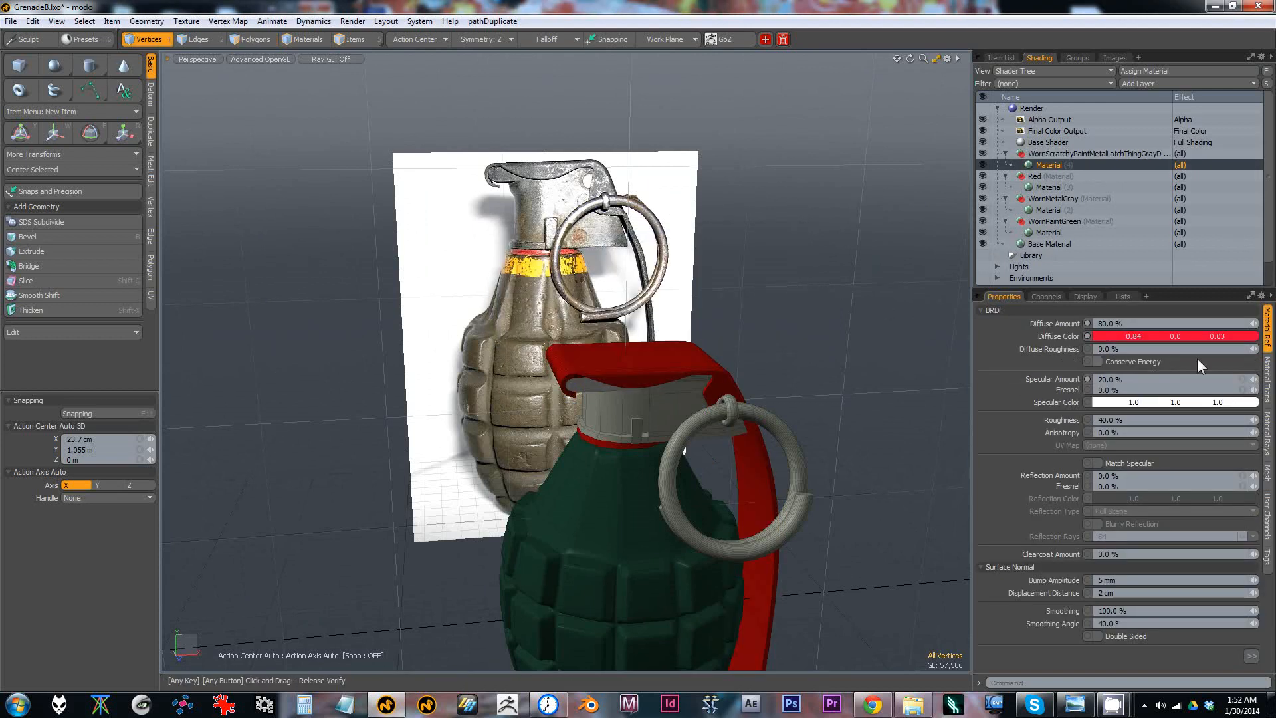
pyautogui.click(1173, 336)
pyautogui.moveTo(763, 253); pyautogui.dragTo(770, 256)
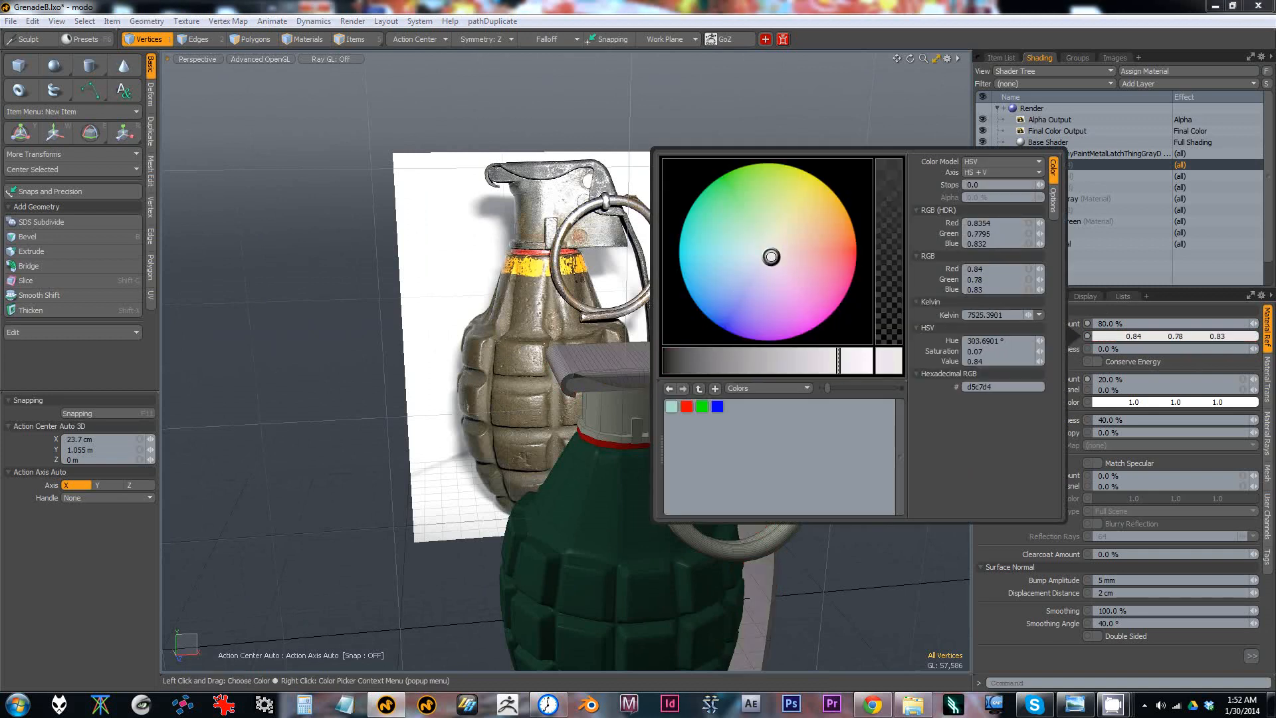
pyautogui.moveTo(692, 363); pyautogui.dragTo(775, 363)
# Step: Hide the work plane grid and toggle the wireframe overlay in the perspective view
pyautogui.keyDown('alt'); pyautogui.moveTo(827, 280); pyautogui.dragTo(775, 307); pyautogui.keyUp('alt')
pyautogui.hotkey('ctrl', '3')
pyautogui.click(778, 359)
pyautogui.hotkey('ctrl', '3')
pyautogui.click(726, 301)
pyautogui.hotkey('ctrl', '3')
pyautogui.click(797, 290)
pyautogui.hotkey('ctrl', '3')
pyautogui.click(735, 334)
pyautogui.hotkey('ctrl', '3')
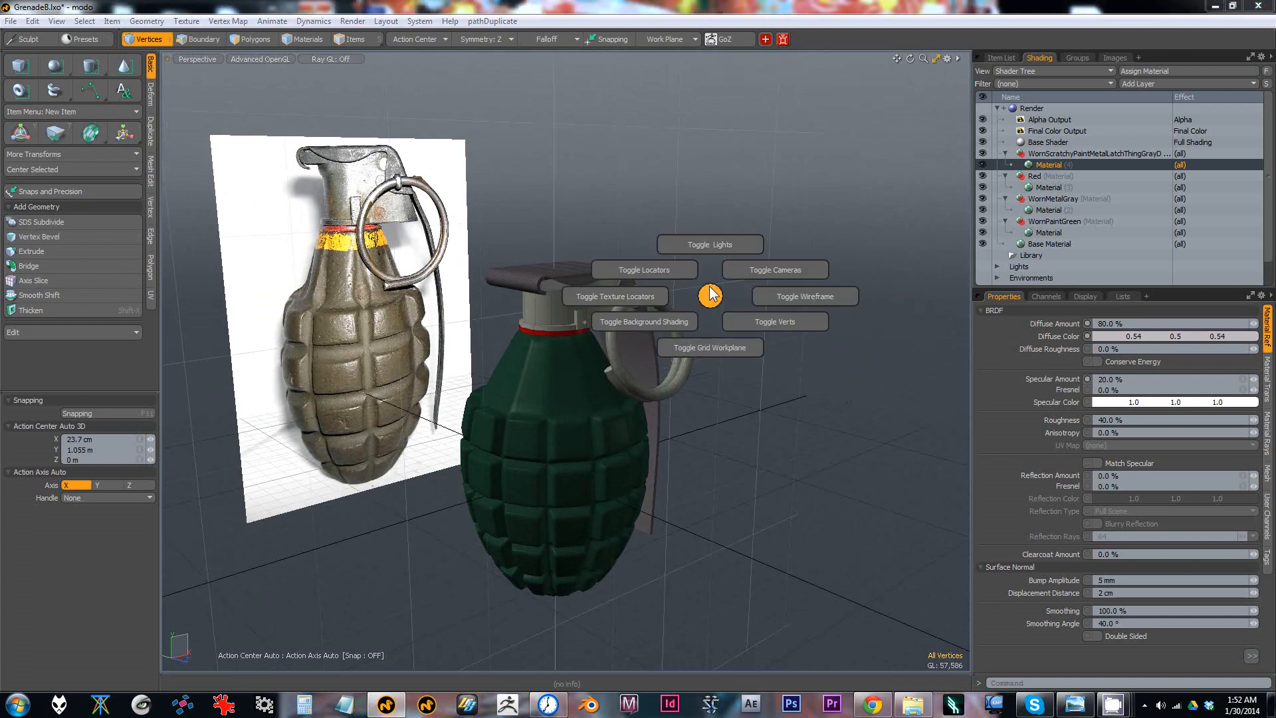
pyautogui.click(707, 366)
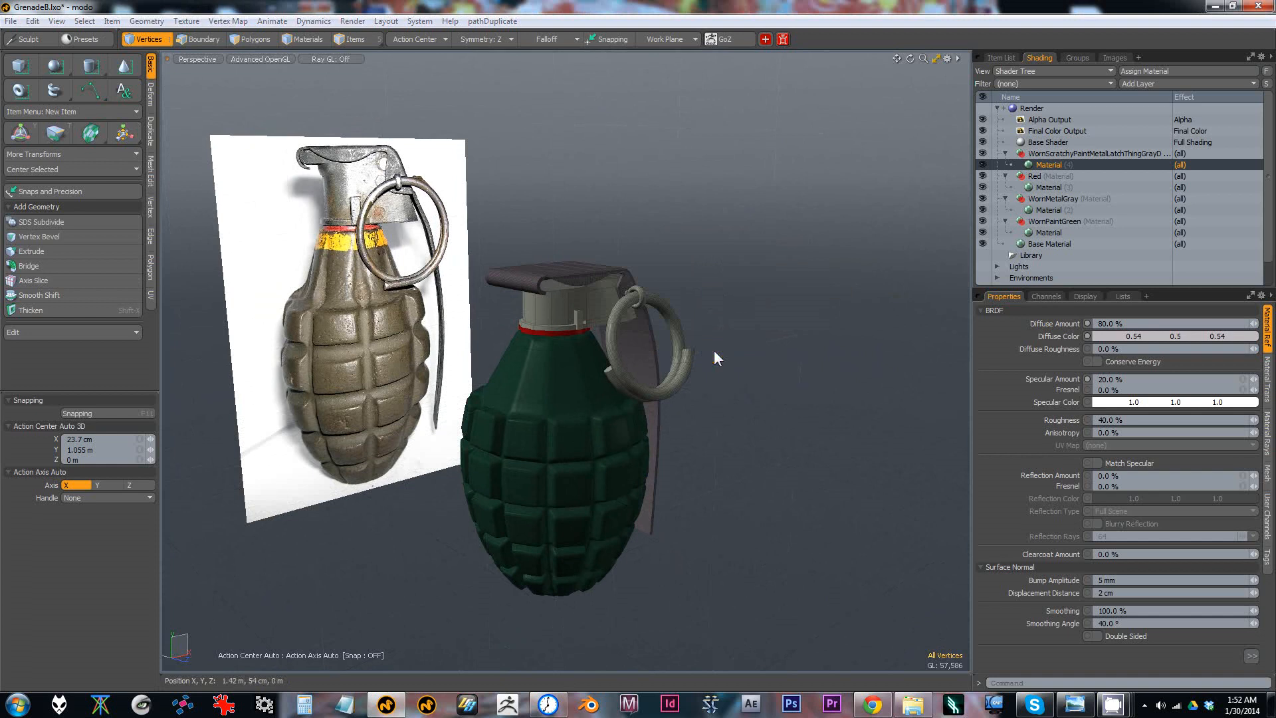
pyautogui.hotkey('ctrl', '3')
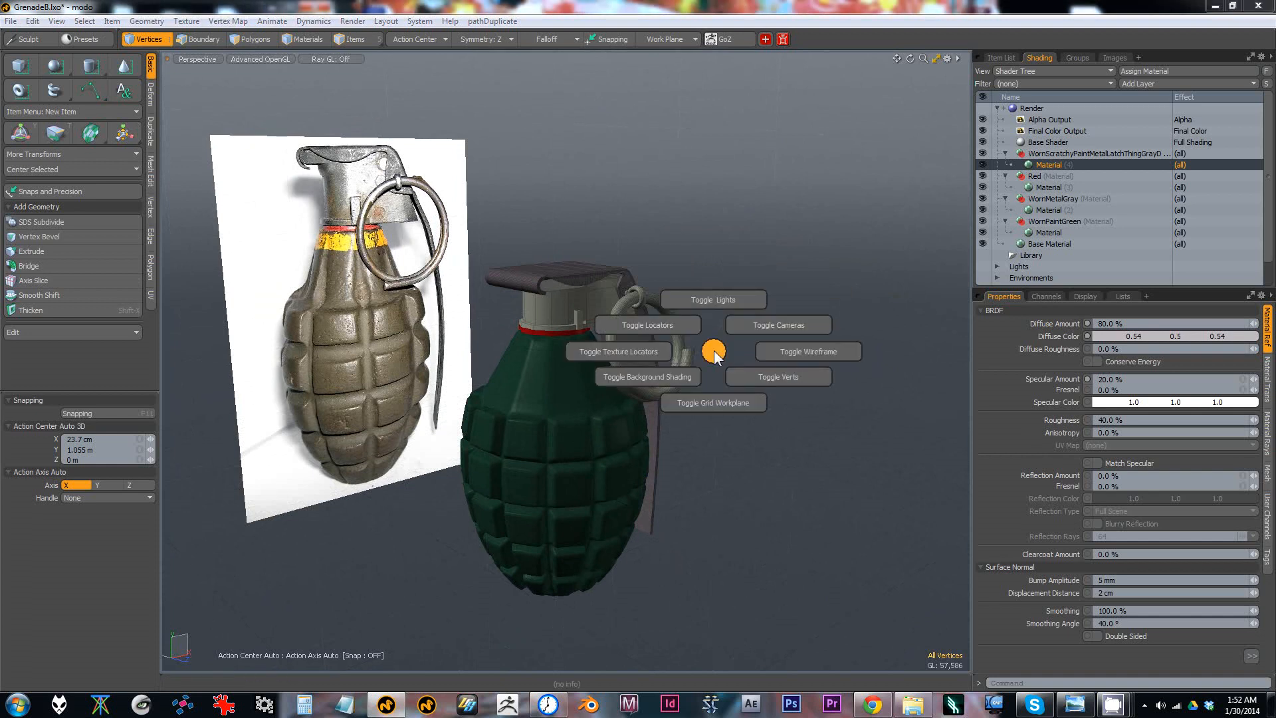
pyautogui.click(830, 351)
pyautogui.keyDown('alt'); pyautogui.moveTo(737, 354); pyautogui.dragTo(703, 356); pyautogui.keyUp('alt')
# Step: Clear the item selection to compare the shaded grenade with the reference photo
pyautogui.press('5')
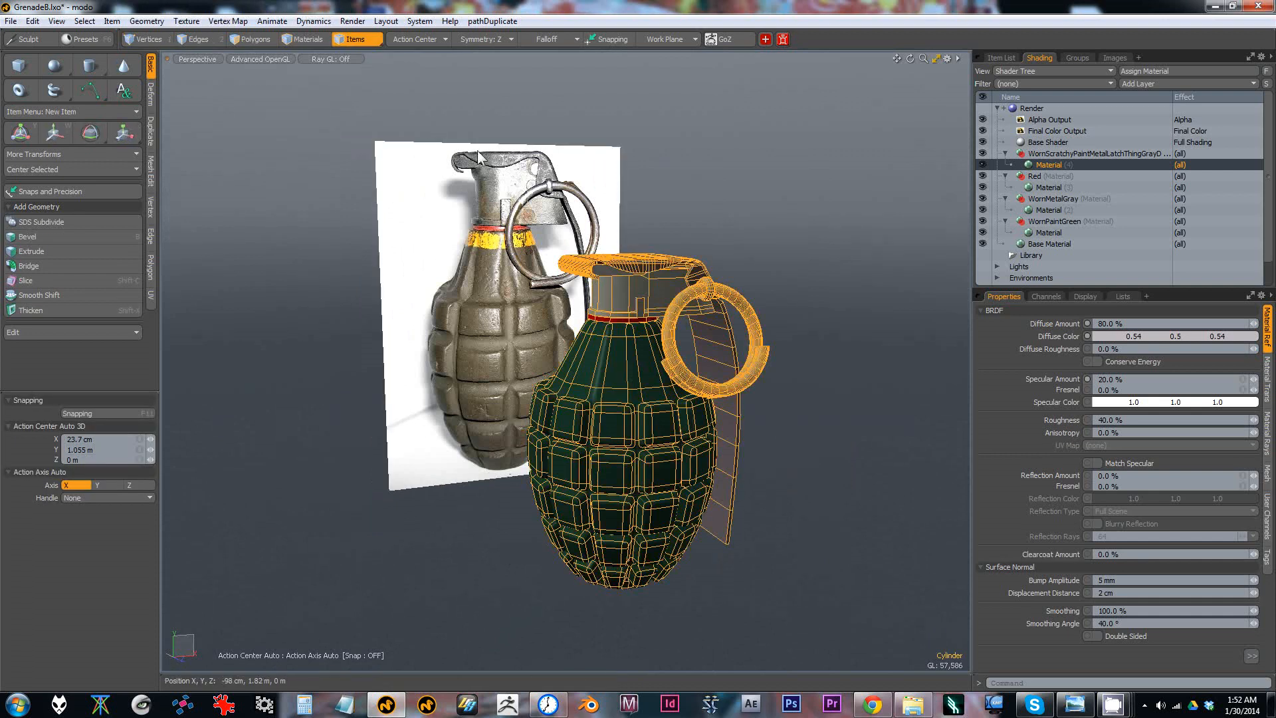
pyautogui.click(619, 211)
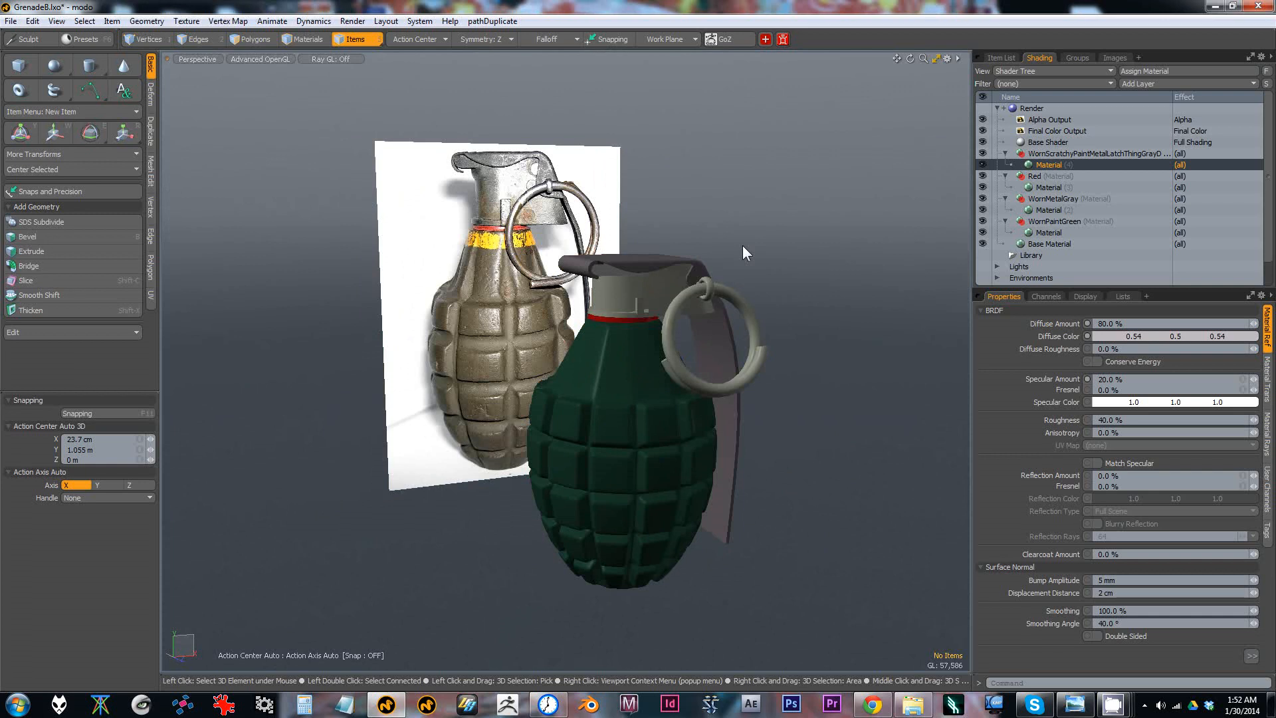
pyautogui.click(652, 291)
pyautogui.click(775, 224)
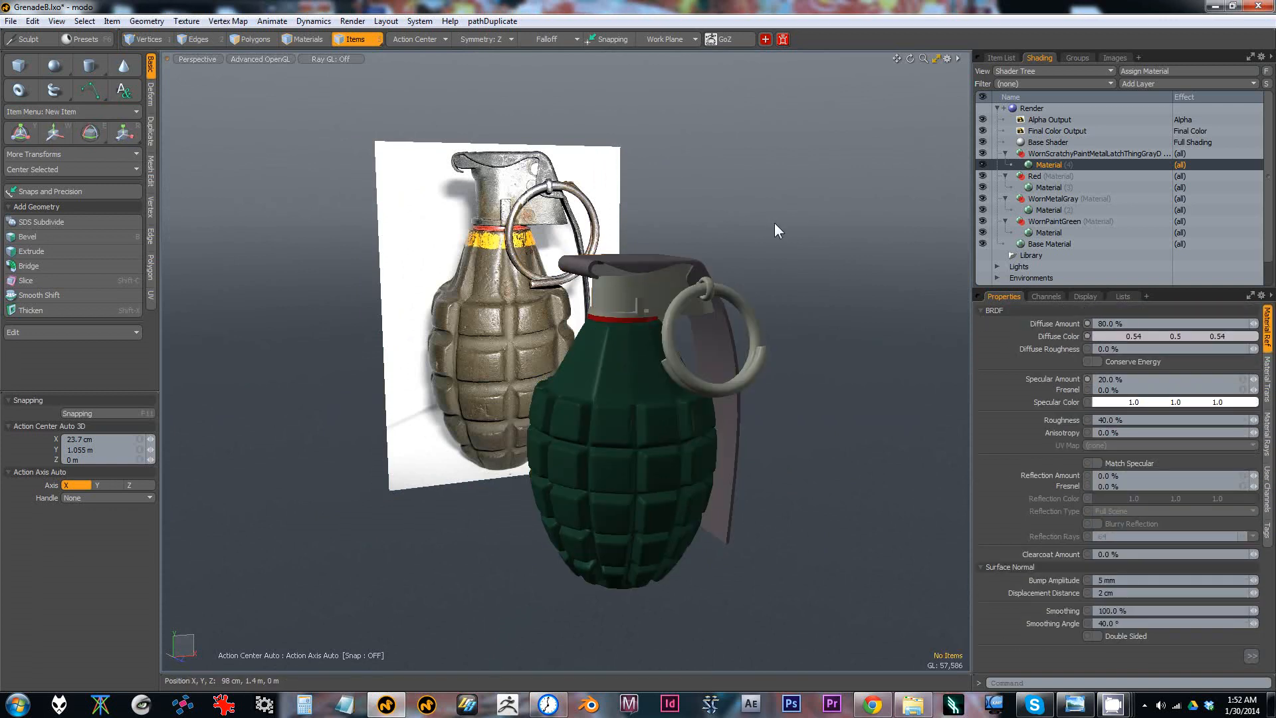
pyautogui.keyDown('alt'); pyautogui.moveTo(734, 234); pyautogui.dragTo(521, 319); pyautogui.keyUp('alt')
pyautogui.scroll(3, 561, 316)
pyautogui.press('3')
pyautogui.doubleClick(556, 316)
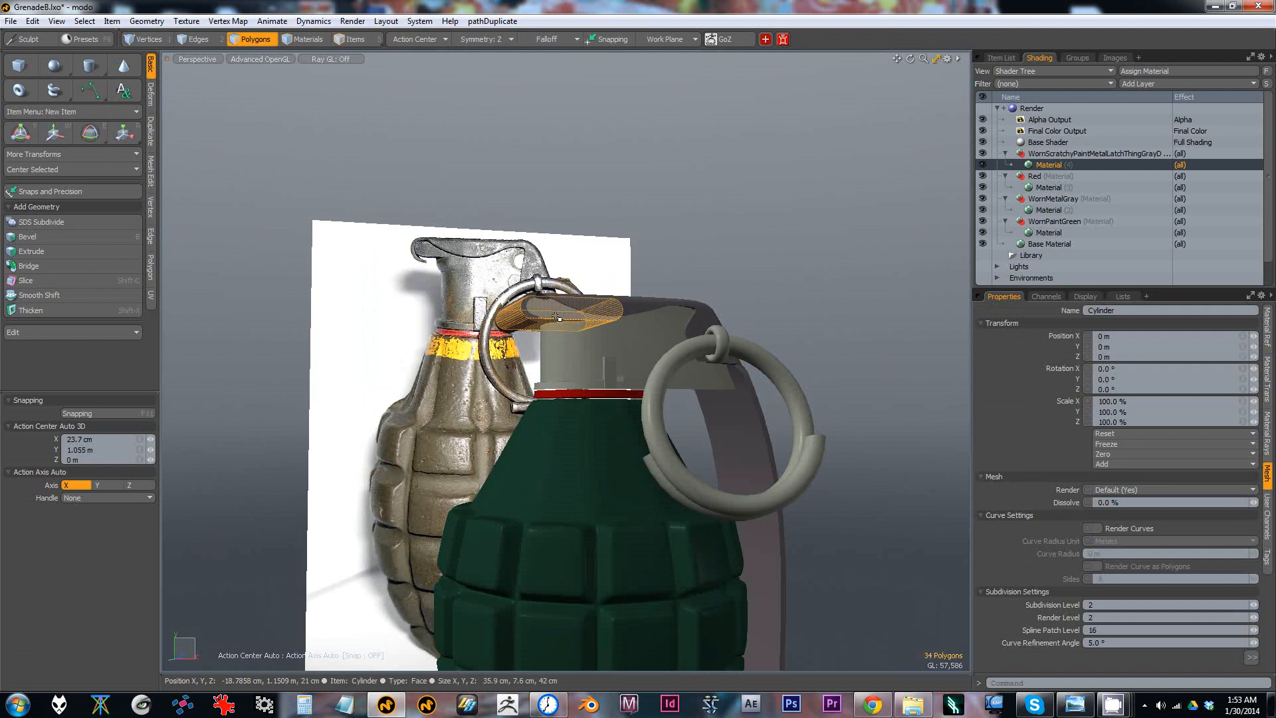
pyautogui.press('m')
pyautogui.moveTo(538, 257); pyautogui.dragTo(370, 268)
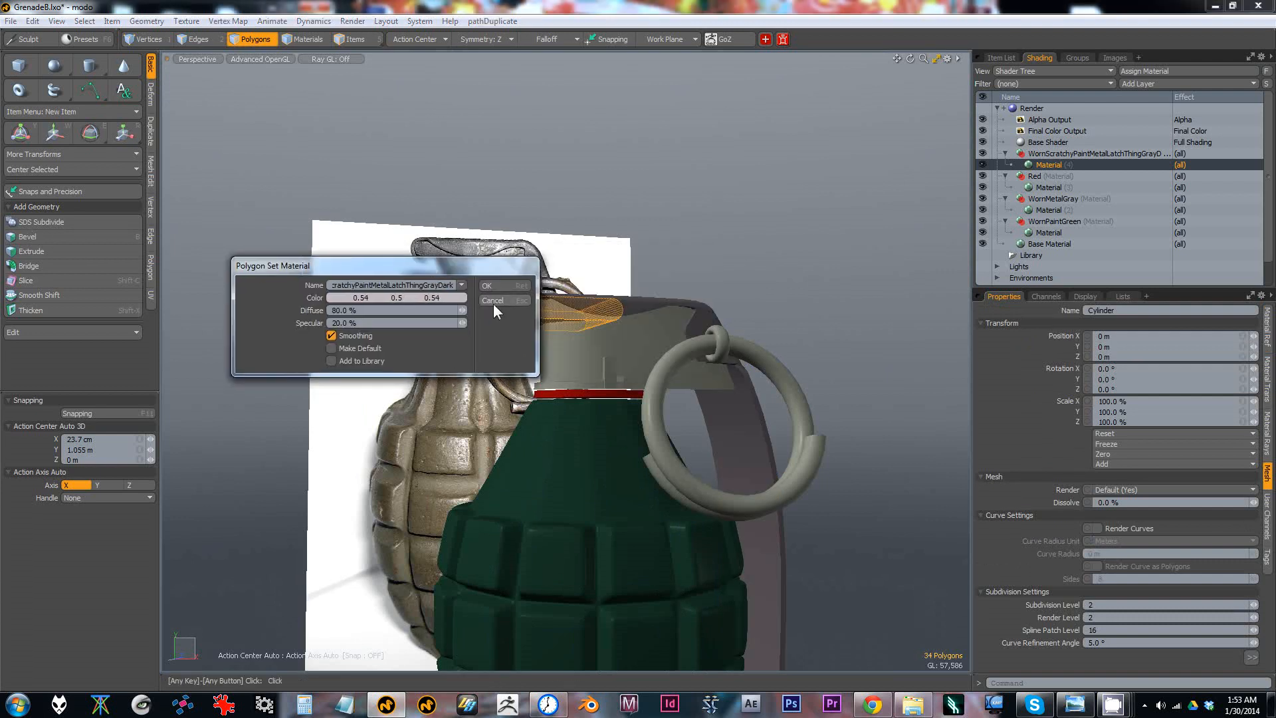
pyautogui.click(493, 303)
# Step: Select the rounded piece beneath the lever's curled end and assign it the existing WornMetalGray material
pyautogui.keyDown('ctrl'); pyautogui.keyDown('alt'); pyautogui.moveTo(551, 313); pyautogui.dragTo(638, 230); pyautogui.keyUp('alt'); pyautogui.keyUp('ctrl')
pyautogui.click(638, 231)
pyautogui.keyDown('alt'); pyautogui.moveTo(663, 377); pyautogui.dragTo(702, 404); pyautogui.keyUp('alt')
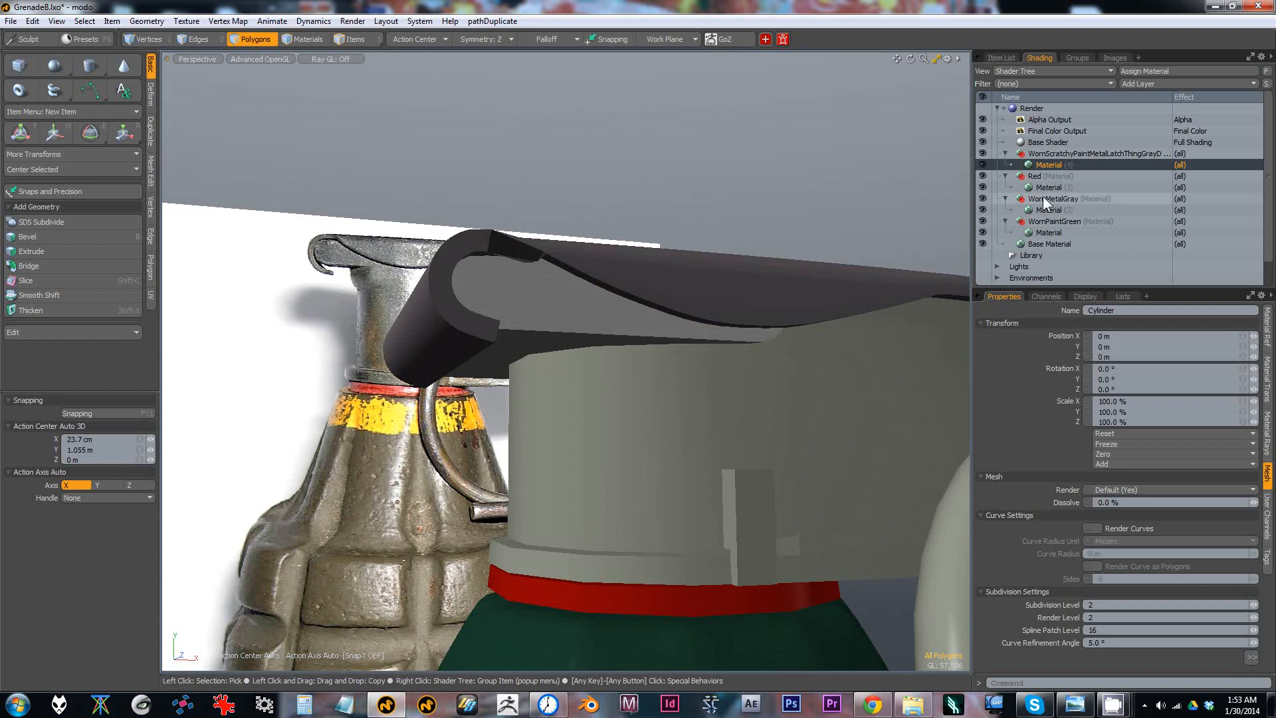
pyautogui.doubleClick(535, 298)
pyautogui.press('m')
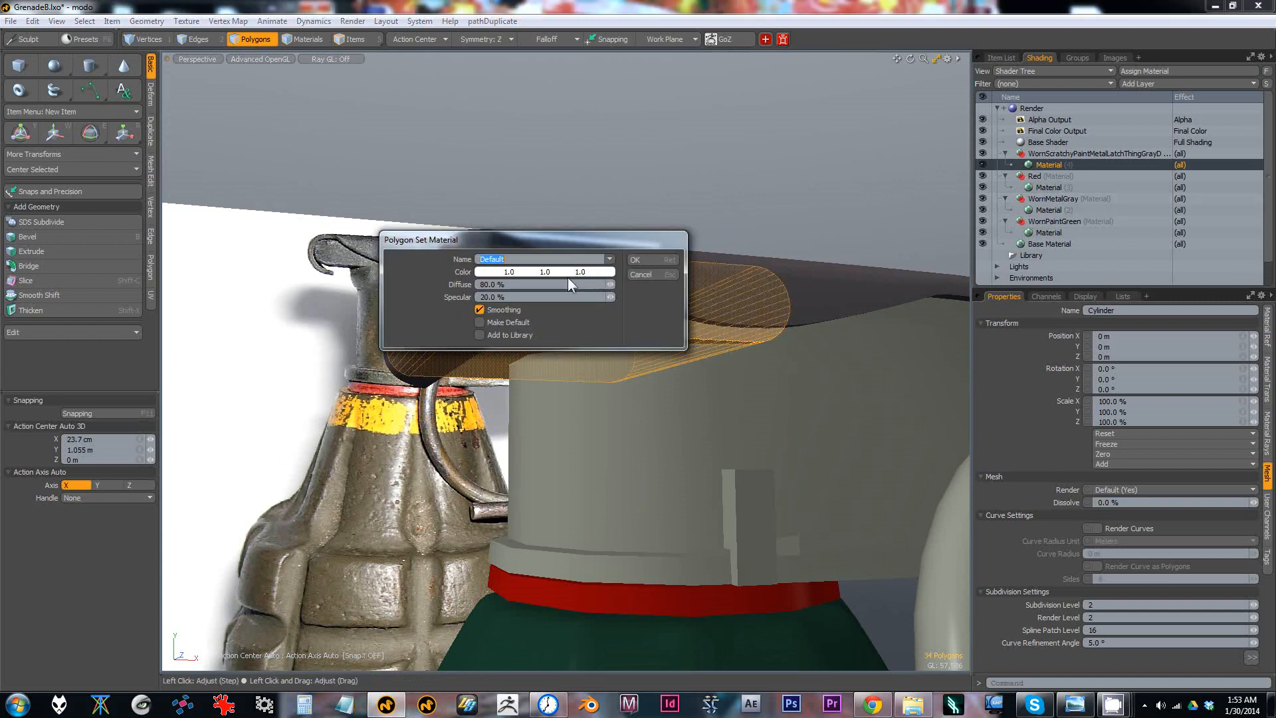
pyautogui.click(610, 259)
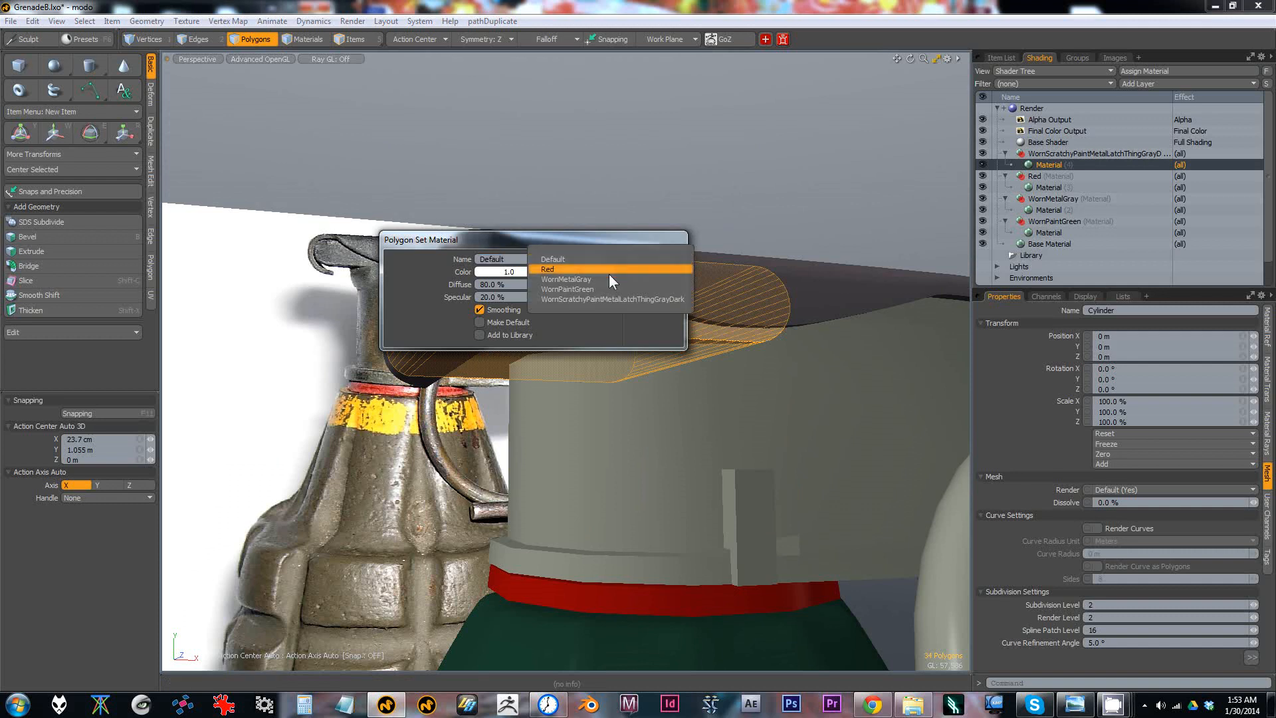
pyautogui.click(608, 279)
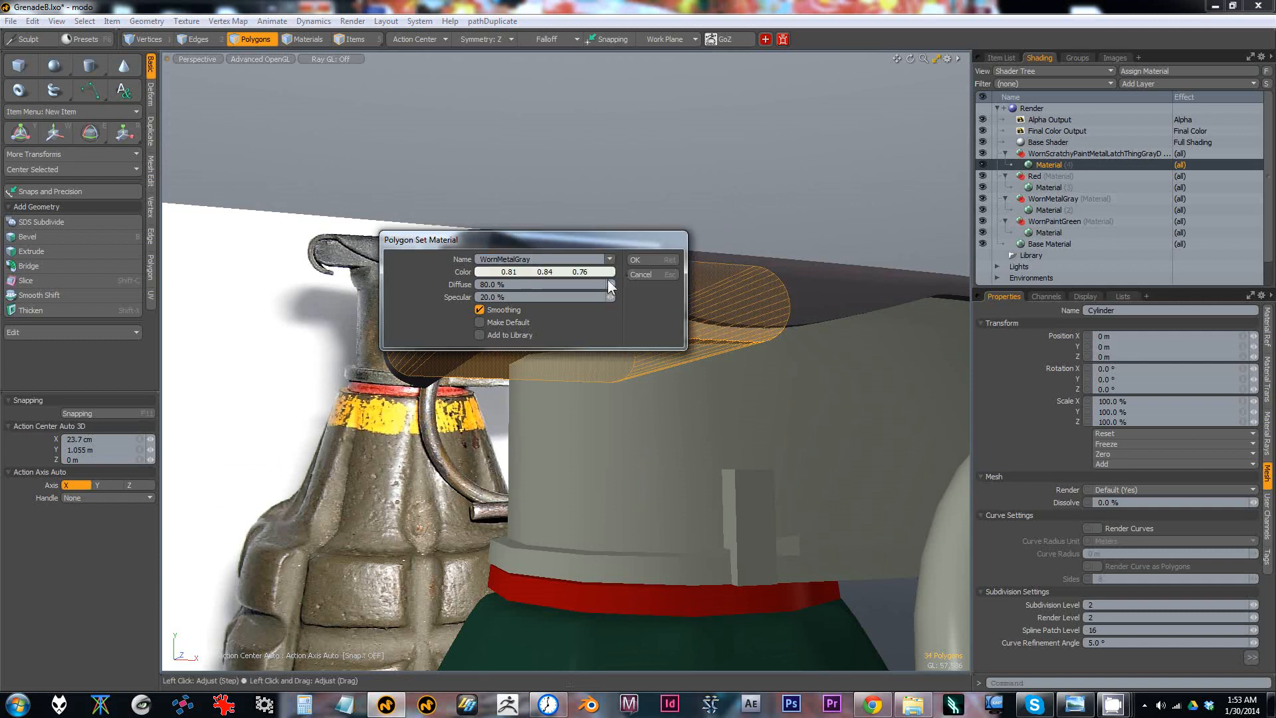
pyautogui.click(643, 259)
# Step: Return to the full grenade without polygons selected and select WornMetalGray's Material layer in the Shader Tree
pyautogui.press('1')
pyautogui.keyDown('alt'); pyautogui.moveTo(661, 190); pyautogui.dragTo(599, 322); pyautogui.keyUp('alt')
pyautogui.press('3')
pyautogui.scroll(-5, 749, 365)
pyautogui.press('1')
pyautogui.keyDown('alt'); pyautogui.moveTo(739, 266); pyautogui.dragTo(717, 261); pyautogui.keyUp('alt')
pyautogui.click(1052, 209)
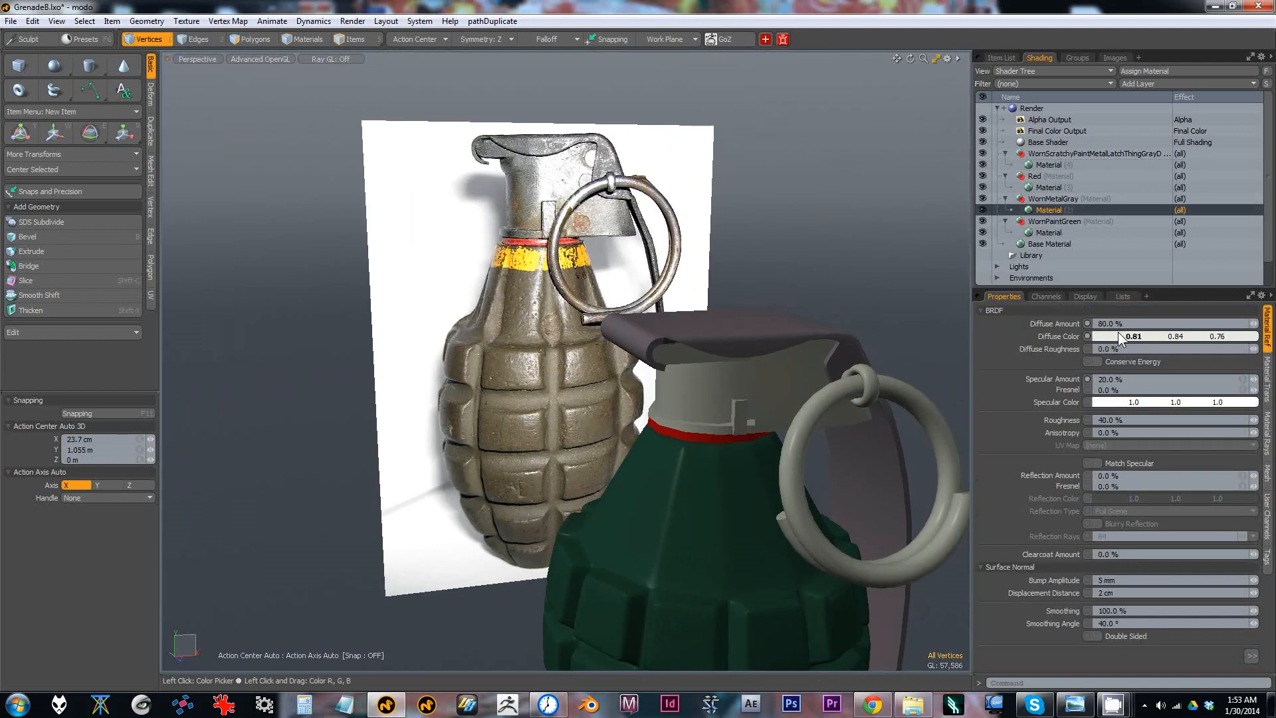
# Step: Try a warm beige diffuse color of 0.84, 0.72, 0.67 on the WornMetalGray material
pyautogui.click(1117, 334)
pyautogui.click(837, 258)
pyautogui.keyDown('alt'); pyautogui.moveTo(820, 272); pyautogui.dragTo(888, 212); pyautogui.keyUp('alt')
pyautogui.click(1149, 338)
pyautogui.click(757, 225)
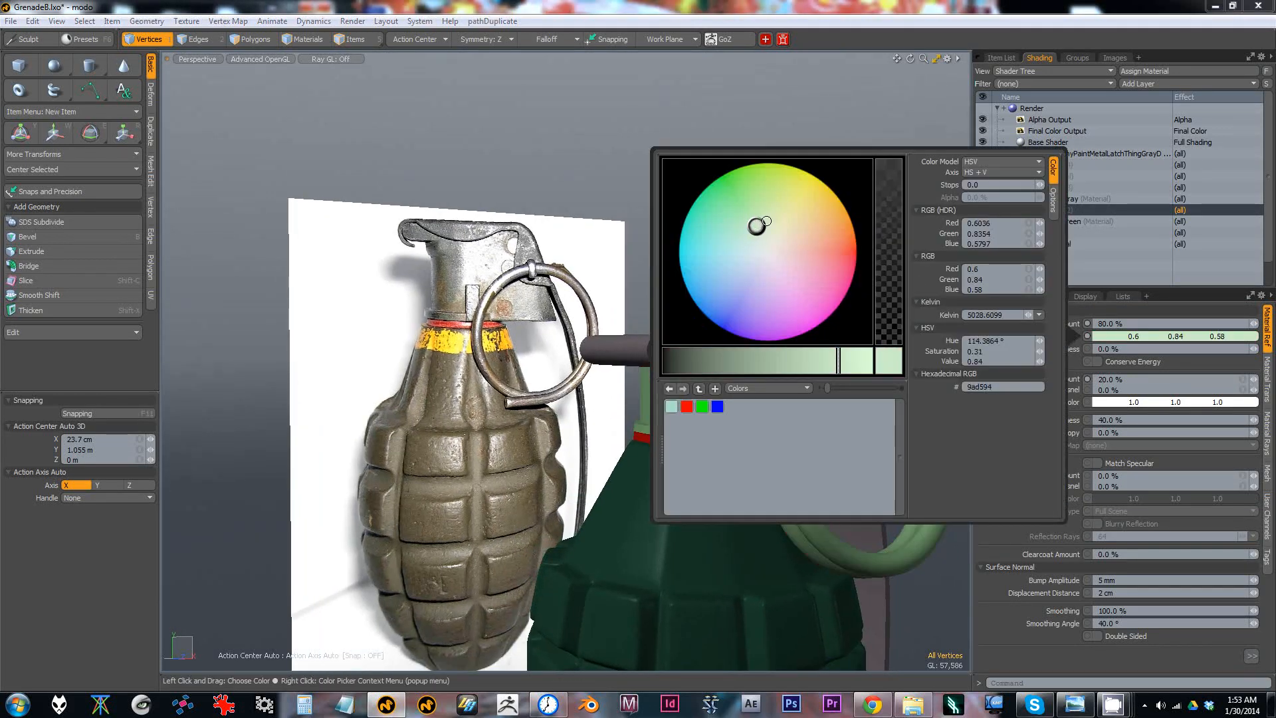
pyautogui.click(775, 247)
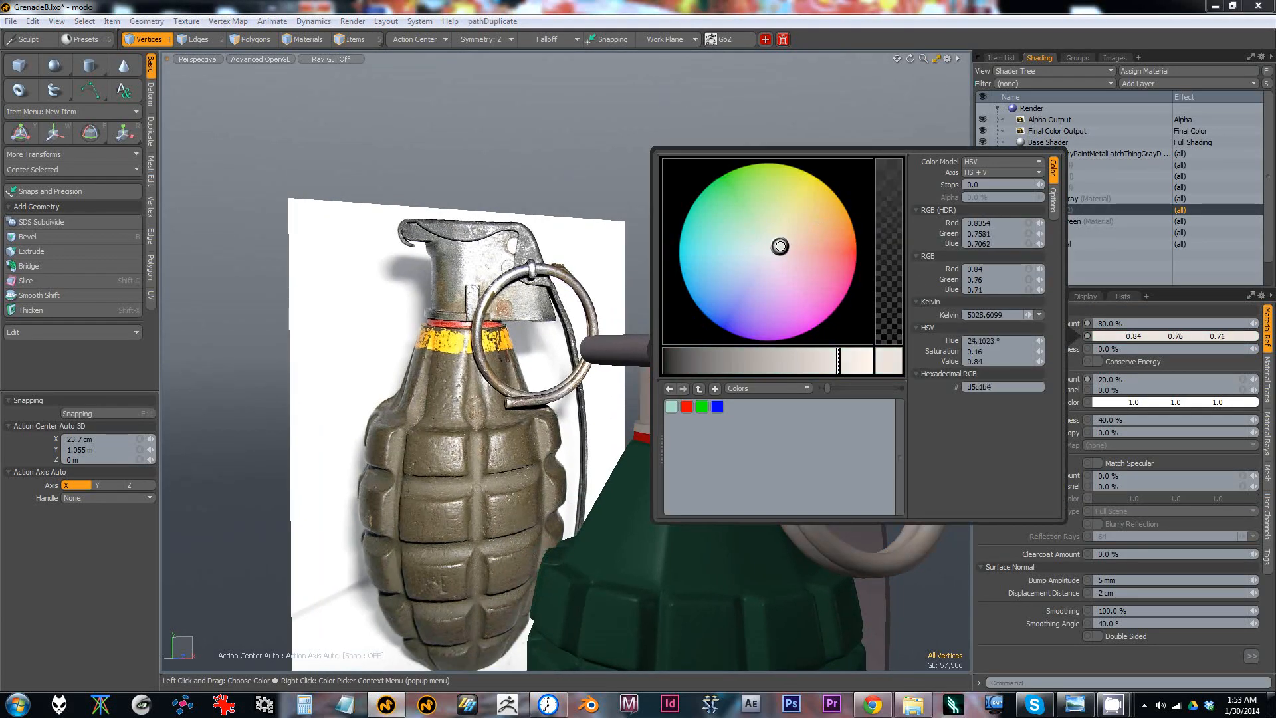
pyautogui.moveTo(784, 246); pyautogui.dragTo(786, 246)
pyautogui.keyDown('alt'); pyautogui.moveTo(789, 119); pyautogui.dragTo(744, 183); pyautogui.keyUp('alt')
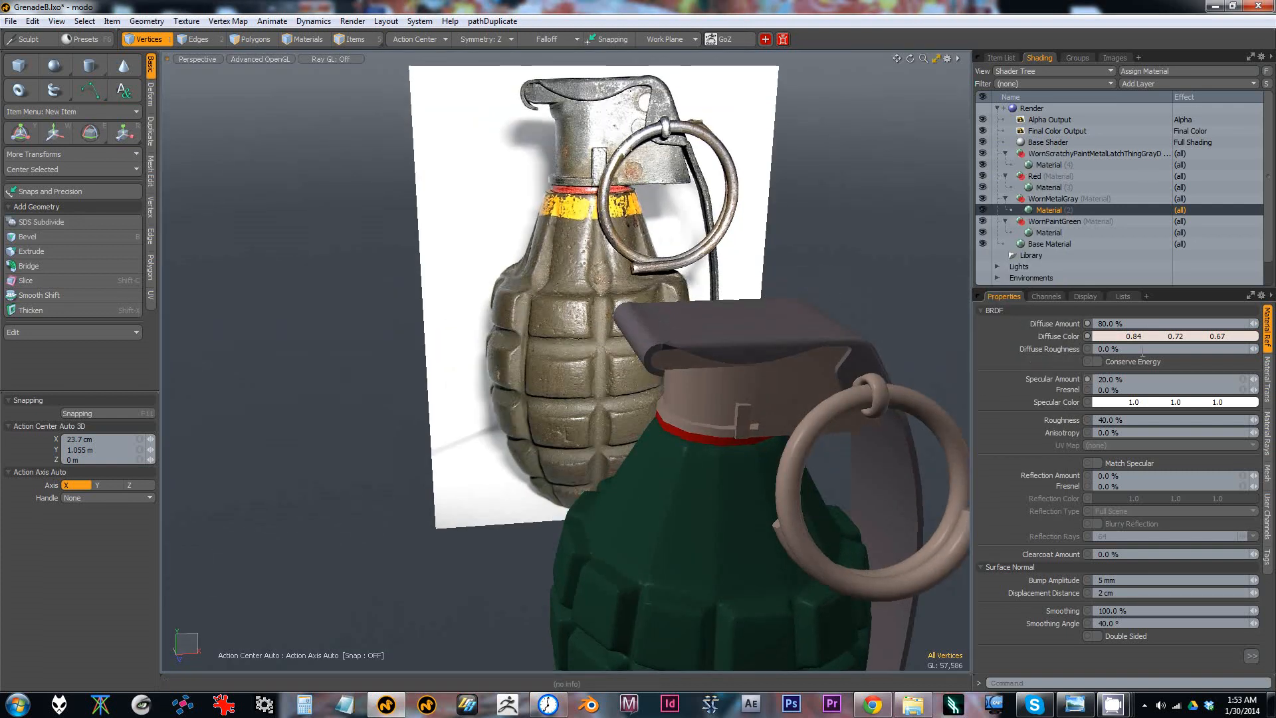
# Step: Set the WornMetalGray material's diffuse color to a near-neutral light gray of 0.84, 0.81, 0.81
pyautogui.click(1153, 338)
pyautogui.click(776, 255)
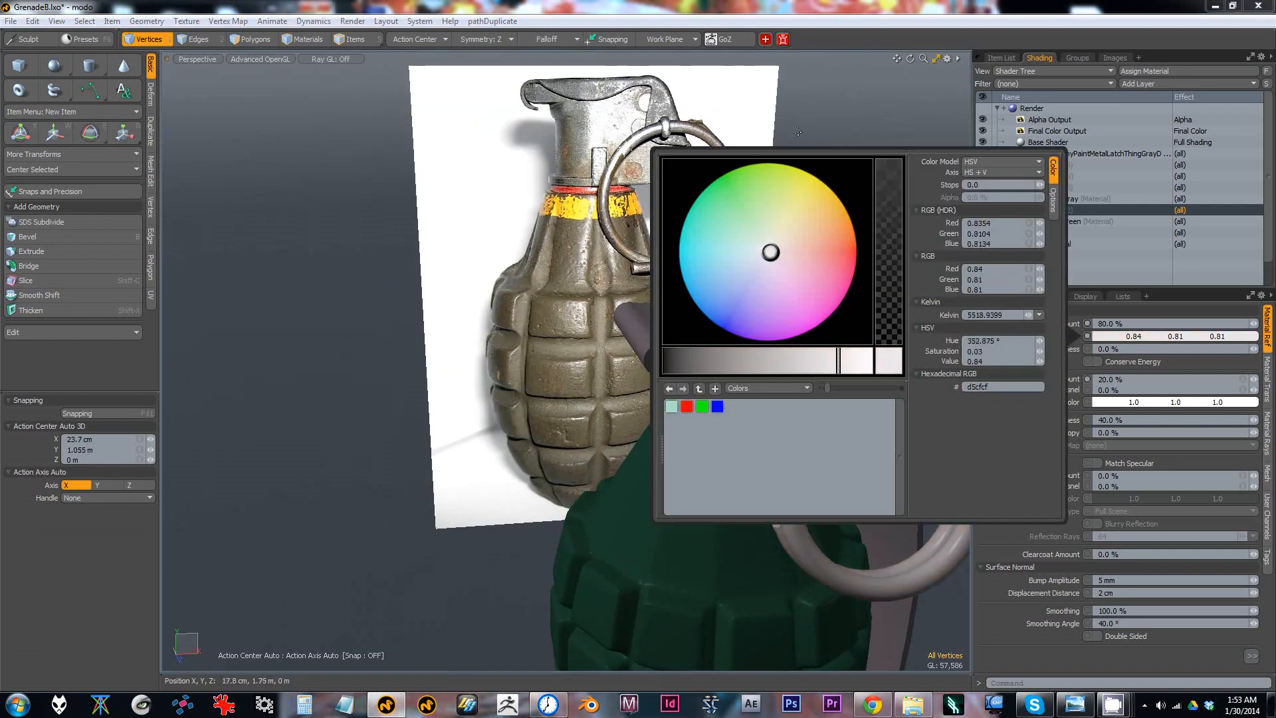
pyautogui.keyDown('alt'); pyautogui.moveTo(817, 190); pyautogui.dragTo(753, 273); pyautogui.keyUp('alt')
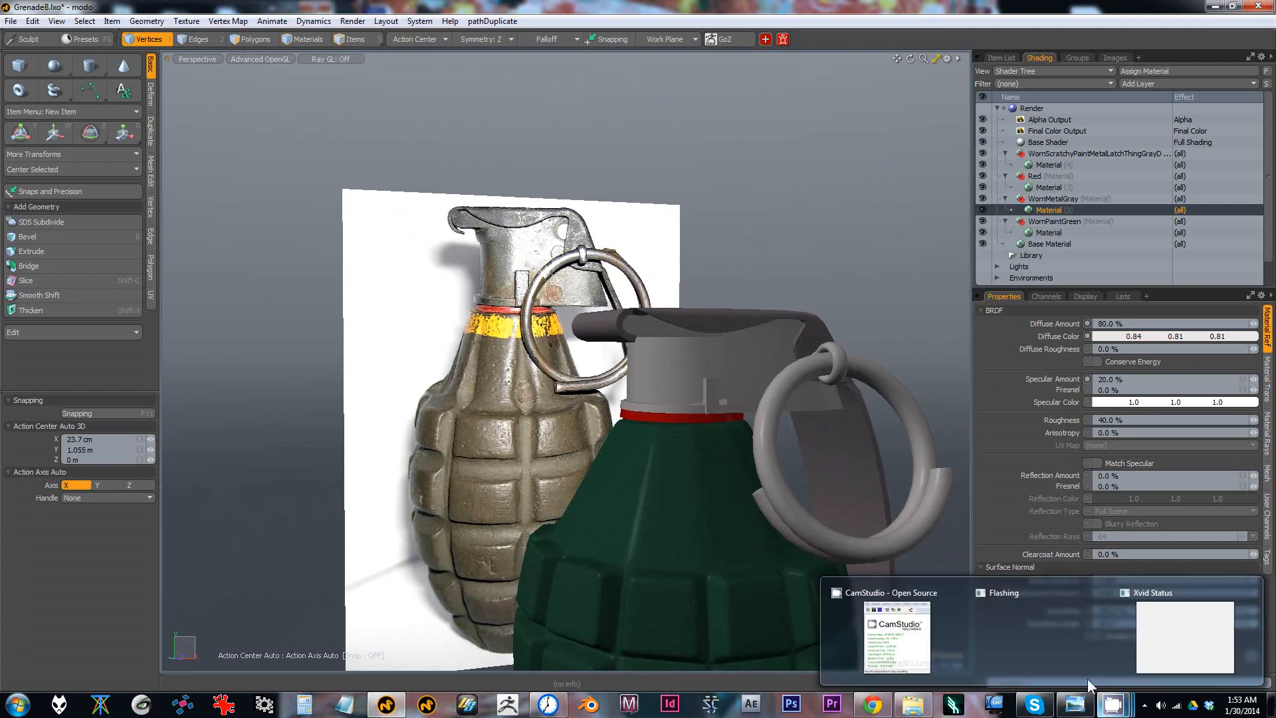
pyautogui.keyDown('alt'); pyautogui.moveTo(764, 525); pyautogui.dragTo(697, 473); pyautogui.keyUp('alt')
pyautogui.keyDown('alt'); pyautogui.moveTo(698, 473); pyautogui.dragTo(608, 456, button='right'); pyautogui.keyUp('alt')
pyautogui.keyDown('alt'); pyautogui.moveTo(608, 455); pyautogui.dragTo(744, 481); pyautogui.keyUp('alt')
pyautogui.moveTo(1078, 703)
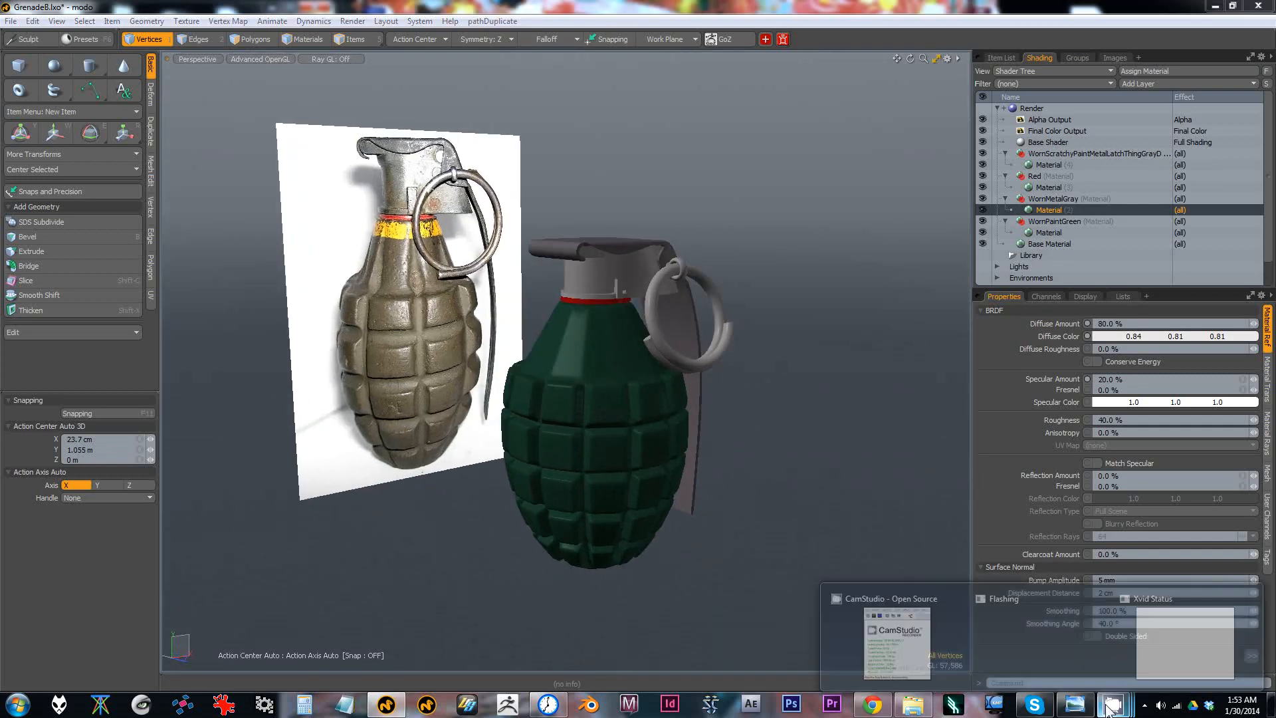